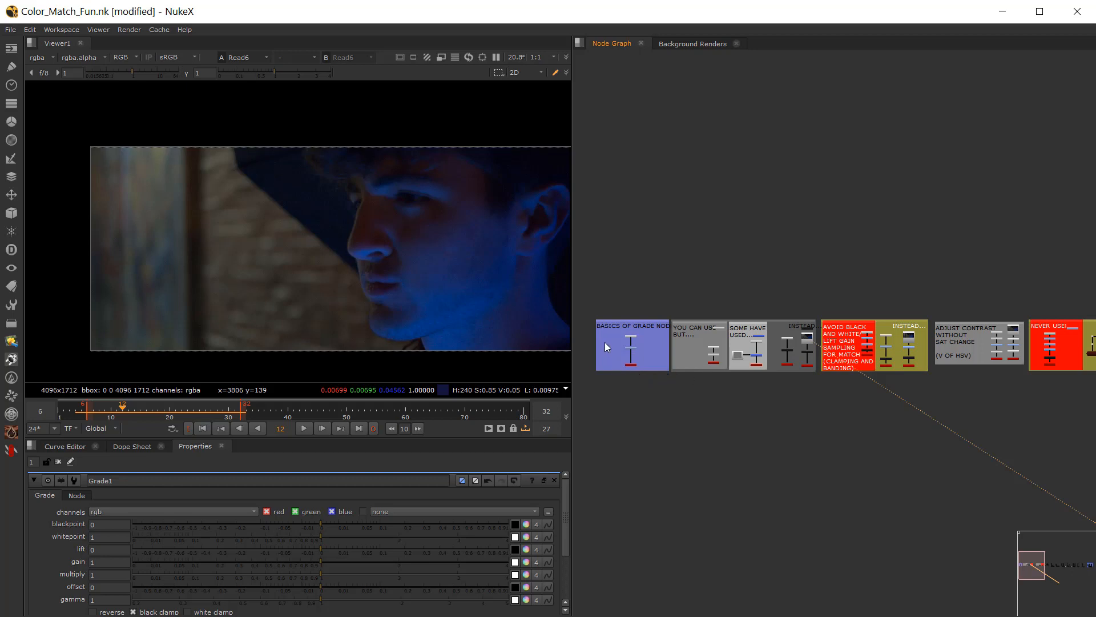
# Step: Bring the BASICS OF GRADE NODE backdrop into view, play the displayed footage briefly and move the playhead to frame 18
pyautogui.scroll(5, 601, 334)
pyautogui.scroll(2, 737, 318)
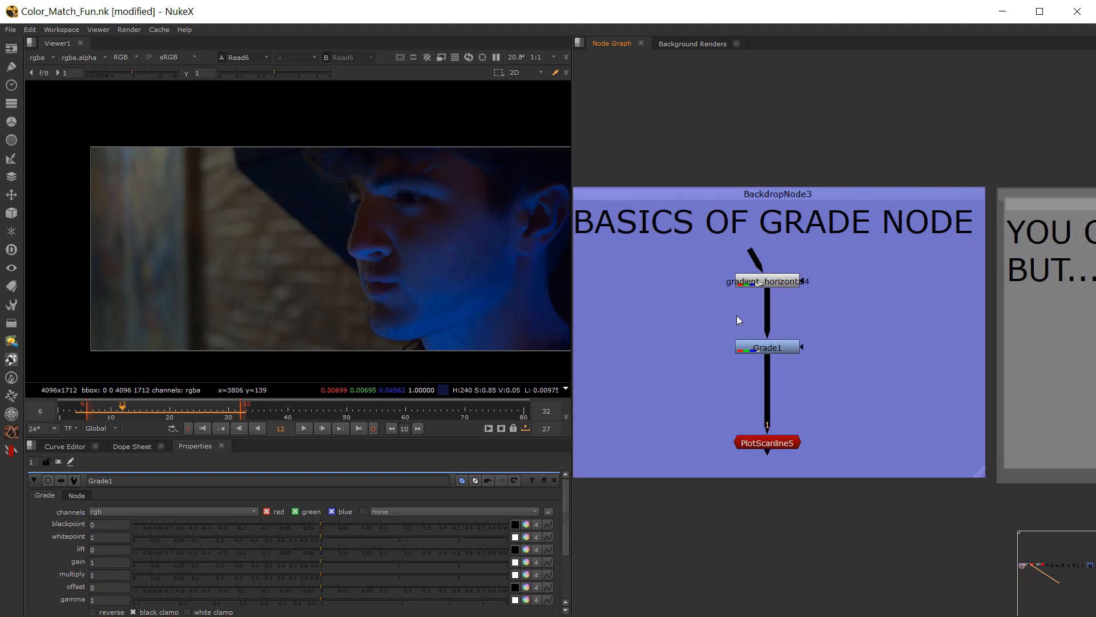
pyautogui.click(781, 281)
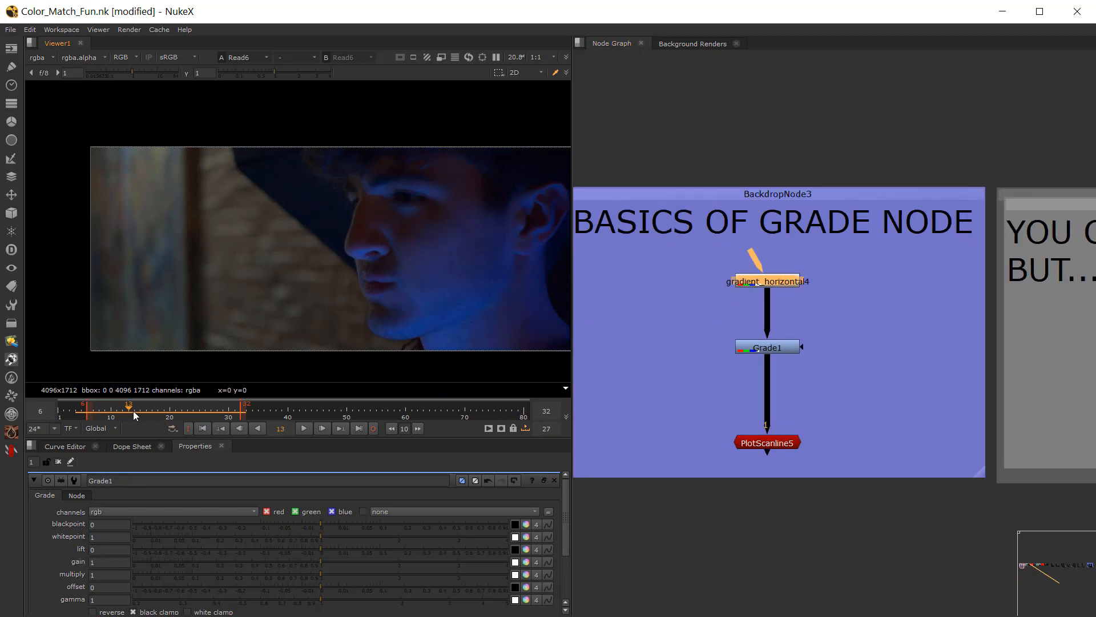
pyautogui.click(304, 429)
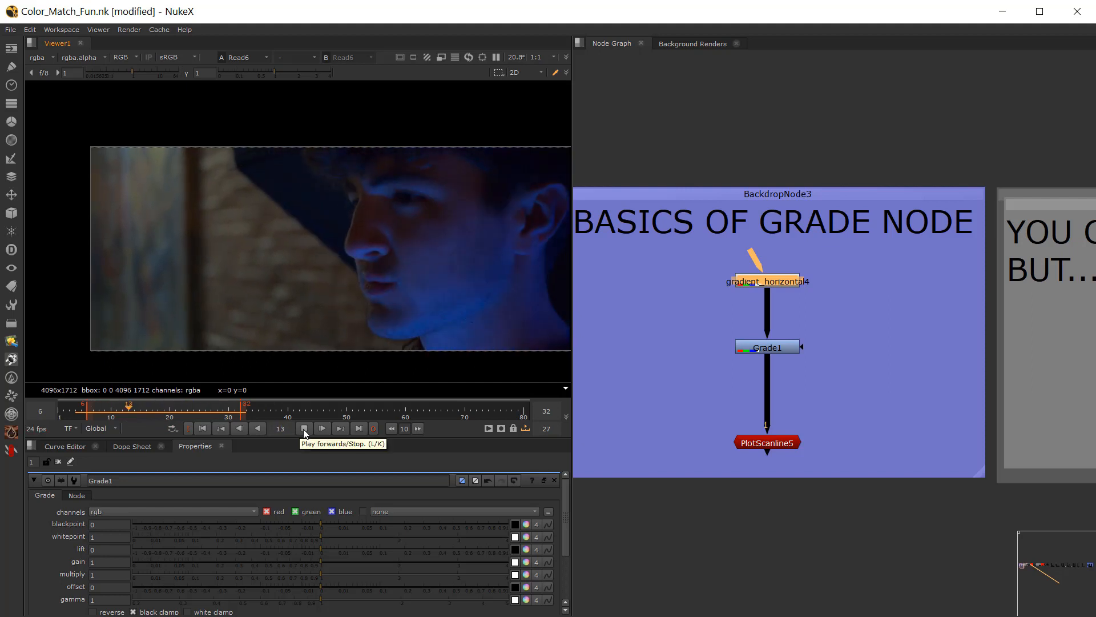
pyautogui.click(304, 428)
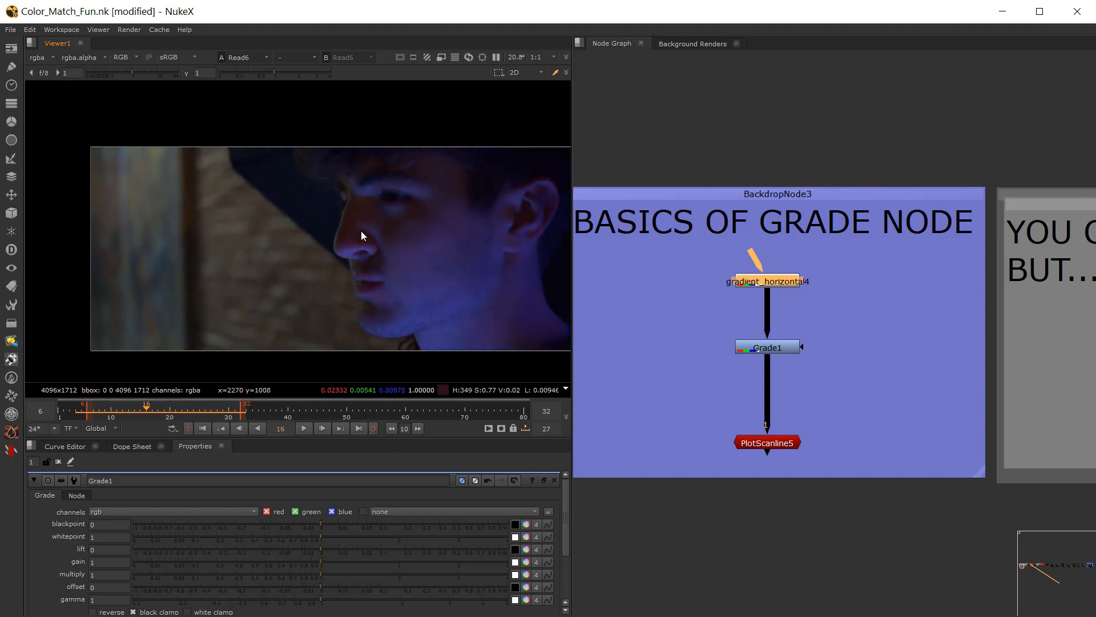
pyautogui.moveTo(146, 410)
pyautogui.mouseDown()
pyautogui.moveTo(174, 414)
pyautogui.moveTo(158, 413)
pyautogui.mouseUp()
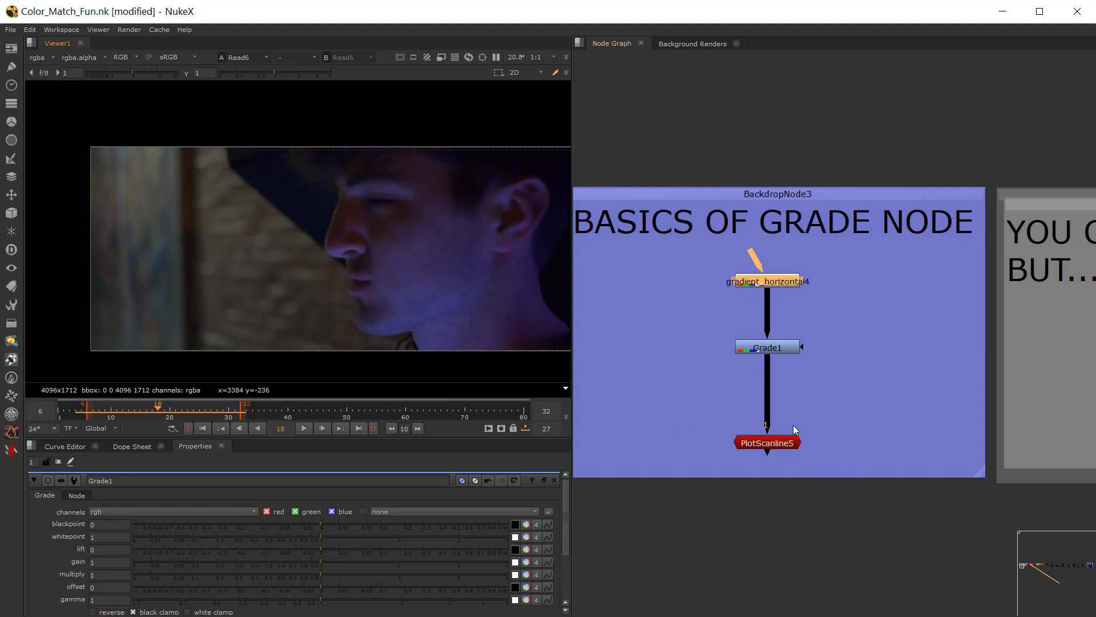
# Step: Show gradient_horizontal4 and then Grade1 in the viewer, and enlarge the properties area to expose all Grade1 controls
pyautogui.click(787, 283)
pyautogui.press('1')
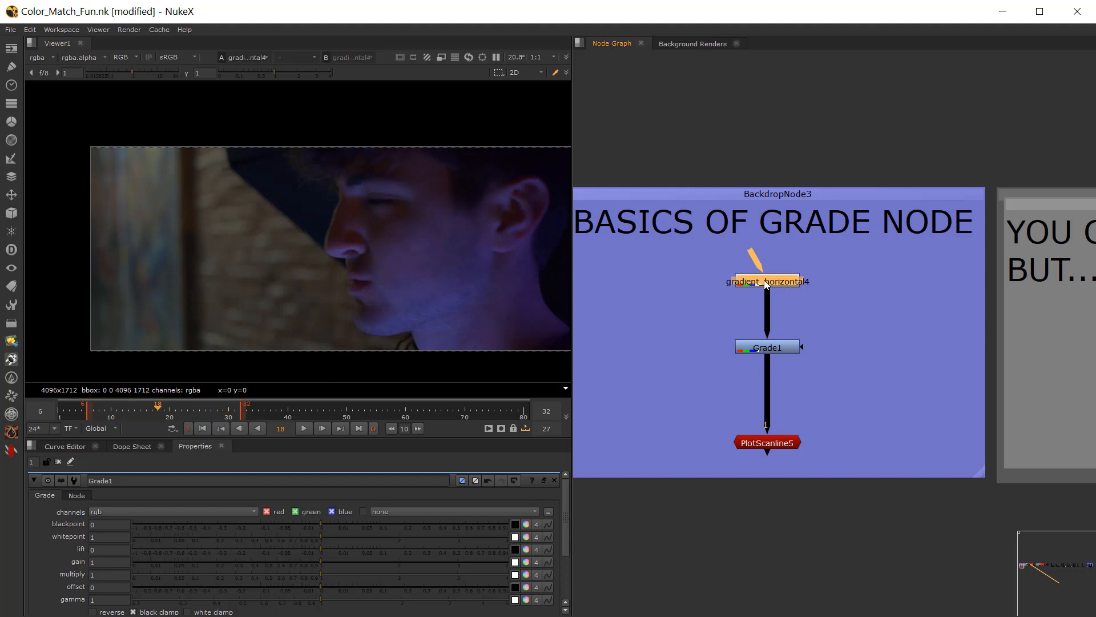
pyautogui.scroll(-4, 408, 270)
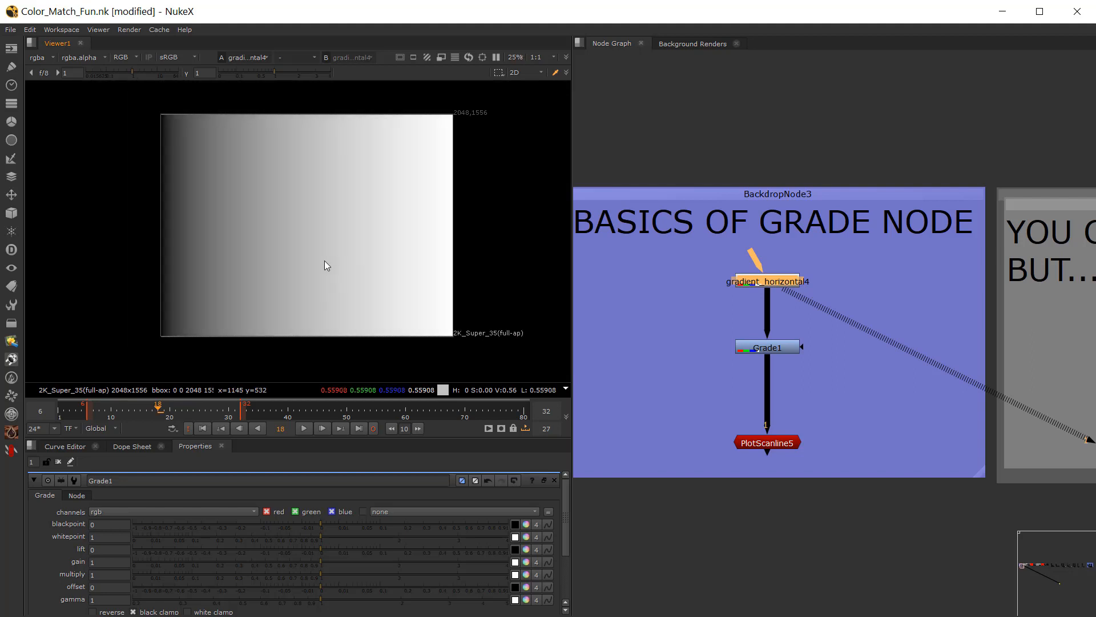
pyautogui.click(775, 346)
pyautogui.press('1')
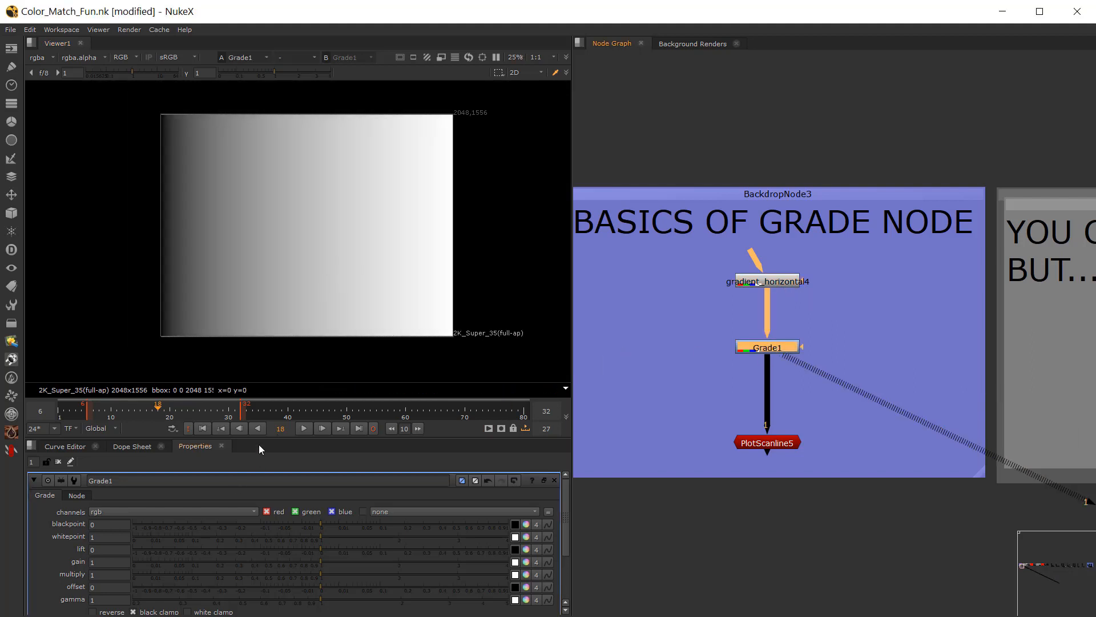
pyautogui.moveTo(248, 439); pyautogui.dragTo(275, 316)
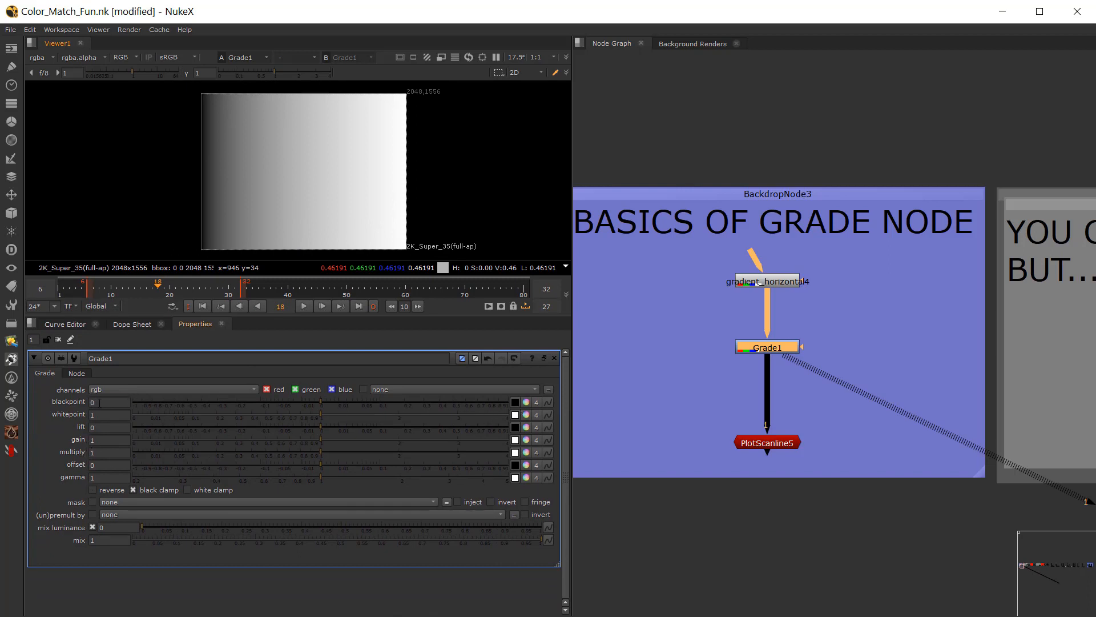
# Step: Sample Grade1's blackpoint from the dark side of the gradient, settling on 0.125
pyautogui.click(108, 427)
pyautogui.click(103, 440)
pyautogui.click(104, 403)
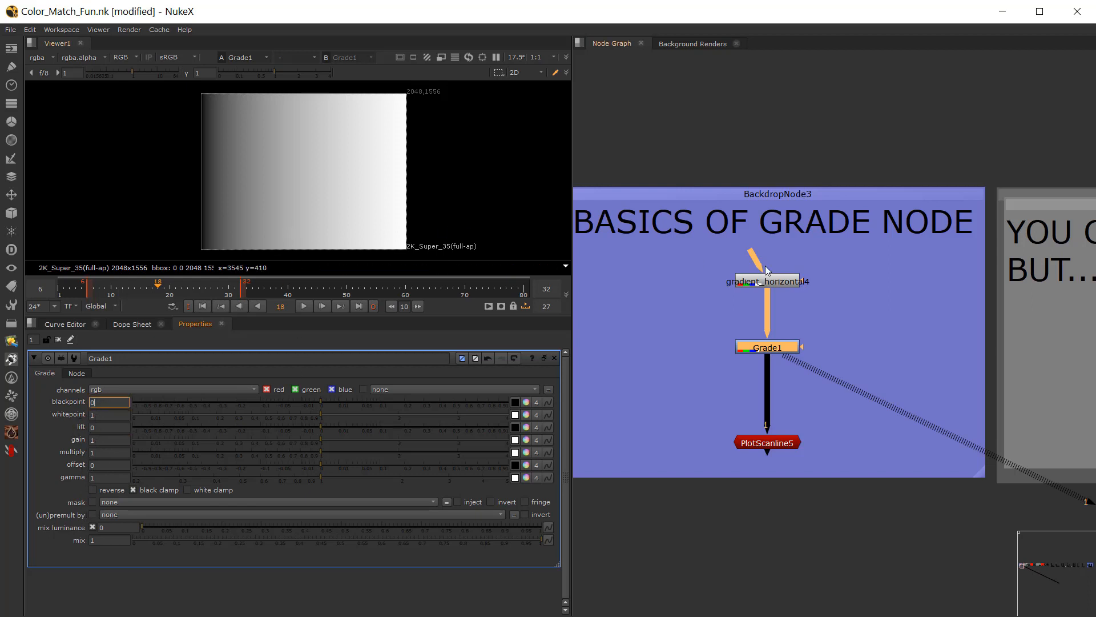
pyautogui.click(749, 353)
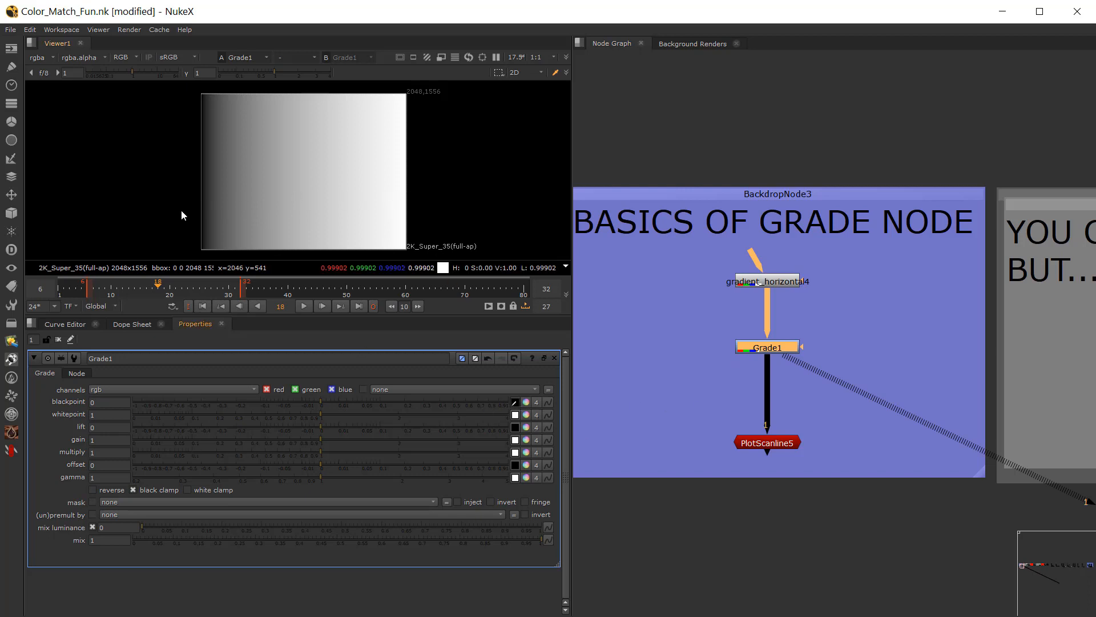
pyautogui.keyDown('ctrl'); pyautogui.click(217, 217); pyautogui.keyUp('ctrl')
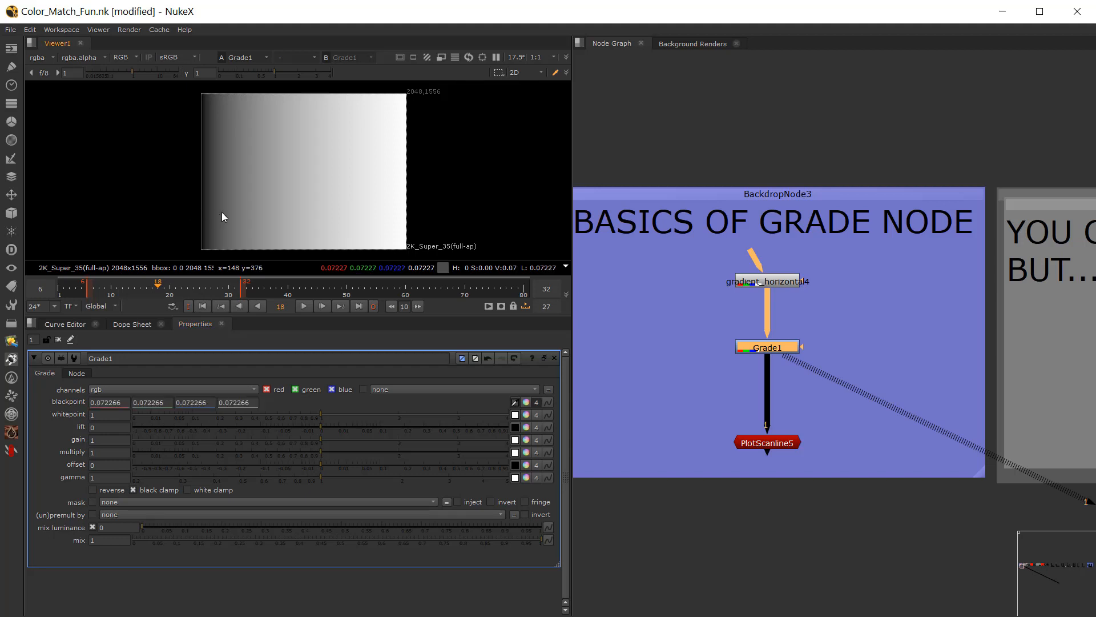
pyautogui.keyDown('ctrl'); pyautogui.click(227, 209); pyautogui.keyUp('ctrl')
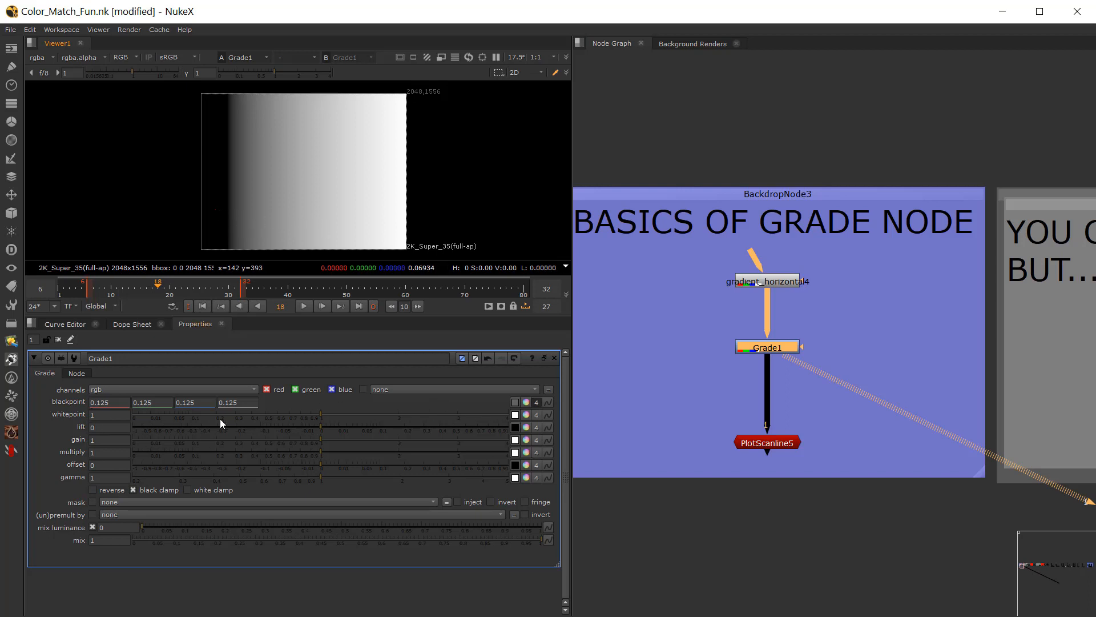
# Step: Sample Grade1's whitepoint from the gradient, moving from the bright area towards the midtones to reach 0.442383
pyautogui.click(515, 414)
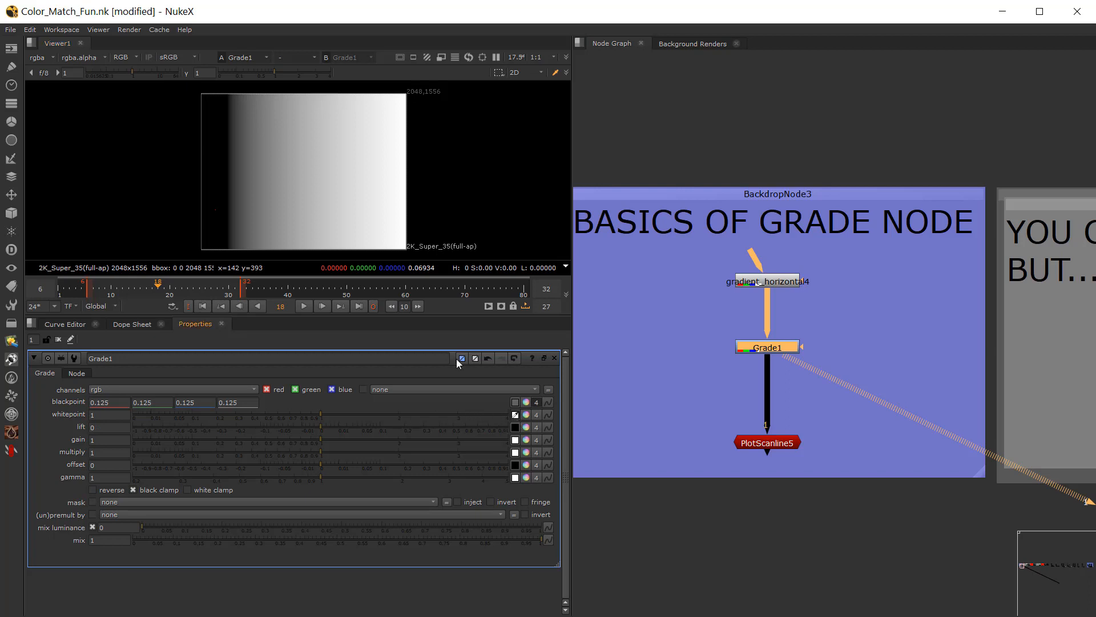
pyautogui.keyDown('ctrl'); pyautogui.click(354, 216); pyautogui.keyUp('ctrl')
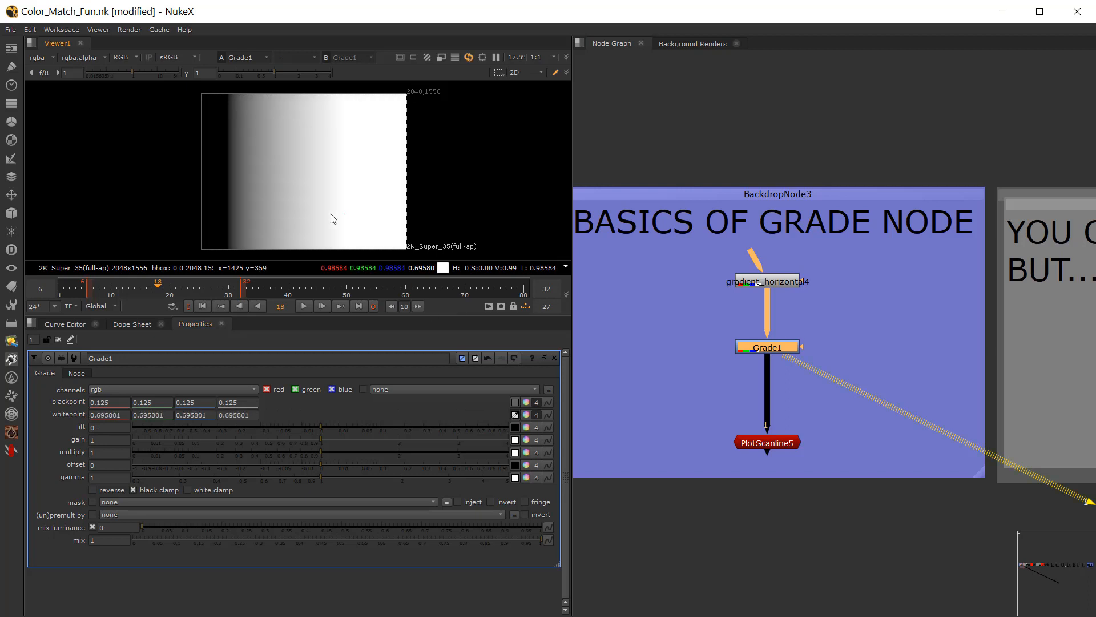
pyautogui.keyDown('ctrl'); pyautogui.moveTo(330, 215); pyautogui.dragTo(292, 213); pyautogui.keyUp('ctrl')
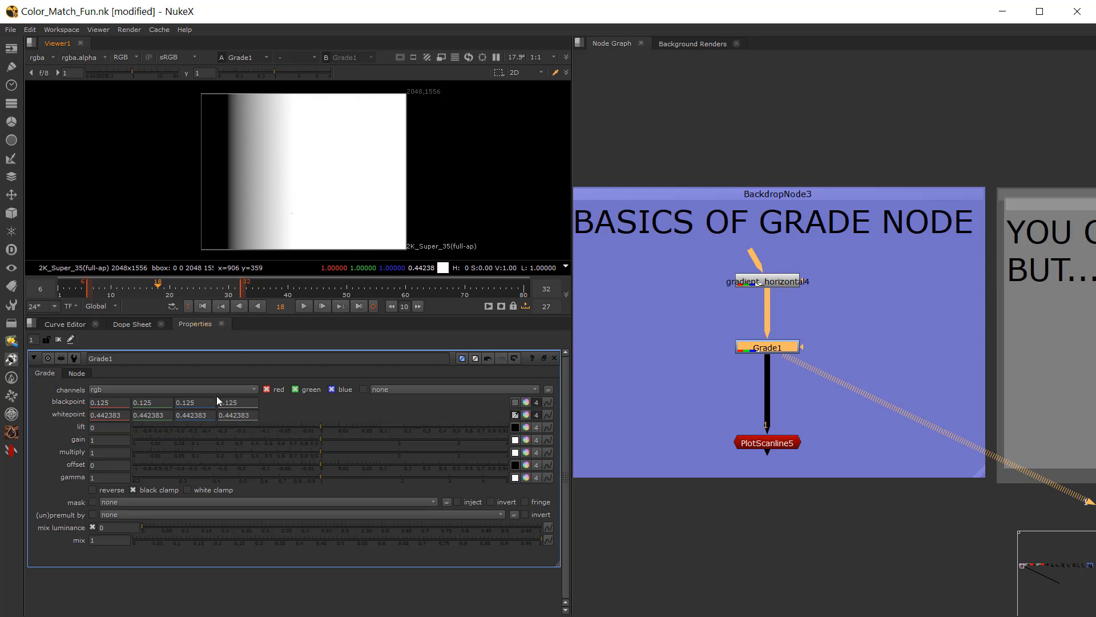
# Step: Enable white clamp on Grade1 and resample the whitepoint from the gradient's midtones to 0.428223
pyautogui.click(195, 489)
pyautogui.keyDown('ctrl'); pyautogui.click(306, 191); pyautogui.keyUp('ctrl')
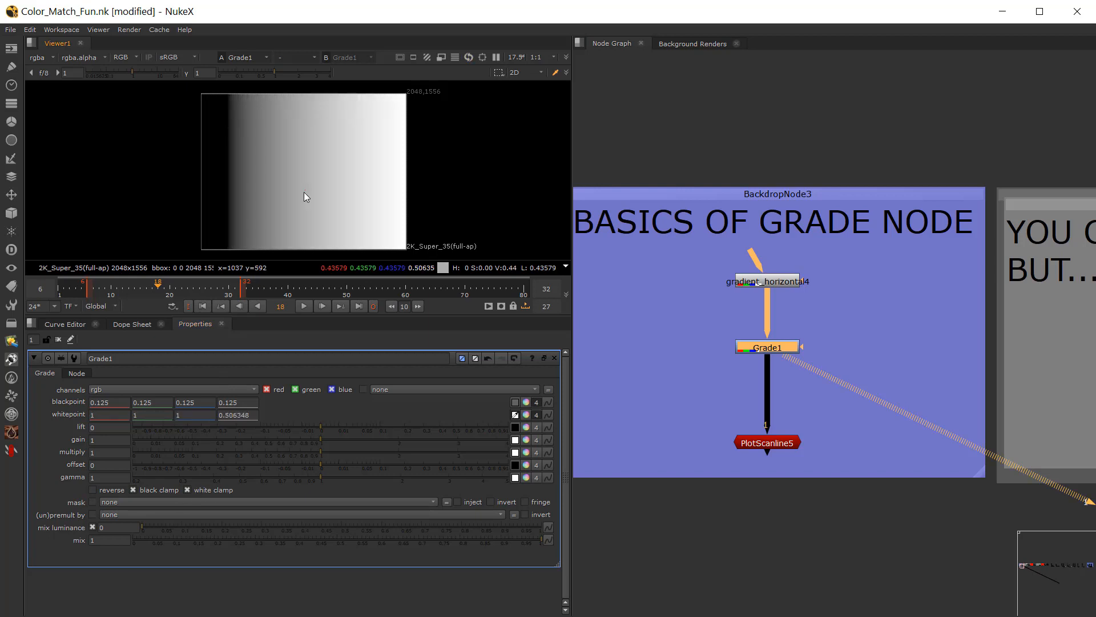
pyautogui.keyDown('ctrl'); pyautogui.click(304, 192); pyautogui.keyUp('ctrl')
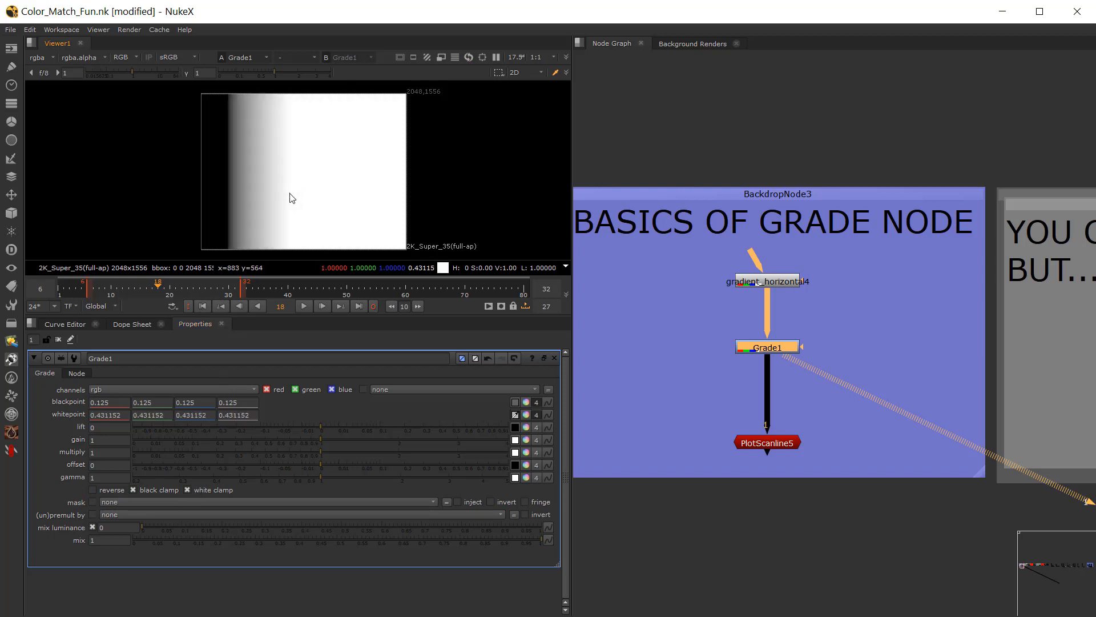
pyautogui.click(513, 415)
# Step: Turn off both black clamp and white clamp on Grade1 and inspect the gradient's dark values
pyautogui.click(133, 489)
pyautogui.click(187, 490)
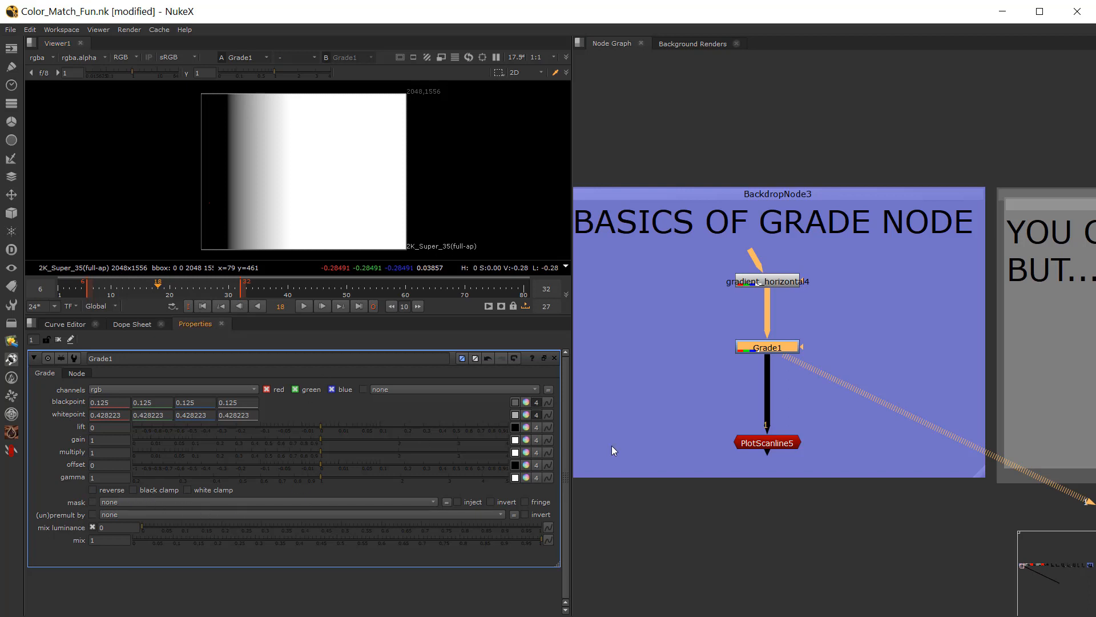
pyautogui.click(748, 357)
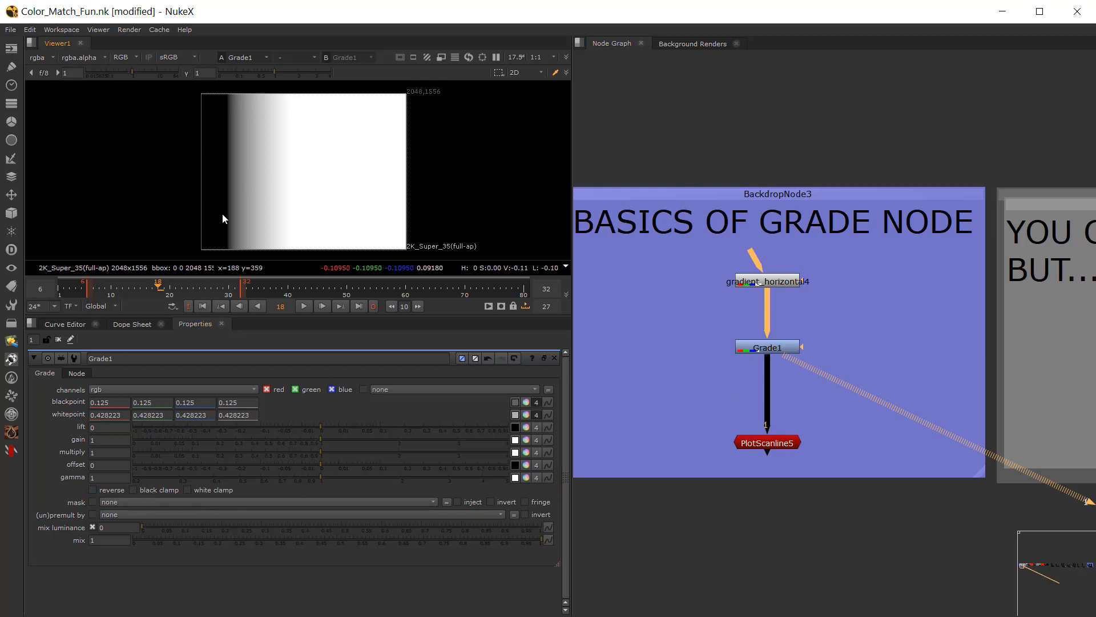
pyautogui.scroll(-2, 225, 215)
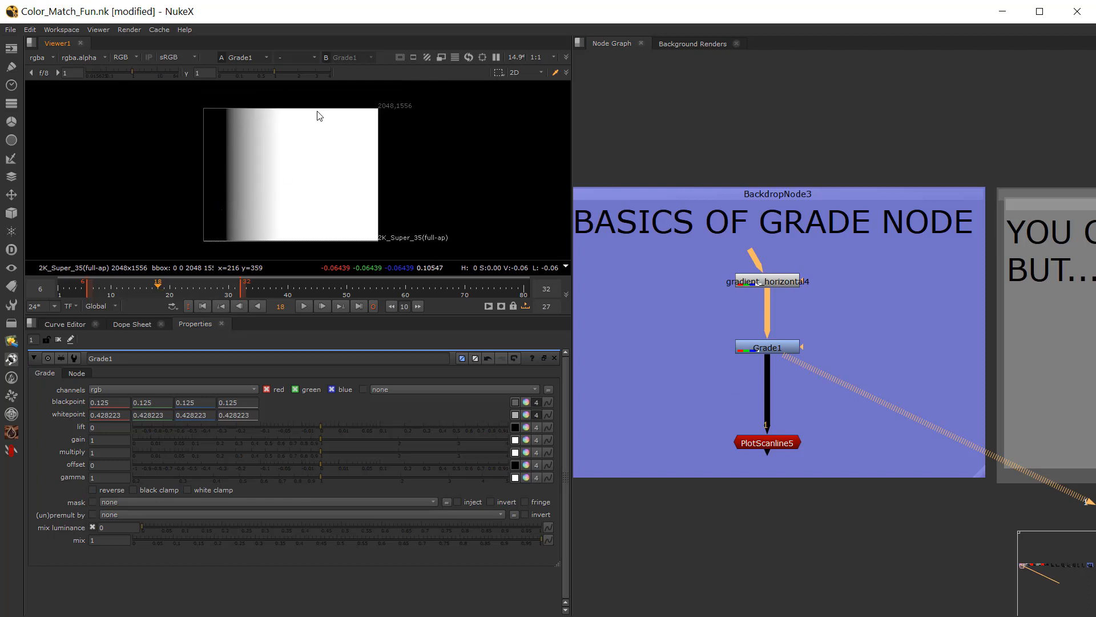
# Step: Inspect PlotScanline5 with the viewer gain lowered to 0.22, then return to viewing Grade1 with the viewer gain reset
pyautogui.click(763, 443)
pyautogui.press('1')
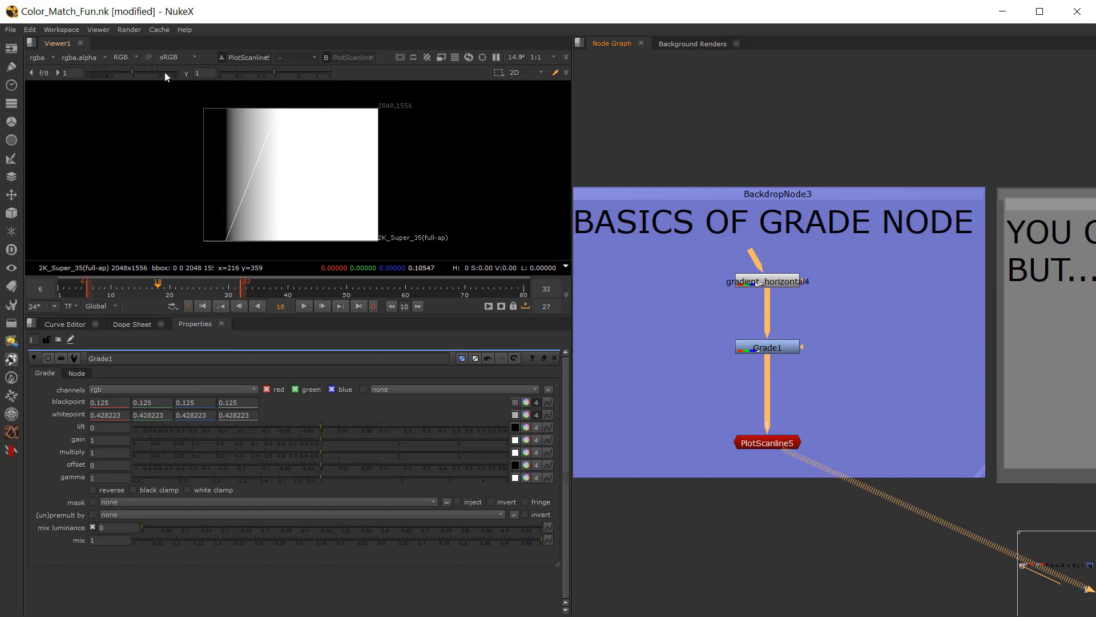
pyautogui.moveTo(131, 72); pyautogui.dragTo(115, 71)
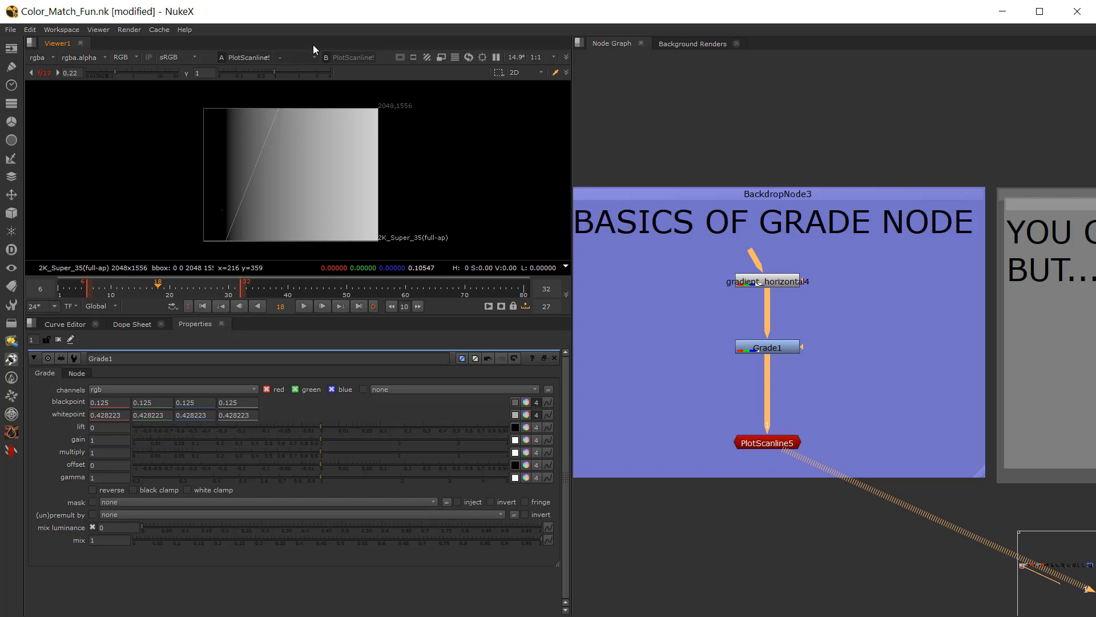
pyautogui.click(778, 348)
pyautogui.press('1')
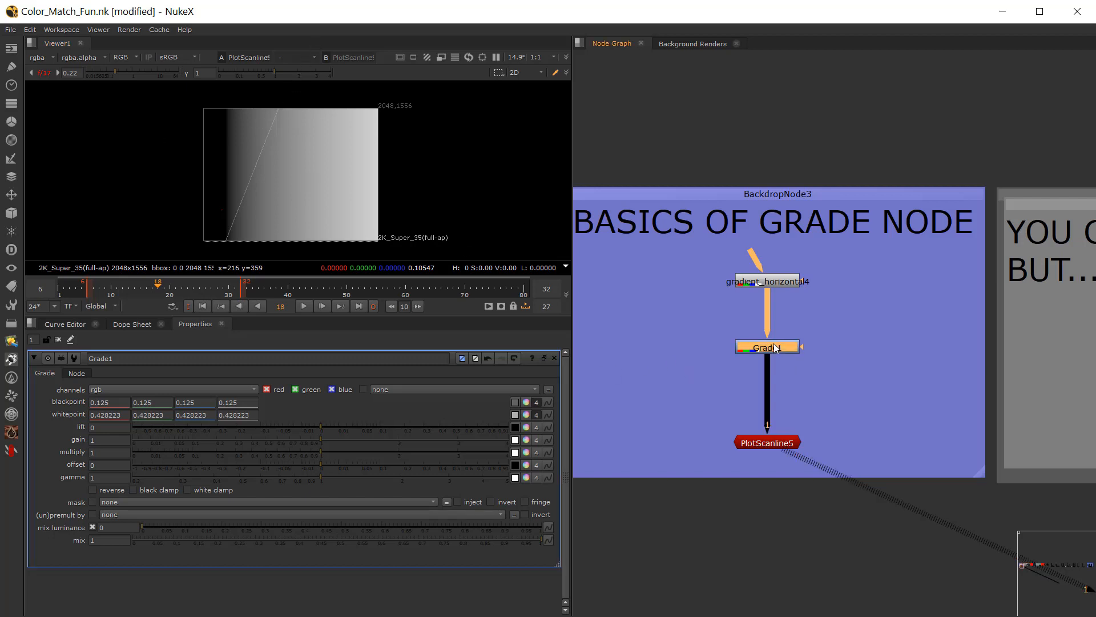
pyautogui.click(48, 75)
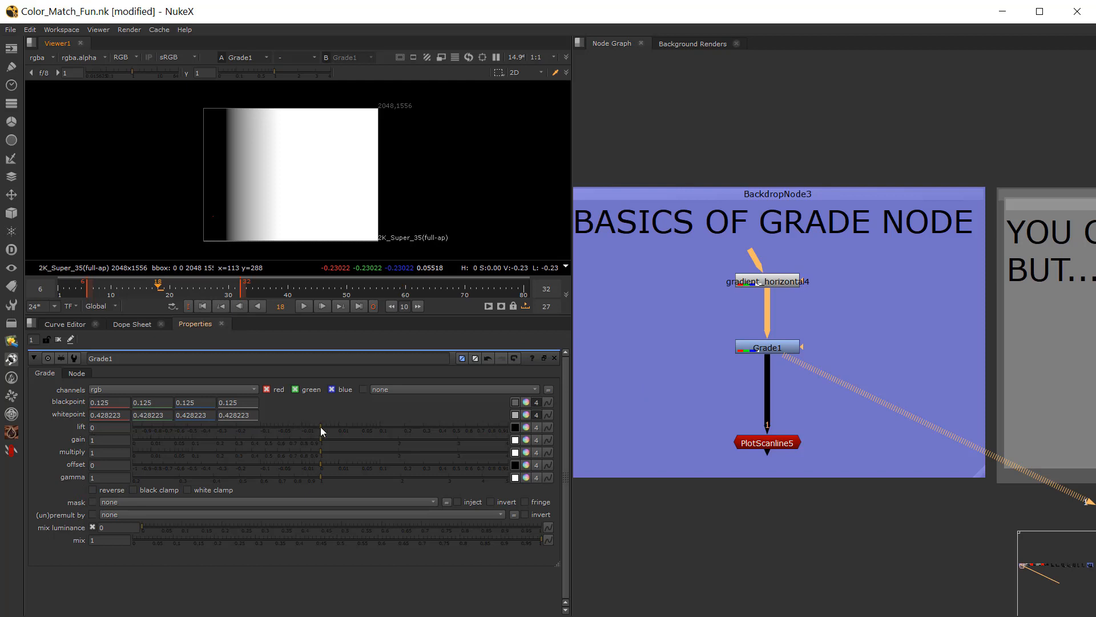
# Step: Reset all Grade1 knobs to default and view PlotScanline5 with the viewer gain lowered to 0.3
pyautogui.rightClick(296, 406)
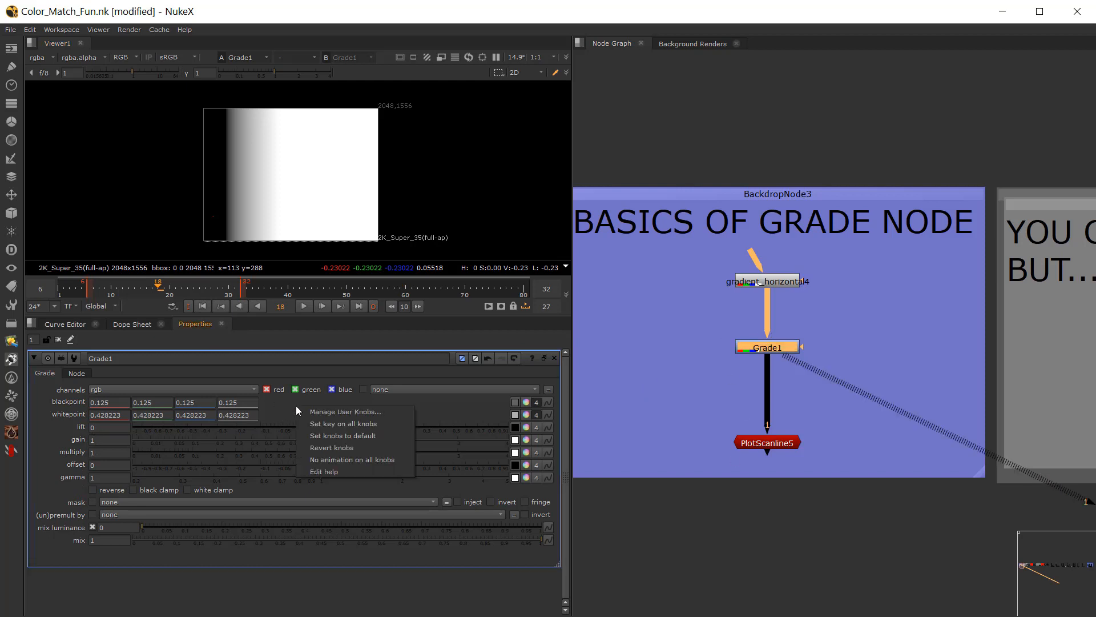
pyautogui.click(340, 435)
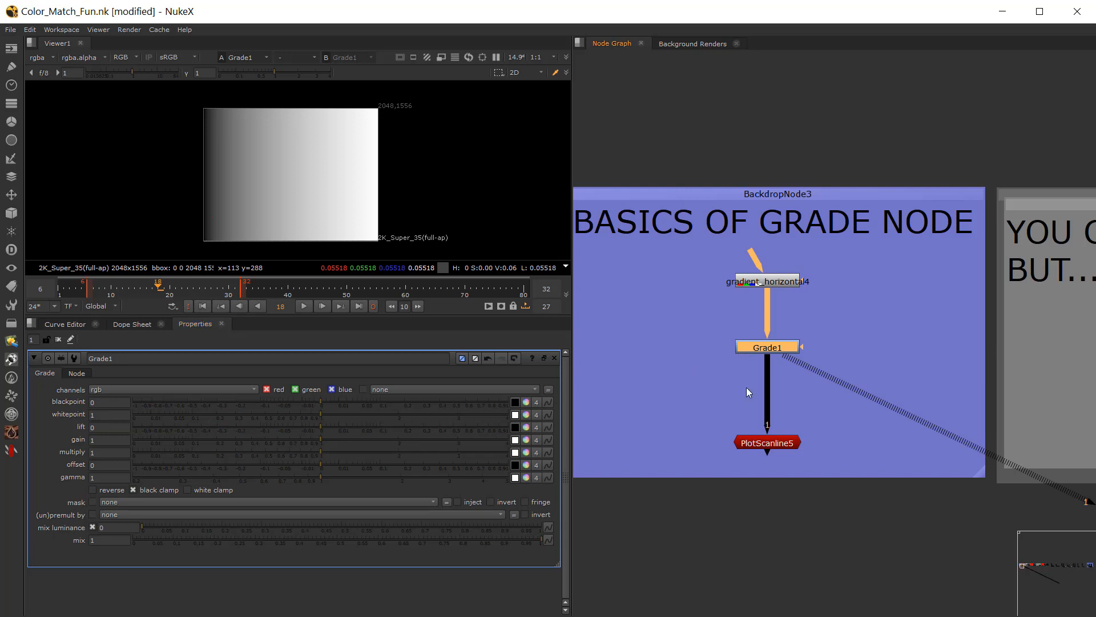
pyautogui.click(759, 443)
pyautogui.press('1')
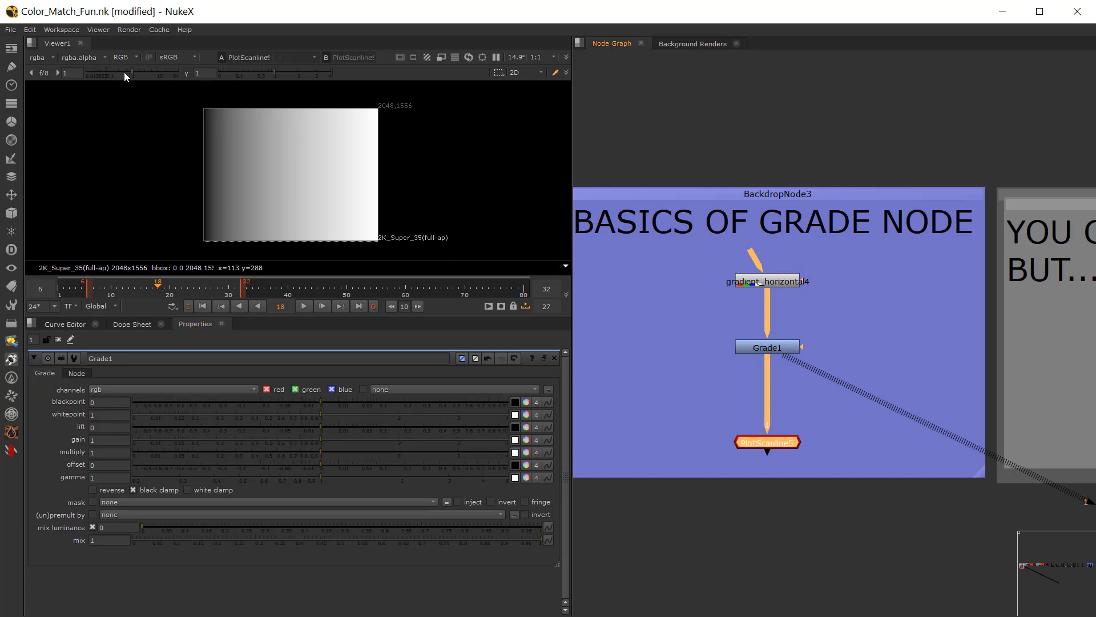
pyautogui.moveTo(131, 73); pyautogui.dragTo(119, 73)
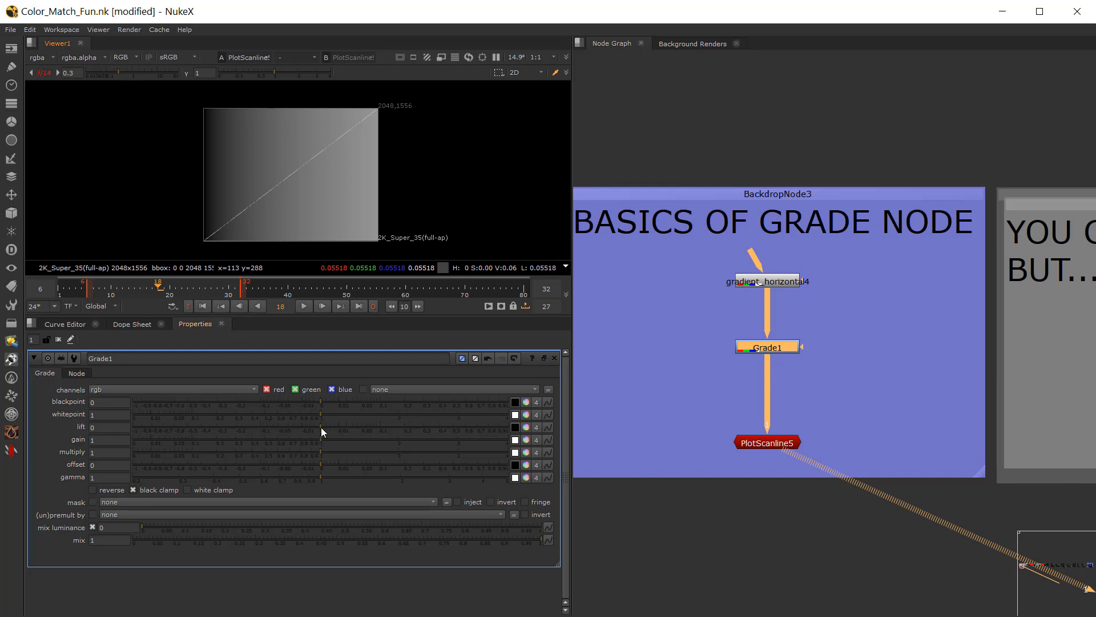
# Step: Raise Grade1's lift to 0.2 and then to 0.405 to test its effect on the scanline plot
pyautogui.moveTo(321, 428); pyautogui.dragTo(404, 431)
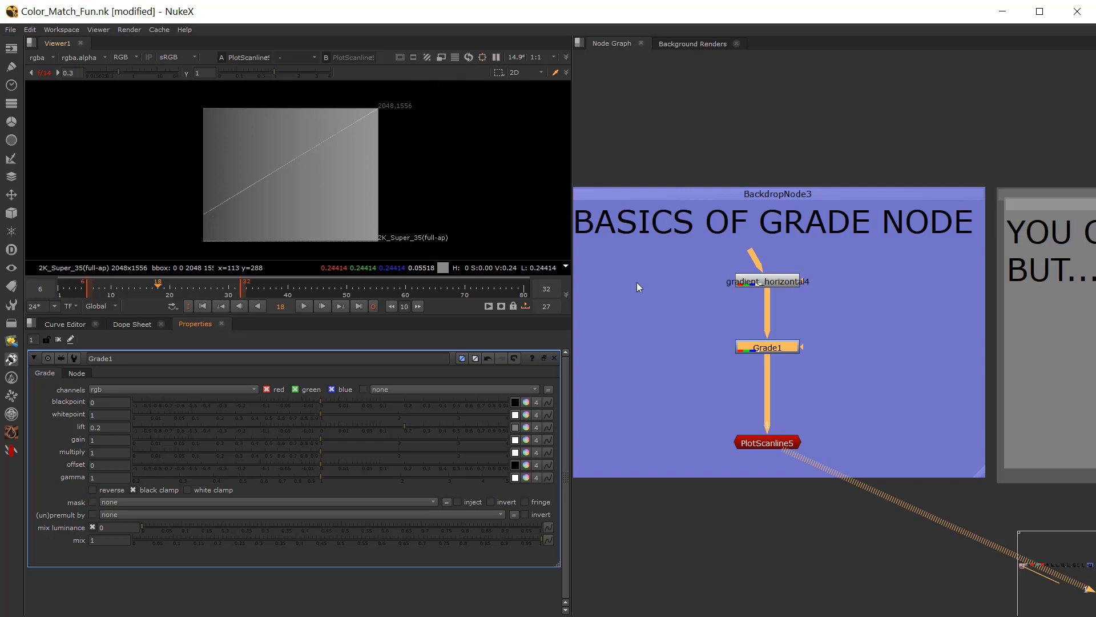
pyautogui.moveTo(397, 425); pyautogui.dragTo(441, 423)
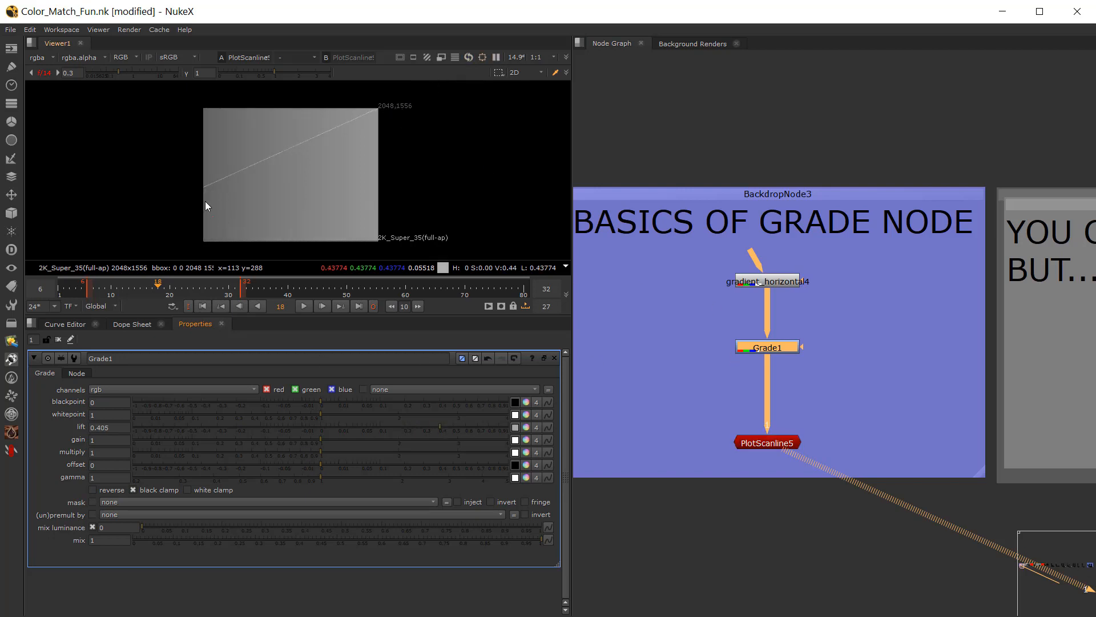
pyautogui.scroll(-2, 321, 175)
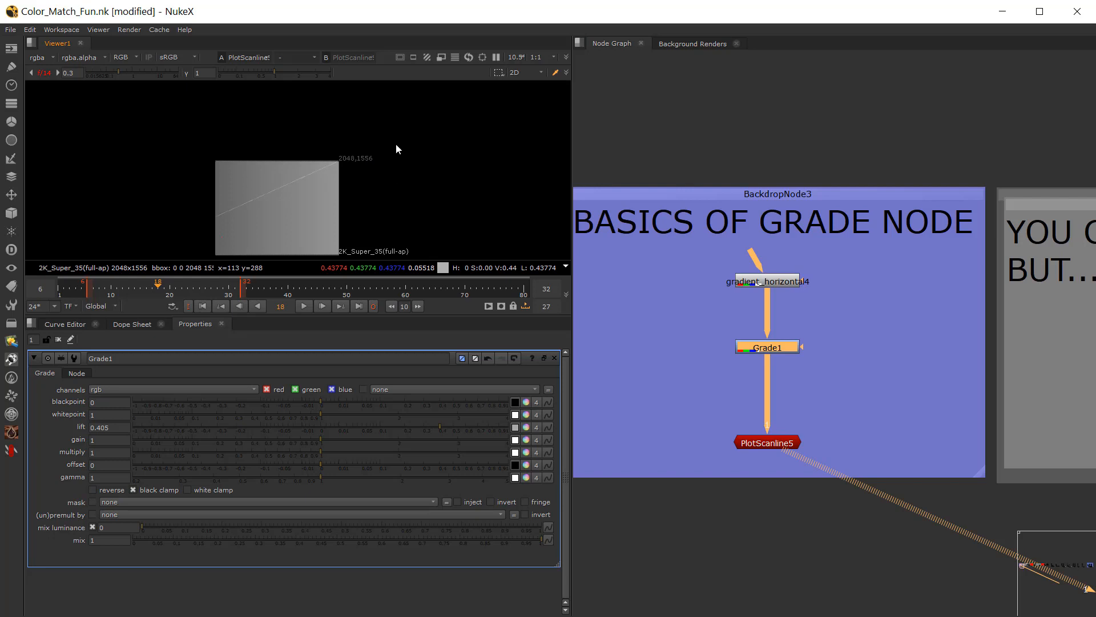
# Step: Set Grade1's lift back to exactly 0
pyautogui.click(321, 428)
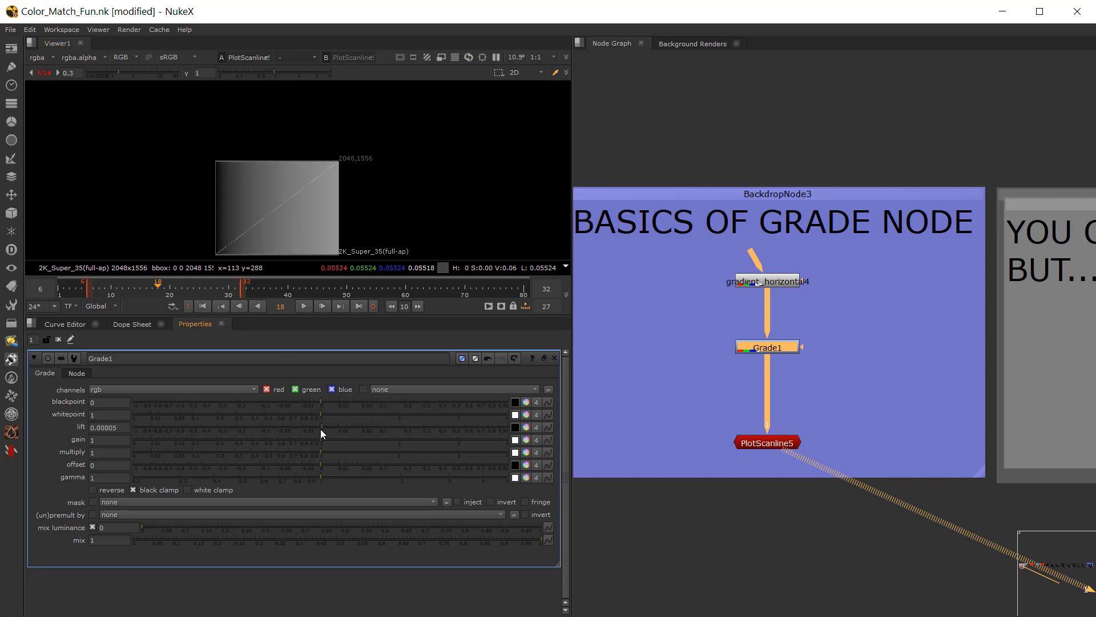
pyautogui.moveTo(123, 426); pyautogui.dragTo(43, 426)
pyautogui.write('0')
pyautogui.press('Tab')
# Step: Raise Grade1's gain to 1.49 to test its effect on the scanline plot, and set it back to exactly 1
pyautogui.moveTo(322, 438); pyautogui.dragTo(362, 440)
pyautogui.moveTo(222, 208); pyautogui.dragTo(250, 197, button='middle')
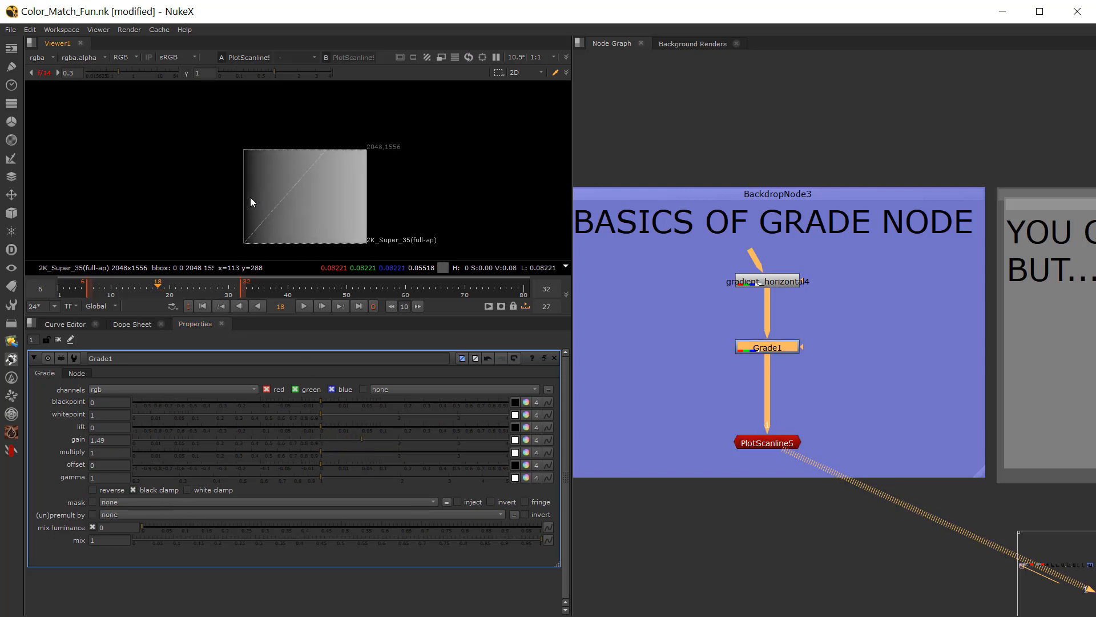
pyautogui.moveTo(371, 438); pyautogui.dragTo(317, 444)
pyautogui.doubleClick(102, 440)
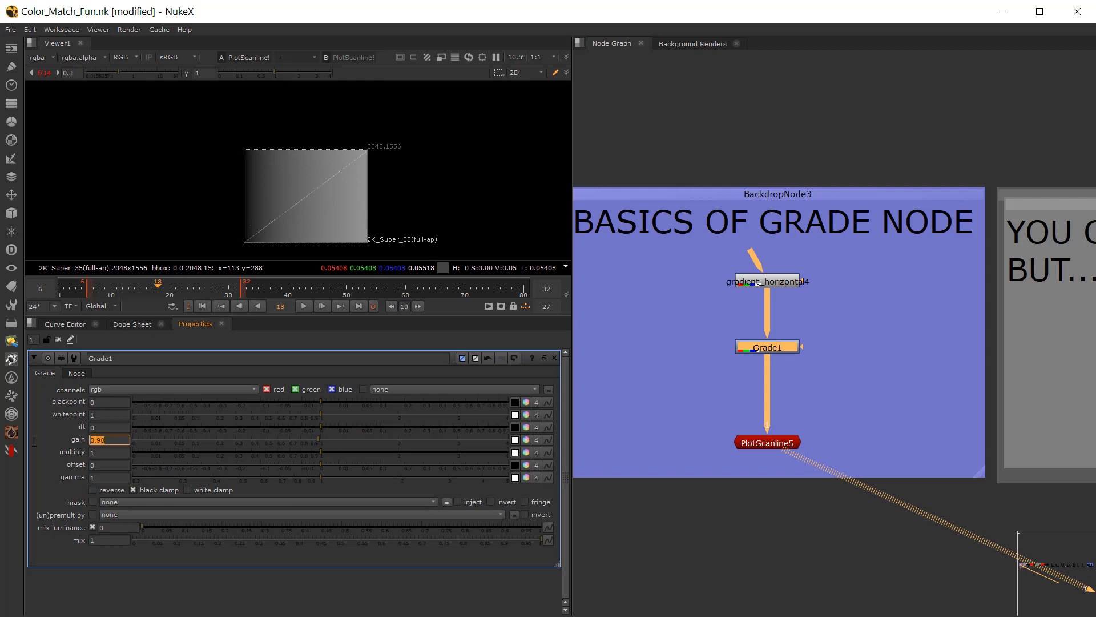
pyautogui.write('0')
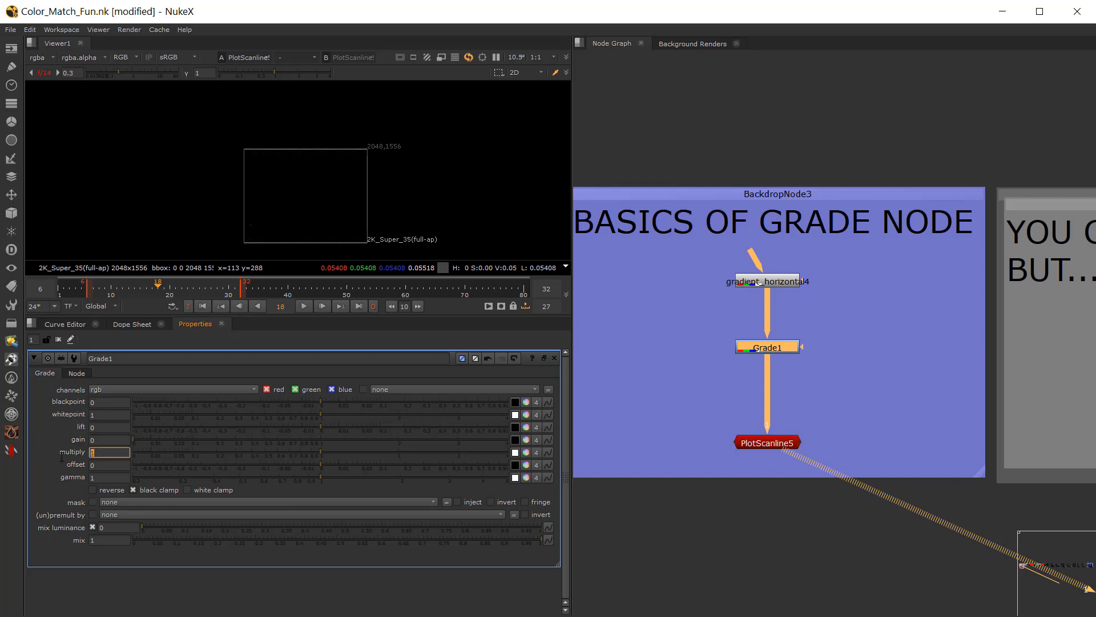
pyautogui.click(320, 441)
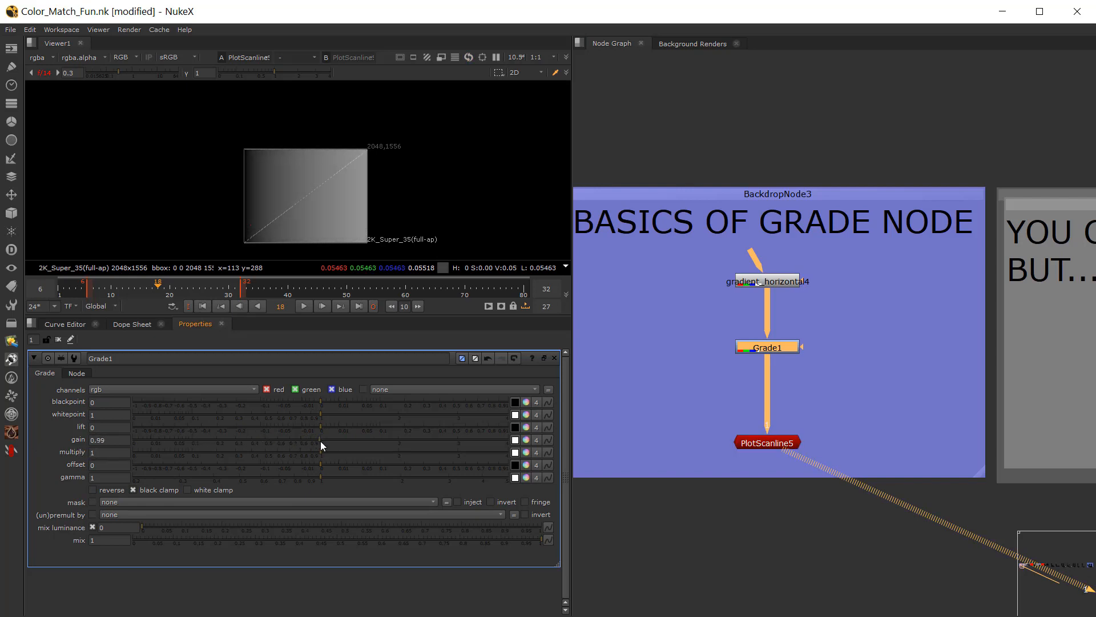
pyautogui.click(113, 454)
# Step: Raise Grade1's offset to 0.235 to test its effect on the scanline plot, and set it back to exactly 0
pyautogui.click(105, 463)
pyautogui.moveTo(320, 465); pyautogui.dragTo(411, 464)
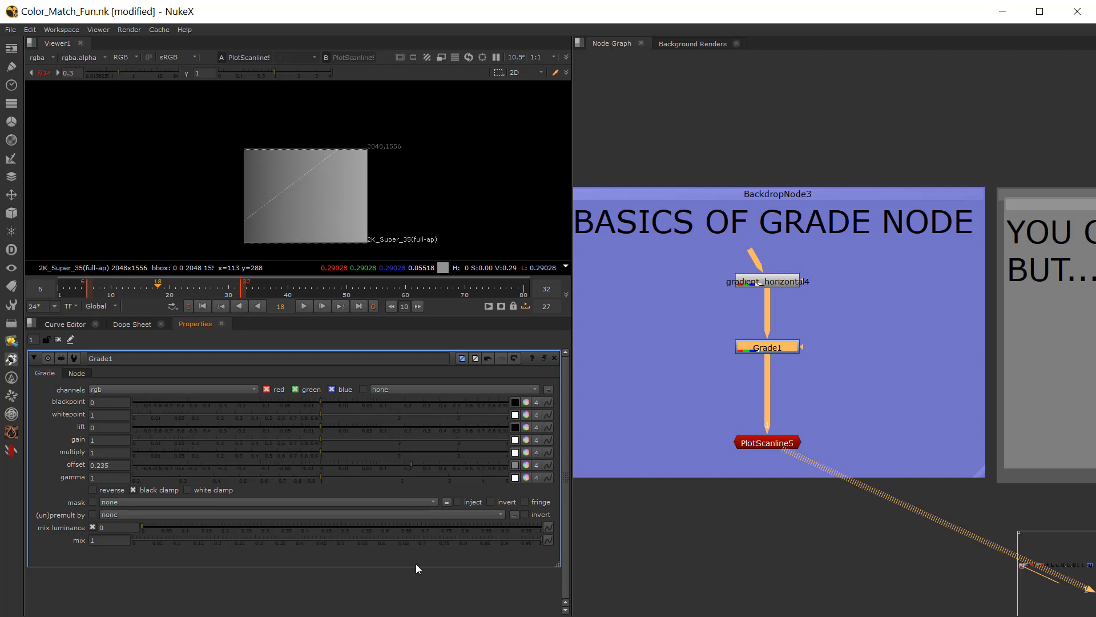
pyautogui.moveTo(317, 463); pyautogui.dragTo(320, 464)
pyautogui.click(99, 465)
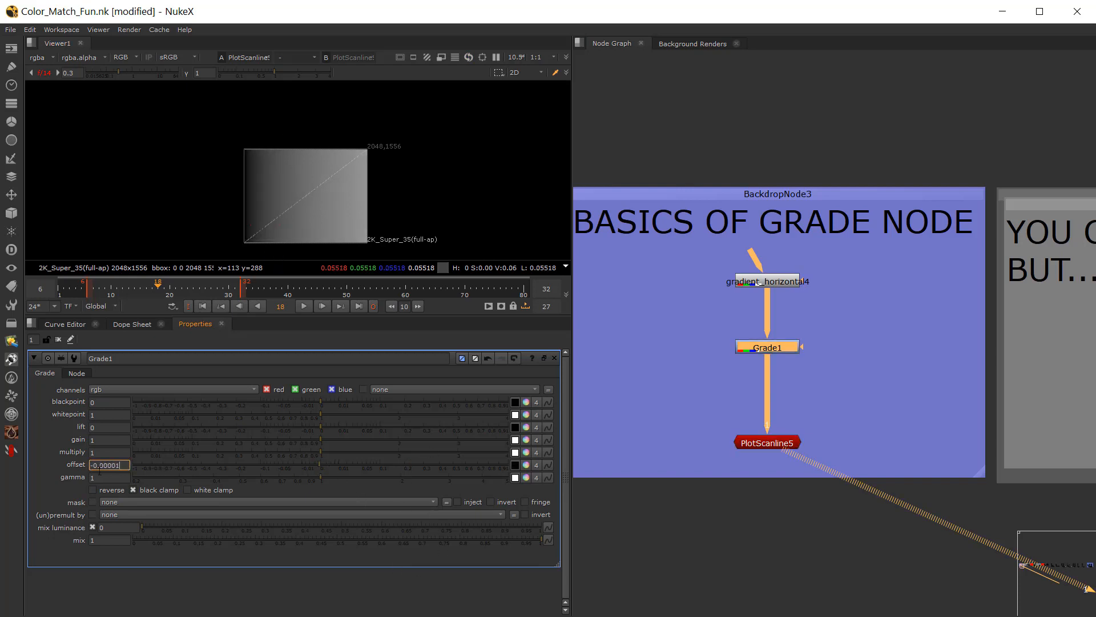
pyautogui.doubleClick(99, 465)
pyautogui.write('0')
pyautogui.press('Tab')
# Step: Lower Grade1's gamma to 0.92 to test its effect on the curve, and return it to 1
pyautogui.moveTo(310, 477)
pyautogui.mouseDown()
pyautogui.moveTo(298, 483)
pyautogui.moveTo(345, 486)
pyautogui.moveTo(287, 475)
pyautogui.moveTo(365, 478)
pyautogui.moveTo(271, 482)
pyautogui.moveTo(314, 485)
pyautogui.moveTo(293, 485)
pyautogui.moveTo(310, 476)
pyautogui.mouseUp()
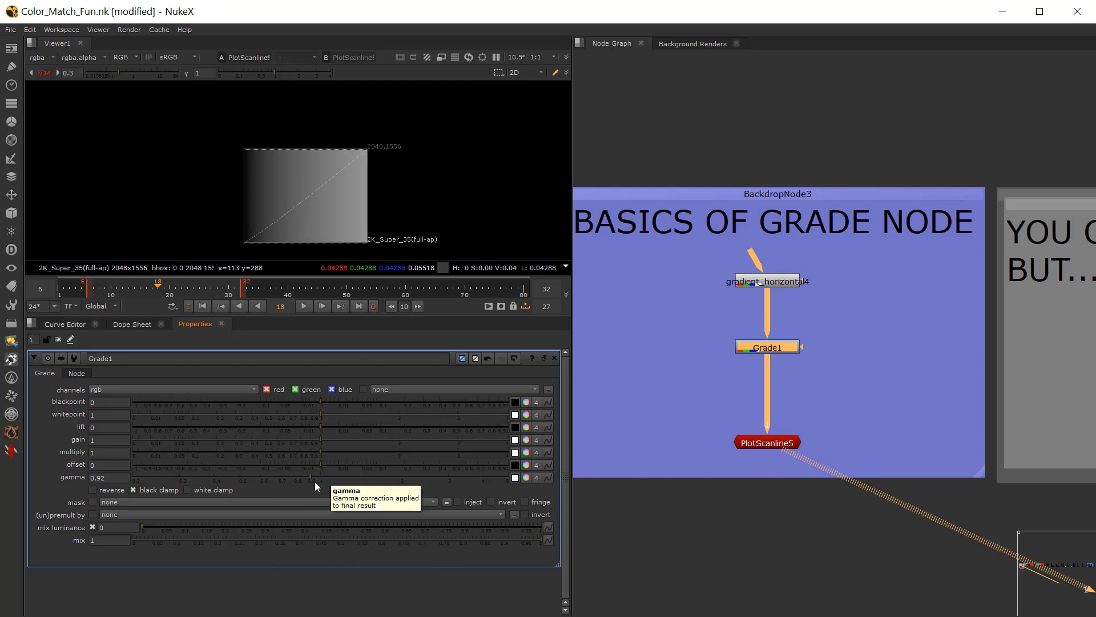
pyautogui.moveTo(314, 481)
pyautogui.mouseDown()
pyautogui.moveTo(309, 475)
pyautogui.moveTo(321, 475)
pyautogui.mouseUp()
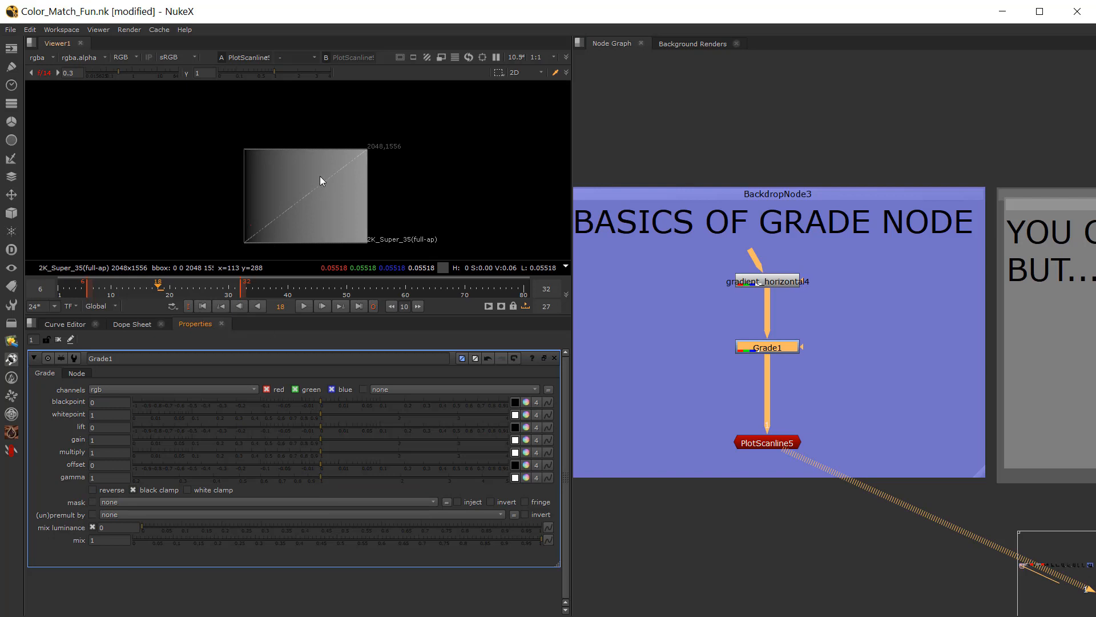
pyautogui.click(94, 479)
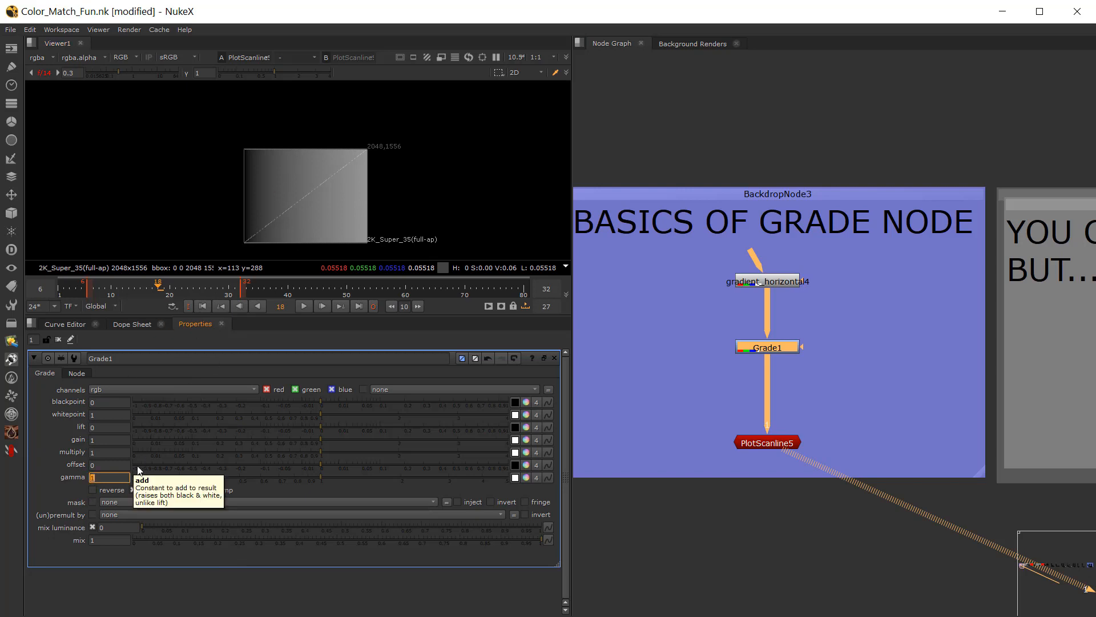
# Step: Find the "YOU CAN USE BUT...." backdrop in the node graph and open the properties of its Toe2 node
pyautogui.click(730, 519)
pyautogui.scroll(-4, 788, 496)
pyautogui.moveTo(817, 481); pyautogui.dragTo(617, 434, button='middle')
pyautogui.scroll(3, 813, 385)
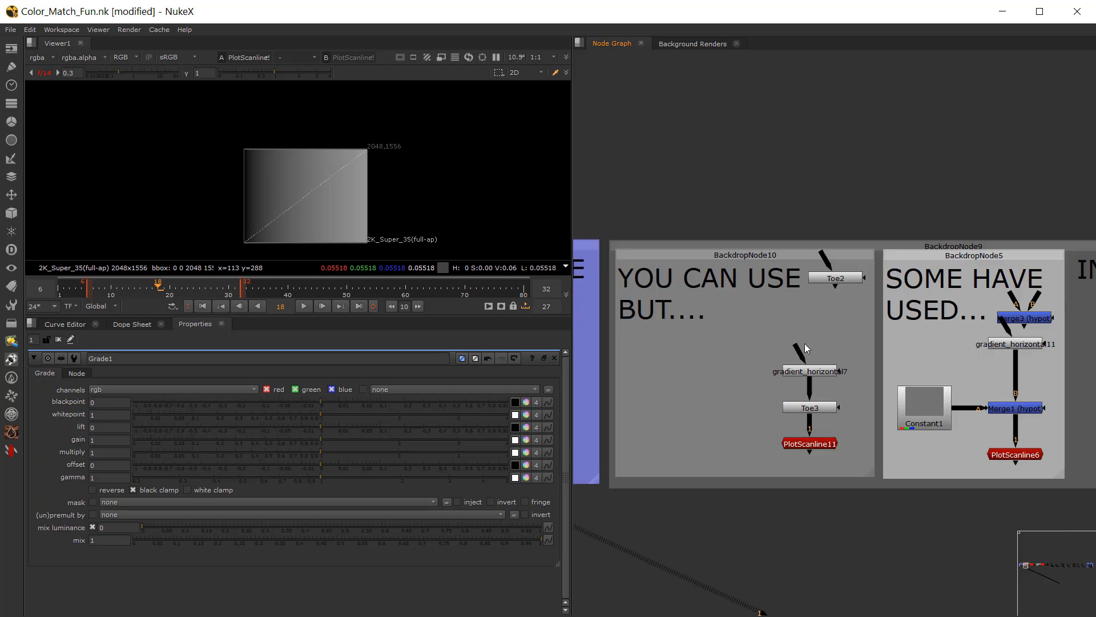
pyautogui.scroll(1, 804, 343)
pyautogui.scroll(-1, 796, 349)
pyautogui.moveTo(779, 350); pyautogui.dragTo(775, 317, button='middle')
pyautogui.scroll(-1, 744, 349)
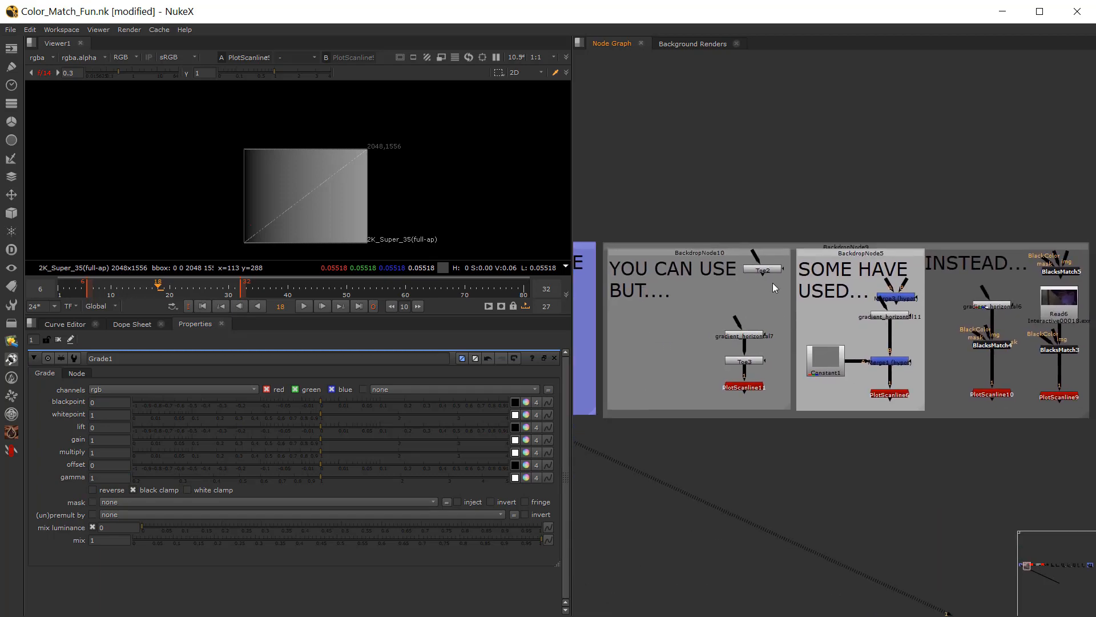
pyautogui.scroll(1, 760, 298)
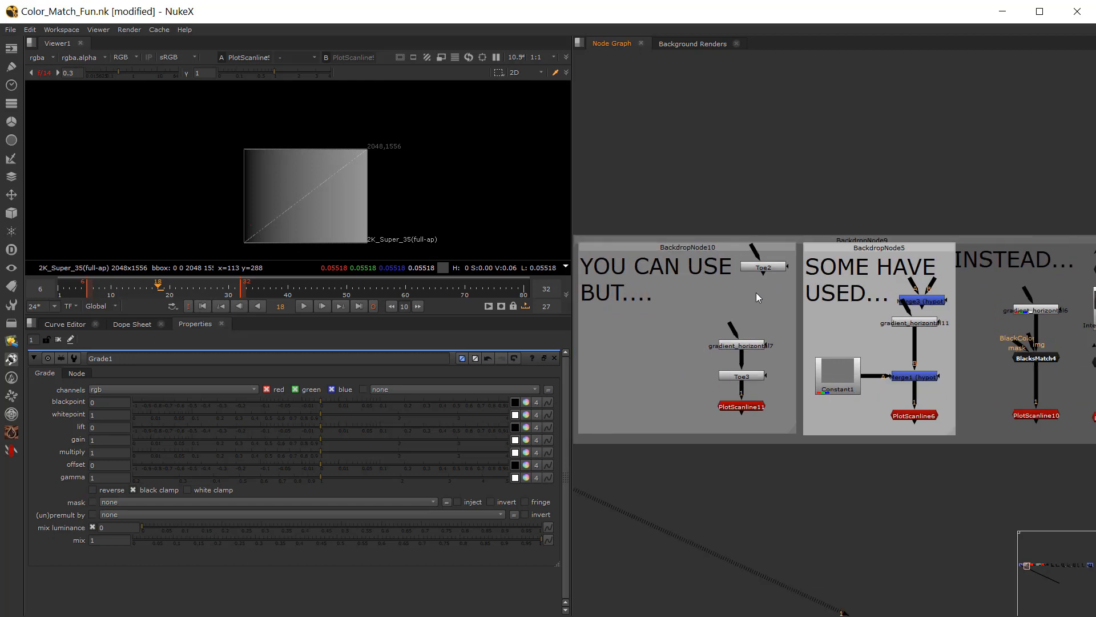
pyautogui.moveTo(761, 293)
pyautogui.mouseDown(button='middle')
pyautogui.moveTo(726, 272)
pyautogui.moveTo(762, 278)
pyautogui.mouseUp(button='middle')
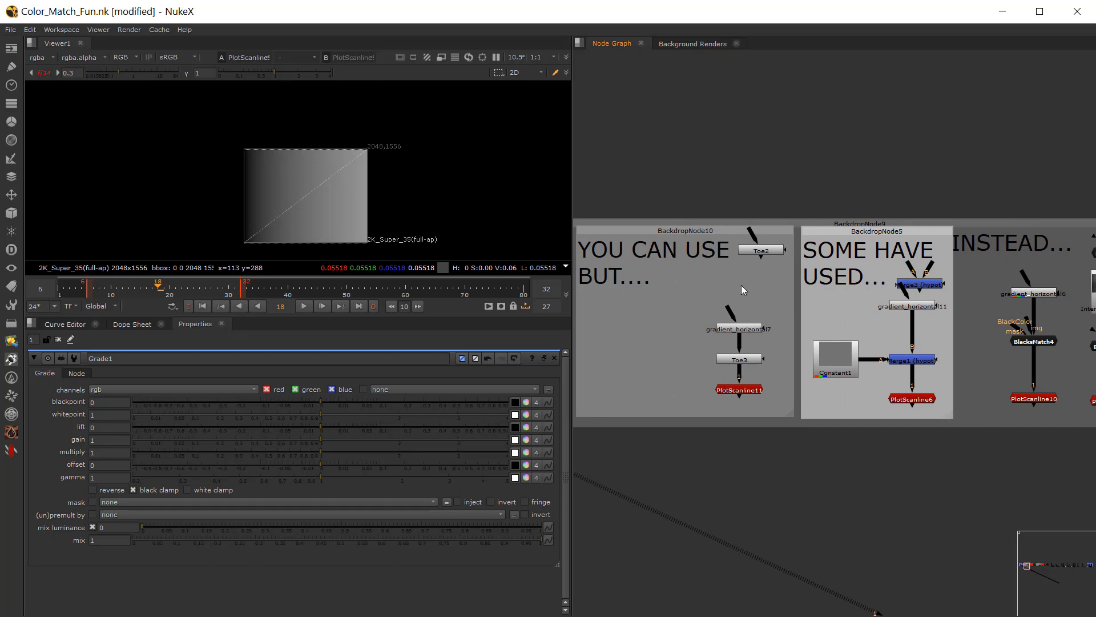
pyautogui.doubleClick(780, 252)
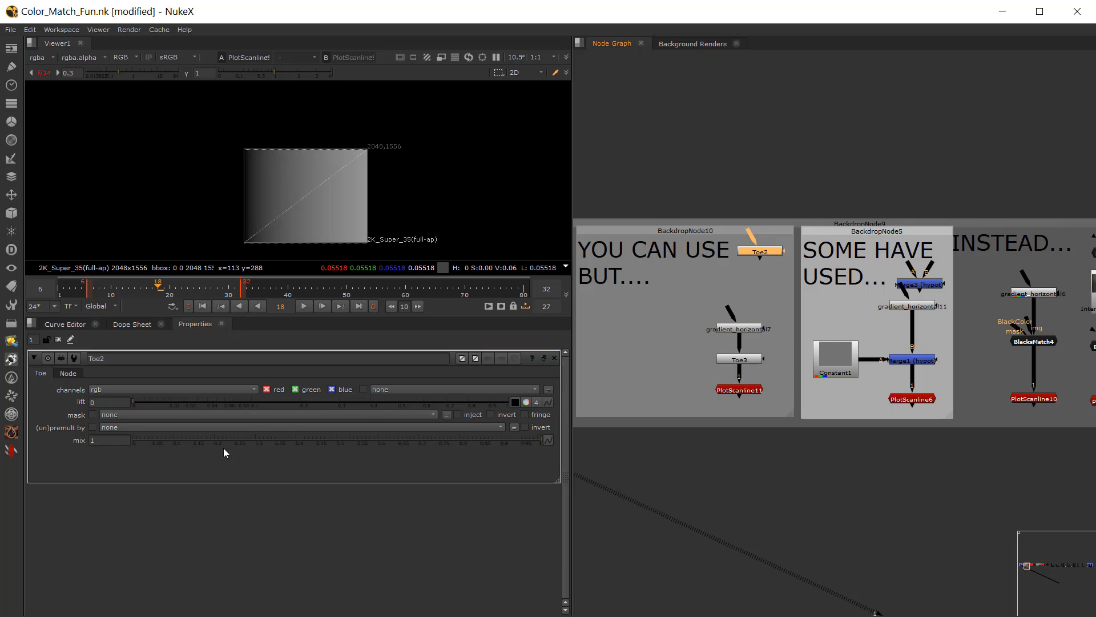
# Step: View gradient_horizontal7 and PlotScanline11 in the viewer, and open the properties of Toe3
pyautogui.moveTo(705, 353); pyautogui.dragTo(767, 340, button='middle')
pyautogui.scroll(2, 841, 323)
pyautogui.click(807, 316)
pyautogui.press('1')
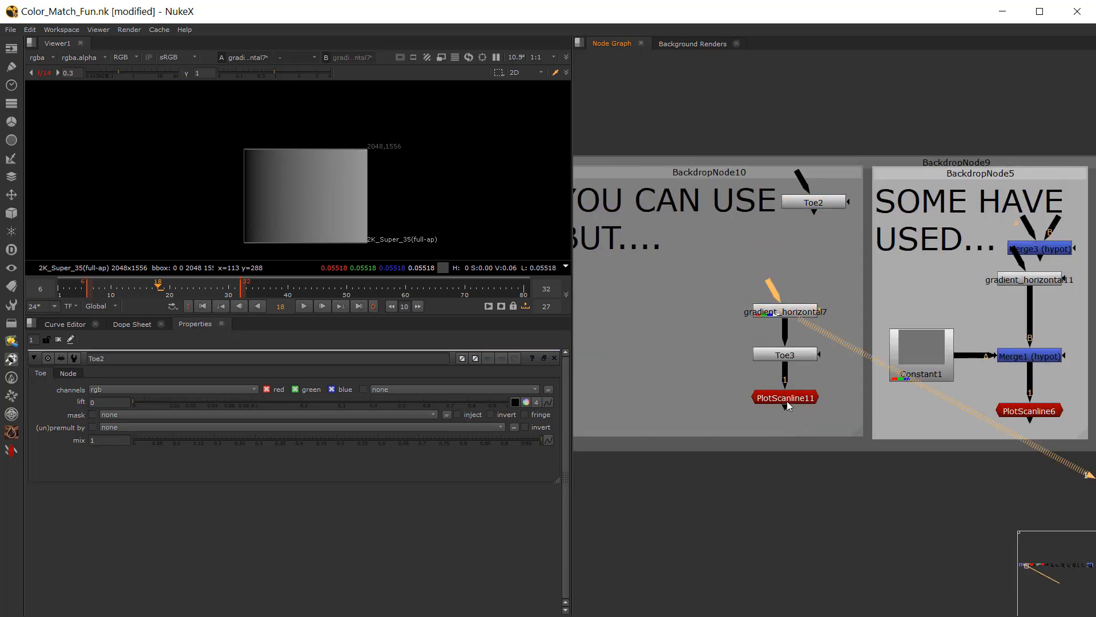
pyautogui.click(787, 400)
pyautogui.press('1')
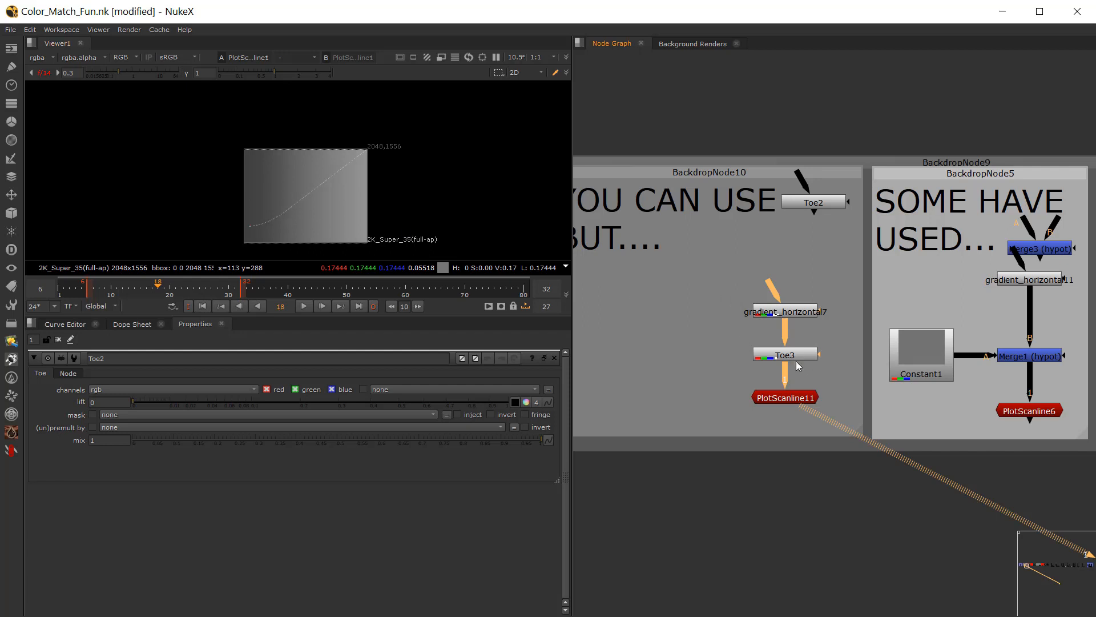
pyautogui.doubleClick(795, 363)
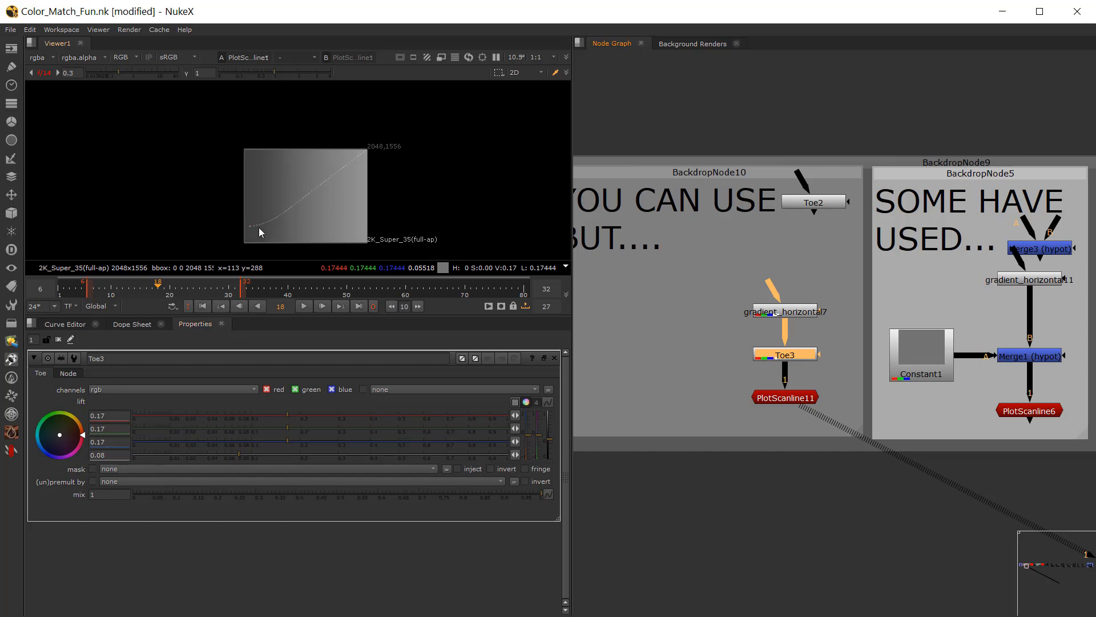
# Step: Set Toe3's RGB lift to 0.04 and to 0.12, examining how the toe of the scanline curve reacts
pyautogui.click(552, 454)
pyautogui.scroll(3, 293, 204)
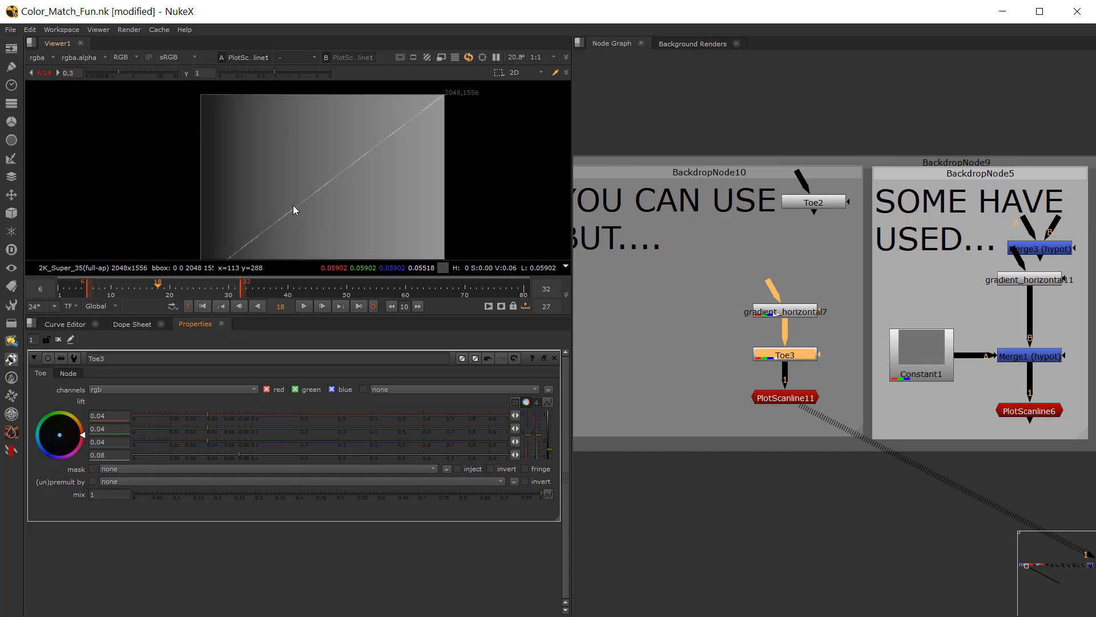
pyautogui.scroll(-2, 293, 190)
pyautogui.moveTo(292, 200); pyautogui.dragTo(293, 206, button='middle')
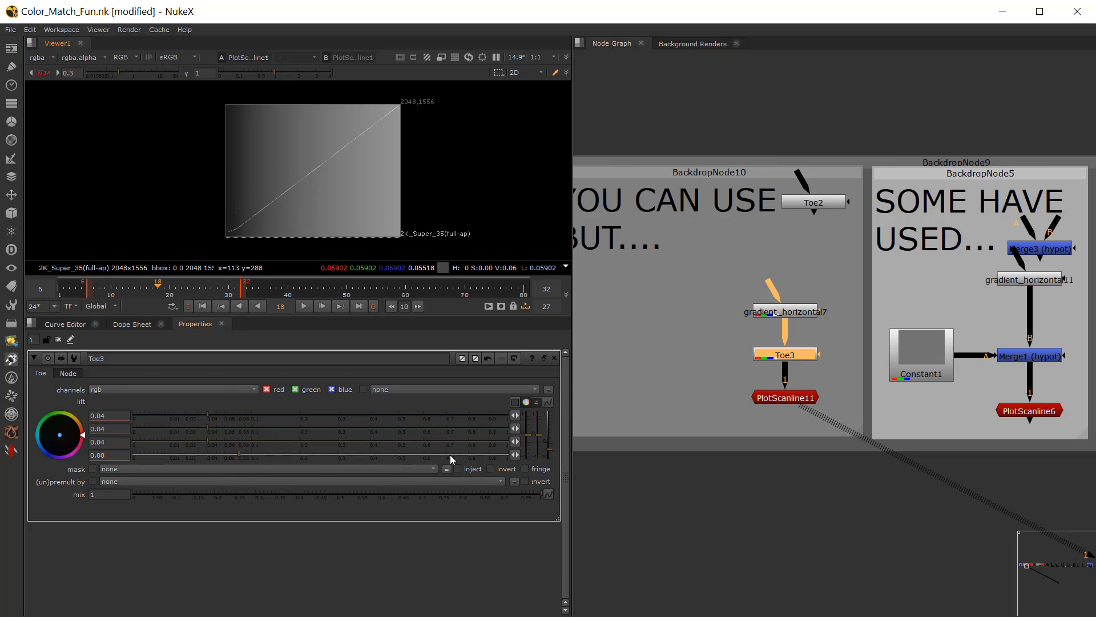
pyautogui.moveTo(550, 437)
pyautogui.mouseDown()
pyautogui.moveTo(550, 453)
pyautogui.moveTo(550, 443)
pyautogui.mouseUp()
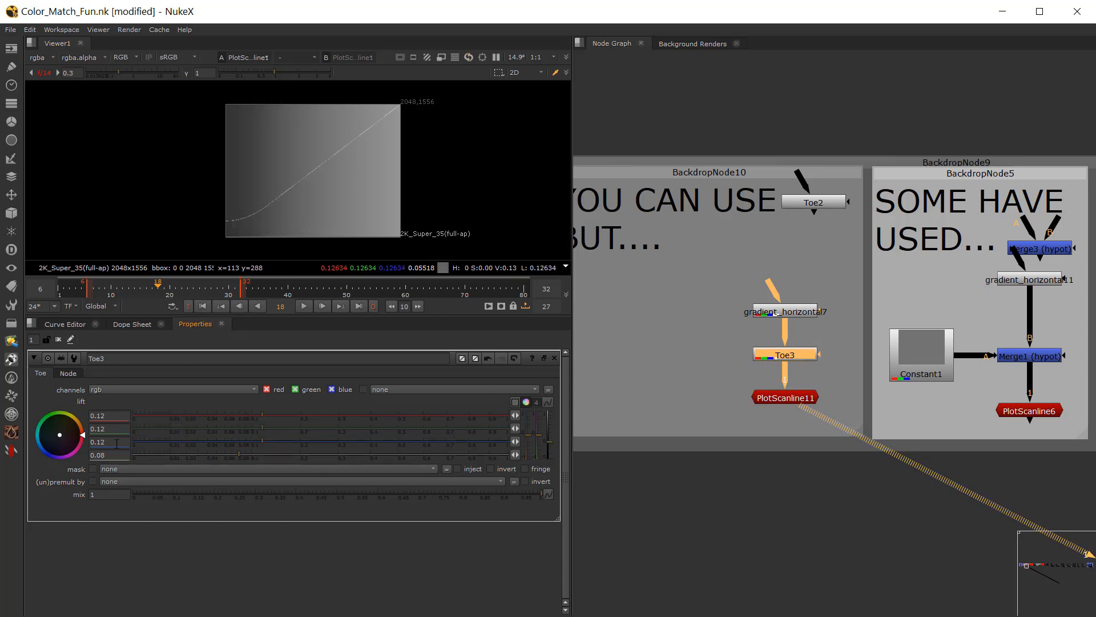
# Step: Undo the test changes to Toe3's lift
pyautogui.hotkey('ctrl', 'z')
pyautogui.hotkey('ctrl', 'z')
pyautogui.hotkey('ctrl', 'z')
pyautogui.hotkey('ctrl', 'z')
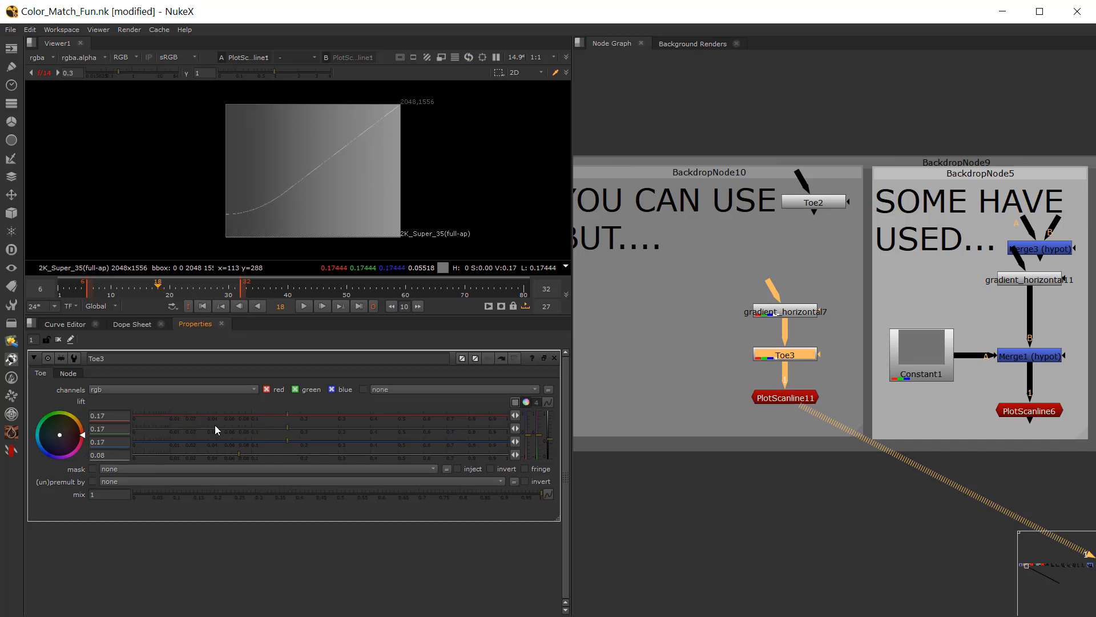
# Step: Move the Merge3 (hypot) node in the "SOME HAVE USED..." backdrop up, clear of gradient_horizontal11
pyautogui.click(792, 428)
pyautogui.moveTo(791, 428); pyautogui.dragTo(568, 427, button='middle')
pyautogui.moveTo(792, 272); pyautogui.dragTo(868, 264, button='middle')
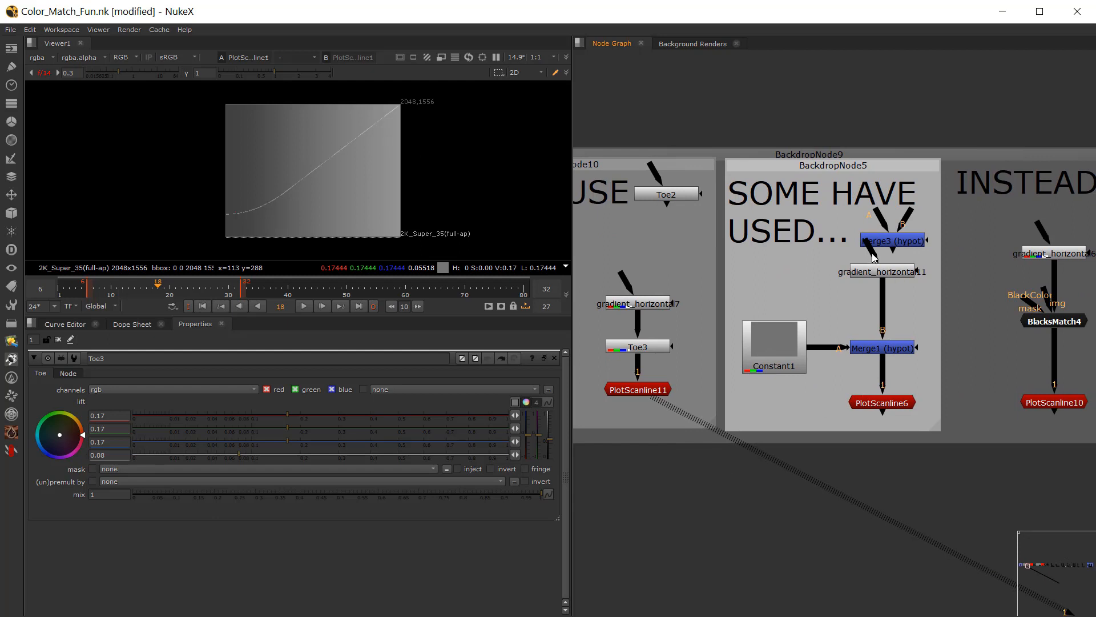
pyautogui.moveTo(882, 246); pyautogui.dragTo(874, 234)
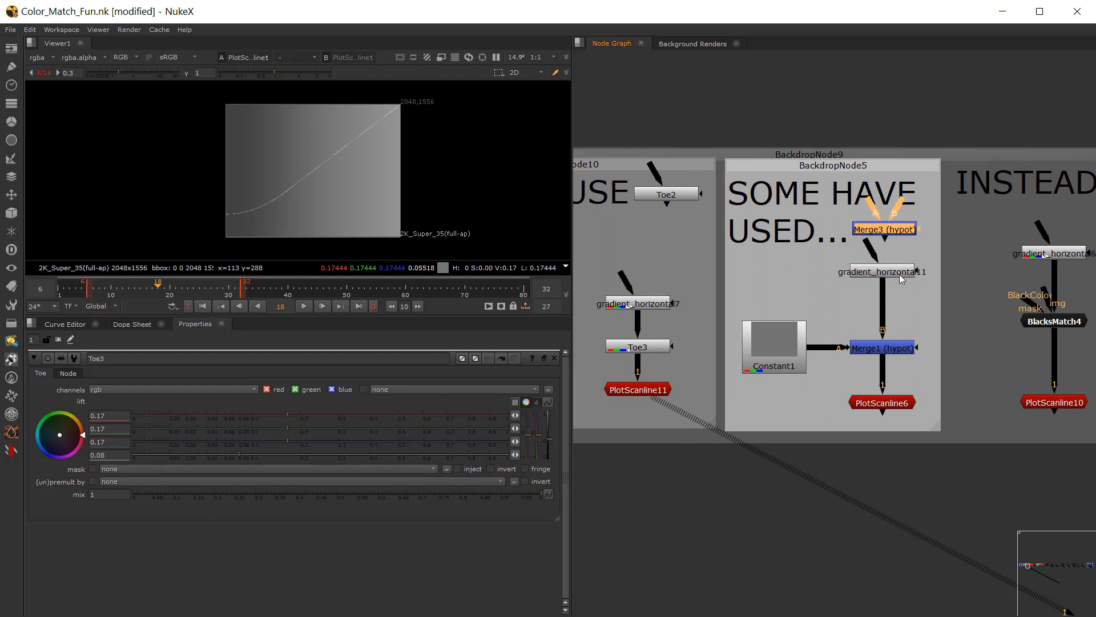
# Step: Examine how gradient_horizontal11 and Constant1 feed the Merge1 hypot node, and open Constant1's properties
pyautogui.click(901, 276)
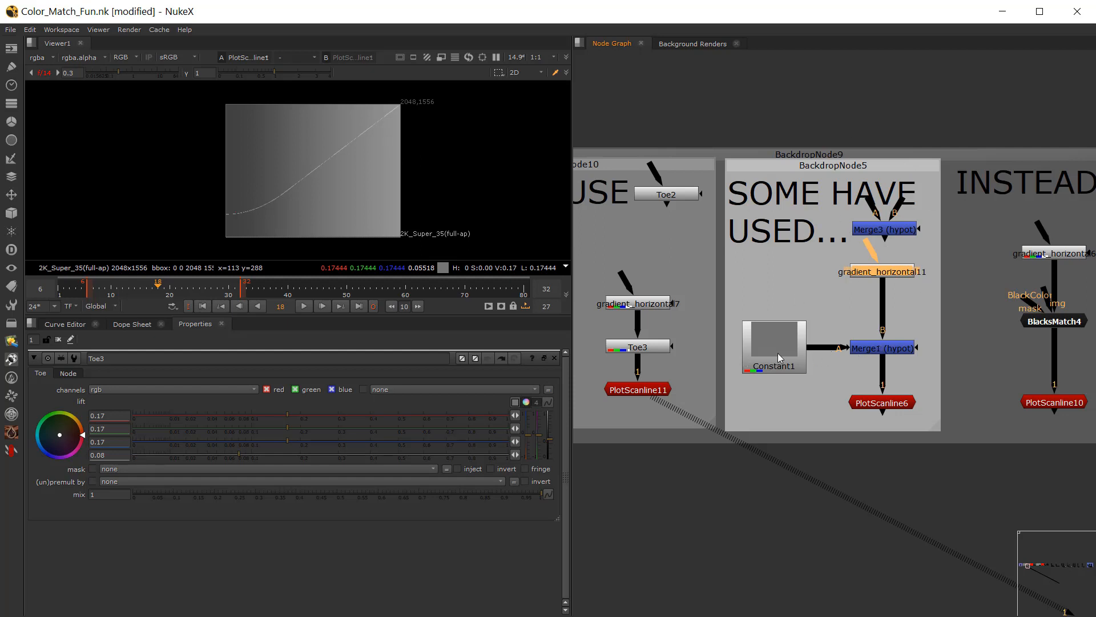
pyautogui.scroll(3, 872, 348)
pyautogui.click(873, 345)
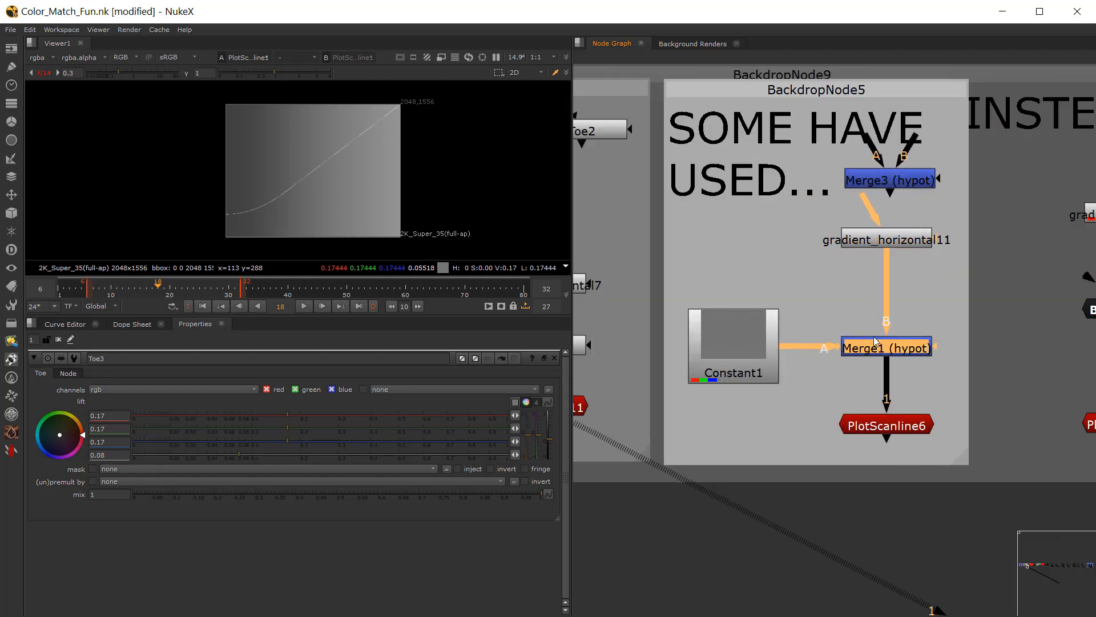
pyautogui.click(738, 342)
pyautogui.doubleClick(738, 342)
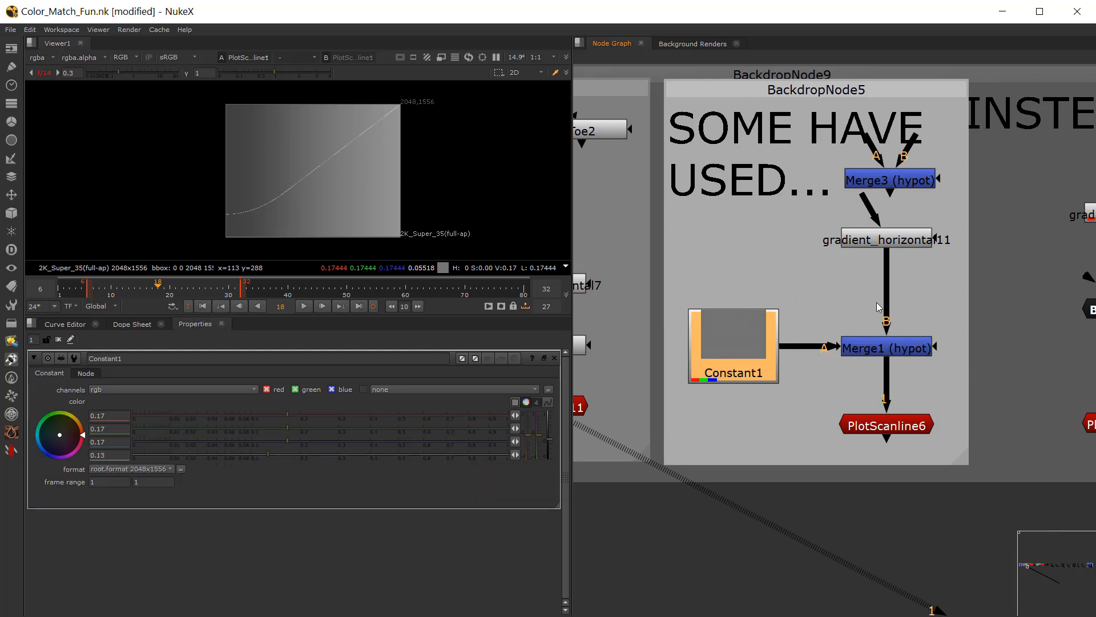
# Step: Compare Toe3's lift values with Constant1's color values by opening the properties of each node
pyautogui.moveTo(601, 336); pyautogui.dragTo(705, 321, button='middle')
pyautogui.click(675, 330)
pyautogui.doubleClick(675, 330)
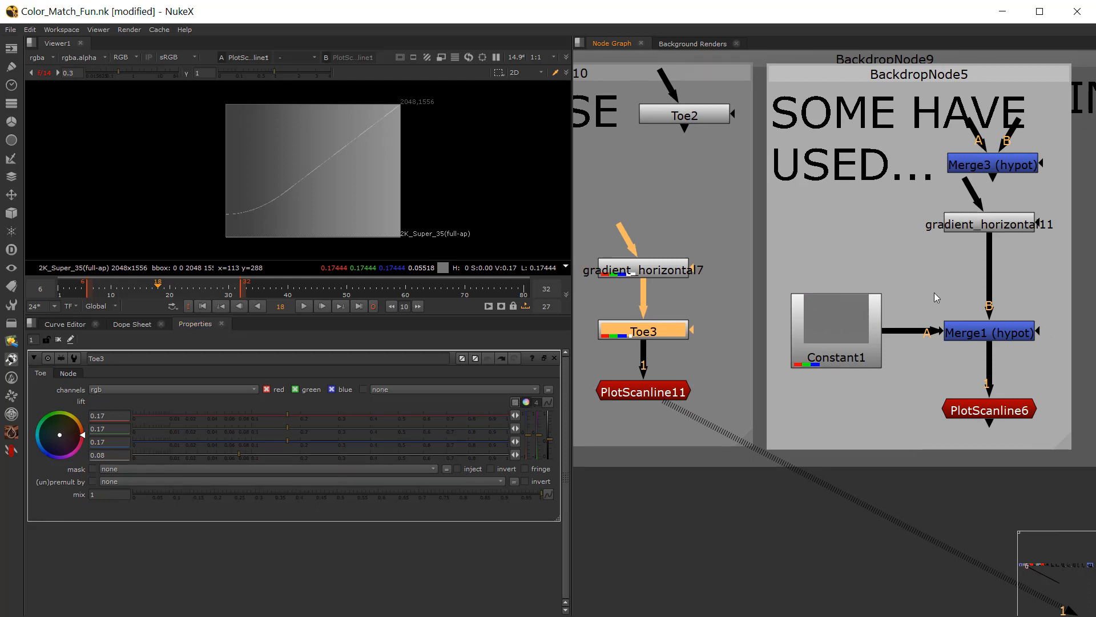
pyautogui.moveTo(854, 314); pyautogui.dragTo(765, 314, button='middle')
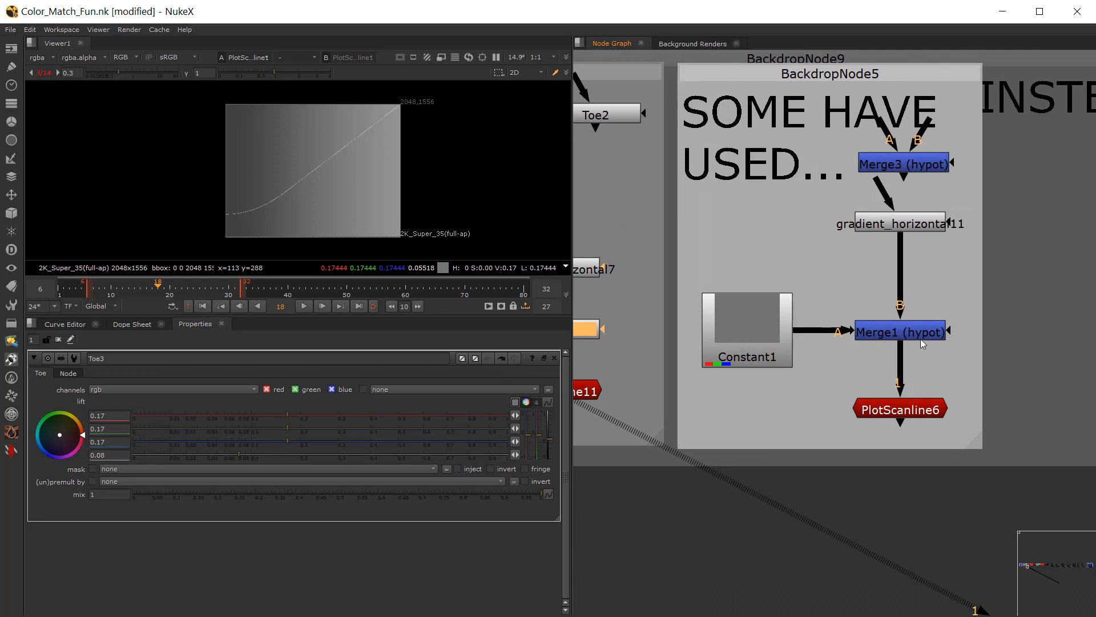
pyautogui.doubleClick(769, 331)
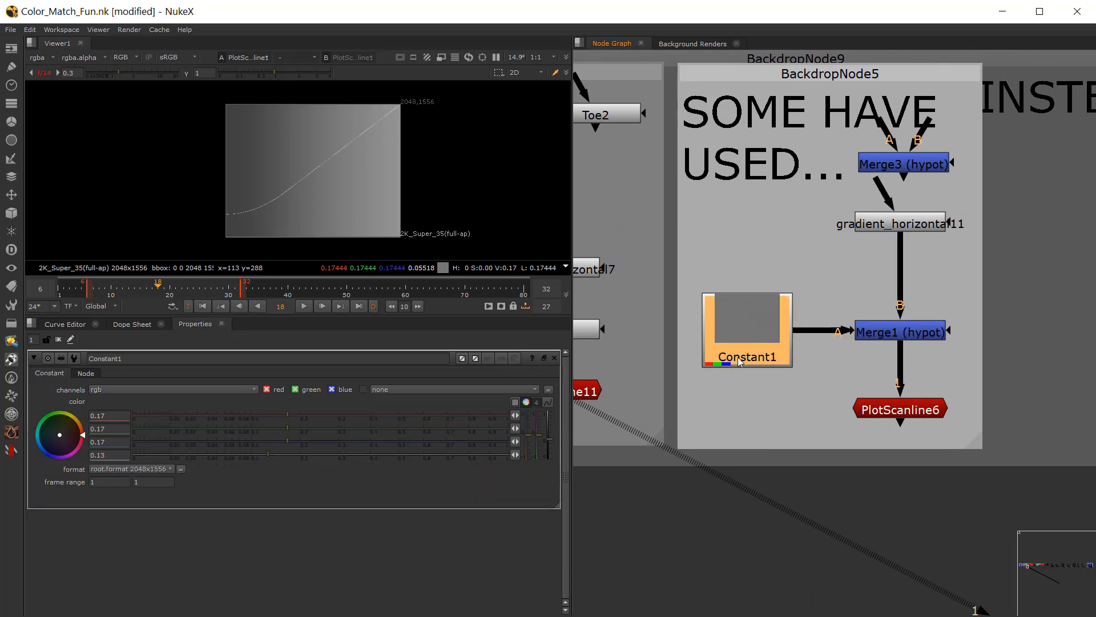
pyautogui.click(515, 405)
# Step: View Merge1 and its PlotScanline6 curve in the viewer, and reopen Constant1's properties
pyautogui.click(901, 334)
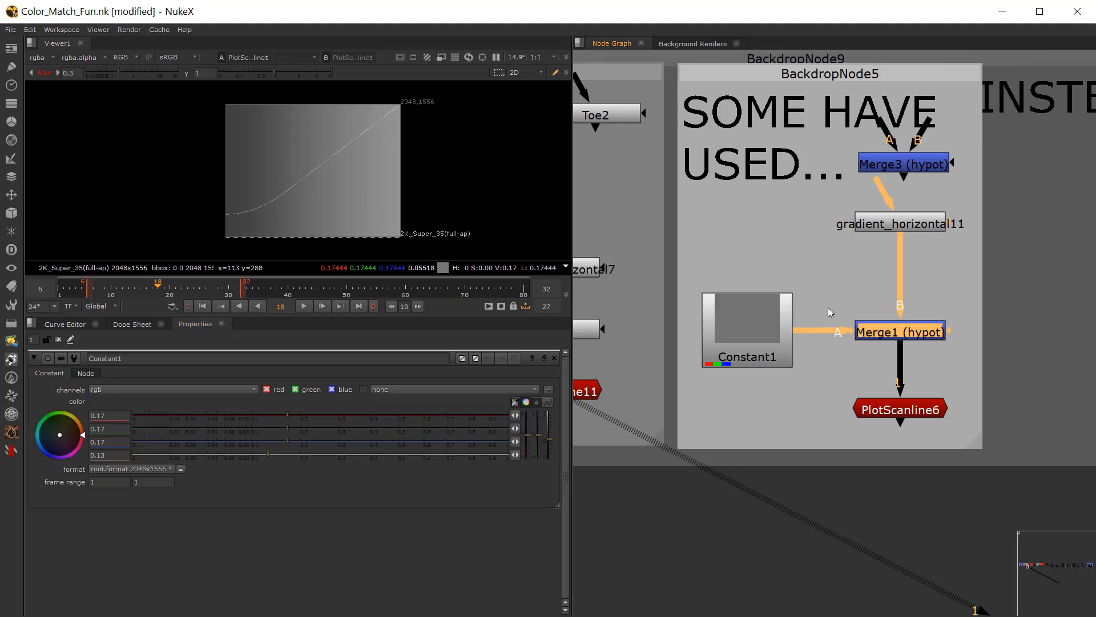
pyautogui.moveTo(900, 334); pyautogui.dragTo(863, 309, button='middle')
pyautogui.press('1')
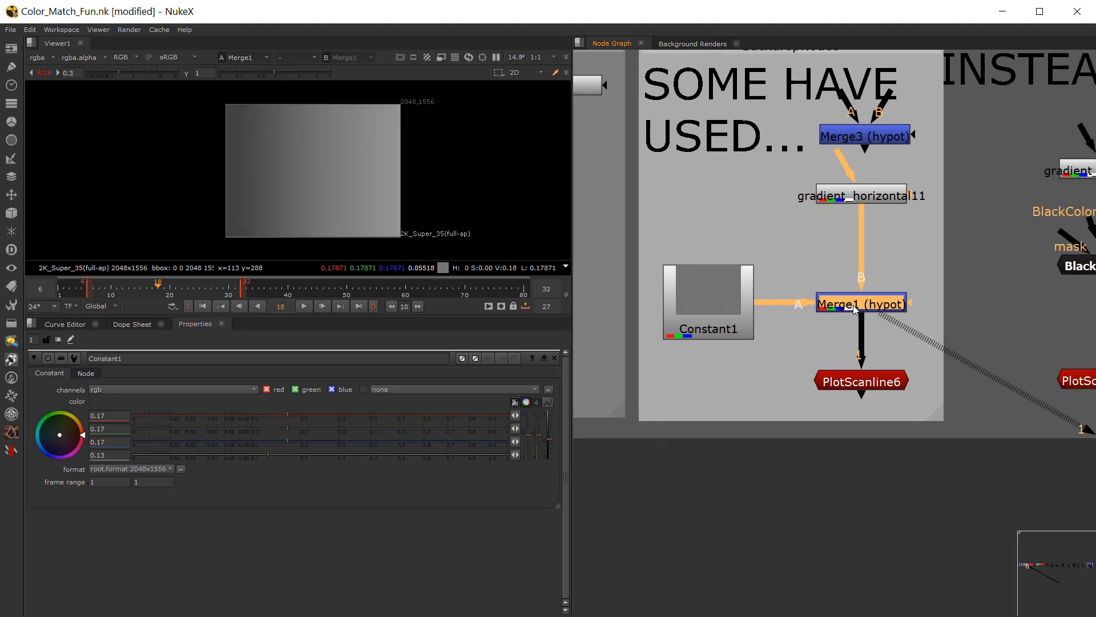
pyautogui.doubleClick(854, 307)
pyautogui.click(855, 385)
pyautogui.press('1')
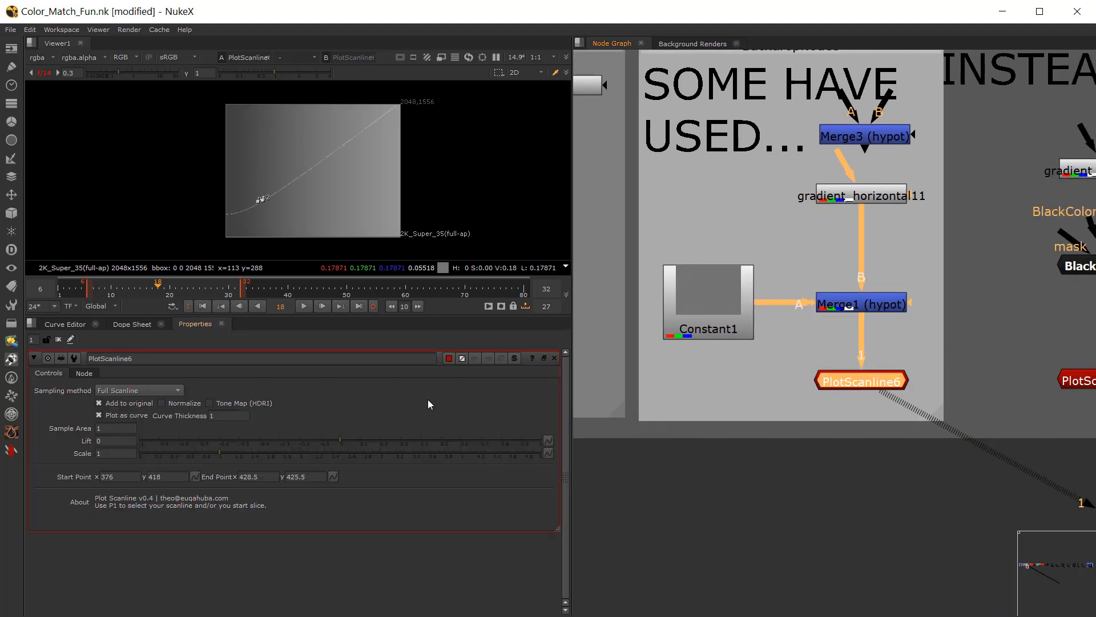
pyautogui.doubleClick(713, 312)
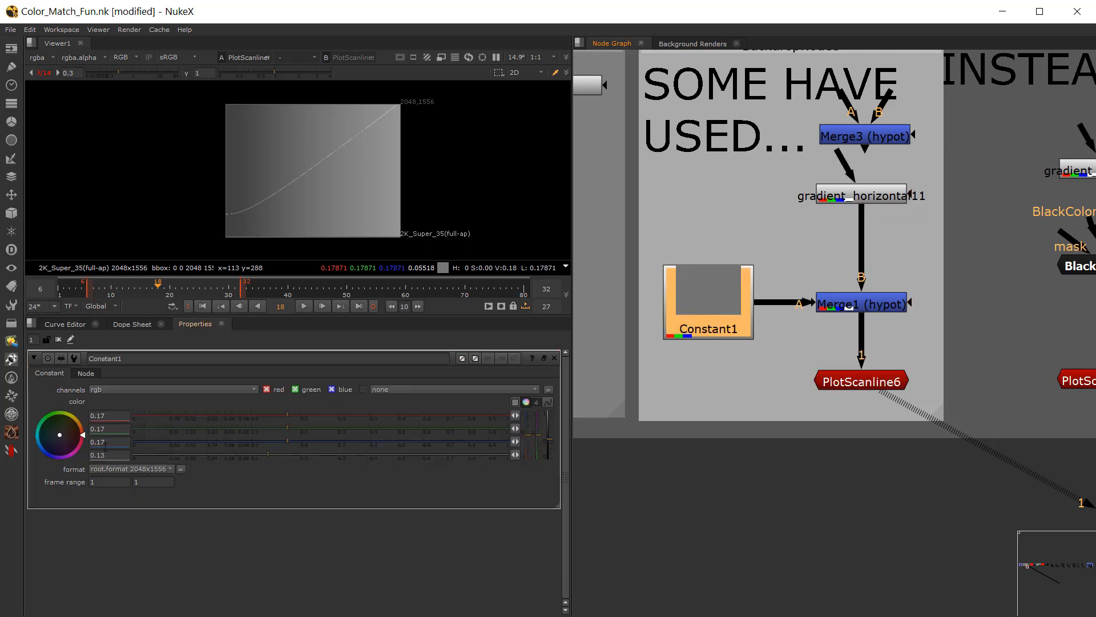
# Step: Load PlotScanline11 as viewer input 1 and PlotScanline6 as viewer input 2 to compare the Toe and hypot curves up close
pyautogui.click(863, 378)
pyautogui.click(731, 381)
pyautogui.scroll(-1, 732, 379)
pyautogui.moveTo(731, 379); pyautogui.dragTo(907, 379, button='middle')
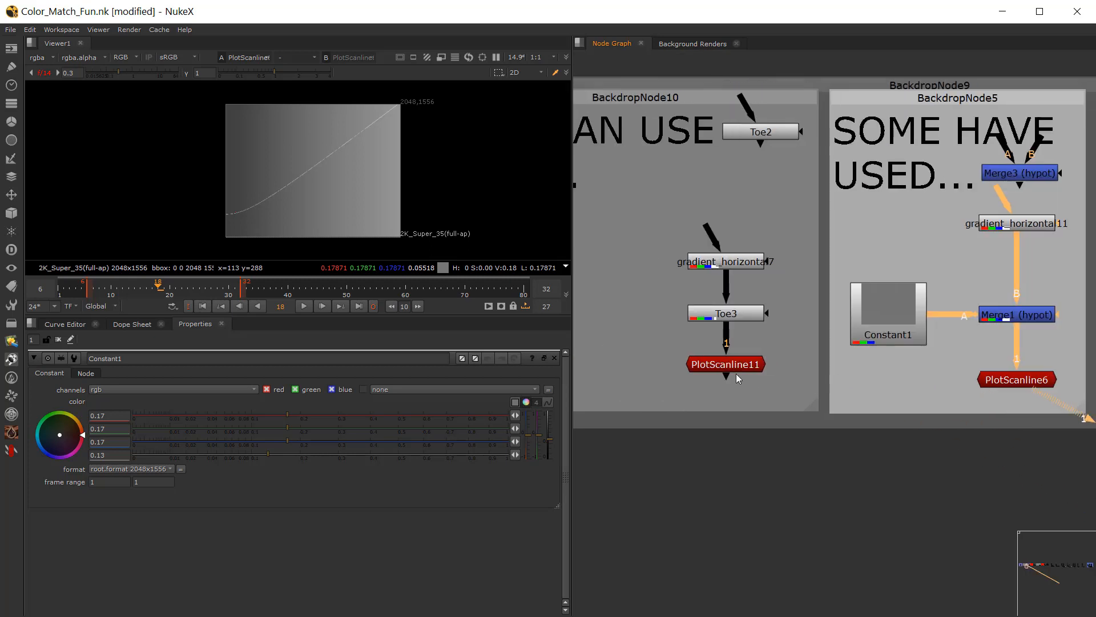
pyautogui.click(708, 370)
pyautogui.press('1')
pyautogui.click(1015, 381)
pyautogui.press('2')
pyautogui.scroll(1, 242, 209)
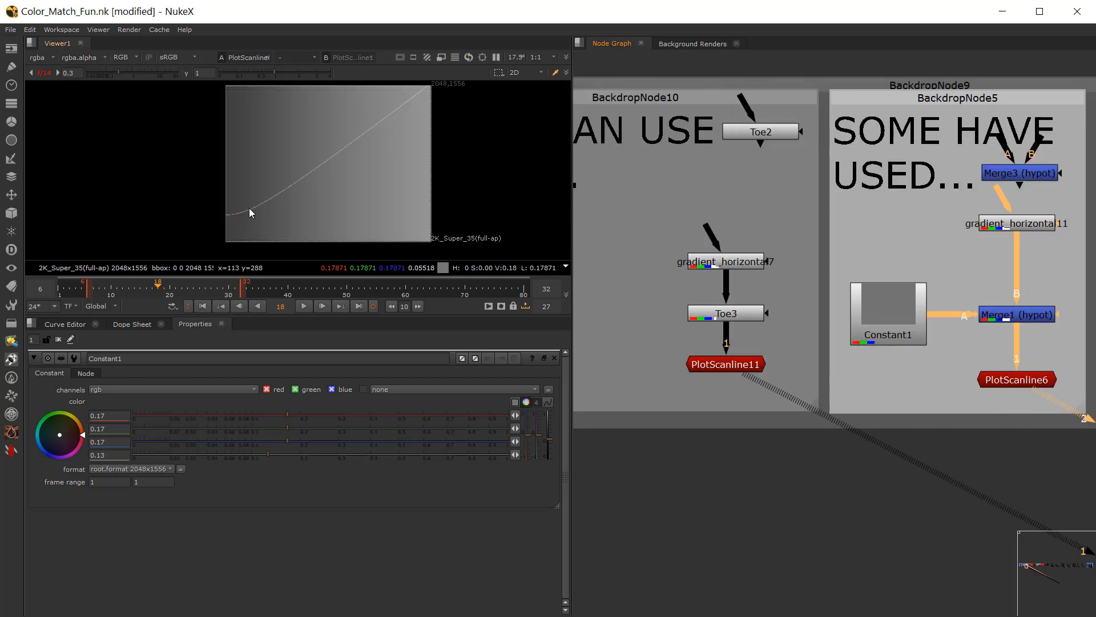
# Step: Alternate between viewer inputs 1 and 2 to compare the dark ends of the Toe and hypot scanline curves
pyautogui.scroll(1, 250, 213)
pyautogui.press('1')
pyautogui.press('2')
pyautogui.press('1')
pyautogui.press('2')
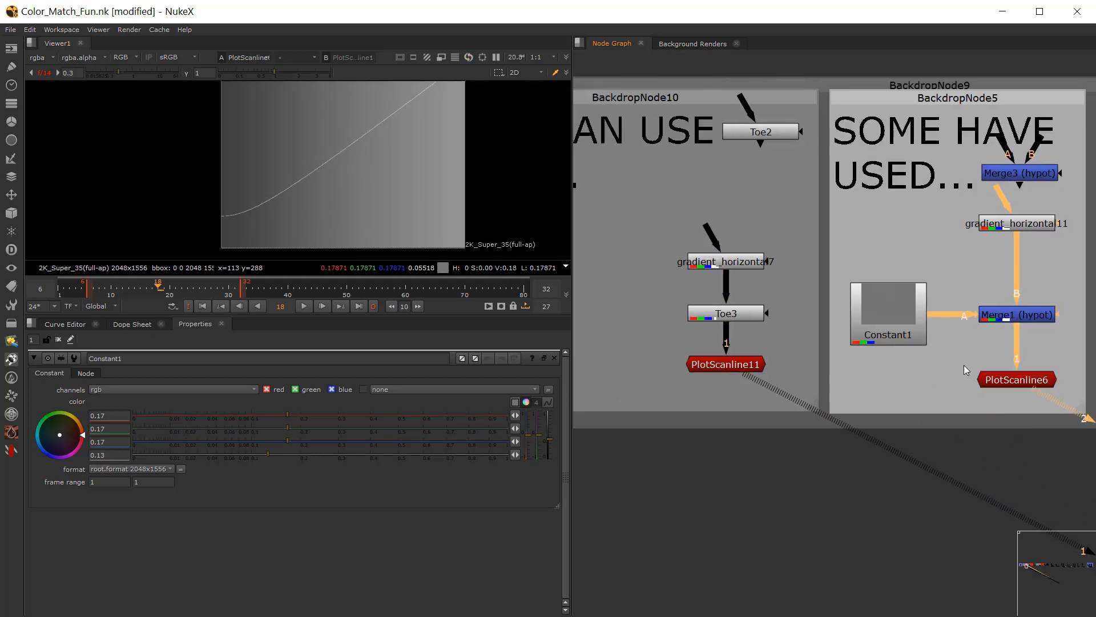
# Step: Load PlotScanline6 as viewer input 1 and PlotScanline11 as viewer input 2
pyautogui.click(999, 378)
pyautogui.press('1')
pyautogui.click(926, 351)
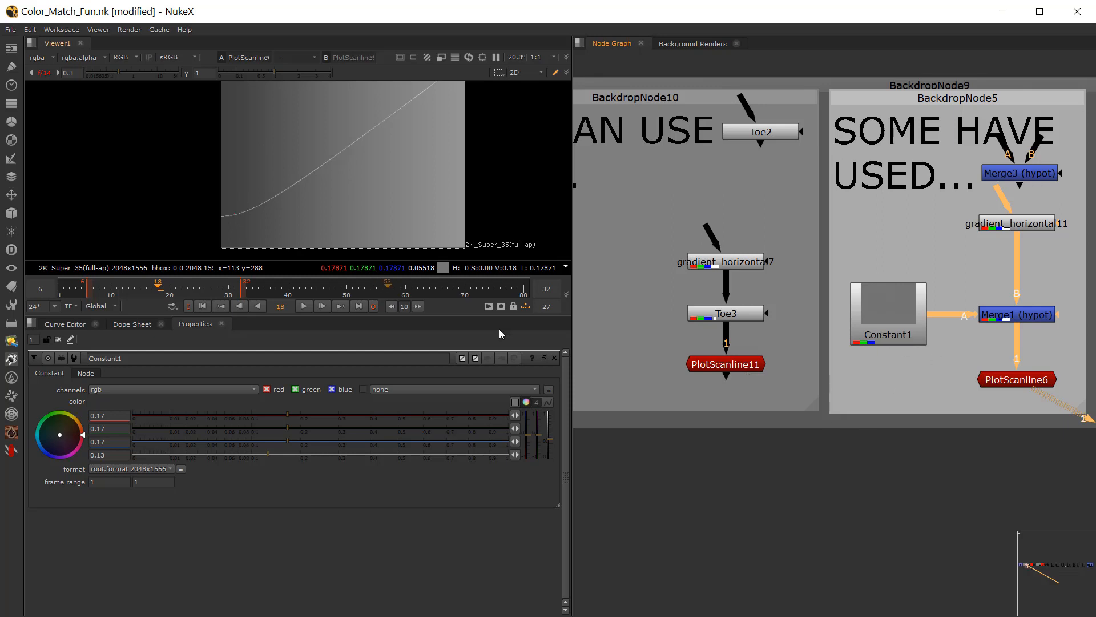
pyautogui.click(736, 371)
pyautogui.press('2')
pyautogui.click(697, 343)
pyautogui.press('1')
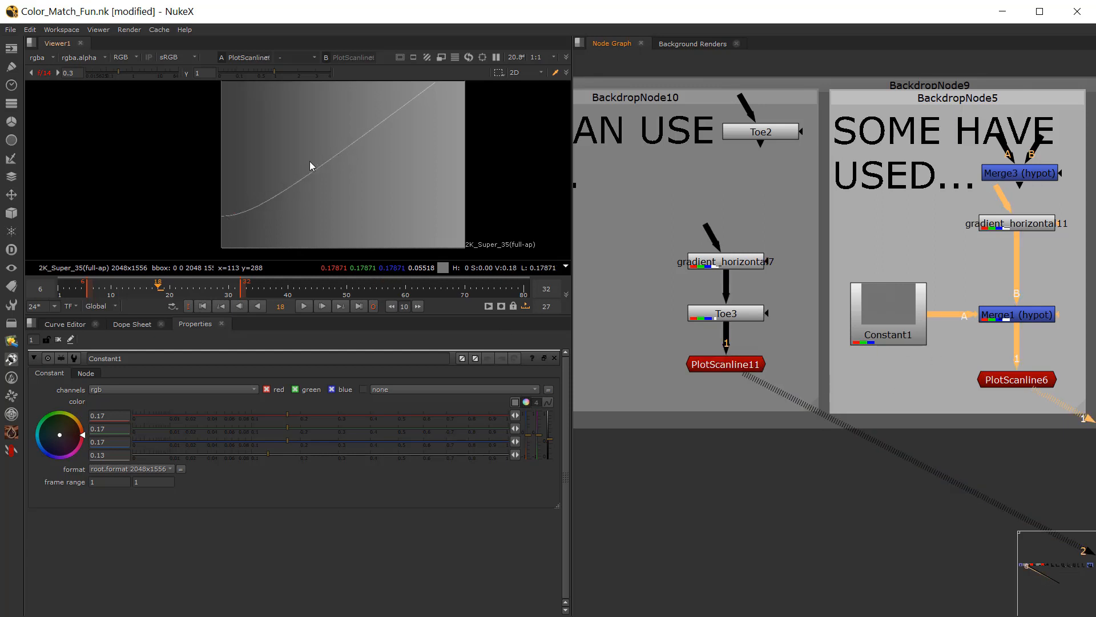
# Step: Assign PlotScanline6 to viewer input 2 and PlotScanline11 to viewer input 1, and alternate between their curves
pyautogui.click(1022, 380)
pyautogui.press('2')
pyautogui.click(689, 335)
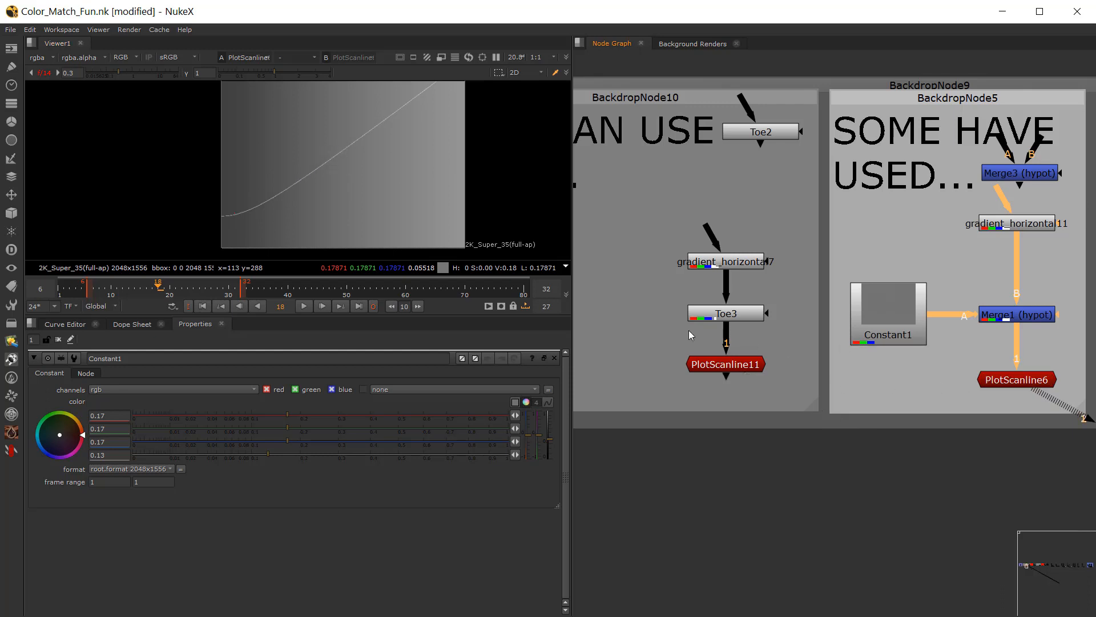
pyautogui.click(732, 366)
pyautogui.press('1')
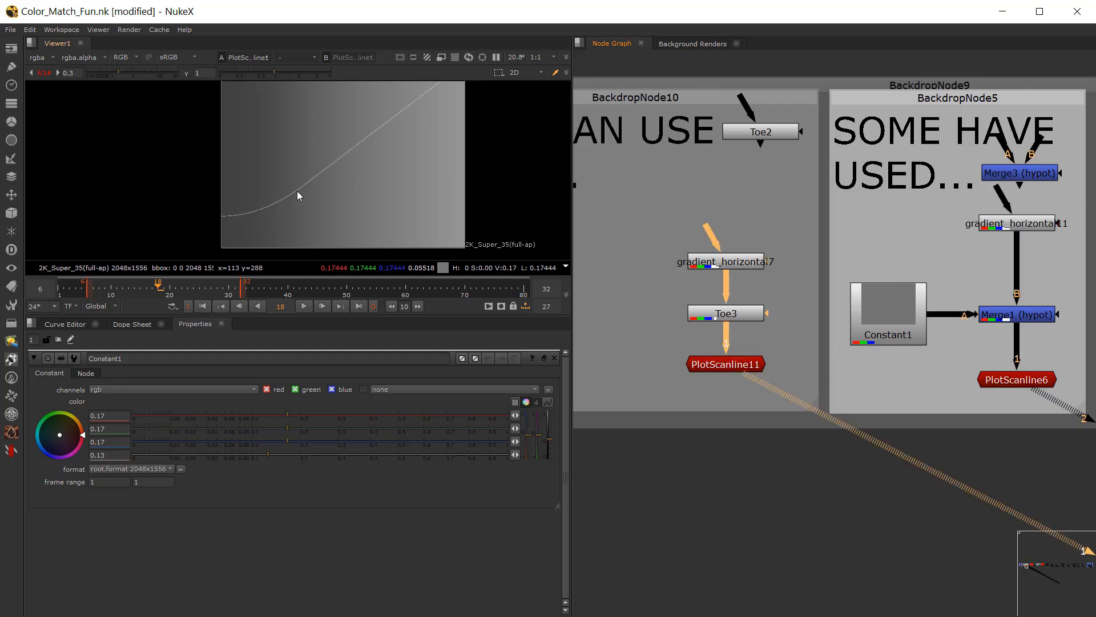
pyautogui.press('2')
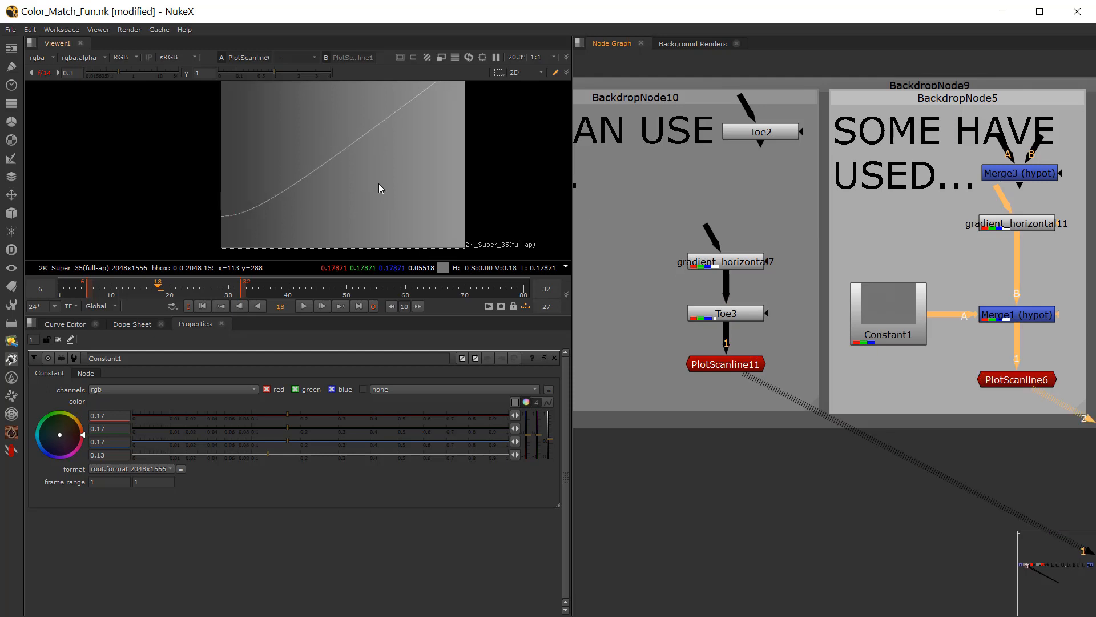
pyautogui.press('1')
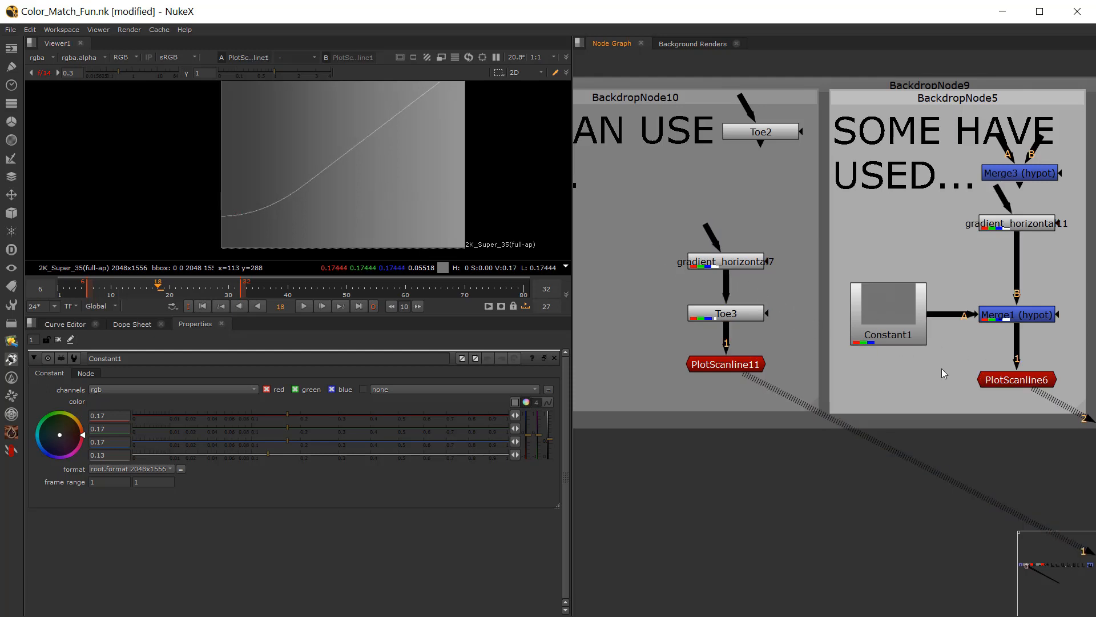
# Step: Insert a Grade node between gradient_horizontal11 and the Merge1 hypot node
pyautogui.click(995, 383)
pyautogui.click(959, 291)
pyautogui.press('g')
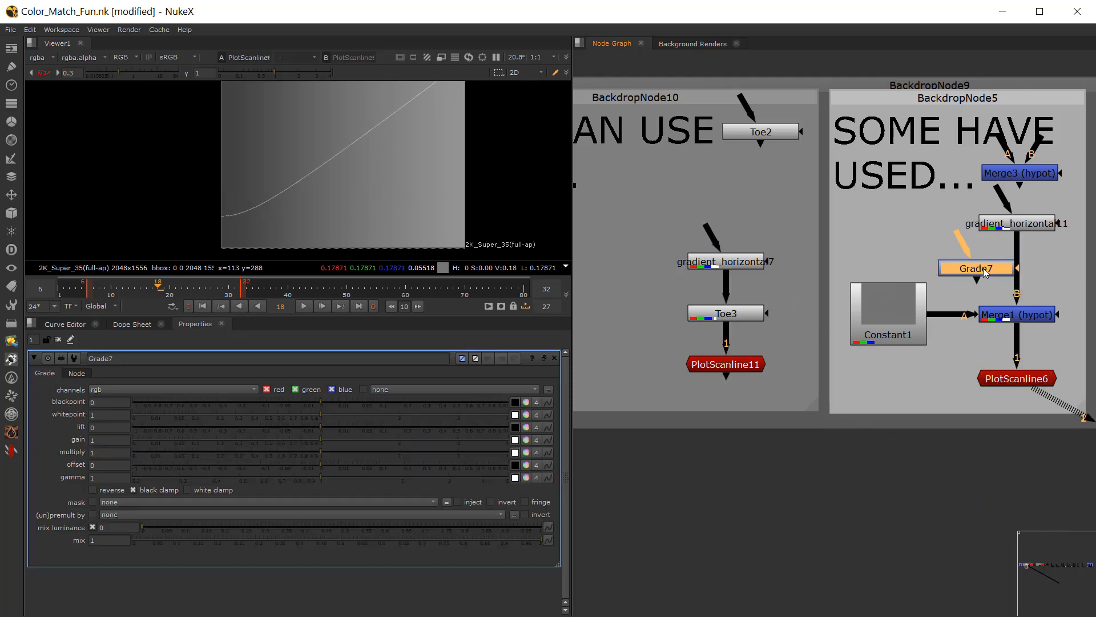
pyautogui.moveTo(983, 268); pyautogui.dragTo(1023, 269)
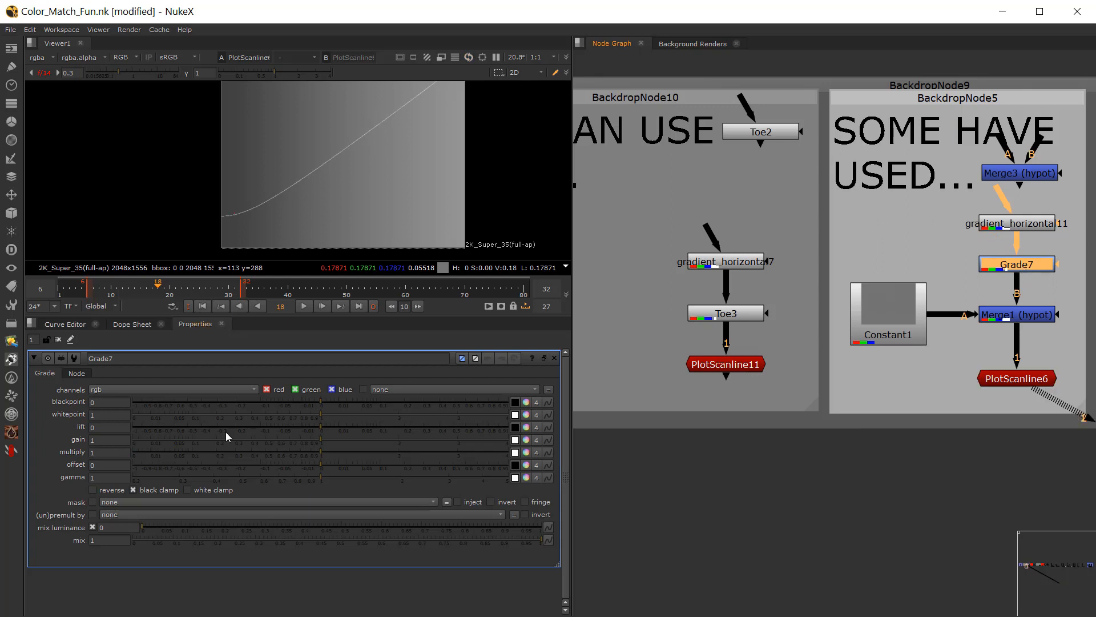
# Step: Try lowering the new Grade node's gain to 0.023 to test the hypot curve, and undo the gain change
pyautogui.moveTo(279, 444); pyautogui.dragTo(162, 441)
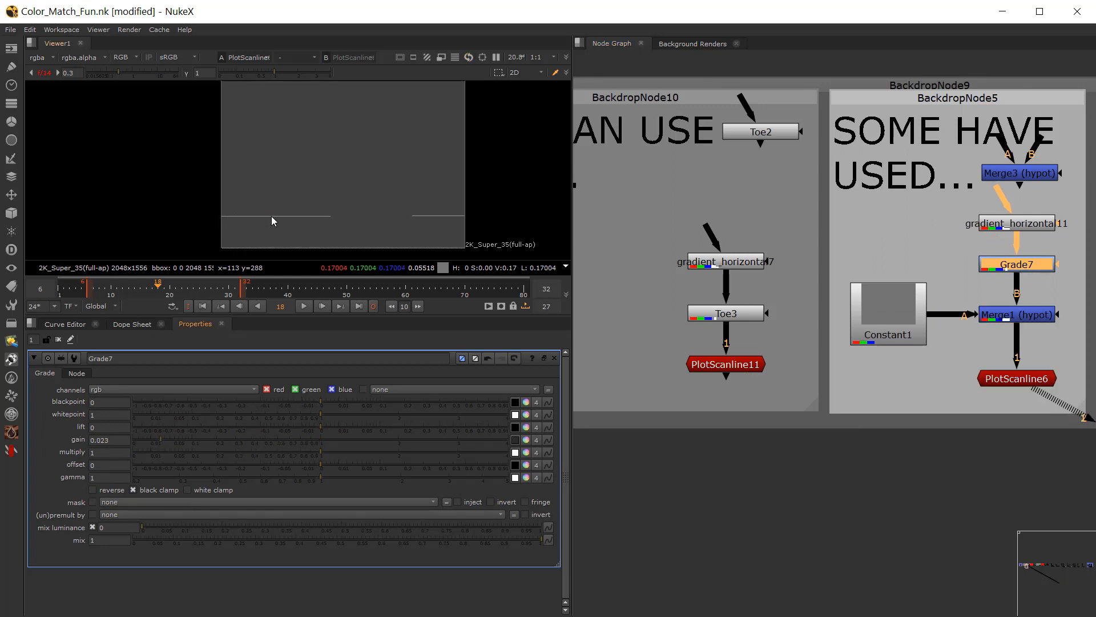
pyautogui.hotkey('ctrl', 'z')
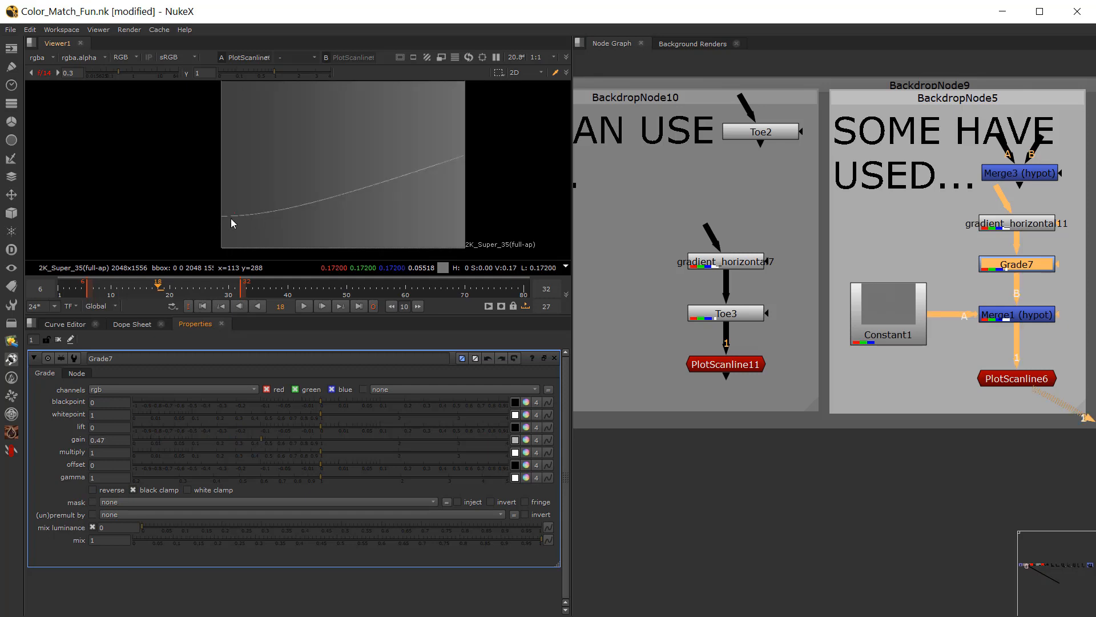
pyautogui.hotkey('ctrl', 'z')
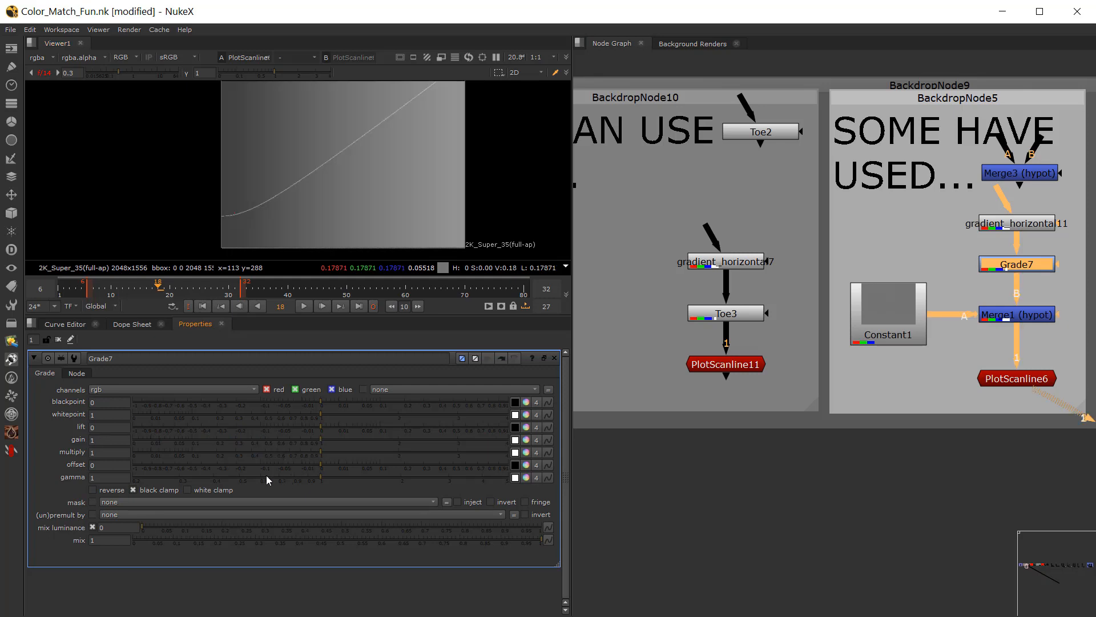
# Step: Try lowering the Grade node's gamma to 0.236, and delete the node from the hypot branch
pyautogui.moveTo(259, 476); pyautogui.dragTo(151, 476)
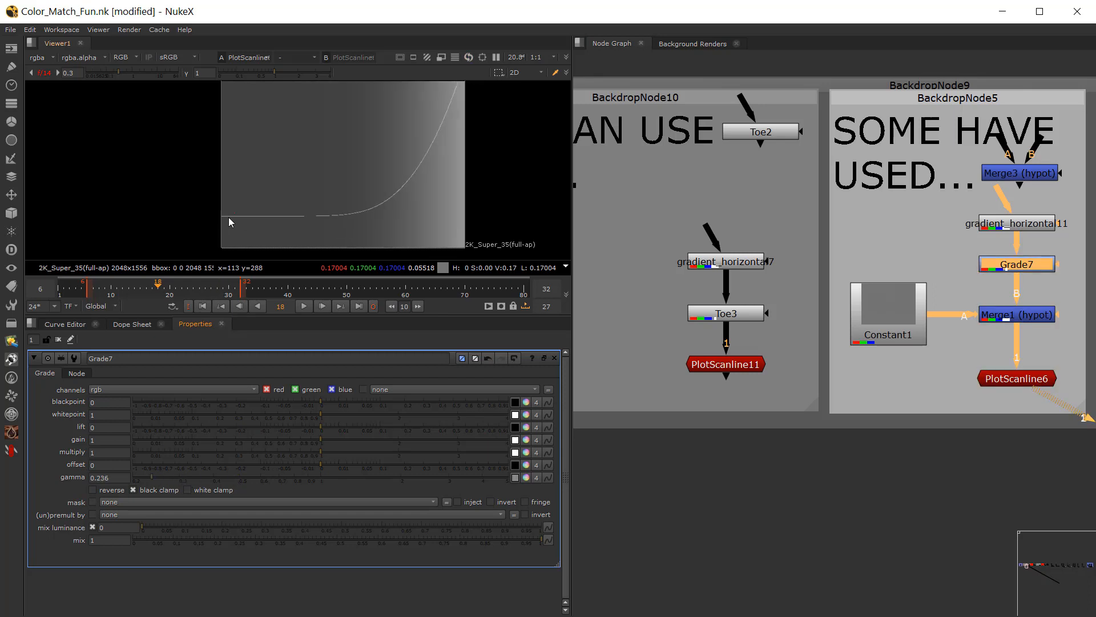
pyautogui.hotkey('ctrl', 'z')
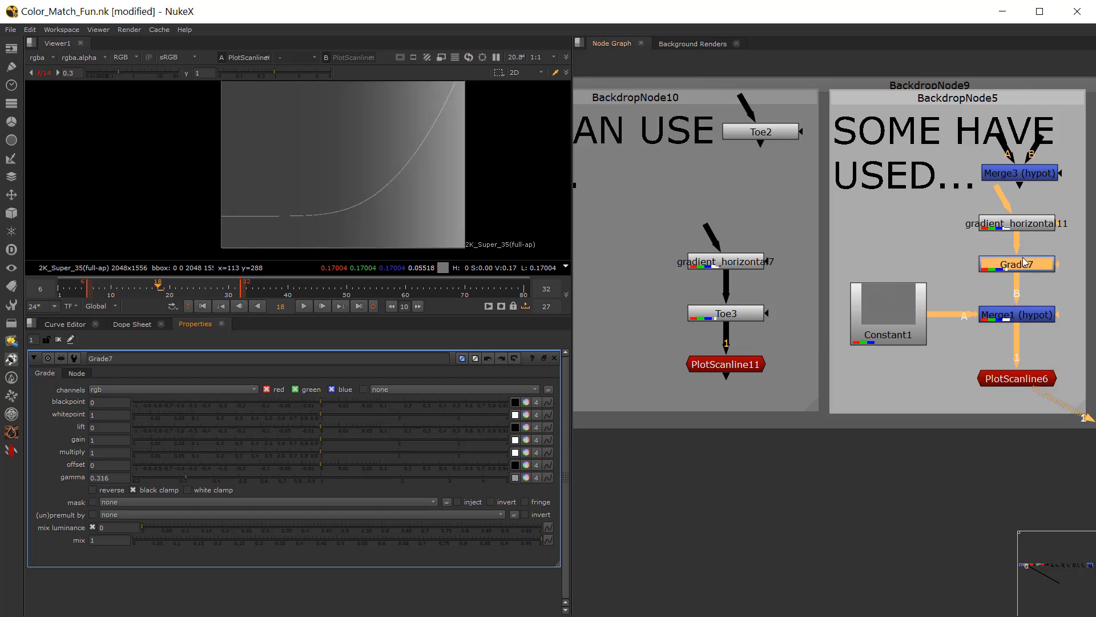
pyautogui.hotkey('ctrl', 'z')
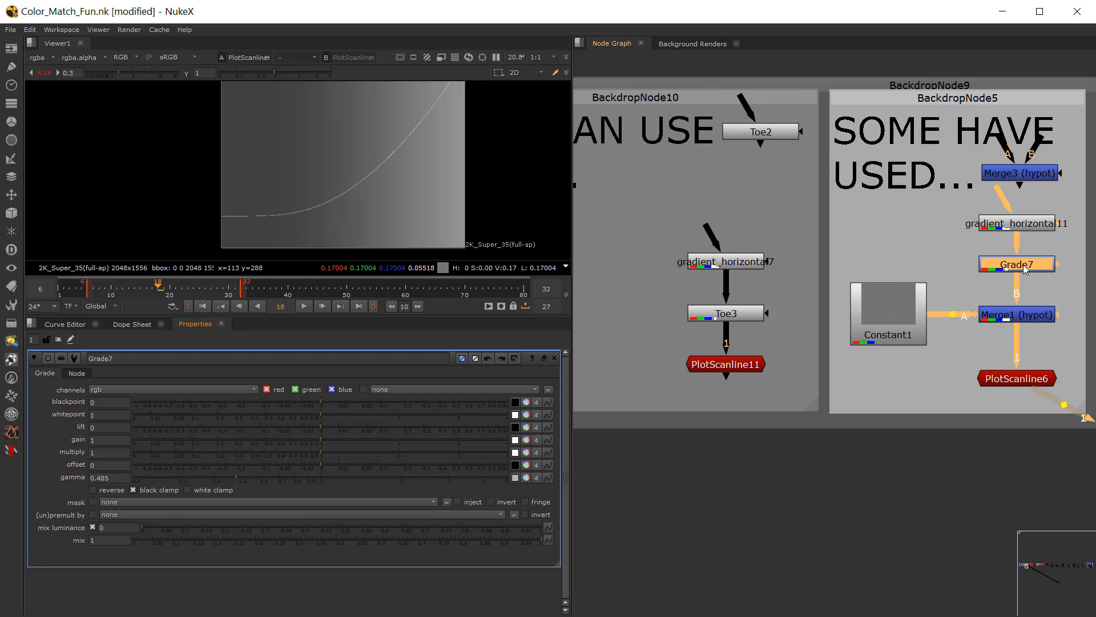
pyautogui.press('Delete')
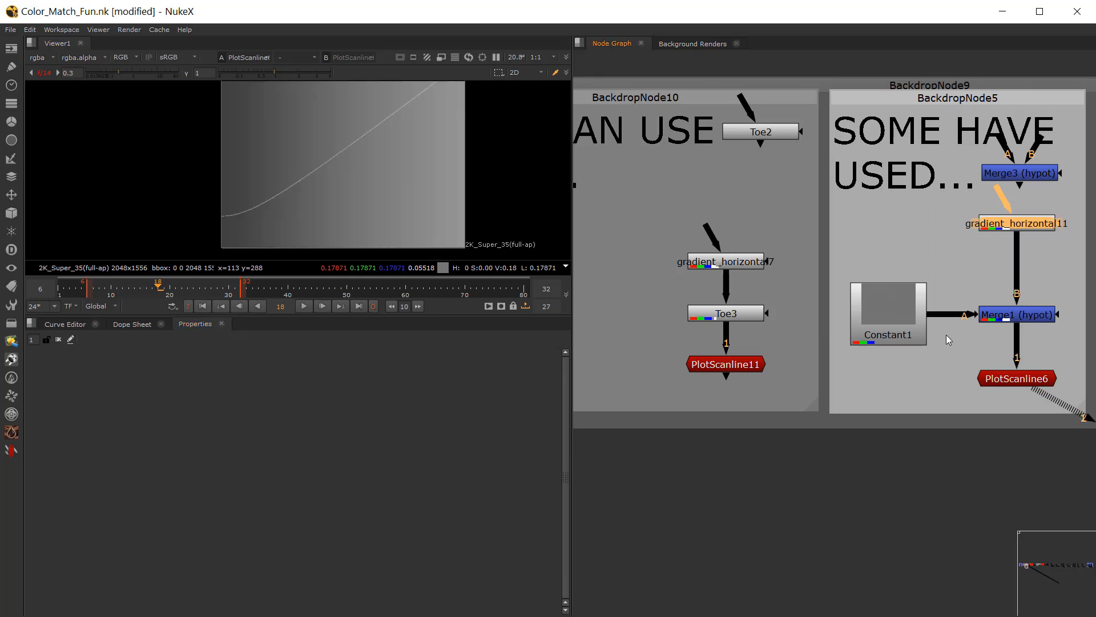
# Step: Examine the "INSTEAD..." section beside the hypot example and select the BlacksMatch5 node
pyautogui.scroll(-5, 732, 321)
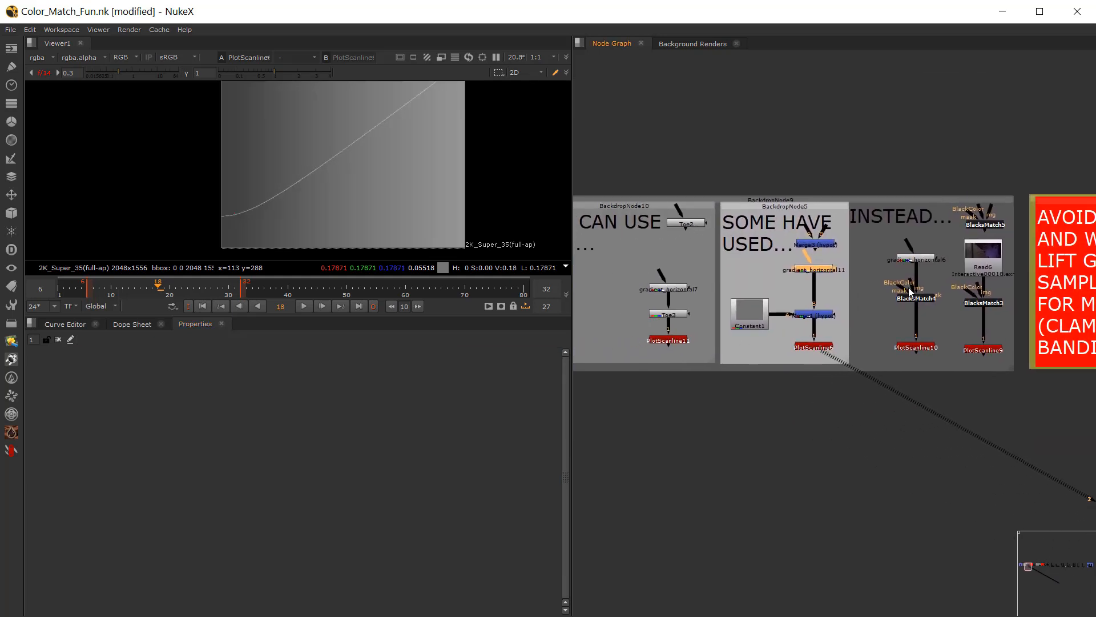
pyautogui.scroll(3, 979, 252)
pyautogui.moveTo(940, 243); pyautogui.dragTo(903, 234, button='middle')
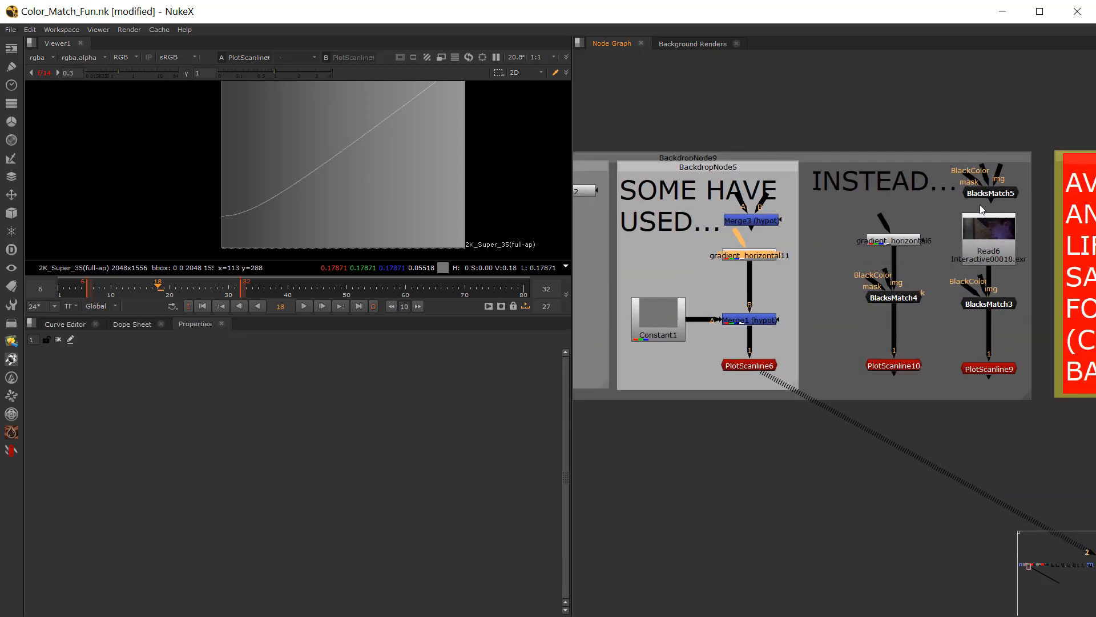
pyautogui.moveTo(607, 256); pyautogui.dragTo(832, 243, button='middle')
pyautogui.moveTo(731, 253); pyautogui.dragTo(528, 226, button='middle')
pyautogui.moveTo(927, 240); pyautogui.dragTo(874, 246, button='middle')
pyautogui.scroll(1, 878, 235)
pyautogui.scroll(1, 940, 234)
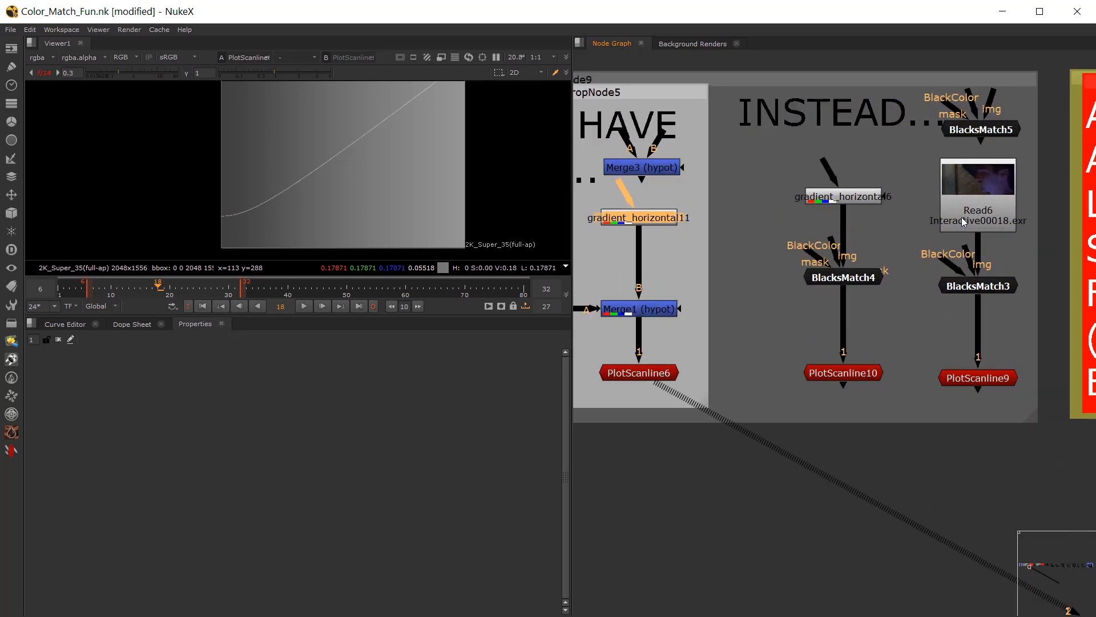
pyautogui.click(989, 130)
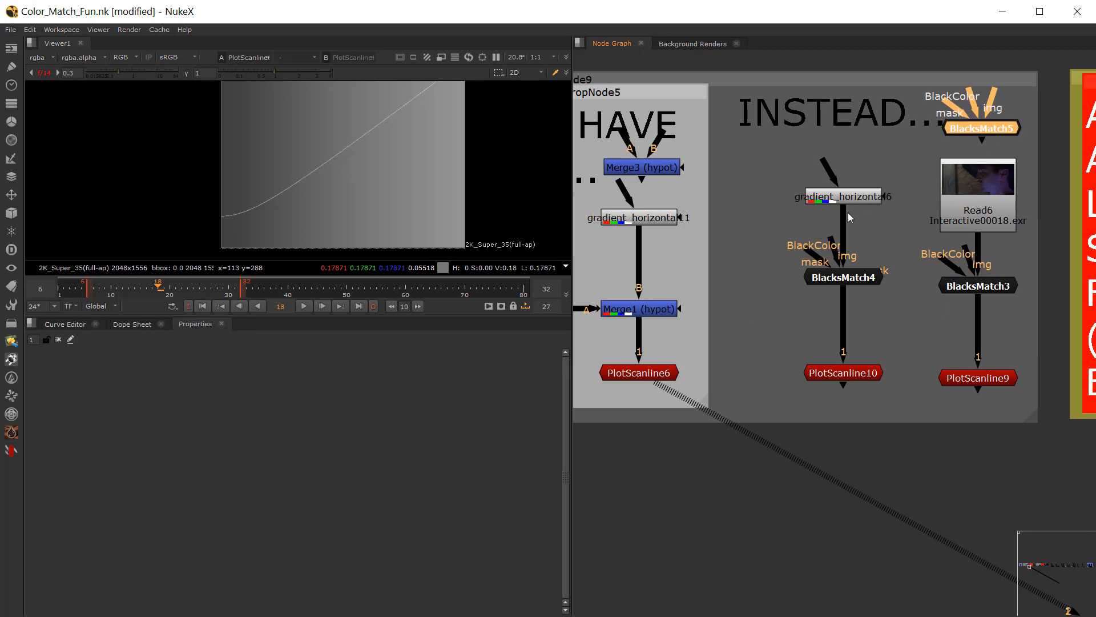
# Step: View PlotScanline10 as viewer input 1, and open BlacksMatch4's properties, keeping its operation on Plus/Screen
pyautogui.click(843, 378)
pyautogui.press('1')
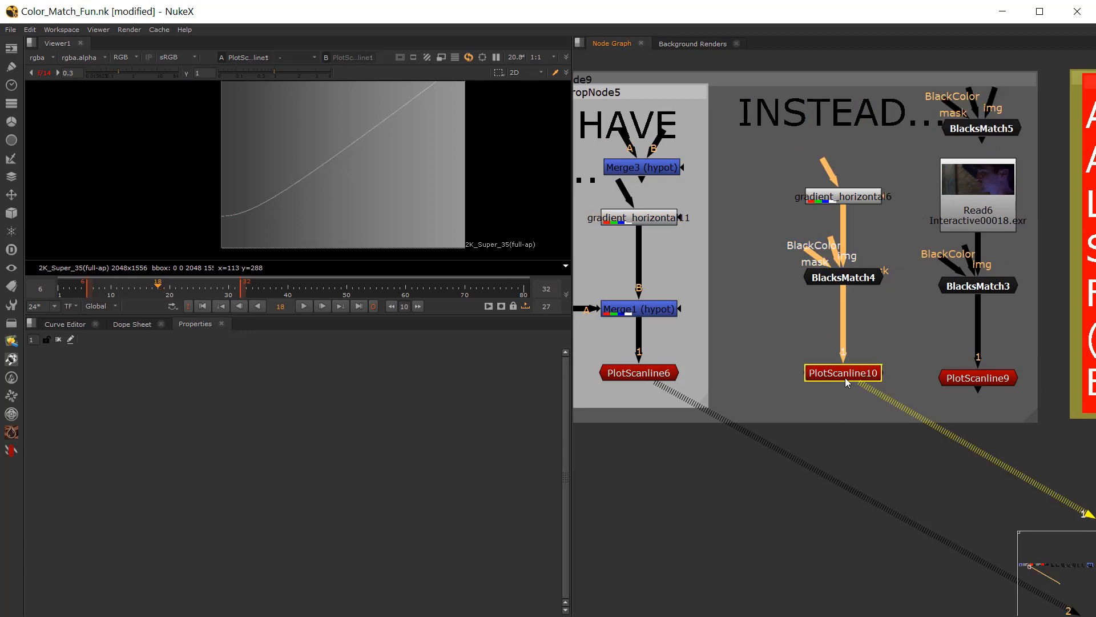
pyautogui.doubleClick(843, 374)
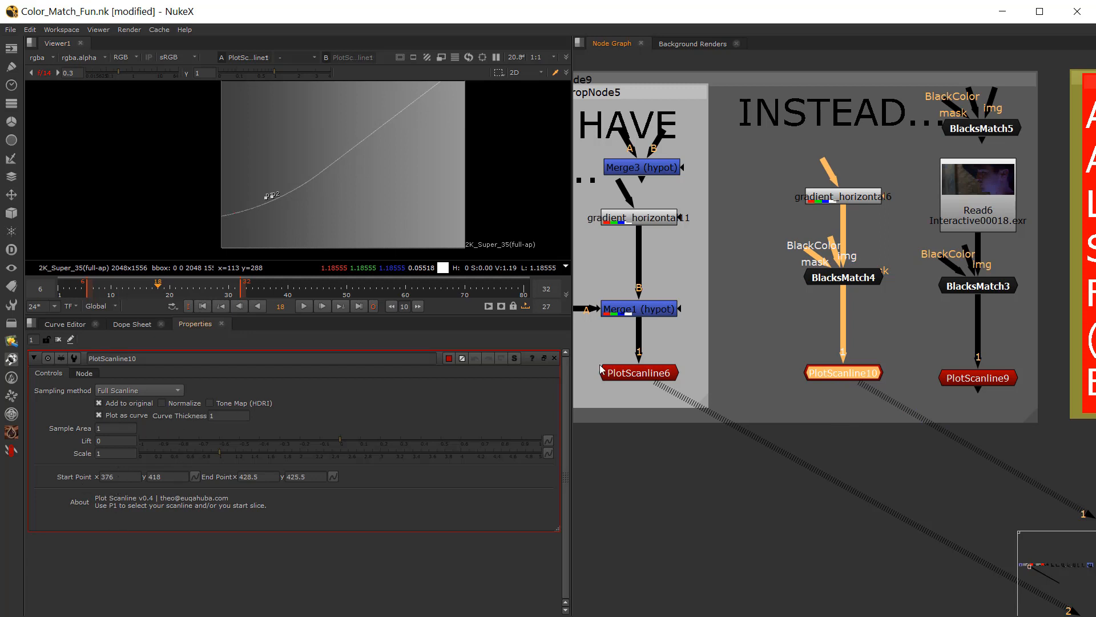
pyautogui.doubleClick(858, 280)
pyautogui.click(120, 403)
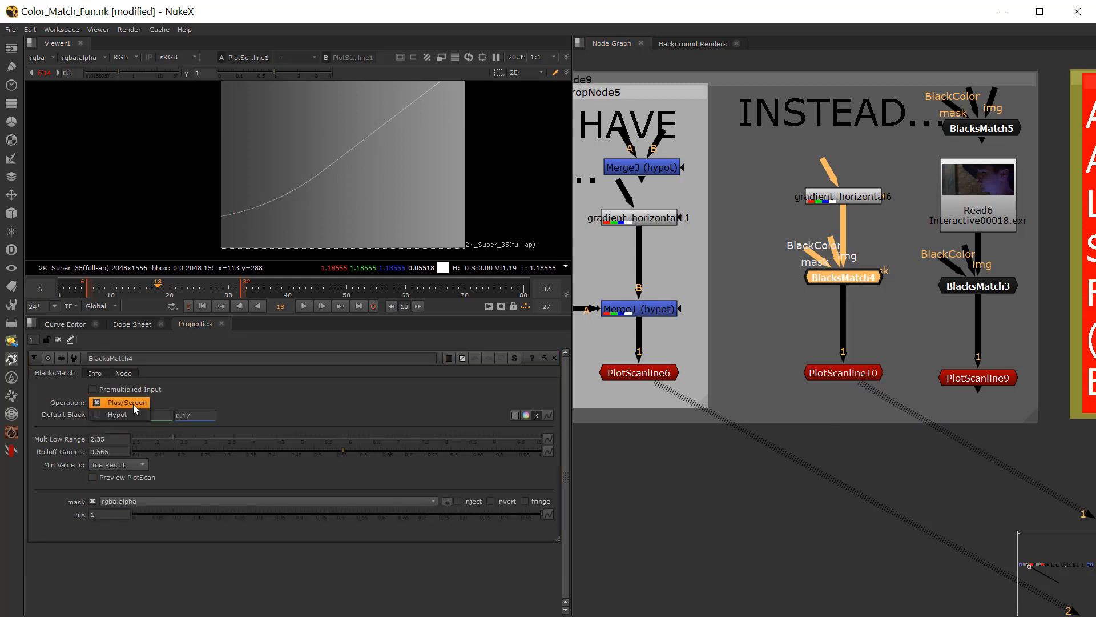
pyautogui.click(132, 403)
# Step: Adjust BlacksMatch4's roll-off, setting Mult Low Range to 2.5 and Rolloff Gamma to 0.468
pyautogui.click(208, 441)
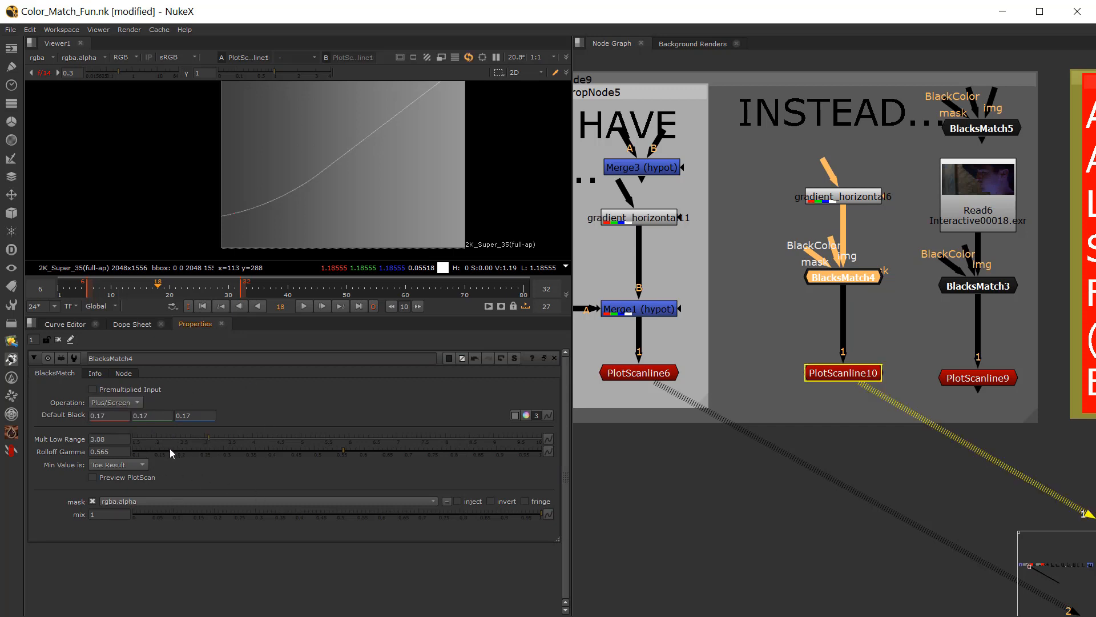
pyautogui.click(278, 452)
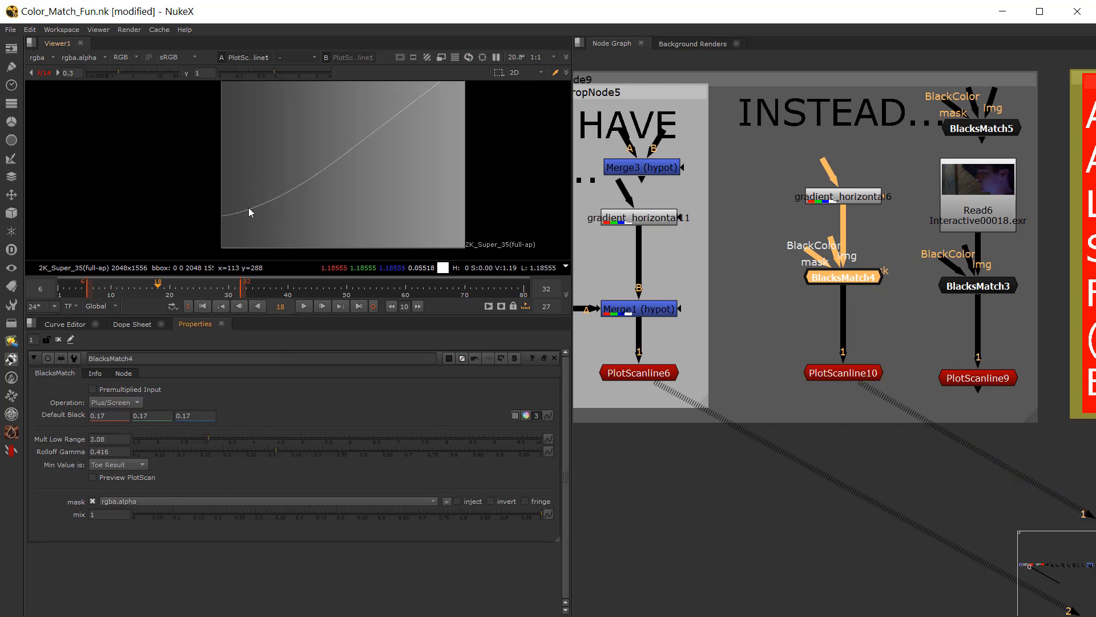
pyautogui.click(299, 451)
pyautogui.click(174, 437)
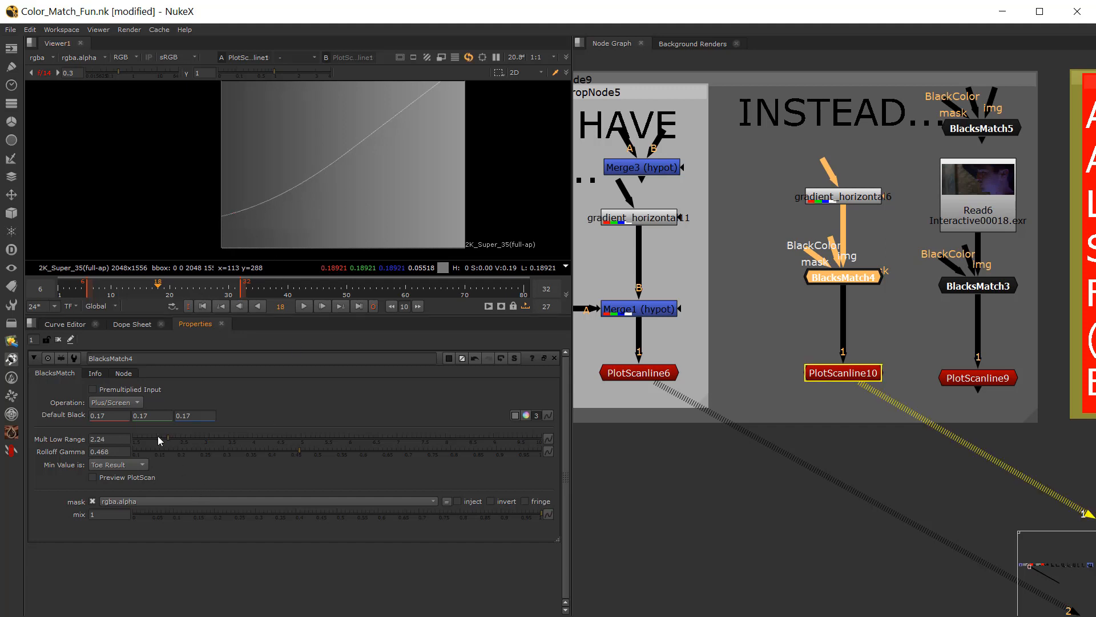
pyautogui.moveTo(158, 437); pyautogui.dragTo(180, 441)
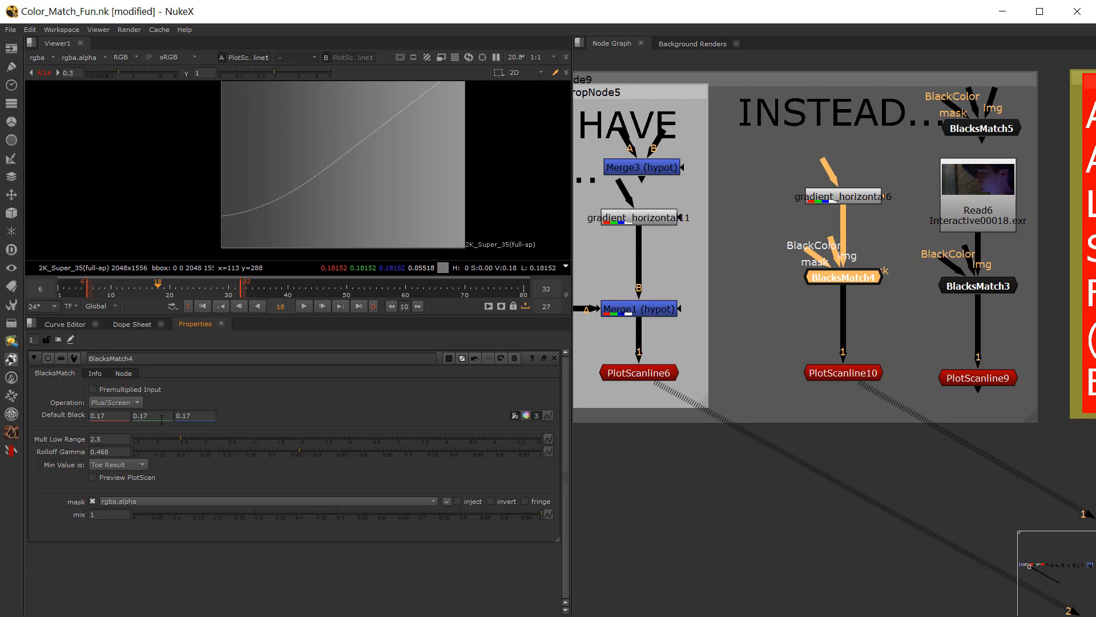
# Step: Lower BlacksMatch4's Default Black color to 0.071 in all channels with the color picker
pyautogui.click(526, 415)
pyautogui.moveTo(908, 308); pyautogui.dragTo(909, 320)
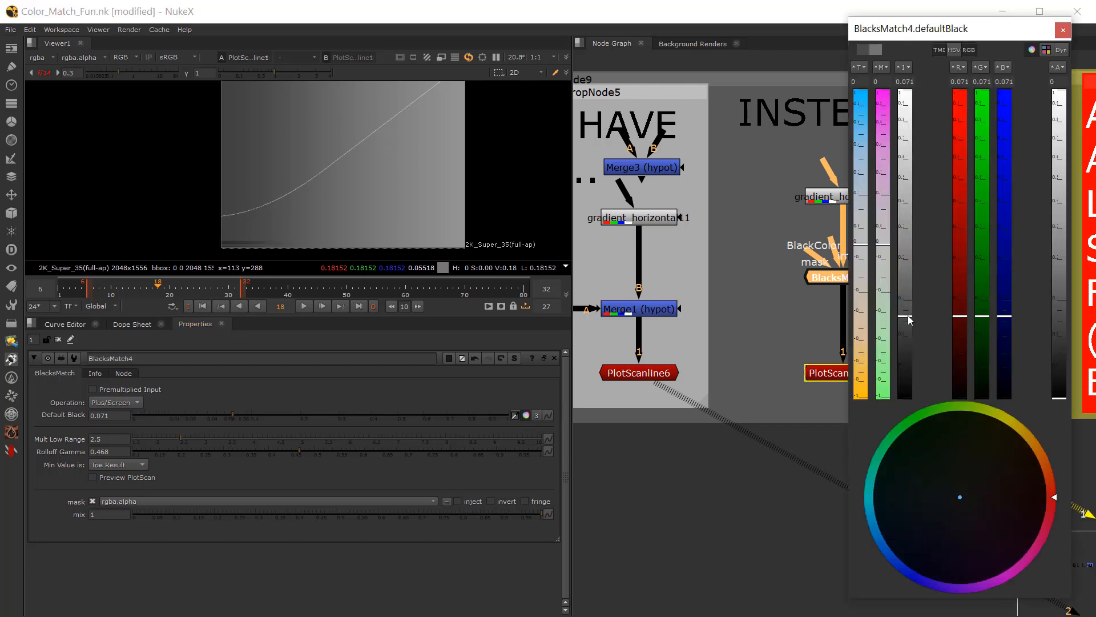
pyautogui.click(1065, 32)
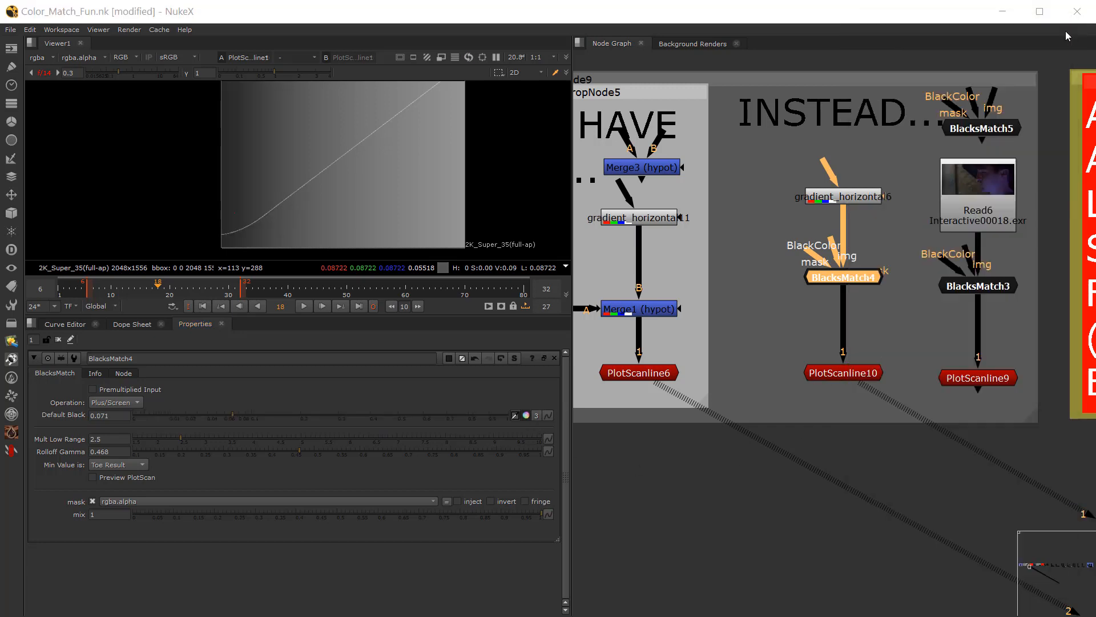
# Step: Set BlacksMatch4's Mult Low Range to 1.86 and Rolloff Gamma to 0.592
pyautogui.moveTo(192, 444); pyautogui.dragTo(151, 437)
pyautogui.moveTo(294, 457); pyautogui.dragTo(357, 454)
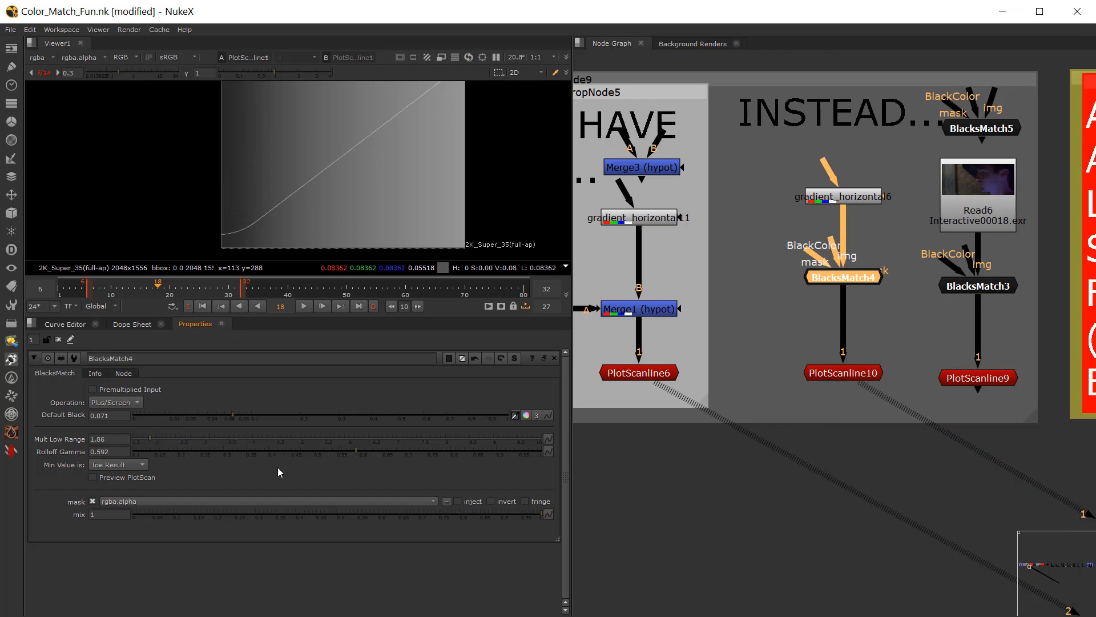
pyautogui.click(656, 467)
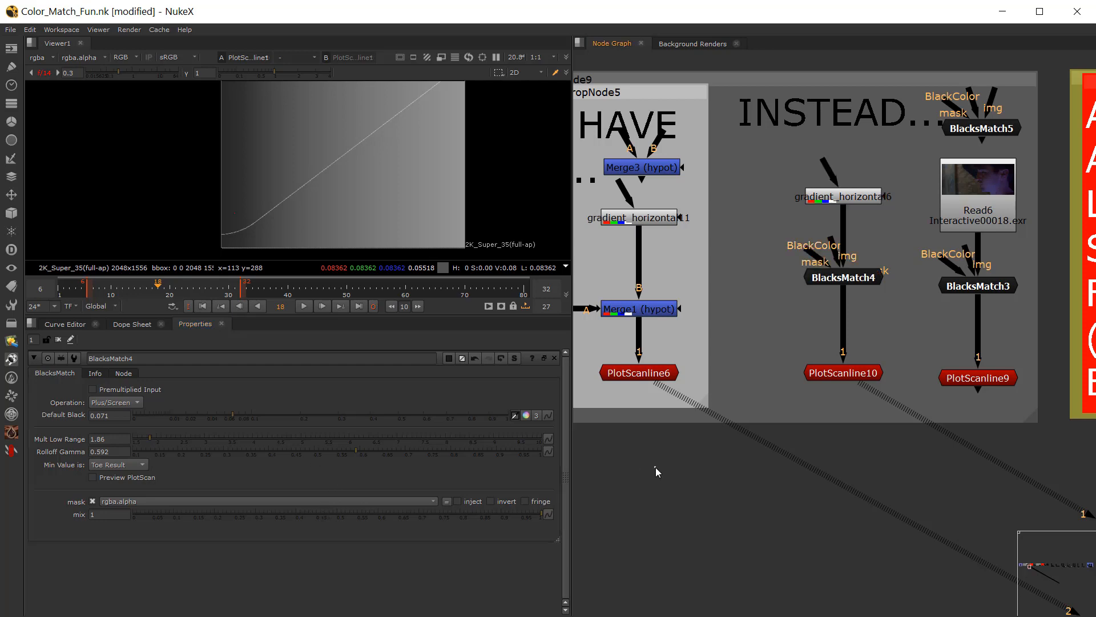
# Step: Examine the red backdrop about avoiding black and white lift/gain sampling and the neighboring "INSTEAD..." node setups
pyautogui.scroll(-2, 764, 434)
pyautogui.moveTo(939, 415); pyautogui.dragTo(685, 431, button='middle')
pyautogui.scroll(2, 685, 431)
pyautogui.scroll(-2, 740, 442)
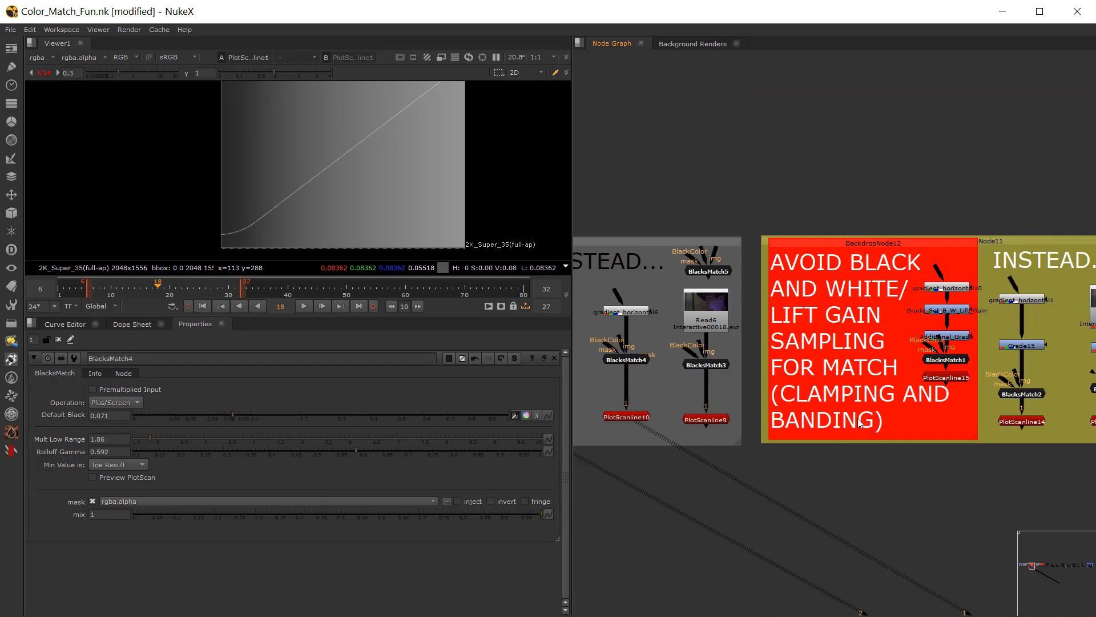
pyautogui.moveTo(868, 422); pyautogui.dragTo(739, 417, button='middle')
pyautogui.moveTo(838, 371); pyautogui.dragTo(808, 349, button='middle')
pyautogui.scroll(1, 808, 348)
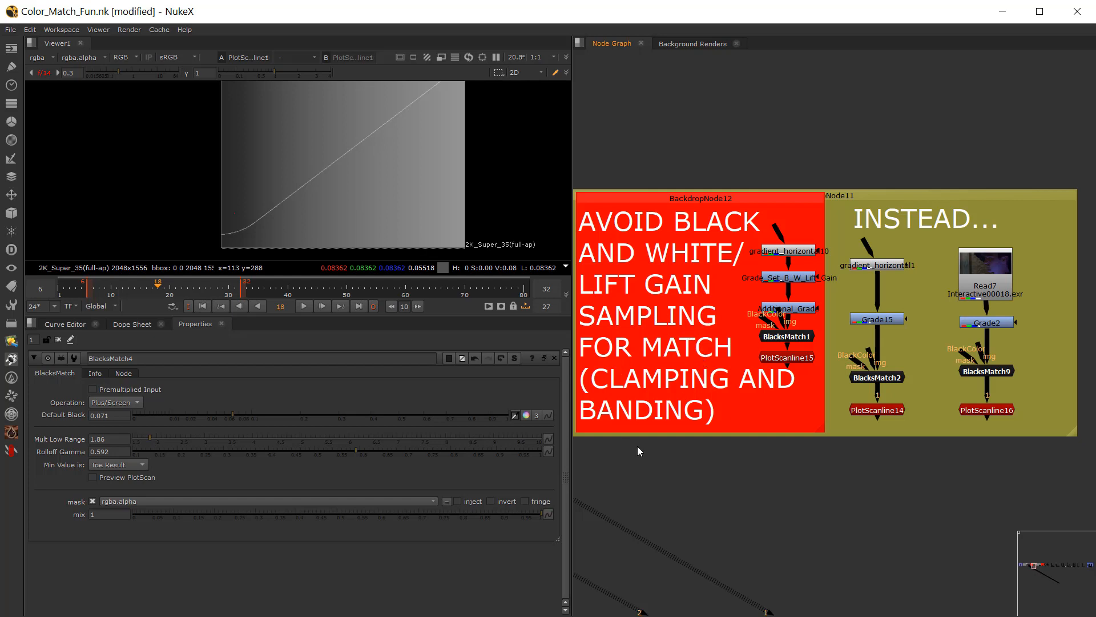
# Step: View gradient_horizontal10 from the red backdrop as viewer input 1 and open its expression properties
pyautogui.scroll(1, 793, 251)
pyautogui.click(793, 250)
pyautogui.press('1')
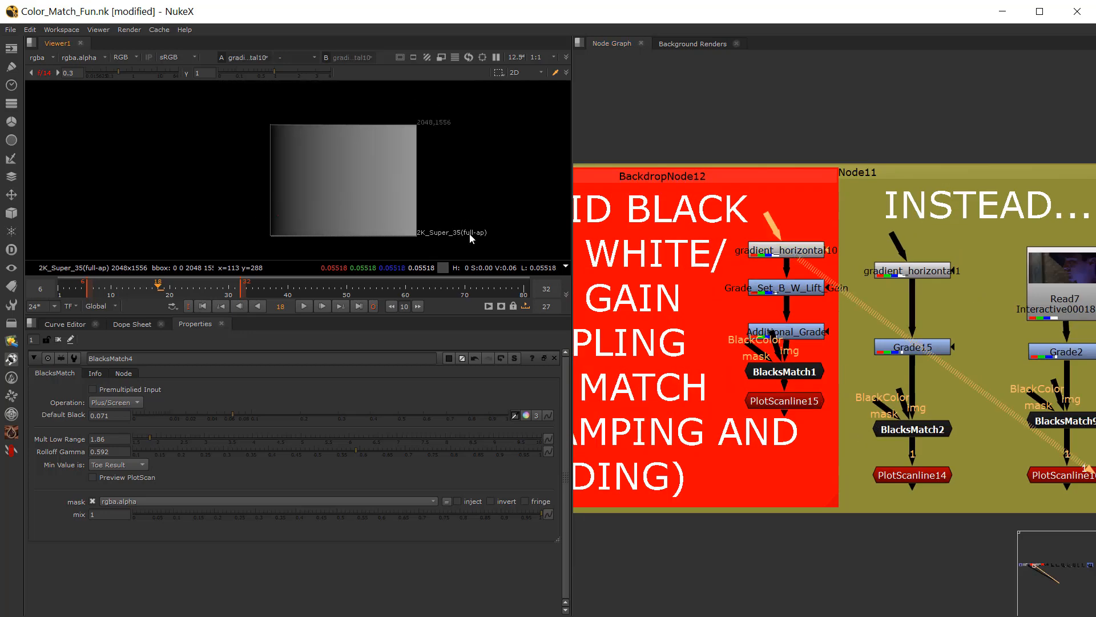
pyautogui.doubleClick(786, 252)
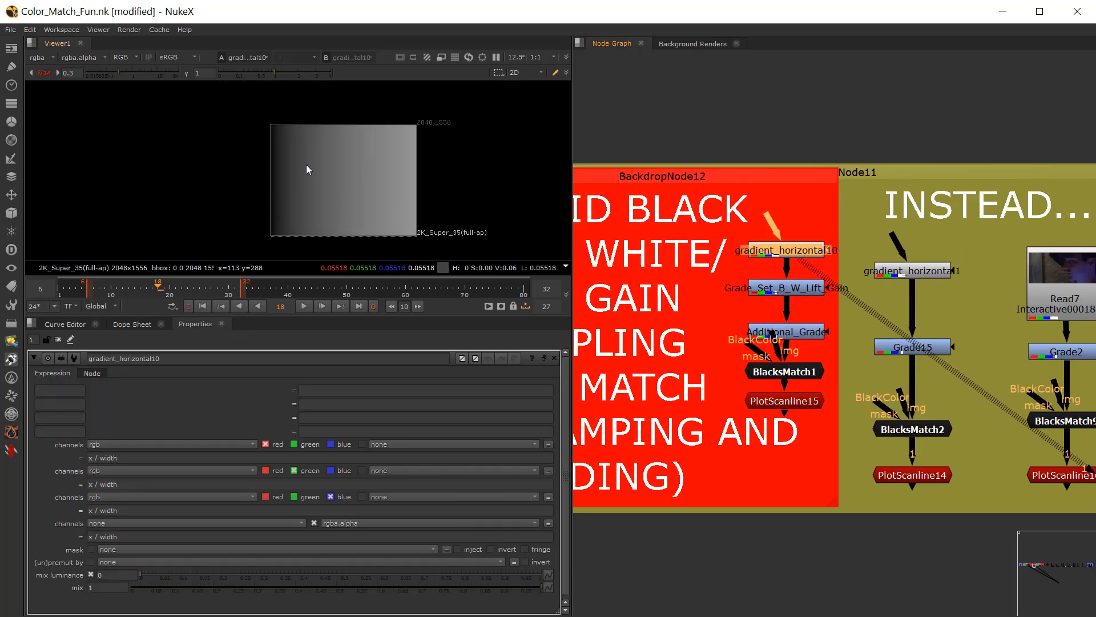
# Step: Reset all knobs of Grade_Set_B_W_Lift_Gain to default and view the node as viewer input 1
pyautogui.doubleClick(794, 288)
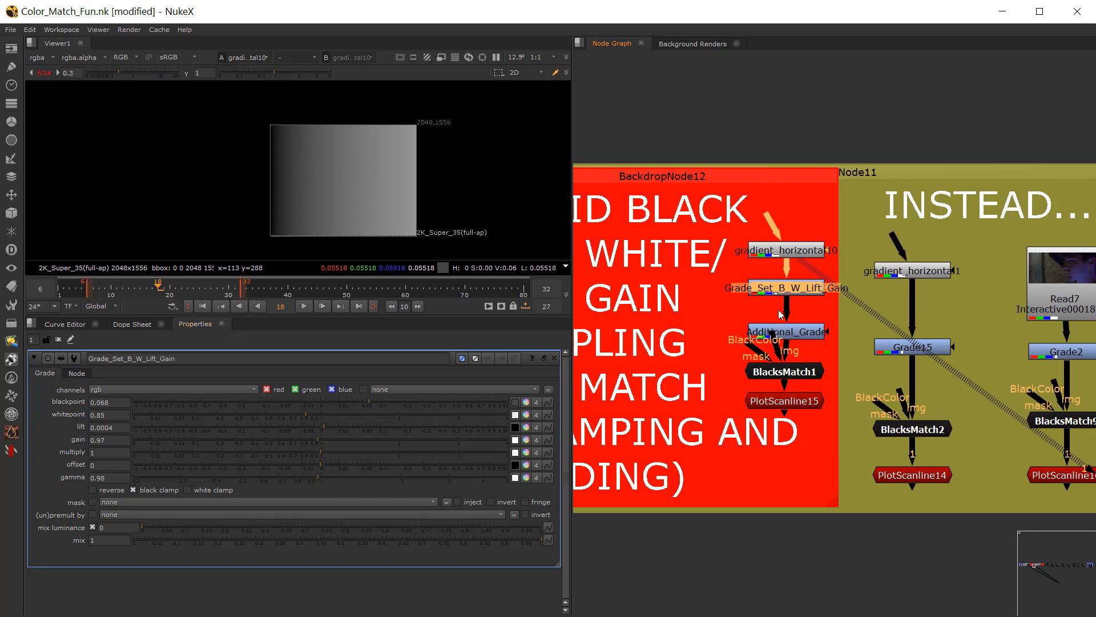
pyautogui.scroll(2, 782, 290)
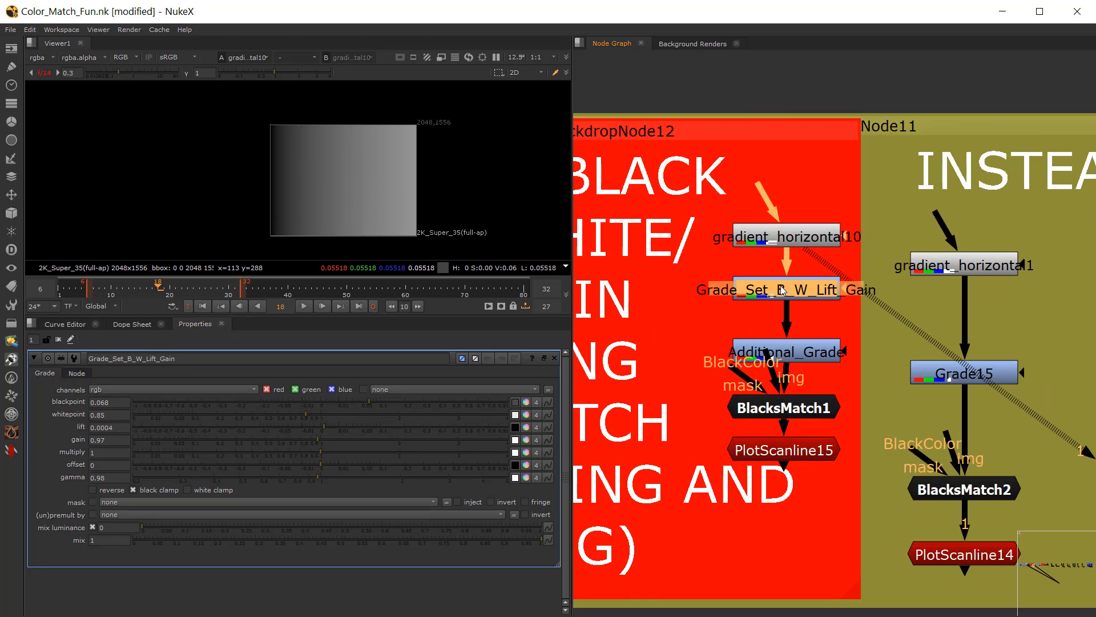
pyautogui.rightClick(783, 290)
pyautogui.moveTo(839, 313)
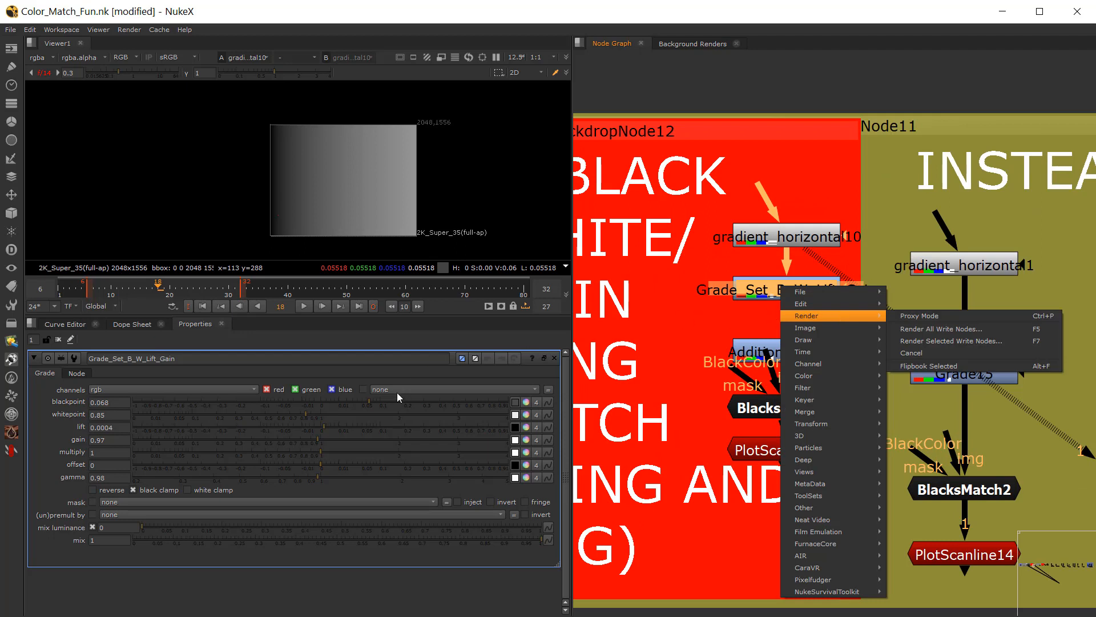
pyautogui.rightClick(48, 444)
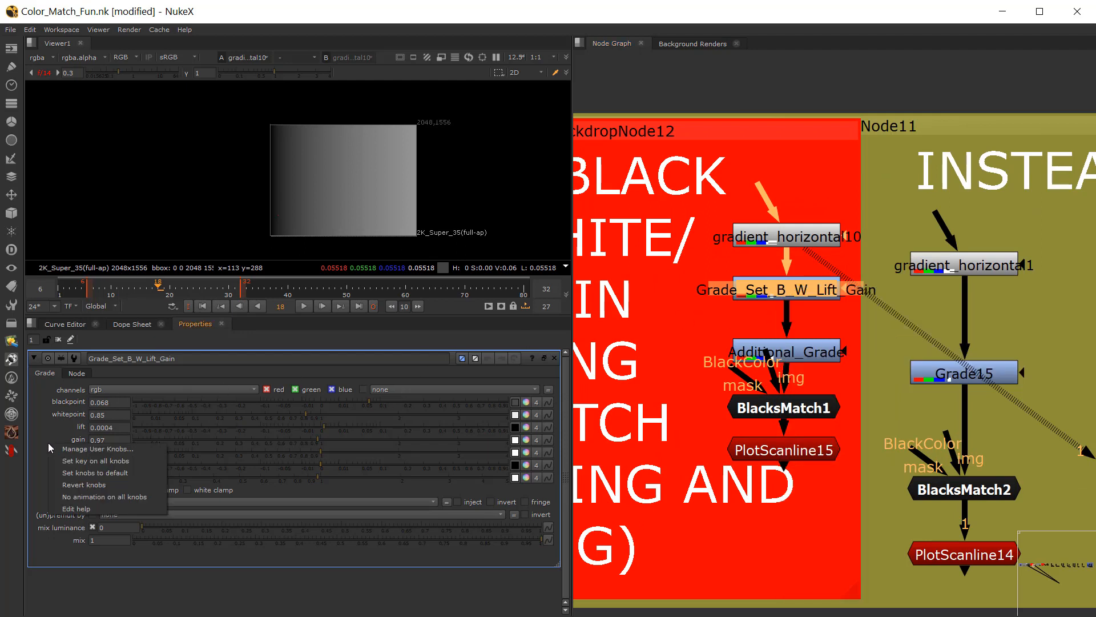
pyautogui.click(80, 472)
pyautogui.press('1')
pyautogui.click(760, 284)
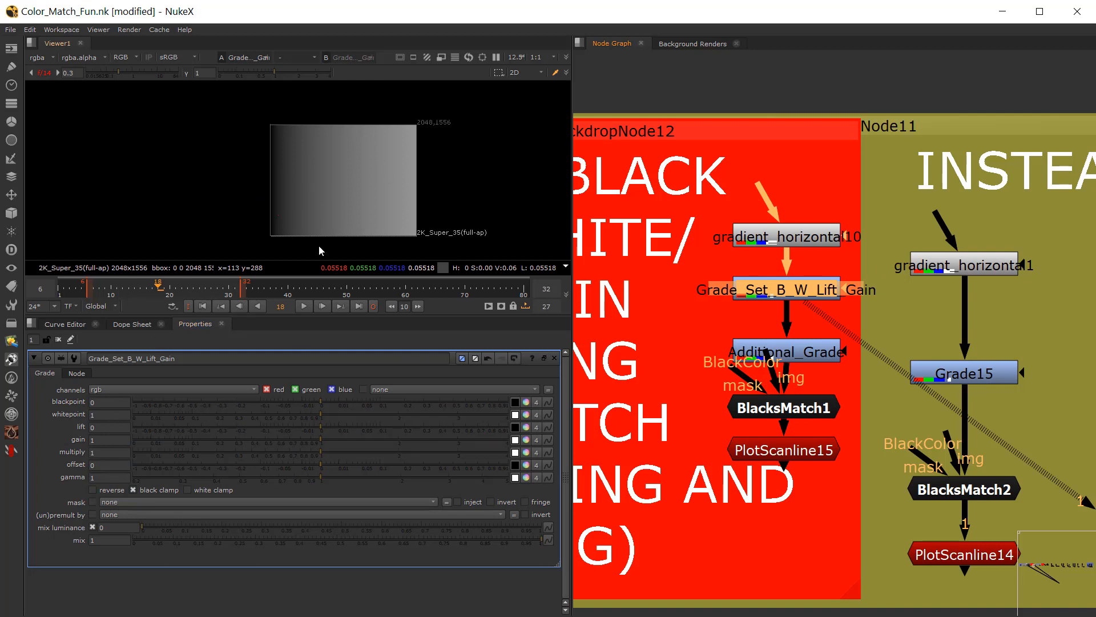
# Step: Set Grade_Set_B_W_Lift_Gain's blackpoint to 0.05, whitepoint to 0.515, lift to -0.02 and gain to 1.31
pyautogui.moveTo(323, 401); pyautogui.dragTo(347, 439)
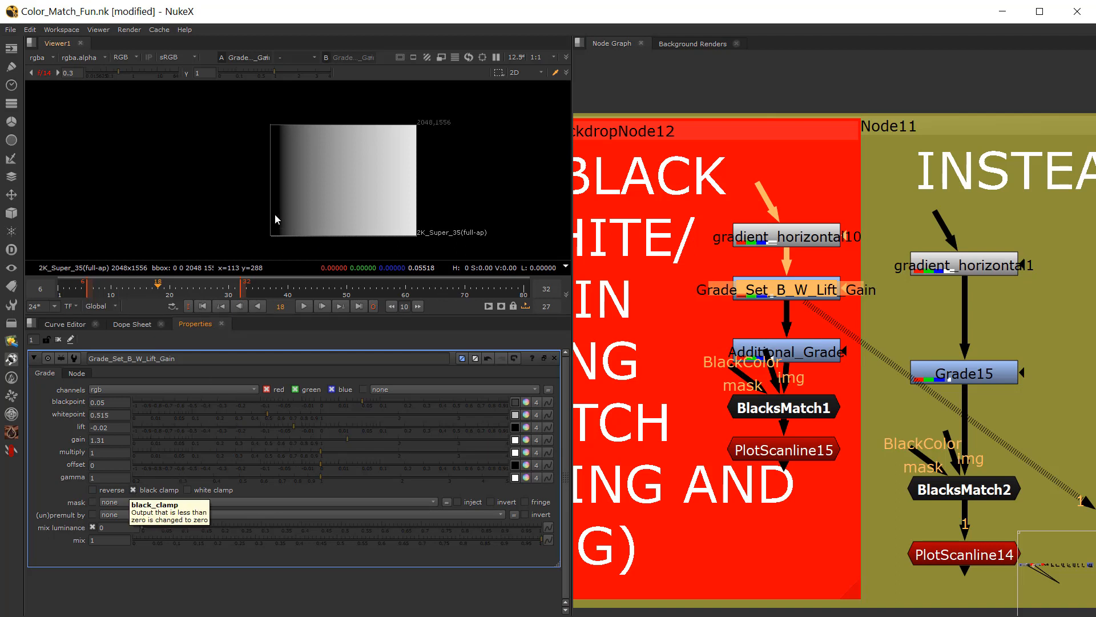
pyautogui.scroll(4, 272, 217)
pyautogui.click(803, 417)
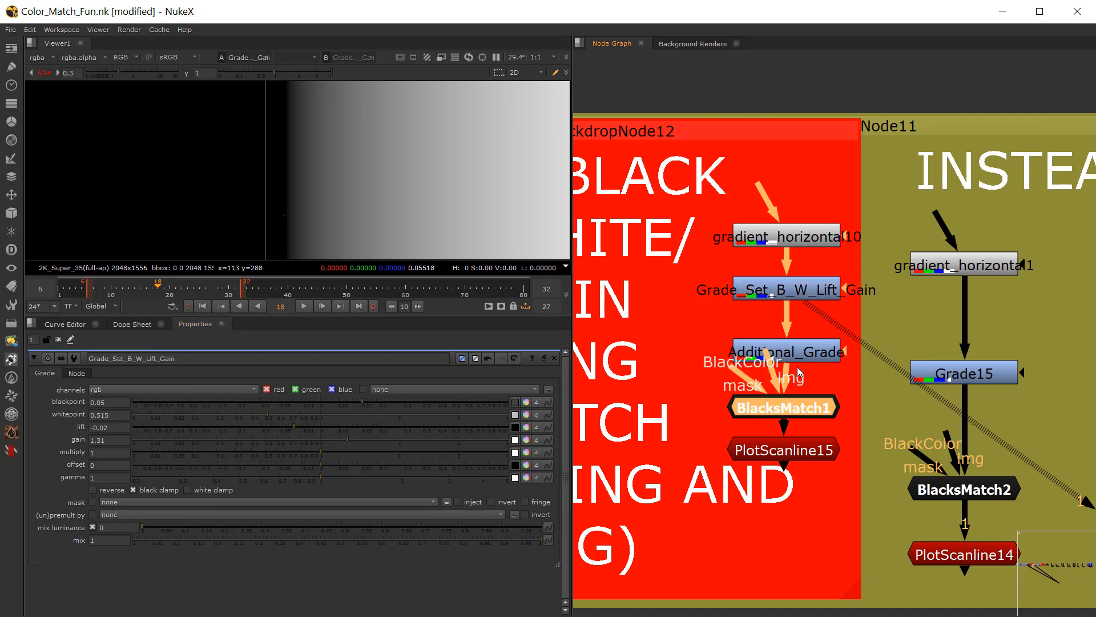
pyautogui.click(811, 355)
pyautogui.click(804, 292)
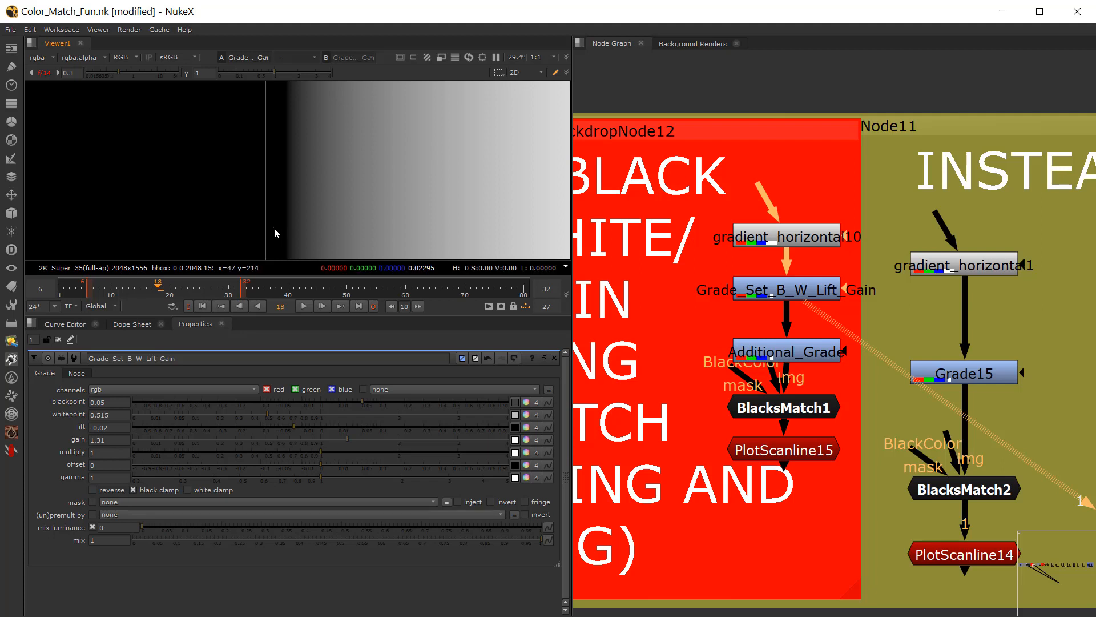
# Step: Turn off black clamp on Grade_Set_B_W_Lift_Gain and inspect the dark end of the gradient
pyautogui.scroll(-3, 317, 225)
pyautogui.click(133, 489)
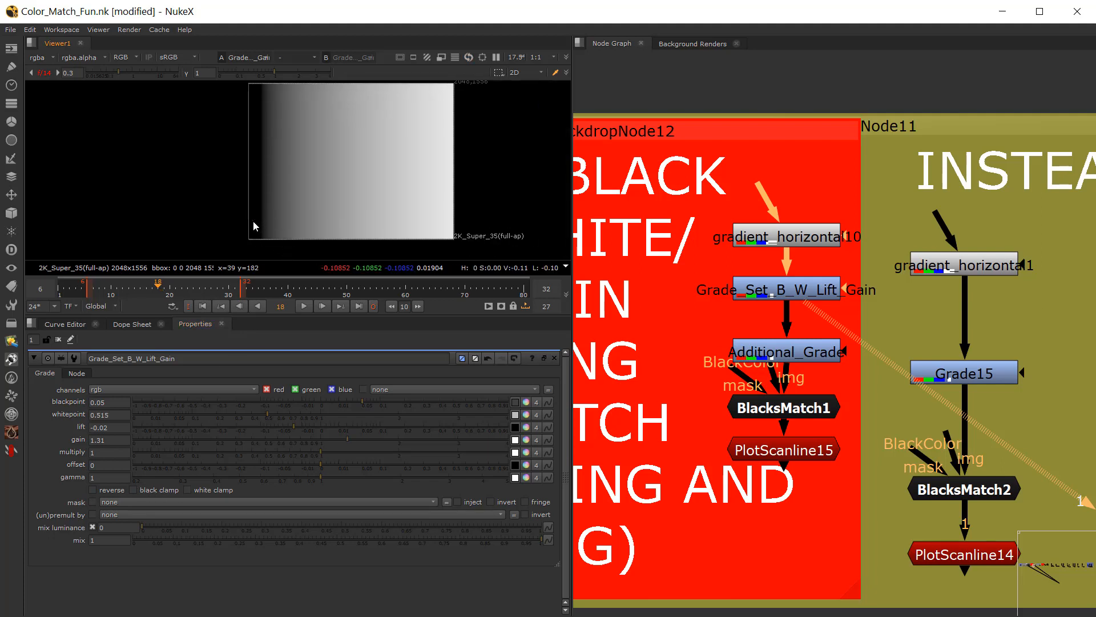
pyautogui.scroll(-2, 284, 231)
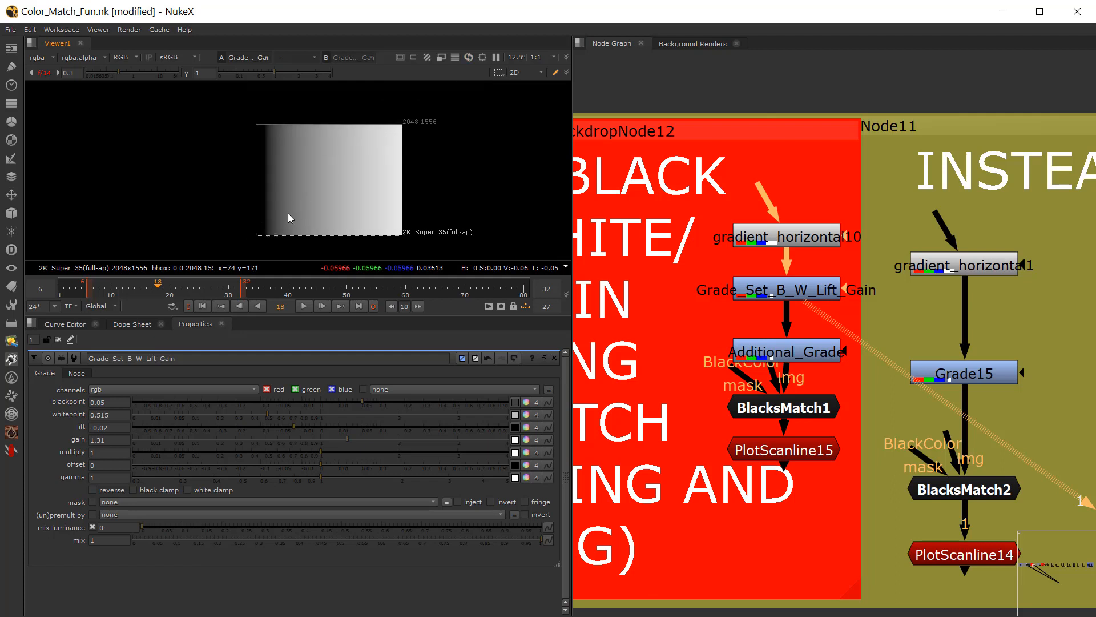
pyautogui.scroll(2, 266, 237)
pyautogui.scroll(3, 248, 216)
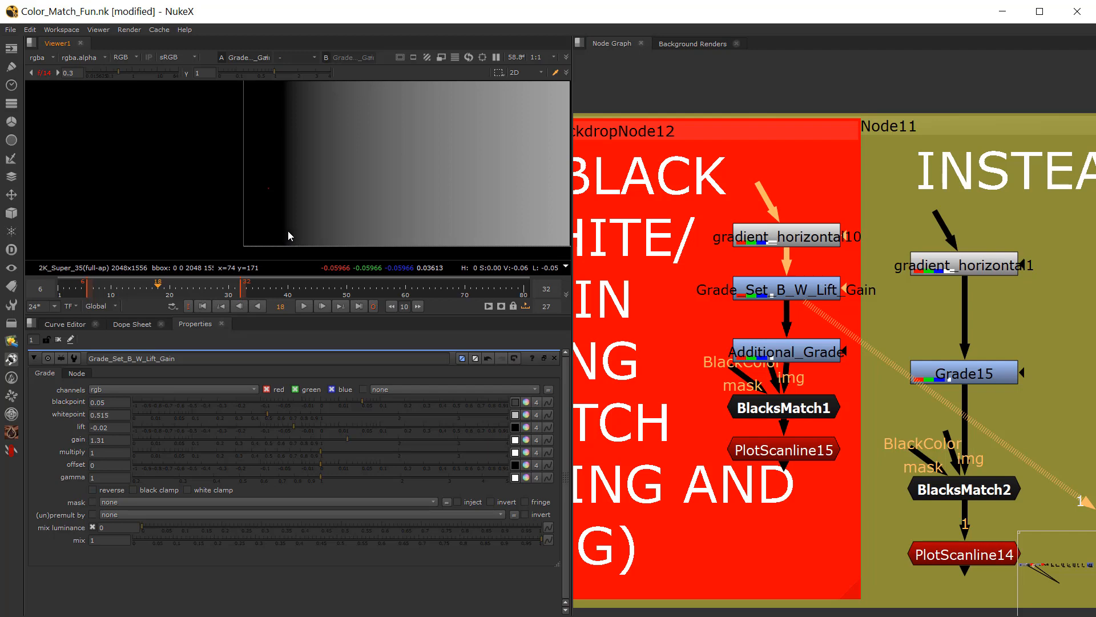
# Step: View gradient_horizontal1 and Grade15 under "INSTEAD..." as viewer input 1, and open Grade15's properties
pyautogui.scroll(-3, 813, 529)
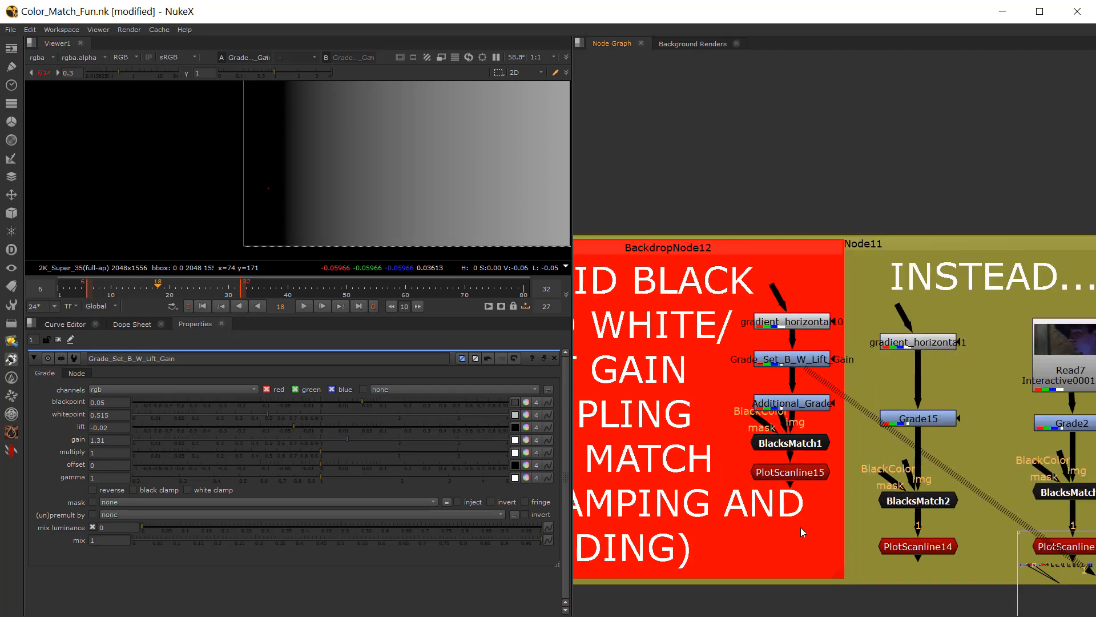
pyautogui.moveTo(860, 439); pyautogui.dragTo(767, 437, button='middle')
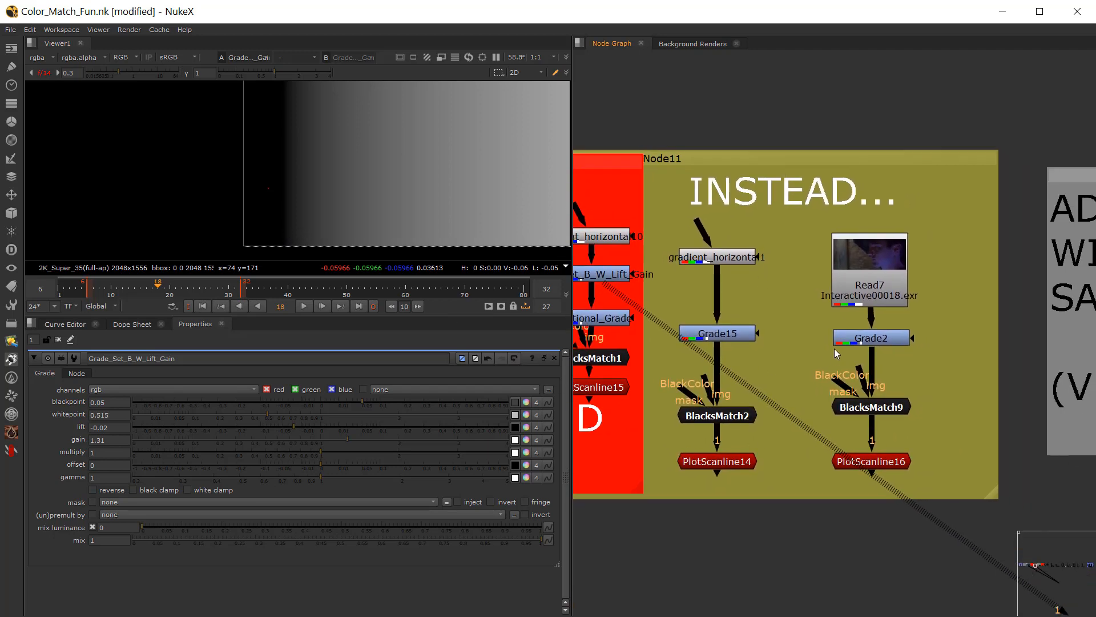
pyautogui.click(740, 261)
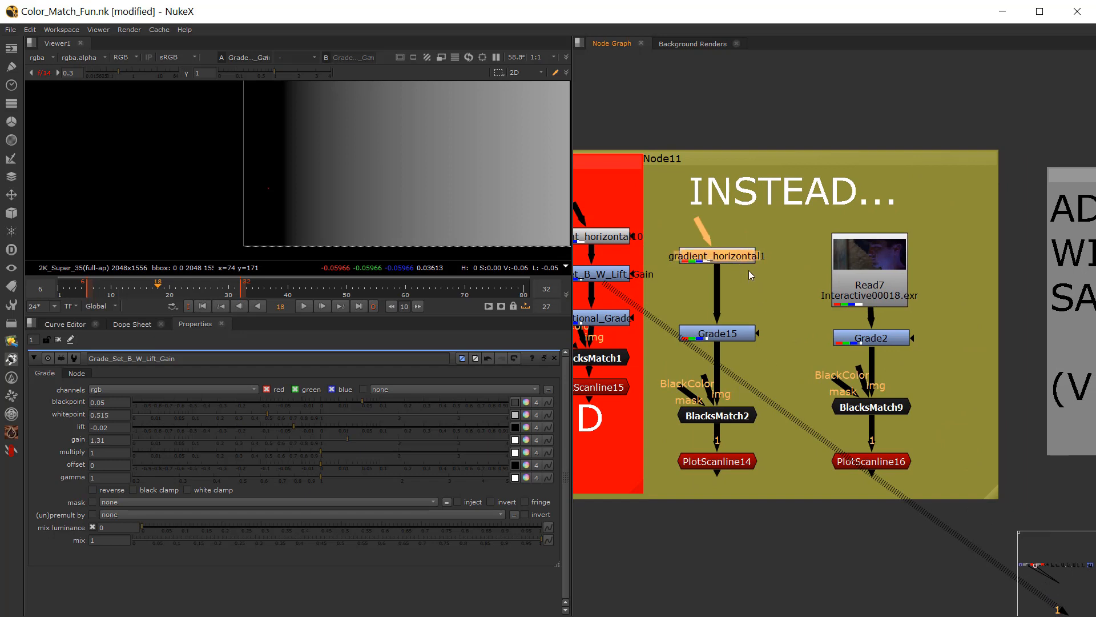
pyautogui.press('1')
pyautogui.click(729, 331)
pyautogui.press('1')
pyautogui.scroll(-3, 296, 175)
pyautogui.scroll(-1, 296, 179)
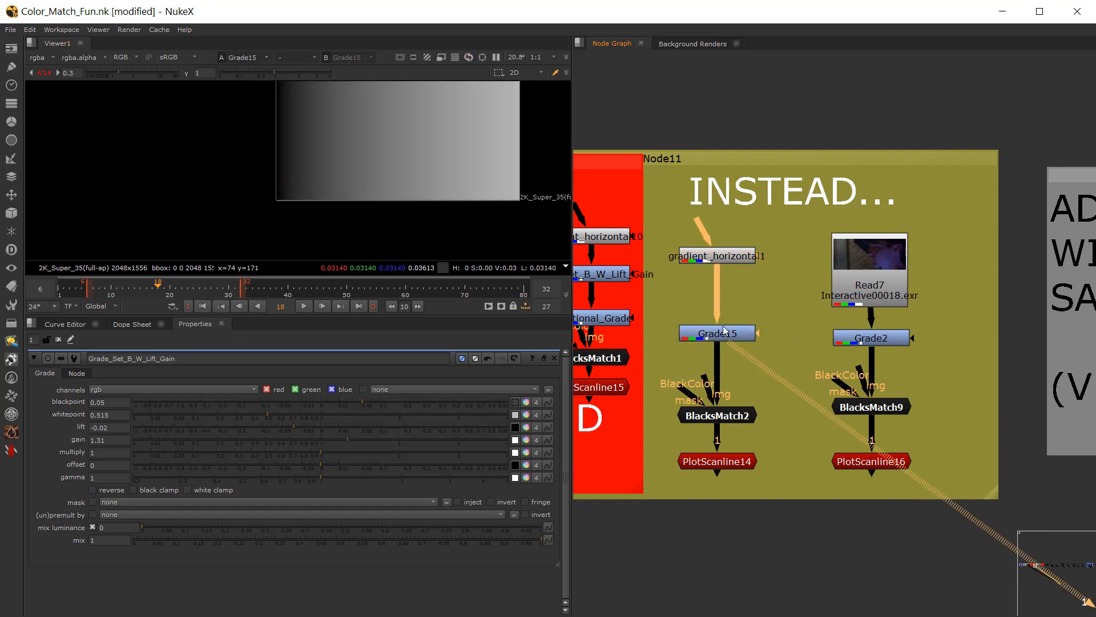
pyautogui.doubleClick(725, 333)
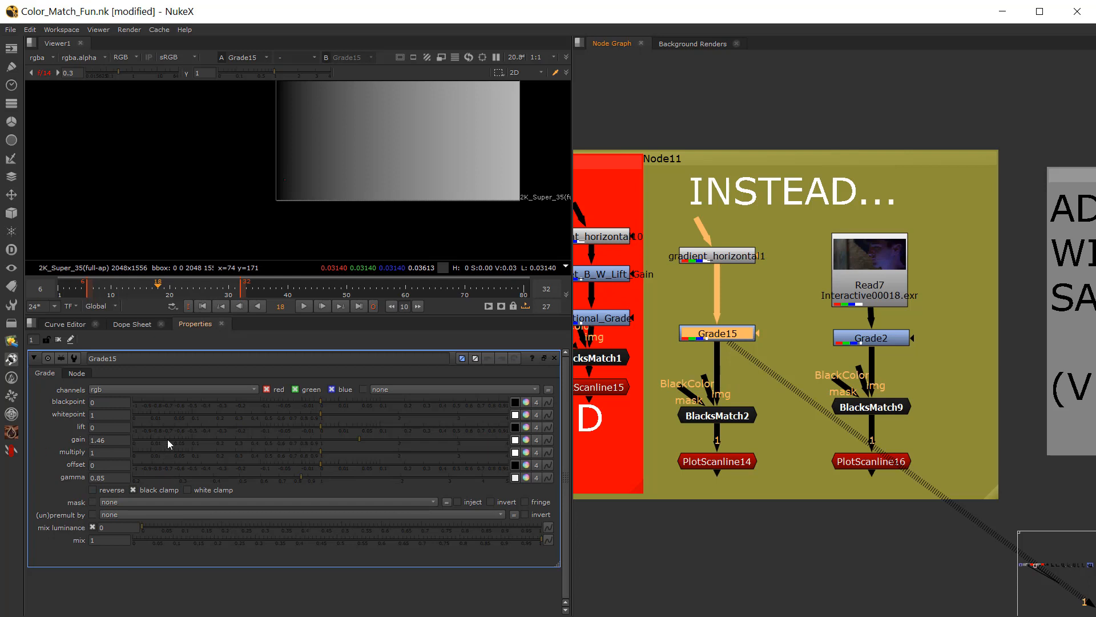
# Step: View PlotScanline14 and compare its curve with Grade15 repeatedly disabled and enabled
pyautogui.click(718, 460)
pyautogui.press('1')
pyautogui.click(718, 338)
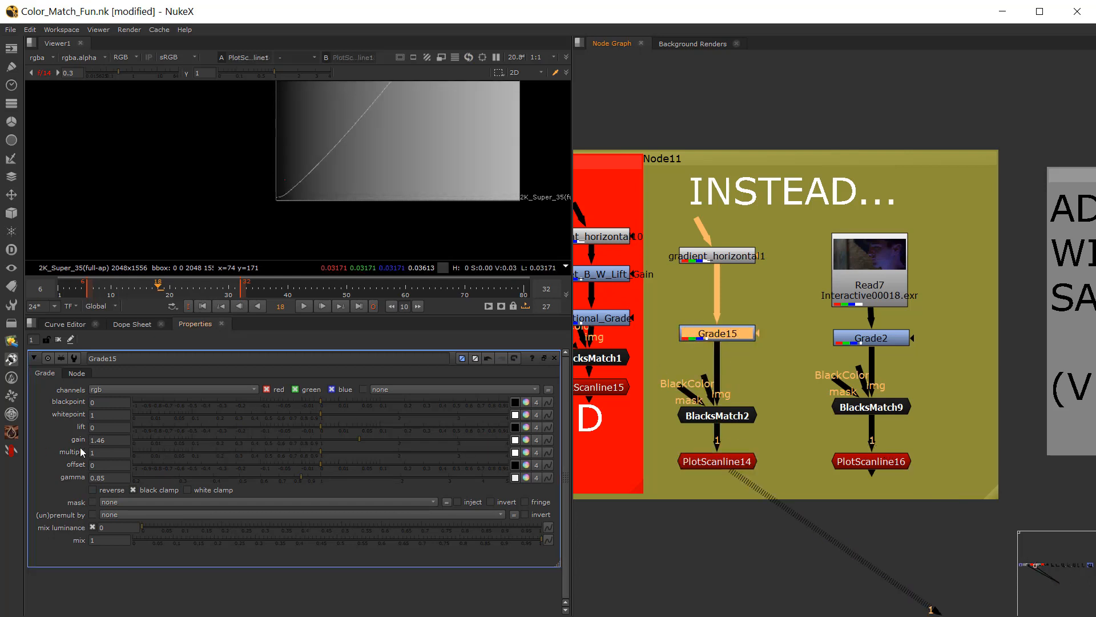
pyautogui.scroll(-3, 397, 197)
pyautogui.moveTo(397, 193); pyautogui.dragTo(382, 204, button='middle')
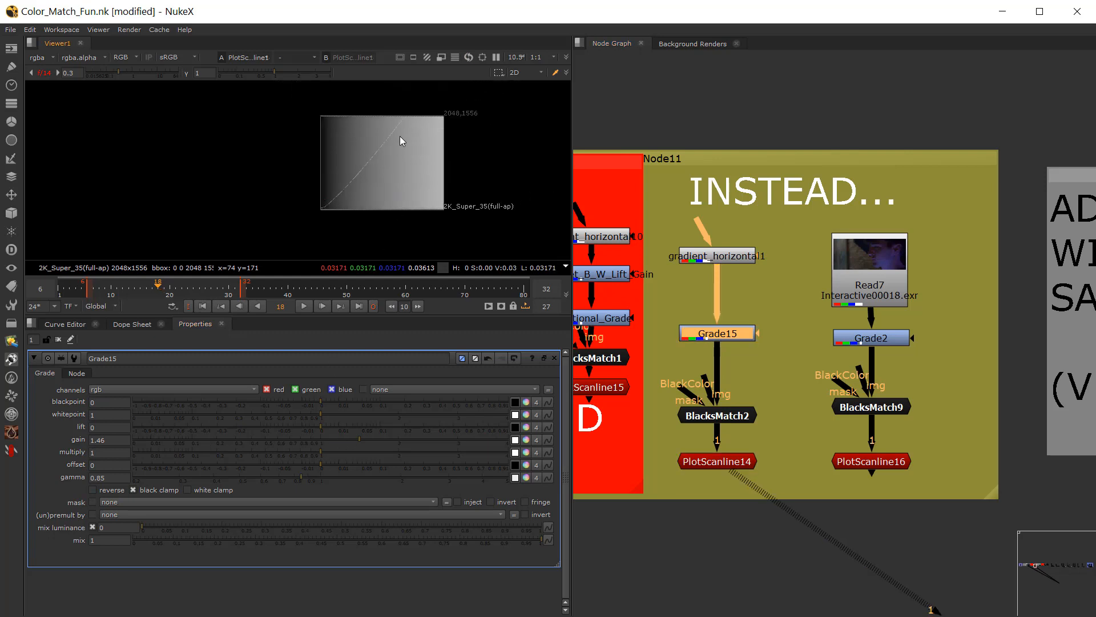
pyautogui.press('d')
pyautogui.press('d')
pyautogui.press('d')
pyautogui.press('d')
pyautogui.press('d')
pyautogui.press('d')
pyautogui.press('d')
pyautogui.press('d')
pyautogui.press('d')
pyautogui.press('d')
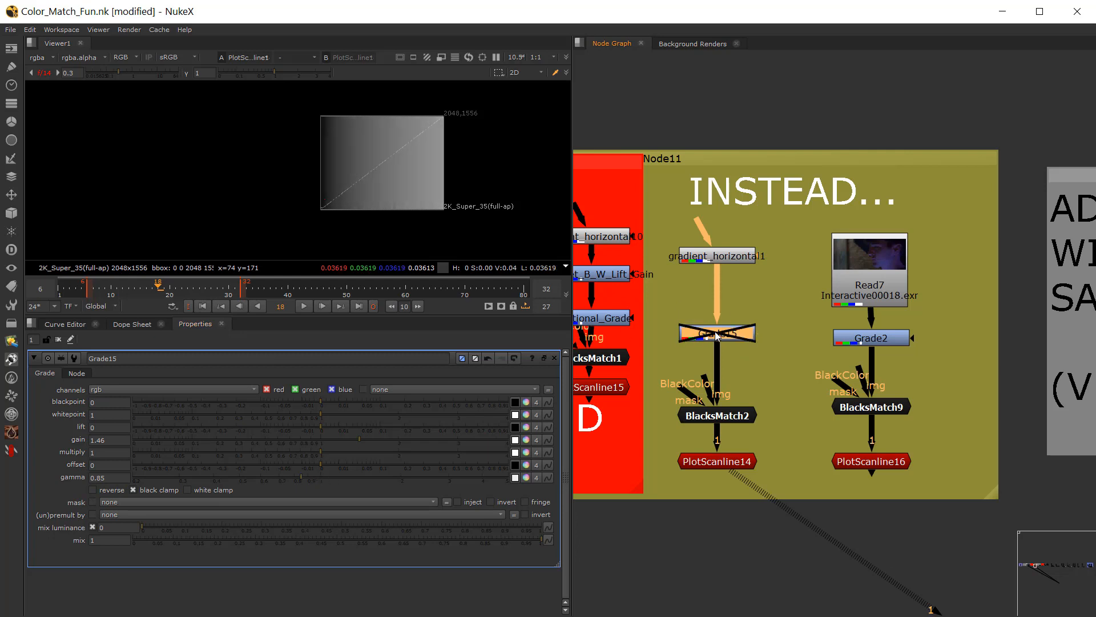
pyautogui.press('d')
pyautogui.press('d')
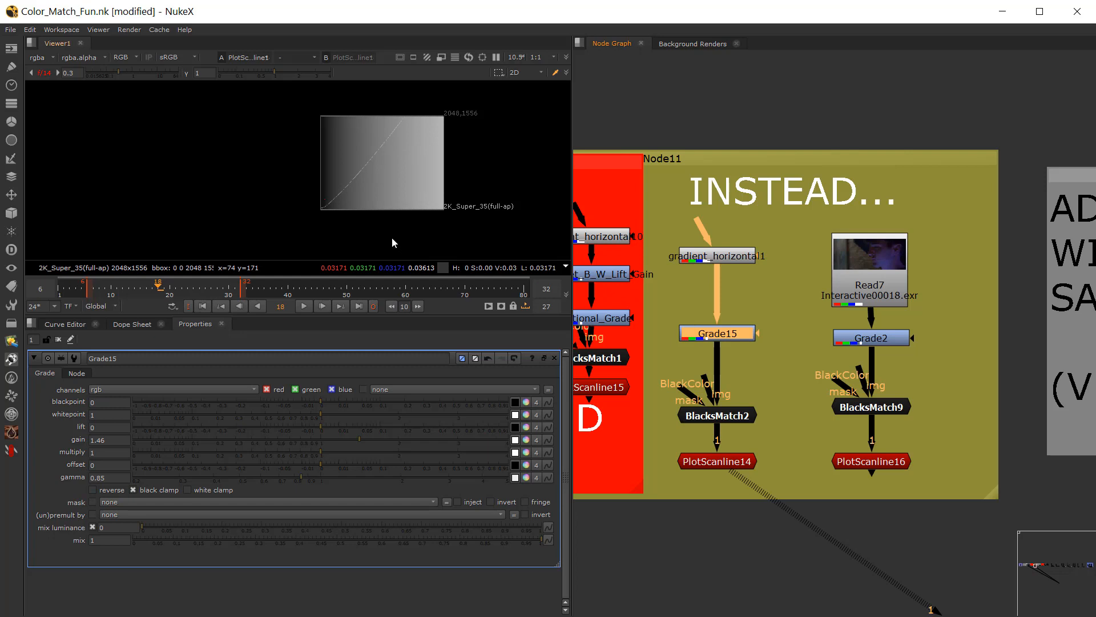
# Step: View the BlacksMatch2 output and return the viewer to PlotScanline14
pyautogui.click(721, 414)
pyautogui.press('1')
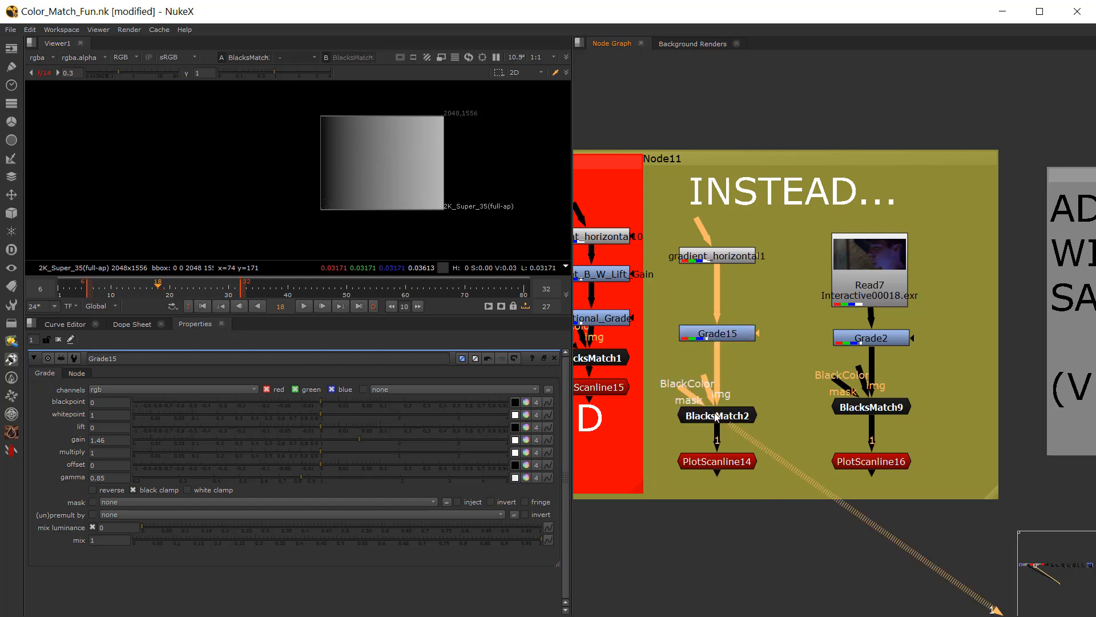
pyautogui.click(727, 467)
pyautogui.press('1')
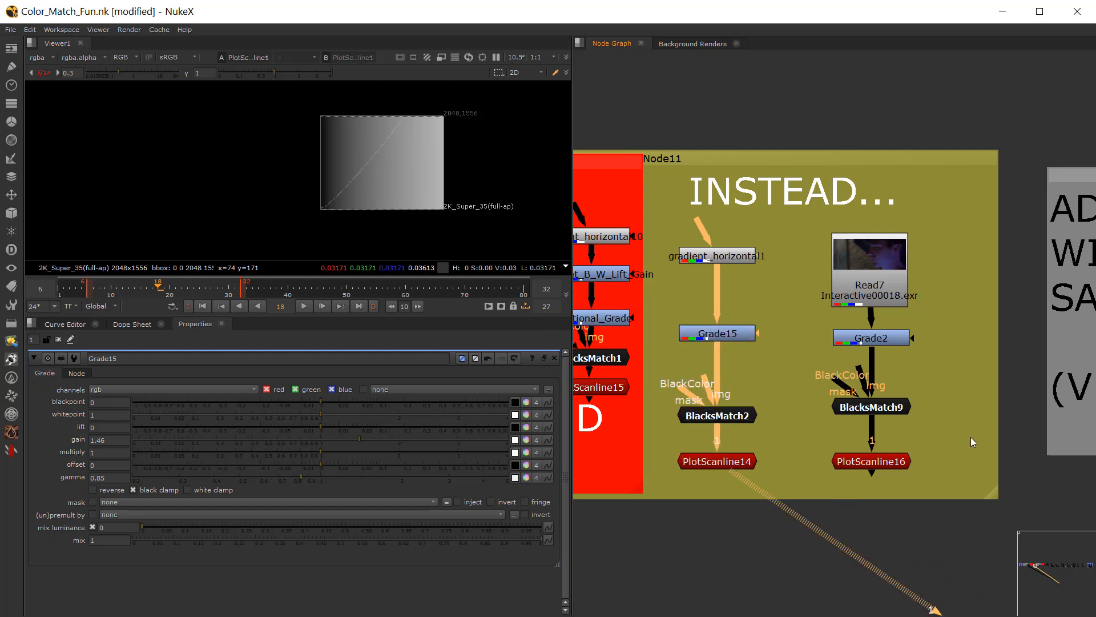
# Step: View PlotScanline16 below the Read7 footage as viewer input 1
pyautogui.click(896, 304)
pyautogui.scroll(-3, 925, 393)
pyautogui.moveTo(867, 401); pyautogui.dragTo(827, 398, button='middle')
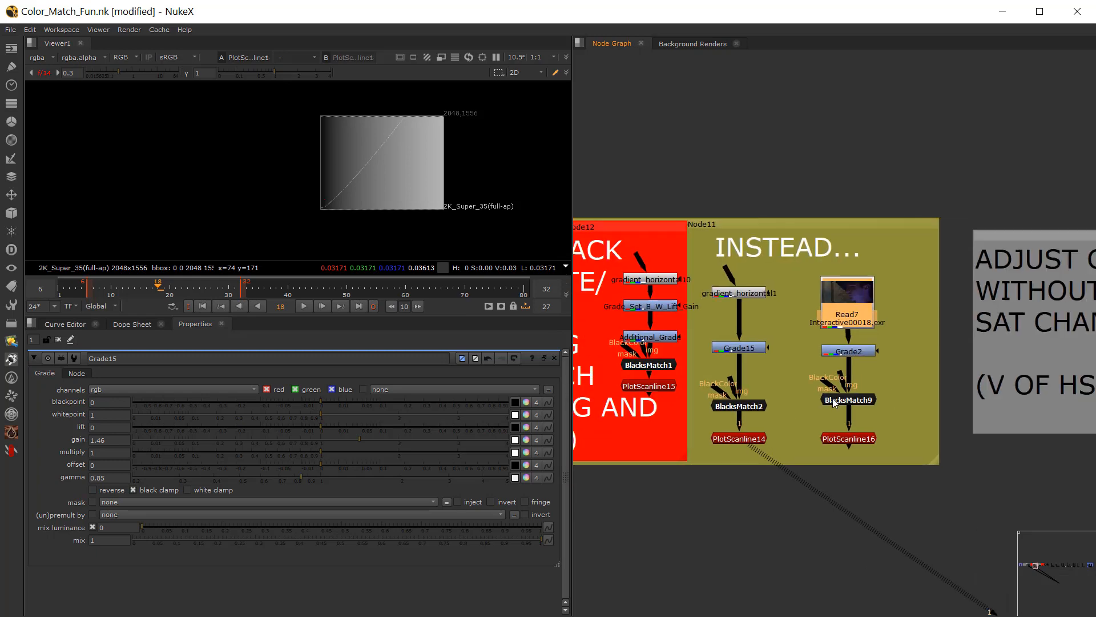
pyautogui.moveTo(1025, 414)
pyautogui.mouseDown(button='middle')
pyautogui.moveTo(809, 405)
pyautogui.moveTo(847, 397)
pyautogui.moveTo(829, 390)
pyautogui.mouseUp(button='middle')
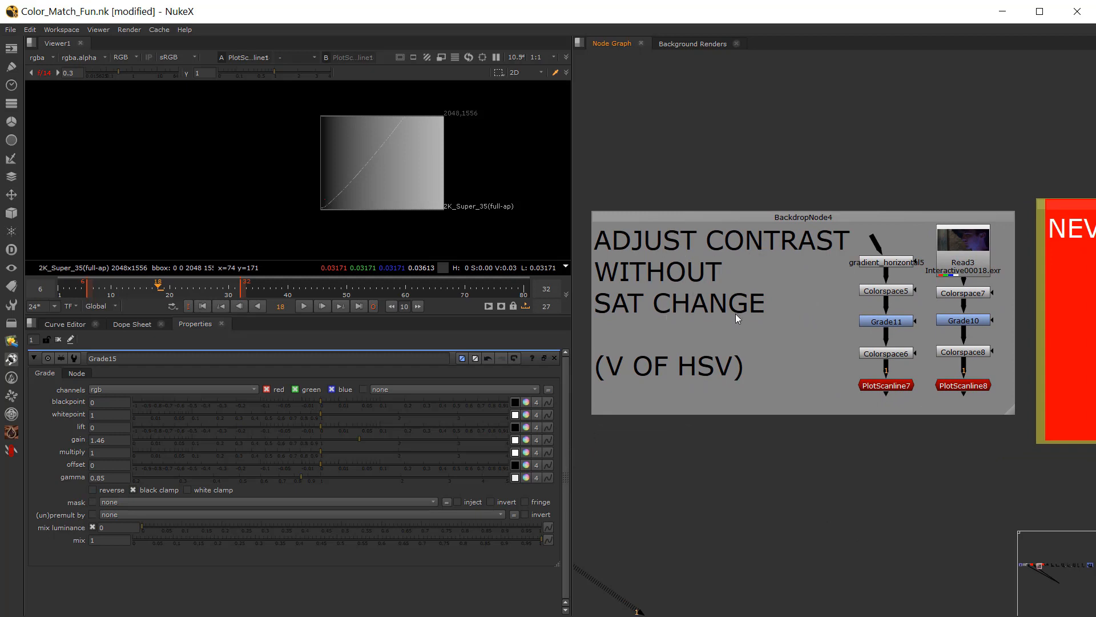
pyautogui.moveTo(735, 315); pyautogui.dragTo(983, 318, button='middle')
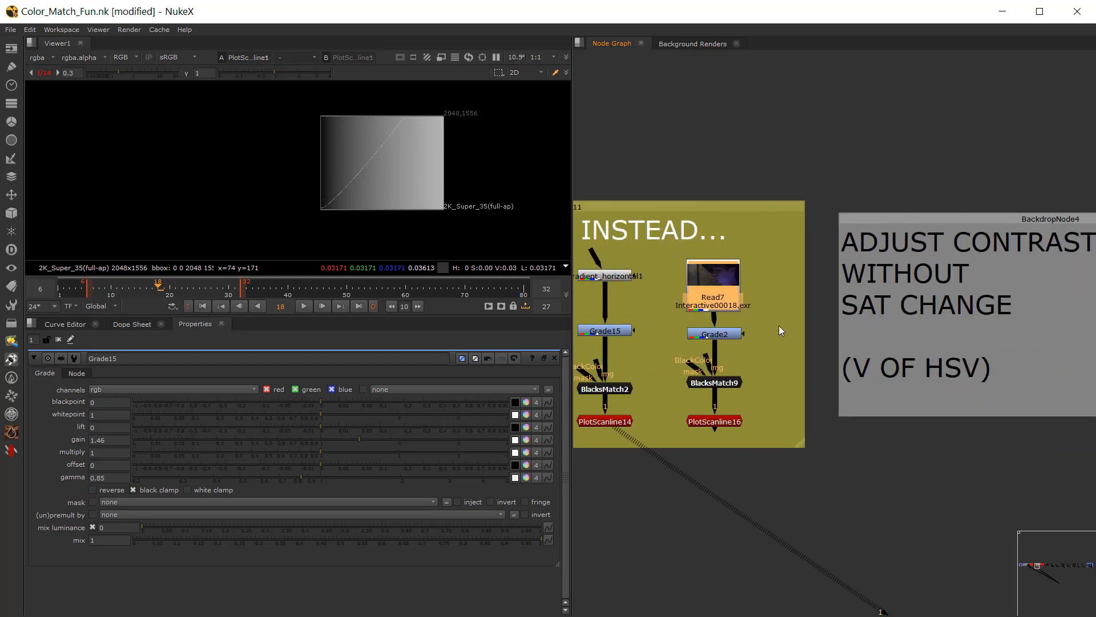
pyautogui.scroll(1, 744, 369)
pyautogui.click(726, 385)
pyautogui.click(721, 429)
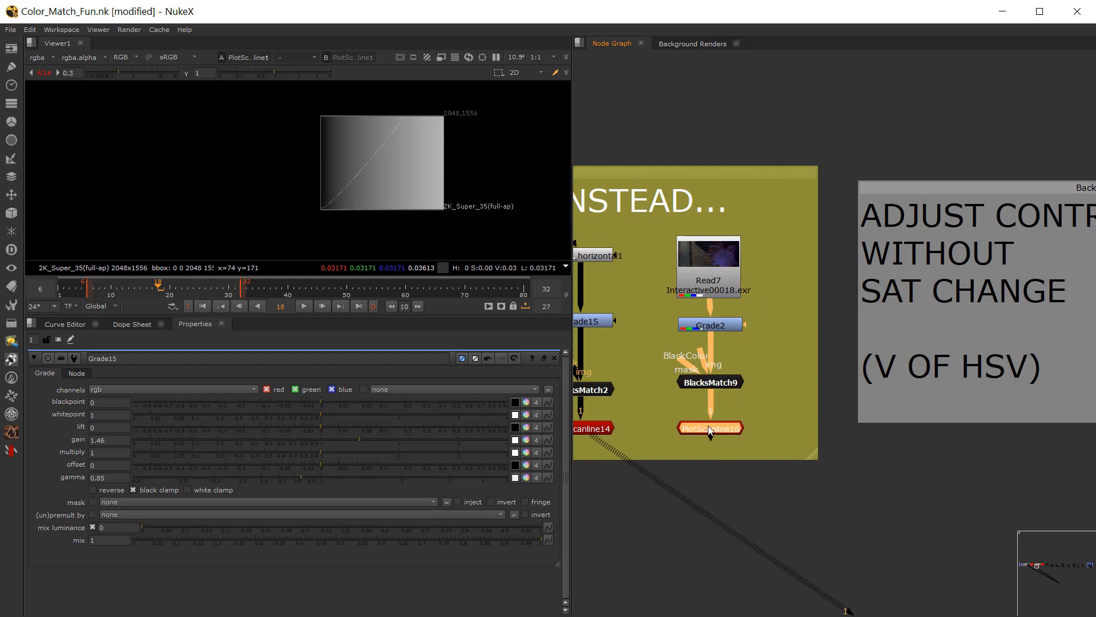
pyautogui.press('1')
# Step: Compare the Read7 footage and its scanline plot with Grade2 disabled and re-enabled
pyautogui.click(708, 327)
pyautogui.scroll(6, 403, 158)
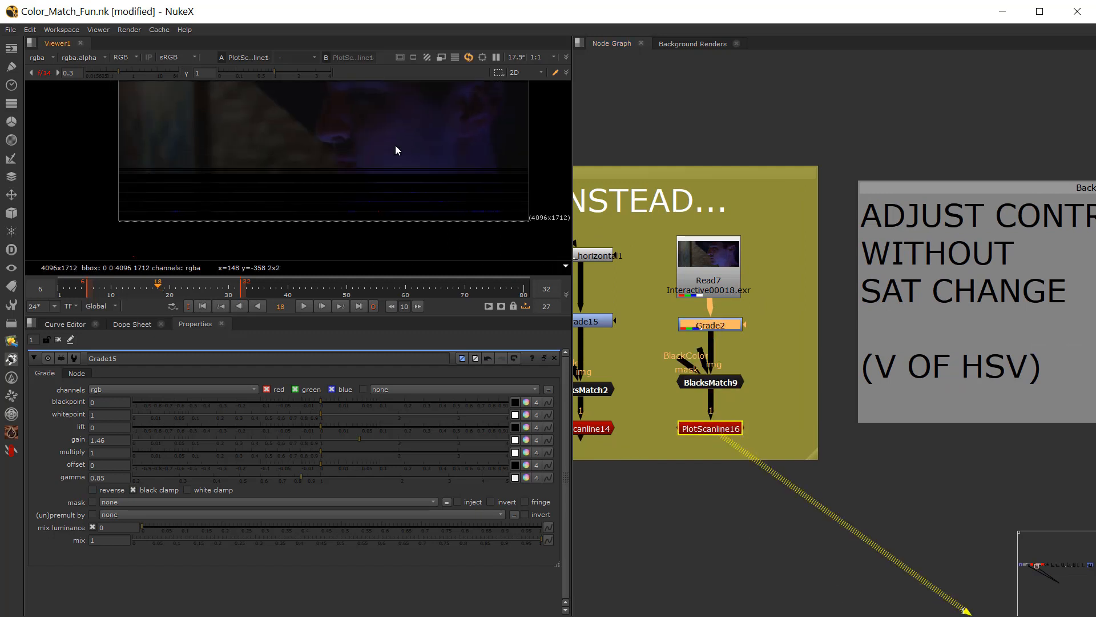
pyautogui.scroll(-2, 399, 169)
pyautogui.press('d')
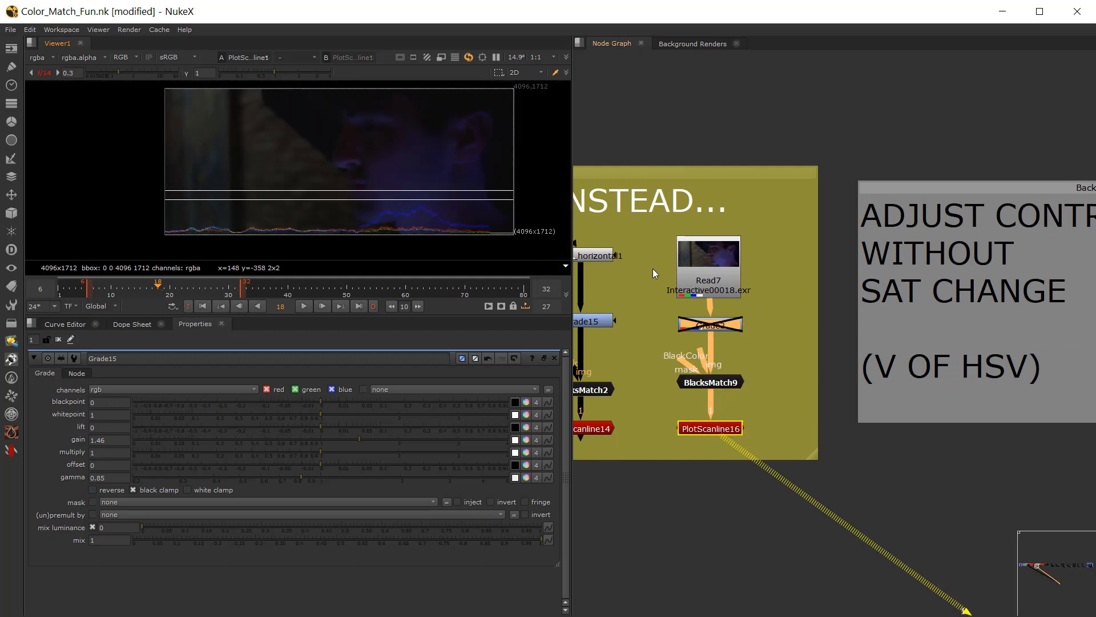
pyautogui.press('d')
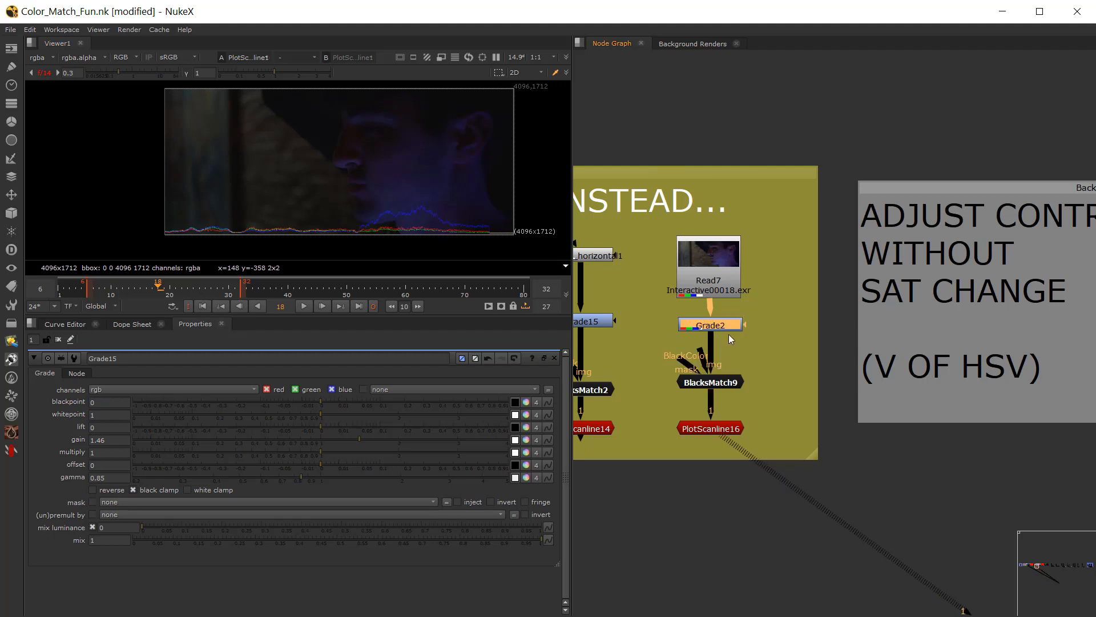
# Step: On Grade2, try gain 1.14 with gamma 0.695, and settle on gain 0.8 with gamma 1.12
pyautogui.doubleClick(725, 329)
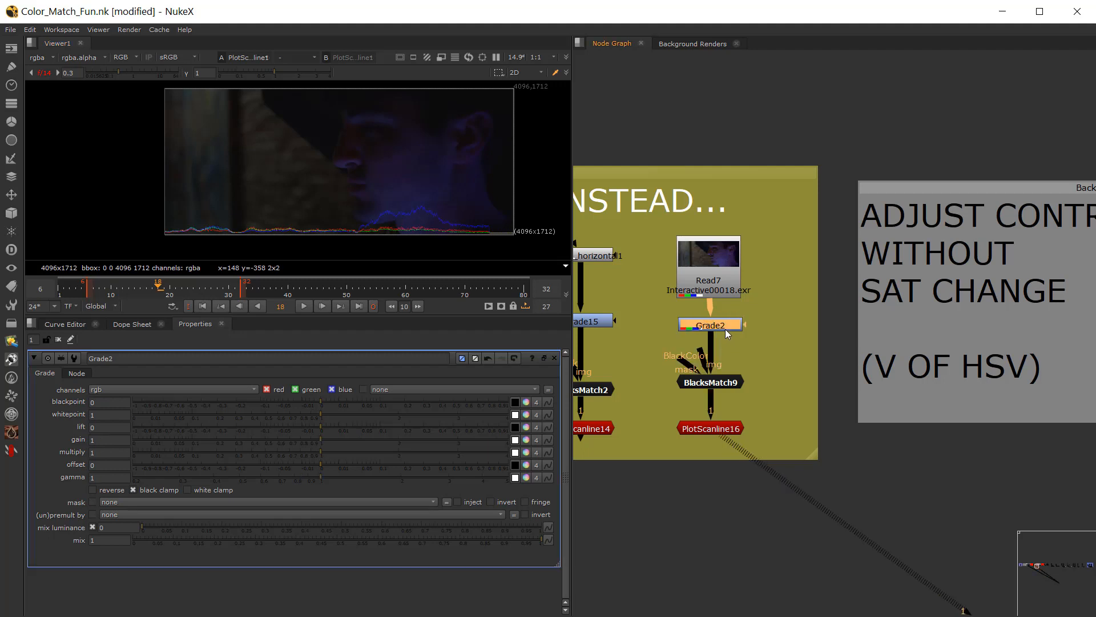
pyautogui.click(341, 440)
pyautogui.click(279, 479)
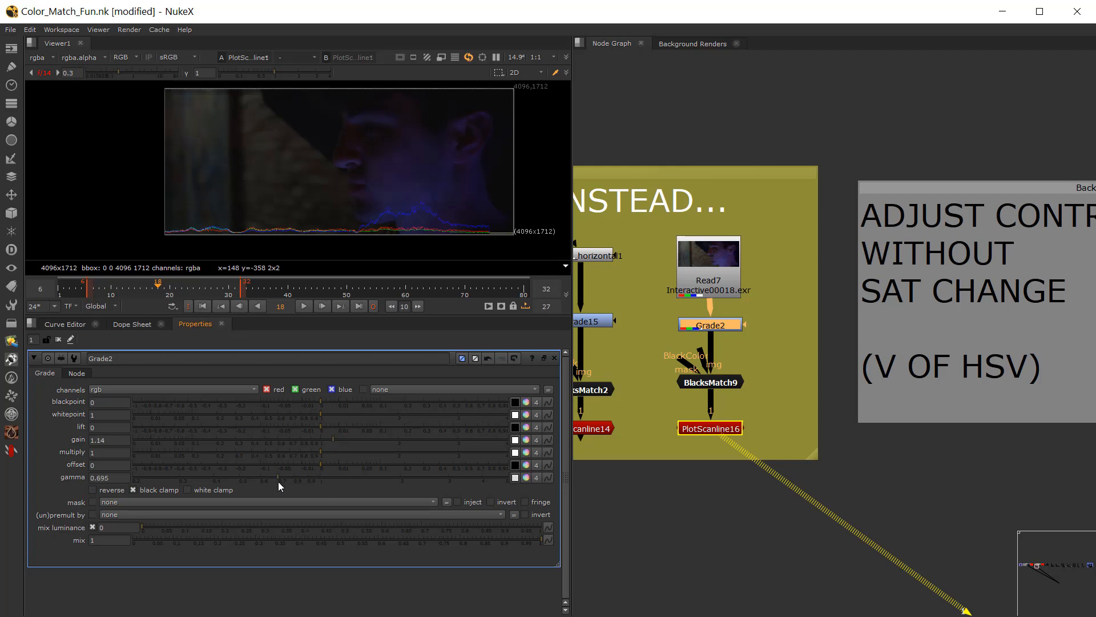
pyautogui.moveTo(278, 482); pyautogui.dragTo(292, 440)
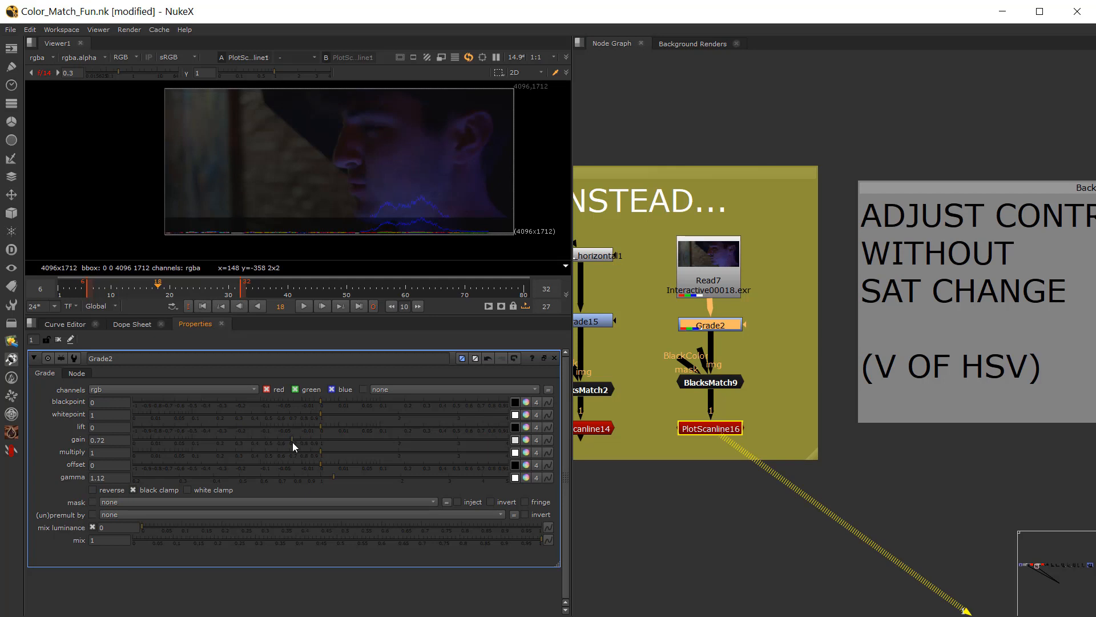
pyautogui.click(300, 441)
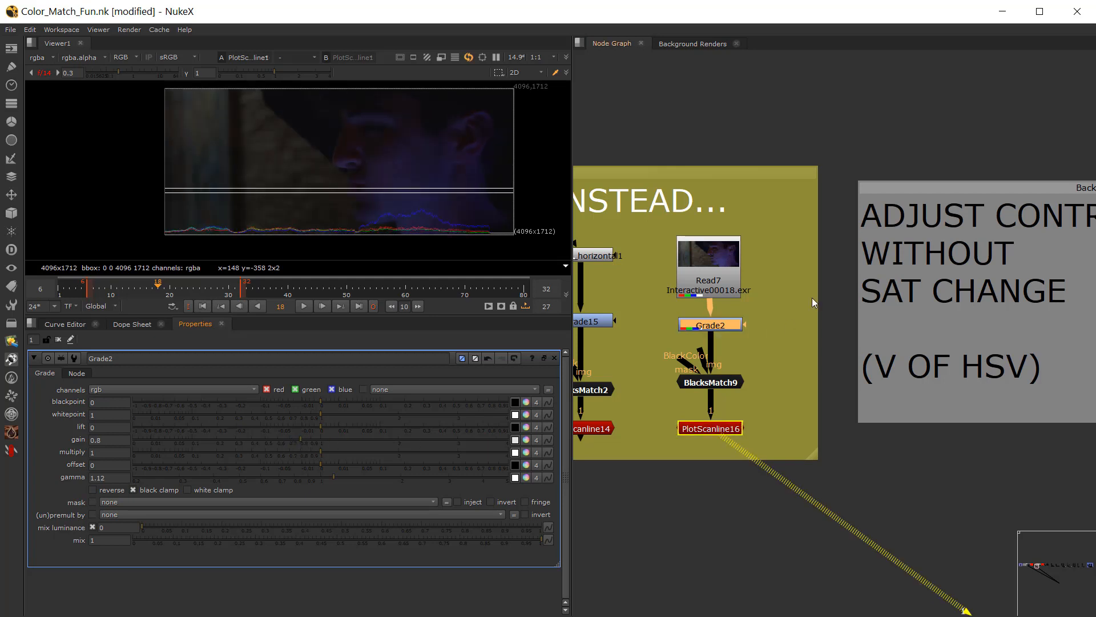
# Step: Compare the footage with Grade2 disabled and enabled, and raise its gamma to 1.49
pyautogui.press('d')
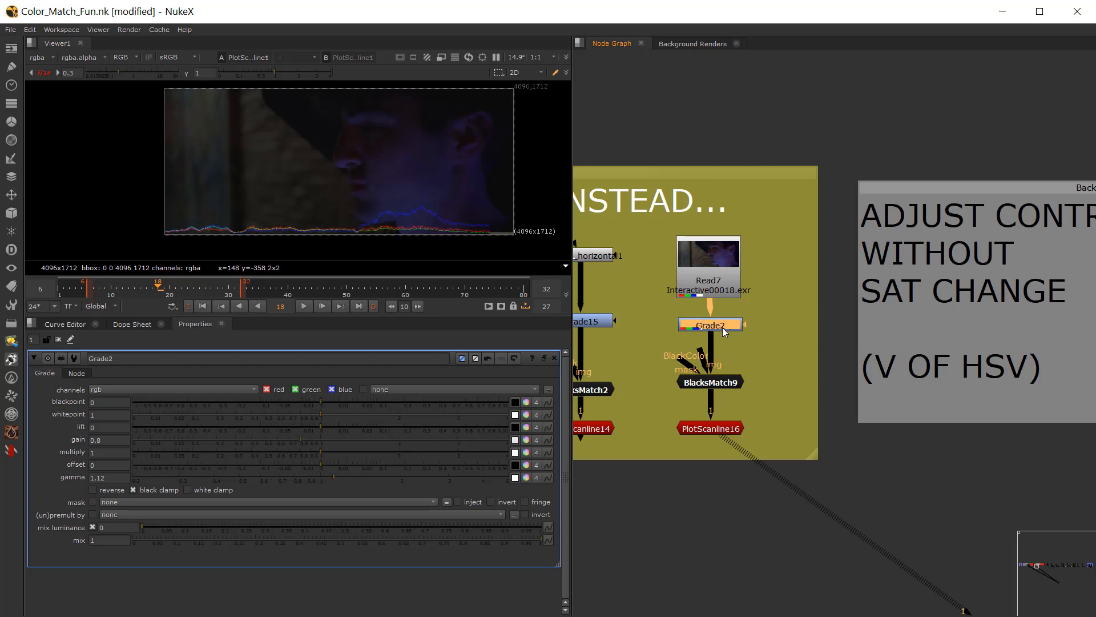
pyautogui.press('d')
pyautogui.moveTo(339, 472); pyautogui.dragTo(367, 475)
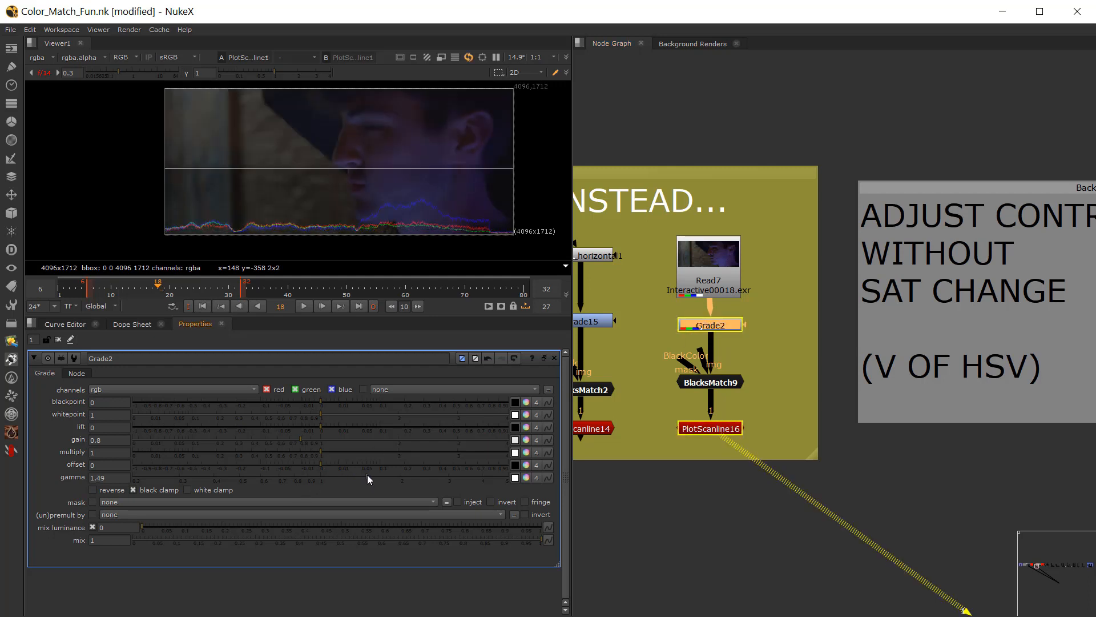
# Step: On Grade2, try a gain of 0.445, and settle on gain 1.87 with gamma 0.75
pyautogui.moveTo(292, 440); pyautogui.dragTo(258, 435)
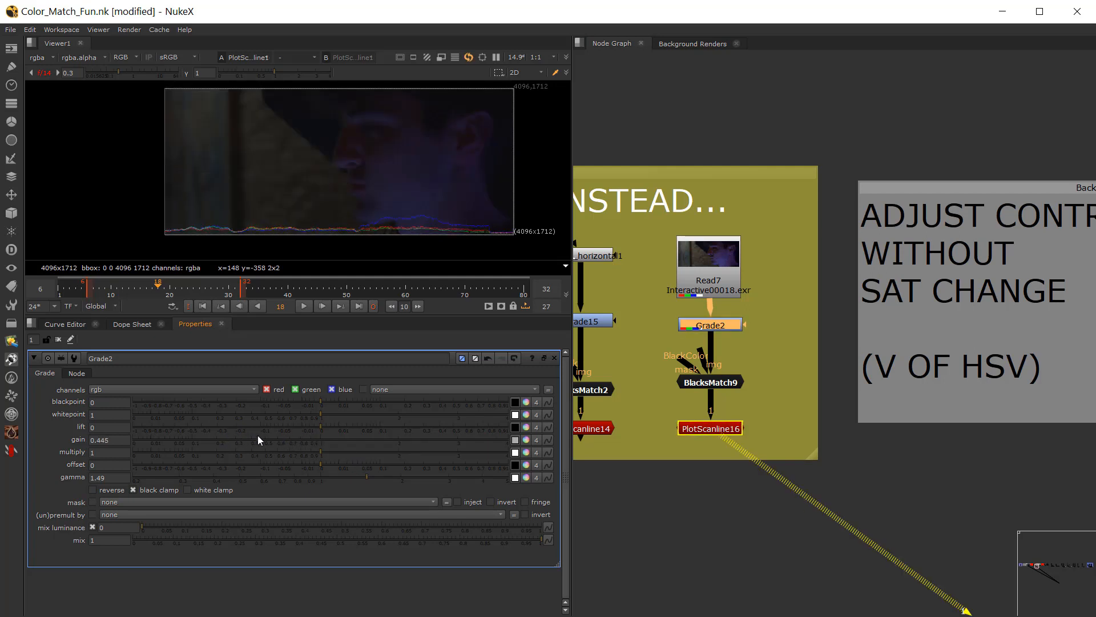
pyautogui.moveTo(368, 477); pyautogui.dragTo(389, 434)
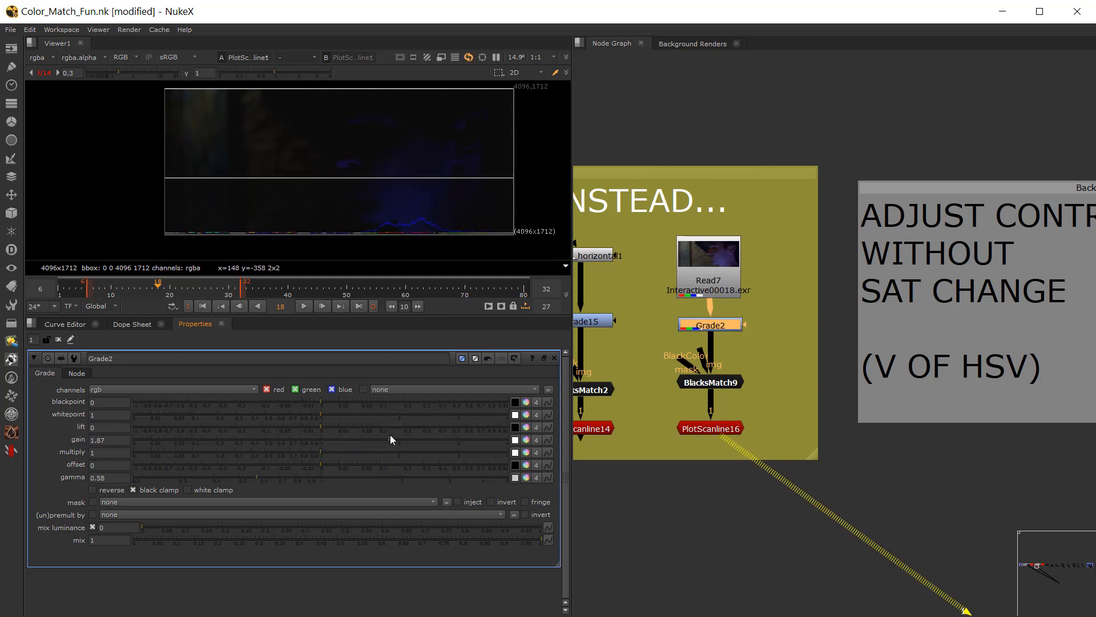
pyautogui.click(287, 476)
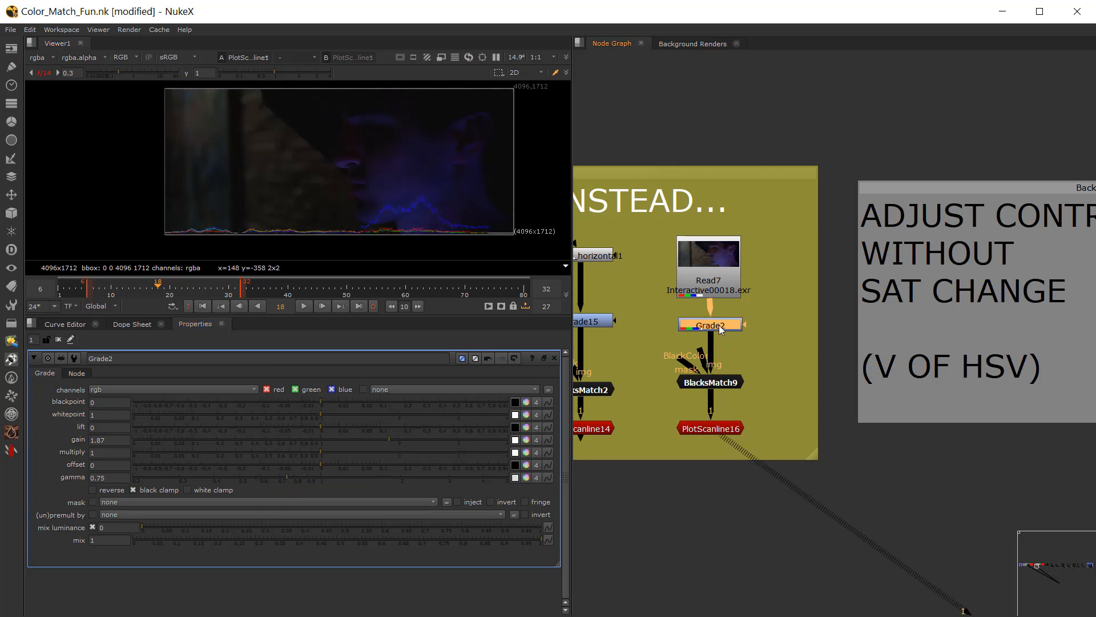
# Step: Compare the Read7 footage and its scanline plot repeatedly with Grade2 disabled and enabled at the stronger contrast
pyautogui.press('d')
pyautogui.press('d')
pyautogui.press('d')
pyautogui.press('d')
pyautogui.press('d')
pyautogui.press('d')
pyautogui.press('d')
pyautogui.press('d')
pyautogui.press('d')
pyautogui.press('d')
pyautogui.press('d')
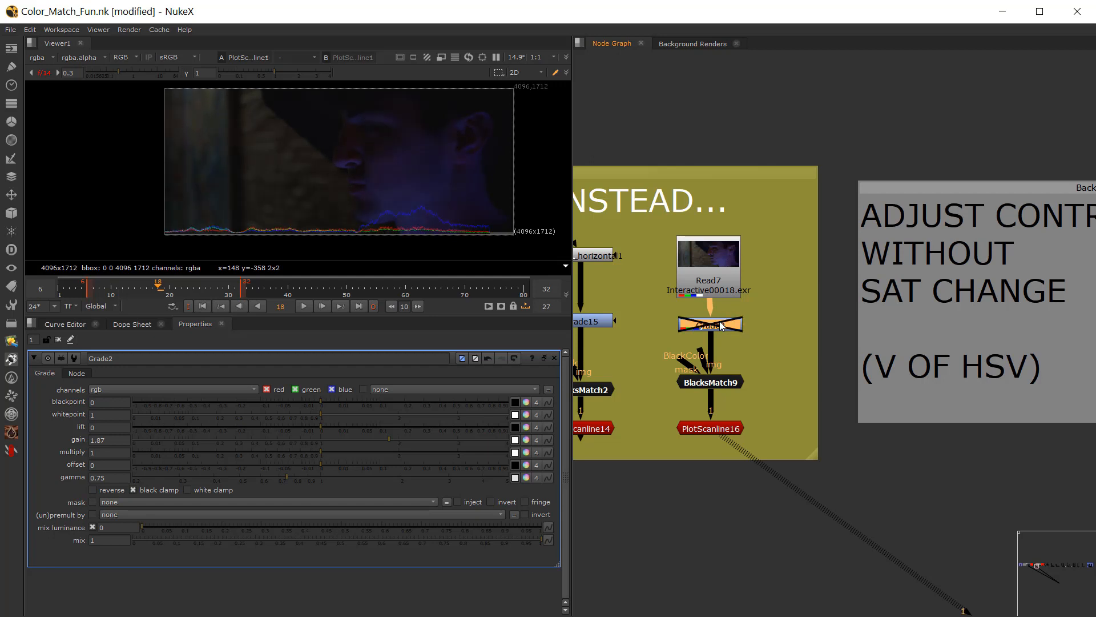
pyautogui.press('d')
pyautogui.press('d')
pyautogui.press('d')
pyautogui.press('d')
pyautogui.press('d')
pyautogui.press('d')
pyautogui.press('d')
pyautogui.press('d')
pyautogui.press('d')
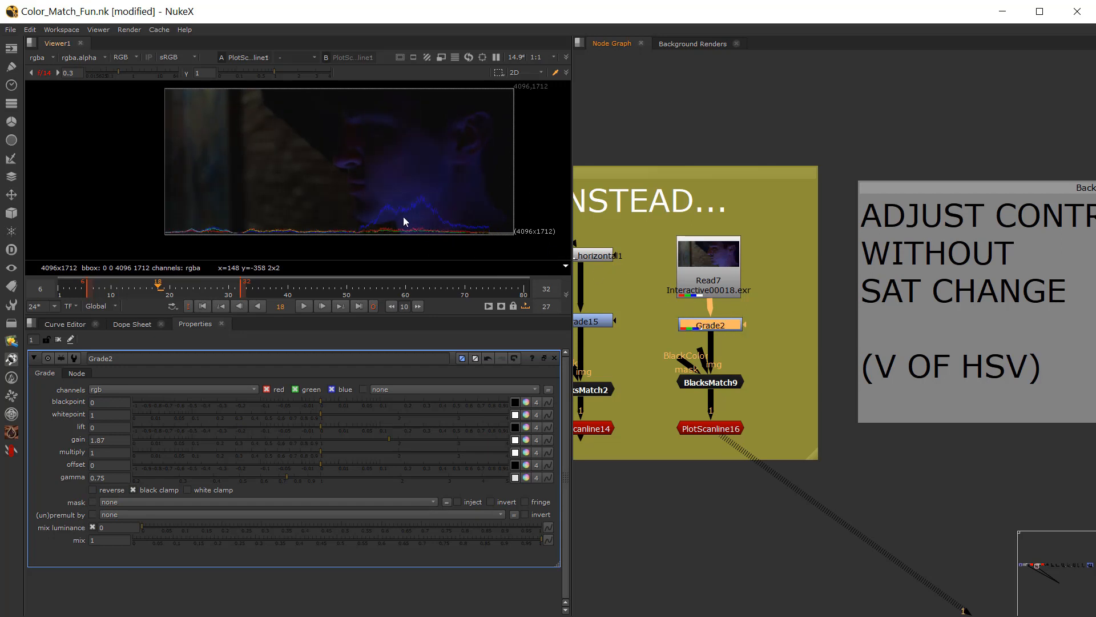
pyautogui.press('d')
pyautogui.press('d')
# Step: Examine the gradient_horizontal5 expression in BackdropNode4 and view the gradient as viewer input 1
pyautogui.scroll(-4, 646, 303)
pyautogui.moveTo(854, 332); pyautogui.dragTo(639, 316, button='middle')
pyautogui.scroll(5, 639, 316)
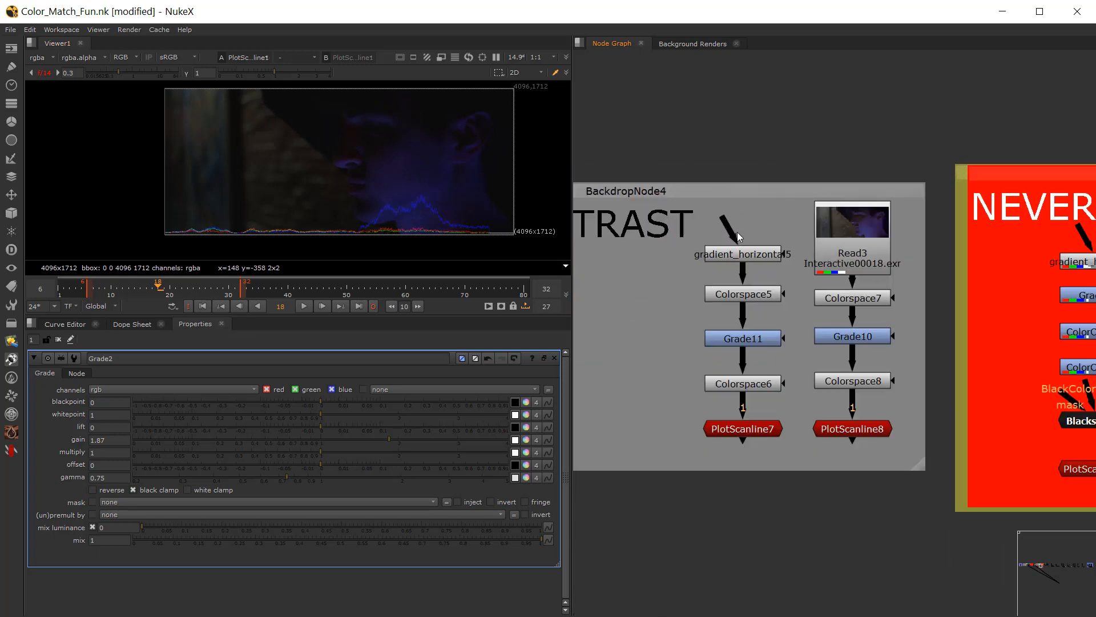
pyautogui.doubleClick(742, 251)
pyautogui.scroll(1, 743, 245)
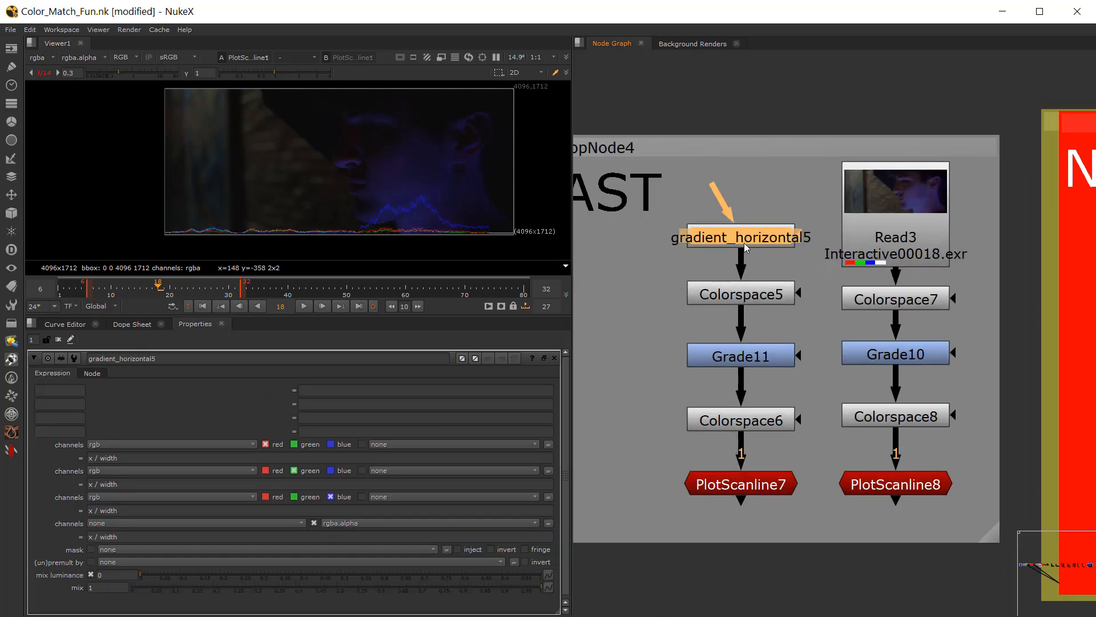
pyautogui.press('1')
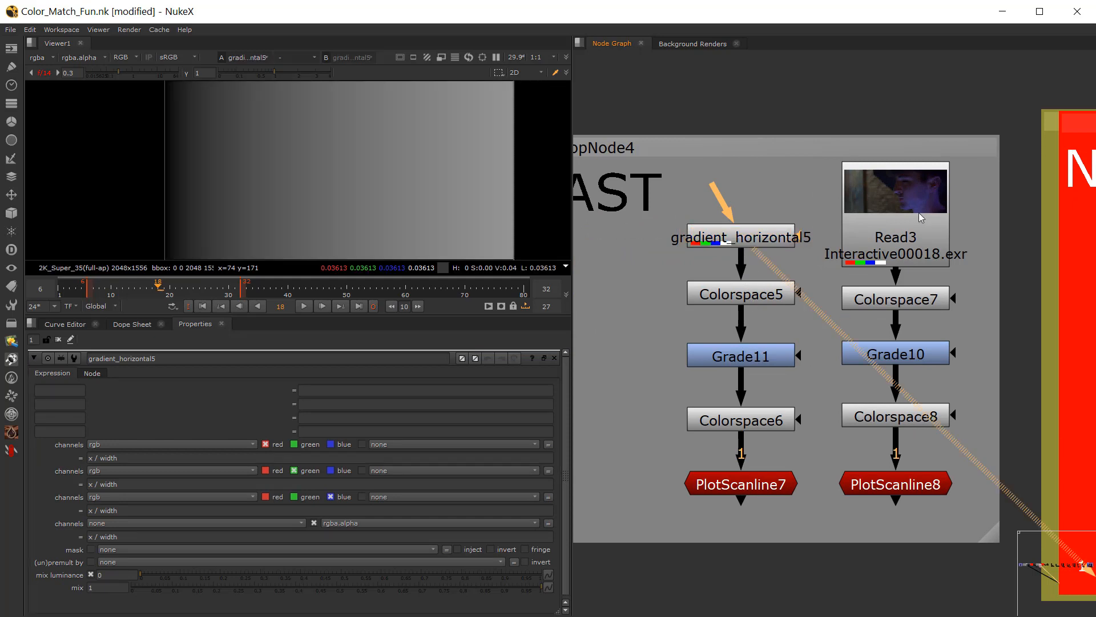
pyautogui.press('1')
# Step: Inspect the gradient chain node by node in the viewer, checking the settings of Colorspace5, Grade11 and Colorspace6
pyautogui.press('1')
pyautogui.click(734, 301)
pyautogui.press('1')
pyautogui.doubleClick(734, 301)
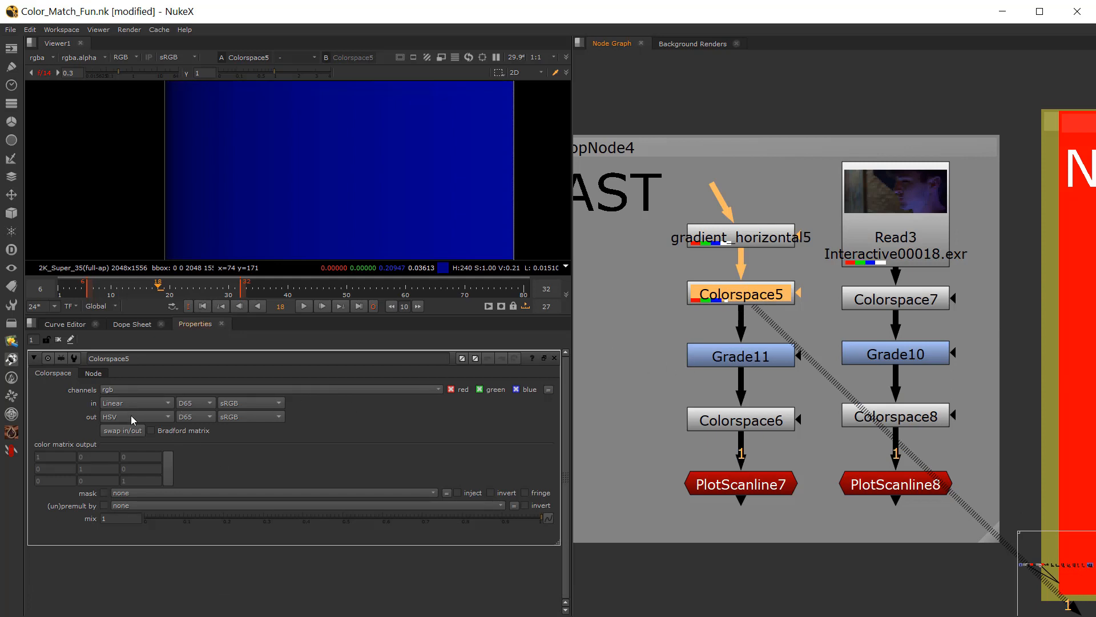
pyautogui.doubleClick(711, 358)
pyautogui.press('1')
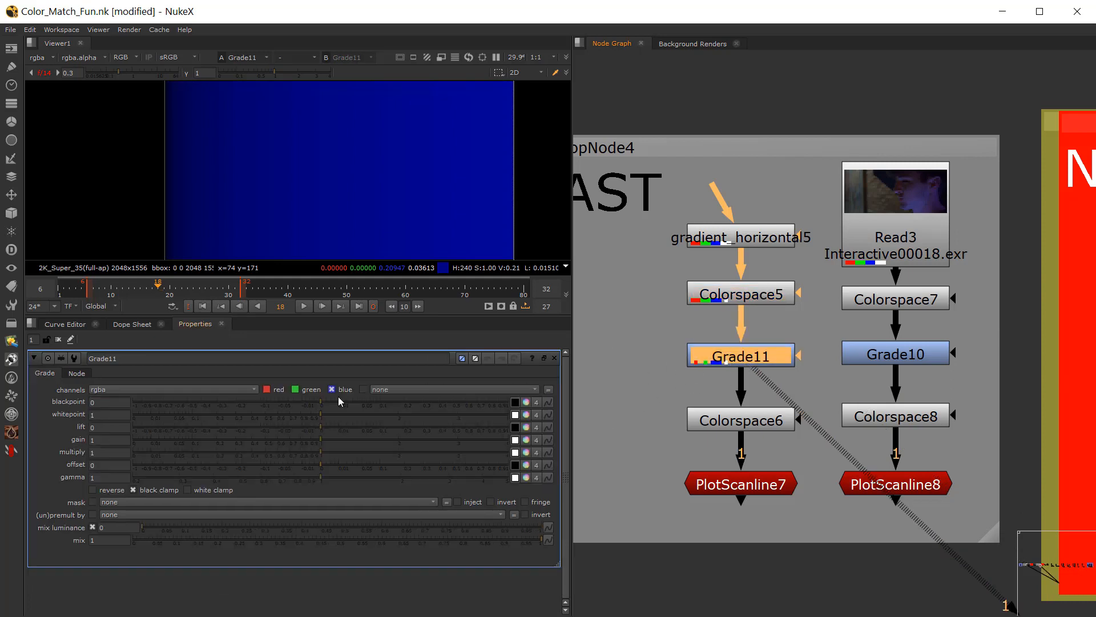
pyautogui.doubleClick(740, 424)
pyautogui.press('1')
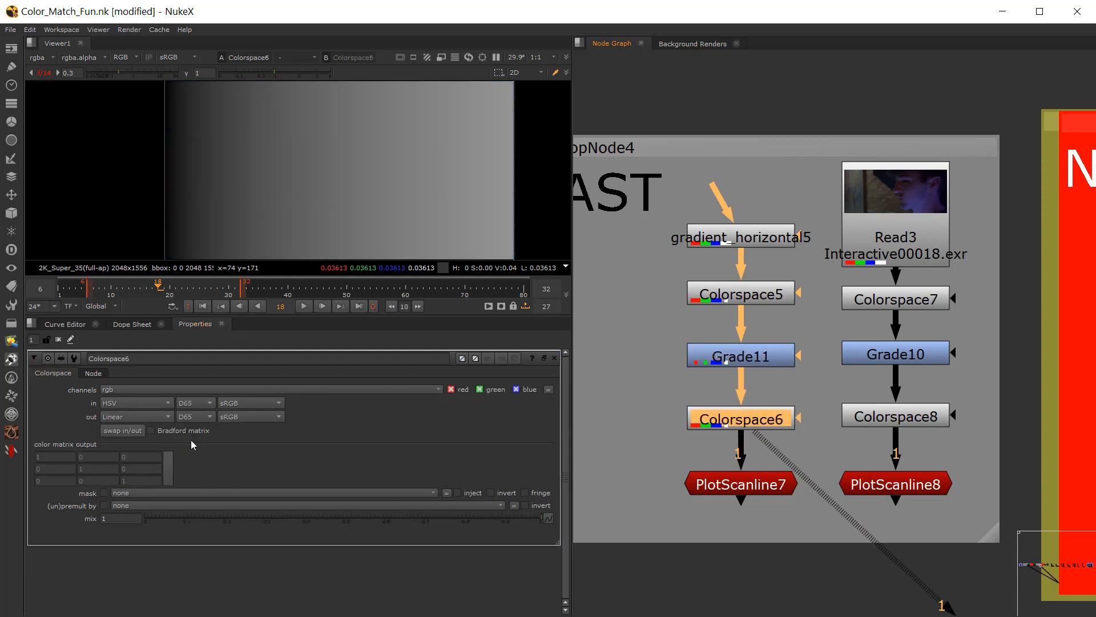
pyautogui.click(744, 486)
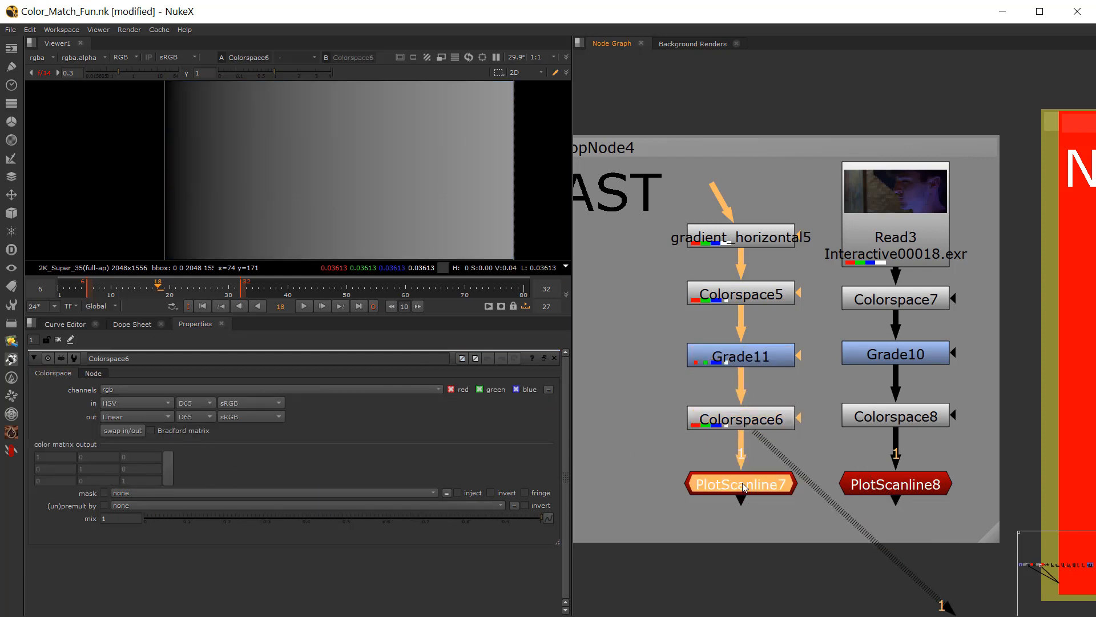
pyautogui.press('1')
# Step: View Colorspace5's HSV output and examine its red, green and blue channels one at a time
pyautogui.click(742, 298)
pyautogui.press('1')
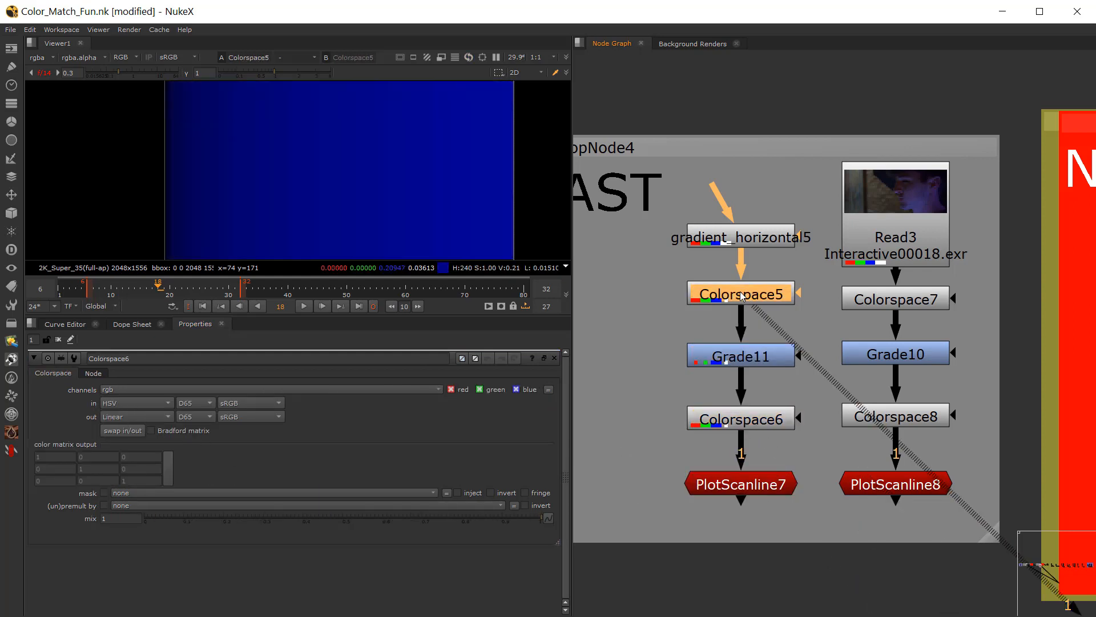
pyautogui.doubleClick(741, 296)
pyautogui.scroll(-2, 409, 231)
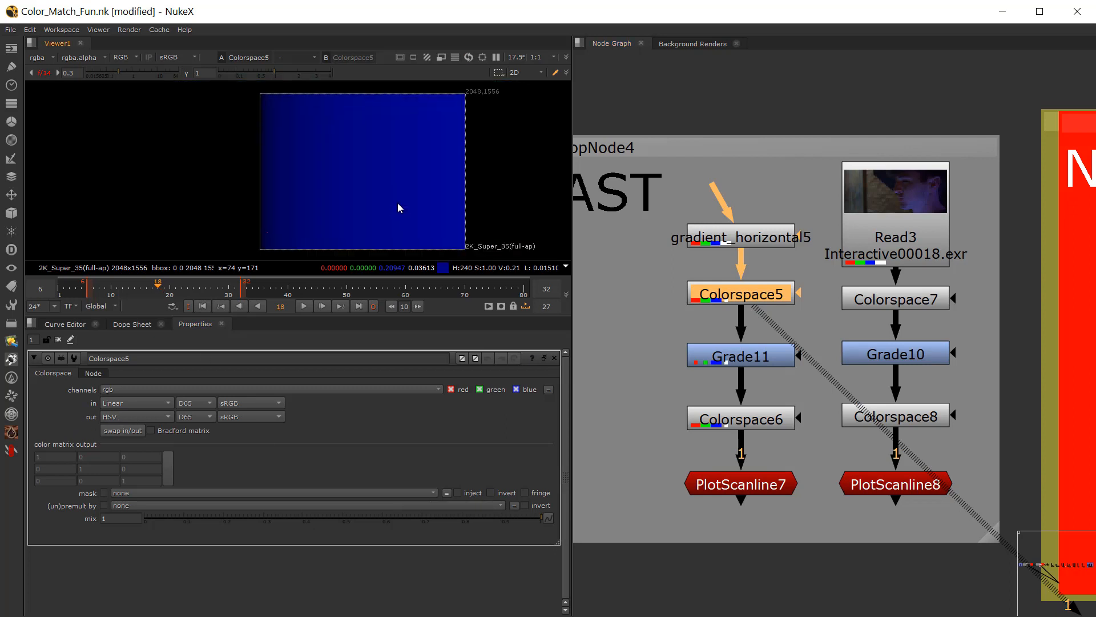
pyautogui.press('r')
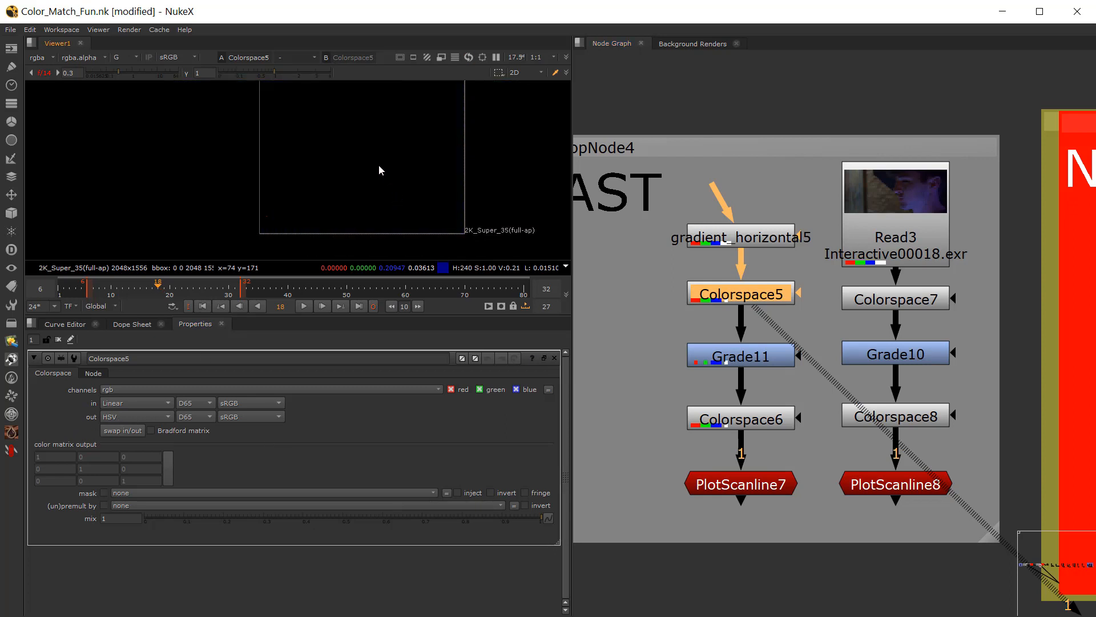
pyautogui.press('g')
pyautogui.press('b')
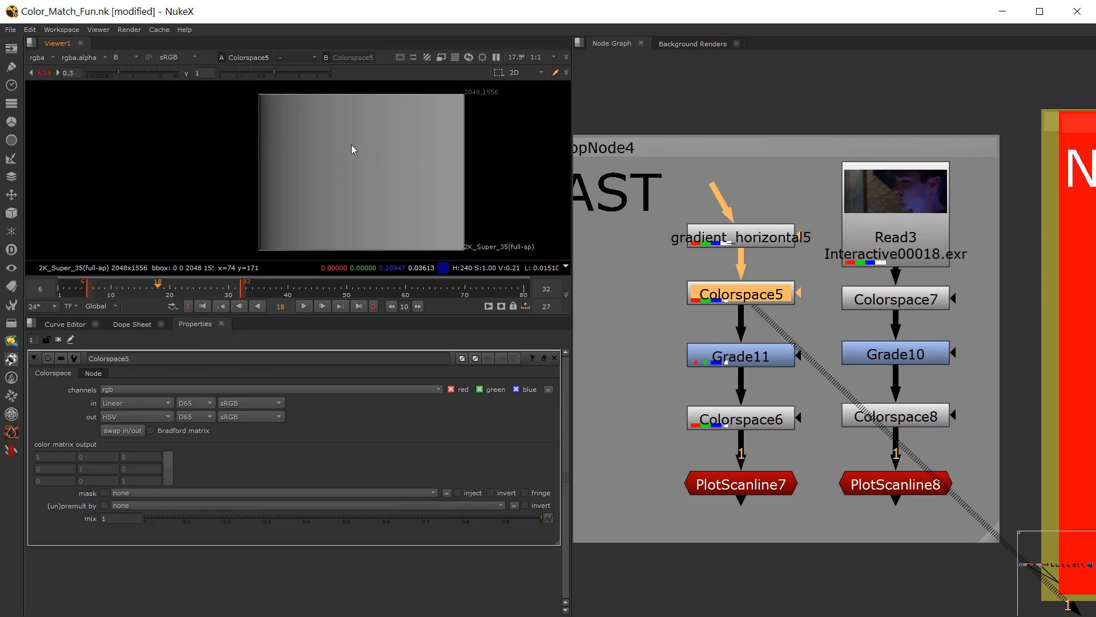
pyautogui.press('r')
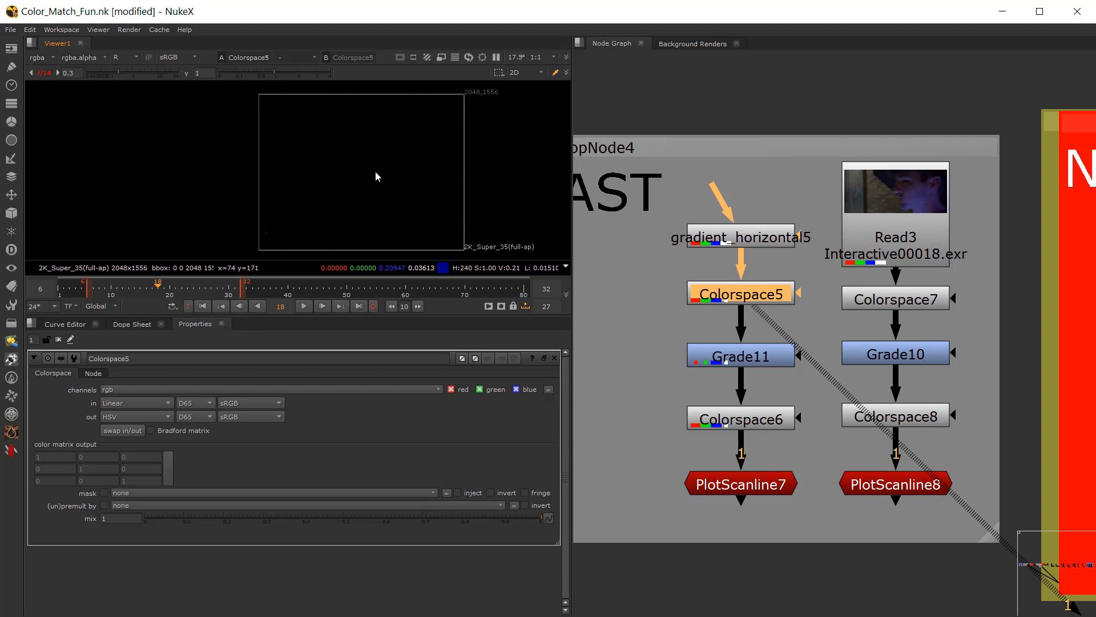
# Step: View the Read3 footage in full RGB and move the playhead to frame 28
pyautogui.click(709, 330)
pyautogui.click(909, 208)
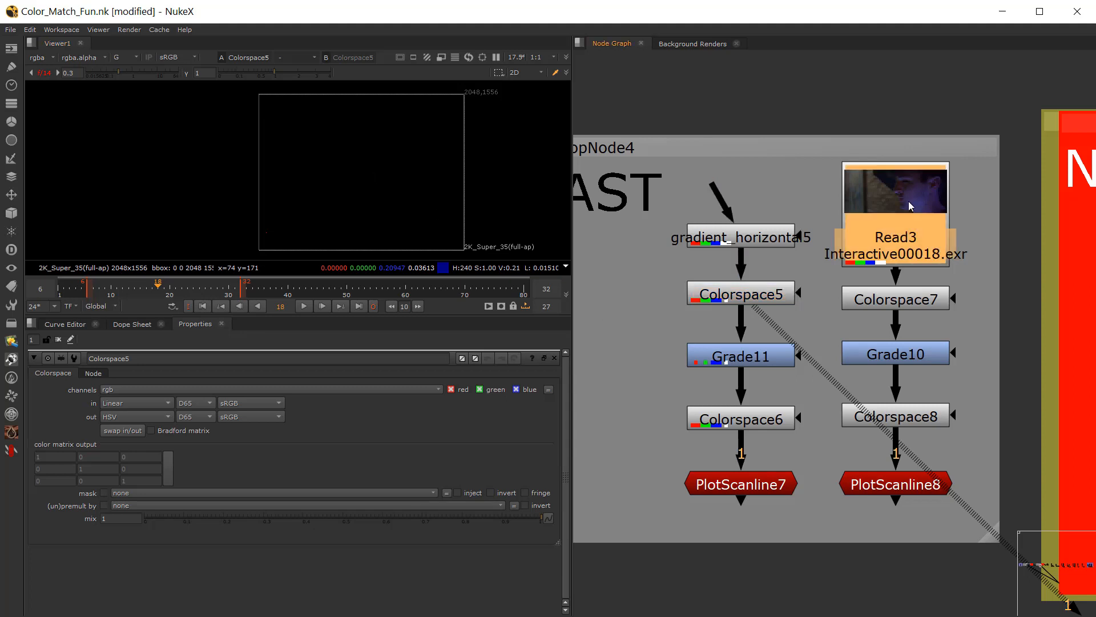
pyautogui.press('1')
pyautogui.scroll(2, 379, 184)
pyautogui.press('g')
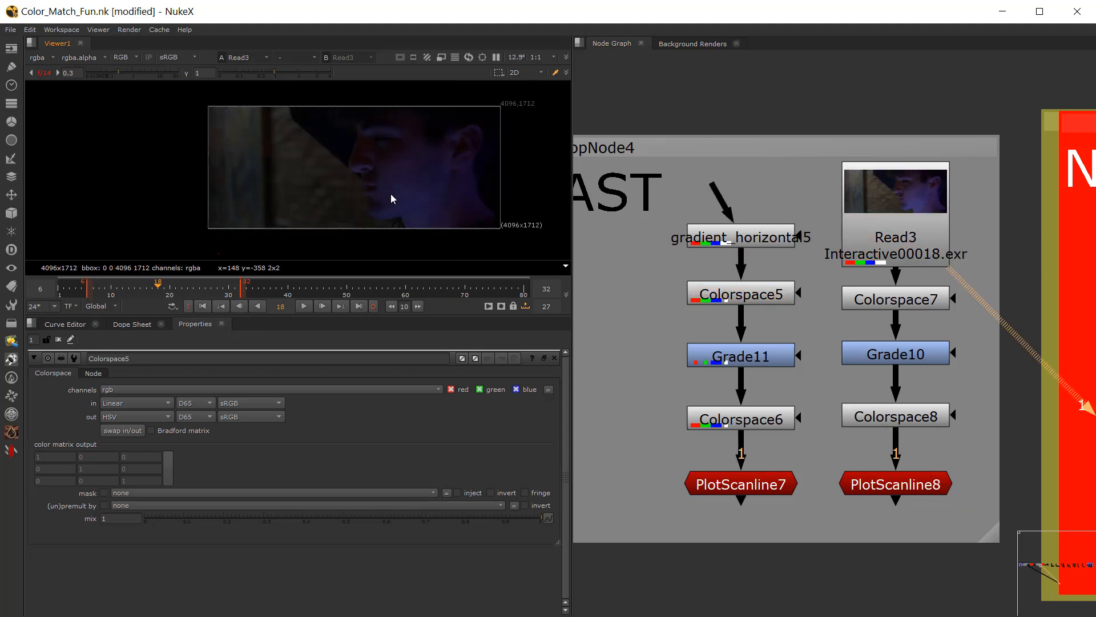
pyautogui.moveTo(184, 292); pyautogui.dragTo(218, 296)
pyautogui.moveTo(949, 273); pyautogui.dragTo(866, 258, button='middle')
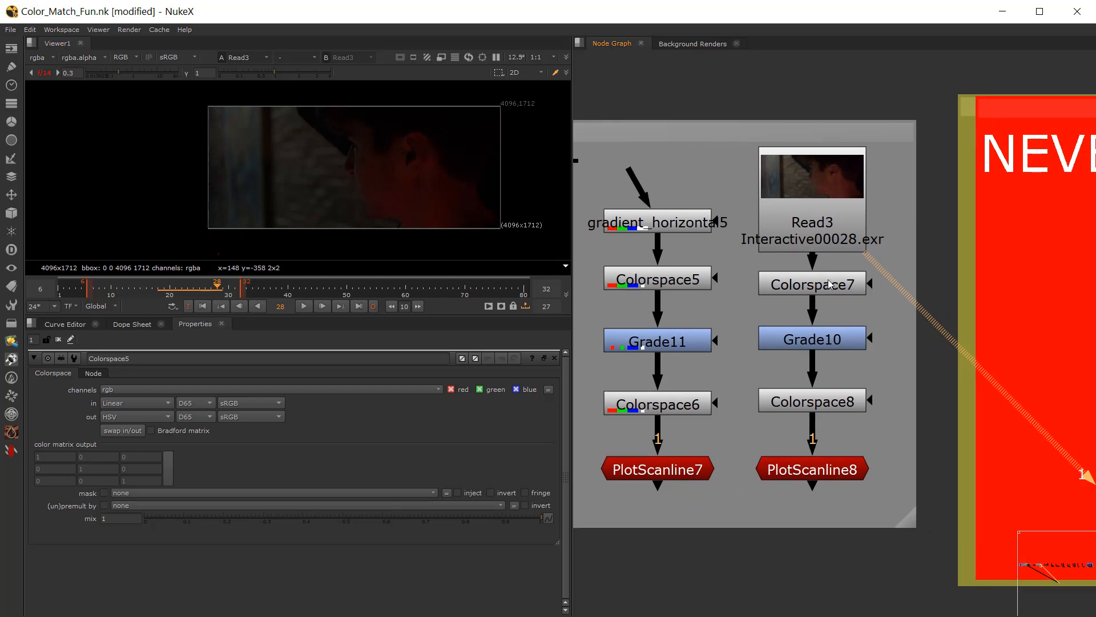
# Step: View the Colorspace7 output of the Read3 footage, followed by the Grade10 output
pyautogui.click(825, 286)
pyautogui.press('1')
pyautogui.click(807, 337)
pyautogui.press('1')
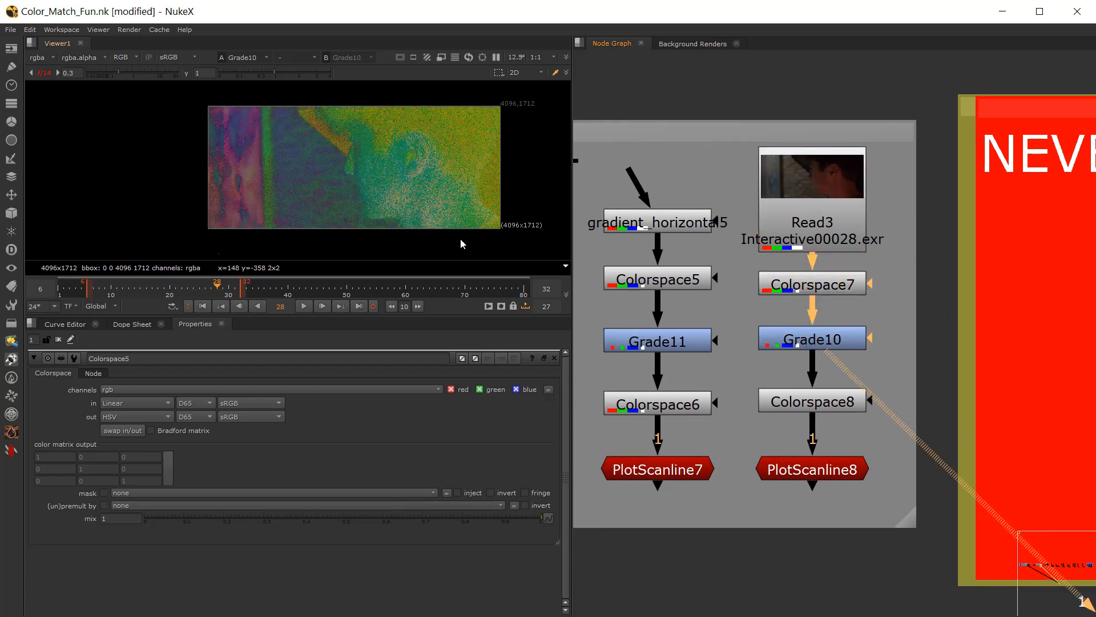
# Step: Examine the hue, saturation and value of Grade10's output through its separate red, green and blue channels
pyautogui.press('r')
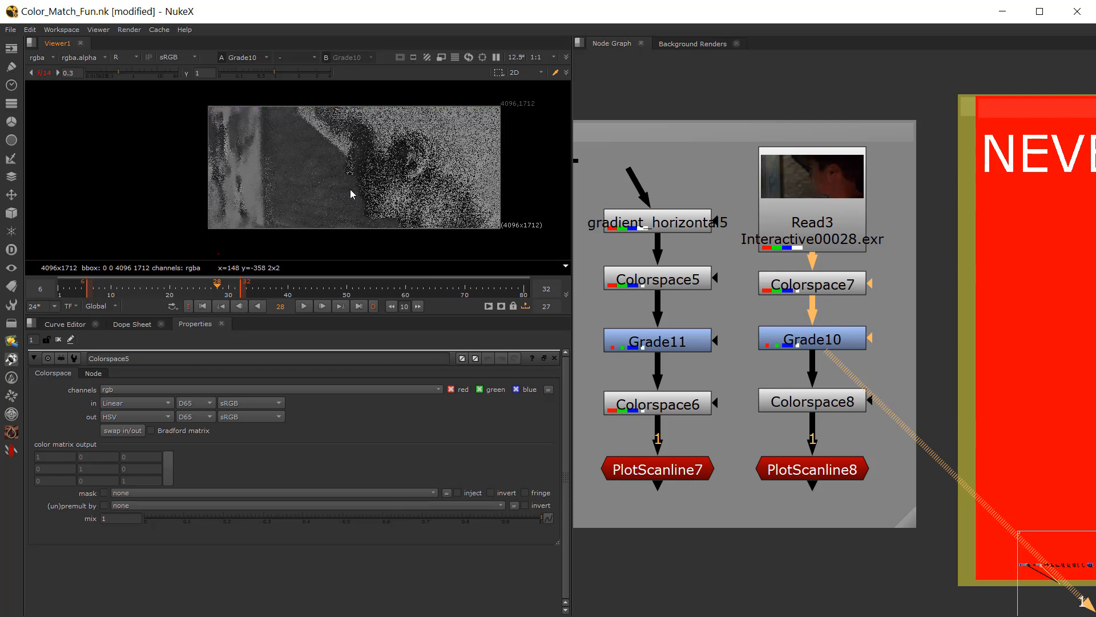
pyautogui.press('r')
pyautogui.press('g')
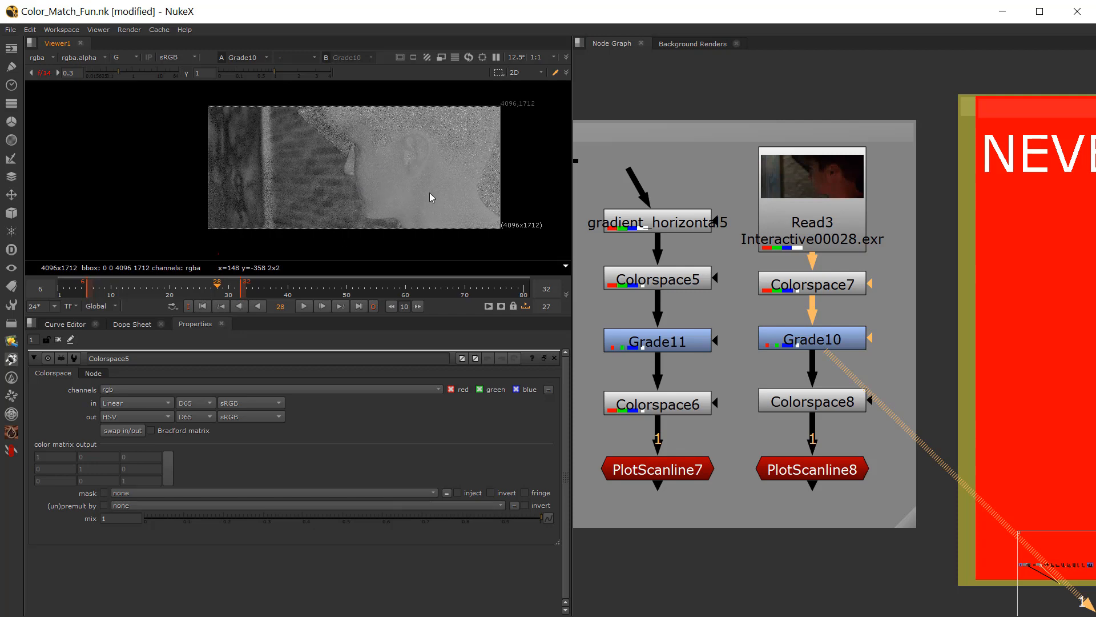
pyautogui.press('g')
pyautogui.press('g')
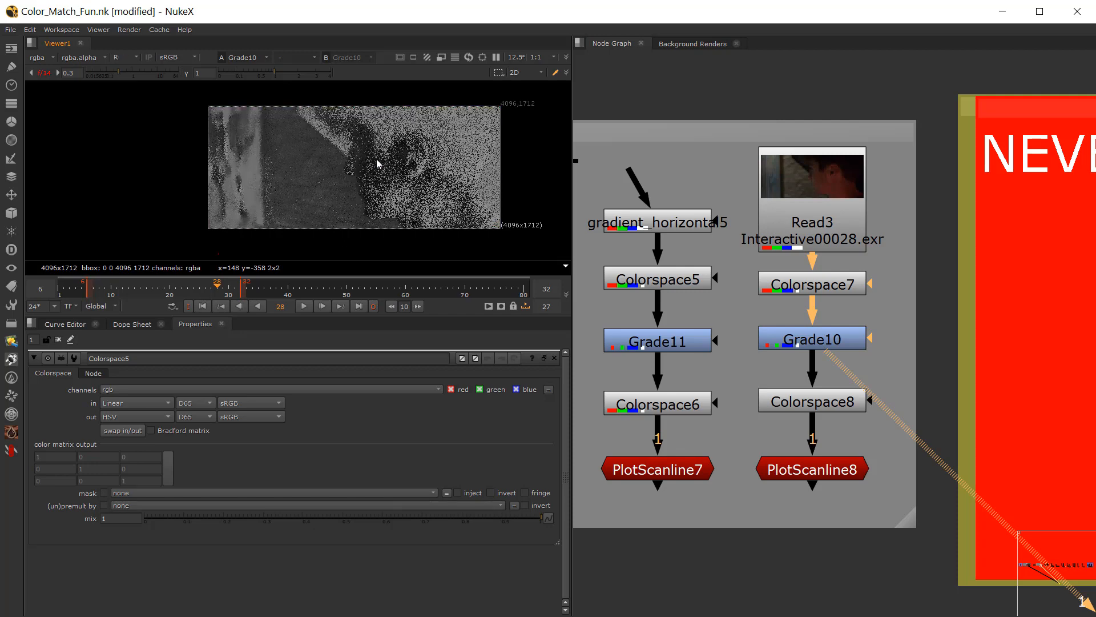
pyautogui.press('g')
pyautogui.press('b')
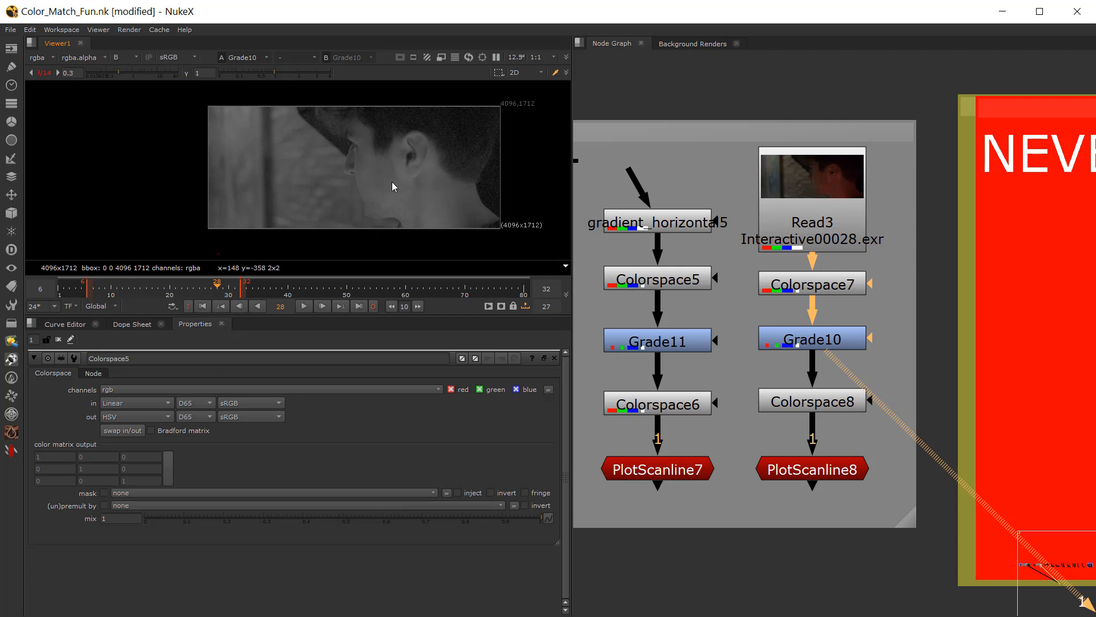
pyautogui.press('b')
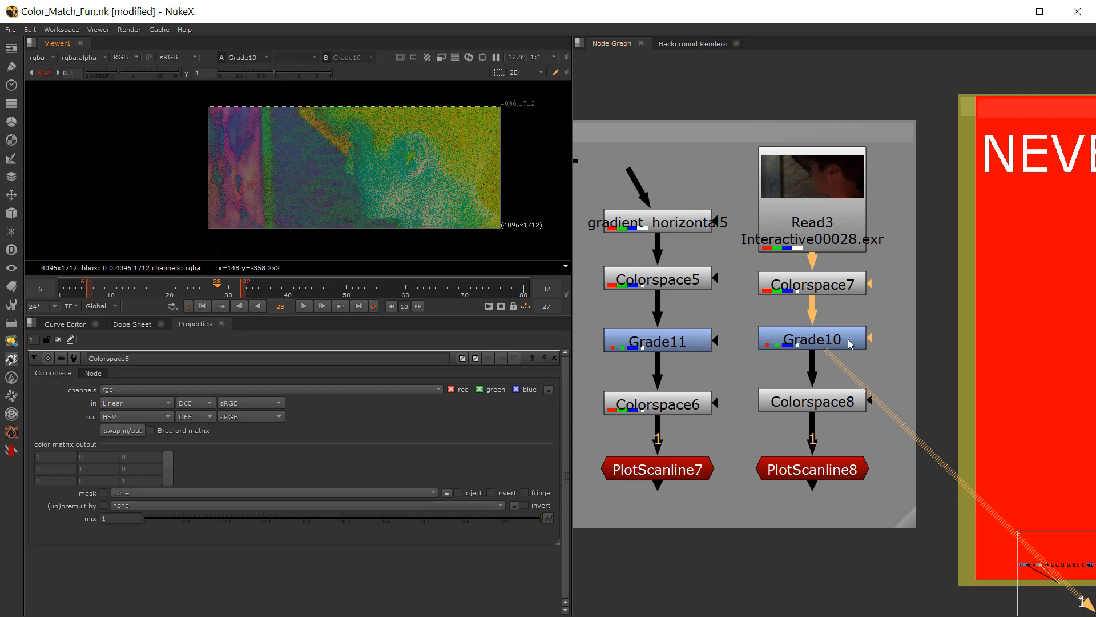
# Step: View PlotScanline8, reset the viewer gain to 1, and open Grade10's settings
pyautogui.click(810, 472)
pyautogui.press('1')
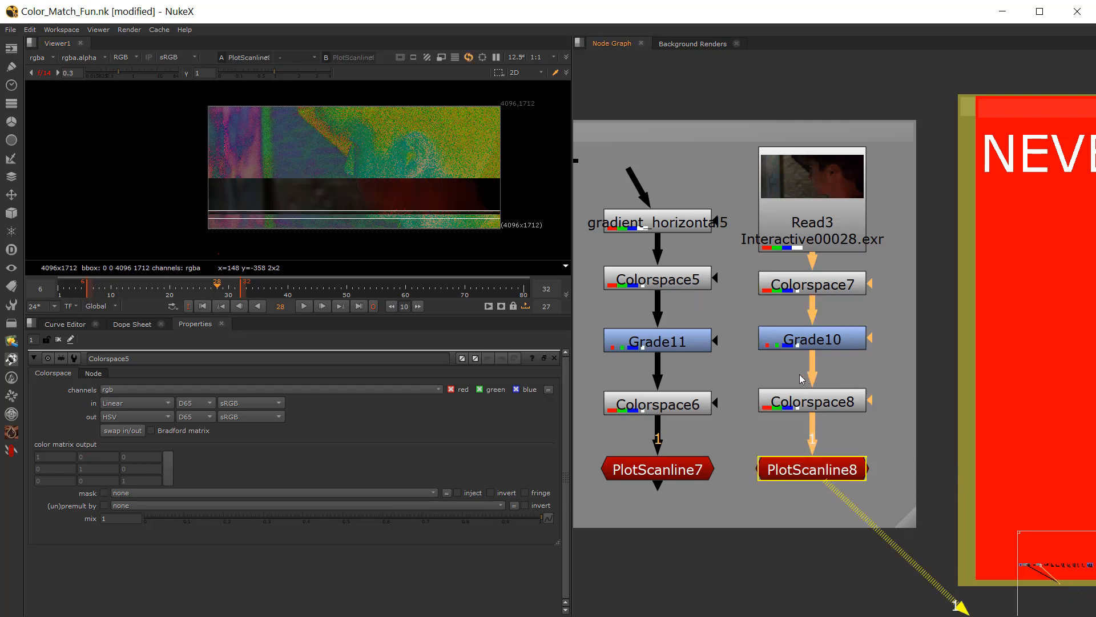
pyautogui.click(45, 74)
pyautogui.doubleClick(831, 346)
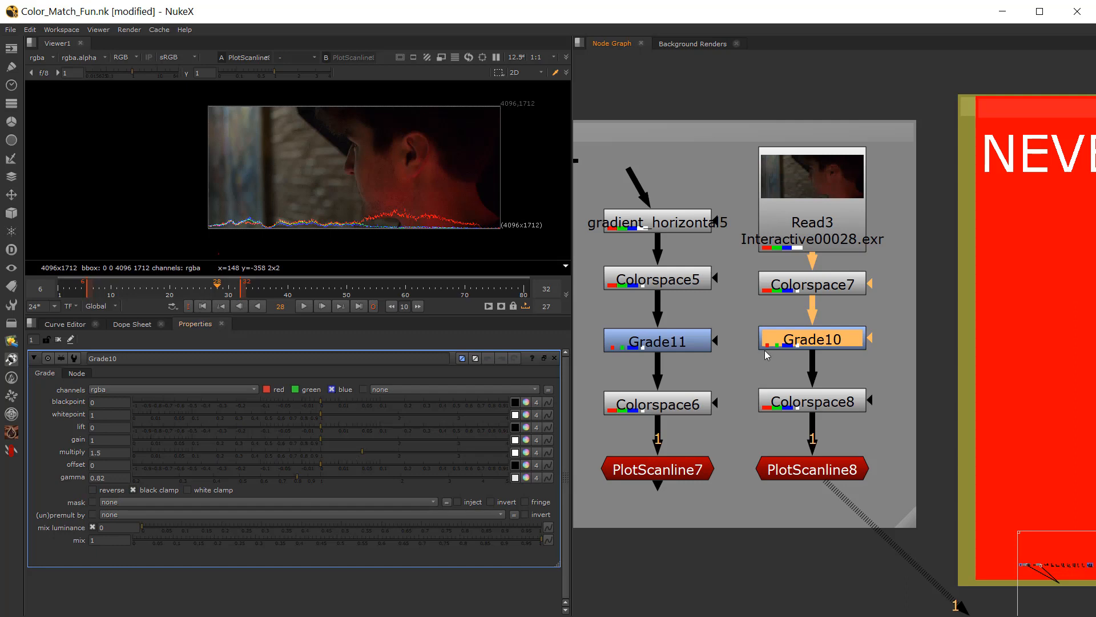
# Step: Check Grade10's blue channel with the node disabled, re-enable it, and return to the full RGB view of PlotScanline8
pyautogui.keyDown('ctrl'); pyautogui.keyDown('shift'); pyautogui.click(790, 338); pyautogui.keyUp('shift'); pyautogui.keyUp('ctrl')
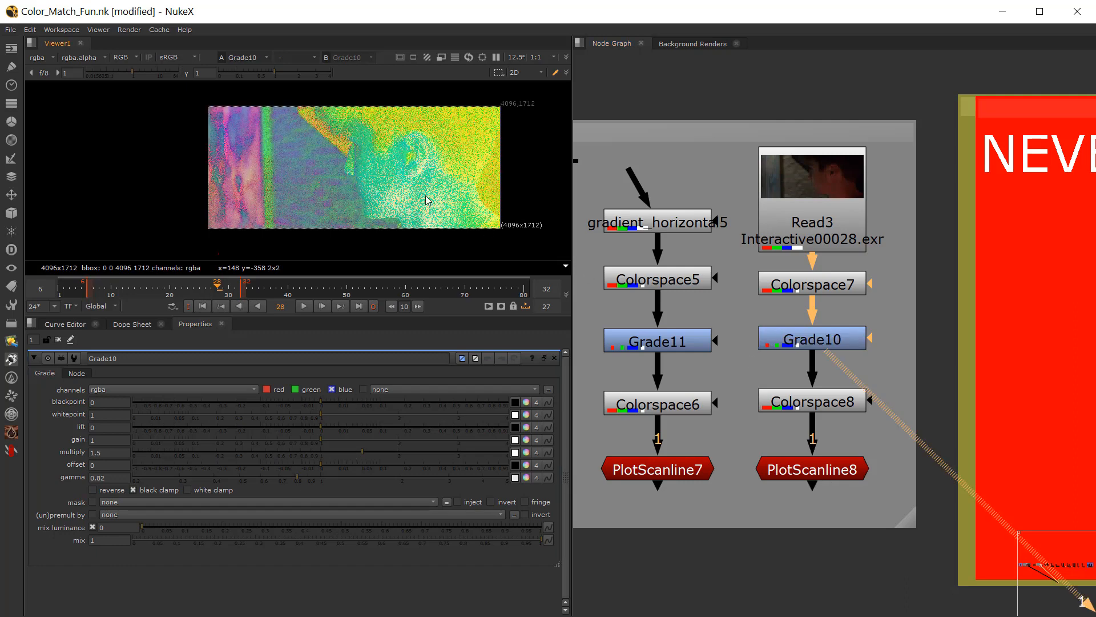
pyautogui.press('b')
pyautogui.click(816, 341)
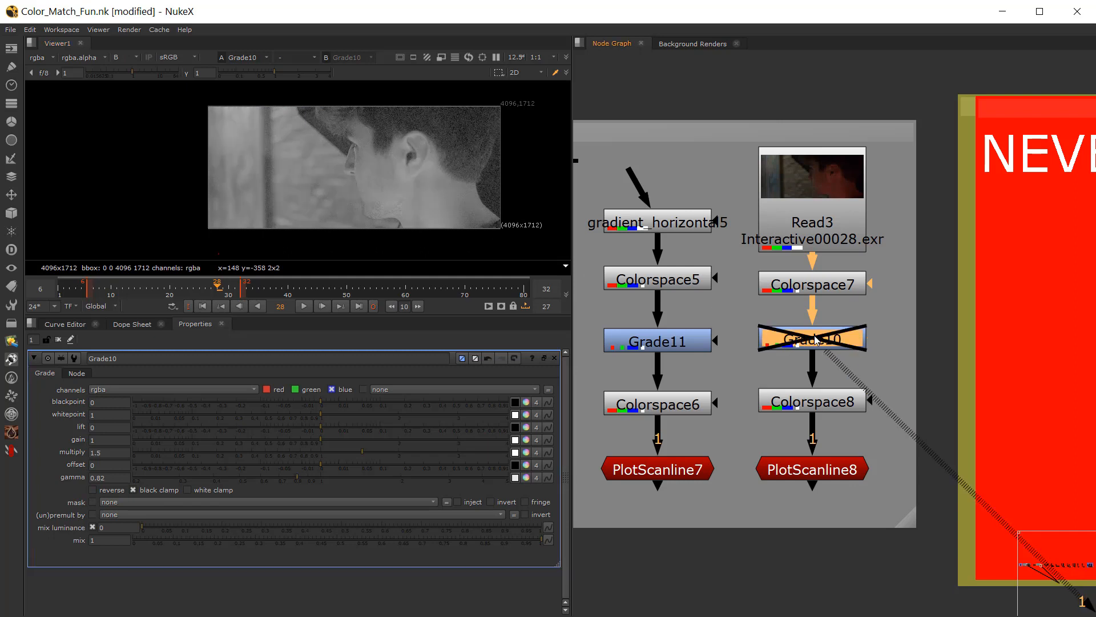
pyautogui.press('d')
pyautogui.keyDown('ctrl'); pyautogui.keyDown('shift'); pyautogui.click(811, 470); pyautogui.keyUp('shift'); pyautogui.keyUp('ctrl')
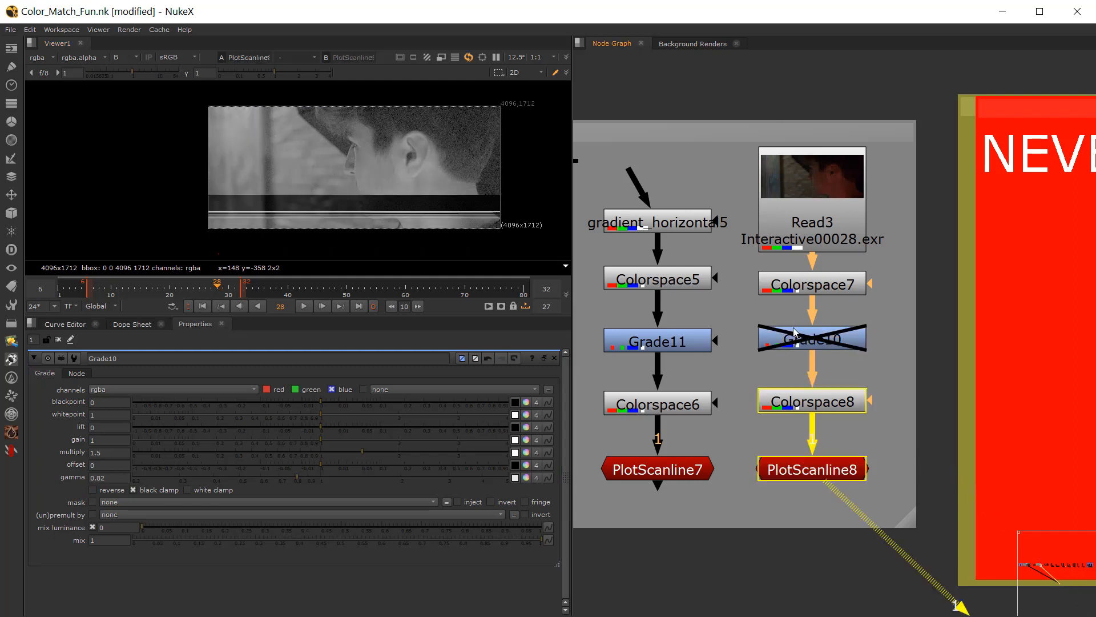
pyautogui.click(805, 334)
pyautogui.press('d')
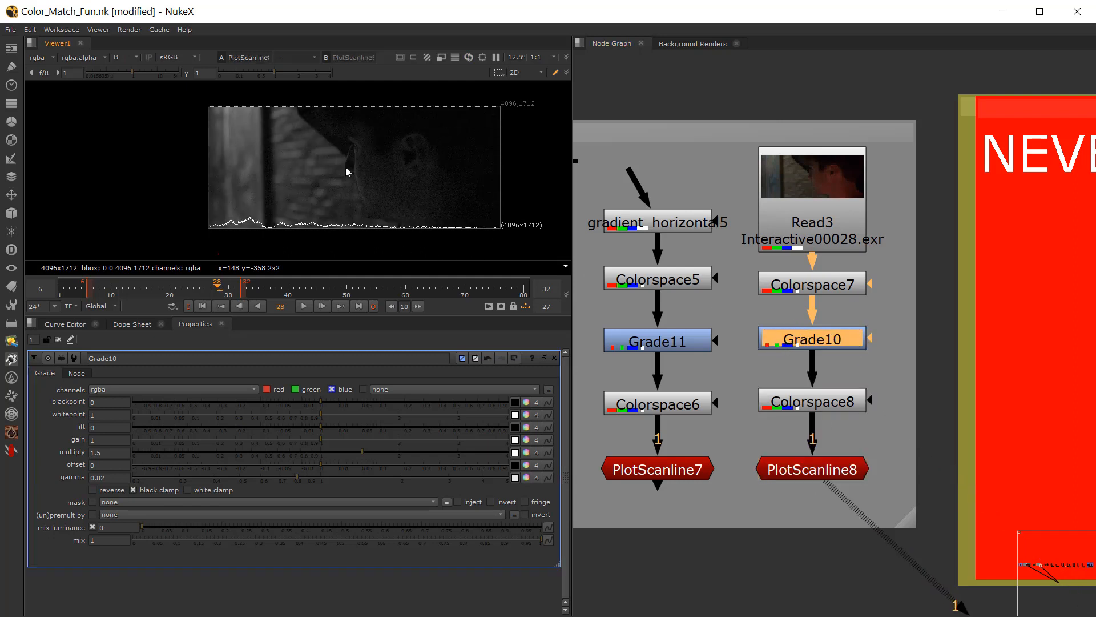
pyautogui.press('b')
# Step: Compare the Read3 footage and its scanline plot repeatedly with Grade10 disabled and enabled
pyautogui.press('d')
pyautogui.press('d')
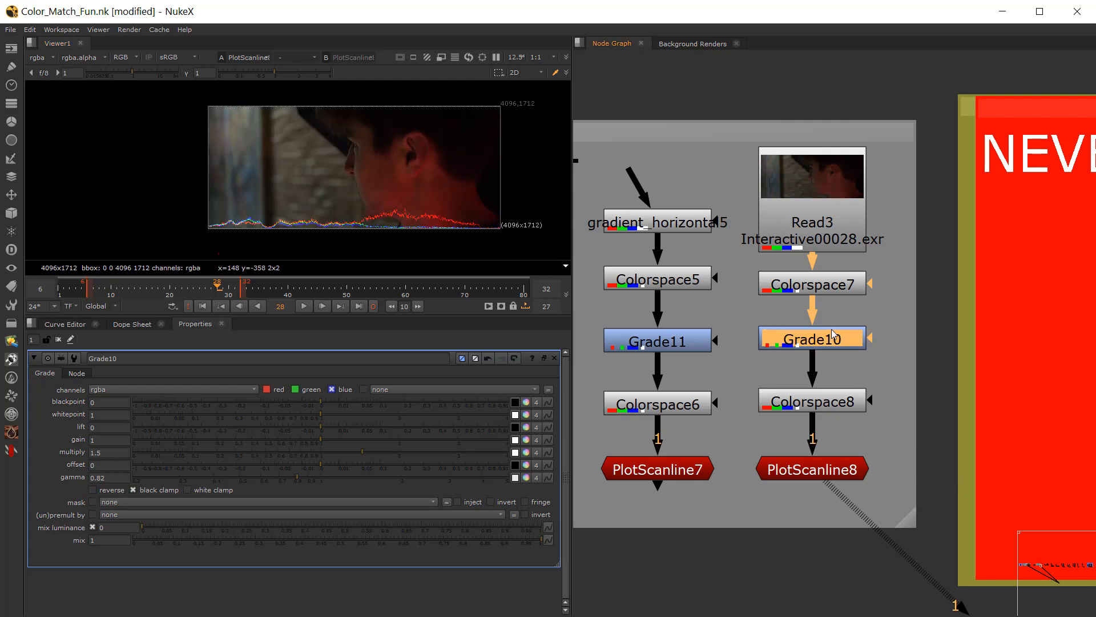
pyautogui.press('d')
pyautogui.press('d')
pyautogui.press('d')
pyautogui.press('d')
pyautogui.press('d')
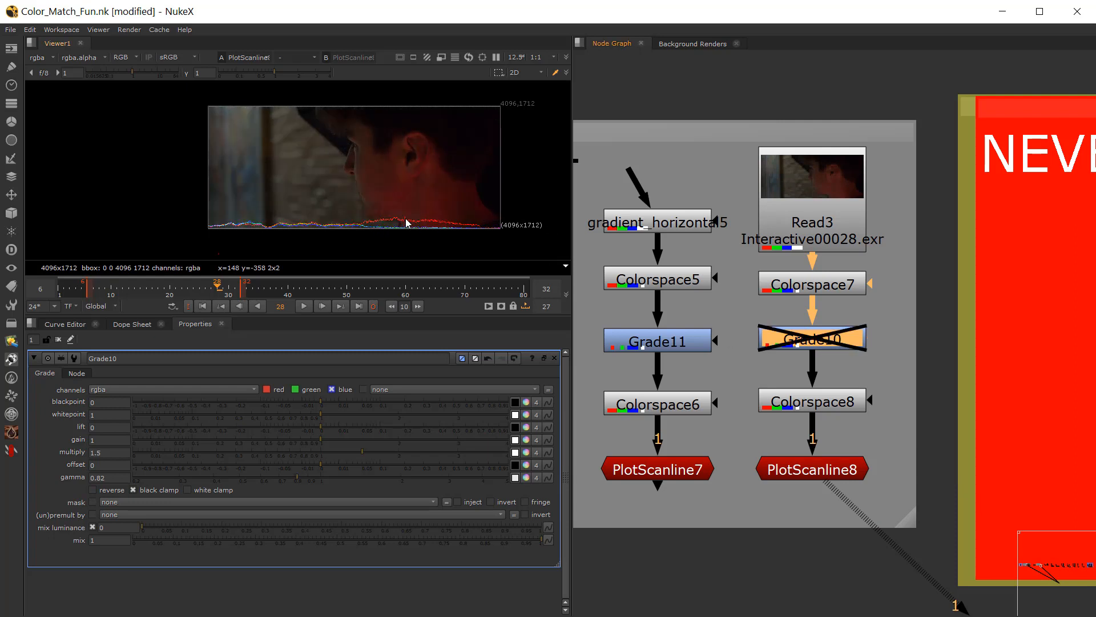
pyautogui.press('d')
pyautogui.press('d')
pyautogui.press('d')
pyautogui.press('d')
pyautogui.press('d')
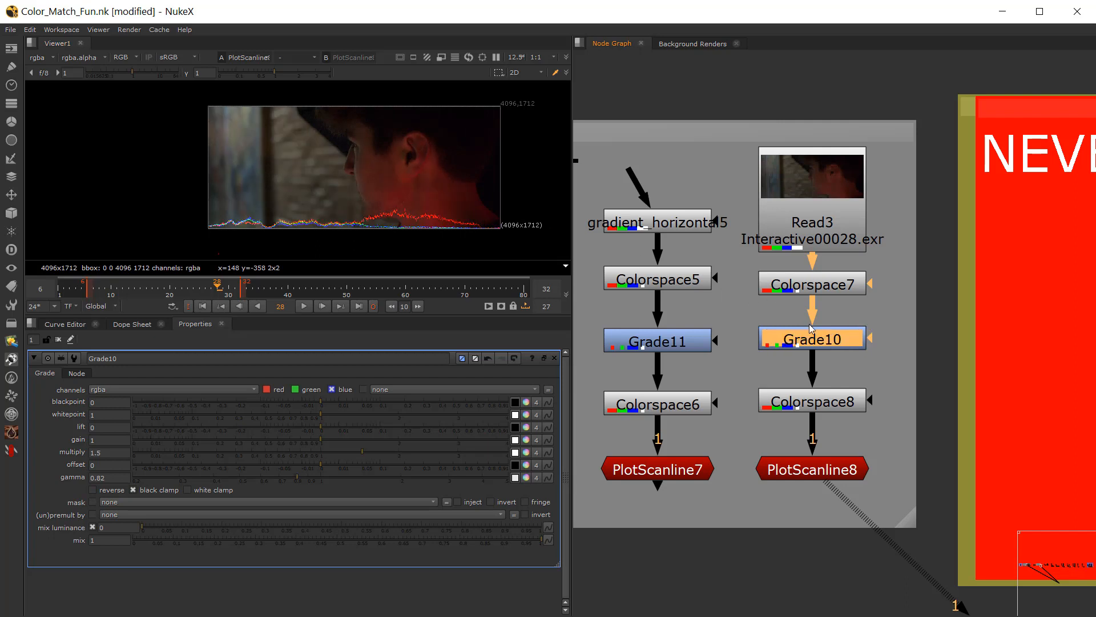
# Step: Set Grade10's multiply to 1.14 and its gamma to 0.99
pyautogui.click(334, 451)
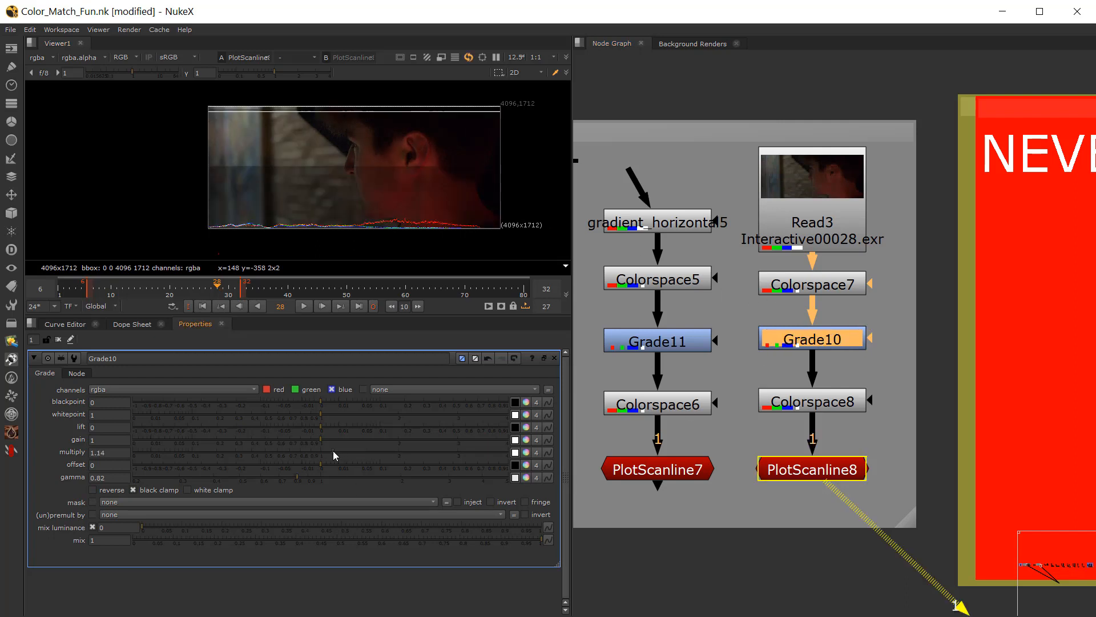
pyautogui.moveTo(308, 477)
pyautogui.mouseDown()
pyautogui.moveTo(320, 478)
pyautogui.moveTo(306, 476)
pyautogui.mouseUp()
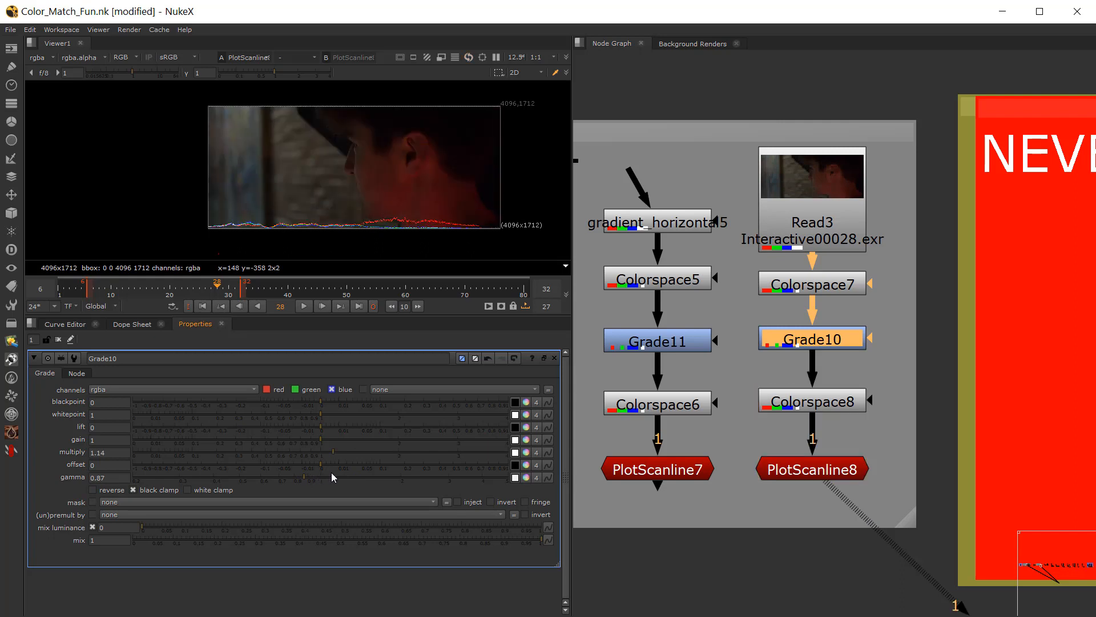
pyautogui.click(318, 478)
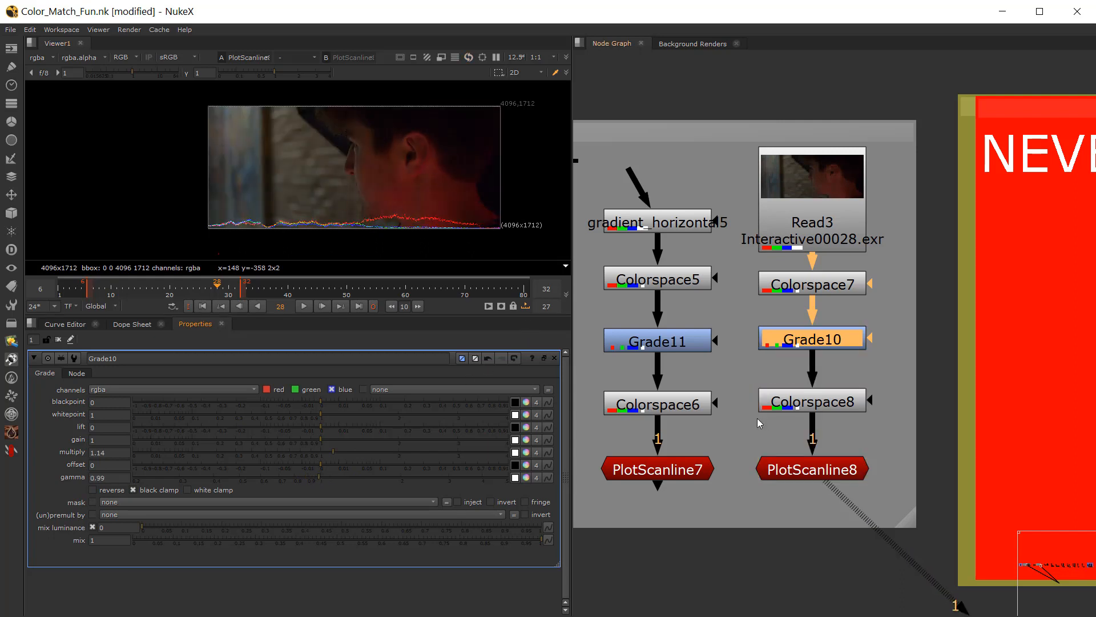
# Step: Compare the Read3 footage and scanline plot with Grade10 repeatedly disabled and re-enabled at the milder settings
pyautogui.press('d')
pyautogui.press('d')
pyautogui.press('d')
pyautogui.press('d')
pyautogui.press('d')
pyautogui.press('d')
pyautogui.press('d')
pyautogui.press('d')
# Step: Open ColorCorrect2 in the NEVER USE! backdrop and examine its master, shadows, midtones and highlights controls
pyautogui.scroll(-5, 685, 341)
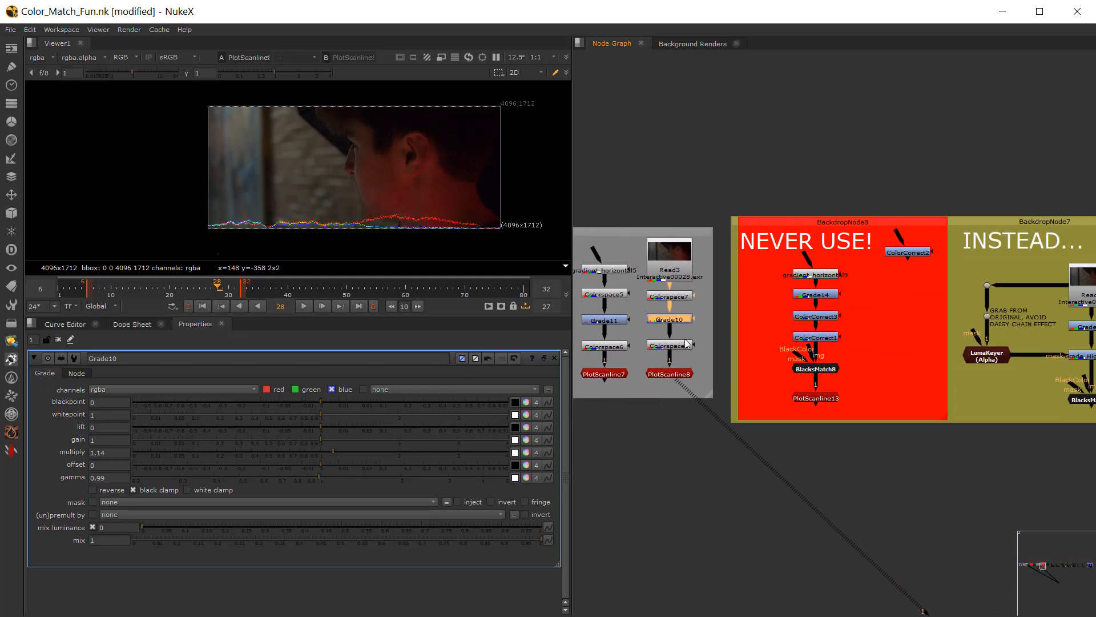
pyautogui.moveTo(779, 360); pyautogui.dragTo(707, 337, button='middle')
pyautogui.scroll(2, 756, 314)
pyautogui.scroll(-4, 788, 313)
pyautogui.moveTo(788, 313); pyautogui.dragTo(704, 310, button='middle')
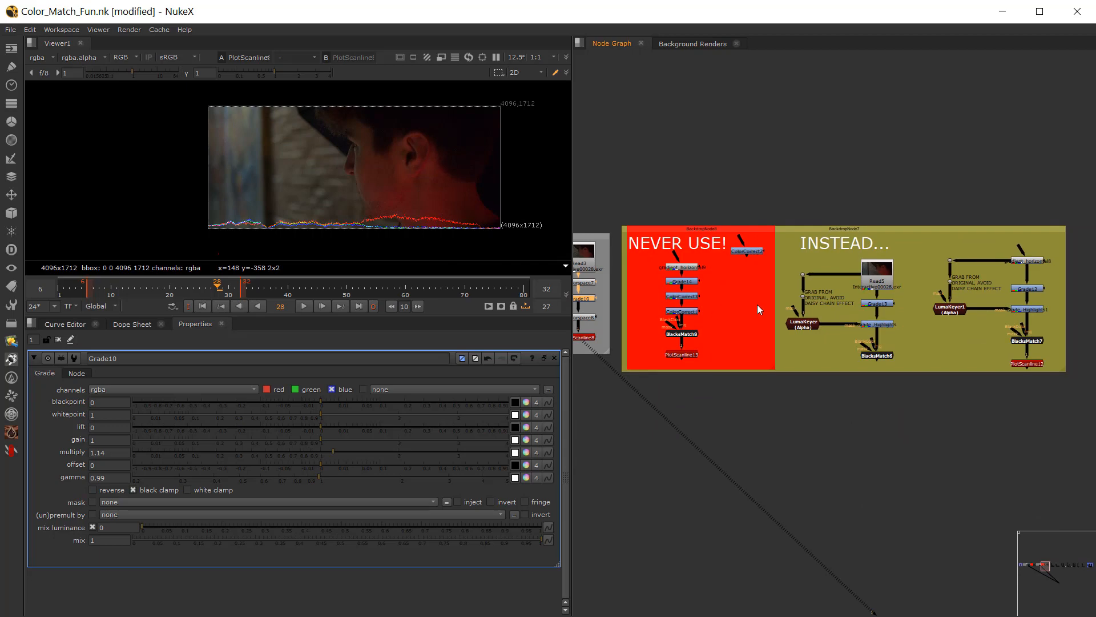
pyautogui.scroll(3, 736, 278)
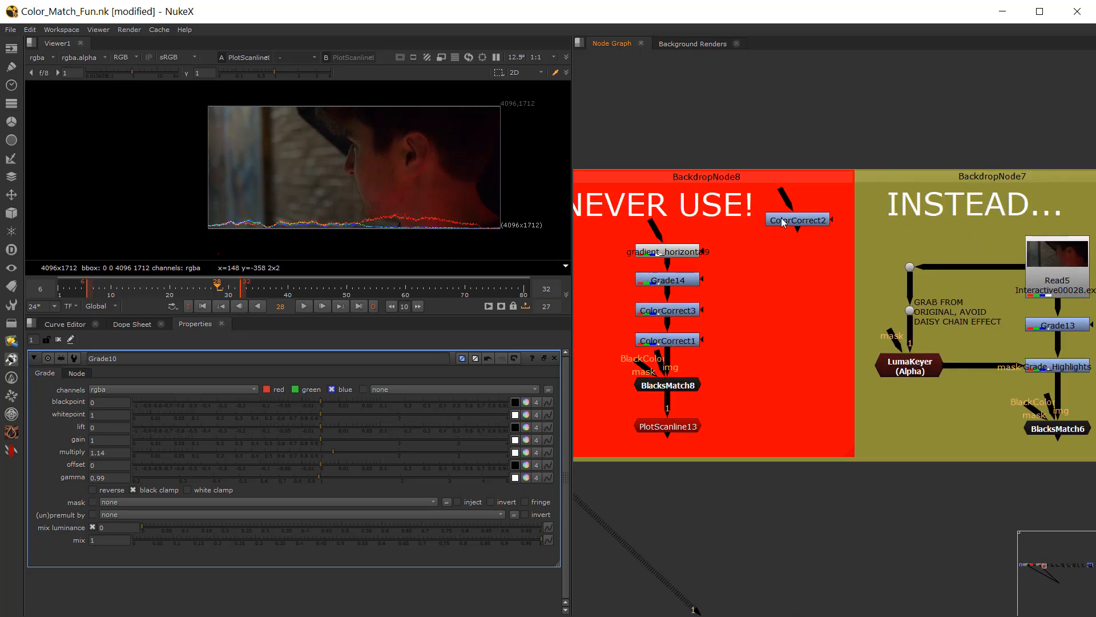
pyautogui.doubleClick(781, 217)
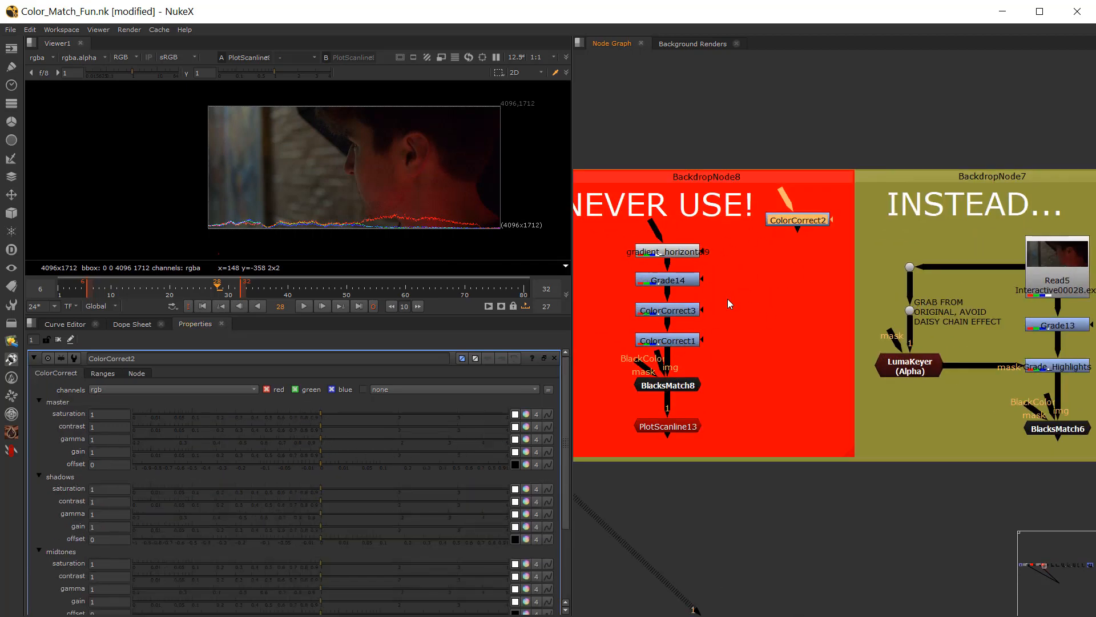
pyautogui.scroll(-1, 727, 299)
pyautogui.scroll(-3, 193, 544)
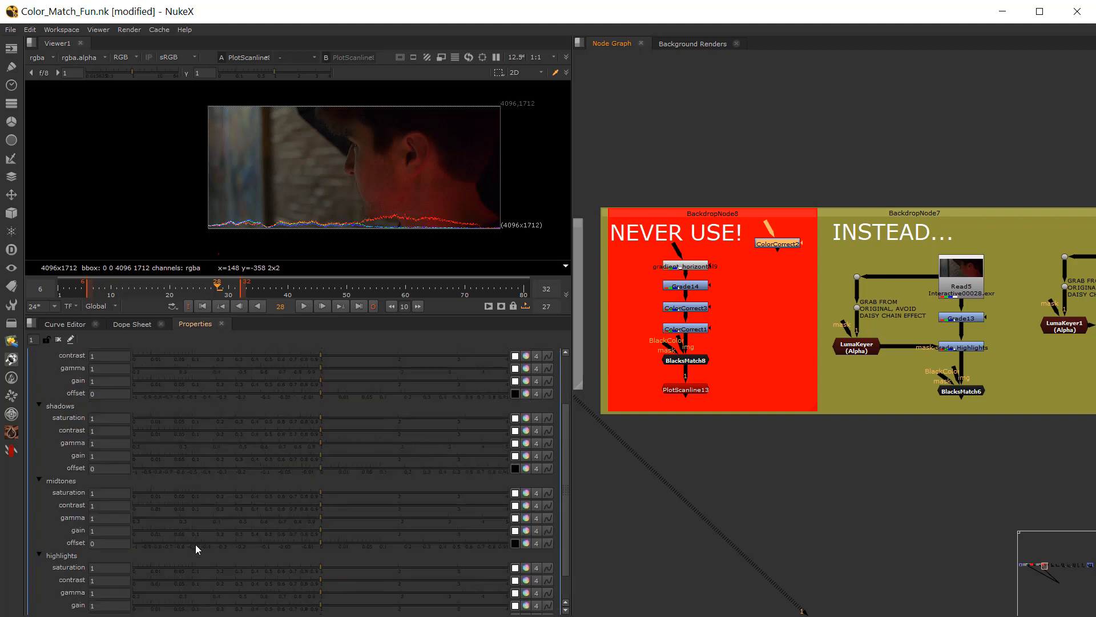
pyautogui.scroll(1, 733, 288)
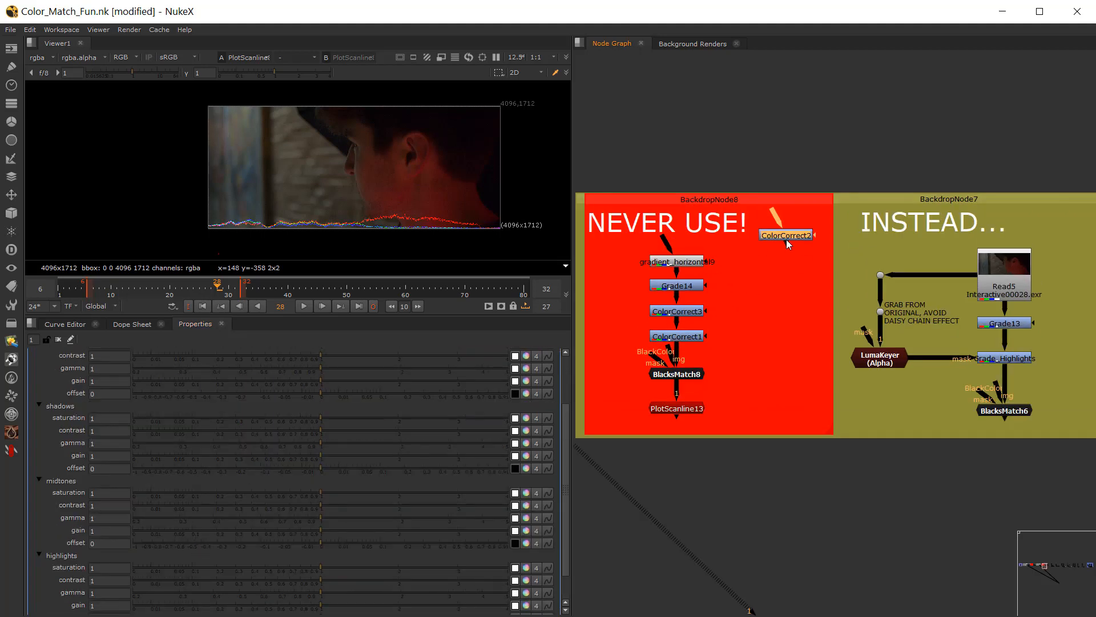
pyautogui.click(755, 265)
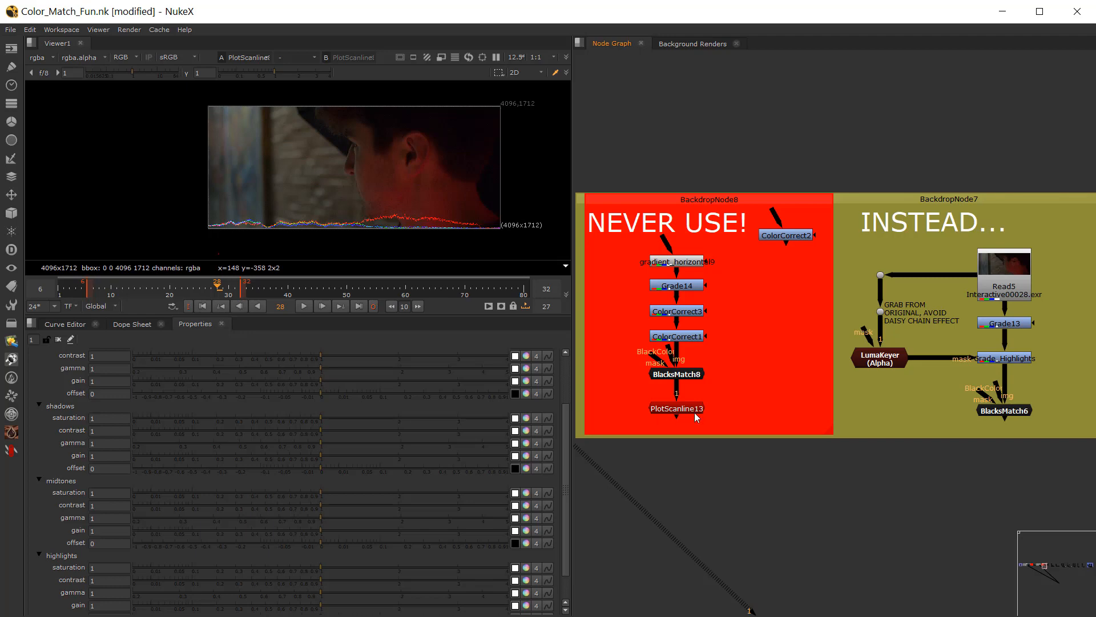
# Step: Open ColorCorrect3 and review its shadow, midtone and highlight range curves, plus its per-range correction settings
pyautogui.scroll(3, 691, 311)
pyautogui.doubleClick(674, 310)
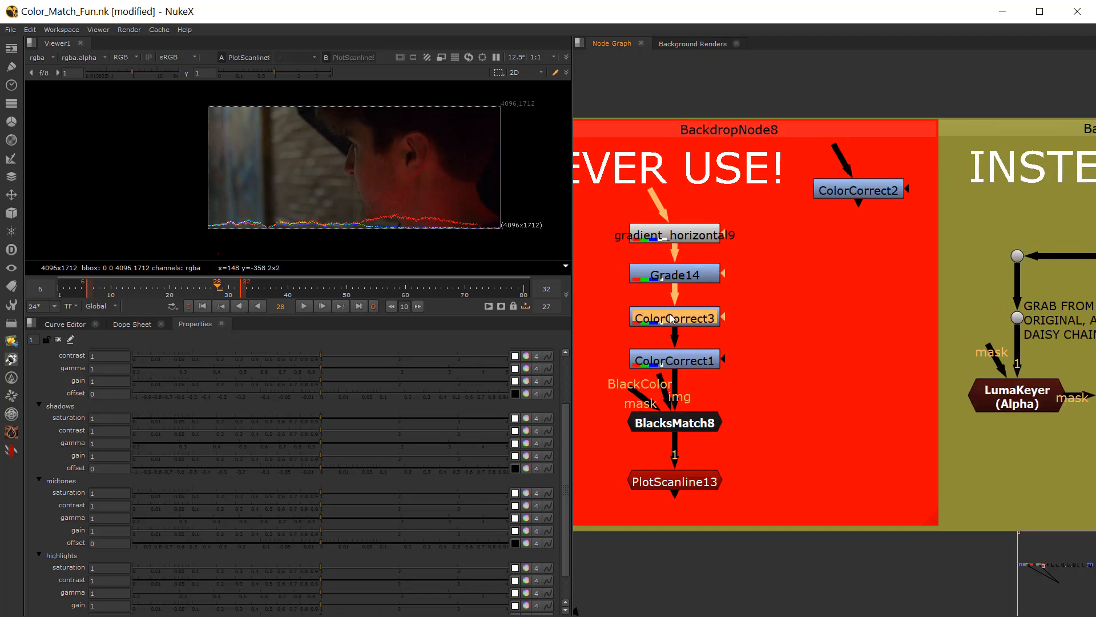
pyautogui.click(104, 373)
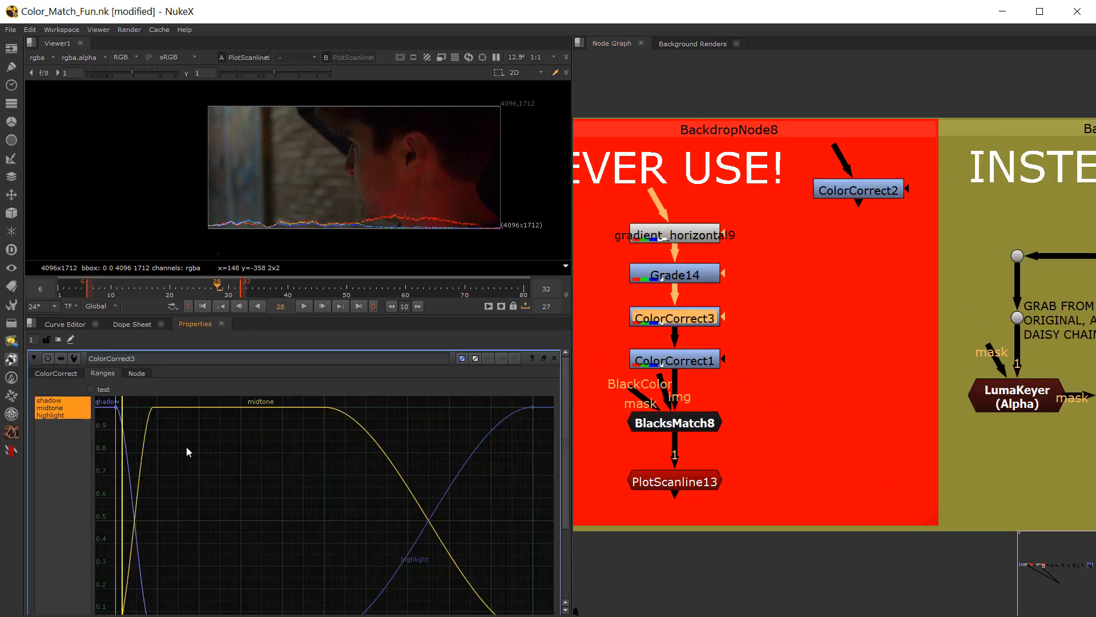
pyautogui.scroll(-3, 200, 457)
pyautogui.scroll(3, 346, 486)
pyautogui.click(56, 373)
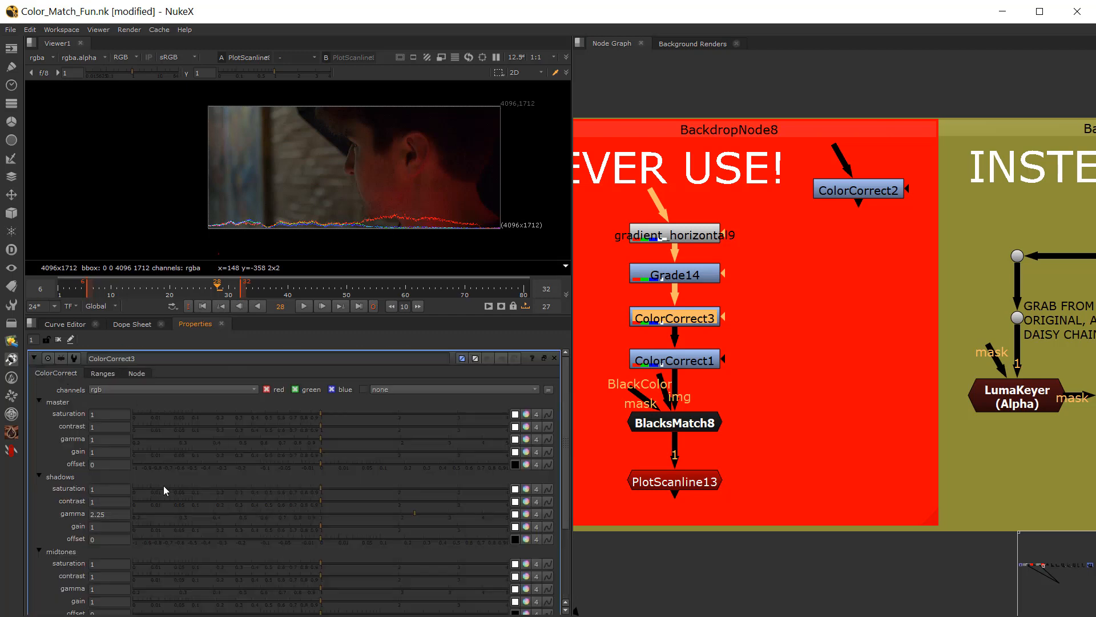
pyautogui.scroll(-3, 162, 491)
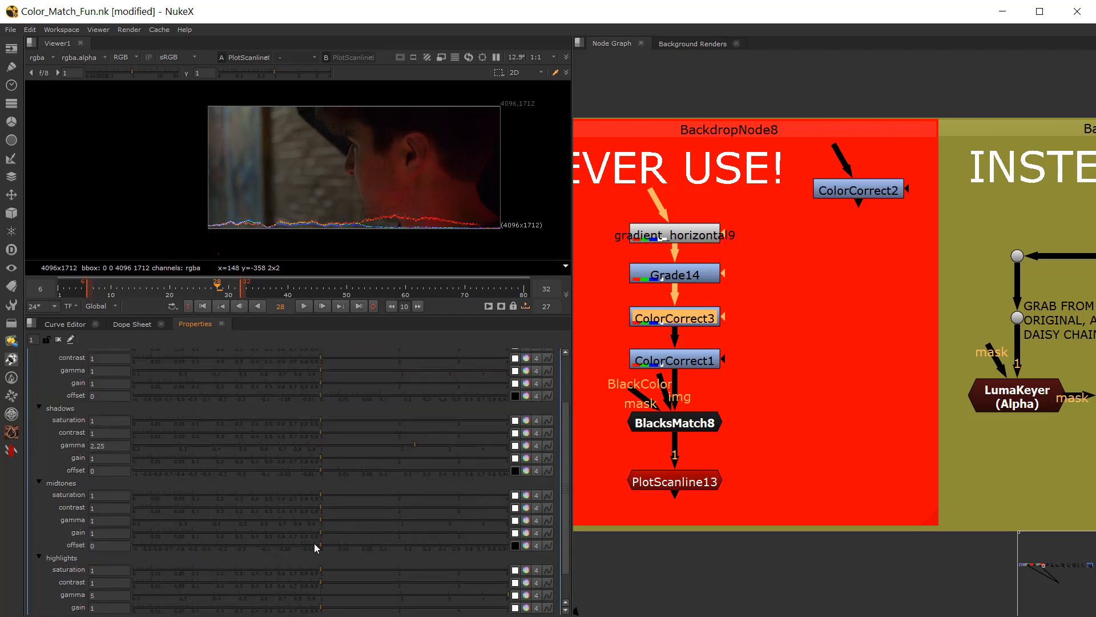
# Step: Check the curve editor and dope sheet for ColorCorrect3's range curves, and return to the node's settings
pyautogui.click(117, 322)
pyautogui.click(81, 324)
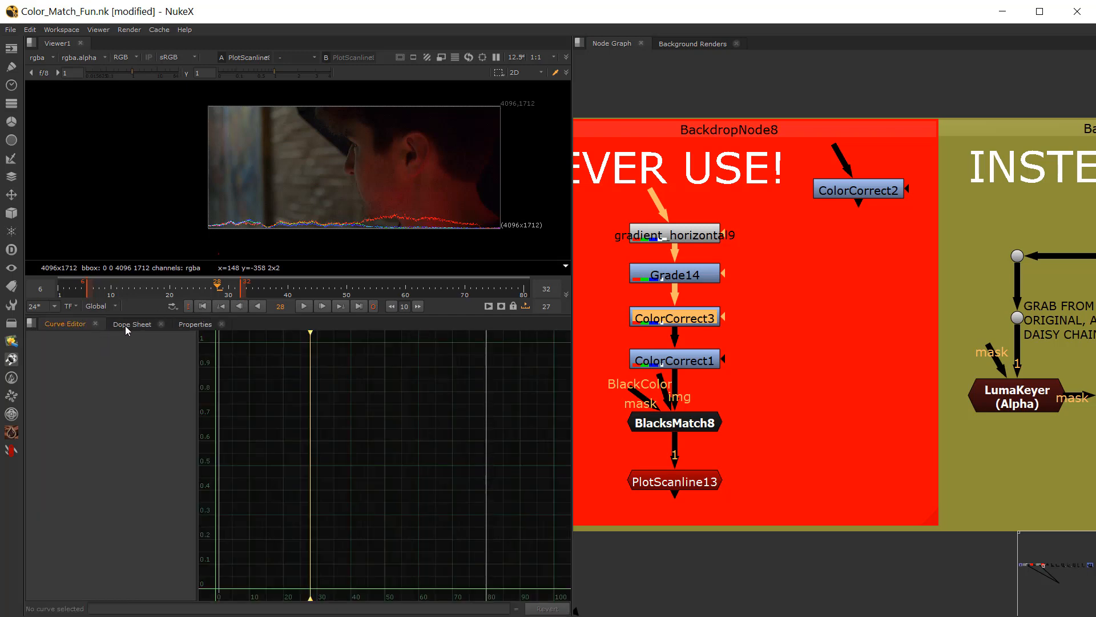
pyautogui.click(126, 325)
pyautogui.click(199, 320)
pyautogui.click(65, 323)
pyautogui.click(196, 324)
# Step: In ColorCorrect3's range curves, move the lower end point of the shadow curve to about x 0.41
pyautogui.click(102, 373)
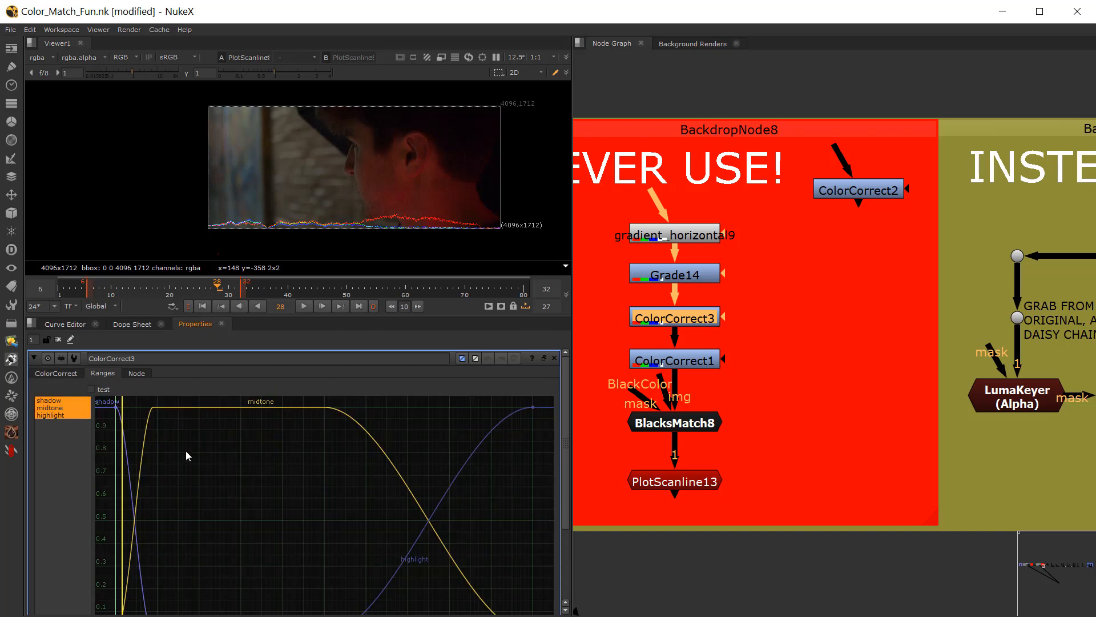
pyautogui.scroll(-3, 135, 457)
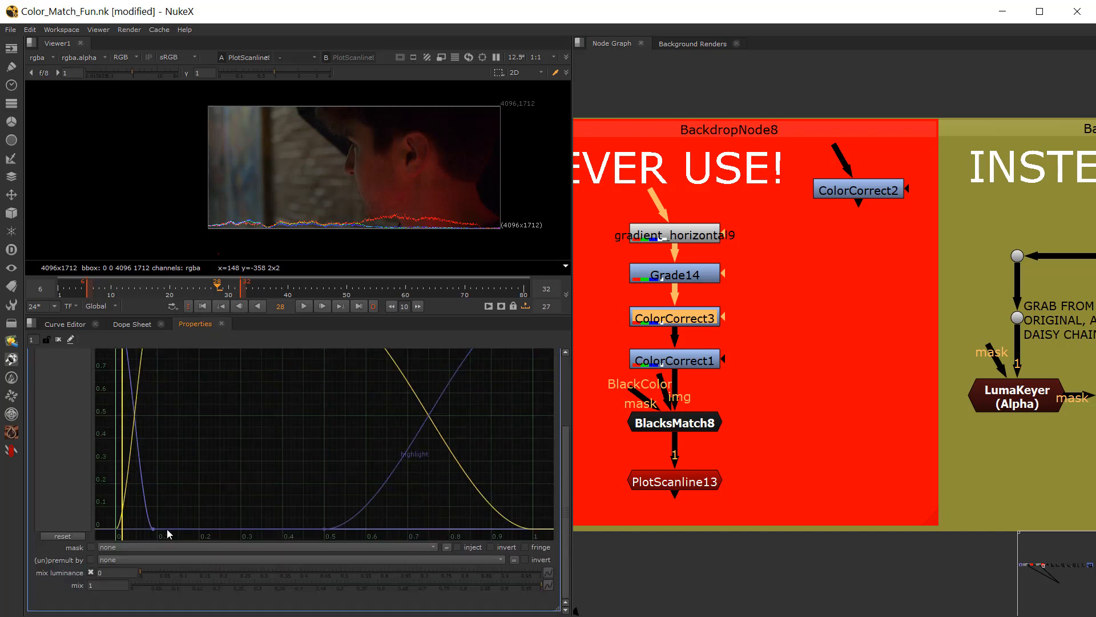
pyautogui.scroll(4, 141, 422)
pyautogui.scroll(-3, 143, 445)
pyautogui.moveTo(104, 516); pyautogui.dragTo(287, 532)
pyautogui.scroll(-2, 303, 465)
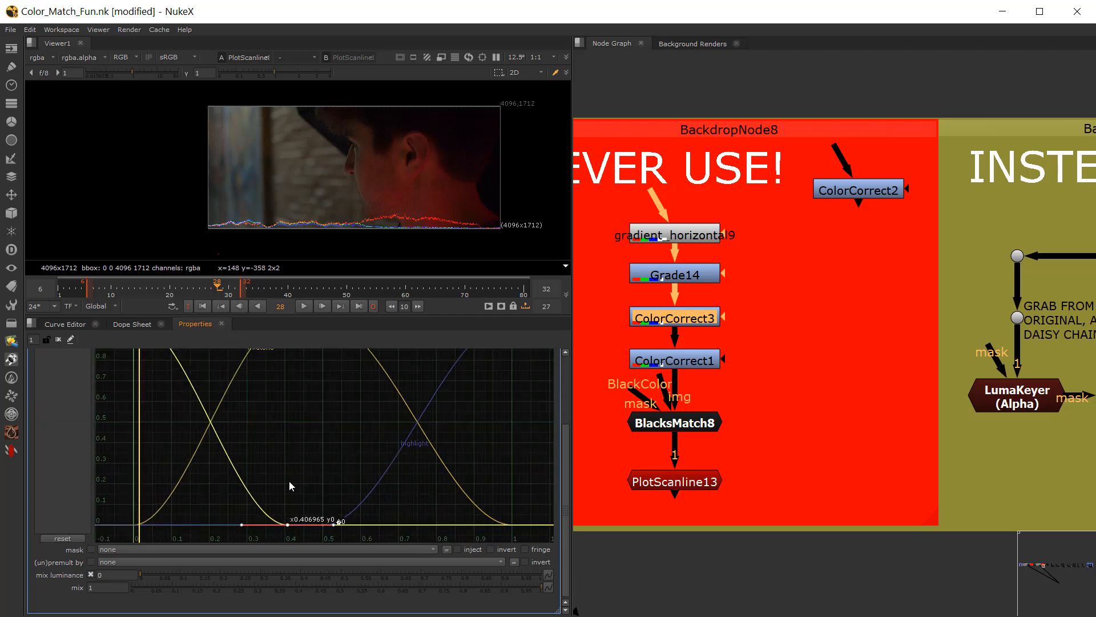
pyautogui.scroll(1, 291, 486)
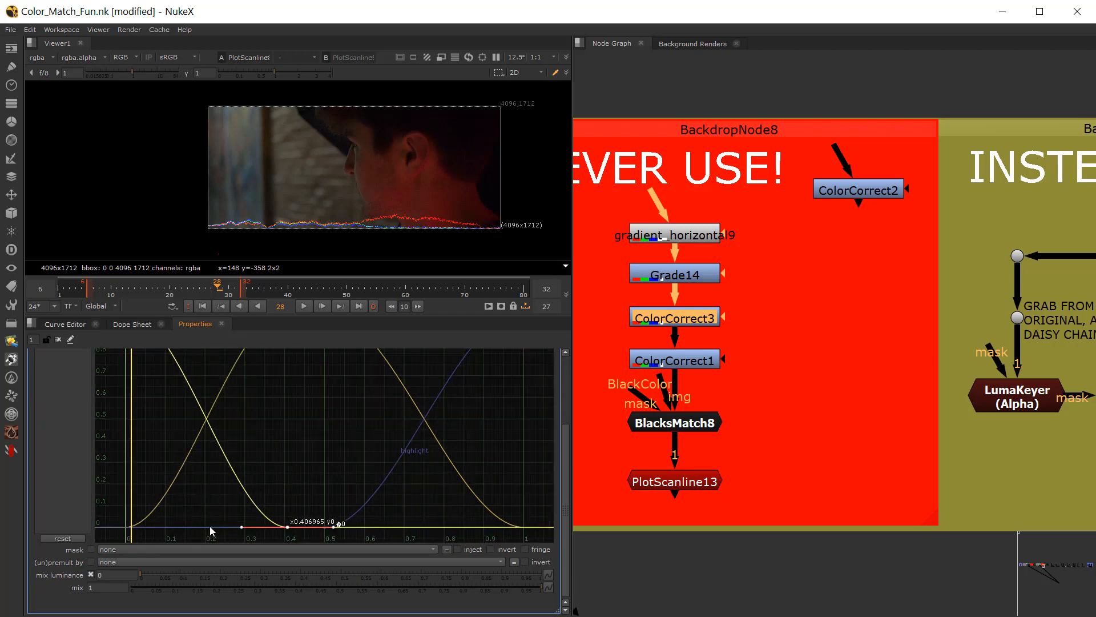
# Step: Move the shadow curve's upper point to about x 0.2 and the highlight curve's upper point to about x 0.77
pyautogui.scroll(1, 337, 434)
pyautogui.scroll(-5, 284, 354)
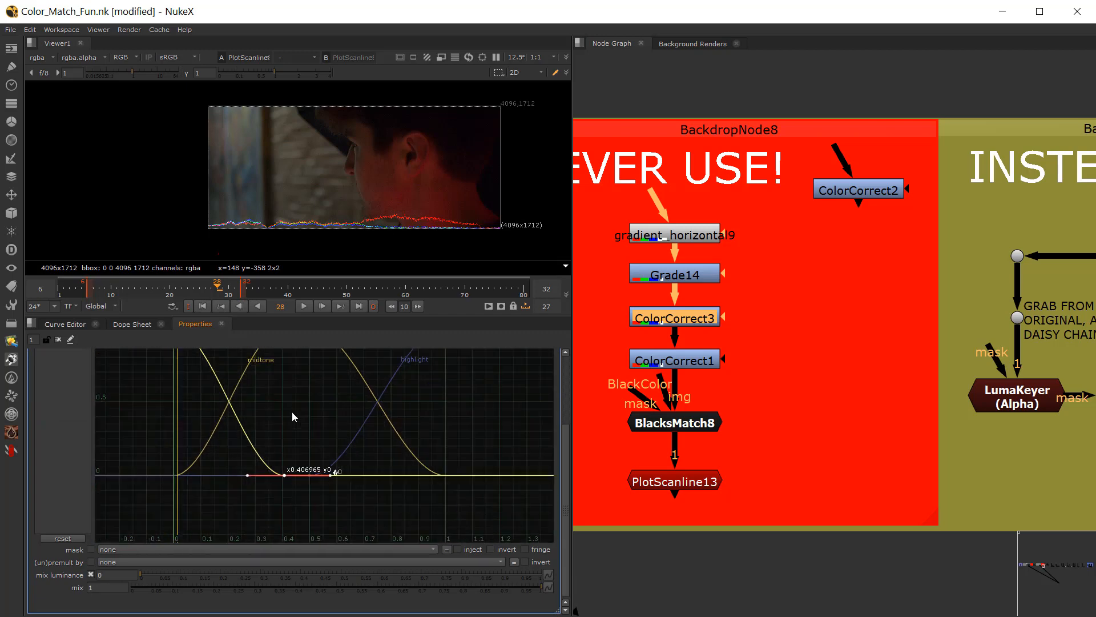
pyautogui.moveTo(292, 412); pyautogui.dragTo(285, 471, button='middle')
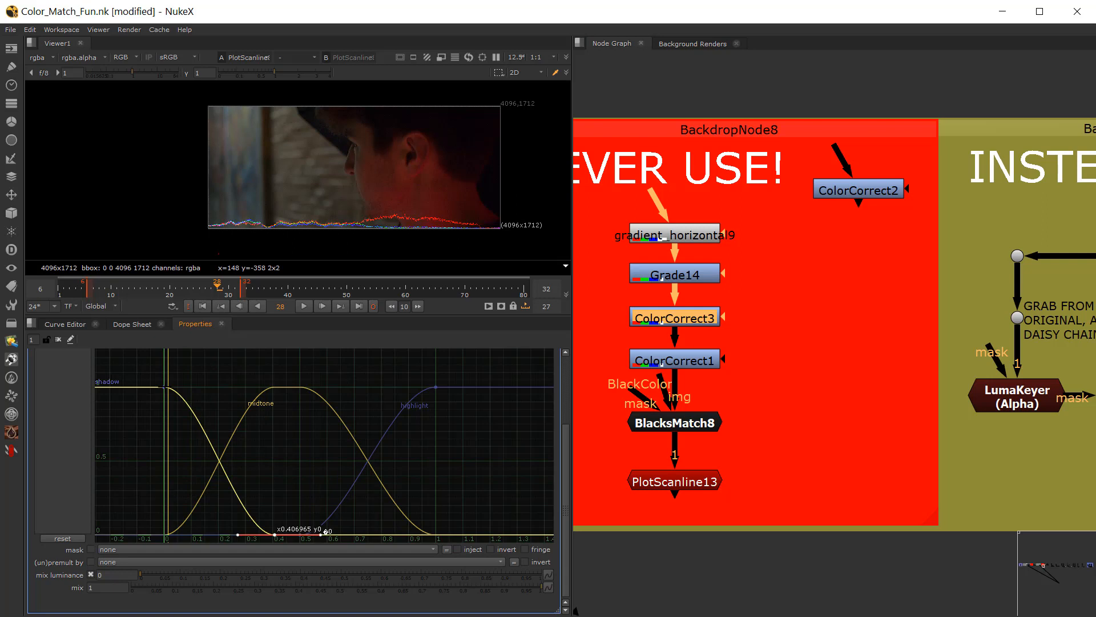
pyautogui.moveTo(165, 387); pyautogui.dragTo(227, 387)
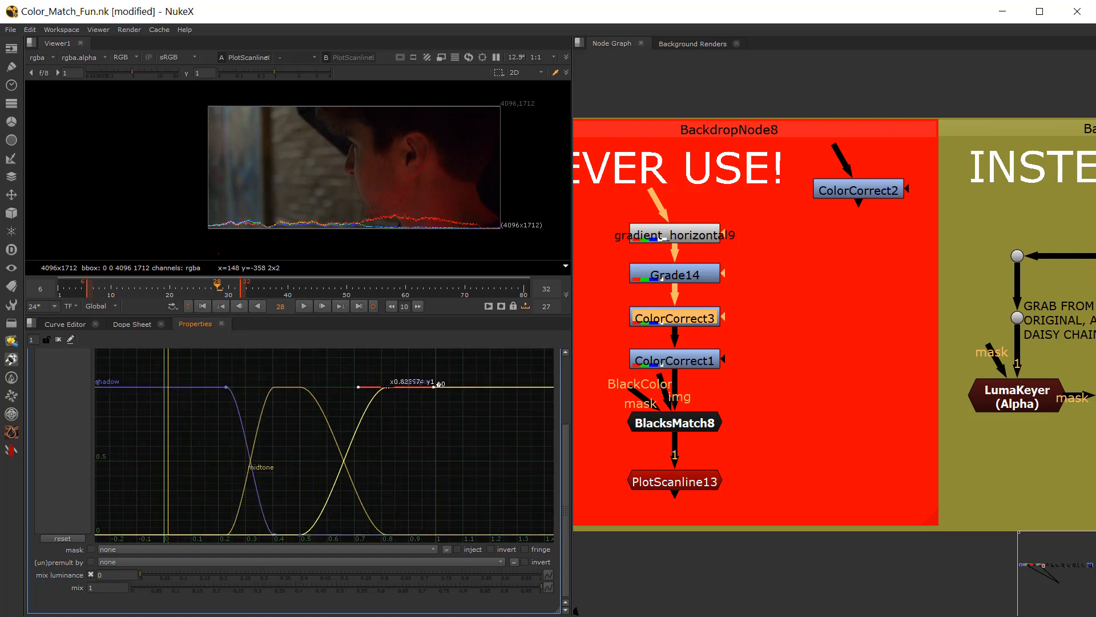
# Step: Check the curve editor and dope sheet again for the edited range curves, and return to ColorCorrect3's settings
pyautogui.click(65, 324)
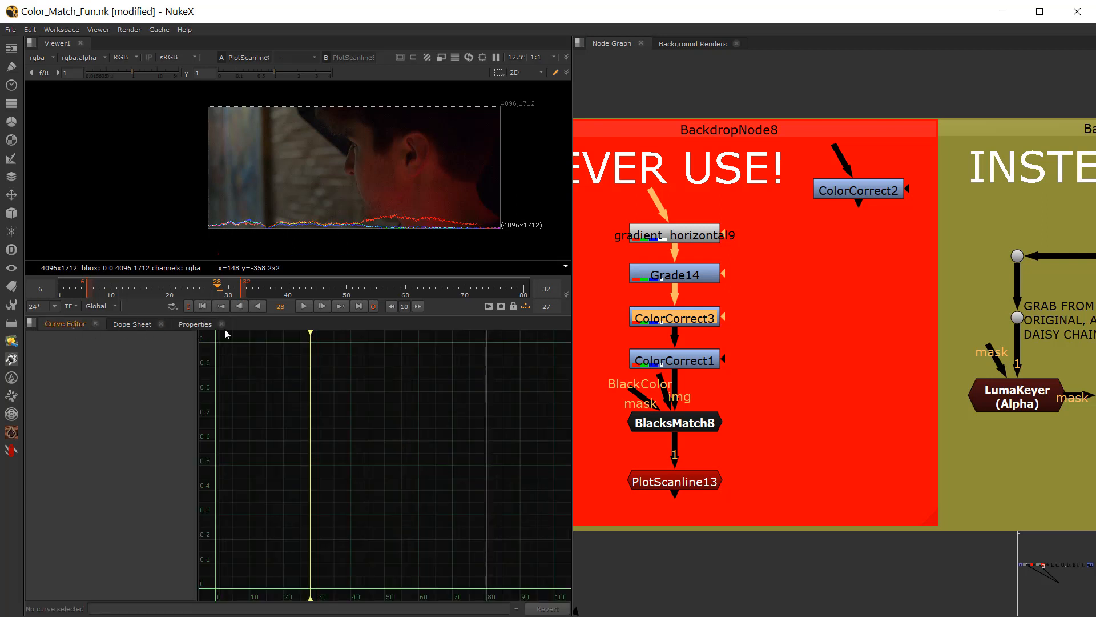
pyautogui.click(195, 323)
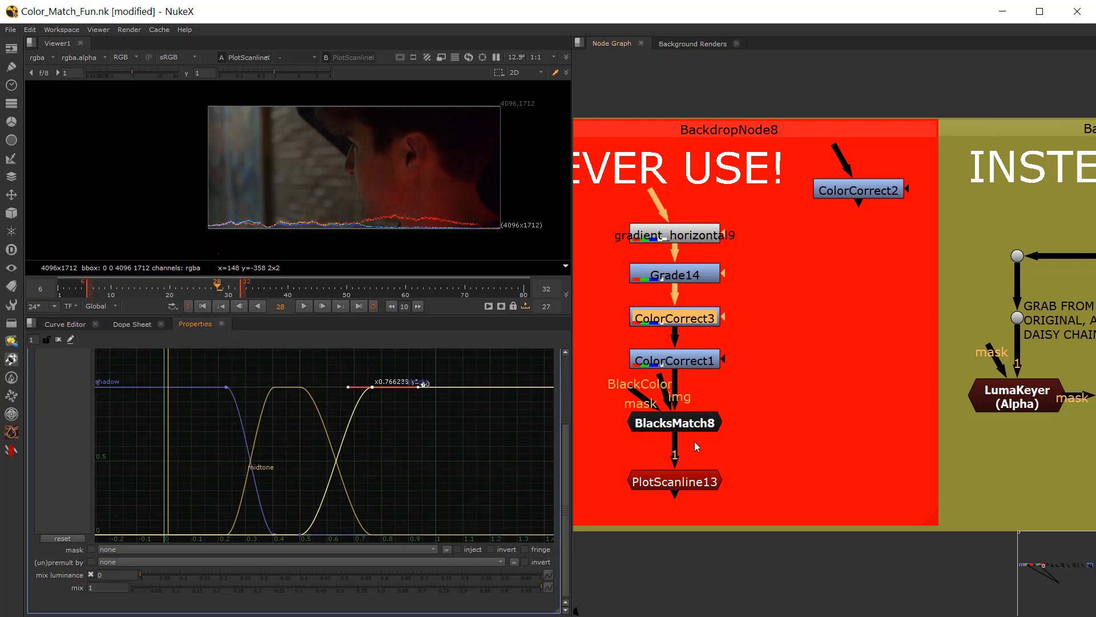
pyautogui.click(64, 324)
pyautogui.click(112, 324)
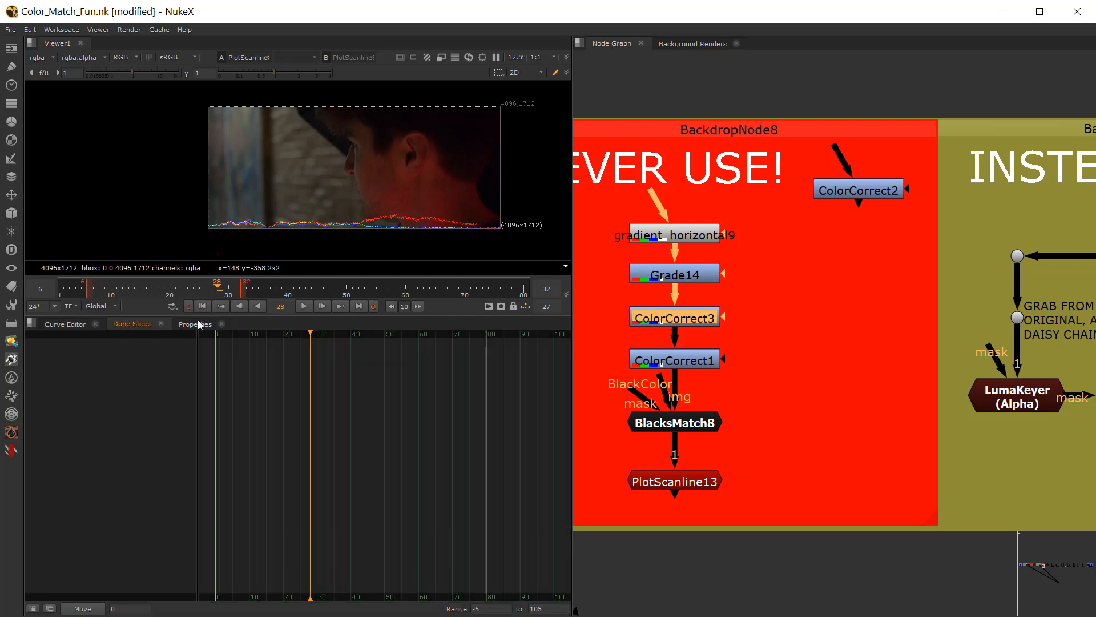
pyautogui.click(197, 324)
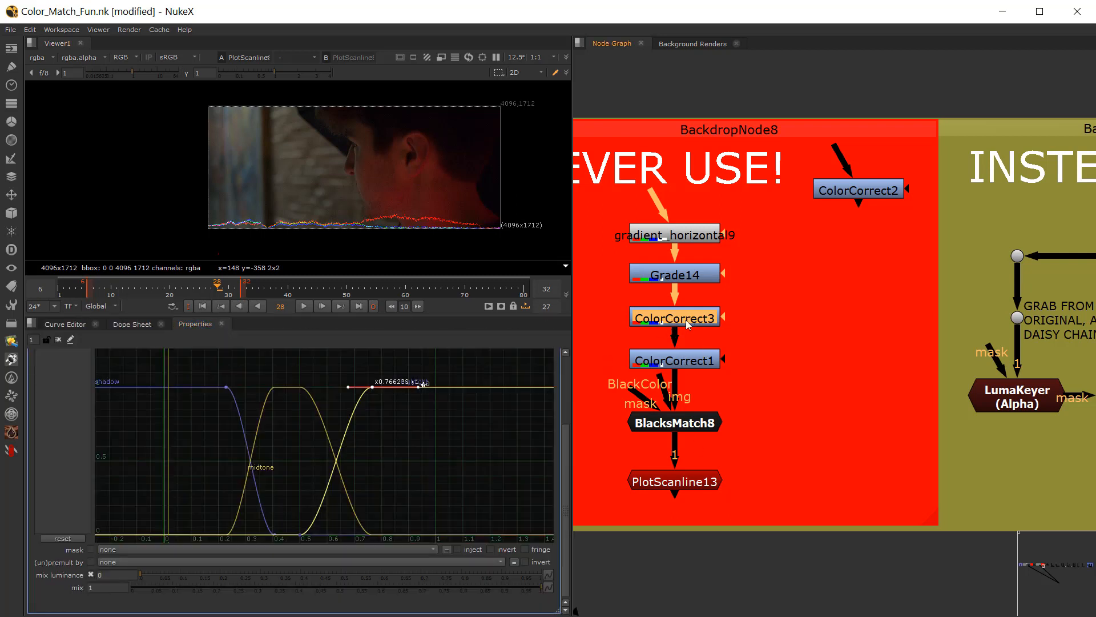
# Step: Delete ColorCorrect3 from the chain, undo the deletion, reselect the node and check the curve editor for its curves
pyautogui.moveTo(607, 287); pyautogui.dragTo(768, 329)
pyautogui.press('Delete')
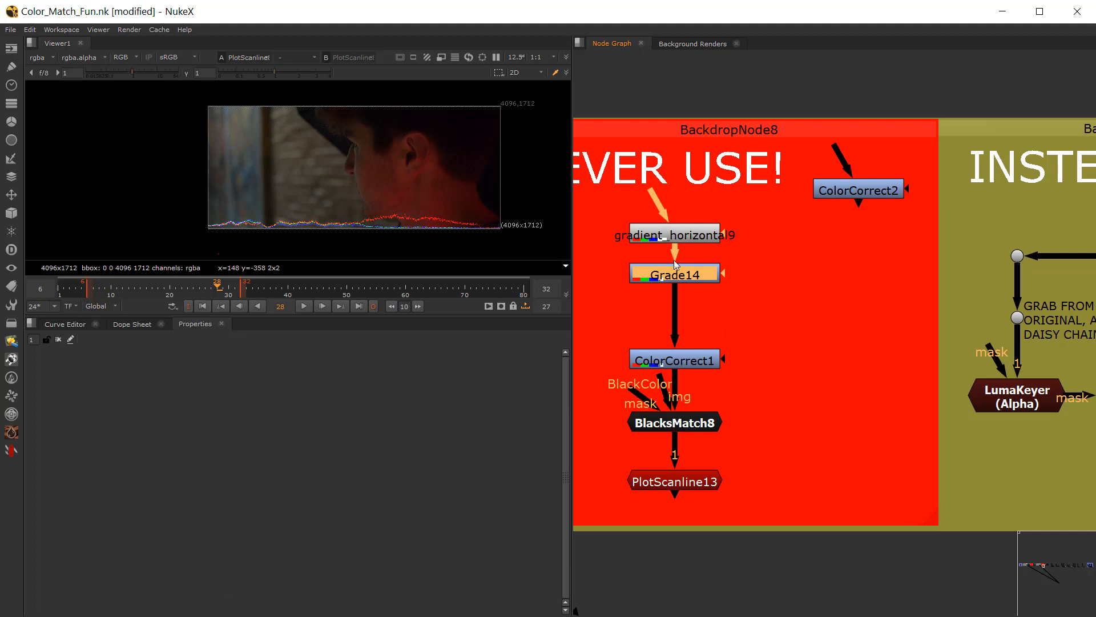
pyautogui.hotkey('ctrl', 'z')
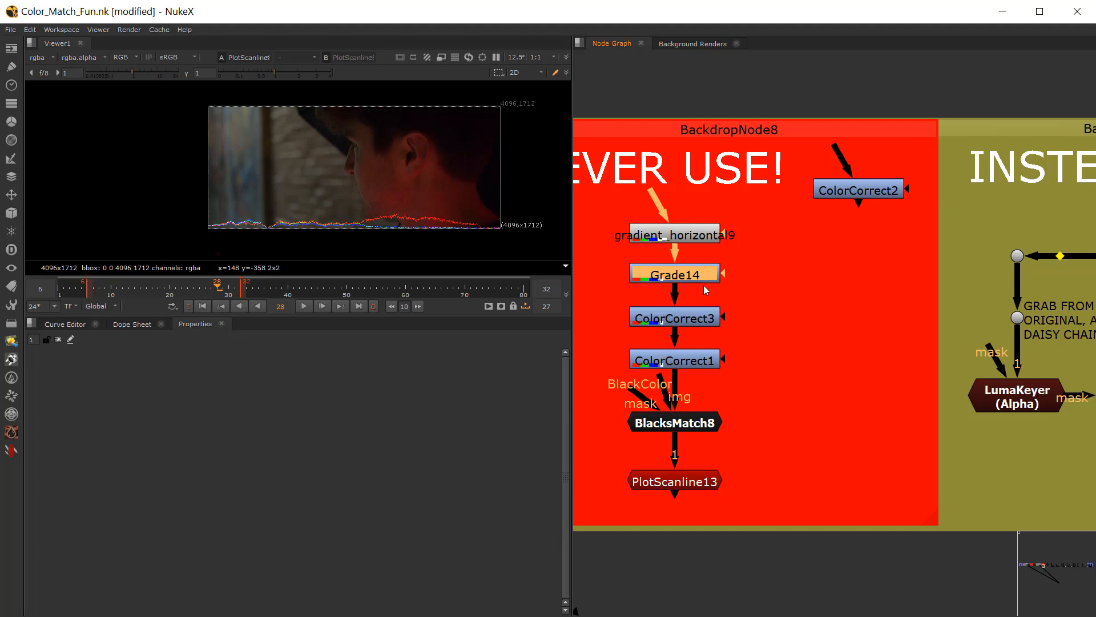
pyautogui.click(694, 317)
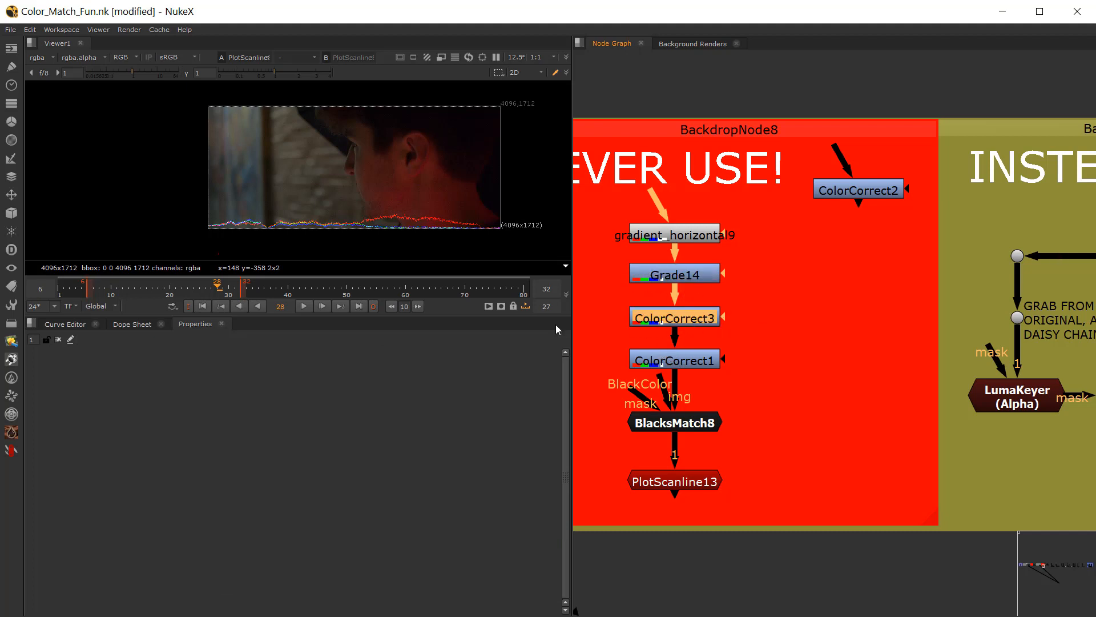
pyautogui.click(67, 324)
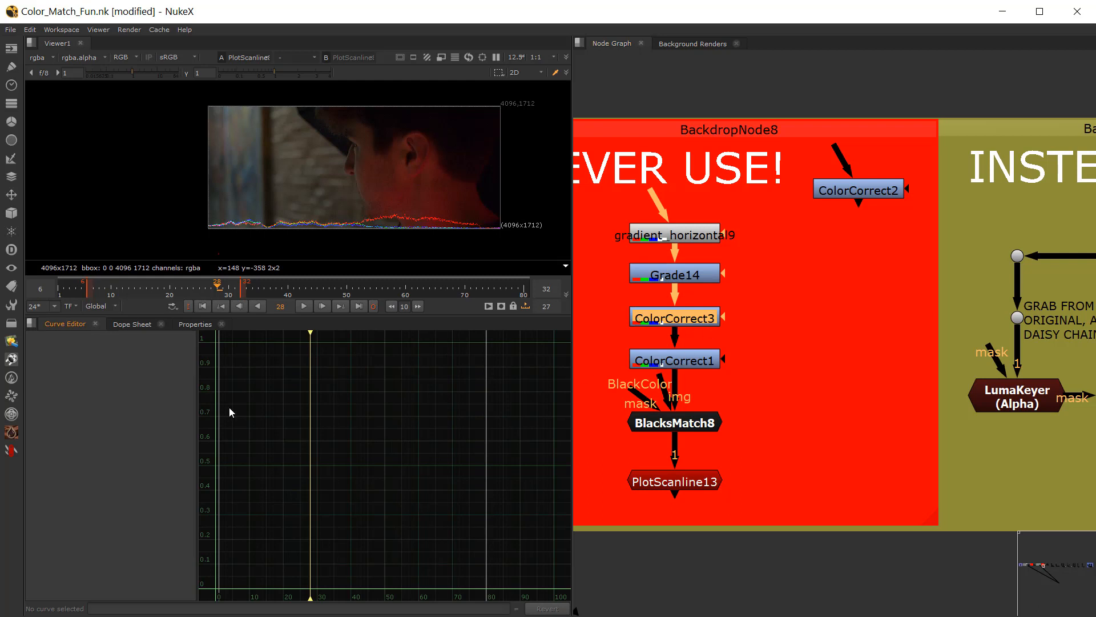
# Step: View ColorCorrect1's output and PlotScanline13's plot of the gradient, lowering the viewer gain to 0.13 to inspect the curve
pyautogui.click(675, 366)
pyautogui.press('1')
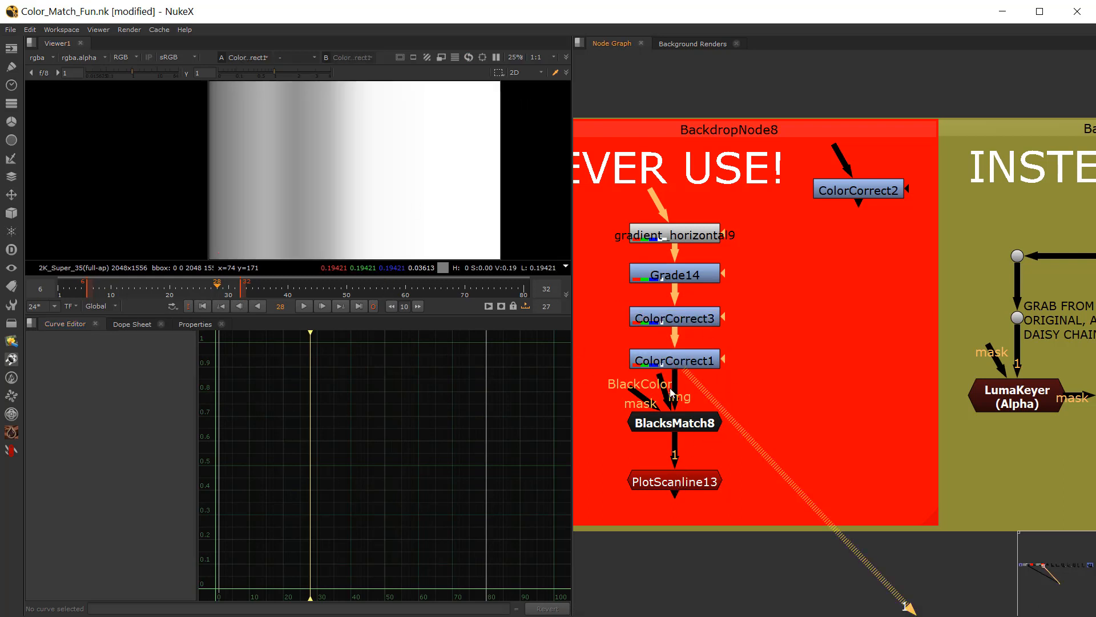
pyautogui.scroll(-2, 805, 388)
pyautogui.moveTo(807, 388); pyautogui.dragTo(702, 406, button='middle')
pyautogui.click(612, 467)
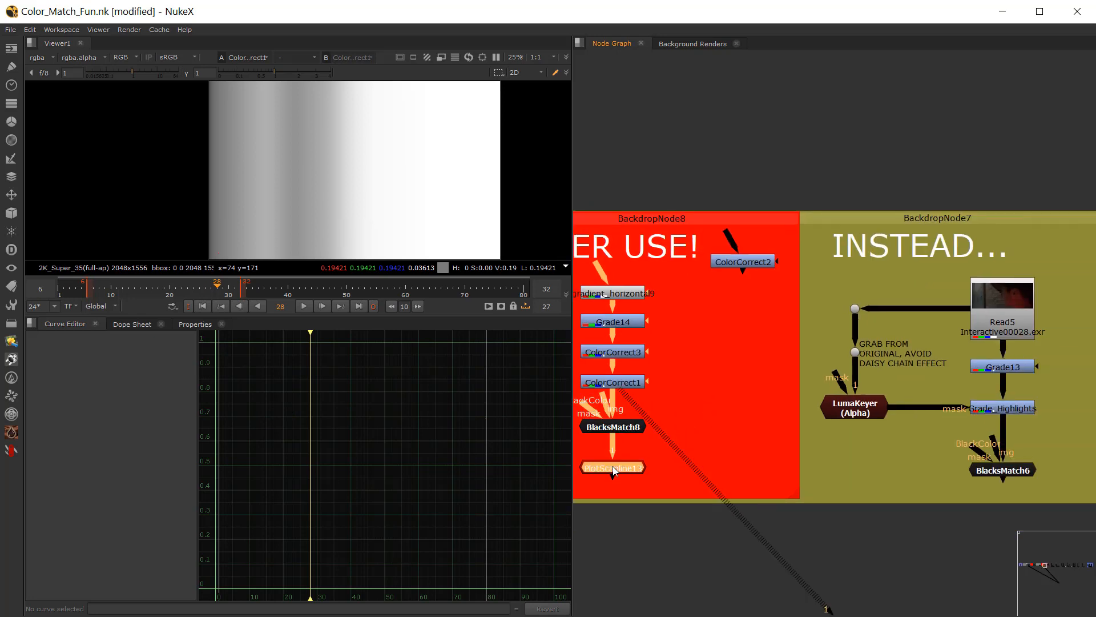
pyautogui.press('1')
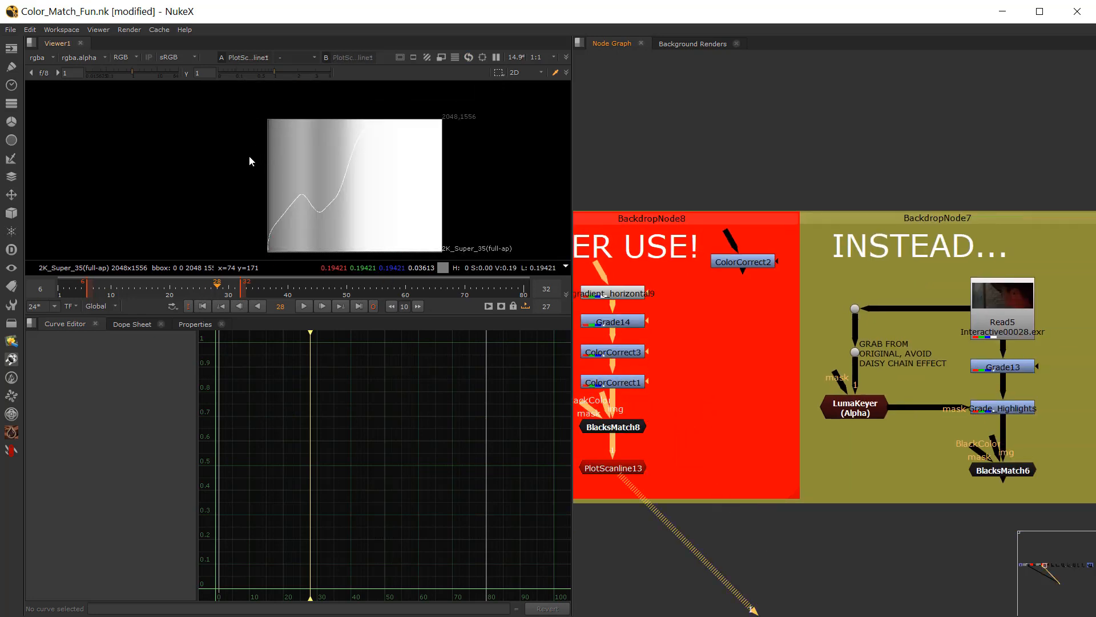
pyautogui.moveTo(136, 78); pyautogui.dragTo(110, 72)
pyautogui.scroll(1, 316, 219)
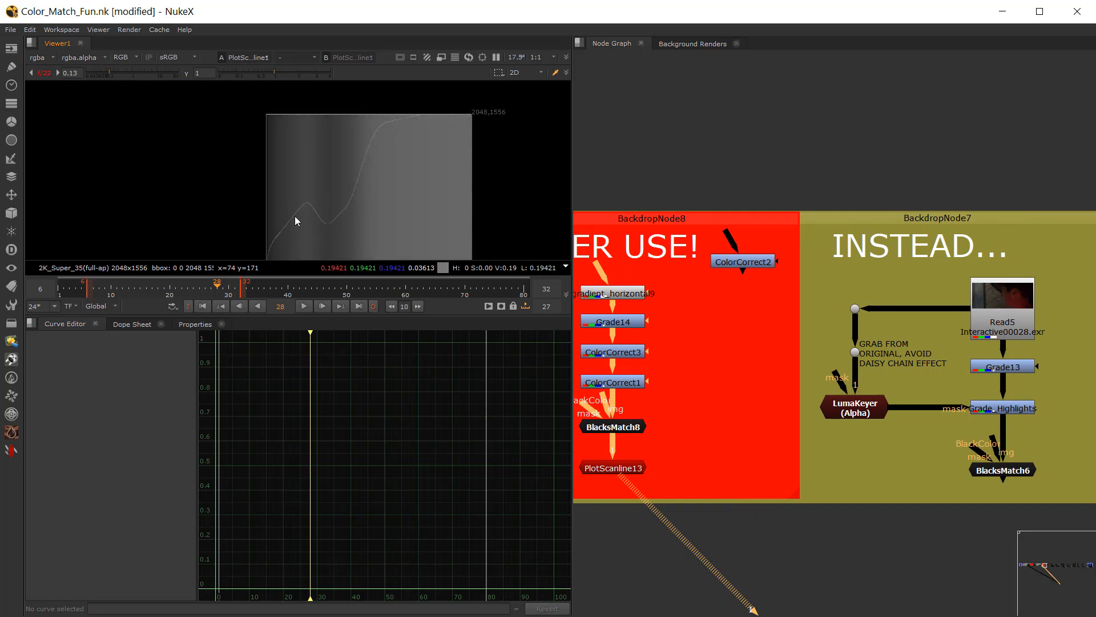
# Step: Reset the viewer gain and view the Read5 plate in the INSTEAD... backdrop
pyautogui.click(44, 73)
pyautogui.scroll(-2, 708, 349)
pyautogui.moveTo(847, 395); pyautogui.dragTo(687, 352, button='middle')
pyautogui.scroll(2, 730, 363)
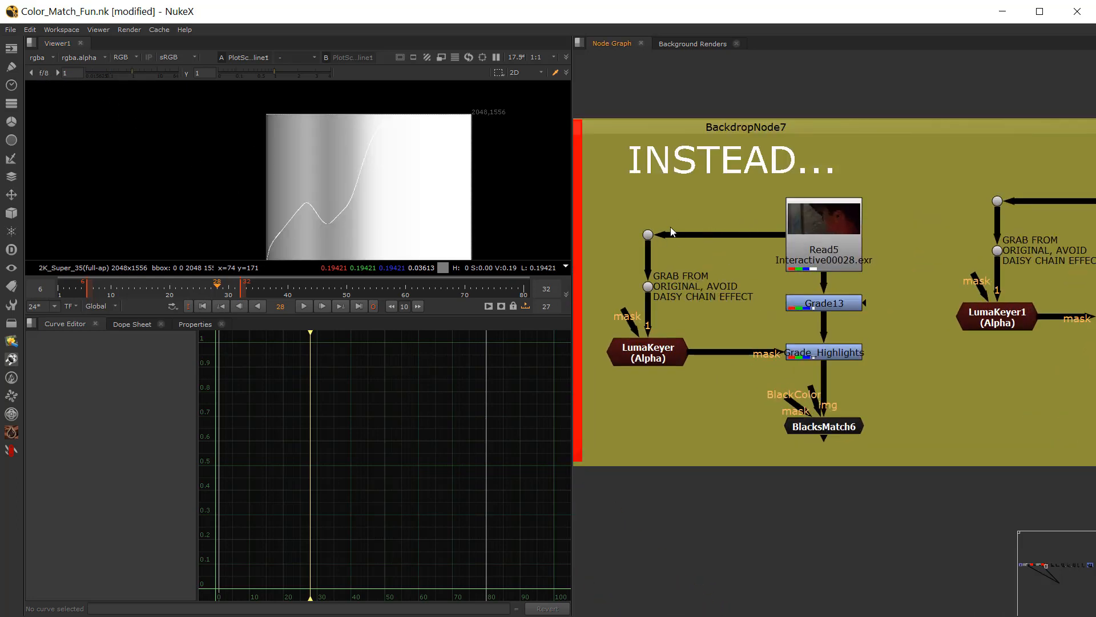
pyautogui.scroll(2, 673, 228)
pyautogui.moveTo(677, 227); pyautogui.dragTo(733, 197, button='middle')
pyautogui.click(887, 186)
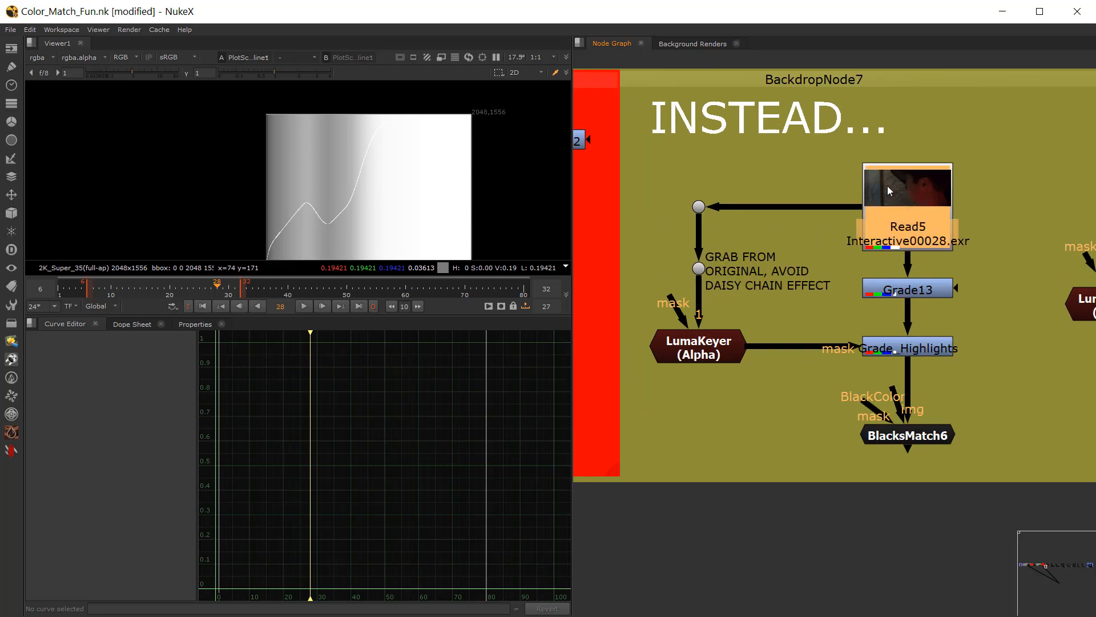
pyautogui.press('1')
pyautogui.click(822, 198)
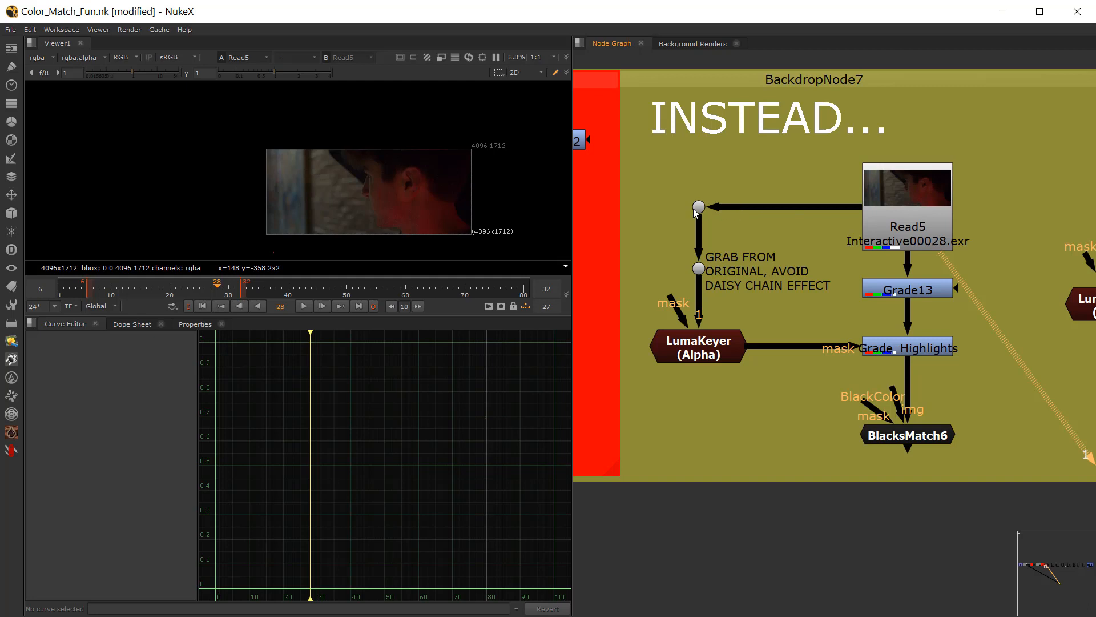
pyautogui.click(896, 214)
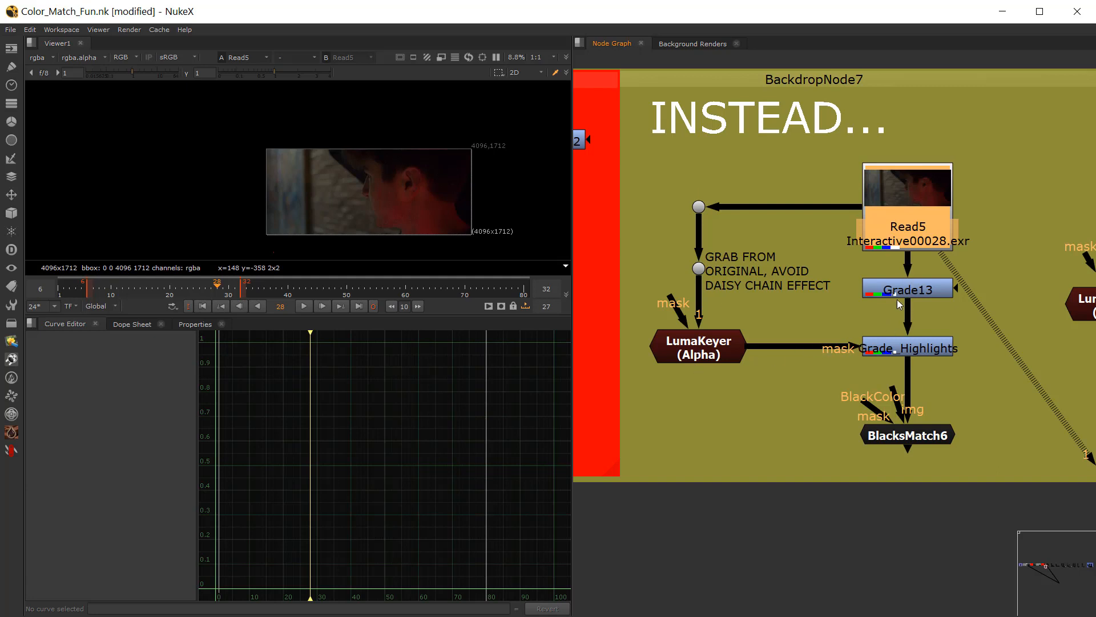
# Step: Open the settings of the LumaKeyer fed from the original plate and inspect its alpha matte in the viewer
pyautogui.click(699, 207)
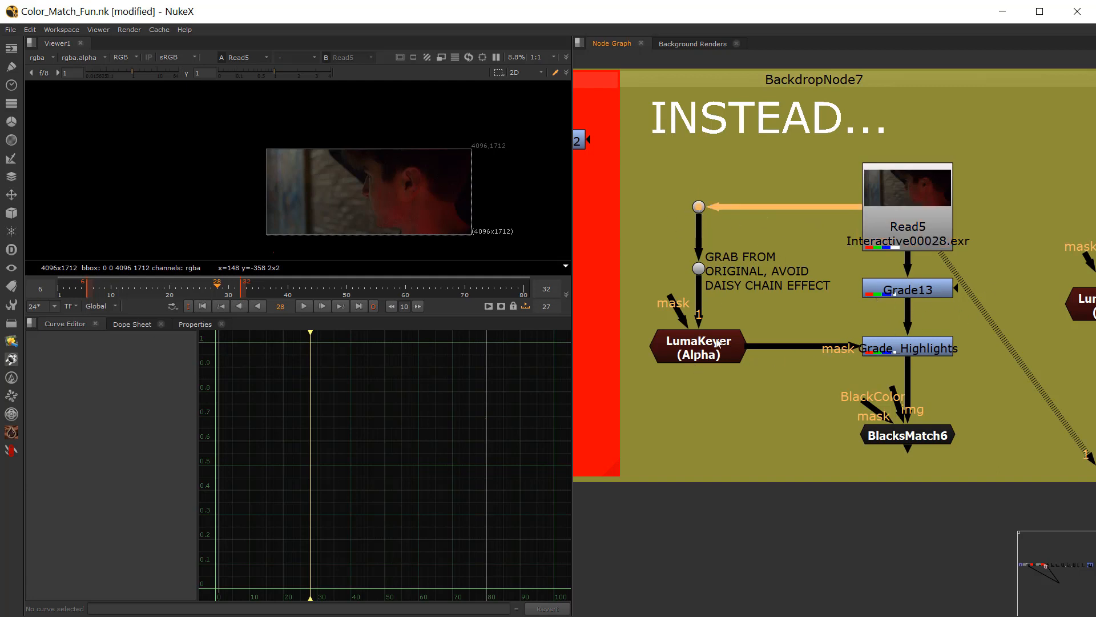
pyautogui.click(692, 357)
pyautogui.press('1')
pyautogui.doubleClick(692, 356)
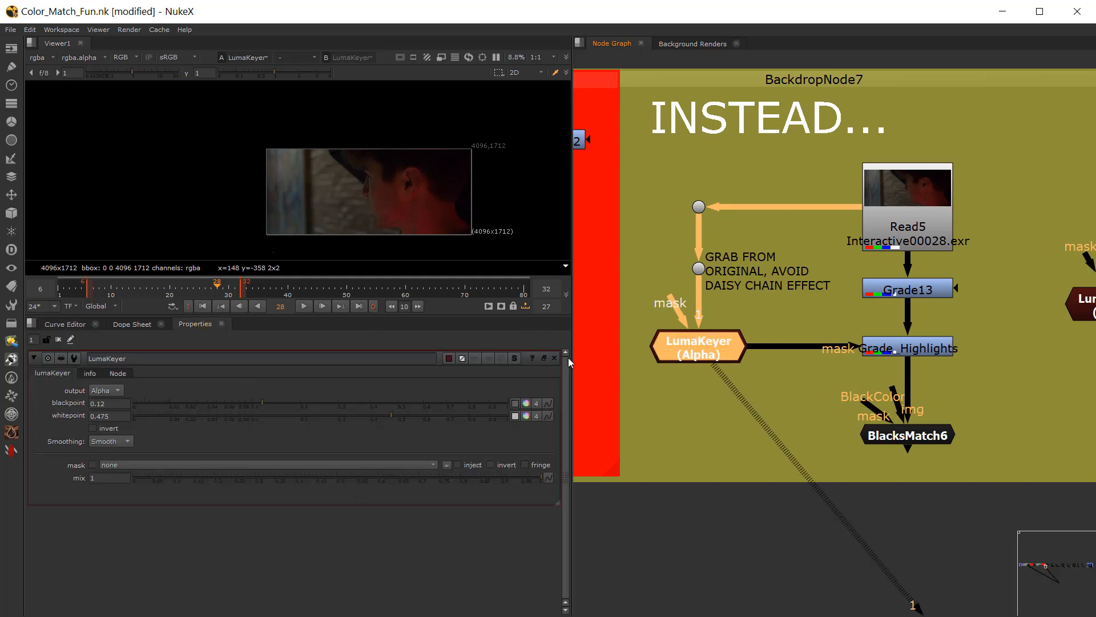
pyautogui.press('1')
pyautogui.press('a')
pyautogui.scroll(2, 378, 200)
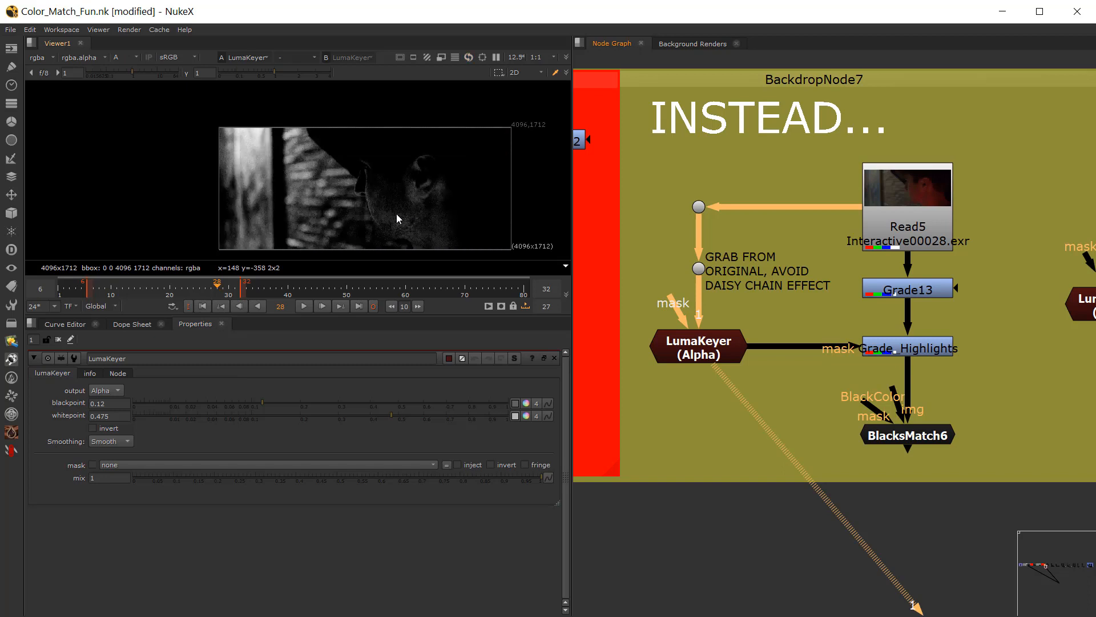
pyautogui.moveTo(374, 213); pyautogui.dragTo(307, 199, button='middle')
pyautogui.scroll(1, 307, 200)
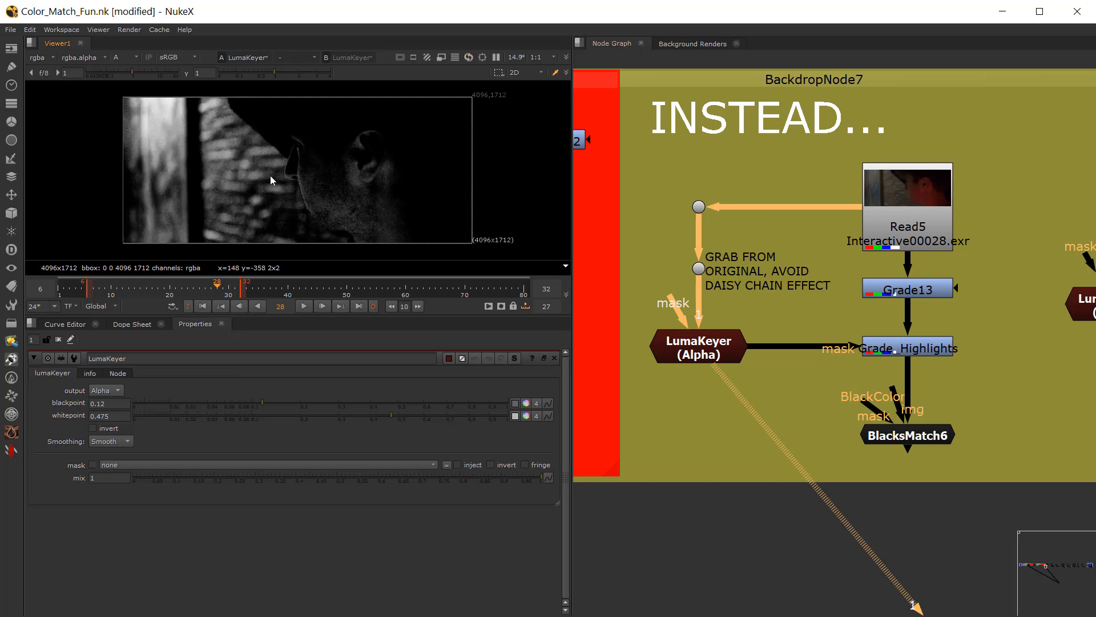
# Step: View Grade_Highlights in RGB and toggle the node off and on repeatedly to compare its effect on the plate
pyautogui.click(903, 347)
pyautogui.press('1')
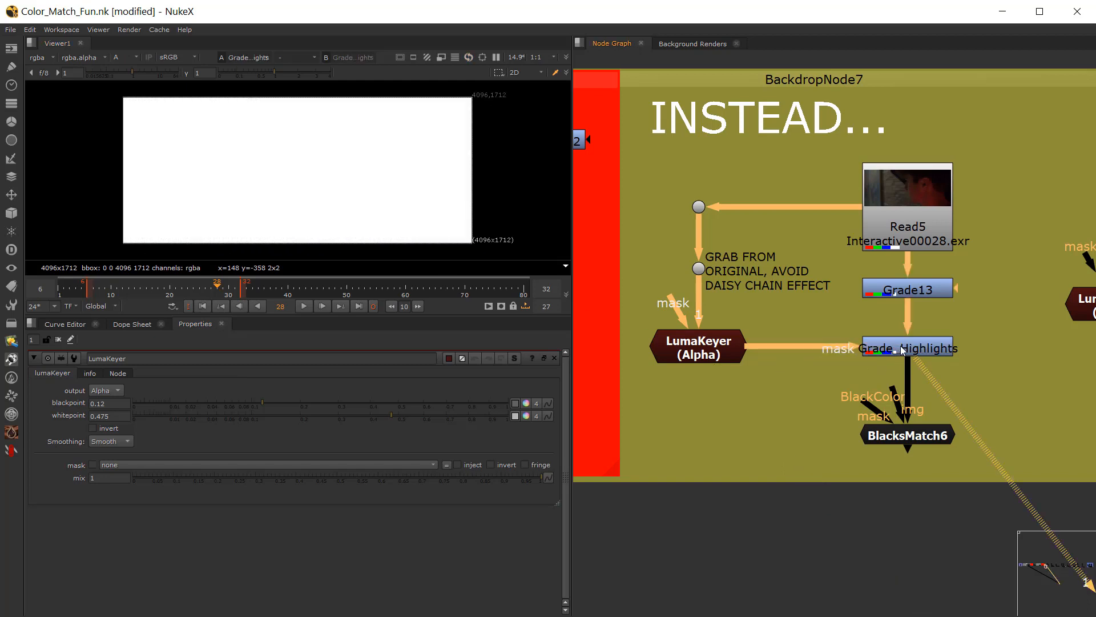
pyautogui.press('a')
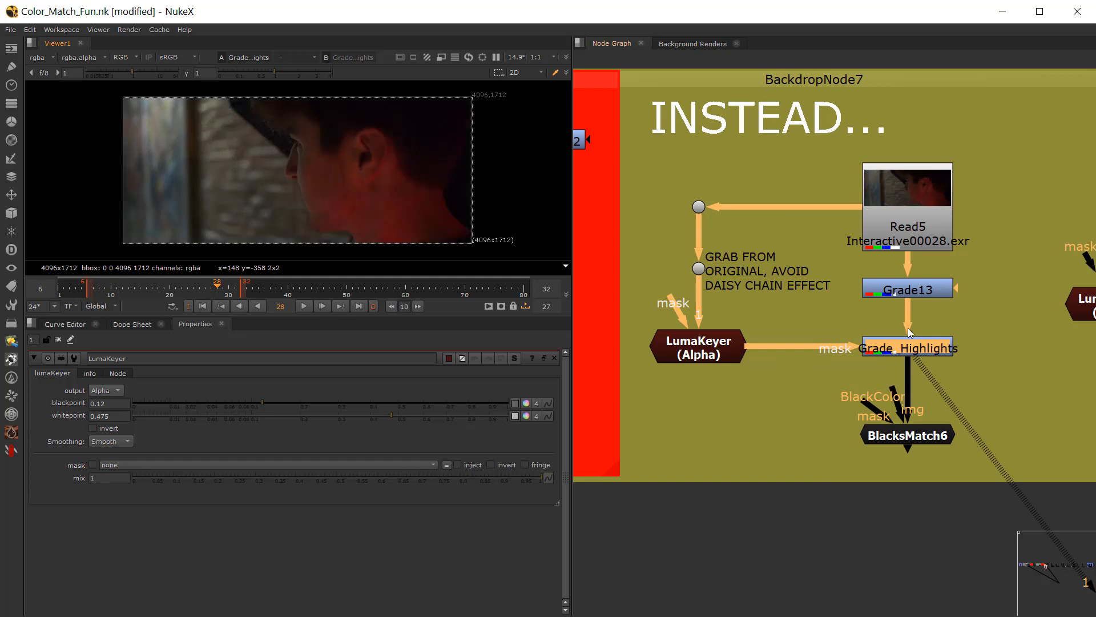
pyautogui.press('d')
pyautogui.press('d')
pyautogui.press('d')
pyautogui.press('d')
pyautogui.press('d')
pyautogui.press('d')
pyautogui.press('d')
pyautogui.press('d')
pyautogui.press('d')
pyautogui.press('d')
pyautogui.press('d')
pyautogui.press('d')
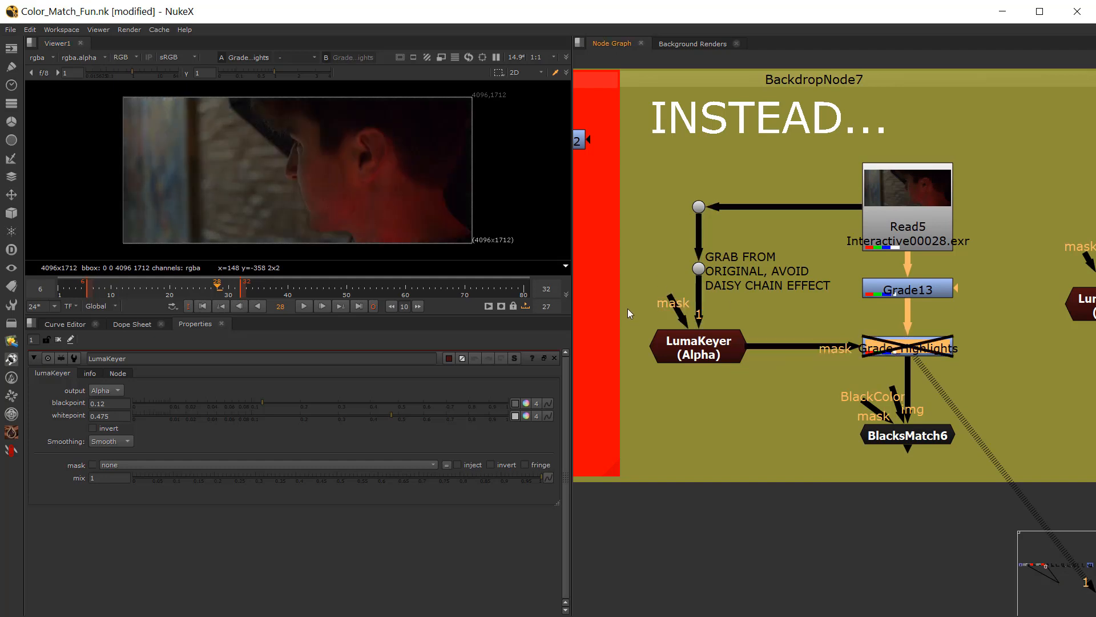
# Step: Move BlacksMatch6 slightly further below Grade_Highlights, and point out the LumaKeyer and Grade_Highlights pair by selecting them
pyautogui.moveTo(630, 306); pyautogui.dragTo(1020, 389)
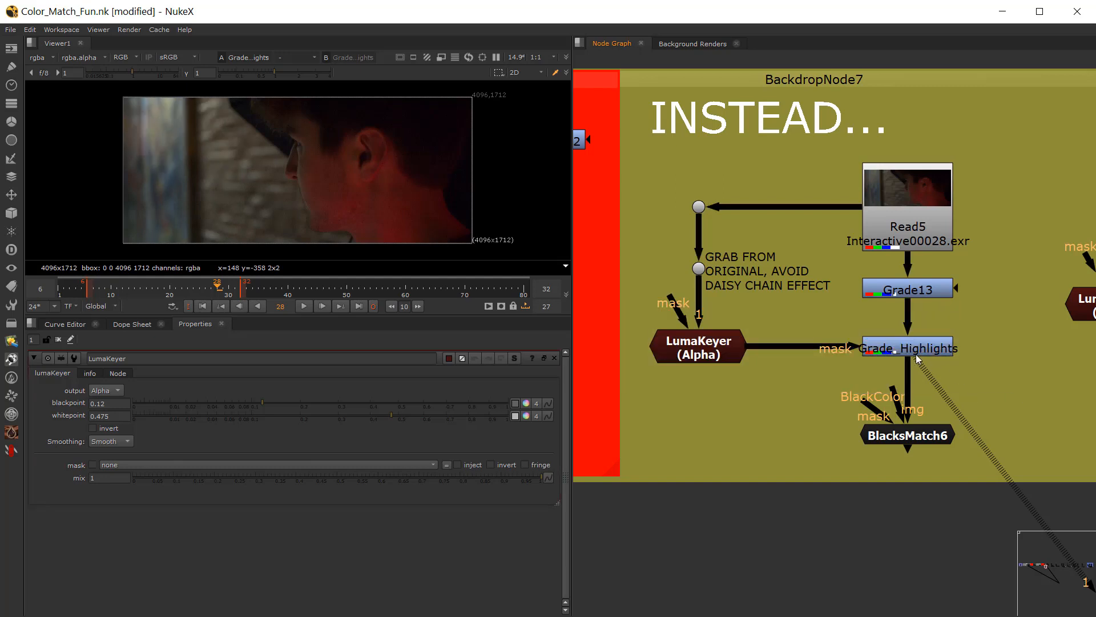
pyautogui.moveTo(907, 437); pyautogui.dragTo(910, 456)
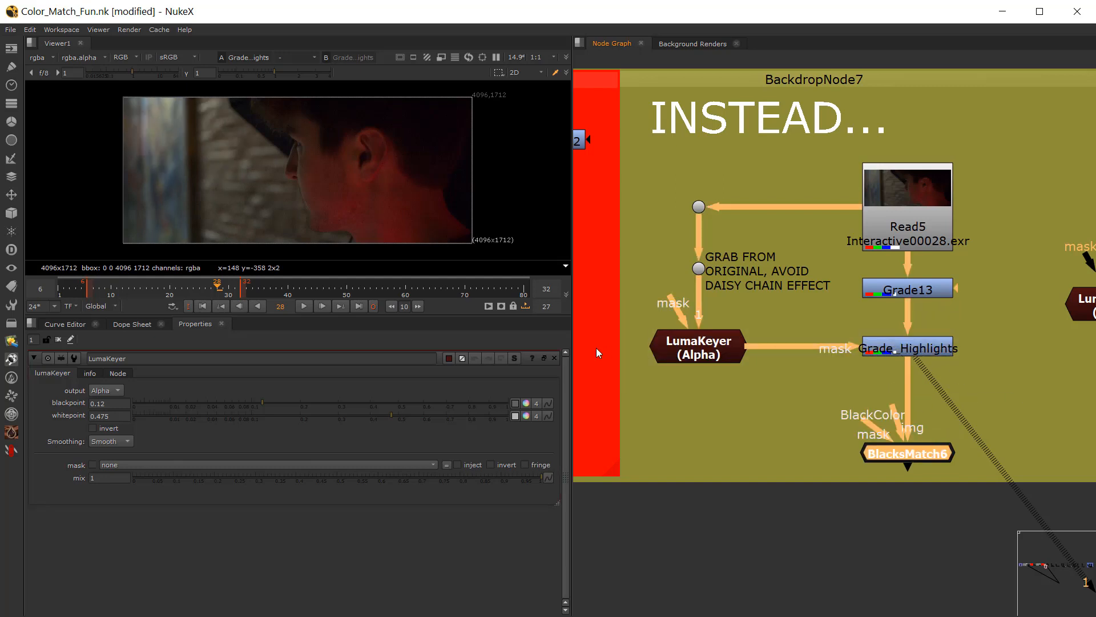
pyautogui.moveTo(628, 318); pyautogui.dragTo(991, 386)
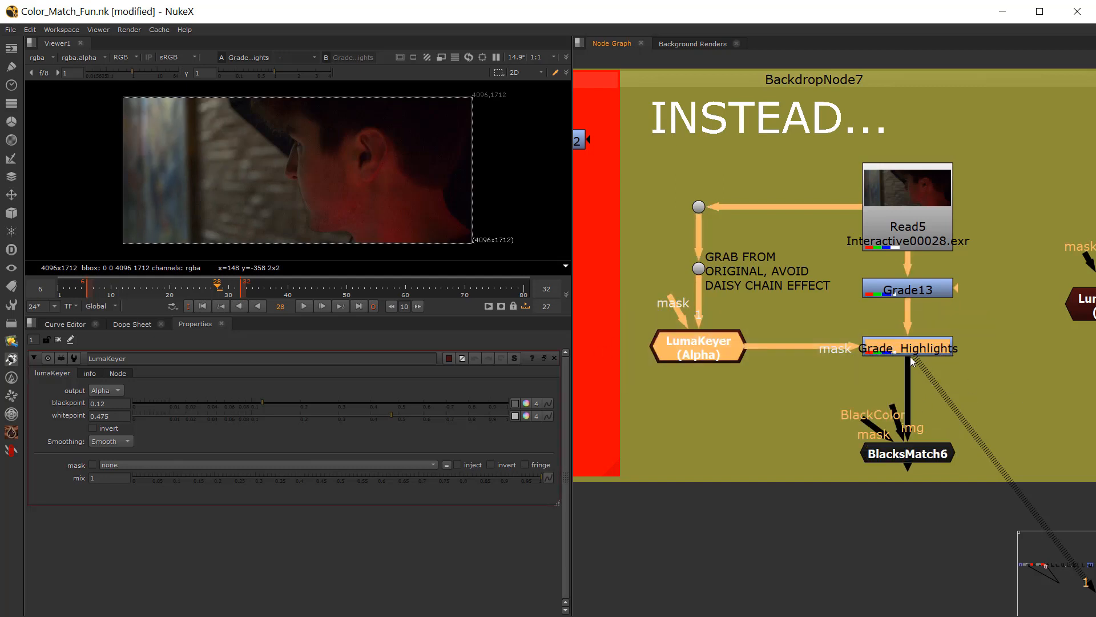
pyautogui.click(654, 325)
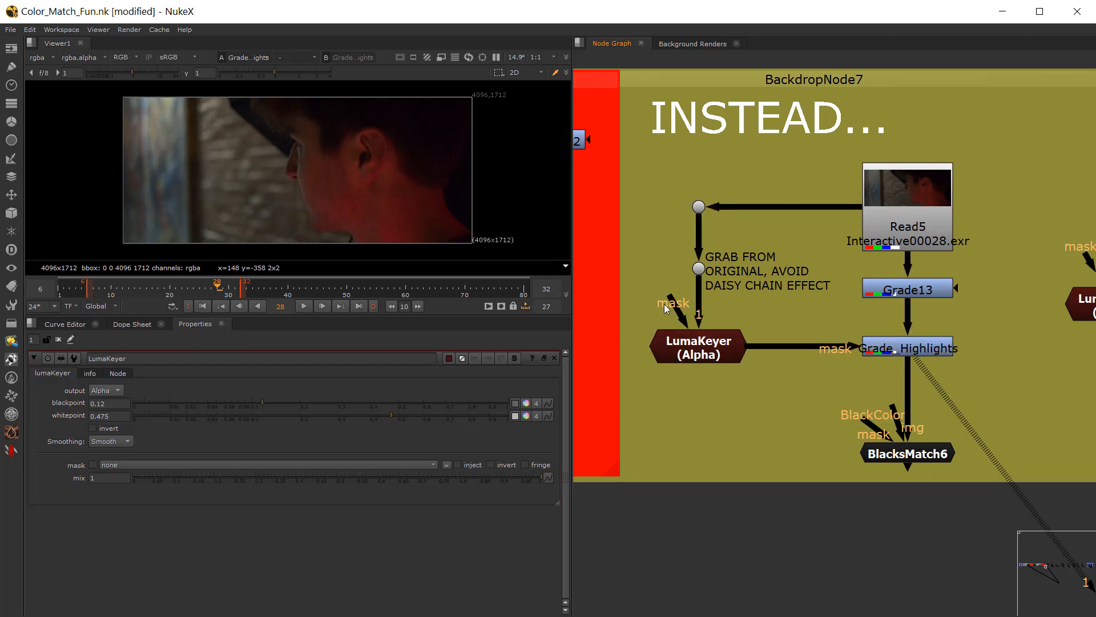
pyautogui.moveTo(628, 318); pyautogui.dragTo(1052, 391)
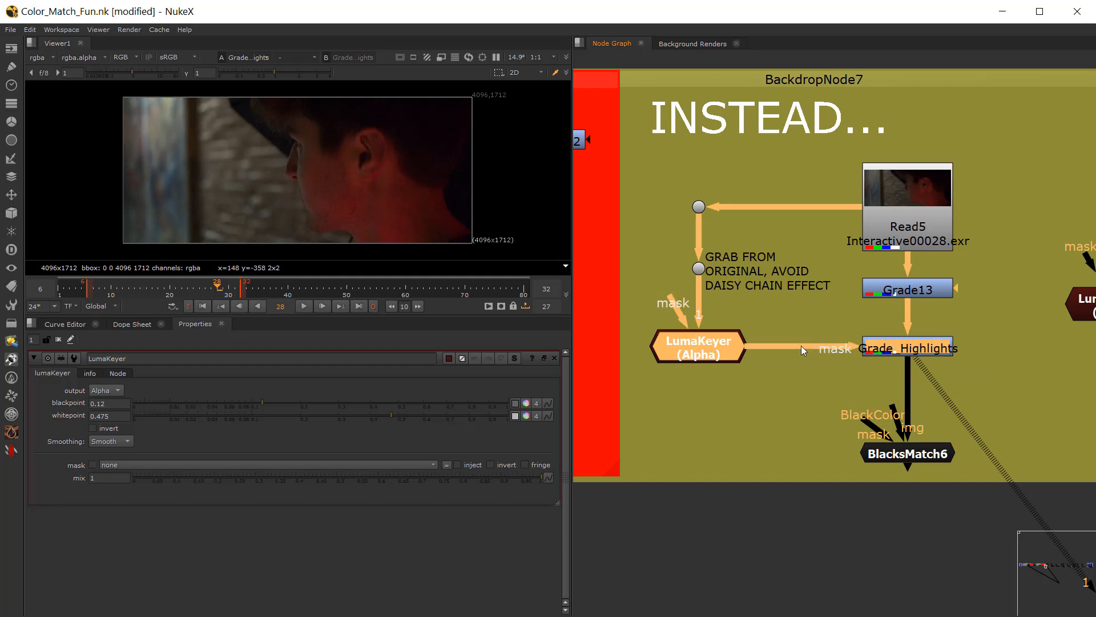
pyautogui.click(844, 400)
pyautogui.click(699, 346)
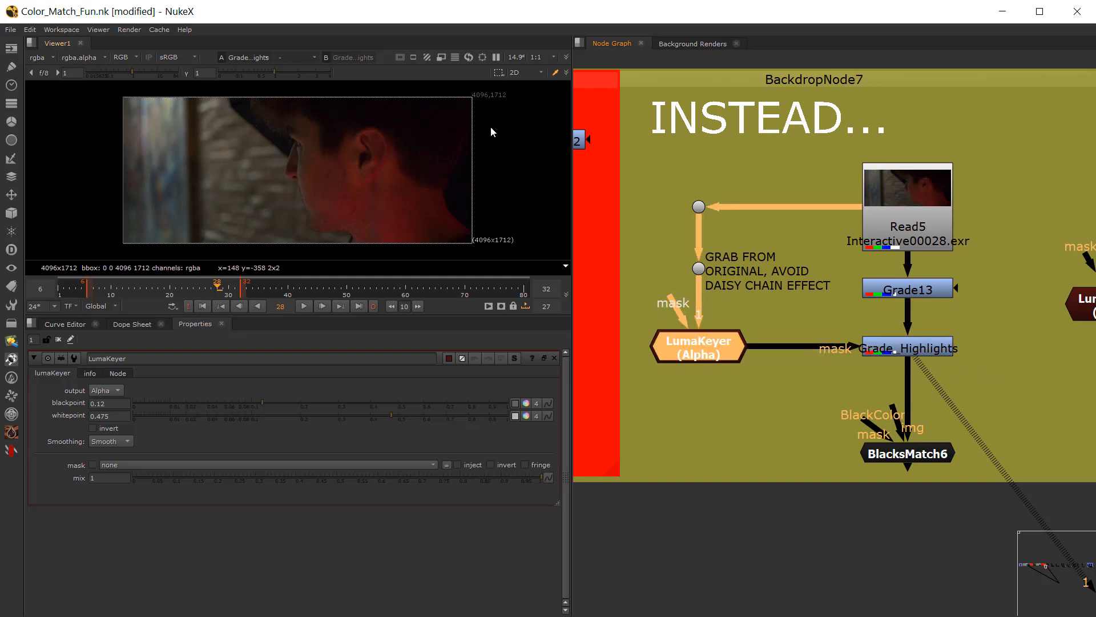
# Step: View the outputs of gradient_horizontal8, Grade12 and Grade_Highlights1 in the neighbouring gradient test chain
pyautogui.scroll(-1, 836, 377)
pyautogui.moveTo(836, 377); pyautogui.dragTo(662, 369, button='middle')
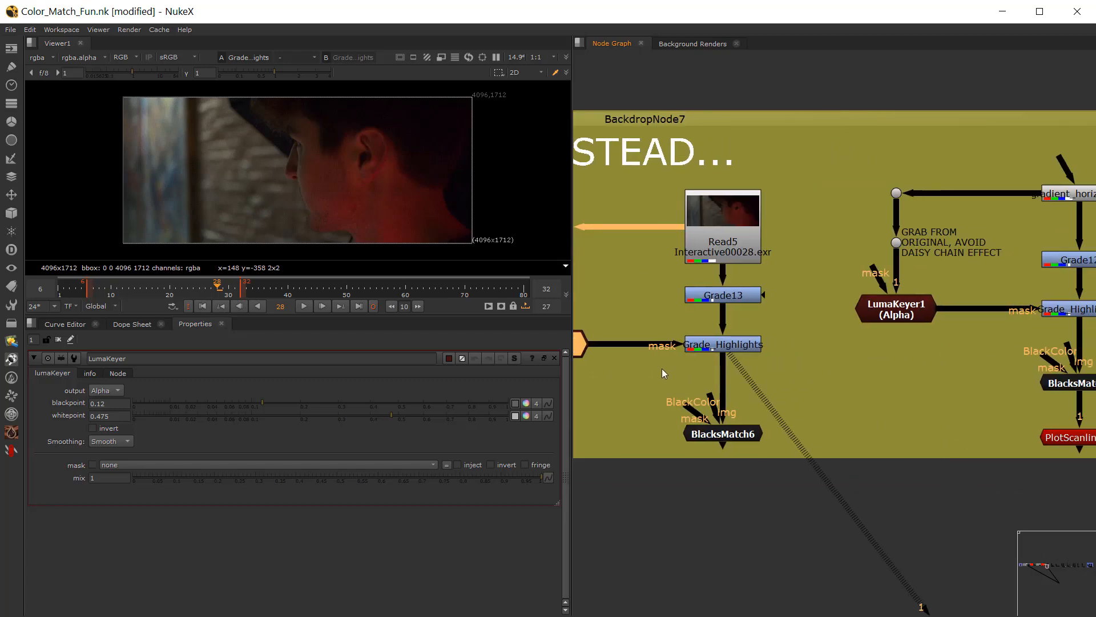
pyautogui.moveTo(919, 352); pyautogui.dragTo(716, 367, button='middle')
pyautogui.scroll(1, 738, 411)
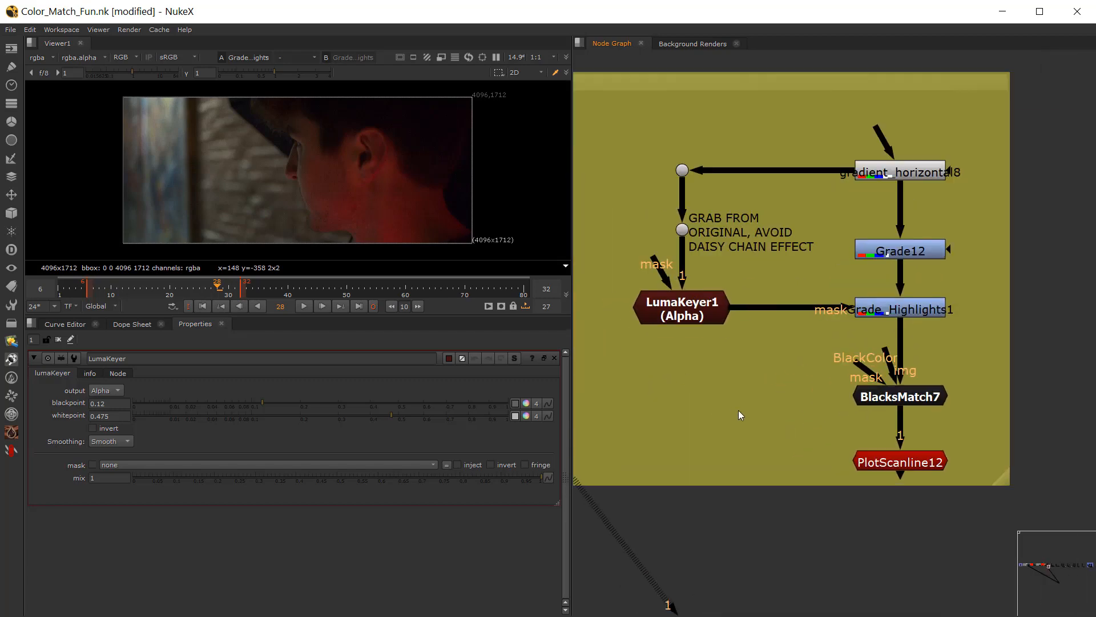
pyautogui.click(885, 172)
pyautogui.press('1')
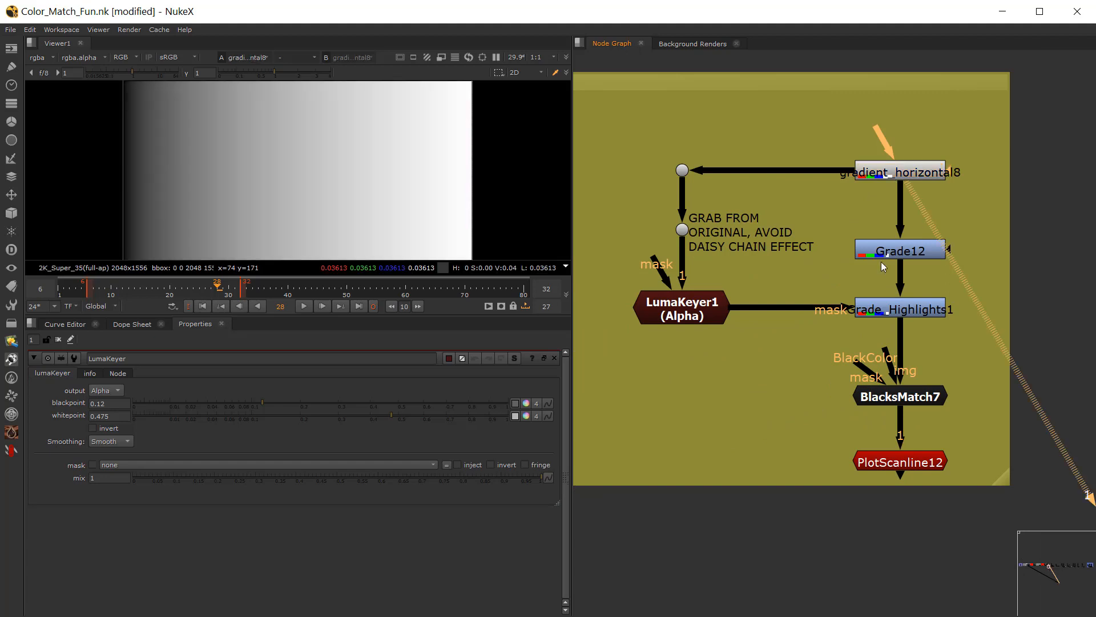
pyautogui.click(900, 311)
pyautogui.press('1')
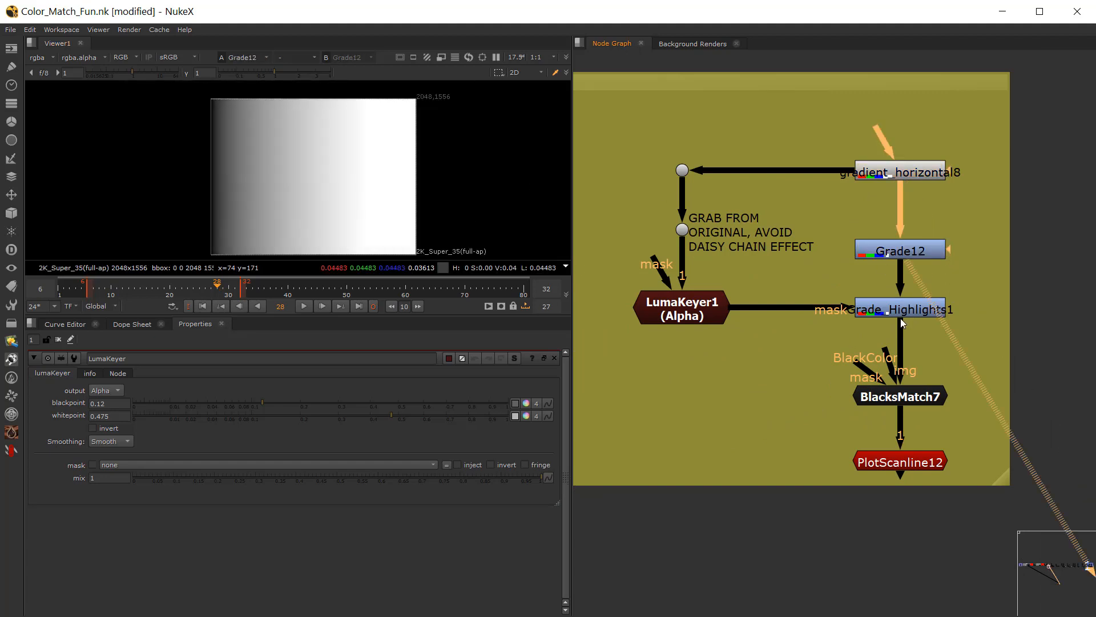
pyautogui.click(901, 400)
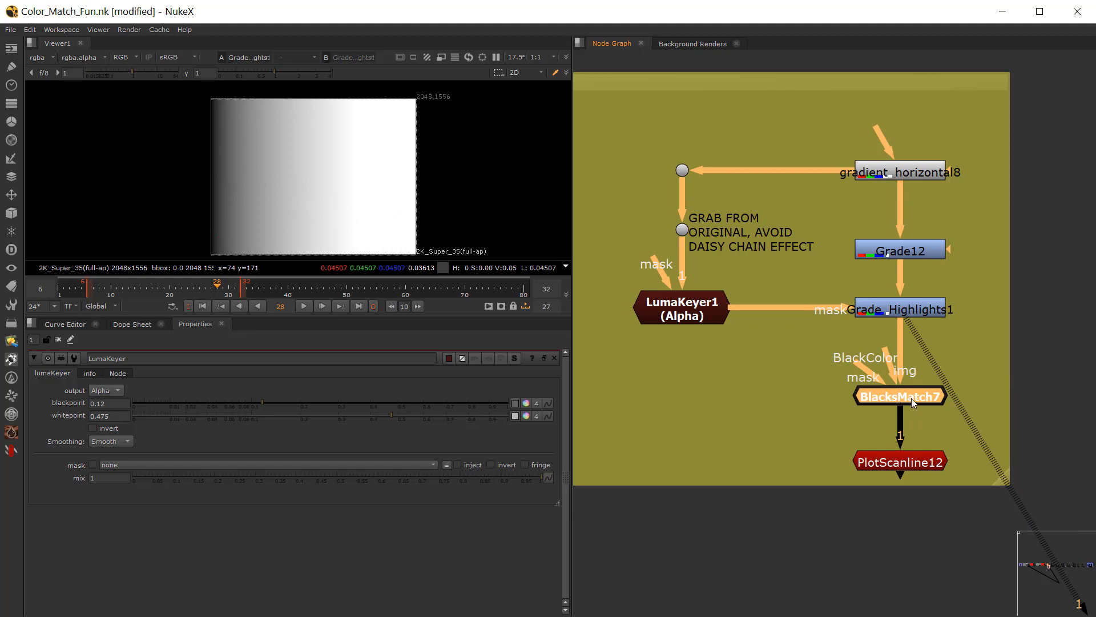
# Step: View PlotScanline12's plot of the gradient with the viewer gamma lowered to 0.34
pyautogui.click(900, 462)
pyautogui.press('1')
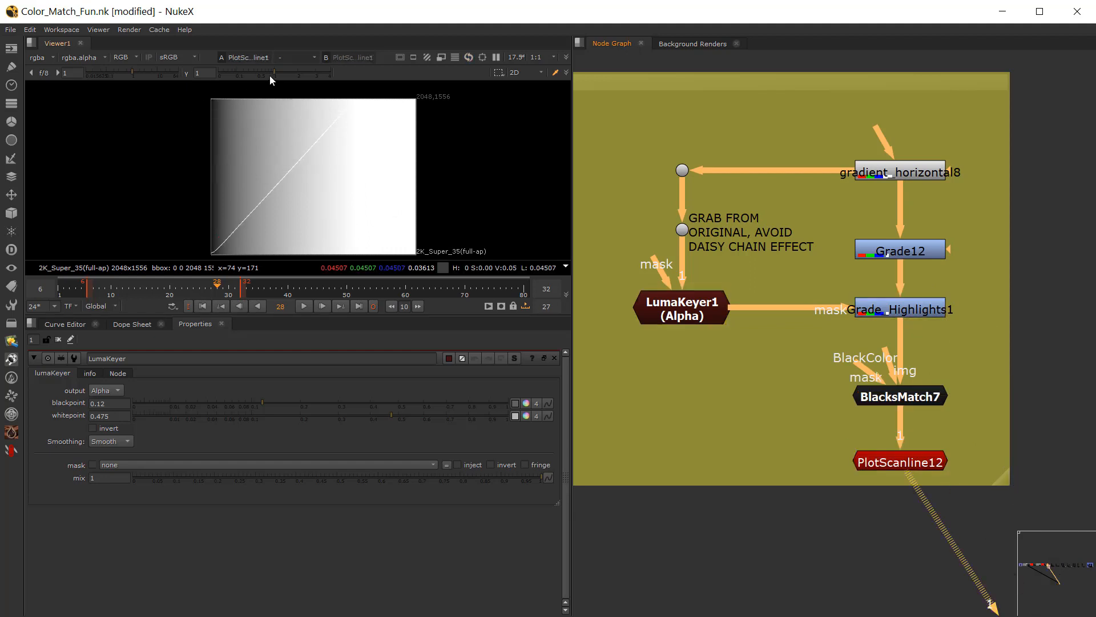
pyautogui.moveTo(270, 75); pyautogui.dragTo(250, 76)
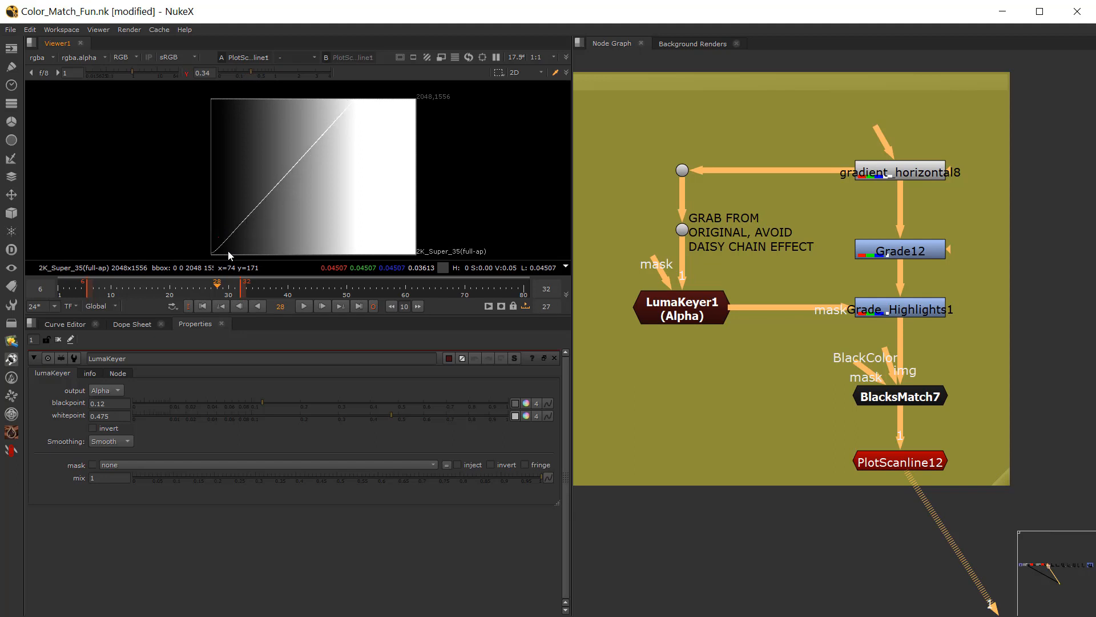
# Step: Go to the MATCH CG TO PLATE backdrop and view the CG_EGG group
pyautogui.scroll(-4, 780, 455)
pyautogui.moveTo(879, 471); pyautogui.dragTo(749, 414, button='middle')
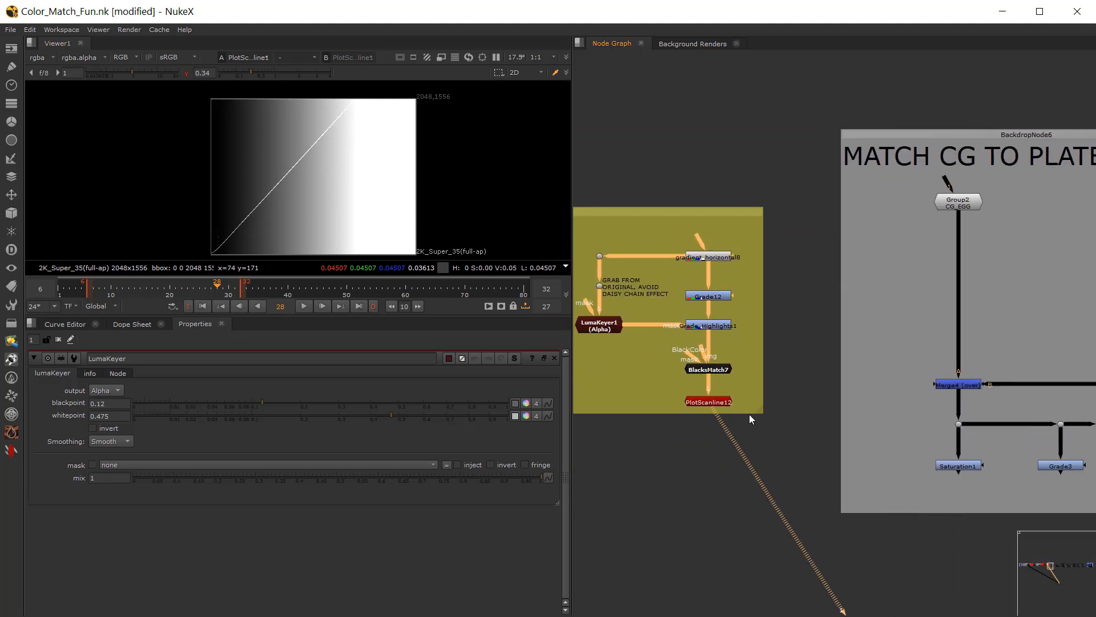
pyautogui.scroll(-2, 824, 407)
pyautogui.moveTo(875, 423); pyautogui.dragTo(718, 403, button='middle')
pyautogui.scroll(1, 735, 398)
pyautogui.scroll(1, 740, 310)
pyautogui.moveTo(740, 310); pyautogui.dragTo(698, 309, button='middle')
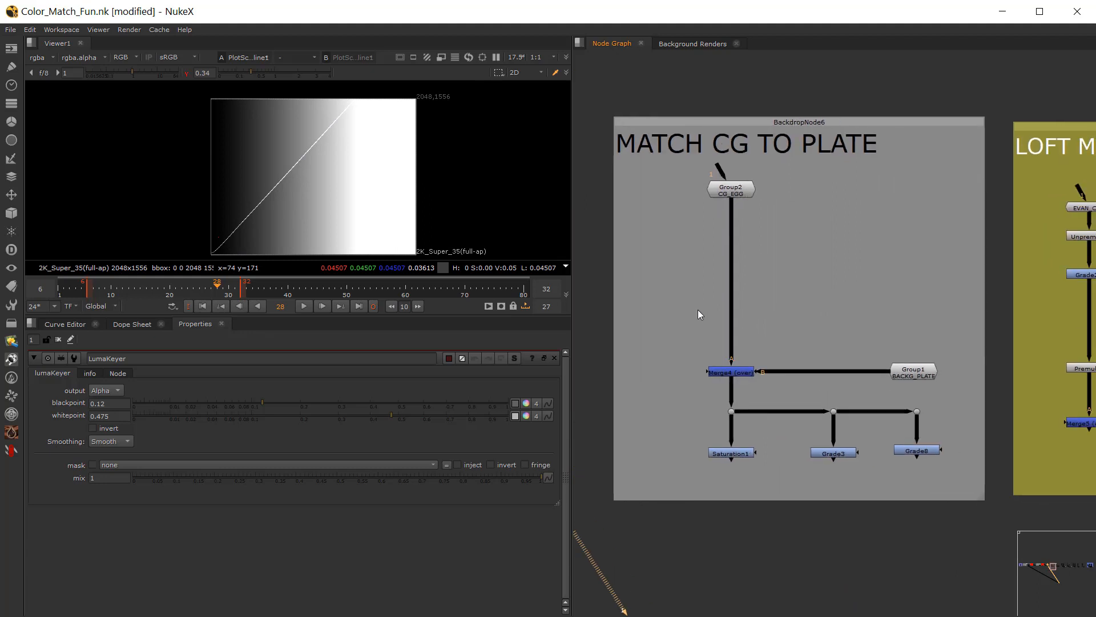
pyautogui.click(744, 191)
pyautogui.press('1')
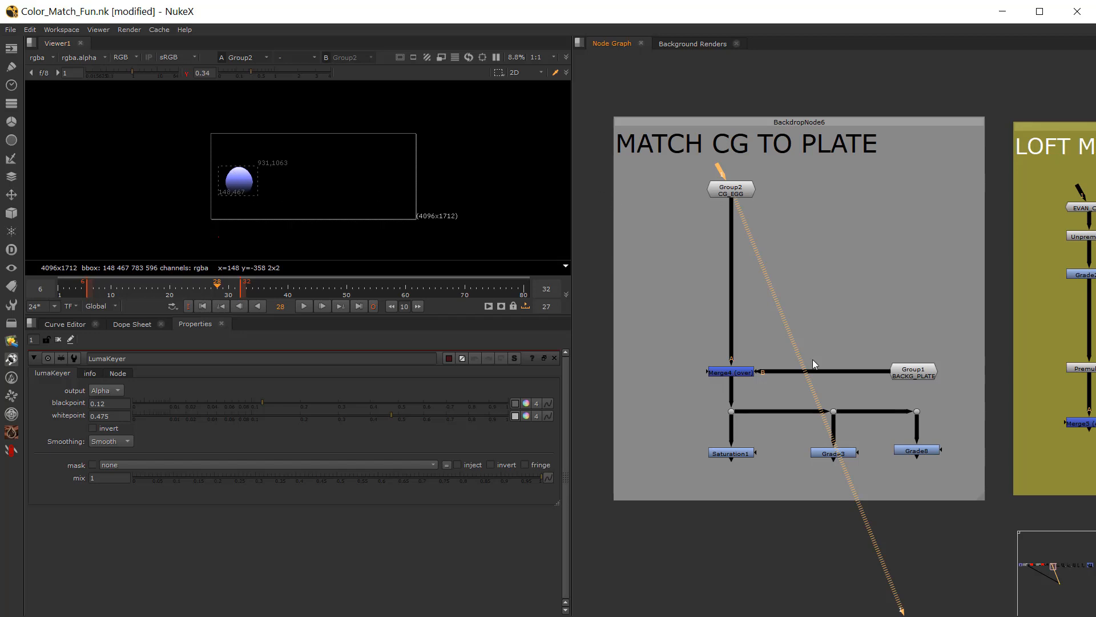
# Step: View the BACKG_PLATE group, reset the viewer gamma to 1, and view the CG_EGG group again for comparison
pyautogui.click(914, 371)
pyautogui.press('1')
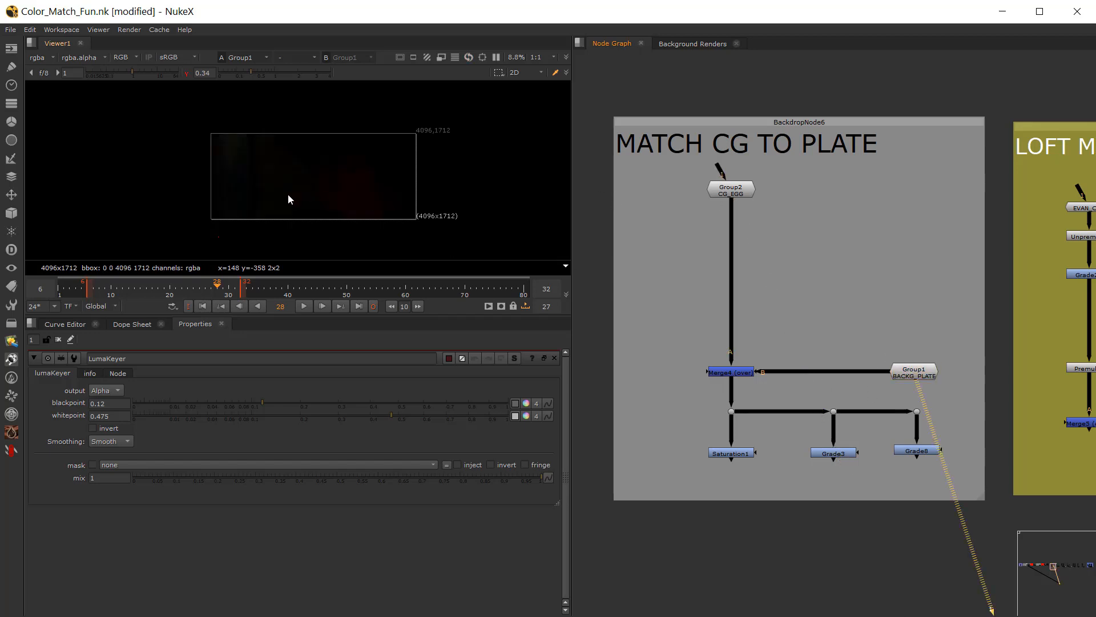
pyautogui.press('f')
pyautogui.click(187, 74)
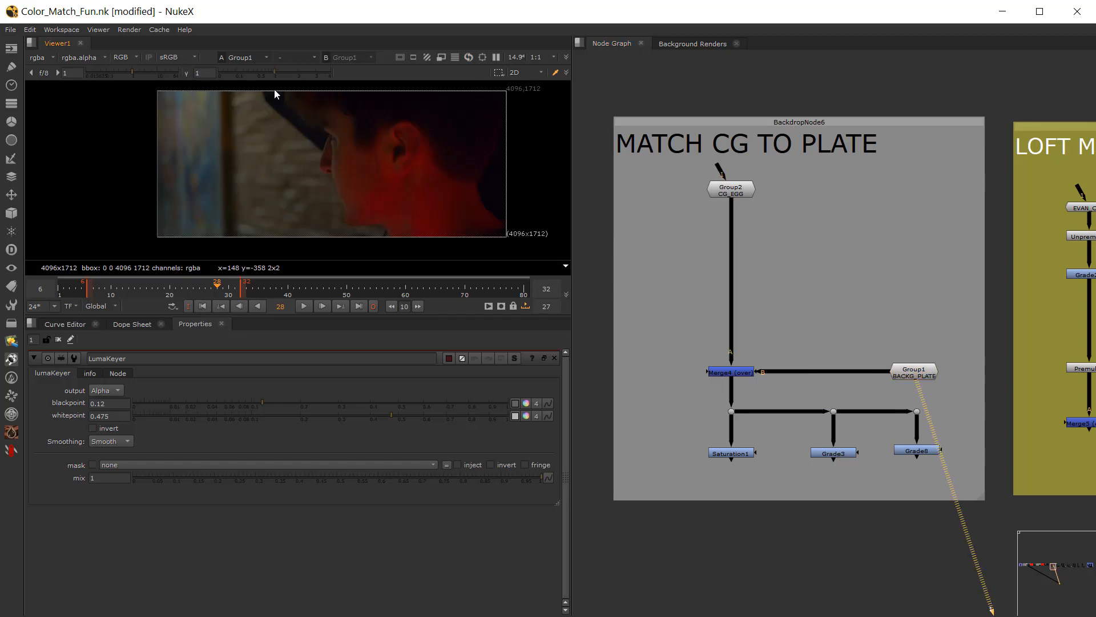
pyautogui.click(731, 189)
pyautogui.press('1')
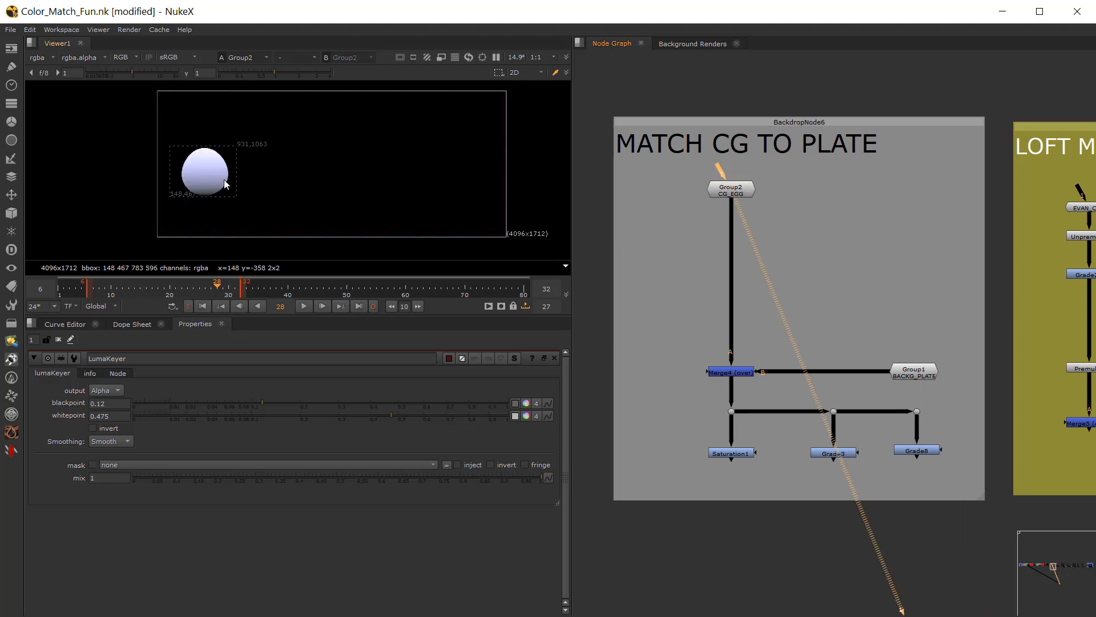
pyautogui.click(667, 325)
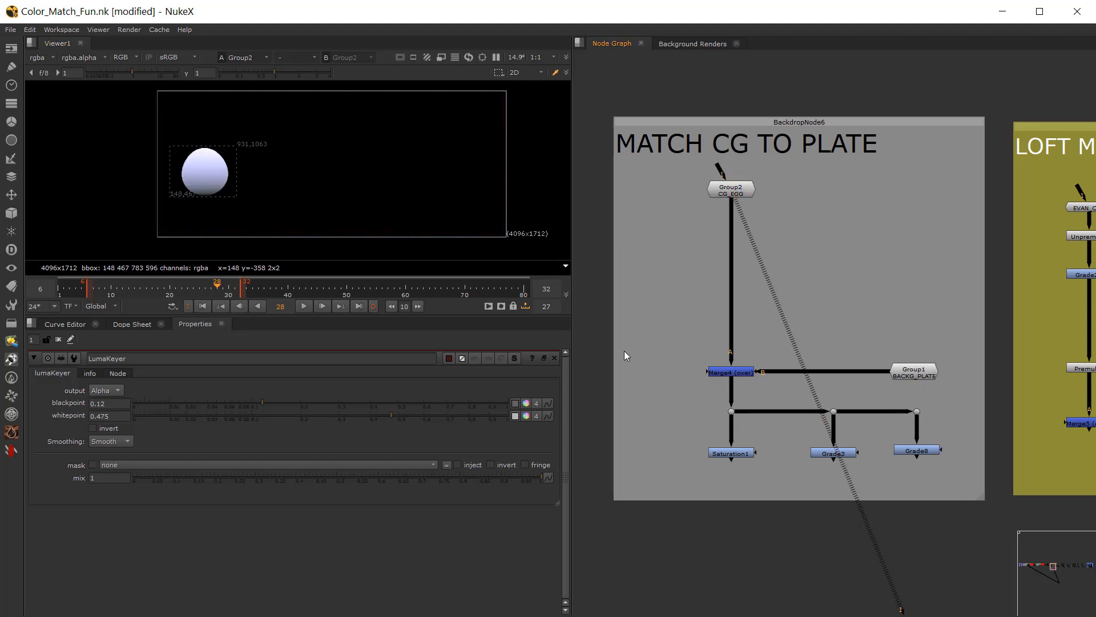
# Step: View Grade3's output of the CG egg merged over the background plate
pyautogui.scroll(2, 696, 377)
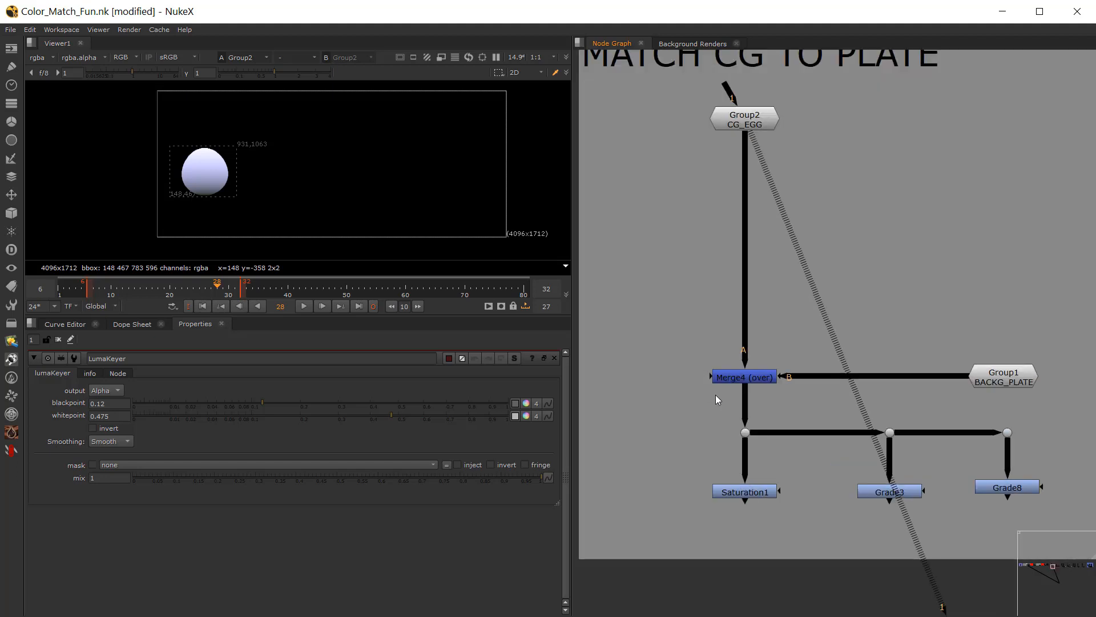
pyautogui.click(754, 493)
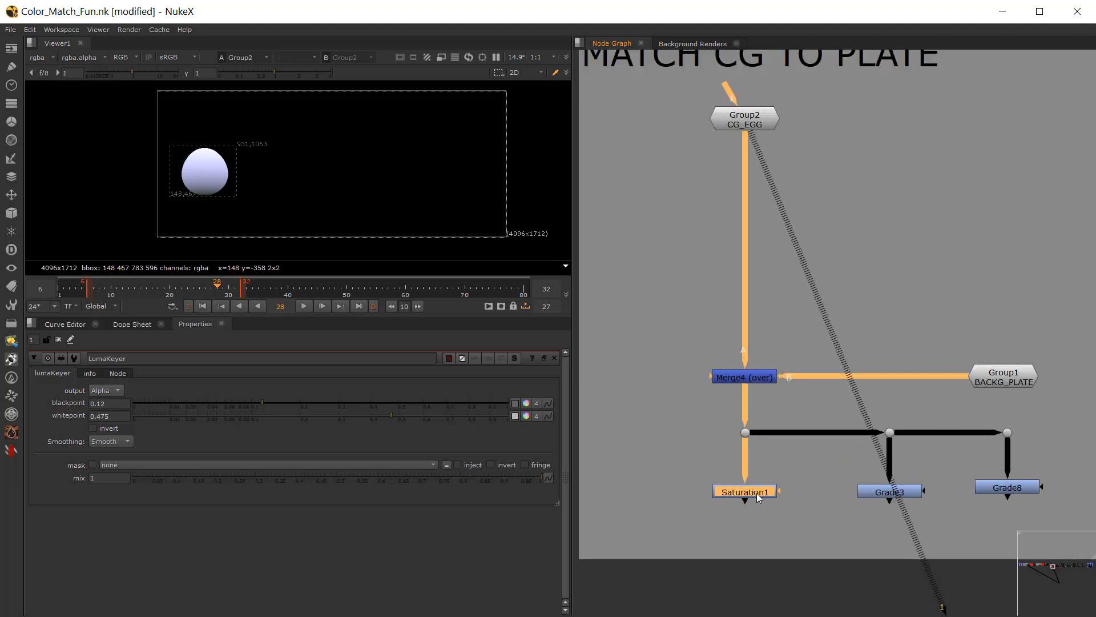
pyautogui.moveTo(888, 491); pyautogui.dragTo(891, 487)
pyautogui.press('1')
pyautogui.moveTo(792, 488); pyautogui.dragTo(739, 477, button='middle')
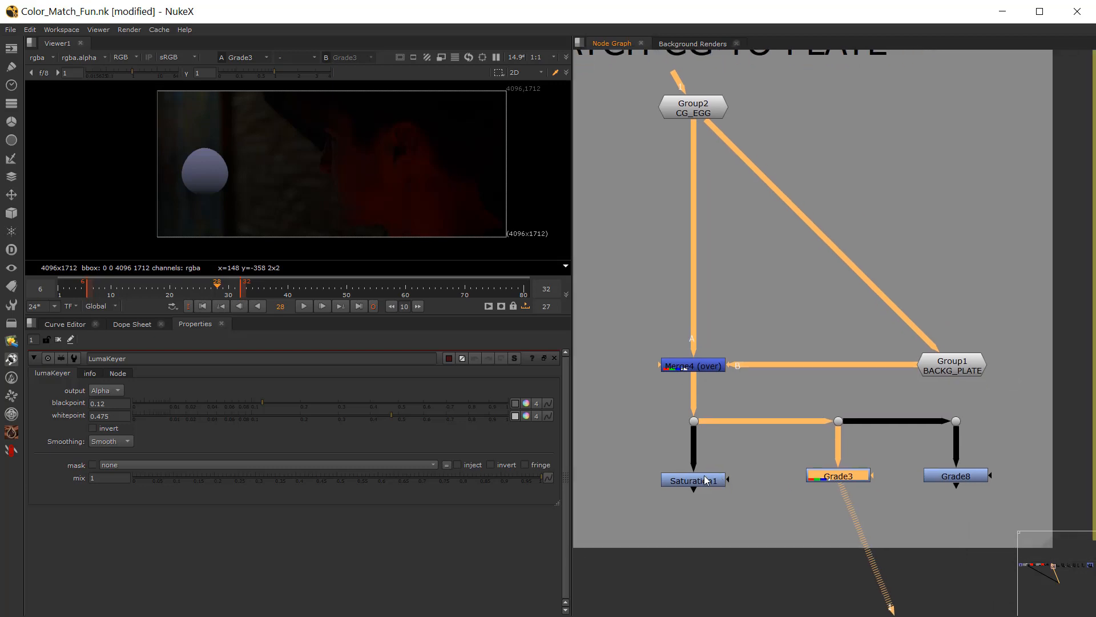
# Step: View Saturation1's output on the merged egg and plate, and open the node's settings
pyautogui.click(704, 475)
pyautogui.press('1')
pyautogui.click(742, 489)
pyautogui.doubleClick(704, 474)
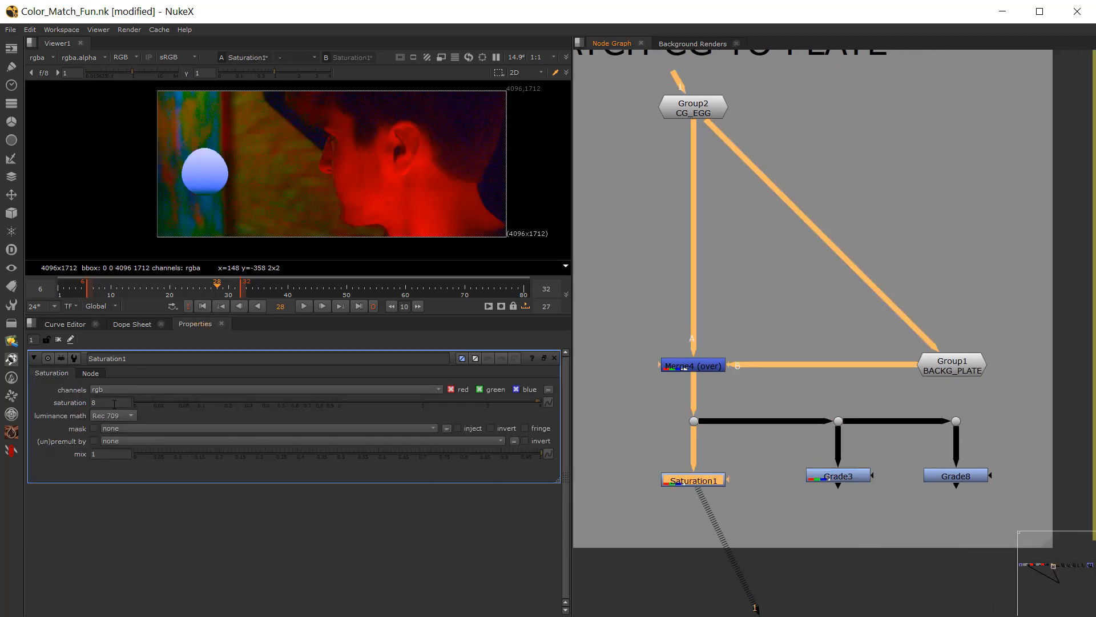
# Step: Set the Saturation1 node's saturation to 7
pyautogui.moveTo(113, 404); pyautogui.dragTo(69, 420)
pyautogui.scroll(-1, 103, 401)
pyautogui.click(582, 397)
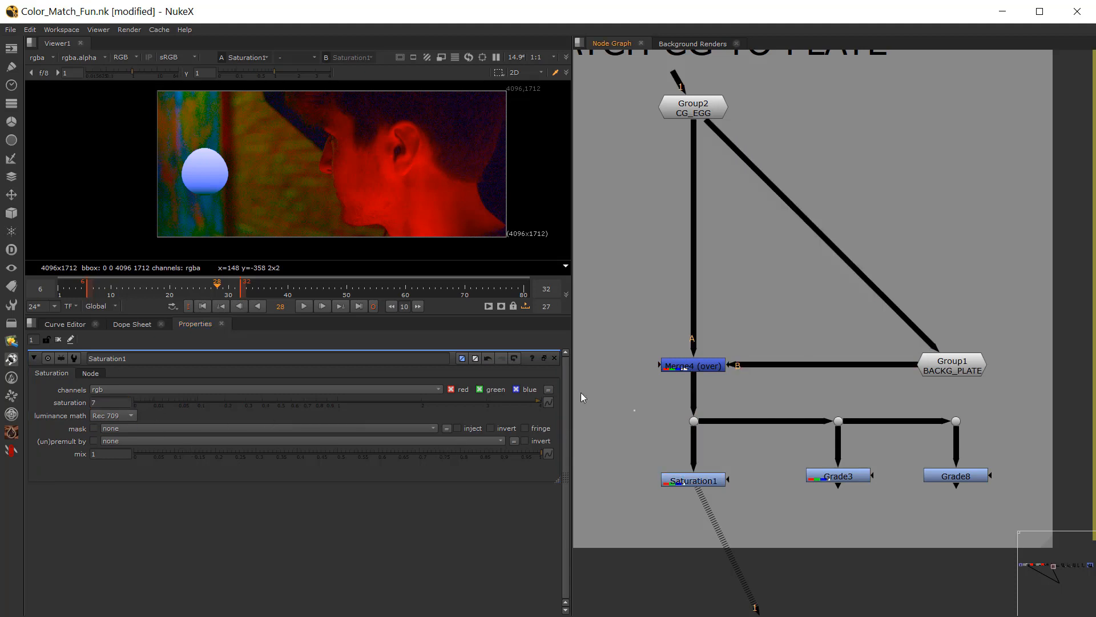
# Step: View Grade3's output with its settings open, and do the same for Grade8
pyautogui.moveTo(841, 464); pyautogui.dragTo(787, 452, button='middle')
pyautogui.click(788, 453)
pyautogui.press('1')
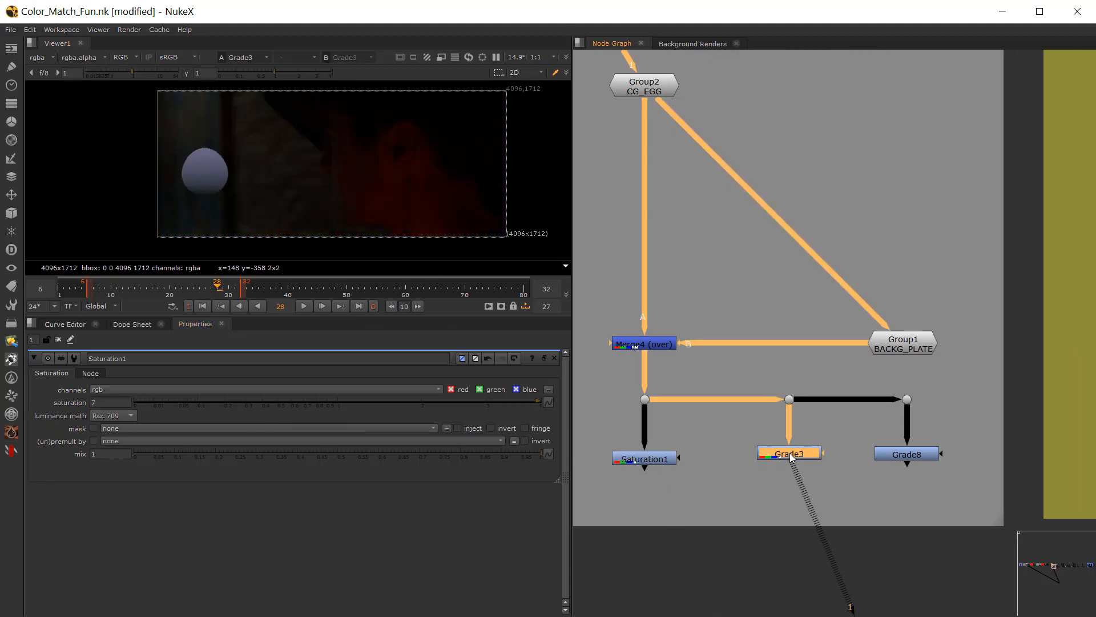
pyautogui.doubleClick(789, 454)
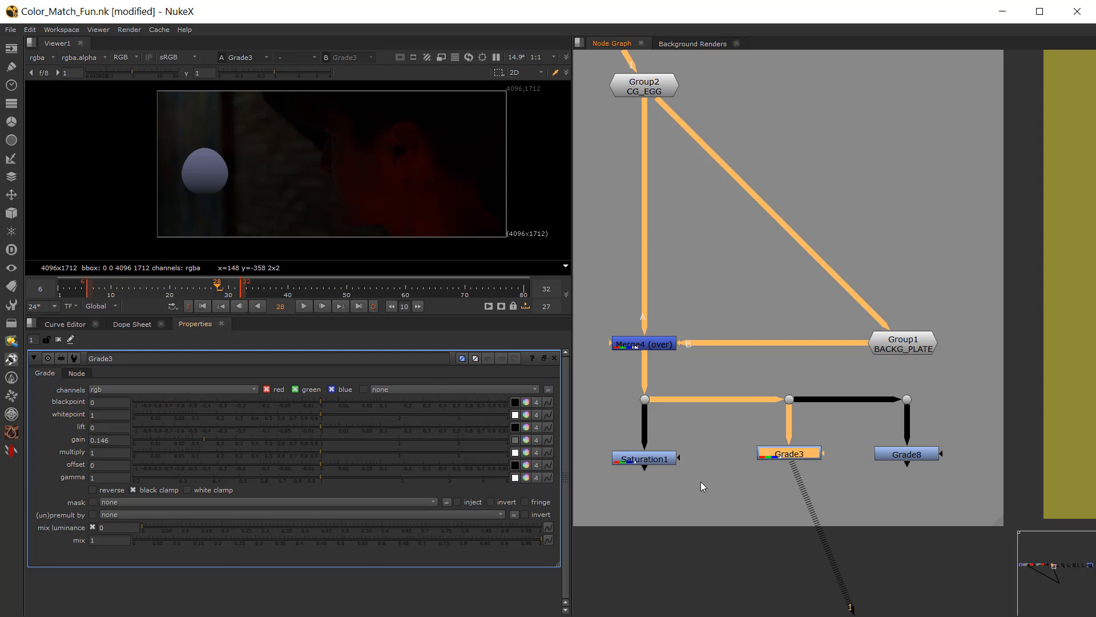
pyautogui.doubleClick(903, 455)
pyautogui.press('1')
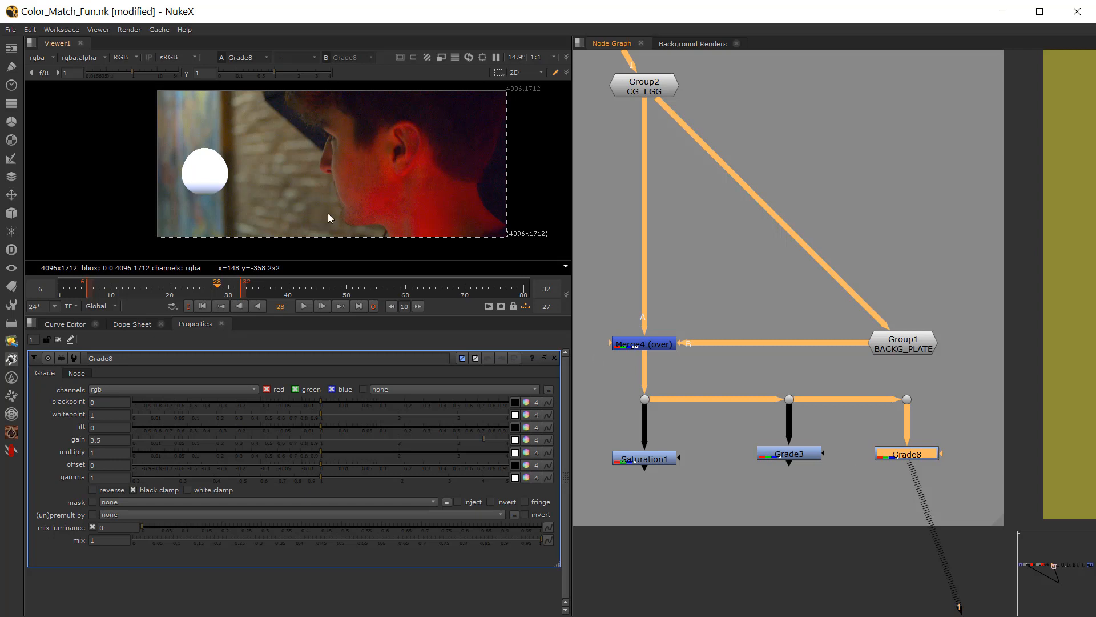
# Step: Compare Grade3's dark check with Saturation1's output in the viewer
pyautogui.click(788, 454)
pyautogui.press('1')
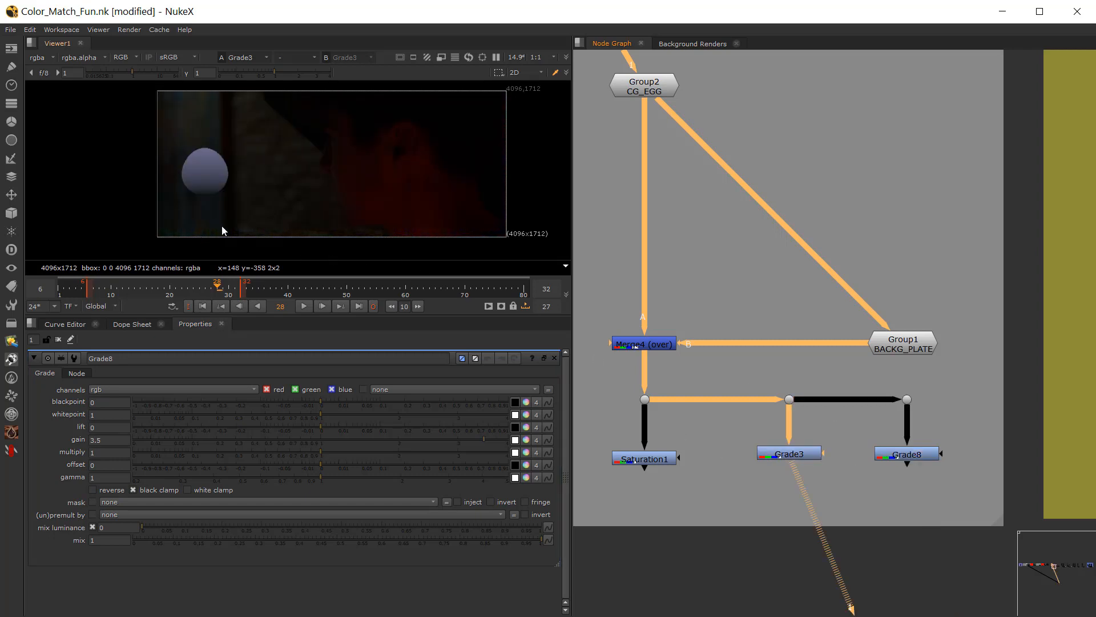
pyautogui.click(661, 460)
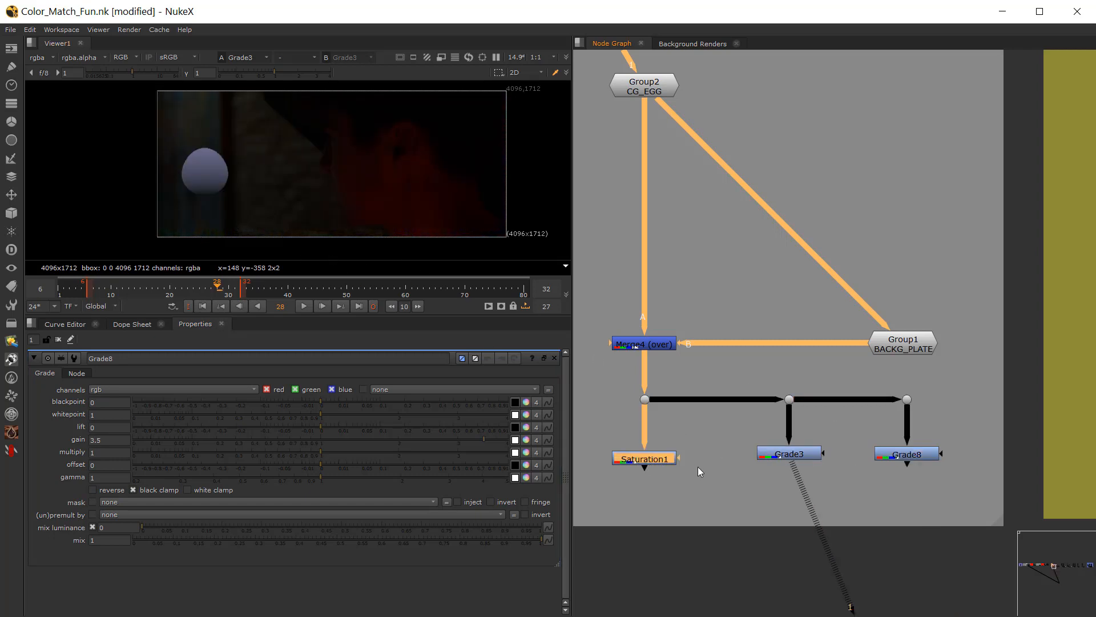
pyautogui.press('1')
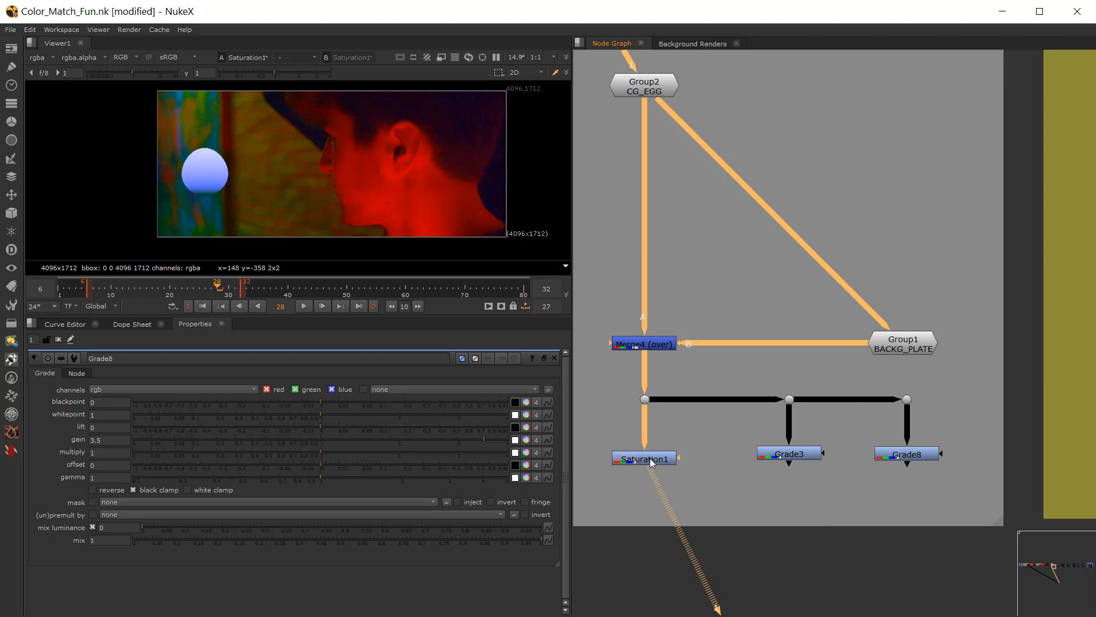
pyautogui.click(749, 449)
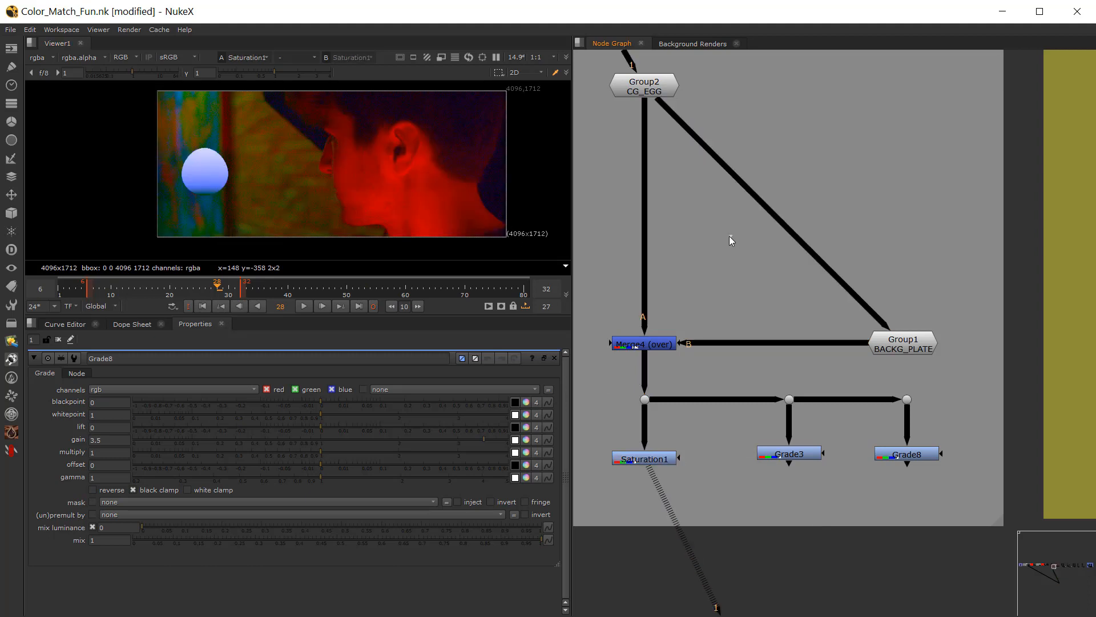
# Step: Disconnect the BACKG_PLATE group's input from the CG_EGG group
pyautogui.scroll(-3, 726, 261)
pyautogui.moveTo(731, 264); pyautogui.dragTo(776, 307, button='middle')
pyautogui.scroll(3, 776, 305)
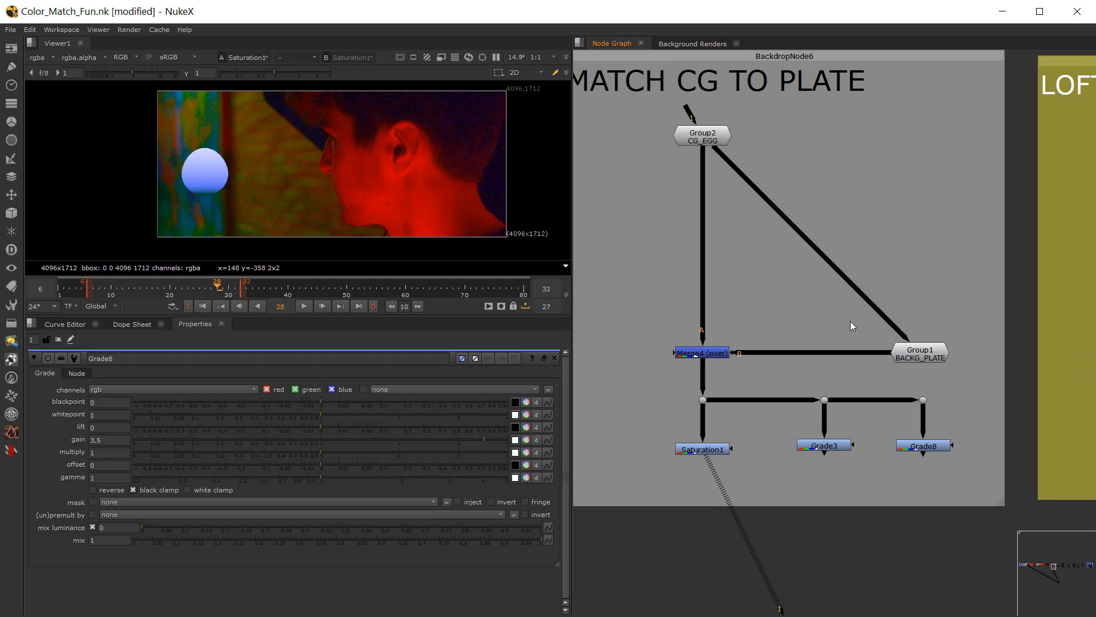
pyautogui.moveTo(892, 326); pyautogui.dragTo(817, 302)
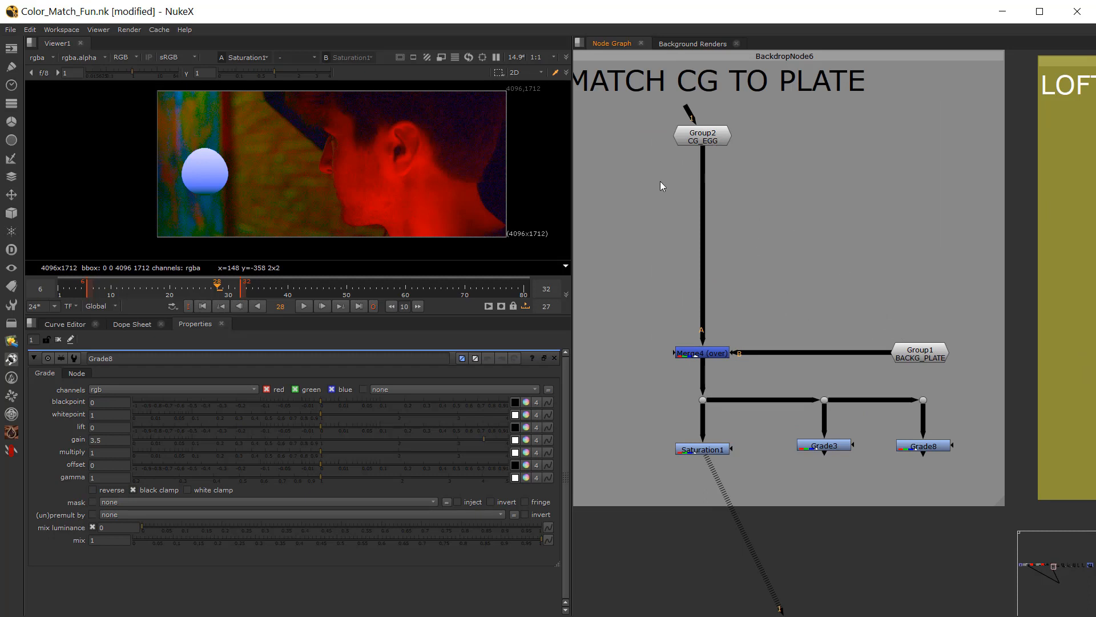
# Step: Add an Unpremult node into the connection directly below the CG_EGG group
pyautogui.press('Tab')
pyautogui.write('unp')
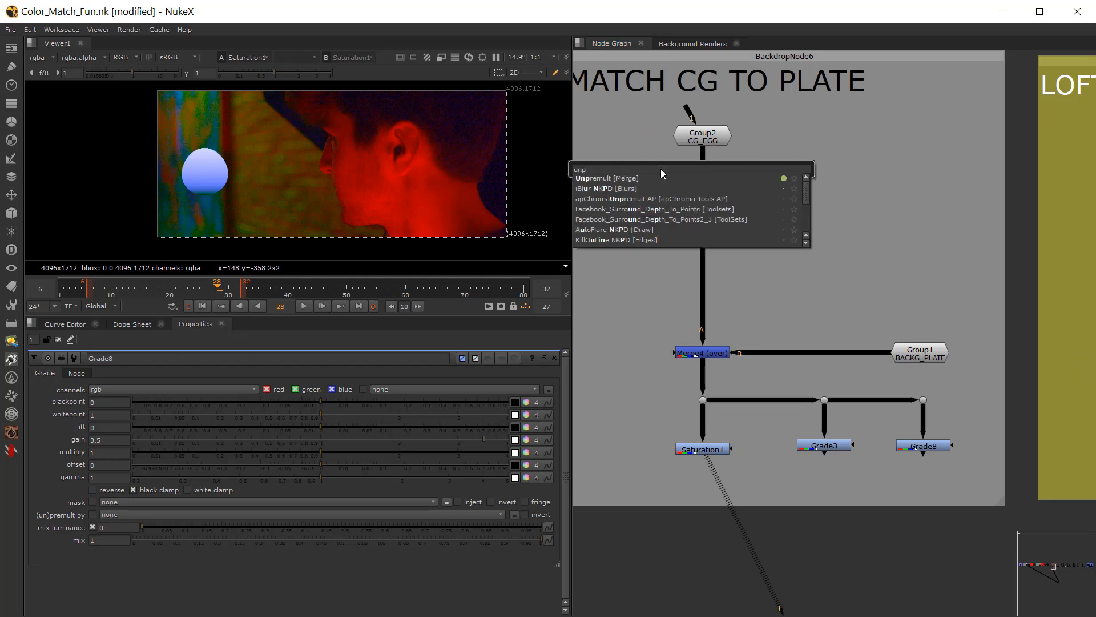
pyautogui.click(624, 177)
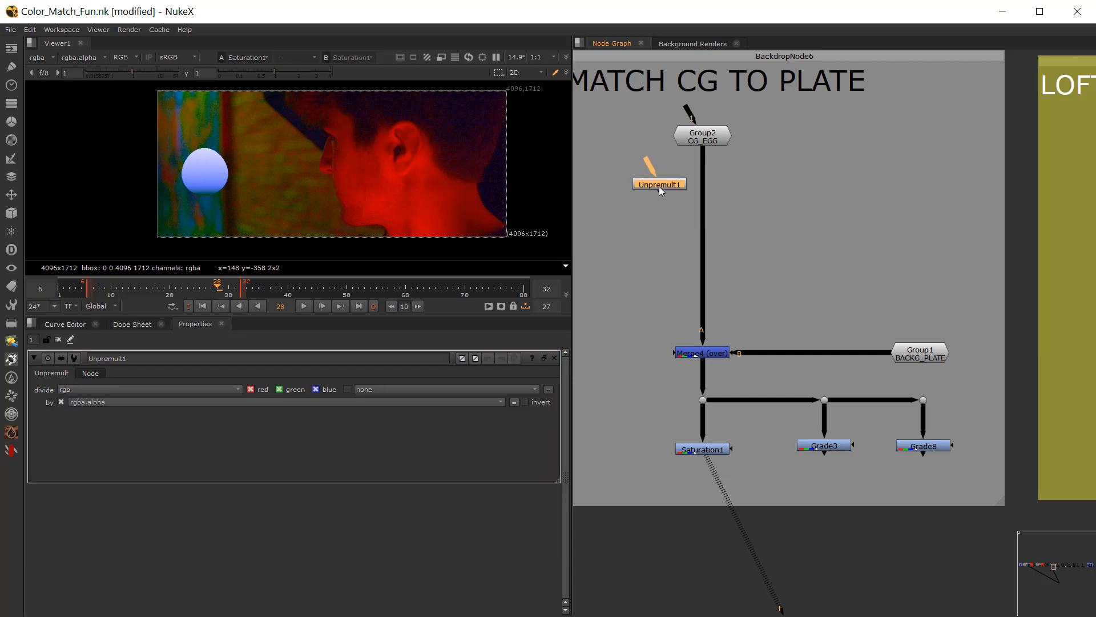
pyautogui.click(702, 173)
pyautogui.click(765, 226)
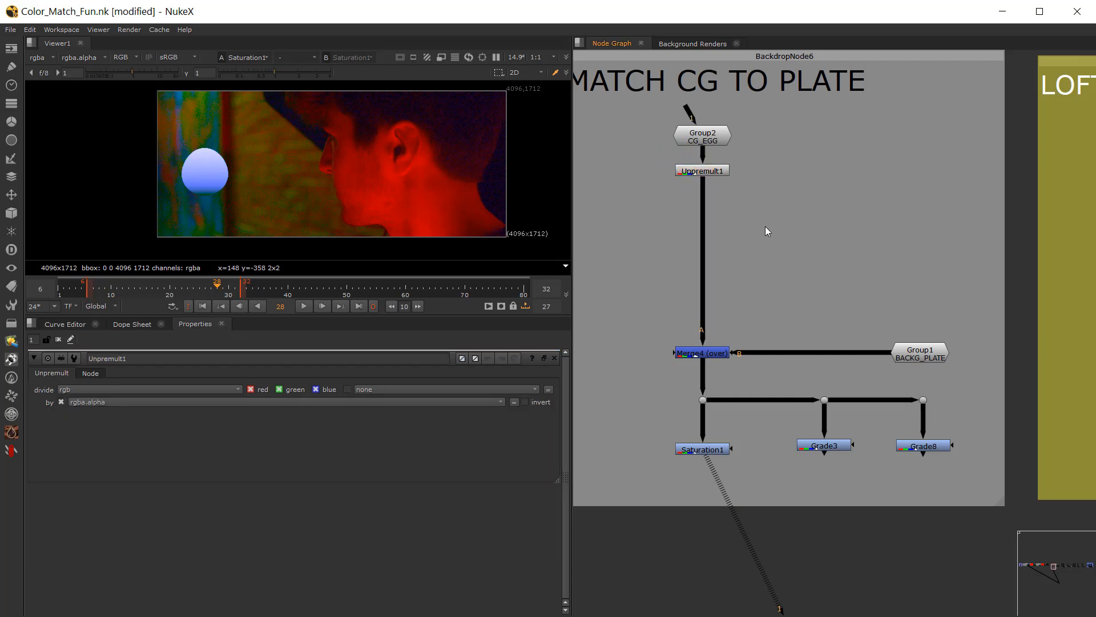
# Step: Add a Premult node into the egg branch just above Merge4
pyautogui.press('Tab')
pyautogui.write('pre')
pyautogui.click(695, 228)
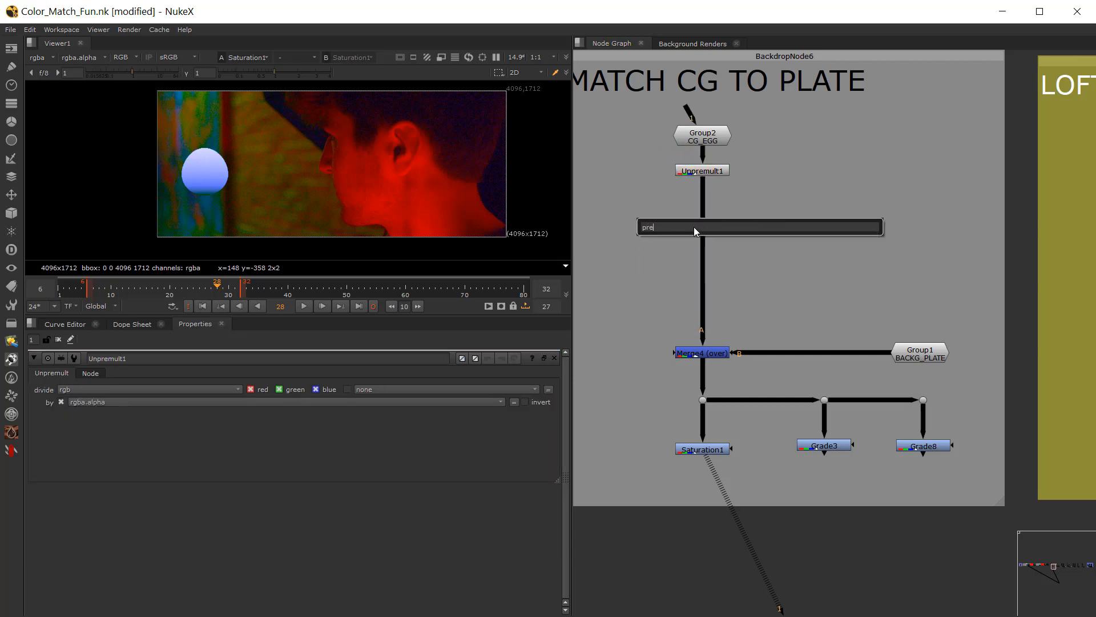
pyautogui.write('mult [Merge')
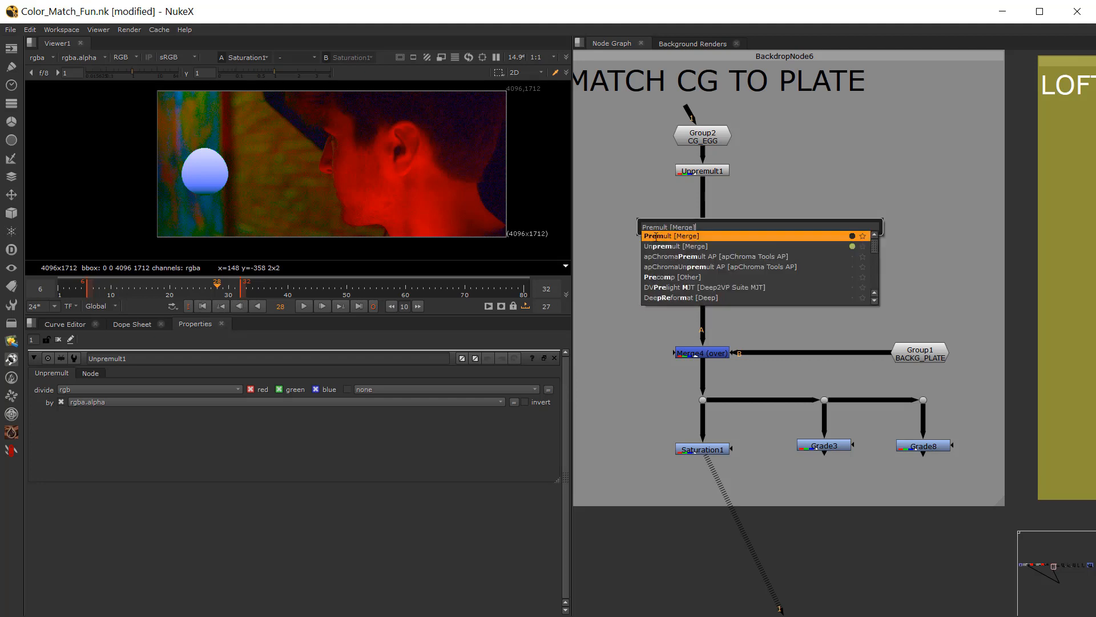
pyautogui.press('Return')
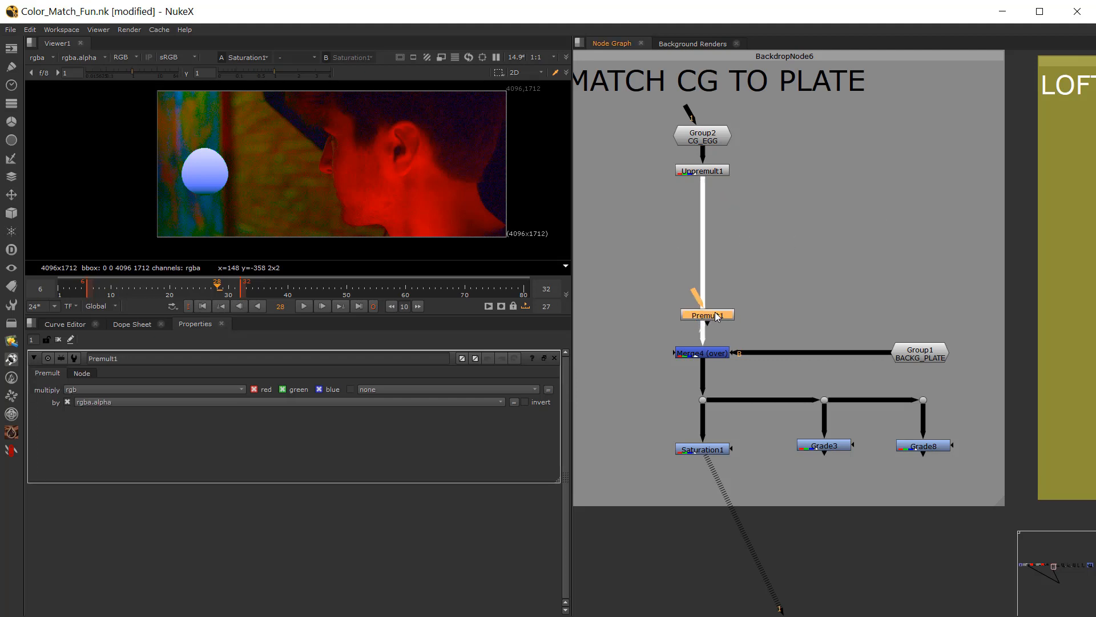
pyautogui.click(718, 318)
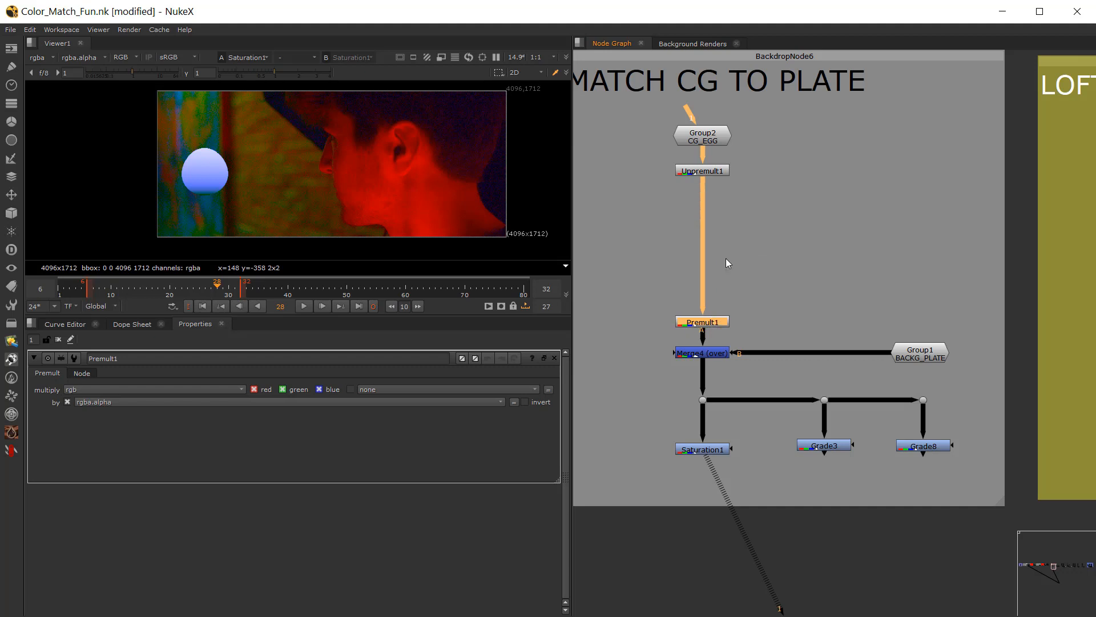
# Step: Move Unpremult1 closer to the CG_EGG group to leave room for grading nodes
pyautogui.click(705, 173)
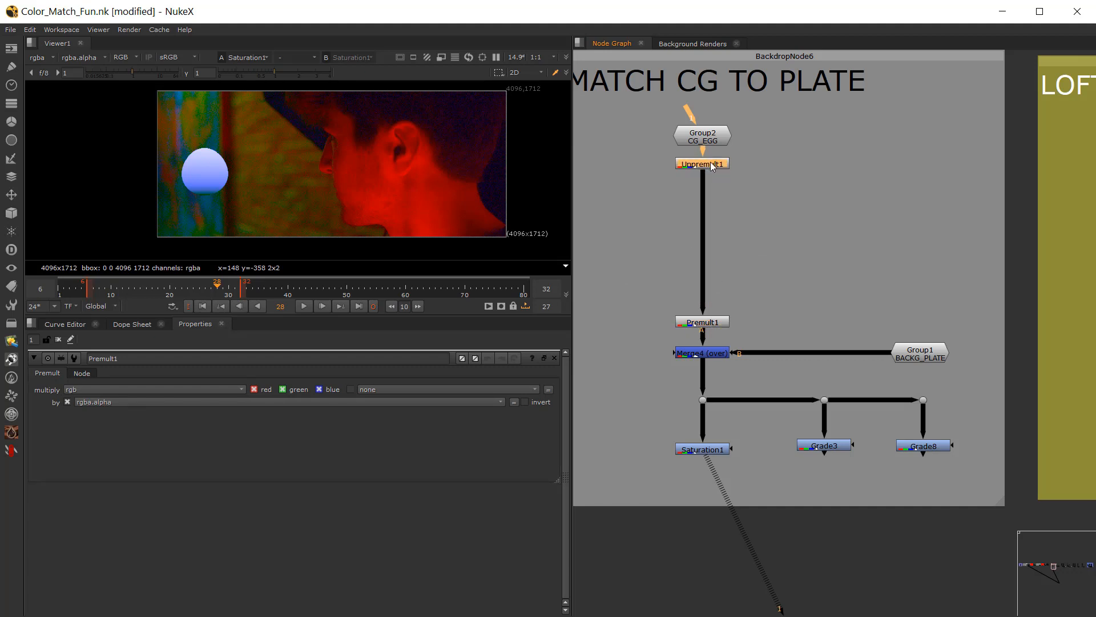
pyautogui.scroll(2, 752, 221)
pyautogui.scroll(-1, 751, 223)
pyautogui.click(768, 230)
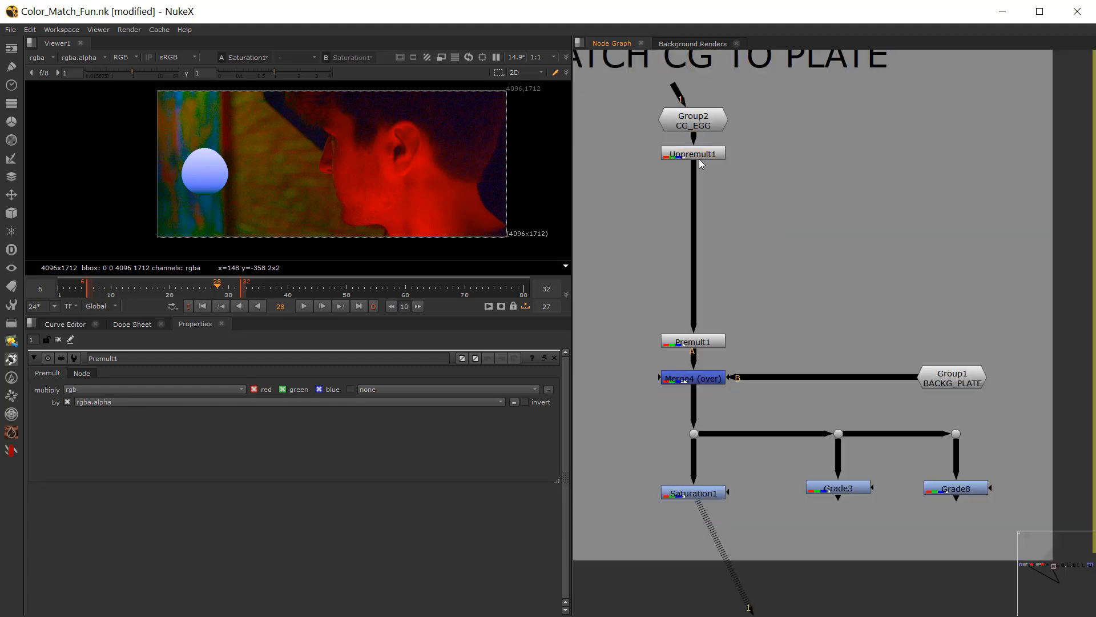
pyautogui.click(701, 156)
pyautogui.click(779, 203)
# Step: View the merged result at the dot below Merge4, and insert a Grade node directly after Unpremult1
pyautogui.click(694, 433)
pyautogui.press('1')
pyautogui.click(741, 256)
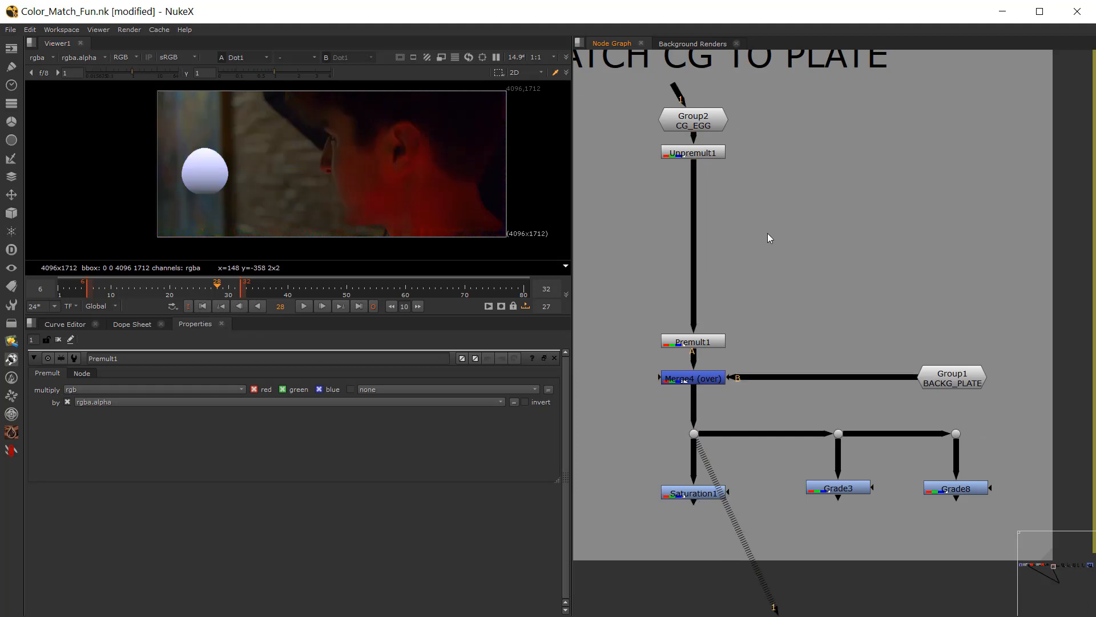
pyautogui.press('g')
pyautogui.moveTo(766, 232); pyautogui.dragTo(693, 189)
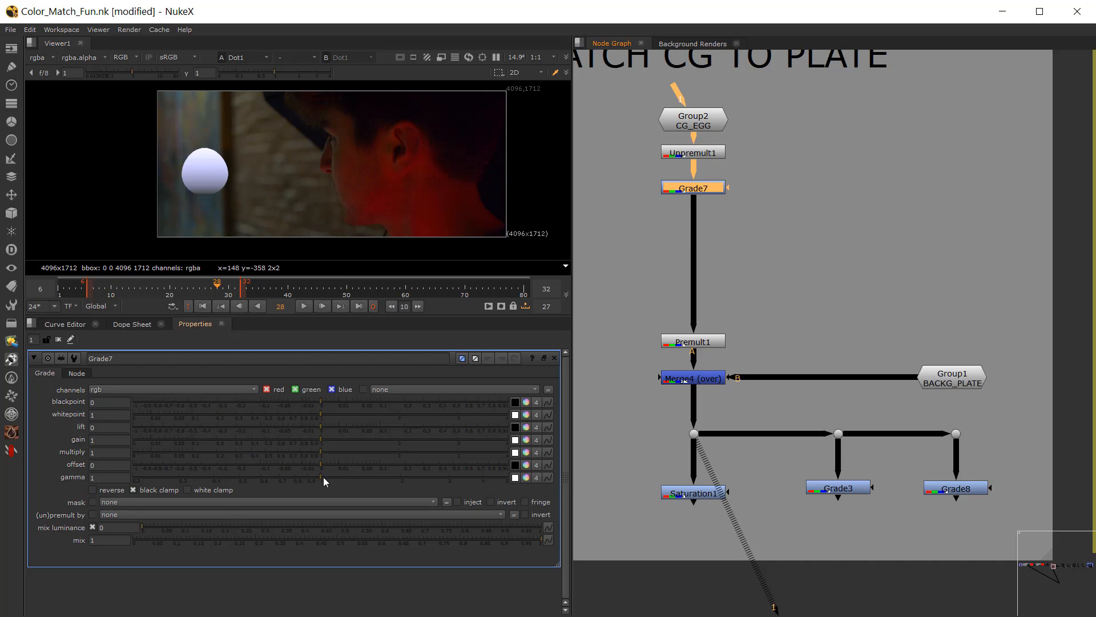
# Step: Display only luminance in the viewer and lower Grade7's gain to 0.08 to match the egg's brightness to the plate
pyautogui.scroll(1, 320, 168)
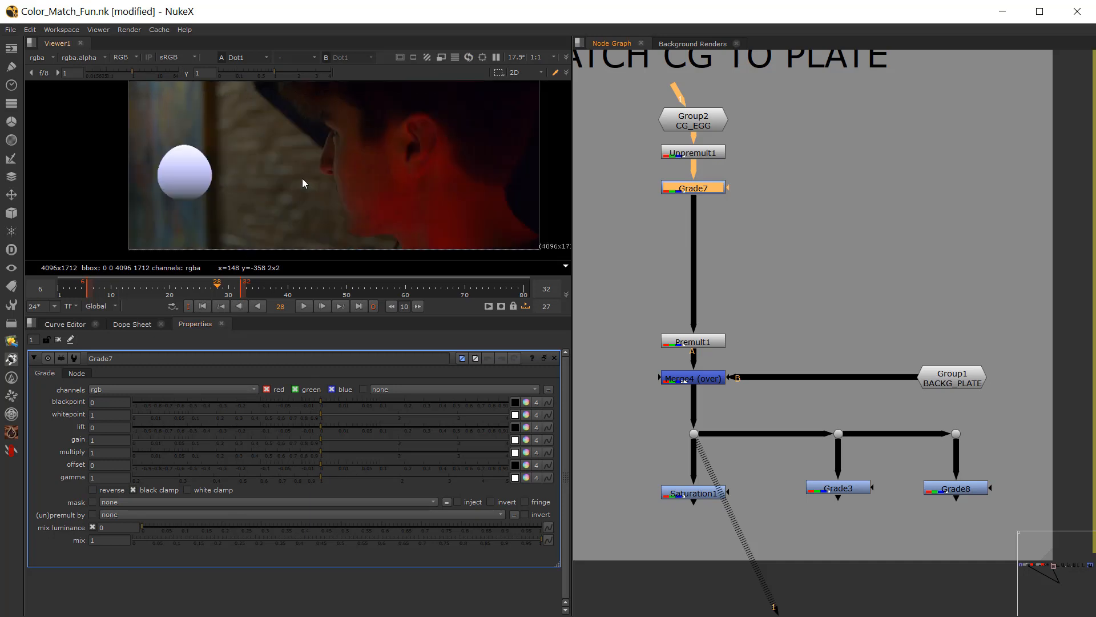
pyautogui.press('y')
pyautogui.scroll(-1, 304, 183)
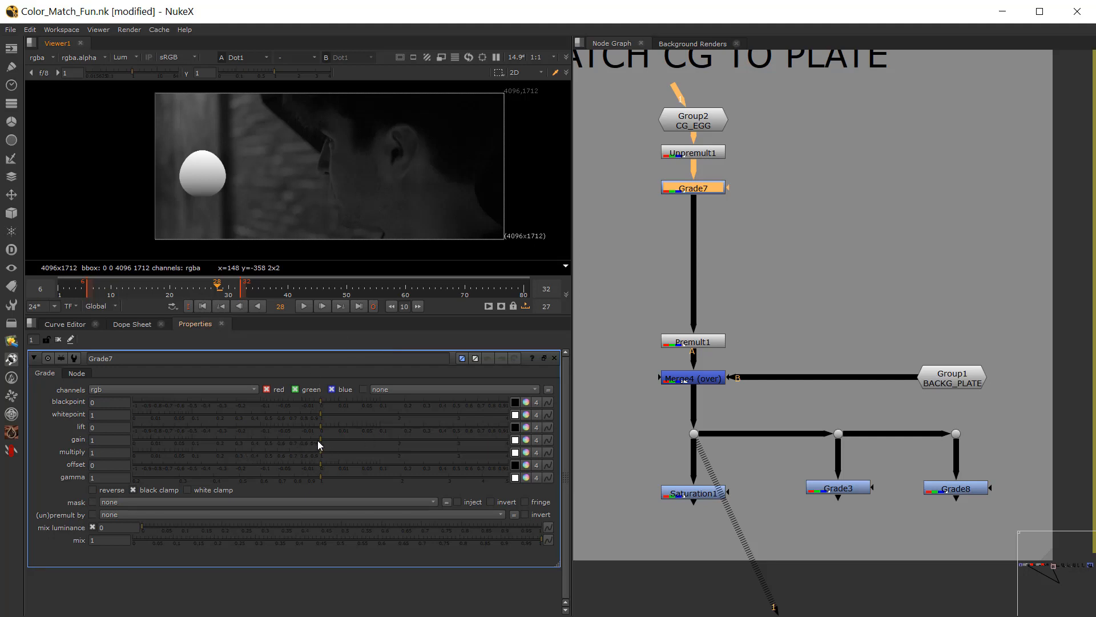
pyautogui.moveTo(314, 437); pyautogui.dragTo(188, 438)
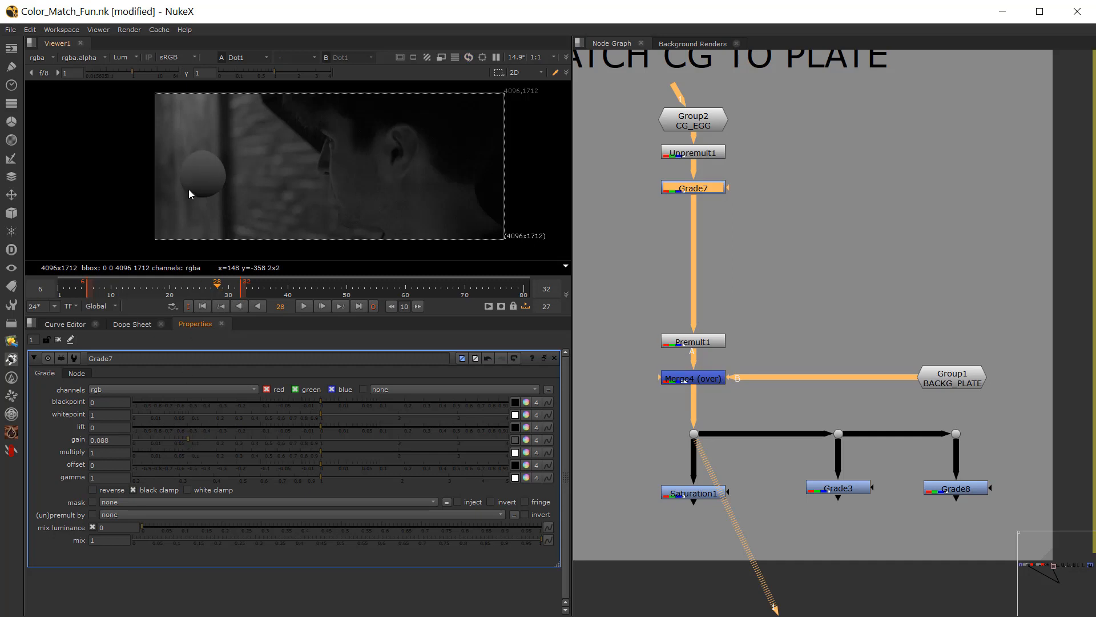
pyautogui.scroll(2, 189, 190)
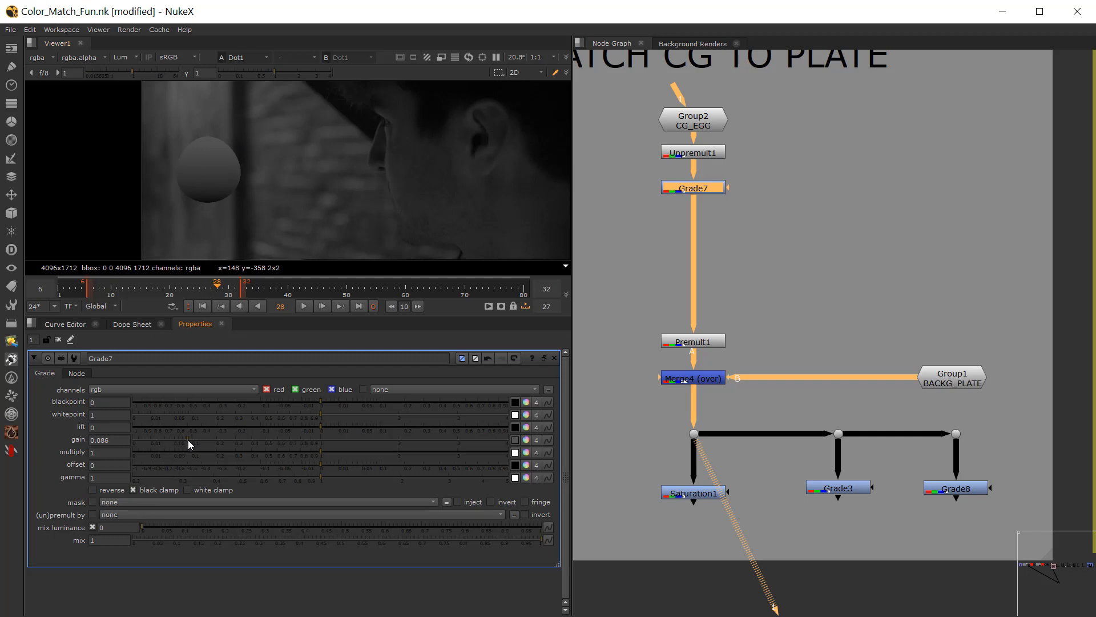
pyautogui.click(670, 203)
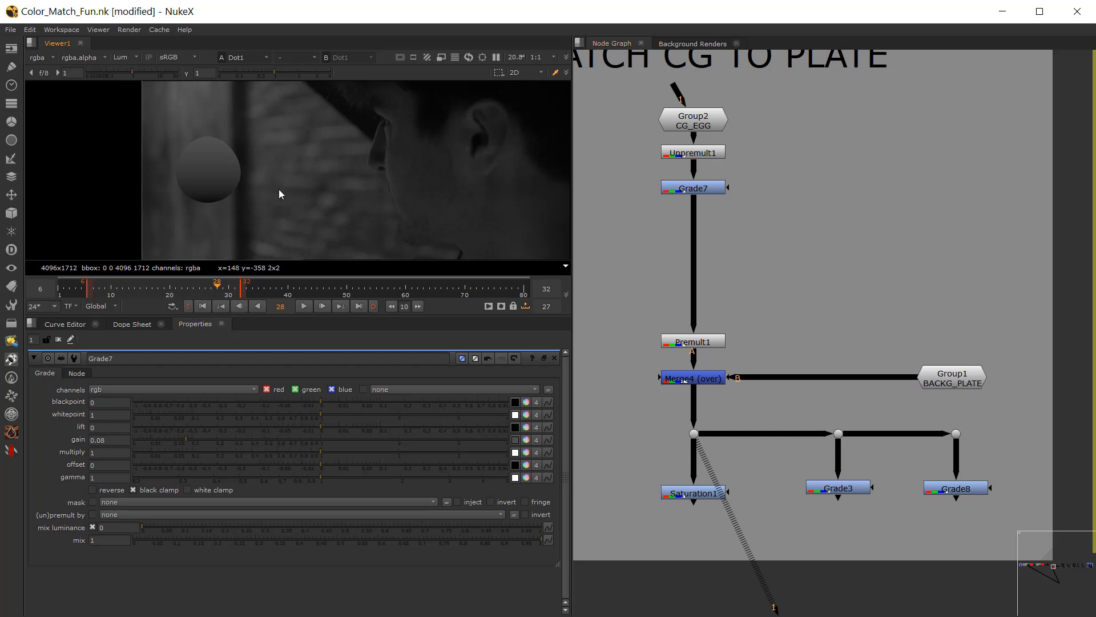
# Step: Return the viewer to colour, set Grade7's gamma to 0.86 while checking at viewer gamma 3.8, and reset the viewer gamma
pyautogui.press('y')
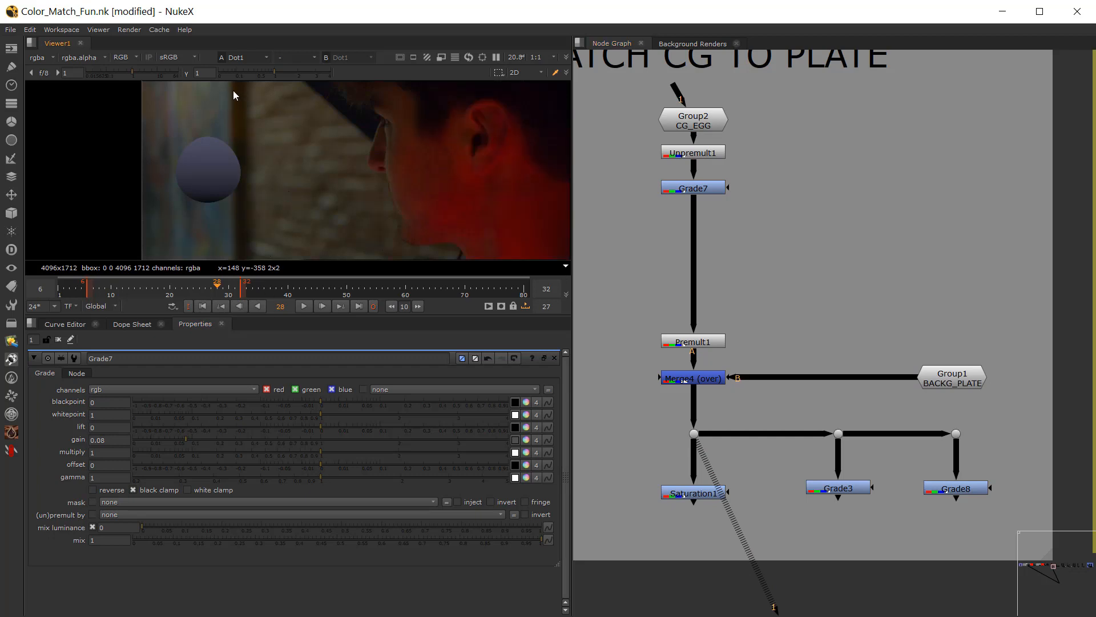
pyautogui.moveTo(283, 73); pyautogui.dragTo(328, 73)
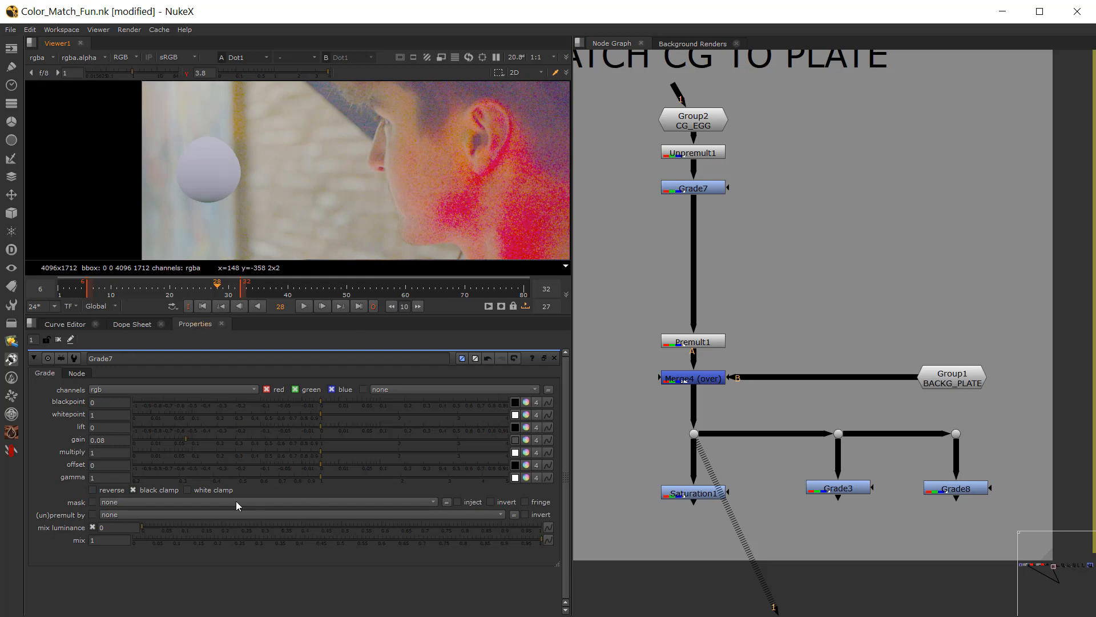
pyautogui.click(321, 483)
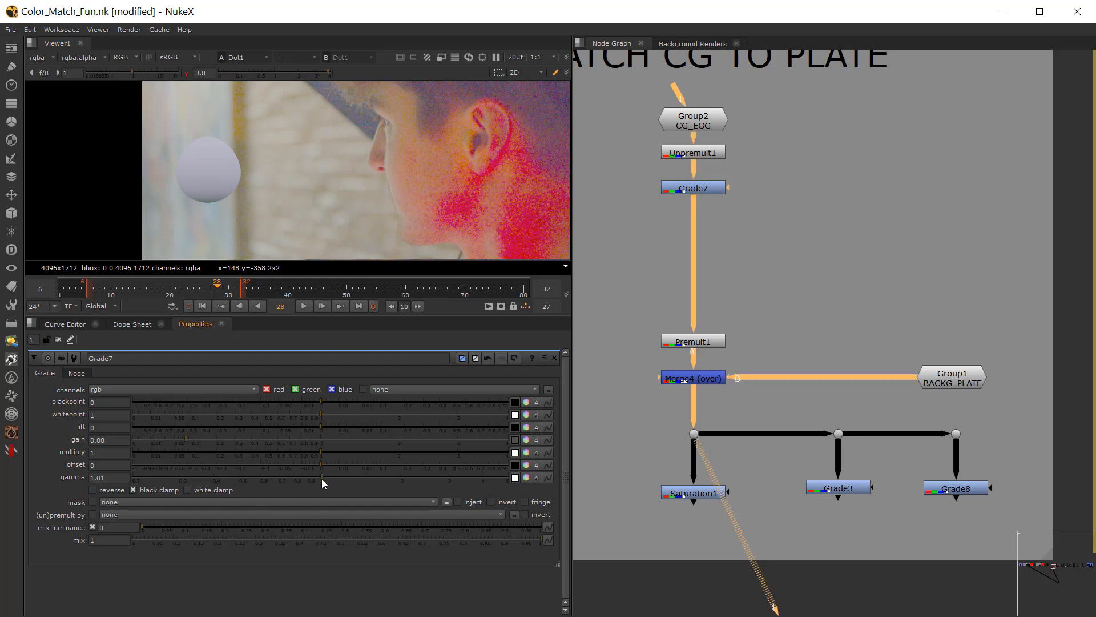
pyautogui.moveTo(322, 479)
pyautogui.mouseDown()
pyautogui.moveTo(334, 478)
pyautogui.moveTo(302, 477)
pyautogui.mouseUp()
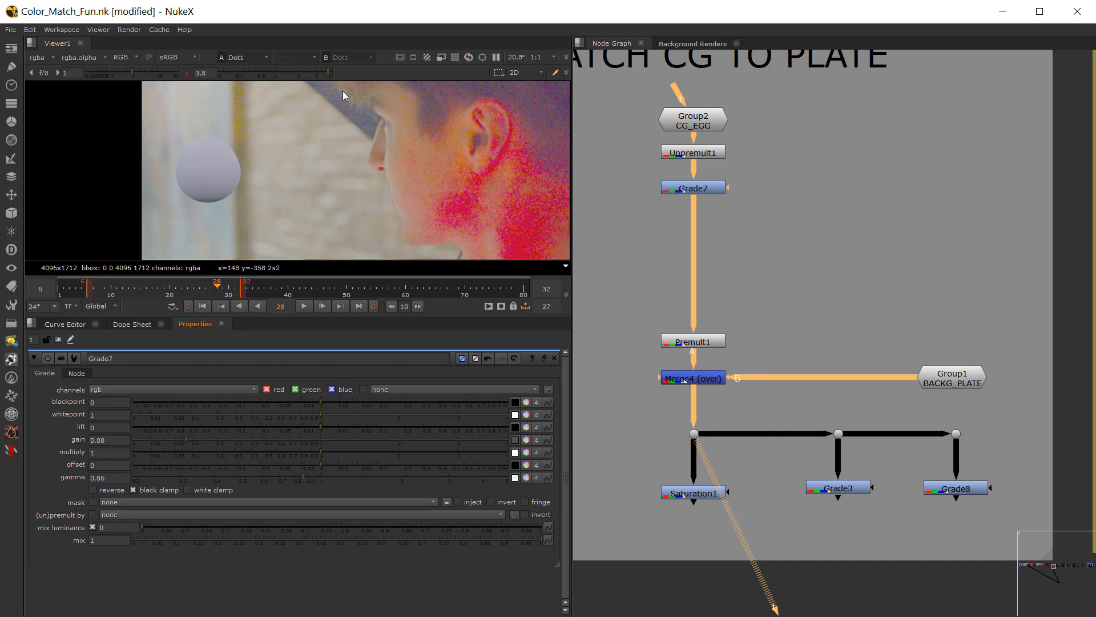
pyautogui.click(186, 74)
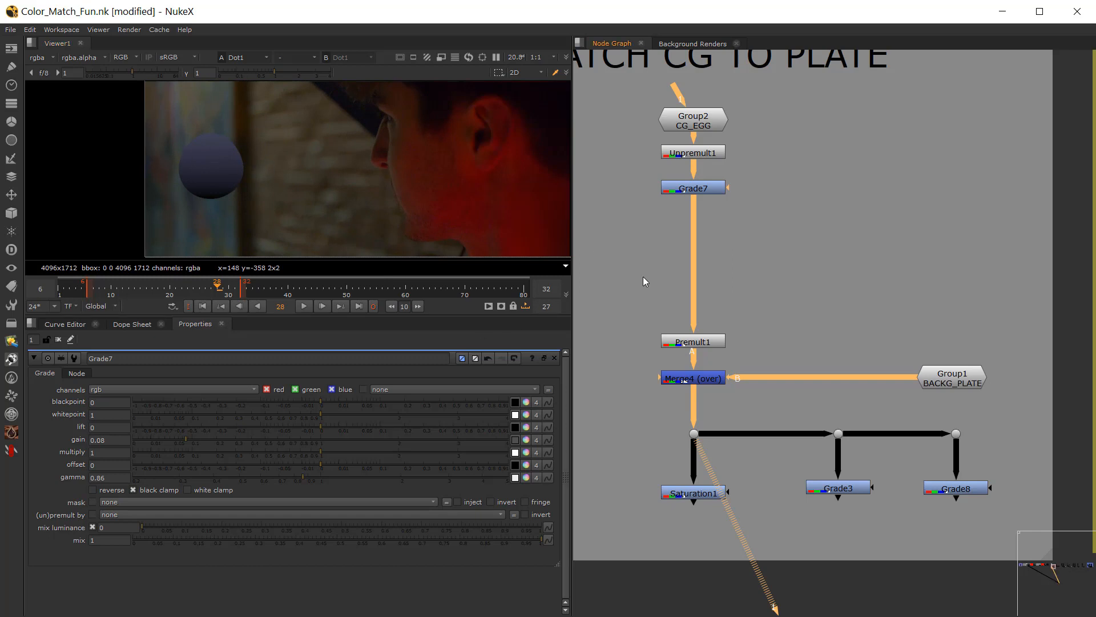
# Step: Insert a BlacksMatch node between Grade7 and Premult1
pyautogui.press('Tab')
pyautogui.write('black')
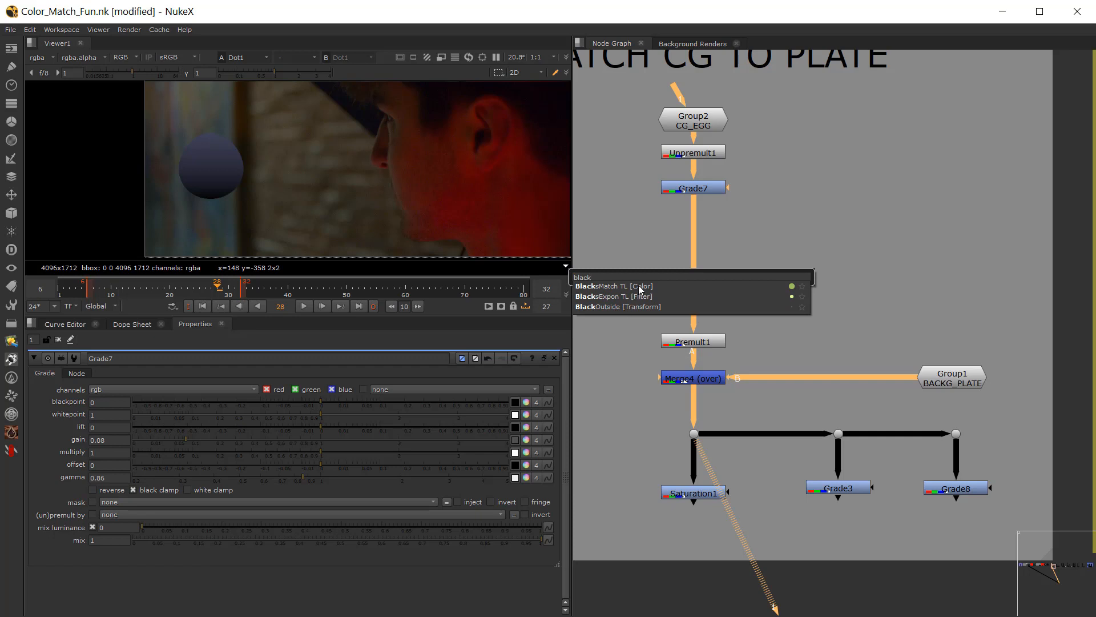
pyautogui.click(638, 287)
pyautogui.moveTo(648, 278); pyautogui.dragTo(690, 292)
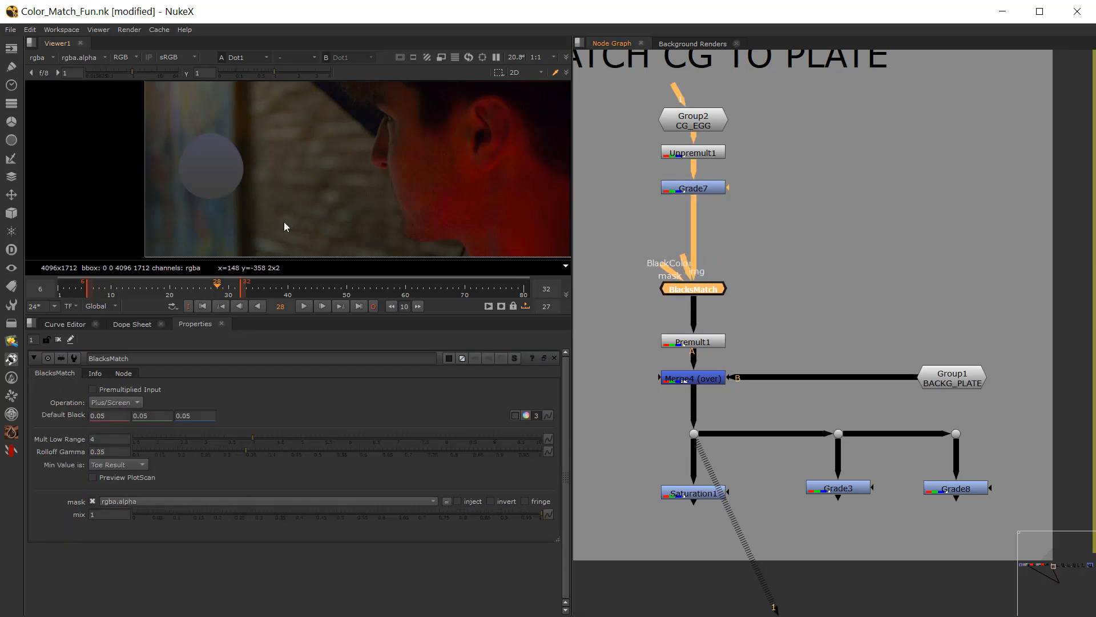
# Step: View Saturation1's output and examine the egg's colours against the plate up close
pyautogui.scroll(2, 249, 205)
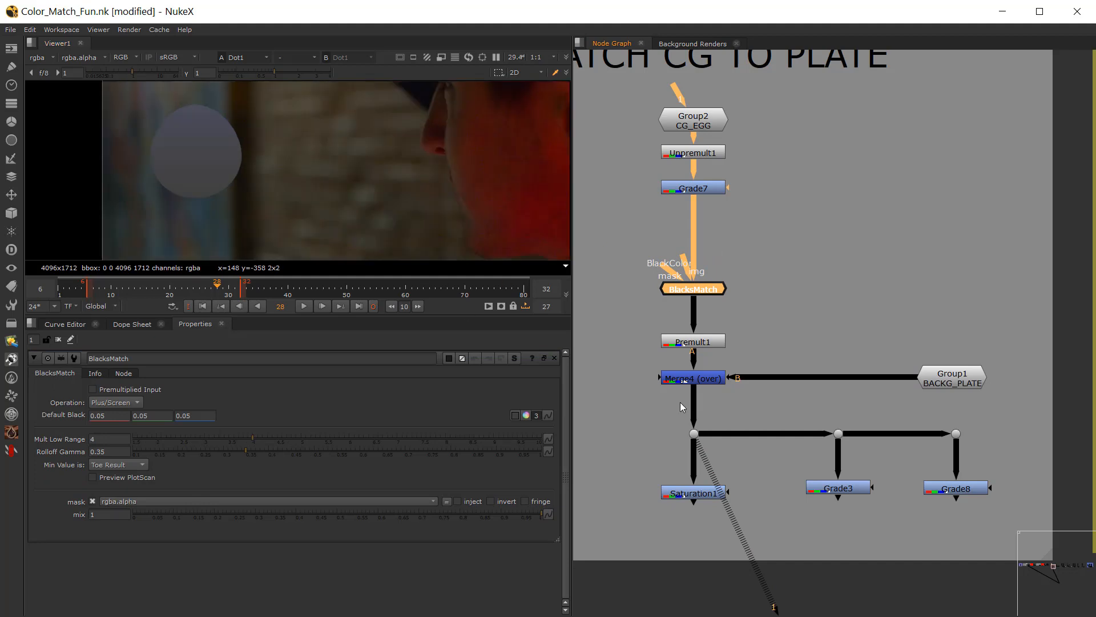
pyautogui.click(696, 493)
pyautogui.press('1')
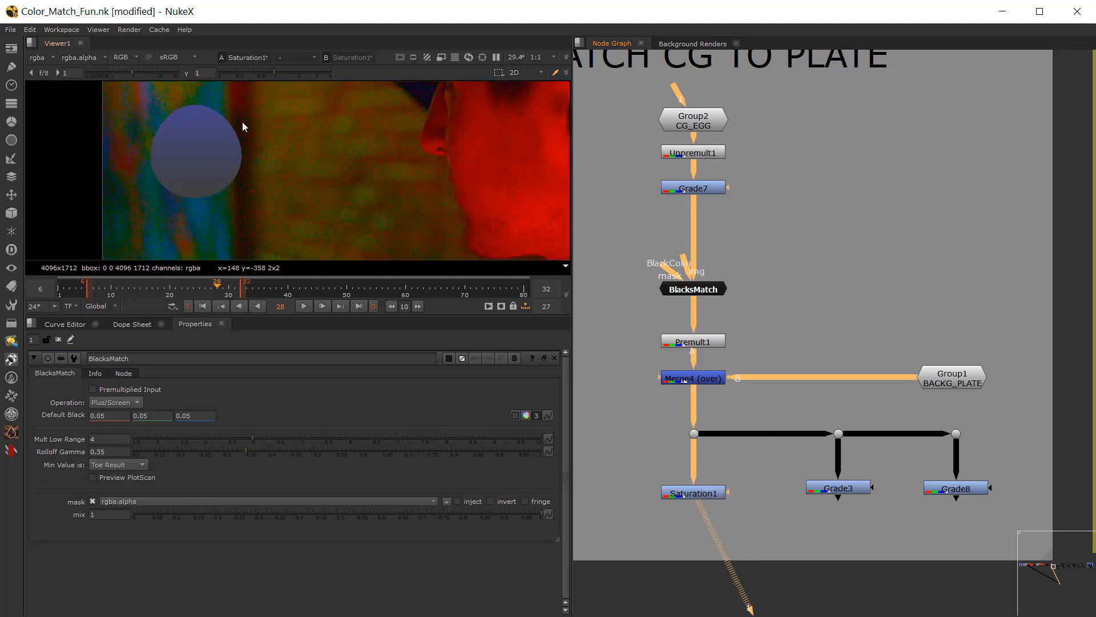
pyautogui.scroll(2, 242, 121)
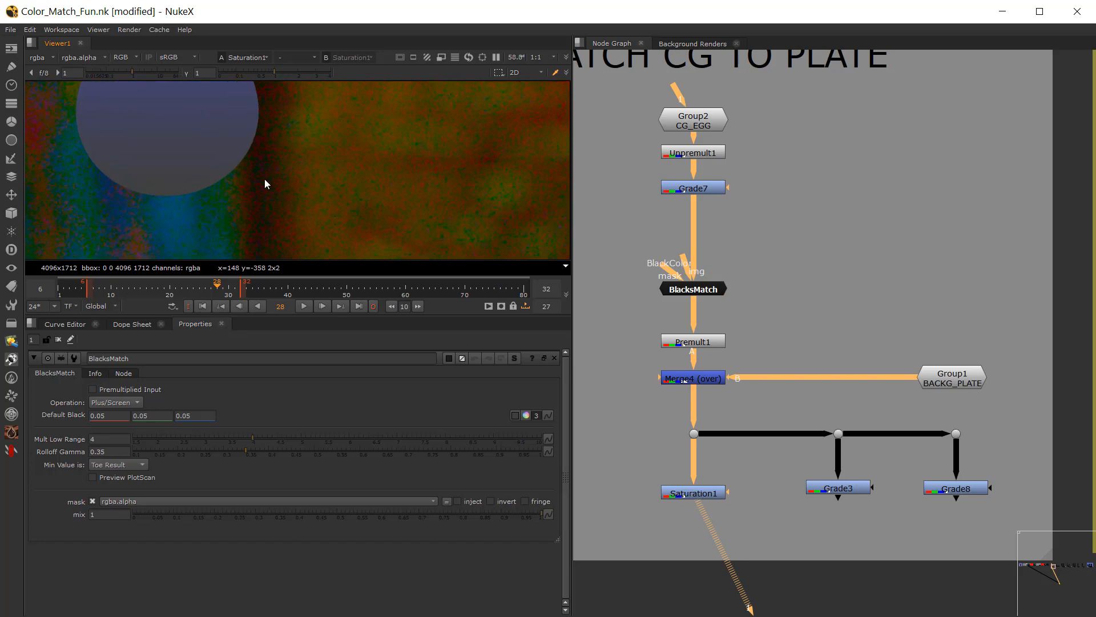
# Step: Sample BlacksMatch's Default Black from the plate's dark strip beside the egg's lower edge, then resample a smaller patch slightly higher
pyautogui.moveTo(694, 290); pyautogui.dragTo(681, 287)
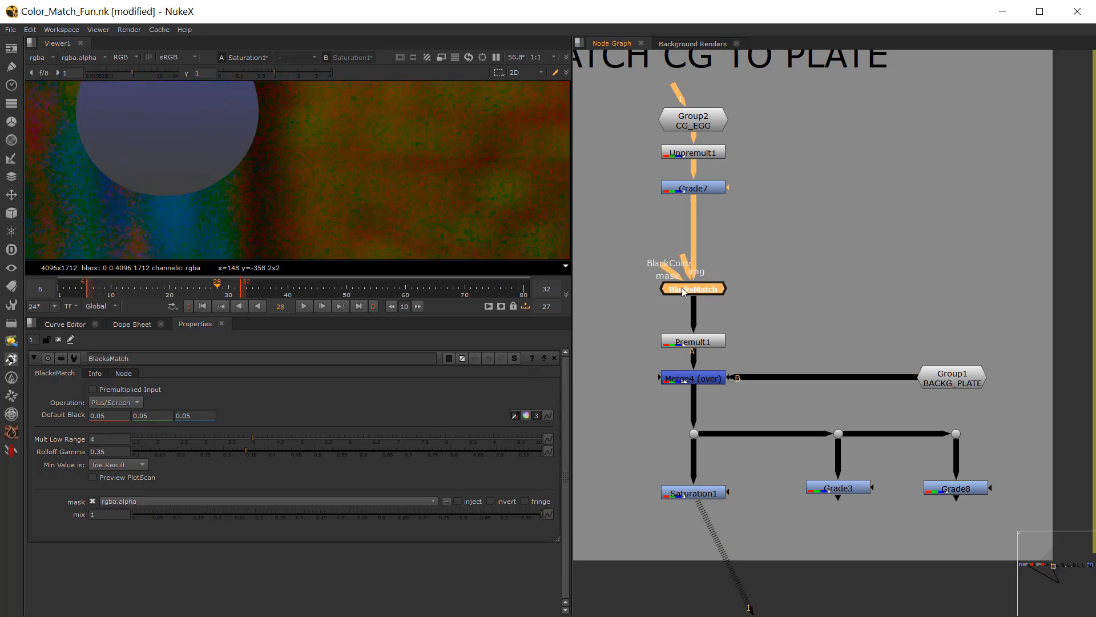
pyautogui.click(515, 415)
pyautogui.keyDown('ctrl'); pyautogui.keyDown('shift'); pyautogui.moveTo(255, 195); pyautogui.dragTo(264, 209); pyautogui.keyUp('shift'); pyautogui.keyUp('ctrl')
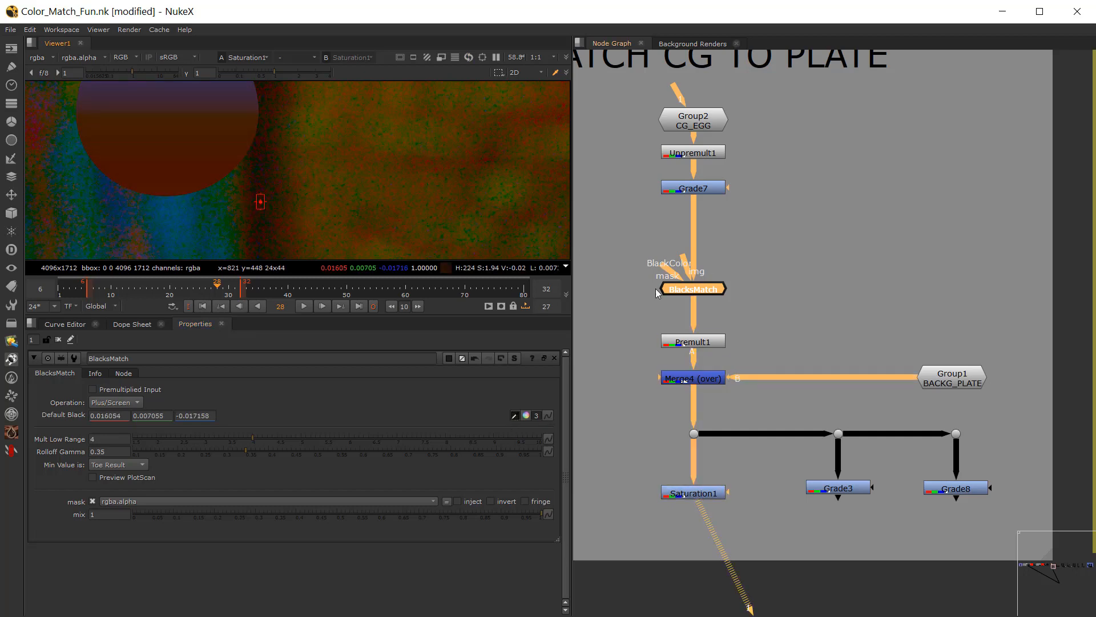
pyautogui.scroll(-2, 250, 166)
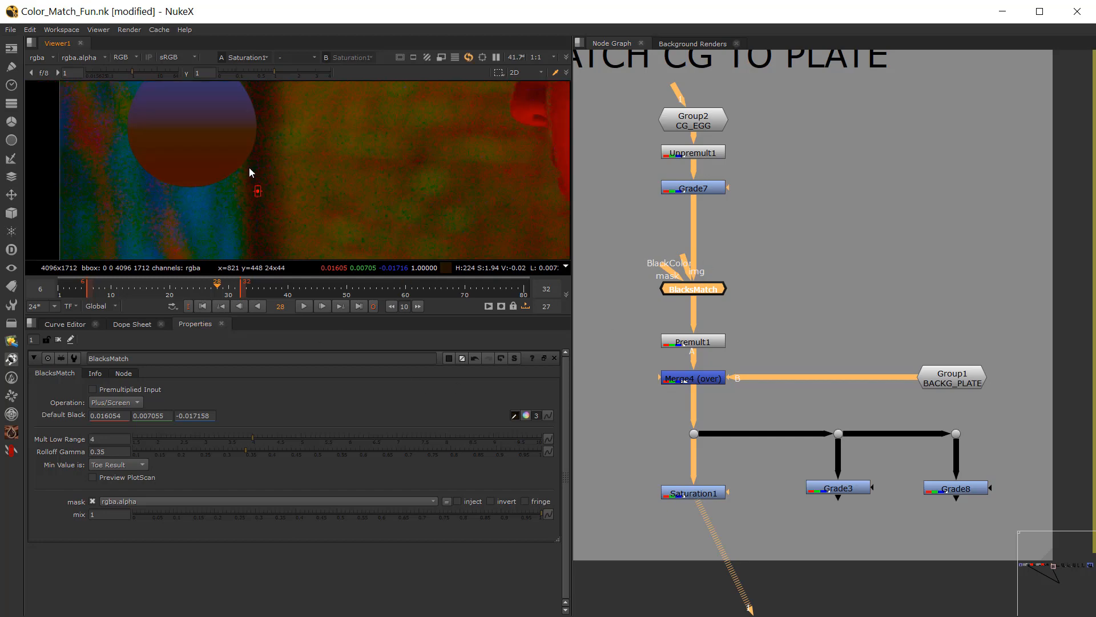
pyautogui.moveTo(185, 165); pyautogui.dragTo(236, 192, button='middle')
pyautogui.scroll(5, 304, 232)
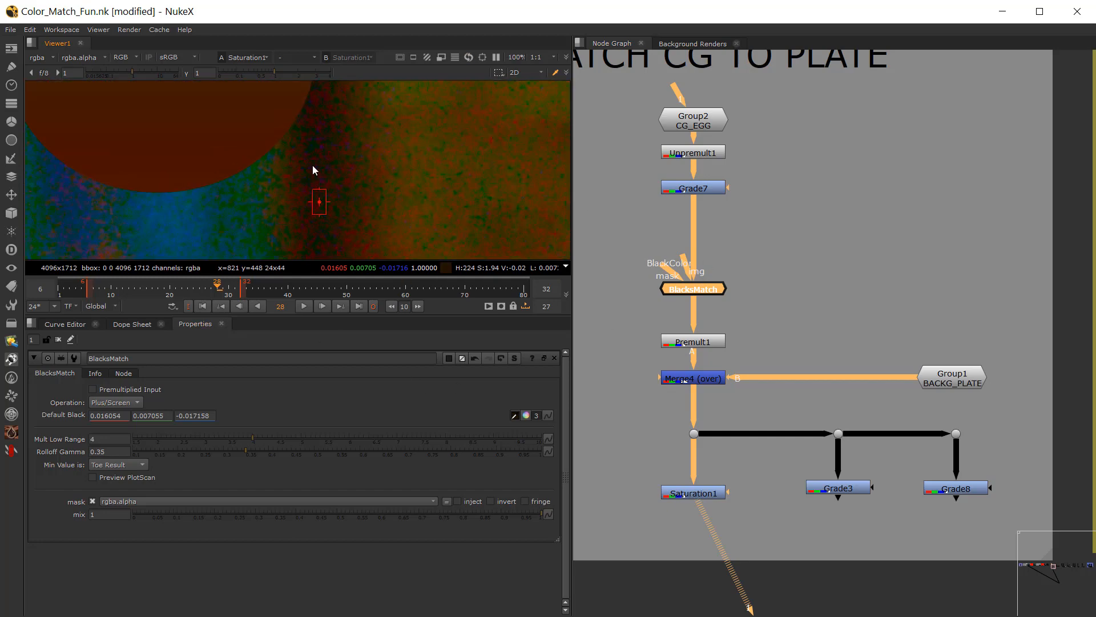
pyautogui.scroll(5, 315, 168)
pyautogui.keyDown('ctrl'); pyautogui.keyDown('shift'); pyautogui.moveTo(308, 172); pyautogui.dragTo(306, 172); pyautogui.keyUp('shift'); pyautogui.keyUp('ctrl')
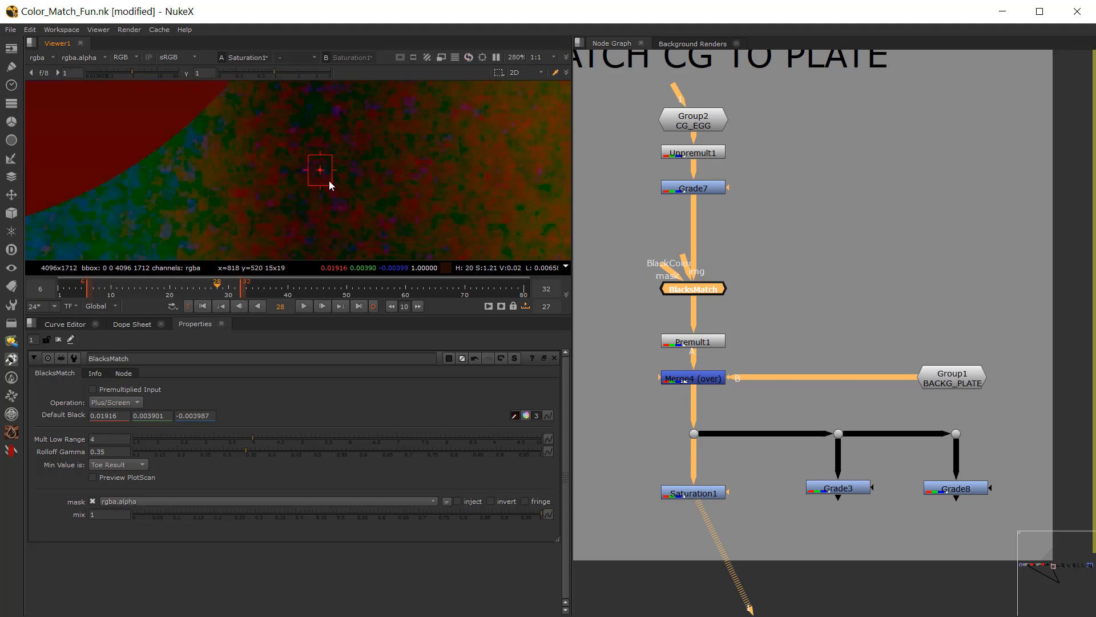
pyautogui.scroll(-8, 329, 181)
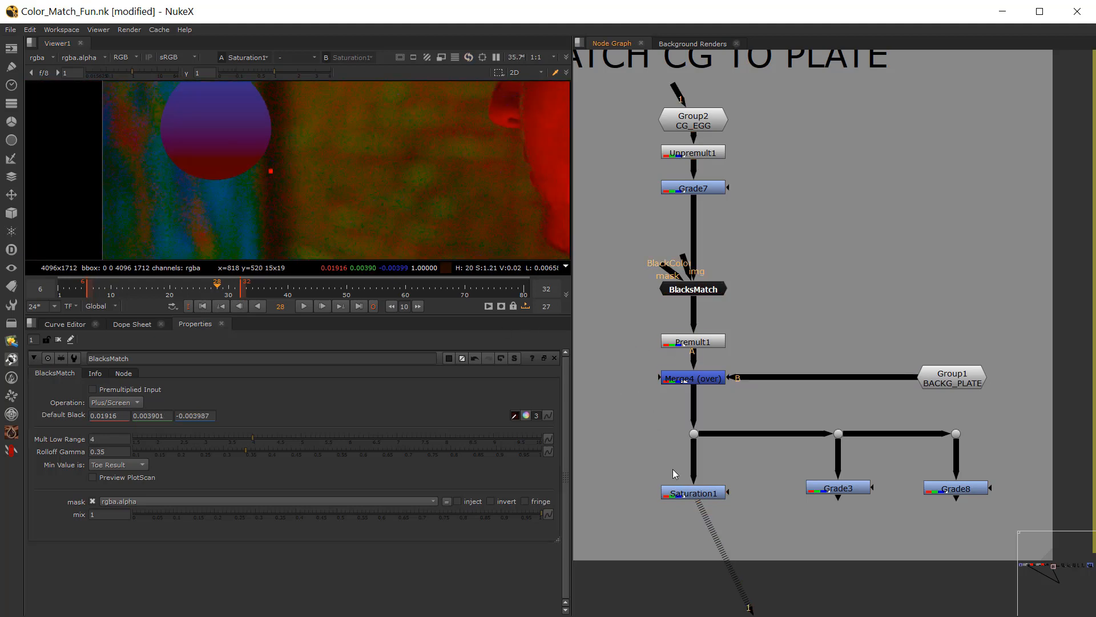
# Step: Set Saturation1's saturation to 5 and reopen the BlacksMatch properties
pyautogui.doubleClick(693, 494)
pyautogui.click(93, 402)
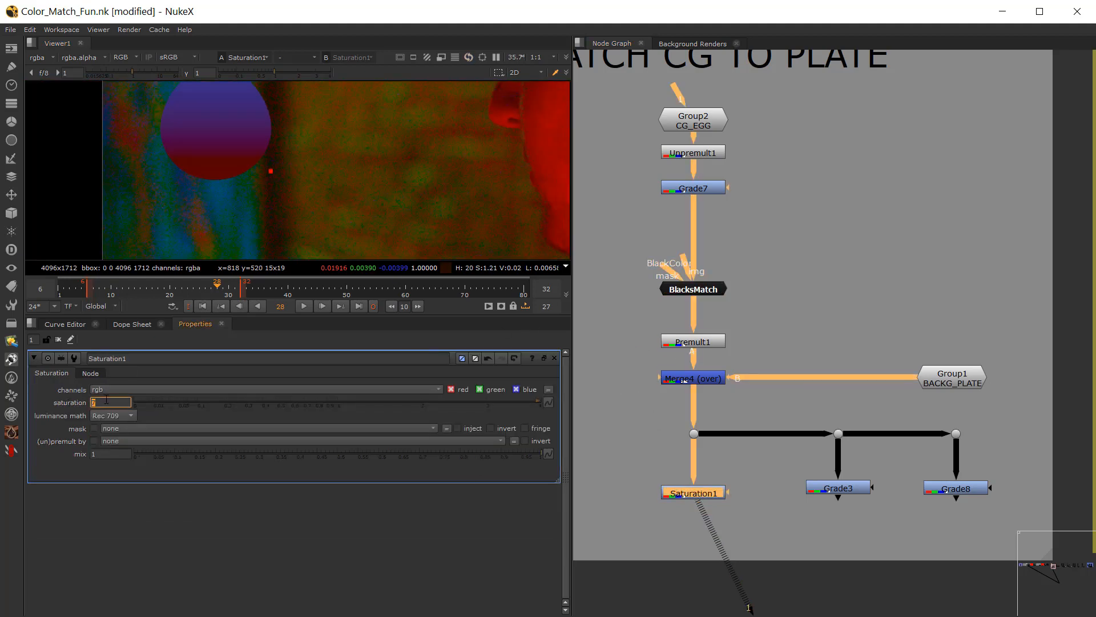
pyautogui.scroll(-1, 106, 399)
pyautogui.click(747, 392)
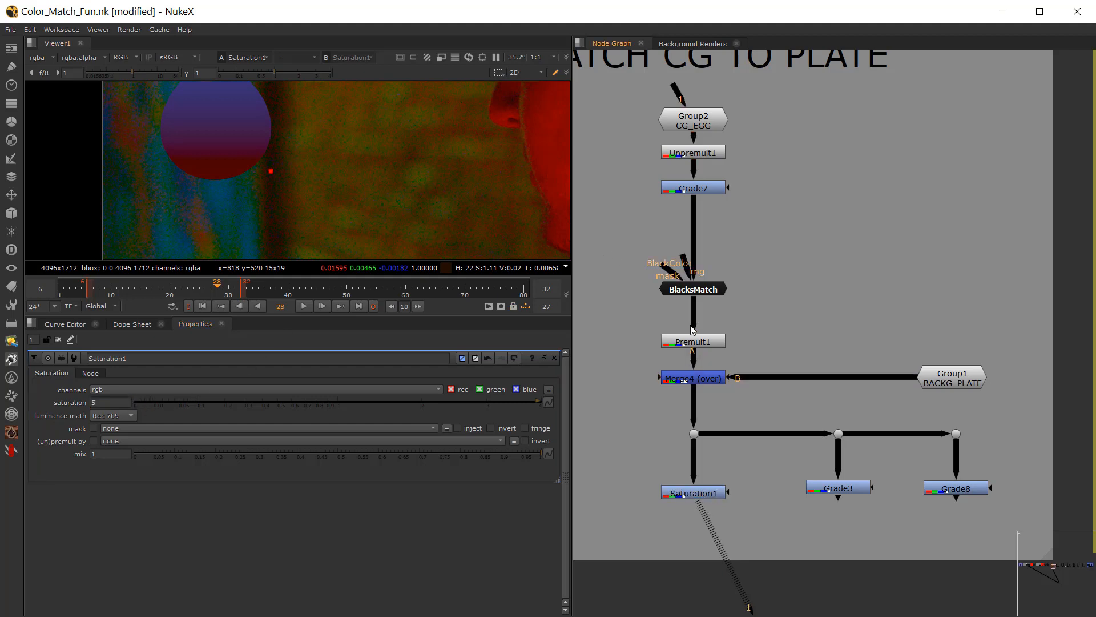
pyautogui.click(696, 290)
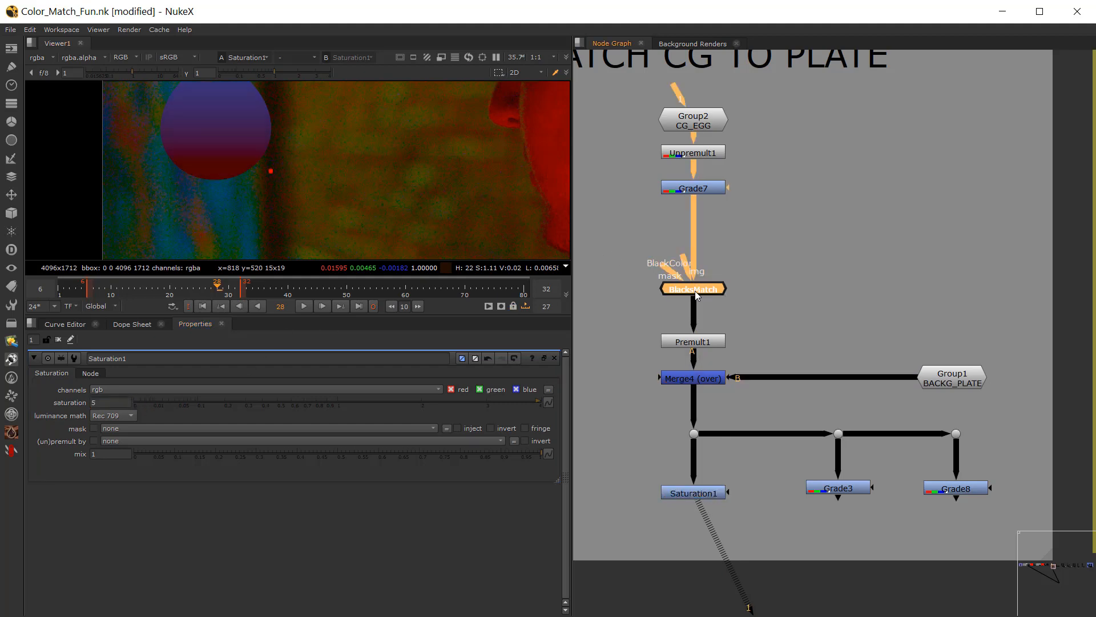
pyautogui.doubleClick(696, 290)
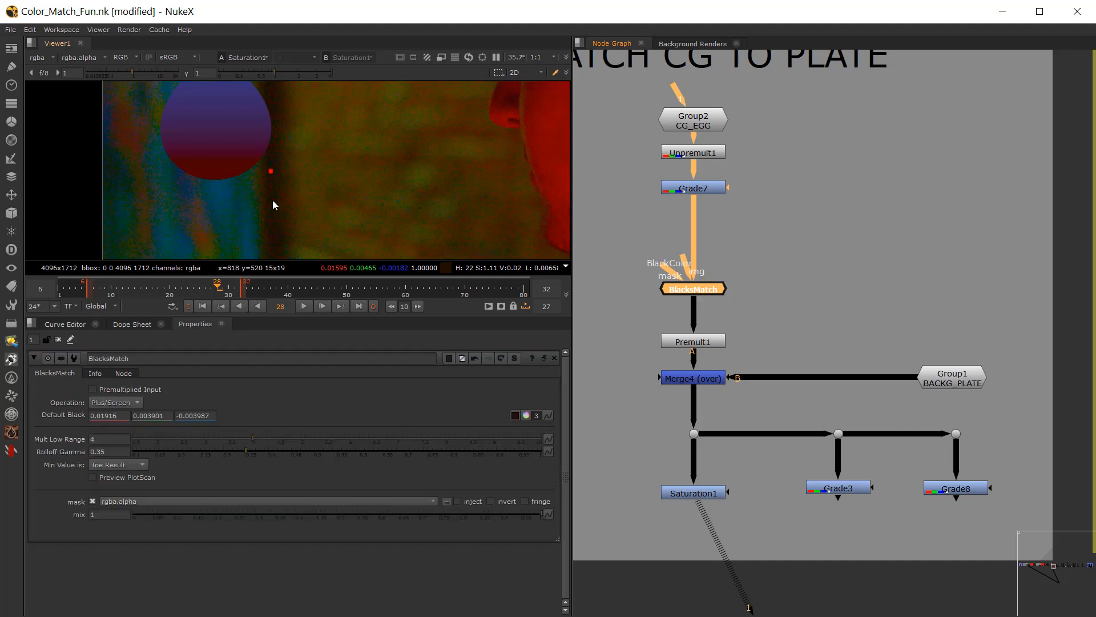
pyautogui.scroll(3, 232, 143)
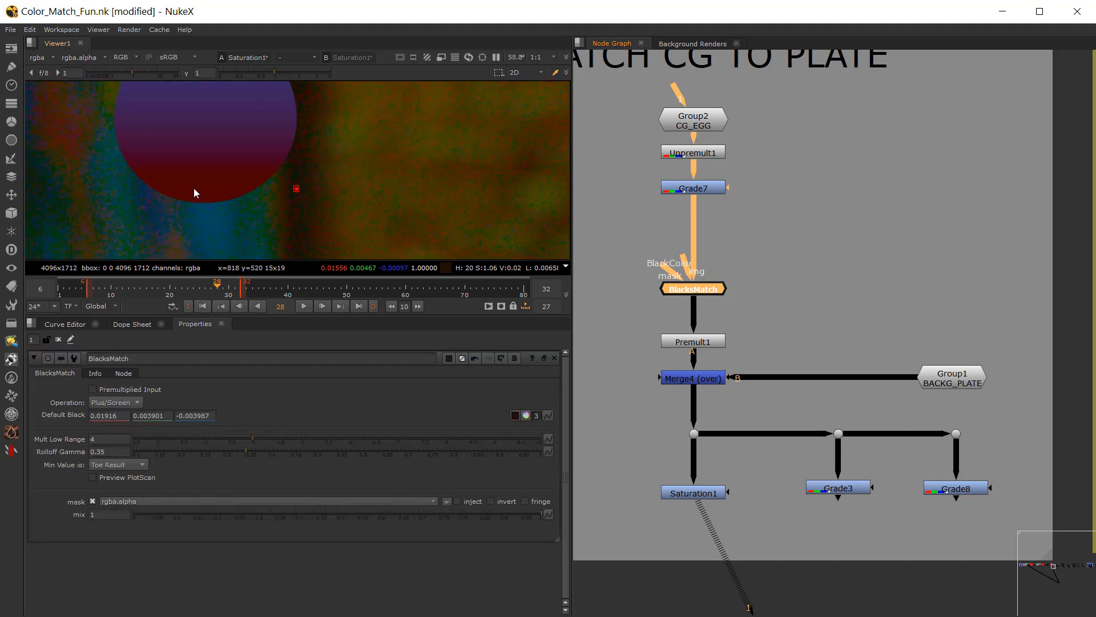
pyautogui.click(649, 246)
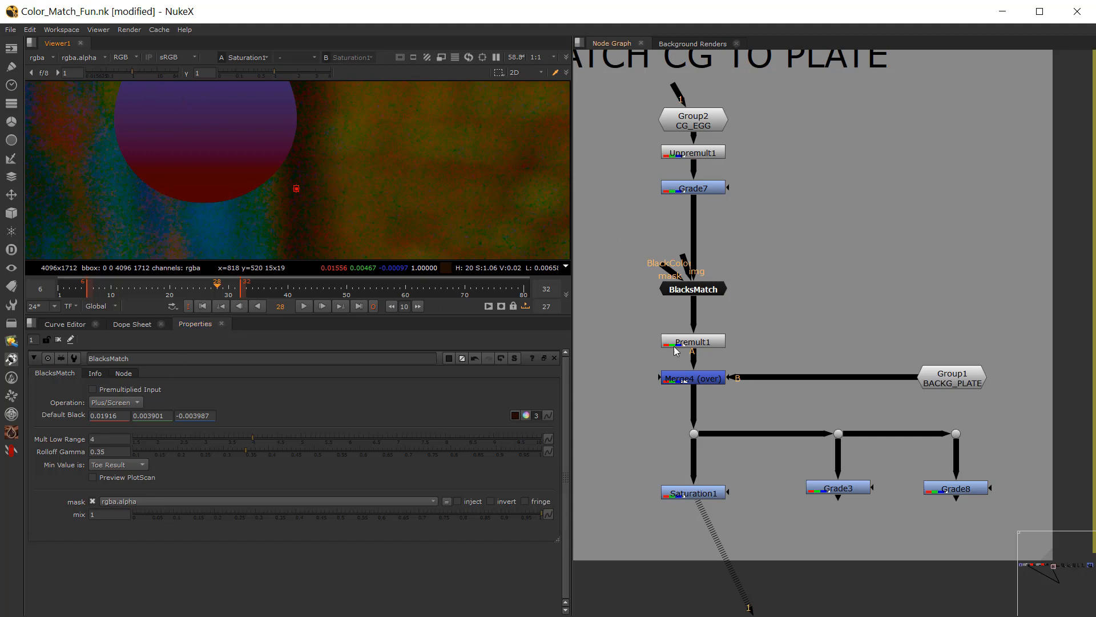
# Step: Compare the egg's blacks with the plate in Merge4 and Saturation1, isolating the red channel before restoring full colour
pyautogui.click(685, 380)
pyautogui.press('1')
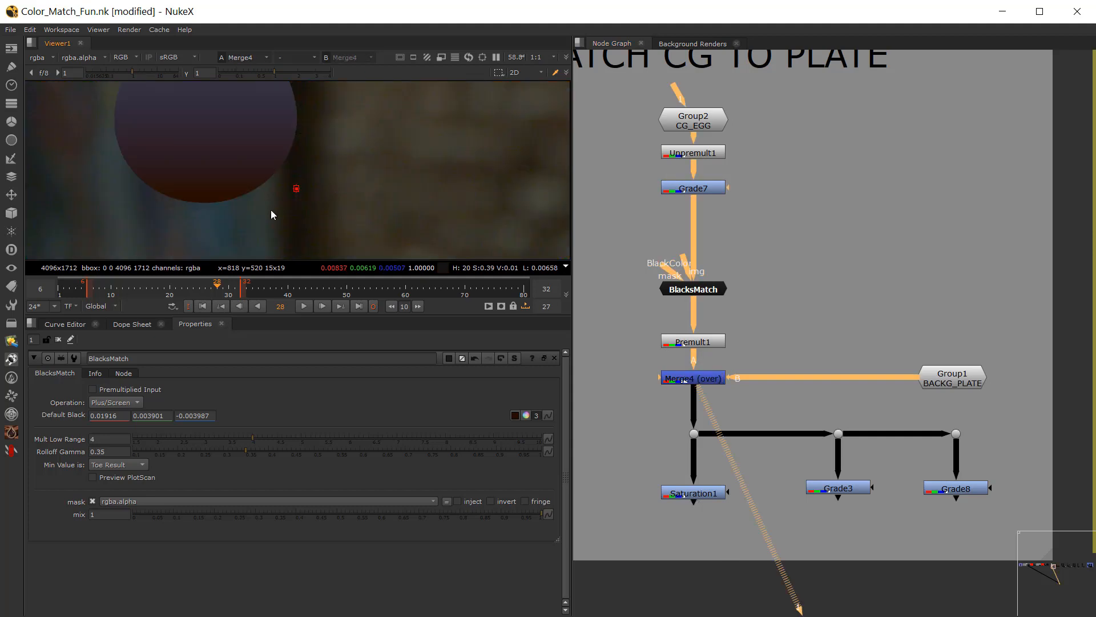
pyautogui.press('r')
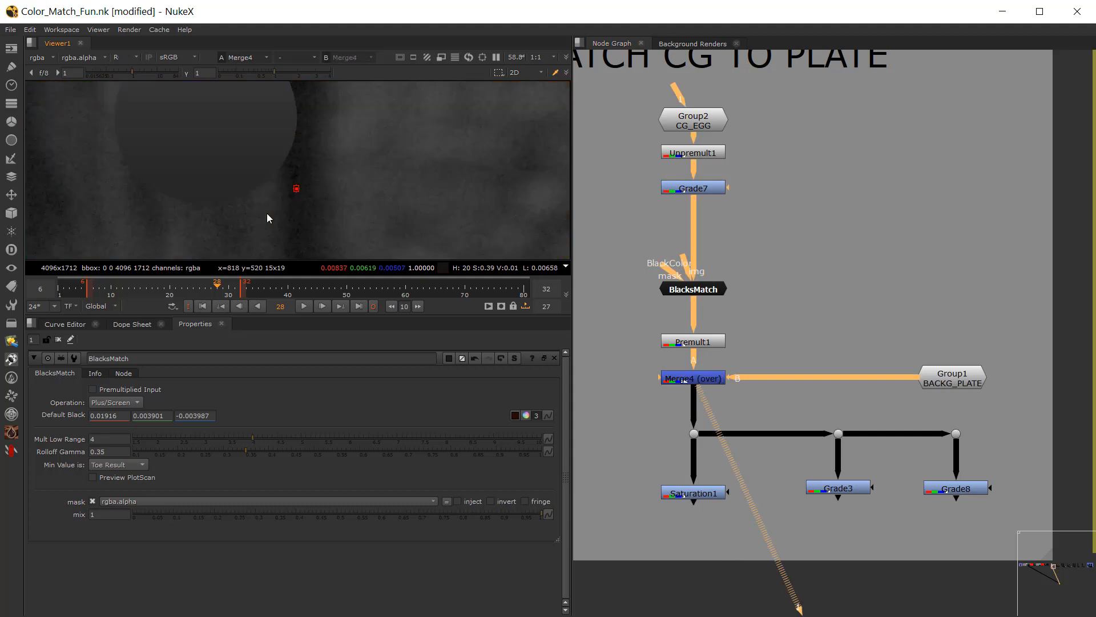
pyautogui.click(700, 493)
pyautogui.press('1')
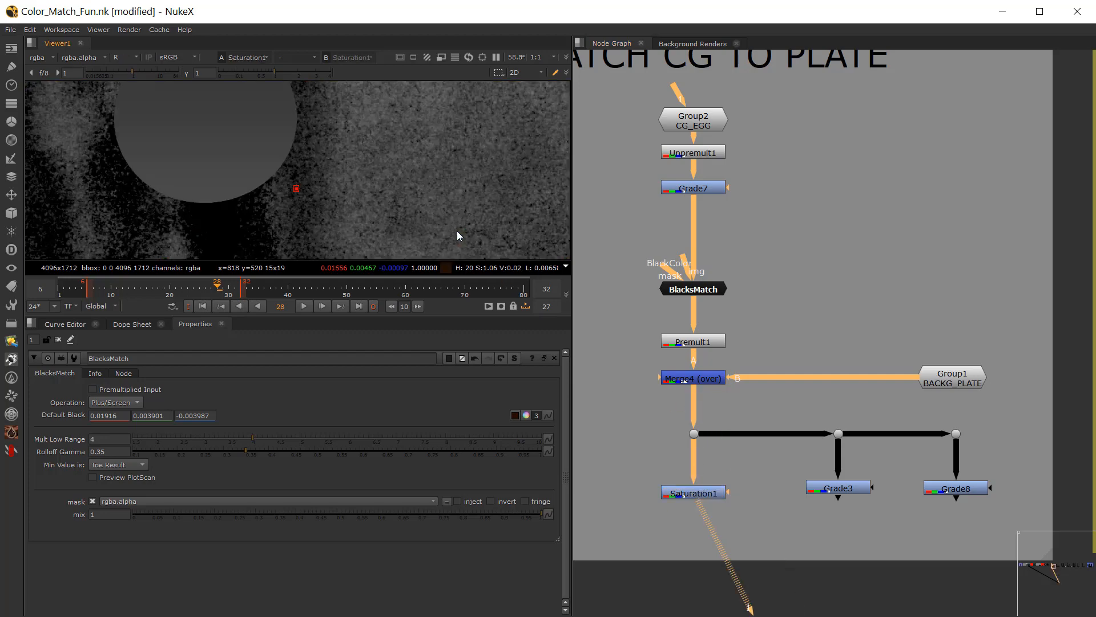
pyautogui.press('r')
pyautogui.scroll(5, 337, 210)
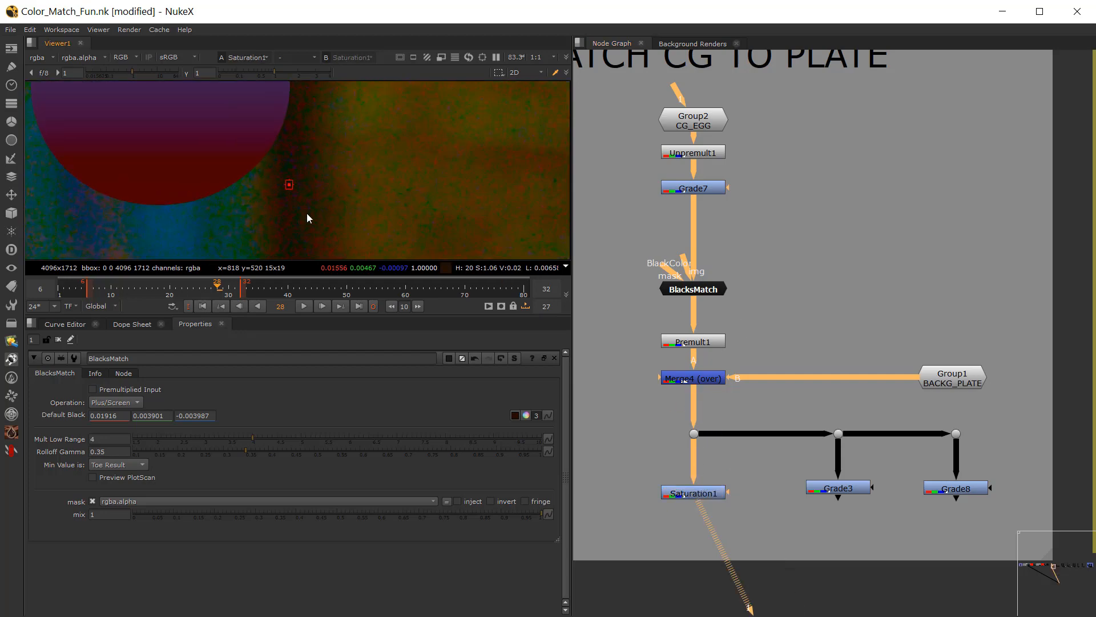
pyautogui.click(565, 266)
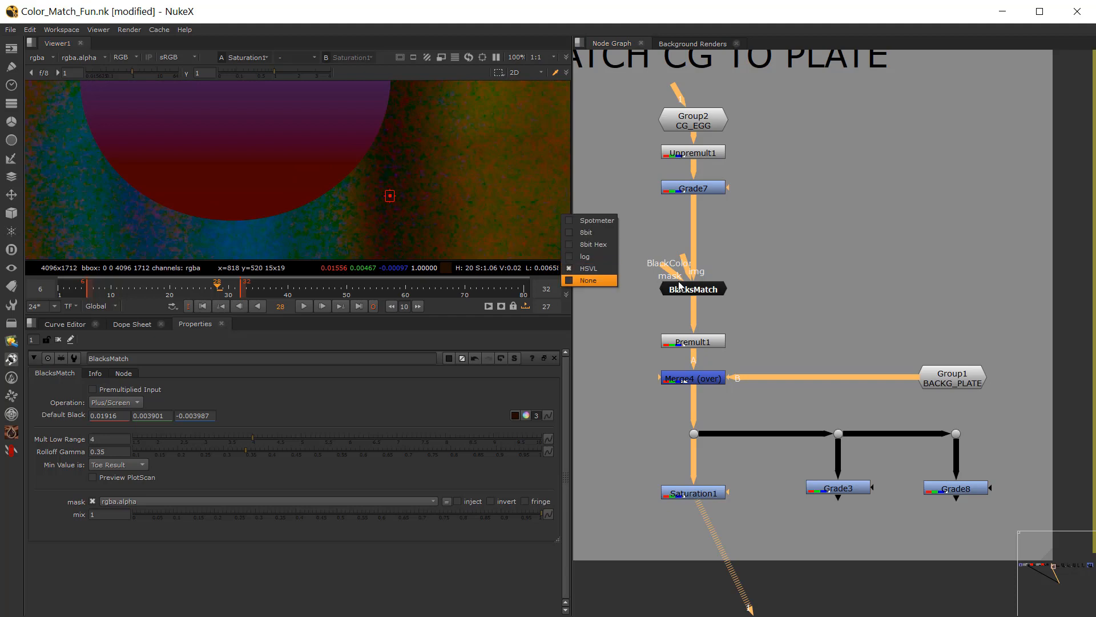
# Step: Open a floating colour picker for BlacksMatch's Default Black and shift its magenta to 0.026 and temperature to about -0.032
pyautogui.click(677, 294)
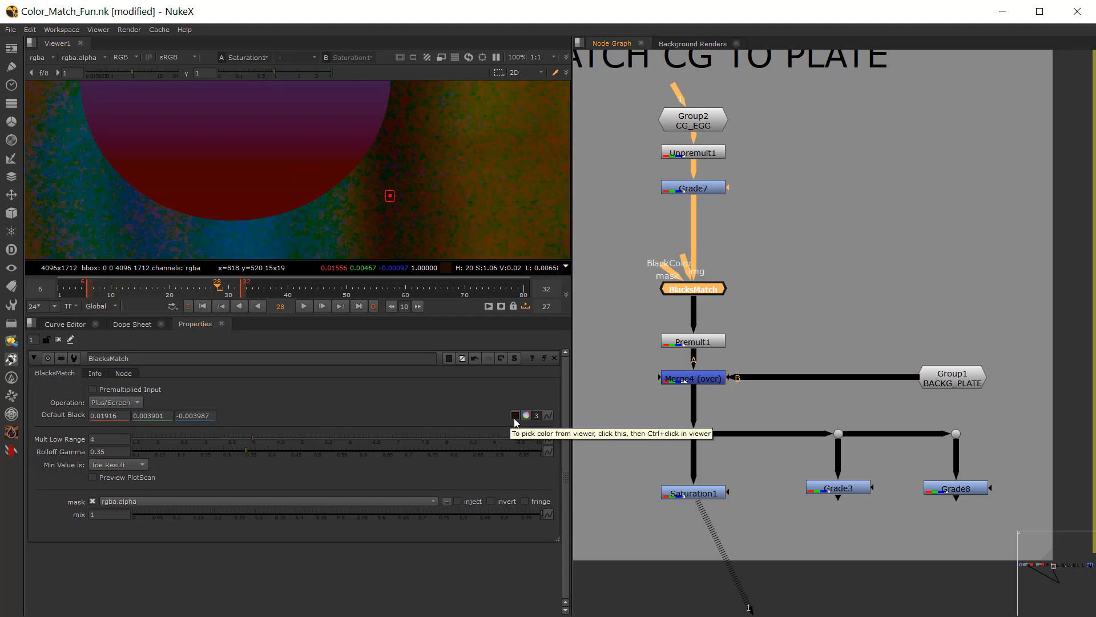
pyautogui.press('ctrl')
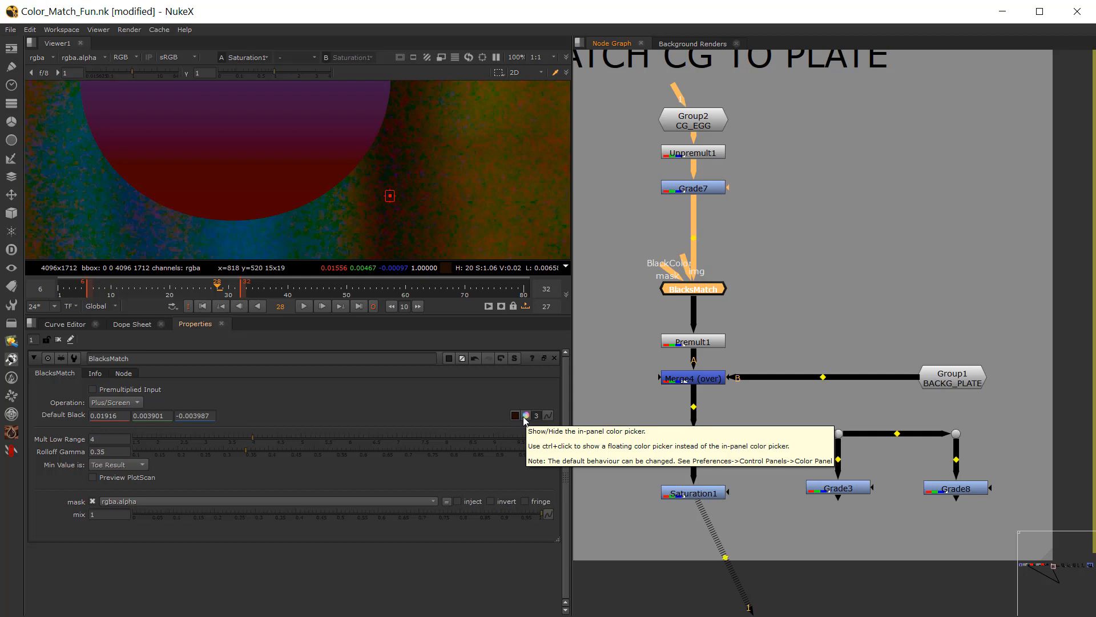
pyautogui.keyDown('ctrl'); pyautogui.click(525, 416); pyautogui.keyUp('ctrl')
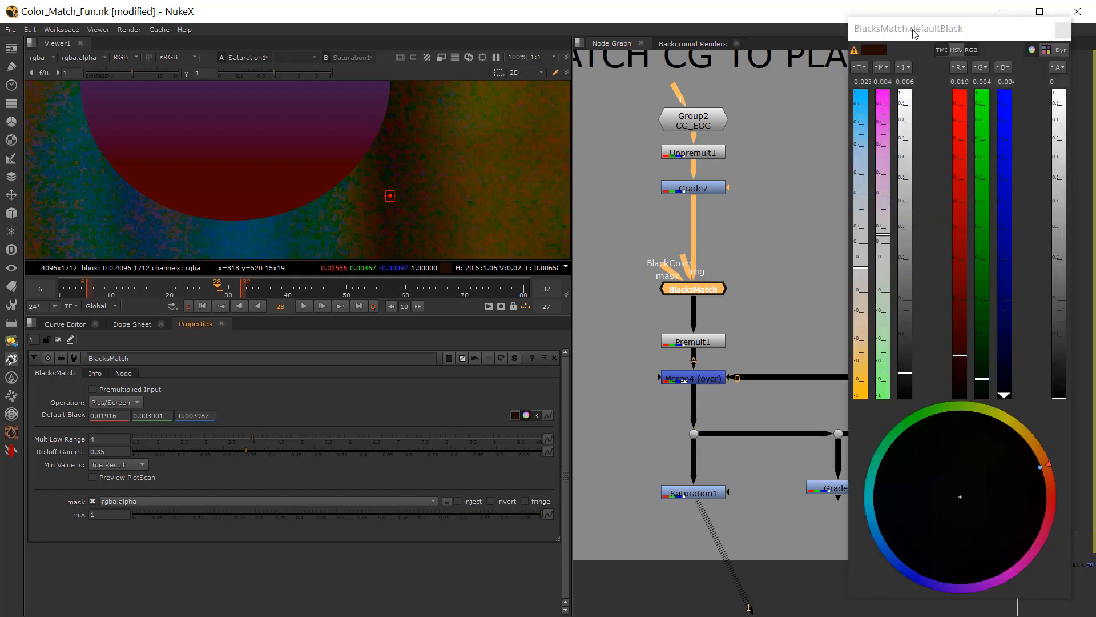
pyautogui.moveTo(914, 32); pyautogui.dragTo(779, 33)
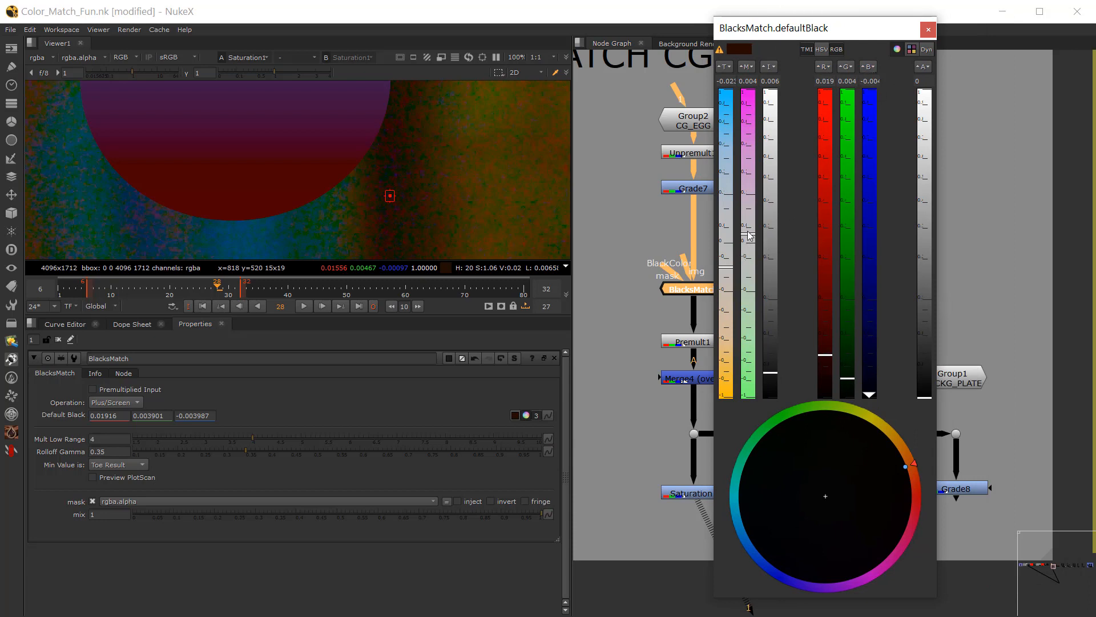
pyautogui.moveTo(750, 234); pyautogui.dragTo(750, 218)
pyautogui.moveTo(730, 266)
pyautogui.mouseDown()
pyautogui.moveTo(729, 254)
pyautogui.moveTo(728, 275)
pyautogui.mouseUp()
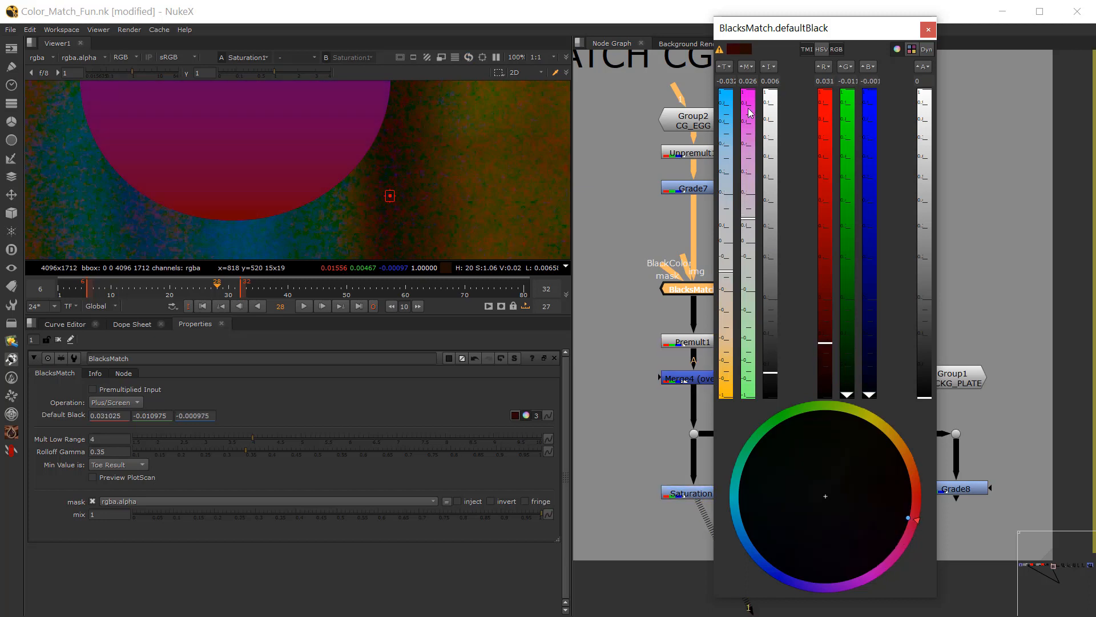
# Step: Try a Default Black intensity of 0.112, and lower it to about 0.013 while comparing the egg with the plate
pyautogui.click(773, 370)
pyautogui.moveTo(772, 372); pyautogui.dragTo(856, 285)
pyautogui.moveTo(776, 282)
pyautogui.mouseDown()
pyautogui.moveTo(774, 254)
pyautogui.moveTo(766, 298)
pyautogui.mouseUp()
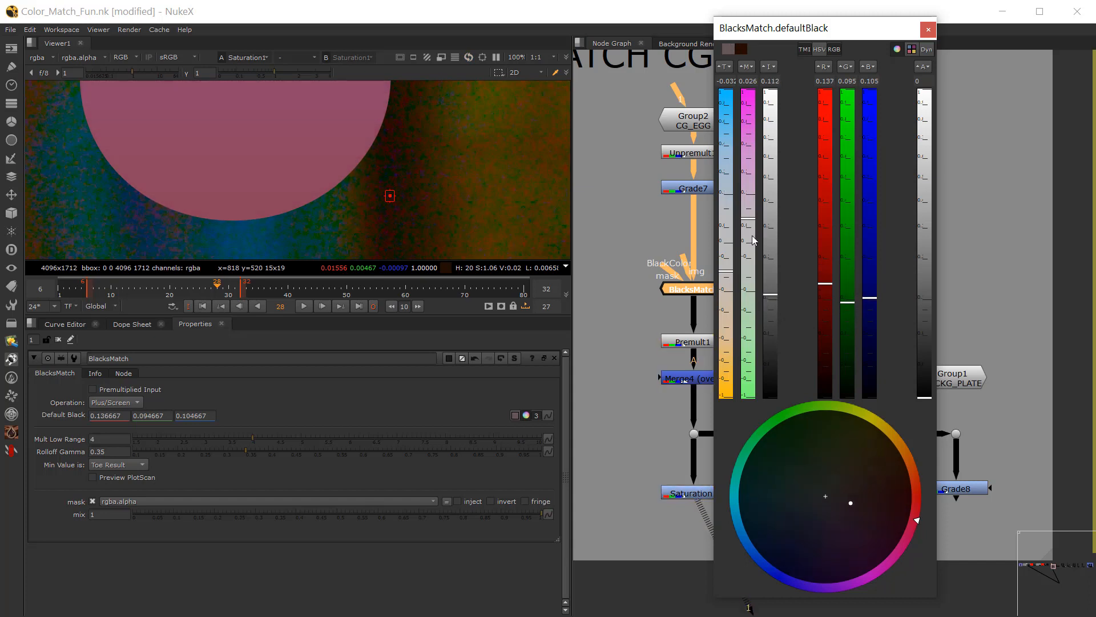
pyautogui.scroll(-5, 388, 166)
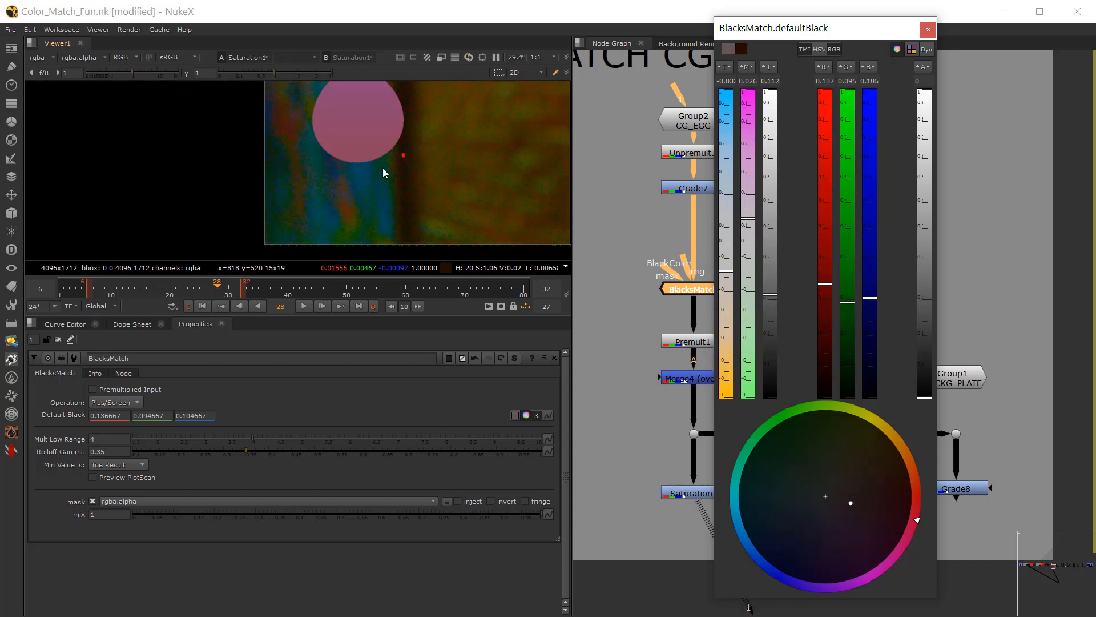
pyautogui.moveTo(777, 323); pyautogui.dragTo(766, 363)
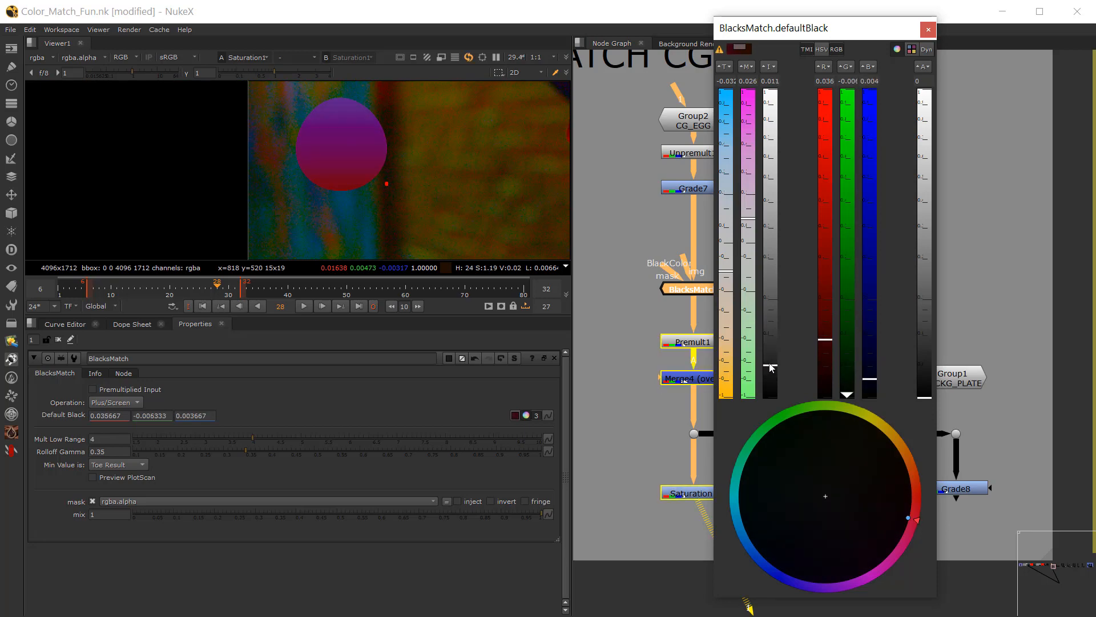
pyautogui.scroll(3, 381, 177)
pyautogui.scroll(1, 371, 186)
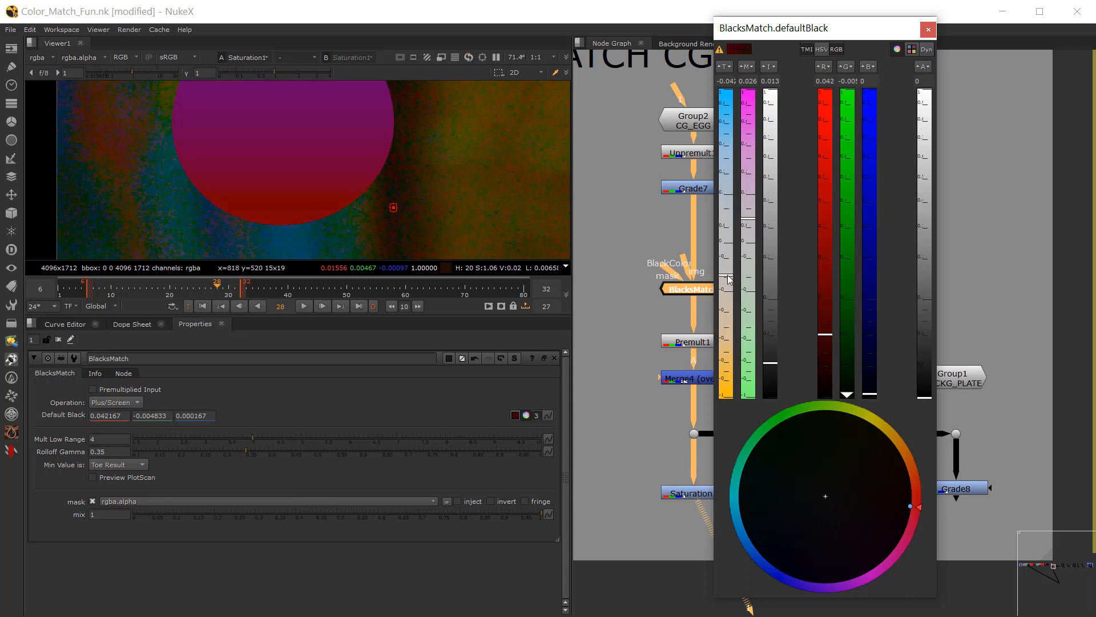
# Step: Adjust the Default Black's temperature to about -0.013 and its magenta to 0.004
pyautogui.moveTo(725, 273); pyautogui.dragTo(729, 276)
pyautogui.moveTo(748, 227); pyautogui.dragTo(748, 243)
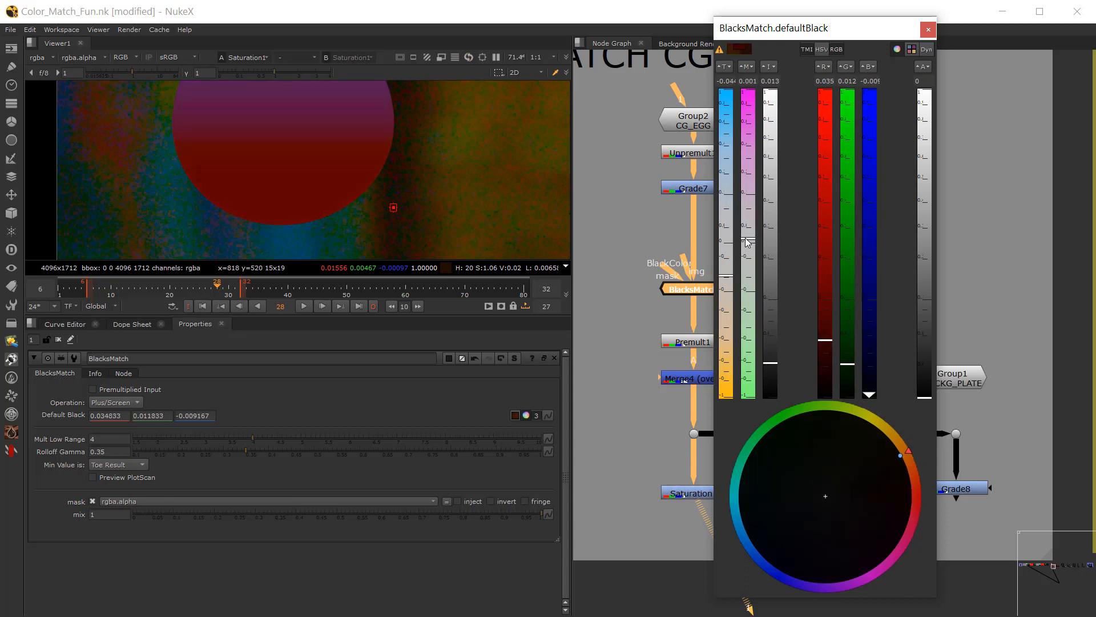
pyautogui.moveTo(728, 283); pyautogui.dragTo(746, 234)
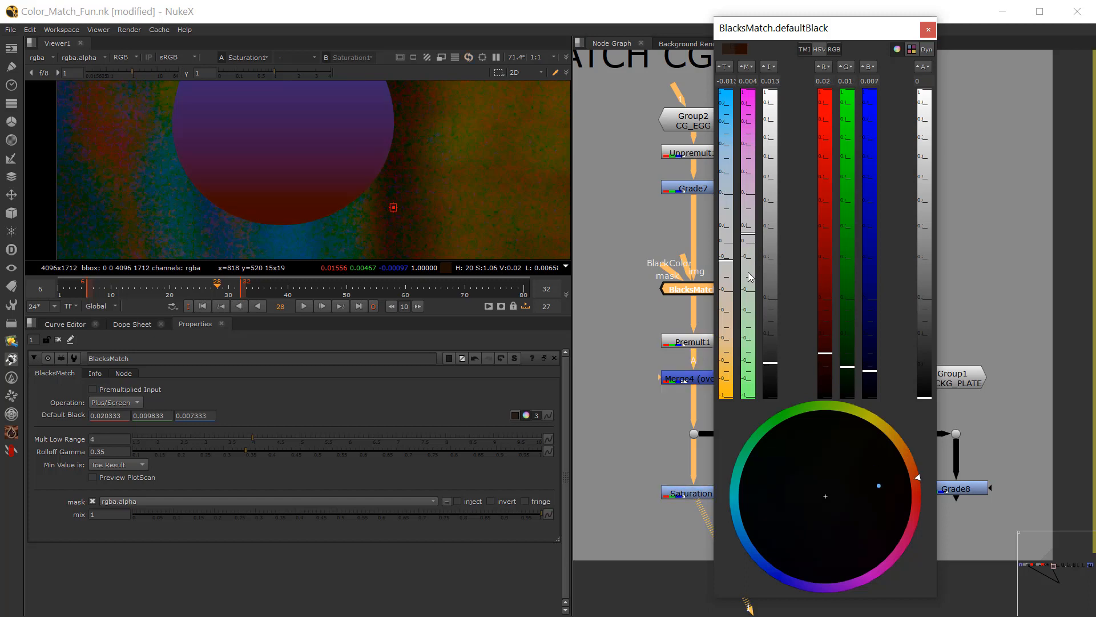
# Step: Lower the Default Black's intensity to 0.001, fine-tune its tint to RGB 0.004867, -0.000133, -0.001133, and close the colour picker
pyautogui.moveTo(772, 364); pyautogui.dragTo(773, 387)
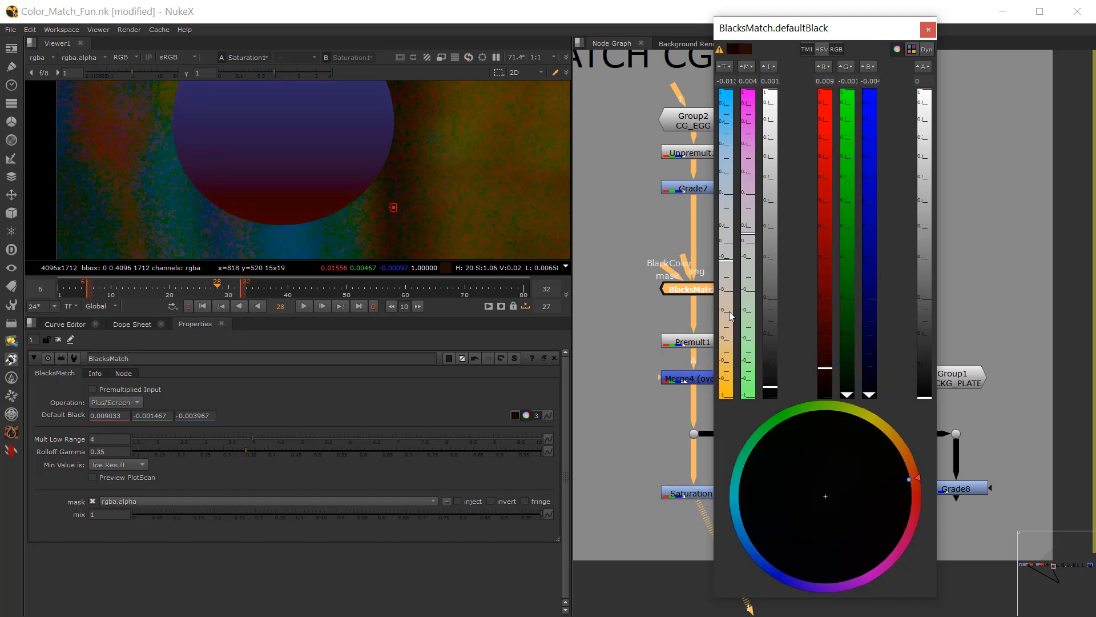
pyautogui.moveTo(722, 261); pyautogui.dragTo(716, 257)
pyautogui.scroll(2, 314, 229)
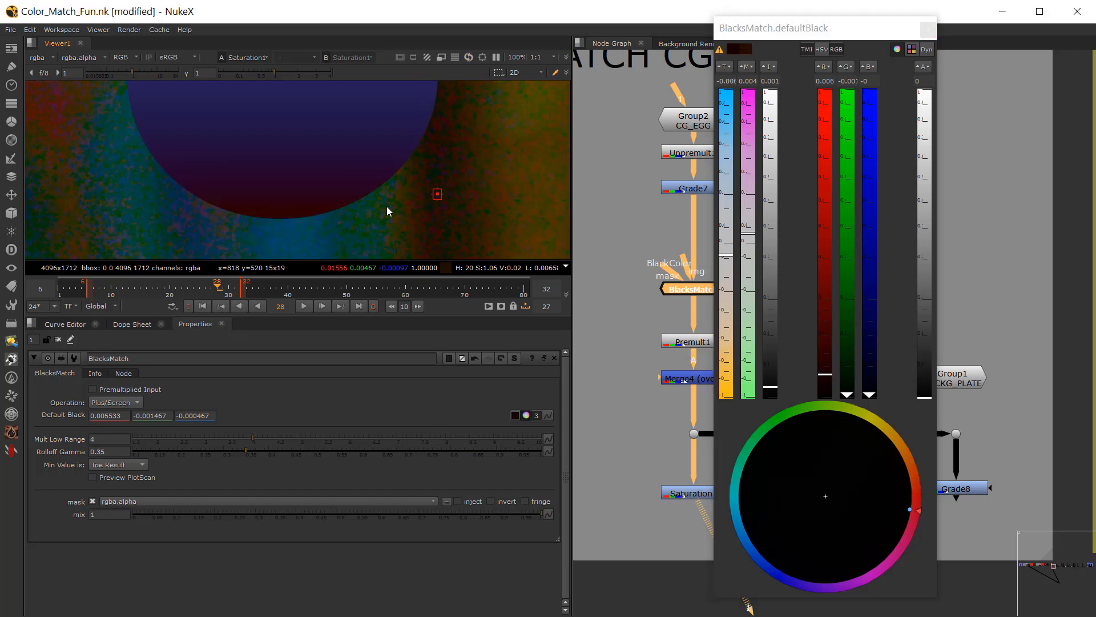
pyautogui.moveTo(726, 258); pyautogui.dragTo(752, 237)
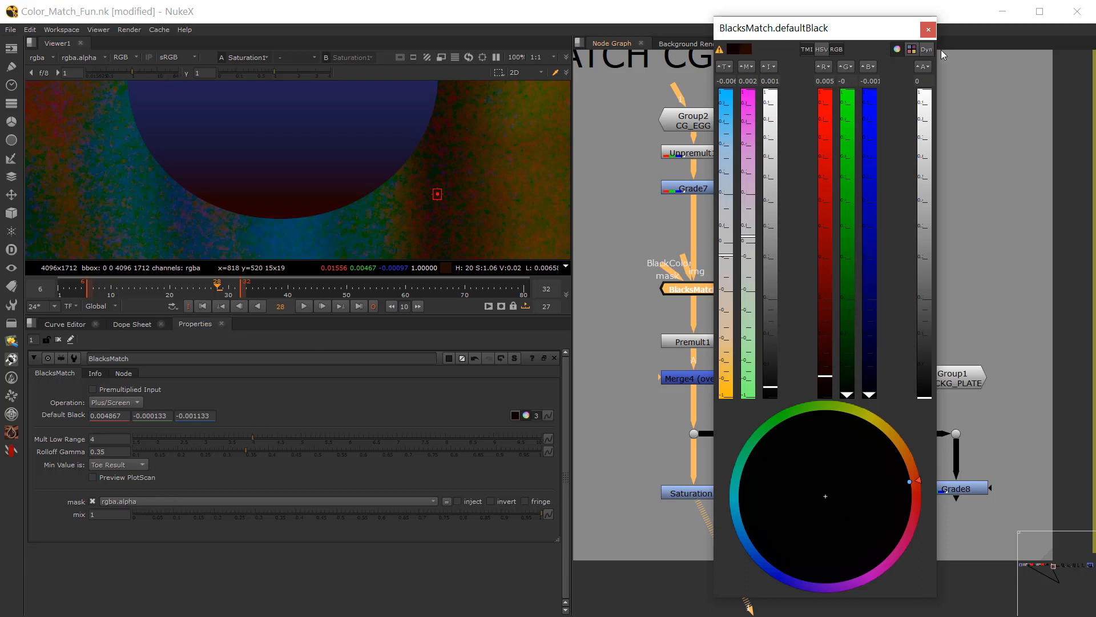
pyautogui.click(928, 29)
# Step: View Merge4's output with the viewer gamma raised to 2 to check the egg's blacks against the plate
pyautogui.click(692, 377)
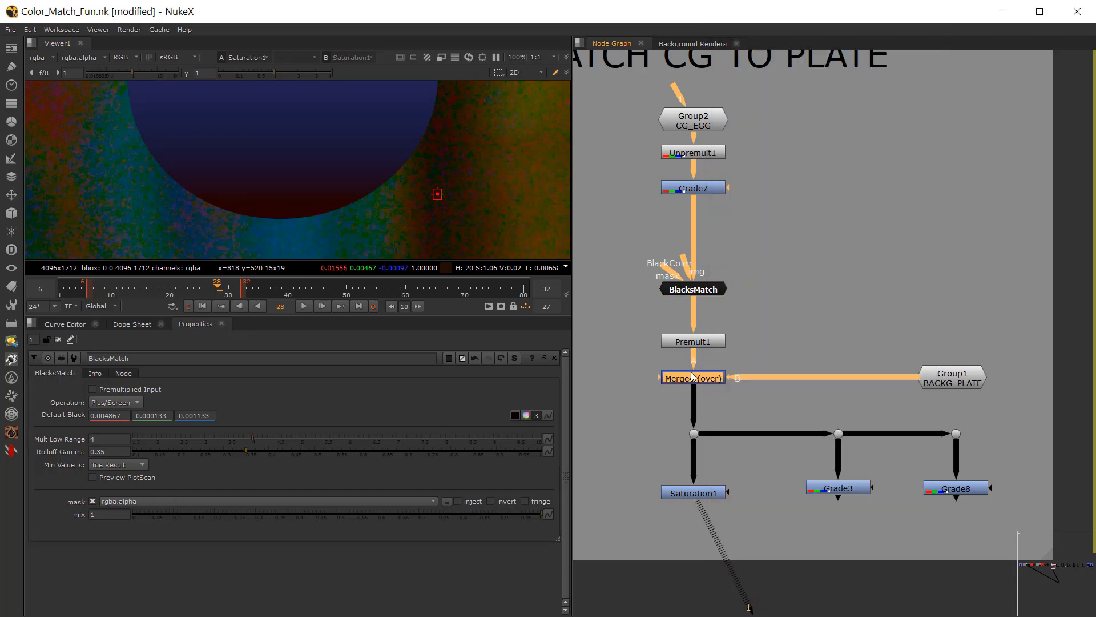
pyautogui.press('1')
pyautogui.moveTo(275, 73); pyautogui.dragTo(299, 72)
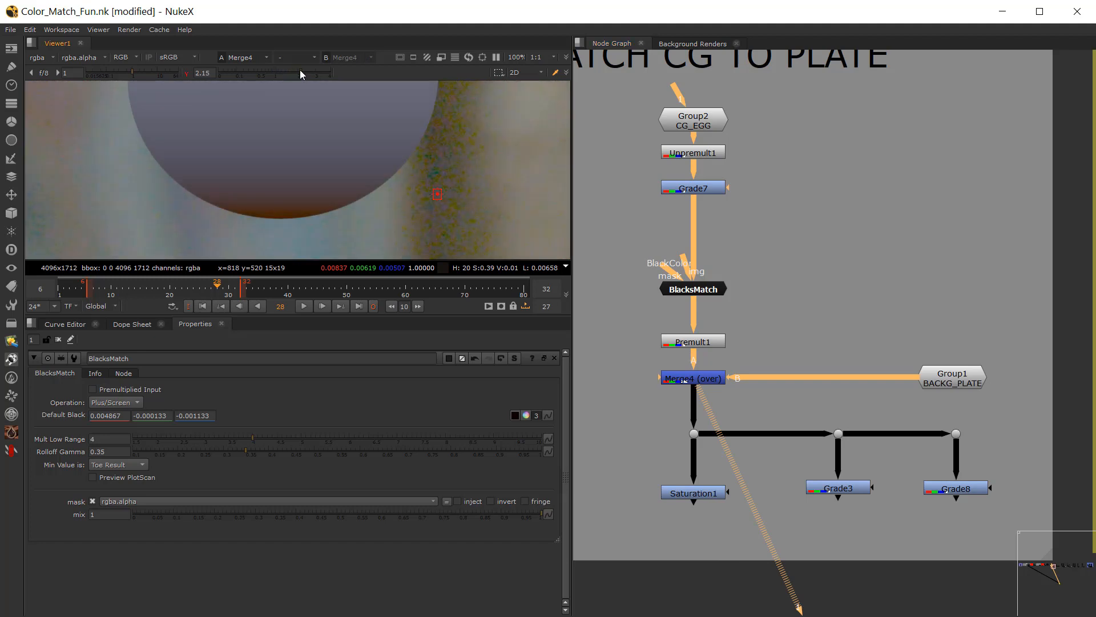
# Step: Fine-tune the BlacksMatch Default Black tint to RGB 0.004217, 0.001167, -0.001783, bringing its magenta to 0
pyautogui.click(693, 288)
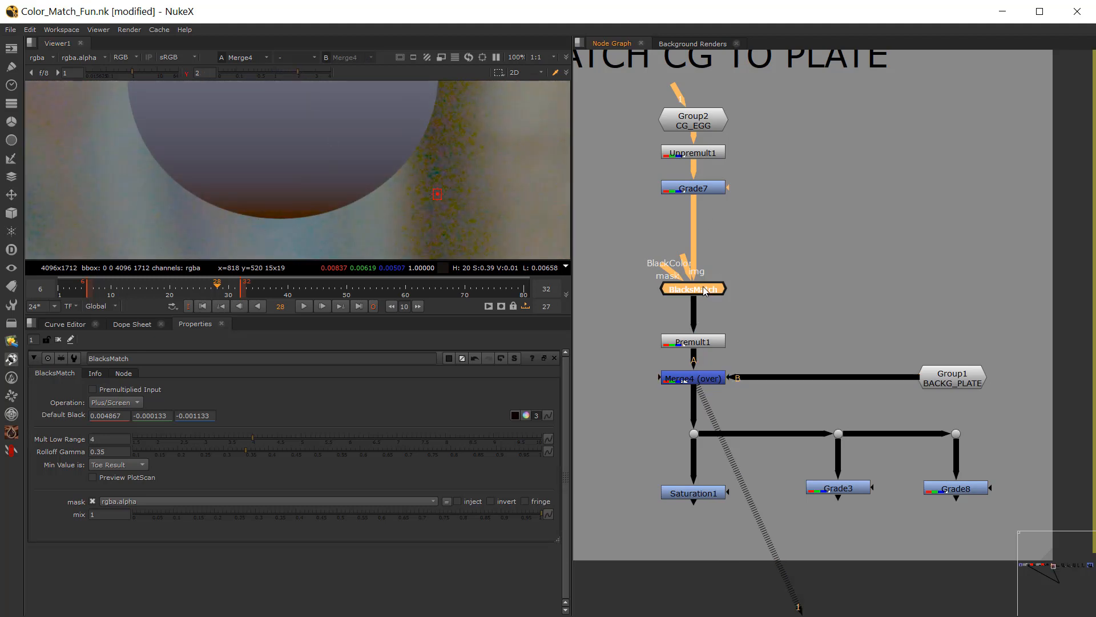
pyautogui.click(525, 415)
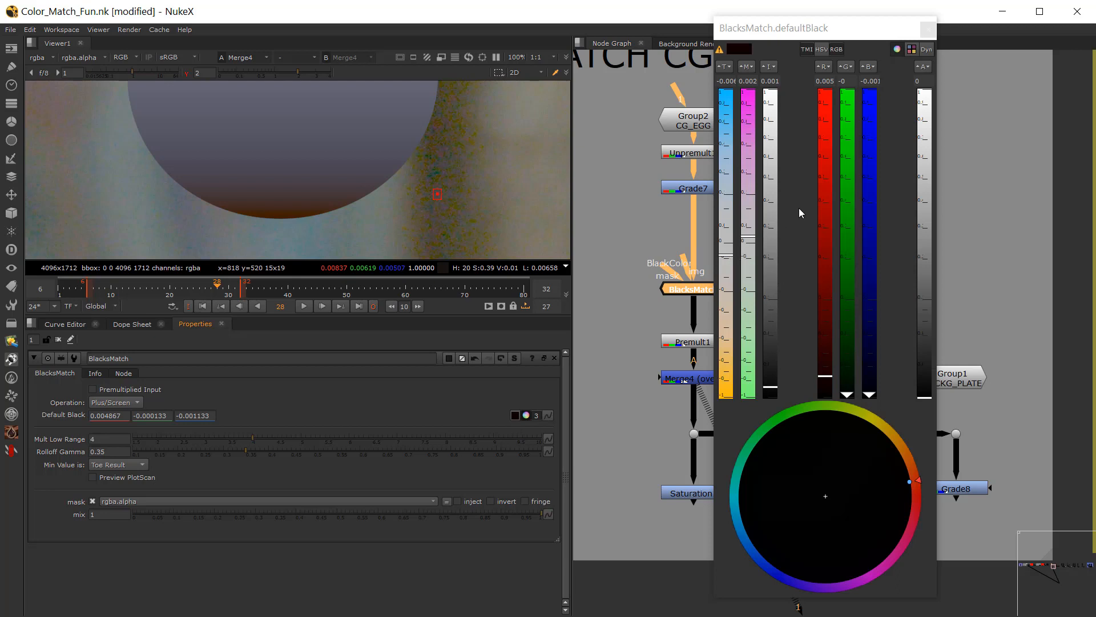
pyautogui.click(747, 236)
pyautogui.moveTo(749, 241); pyautogui.dragTo(750, 246)
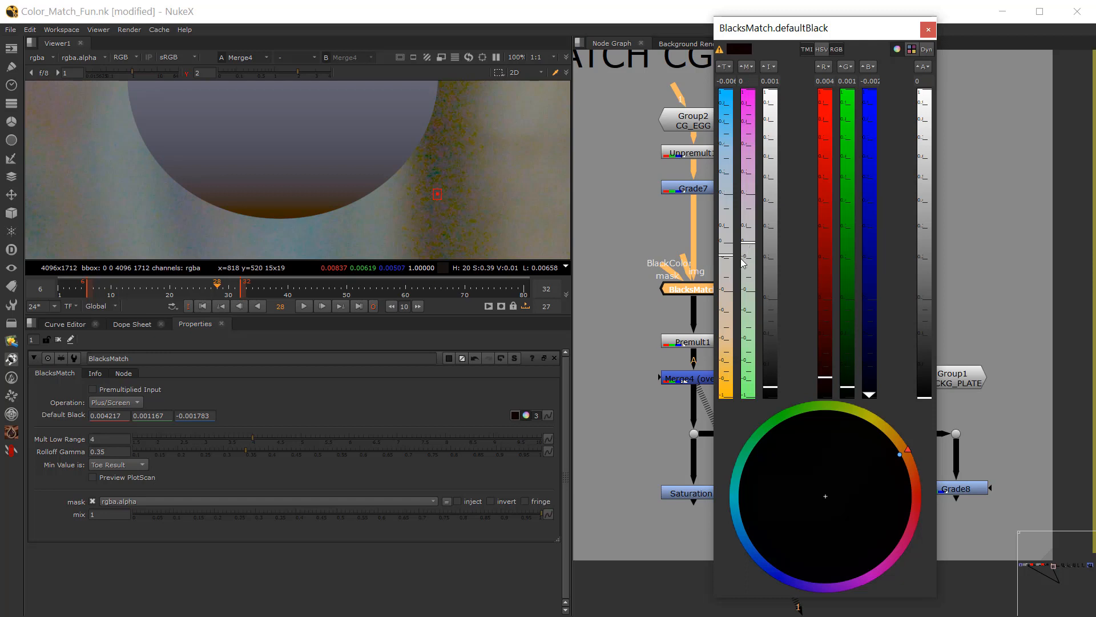
pyautogui.click(728, 258)
pyautogui.click(728, 257)
pyautogui.moveTo(729, 254); pyautogui.dragTo(730, 257)
pyautogui.click(729, 256)
pyautogui.click(730, 258)
# Step: Reset the viewer gamma to 1, check the egg against the plate in a single colour channel, and close the colour picker
pyautogui.click(186, 74)
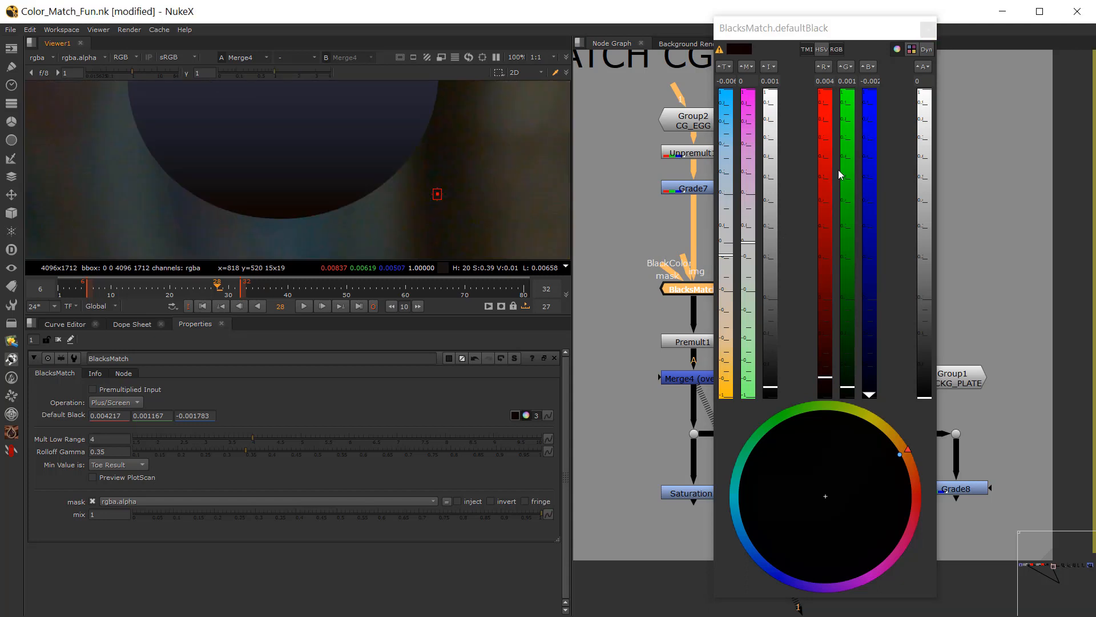
pyautogui.press('b')
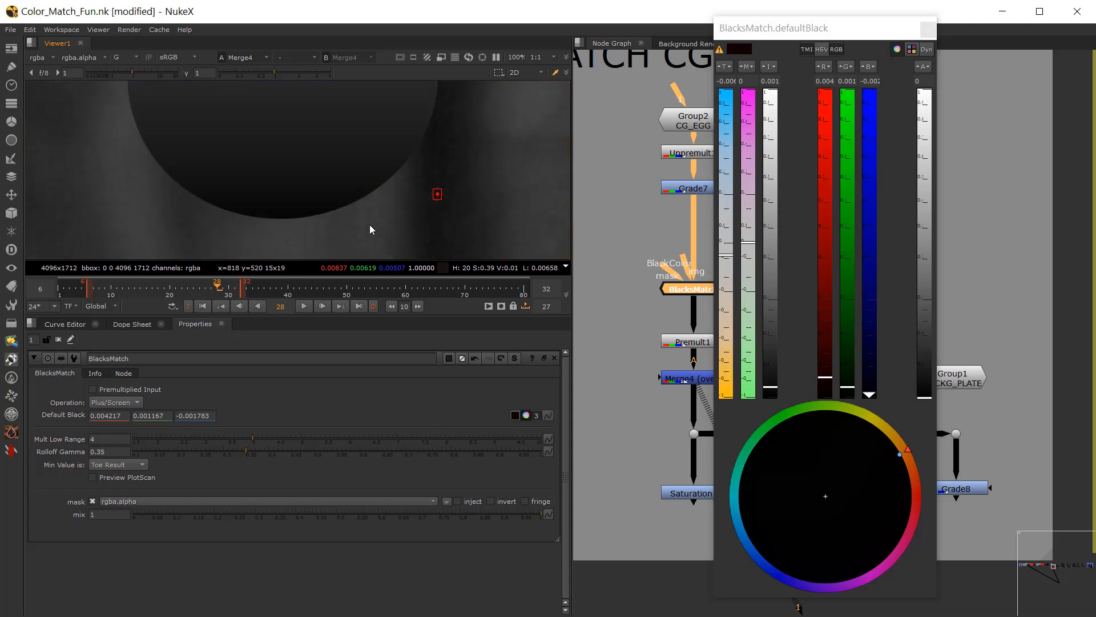
pyautogui.press('b')
pyautogui.click(928, 28)
pyautogui.scroll(-4, 297, 189)
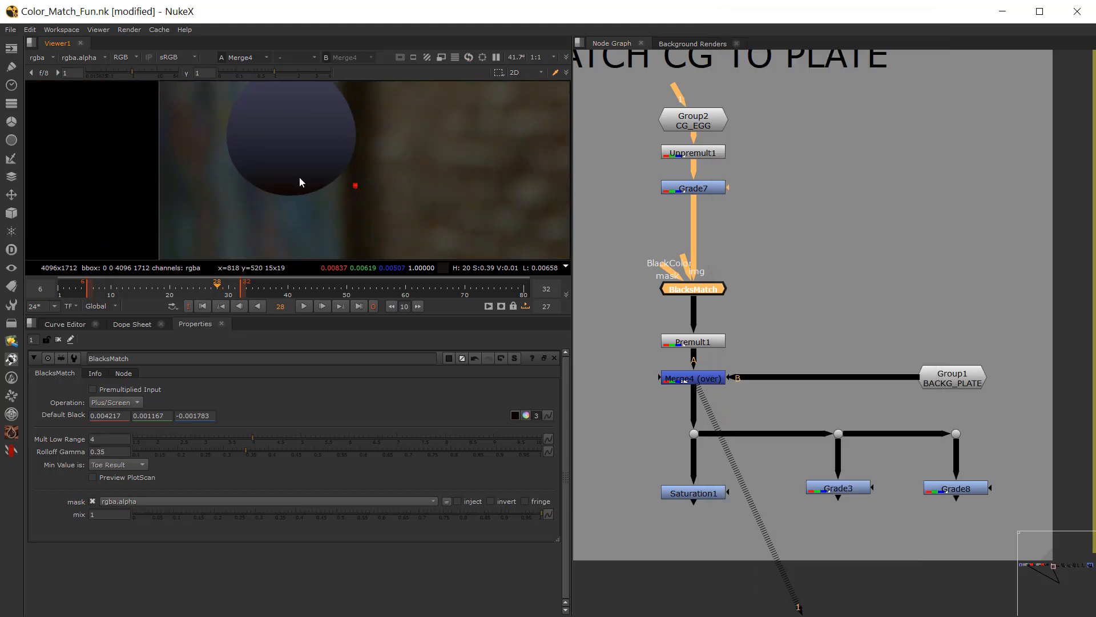
pyautogui.scroll(-2, 302, 166)
pyautogui.scroll(5, 635, 235)
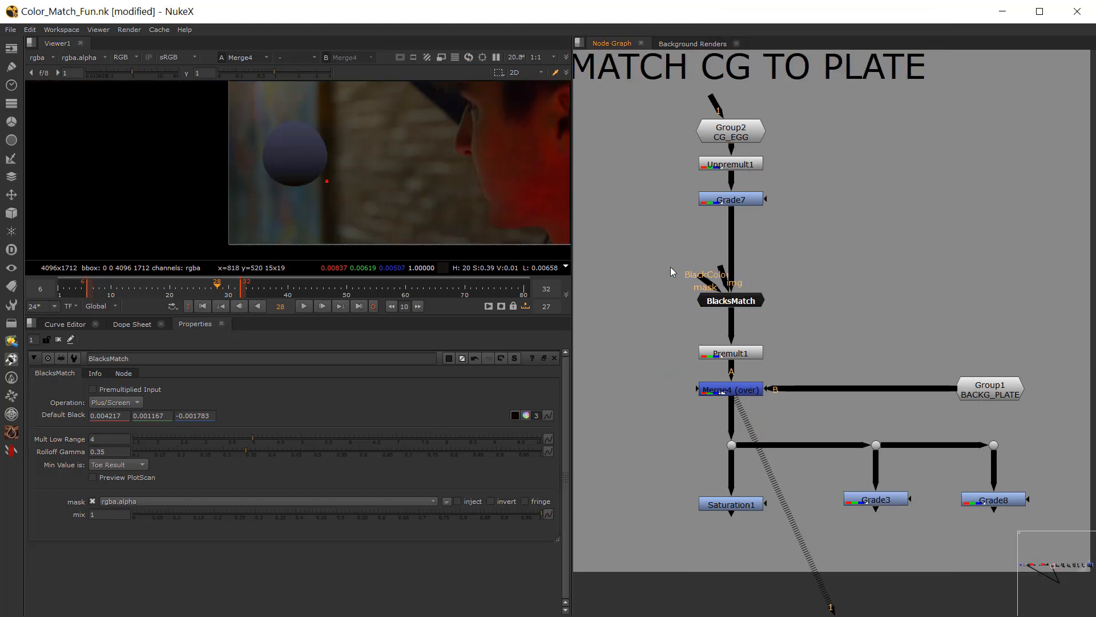
# Step: Add a Saturation node and insert it between Grade7 and BlacksMatch
pyautogui.moveTo(758, 345); pyautogui.dragTo(758, 348)
pyautogui.click(679, 183)
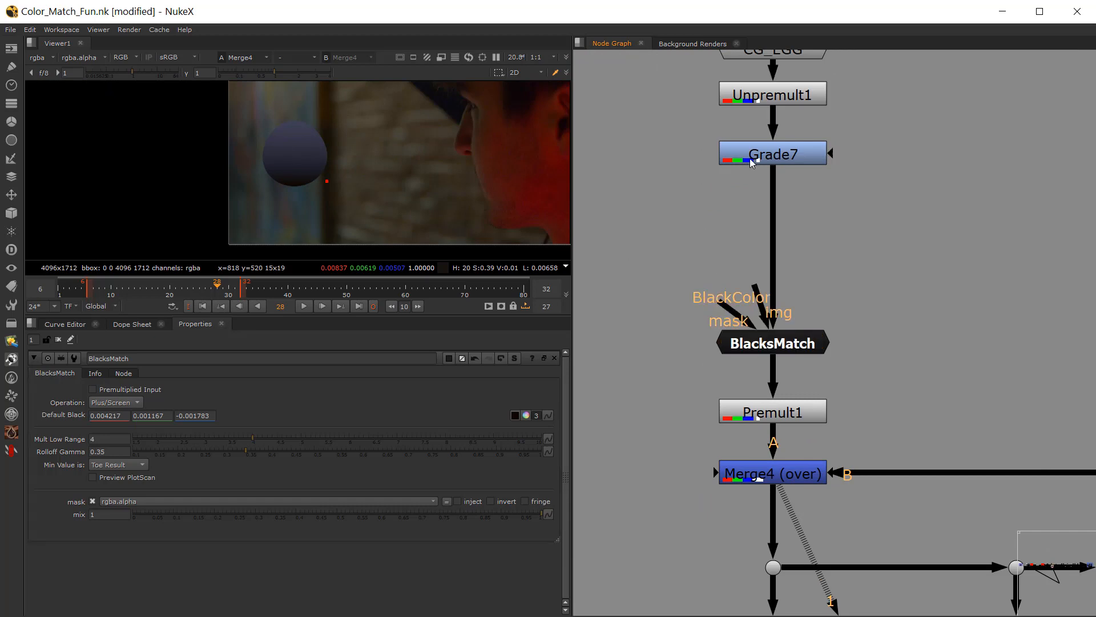
pyautogui.moveTo(741, 163); pyautogui.dragTo(741, 158)
pyautogui.click(649, 173)
pyautogui.press('Tab')
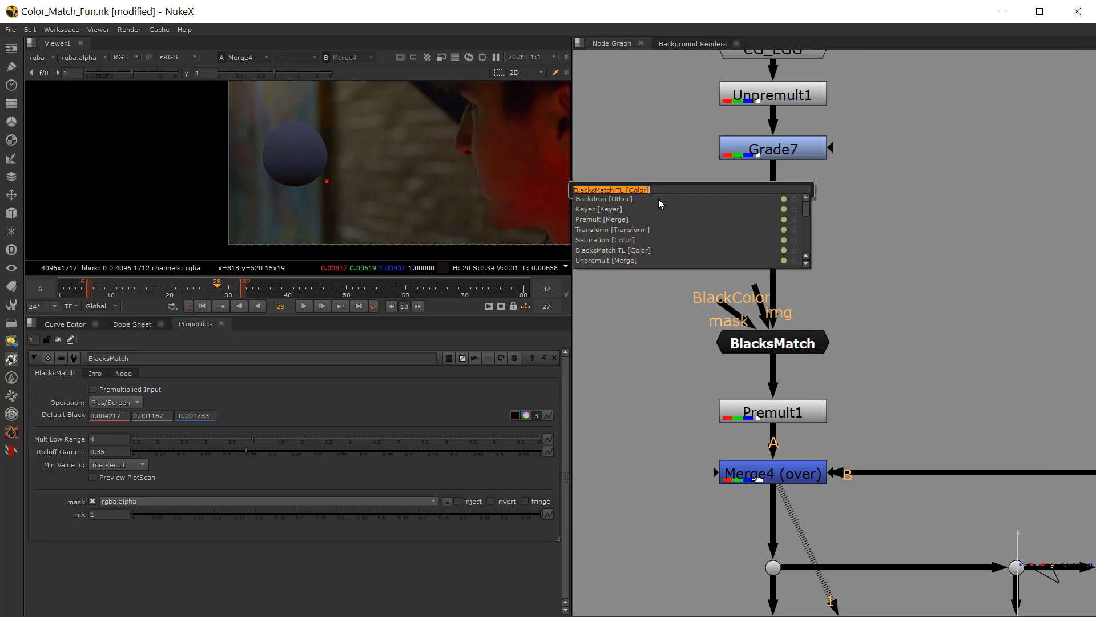
pyautogui.write('sat')
pyautogui.press('Return')
pyautogui.moveTo(684, 173); pyautogui.dragTo(779, 233)
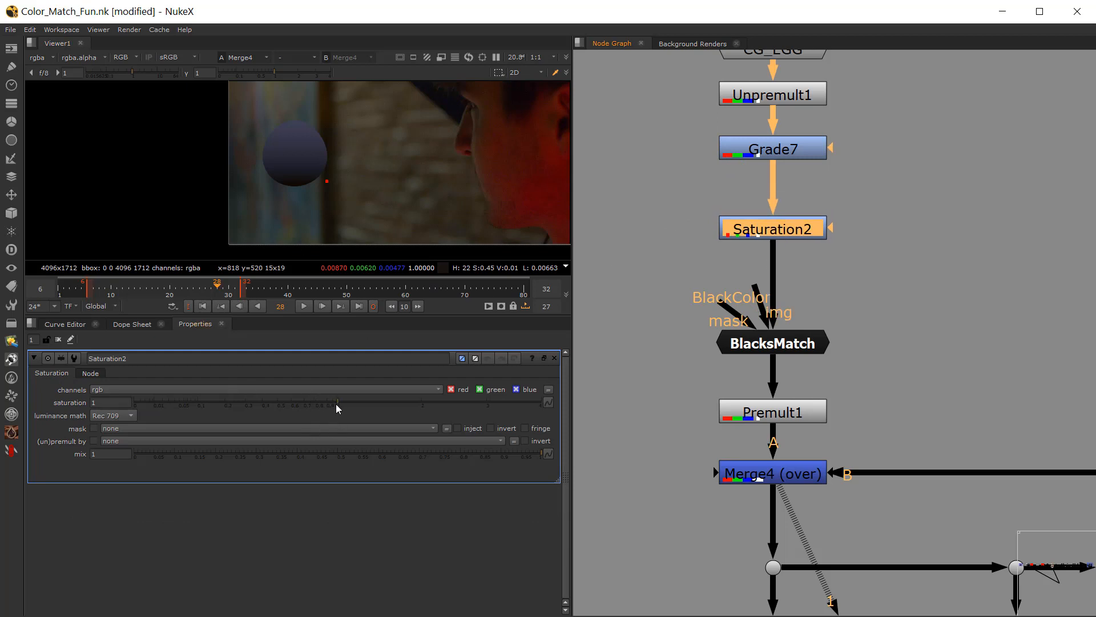
# Step: Try a saturation of 0.0006 on the egg's new Saturation node, raise it to a partial desaturation, and toggle the node to compare
pyautogui.moveTo(335, 403); pyautogui.dragTo(138, 414)
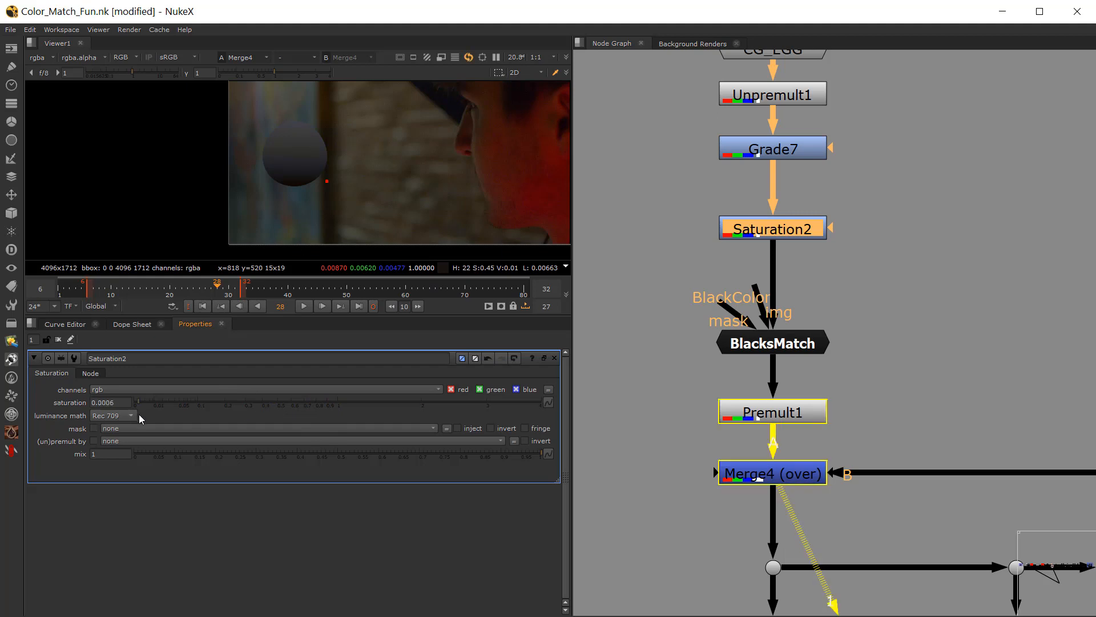
pyautogui.scroll(8, 281, 173)
pyautogui.scroll(-6, 381, 180)
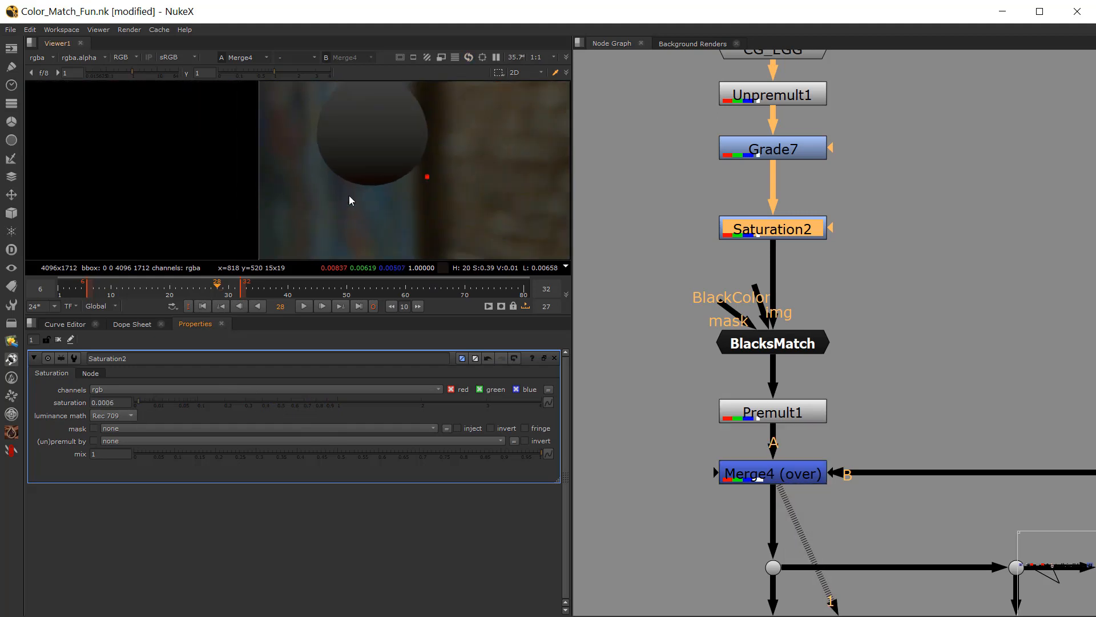
pyautogui.moveTo(349, 197); pyautogui.dragTo(316, 237, button='middle')
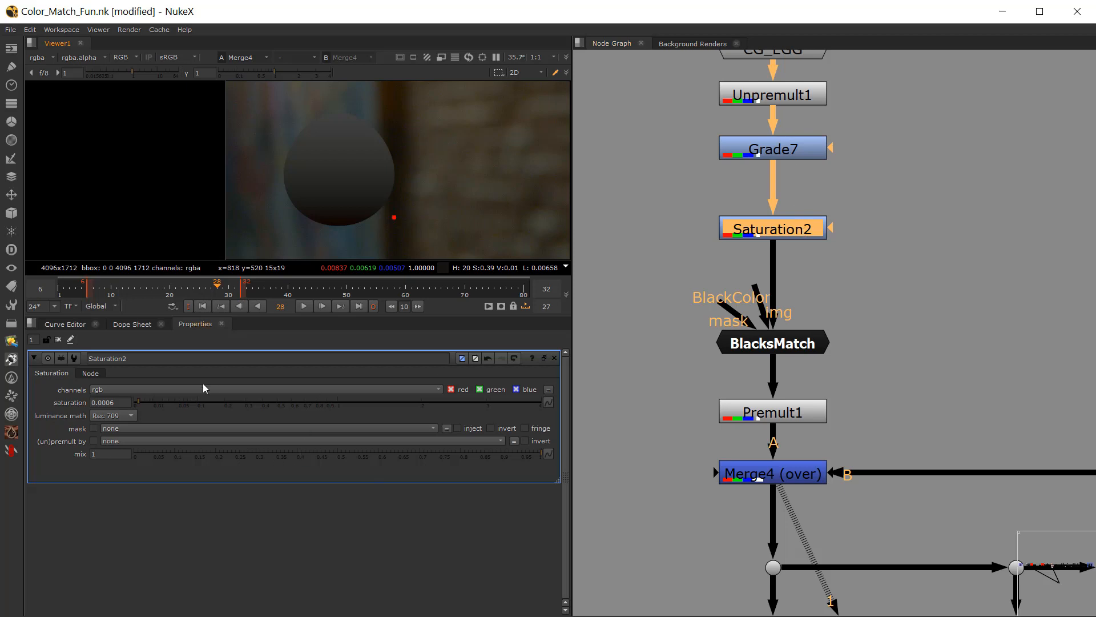
pyautogui.moveTo(241, 407); pyautogui.dragTo(266, 400)
pyautogui.press('d')
pyautogui.press('d')
# Step: Open Grade7's properties, raise its gamma to 0.965, and compare the egg's upper part with the plate
pyautogui.moveTo(646, 214); pyautogui.dragTo(656, 302, button='middle')
pyautogui.doubleClick(776, 243)
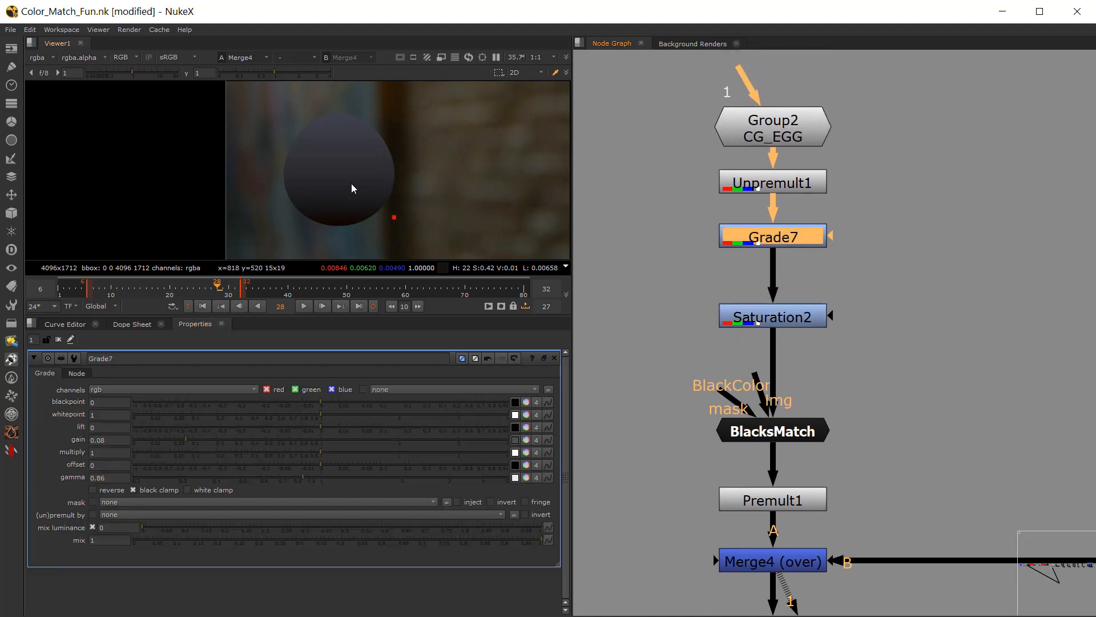
pyautogui.moveTo(370, 179); pyautogui.dragTo(347, 223, button='middle')
pyautogui.scroll(2, 344, 172)
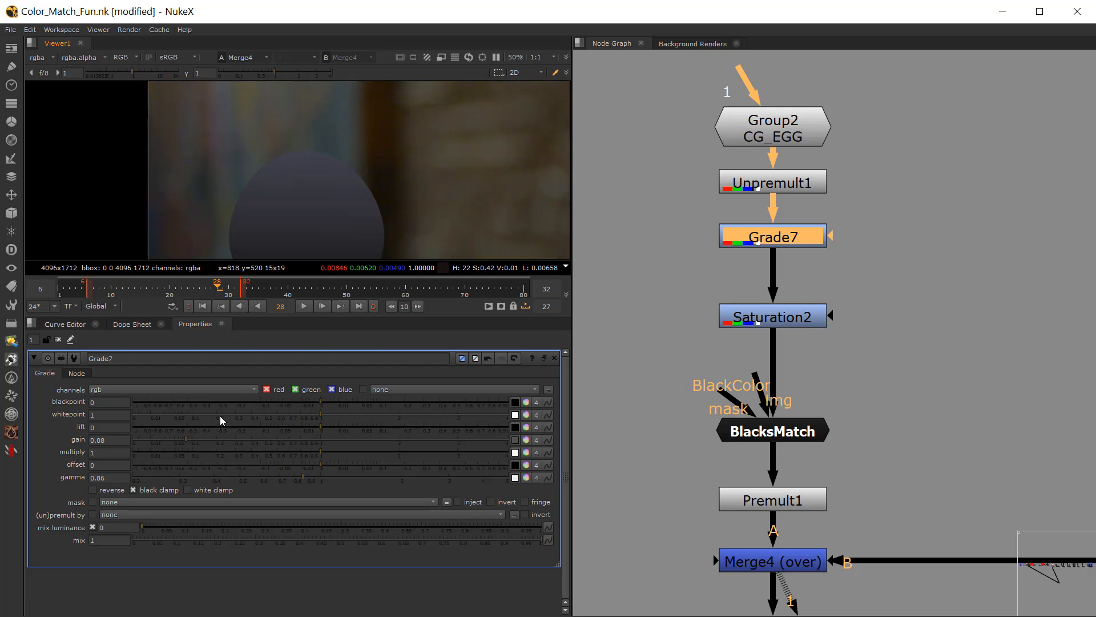
pyautogui.moveTo(769, 360); pyautogui.dragTo(762, 304, button='middle')
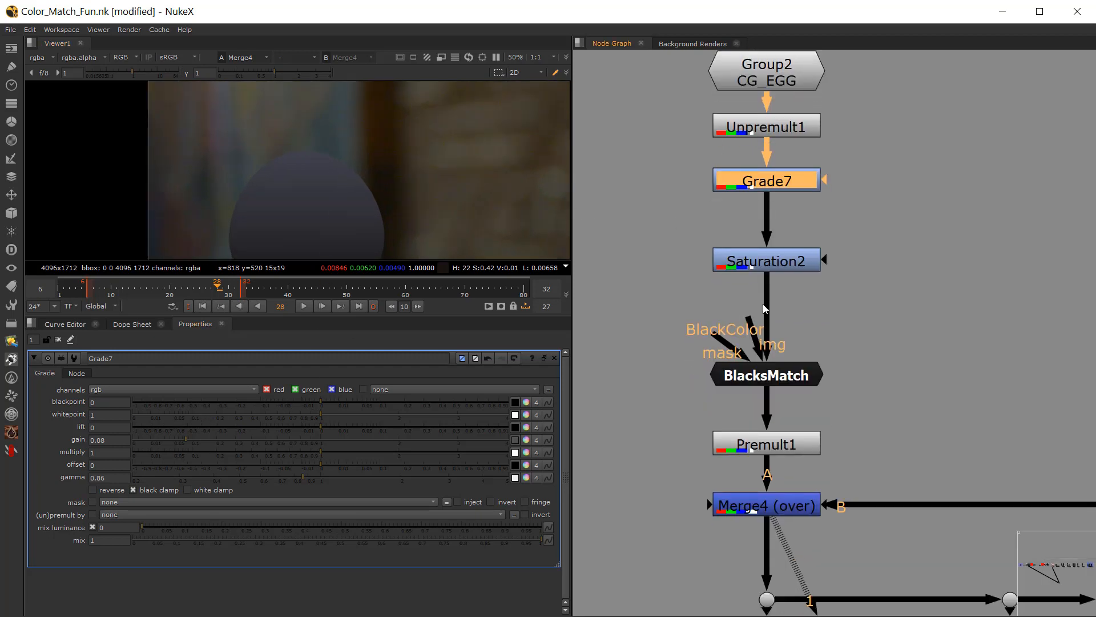
pyautogui.click(717, 293)
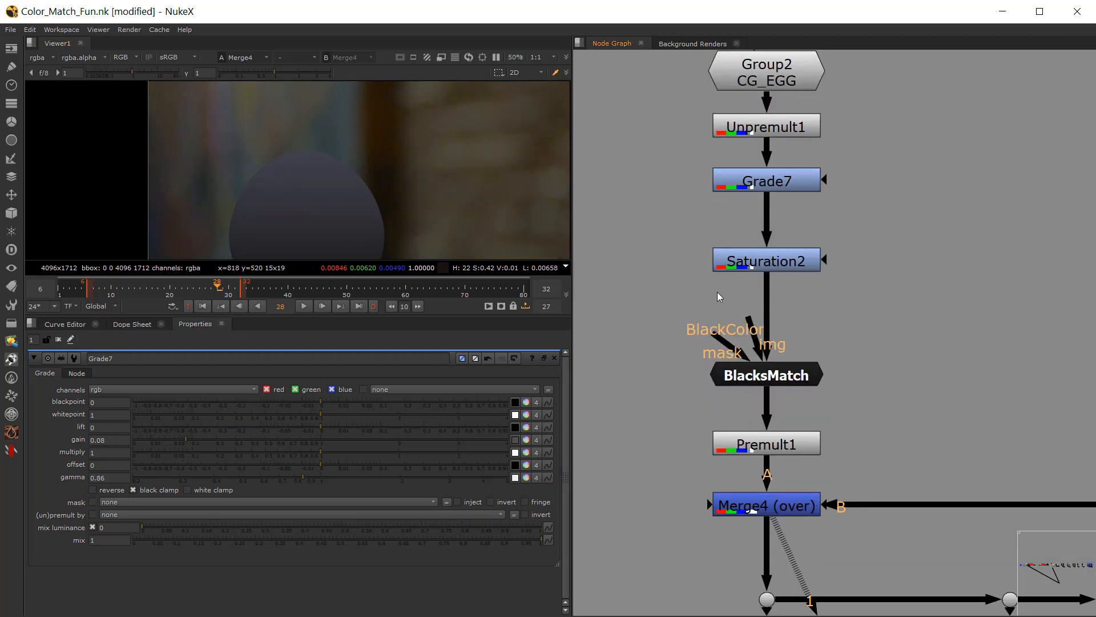
pyautogui.click(765, 178)
pyautogui.moveTo(310, 476); pyautogui.dragTo(313, 476)
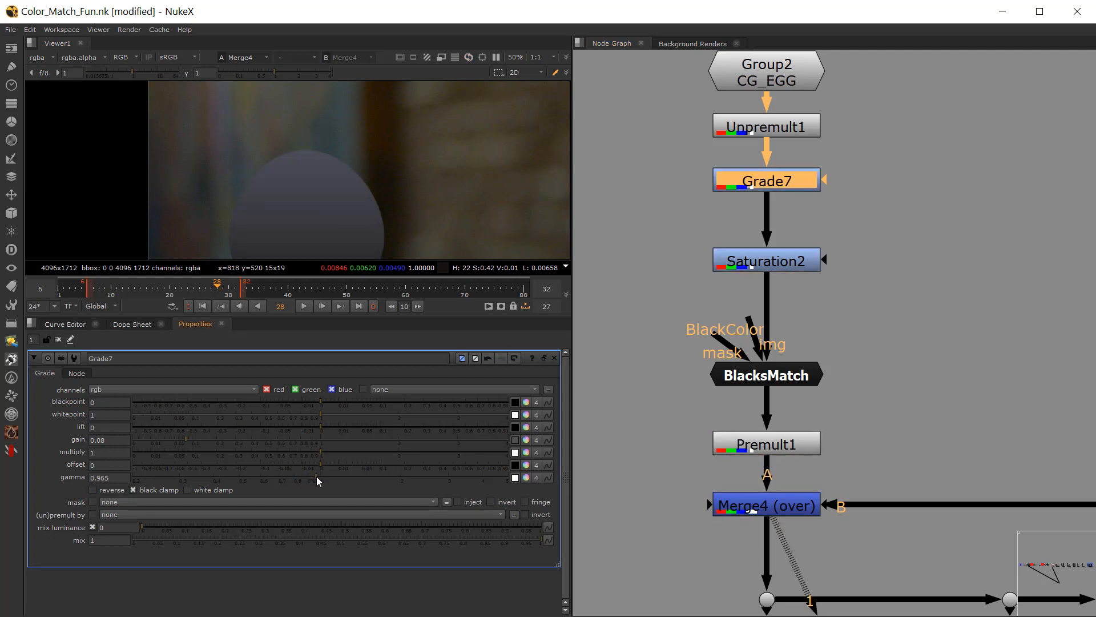
pyautogui.click(687, 286)
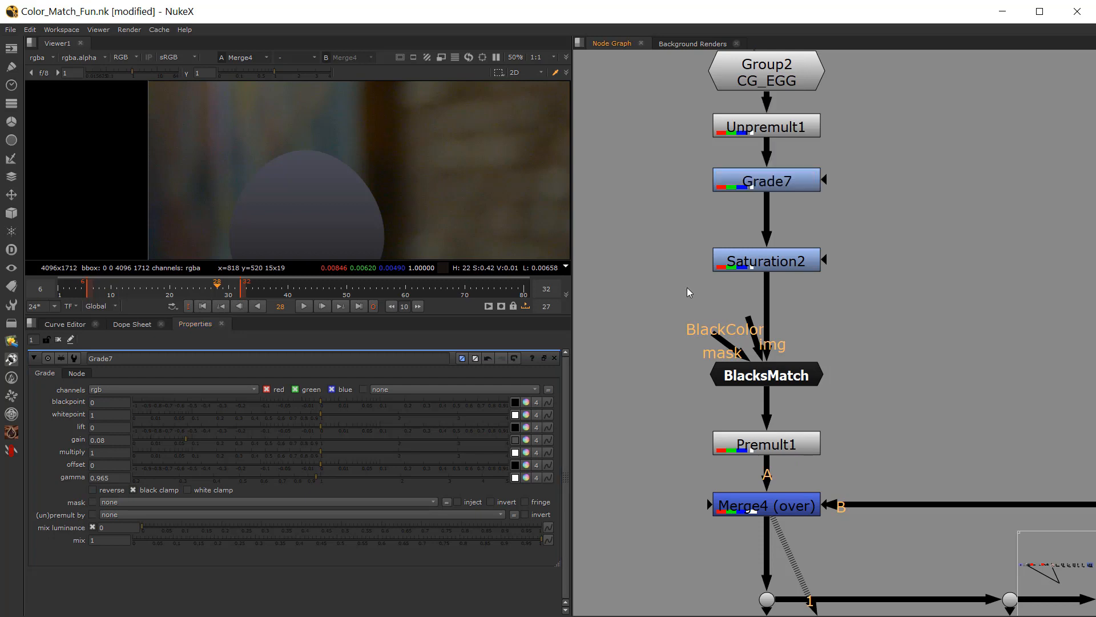
pyautogui.scroll(-1, 457, 211)
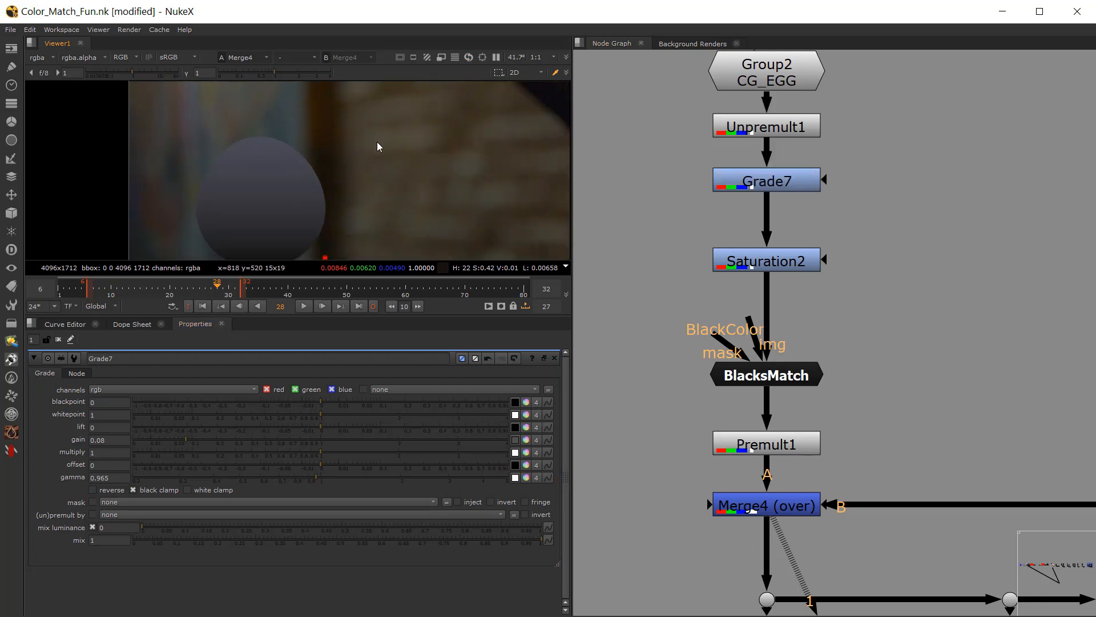
pyautogui.scroll(3, 366, 189)
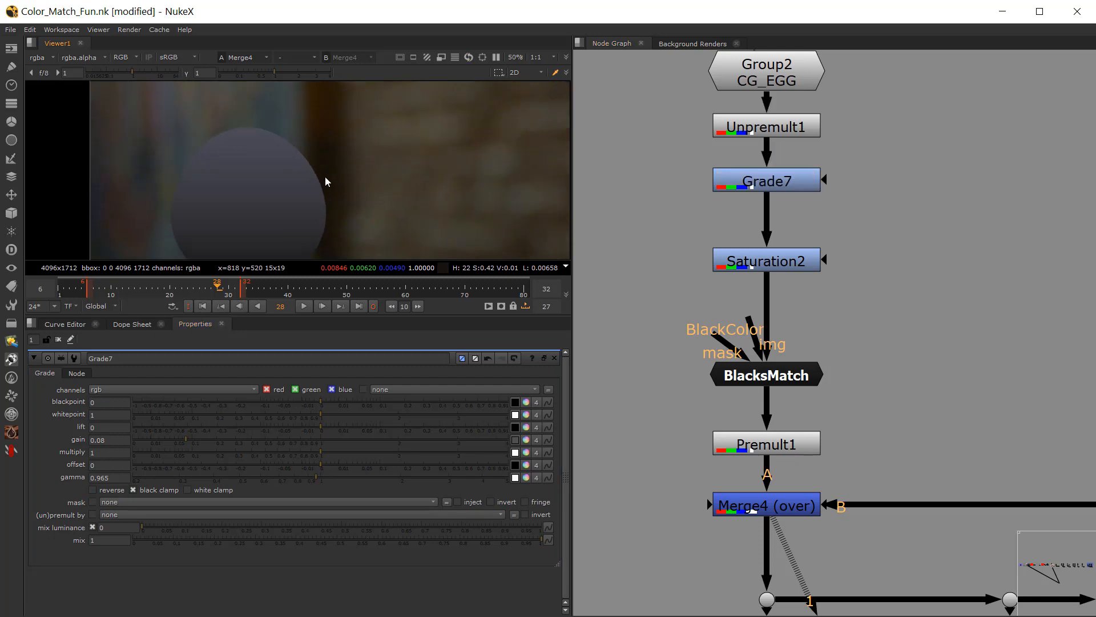
# Step: Split Grade7's multiply into separate channels and tint it to RGB 1.0425, 0.95, 1.0075 with the colour picker
pyautogui.click(748, 259)
pyautogui.click(780, 184)
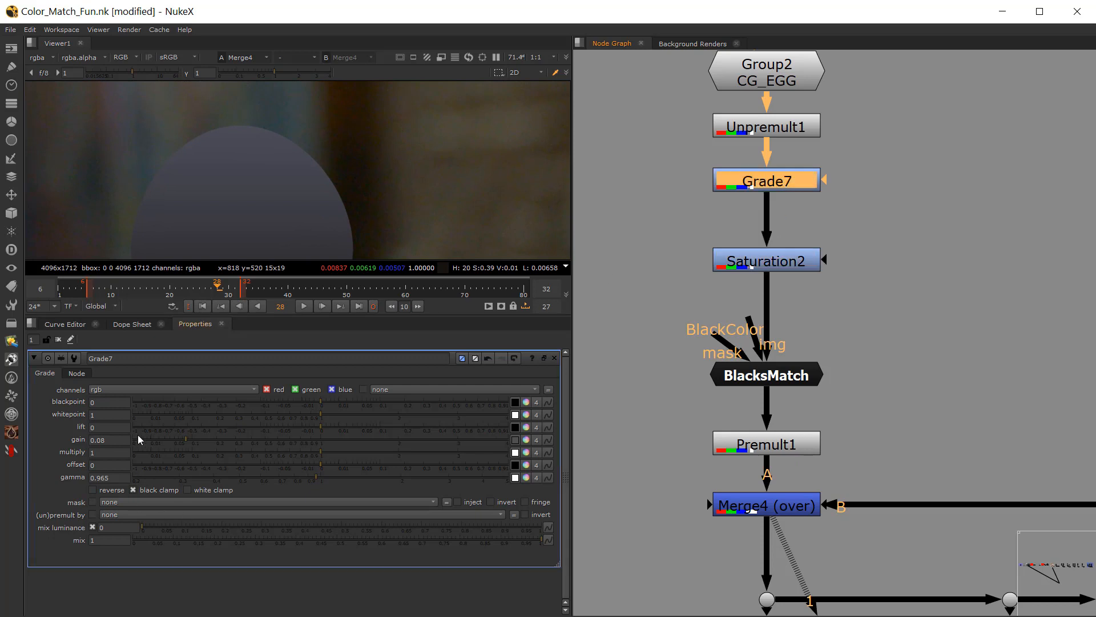
pyautogui.click(109, 453)
pyautogui.click(536, 453)
pyautogui.click(526, 453)
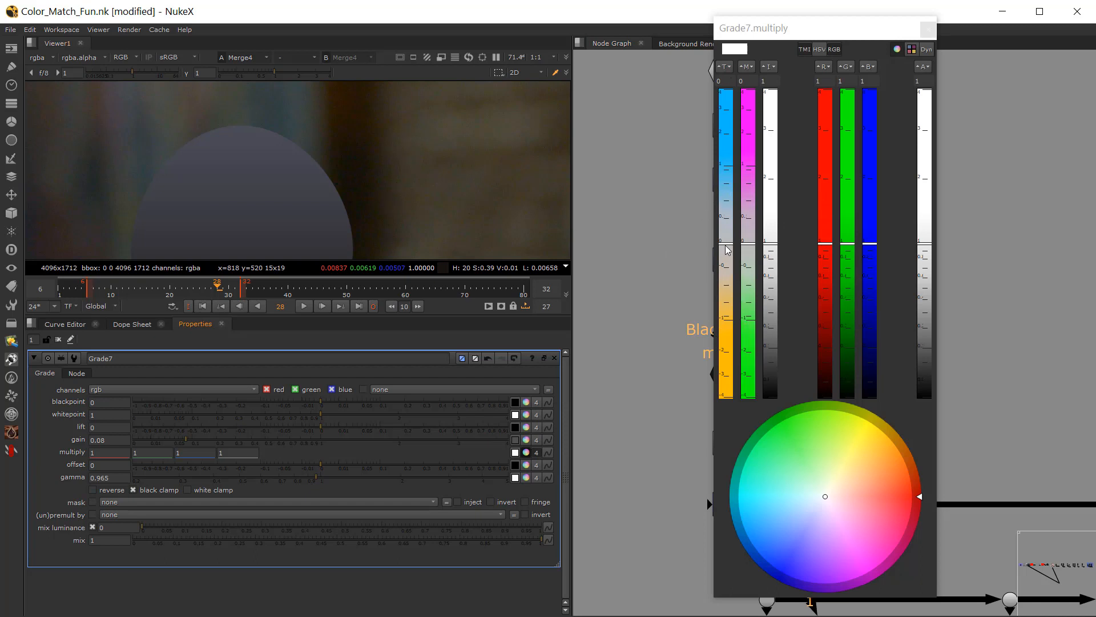
pyautogui.moveTo(726, 249)
pyautogui.mouseDown()
pyautogui.moveTo(729, 266)
pyautogui.moveTo(734, 255)
pyautogui.mouseUp()
pyautogui.moveTo(750, 247); pyautogui.dragTo(758, 226)
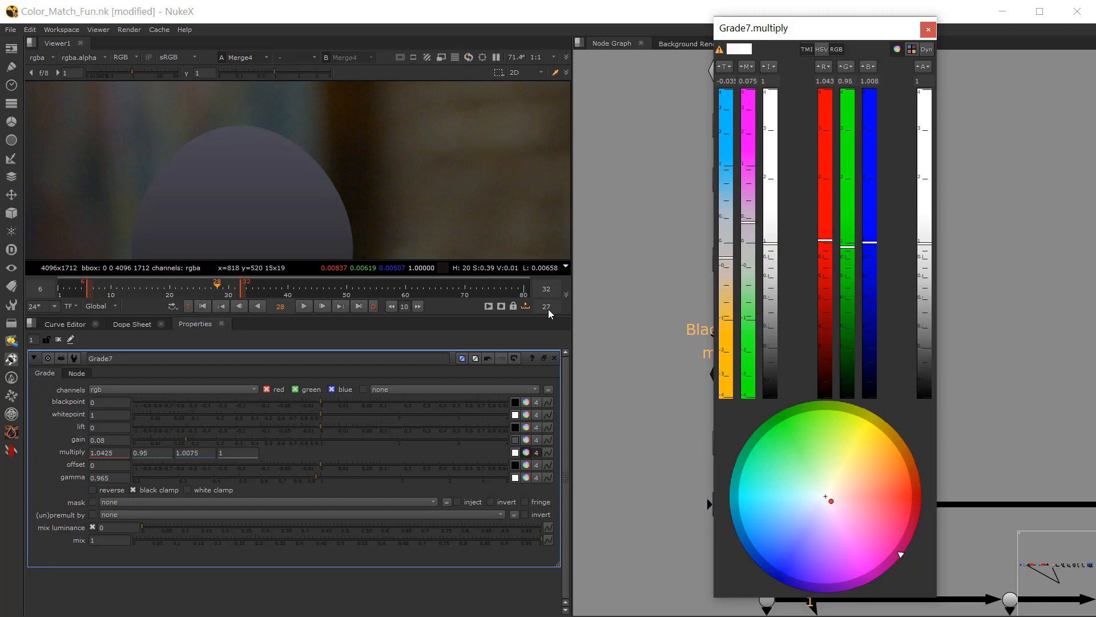
pyautogui.click(929, 30)
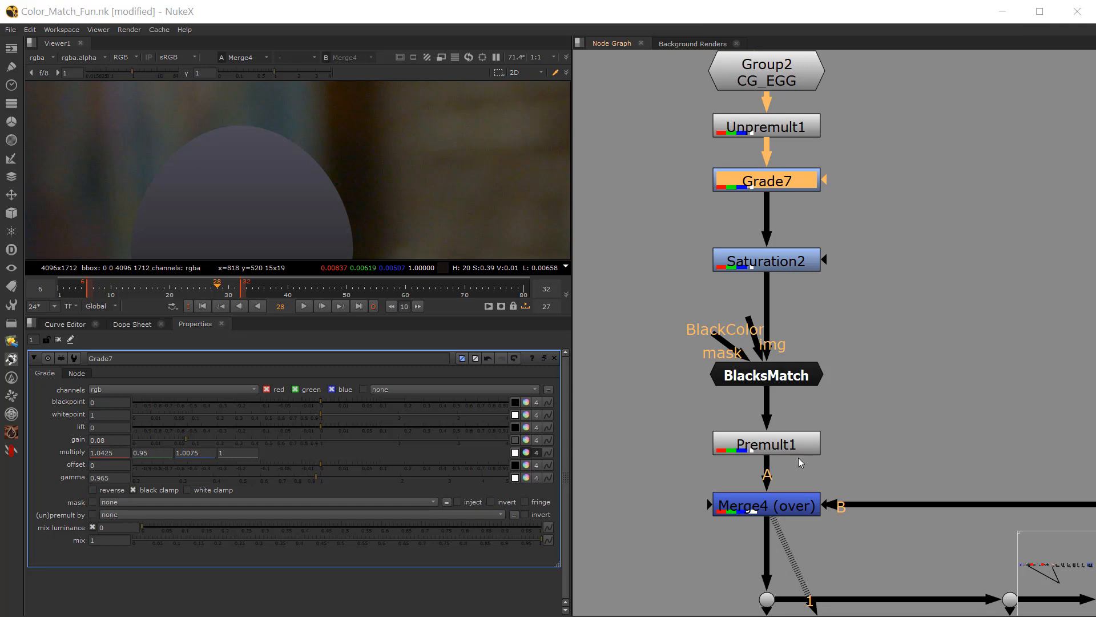
# Step: Raise Grade7's gamma to 1.11
pyautogui.scroll(-3, 798, 457)
pyautogui.moveTo(798, 458); pyautogui.dragTo(774, 394, button='middle')
pyautogui.scroll(3, 763, 392)
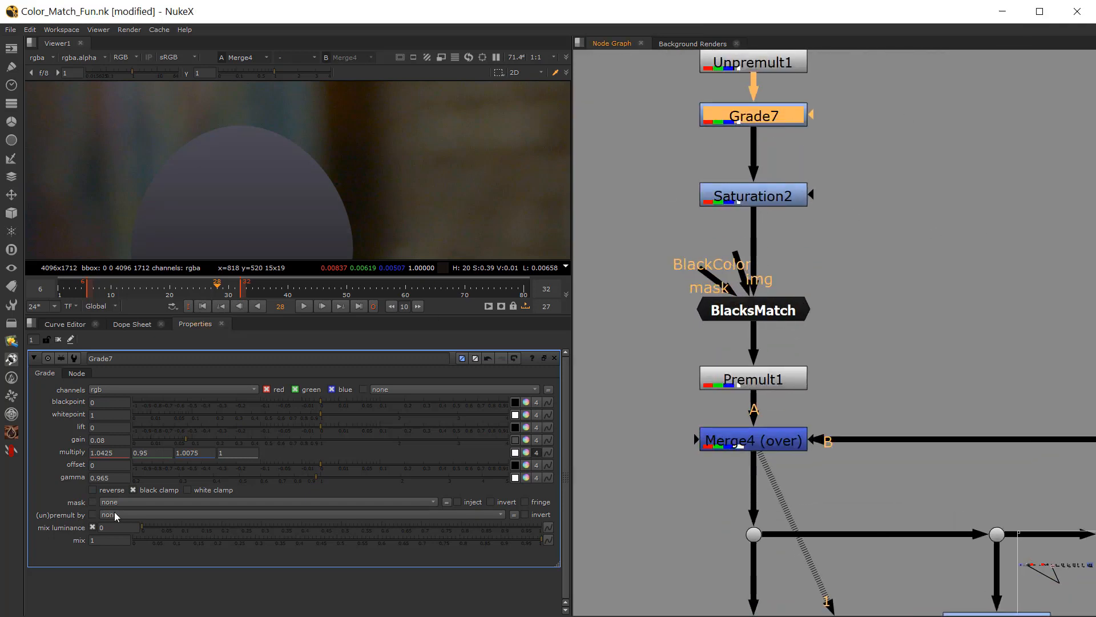
pyautogui.moveTo(315, 480); pyautogui.dragTo(324, 478)
pyautogui.click(745, 196)
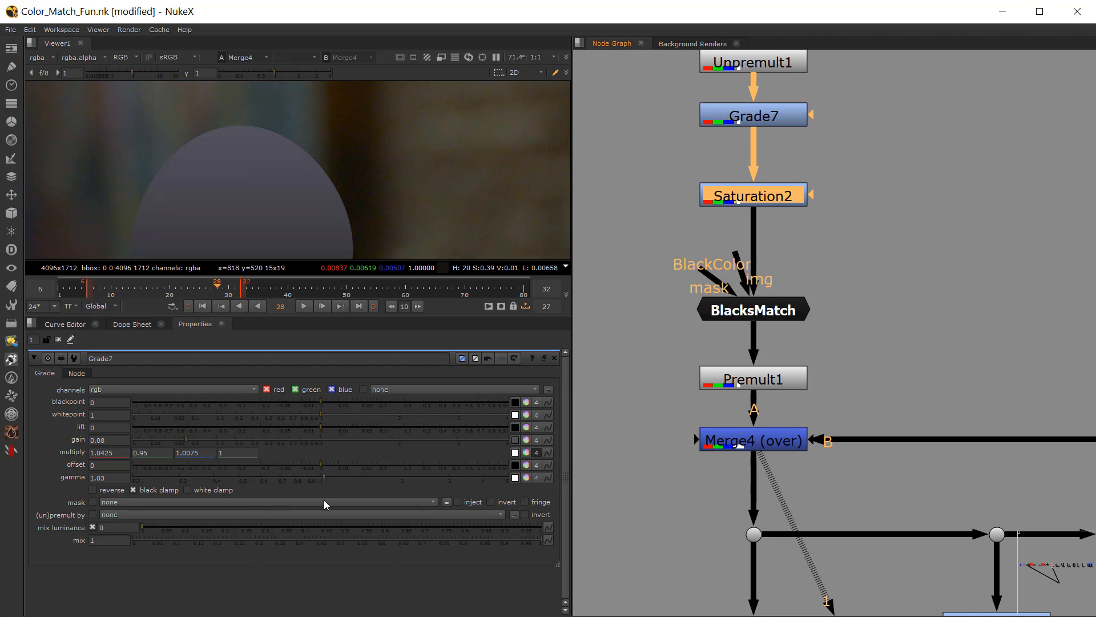
pyautogui.moveTo(329, 478); pyautogui.dragTo(332, 479)
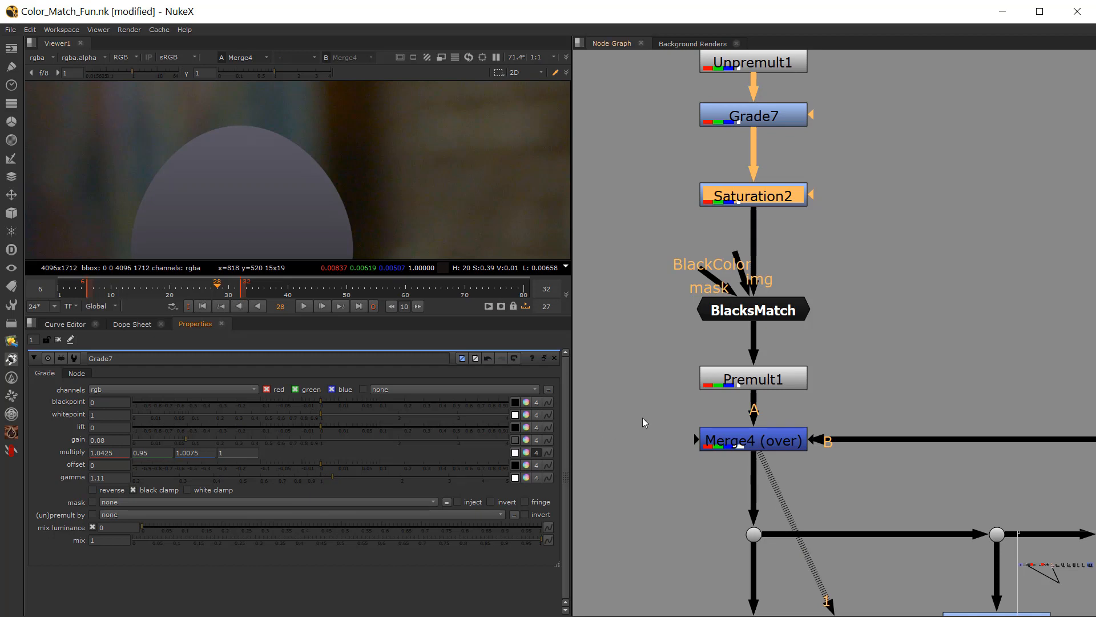
# Step: View the Saturation1 output below Merge4 to compare the egg's hue with the plate
pyautogui.moveTo(728, 480); pyautogui.dragTo(728, 330, button='middle')
pyautogui.click(742, 491)
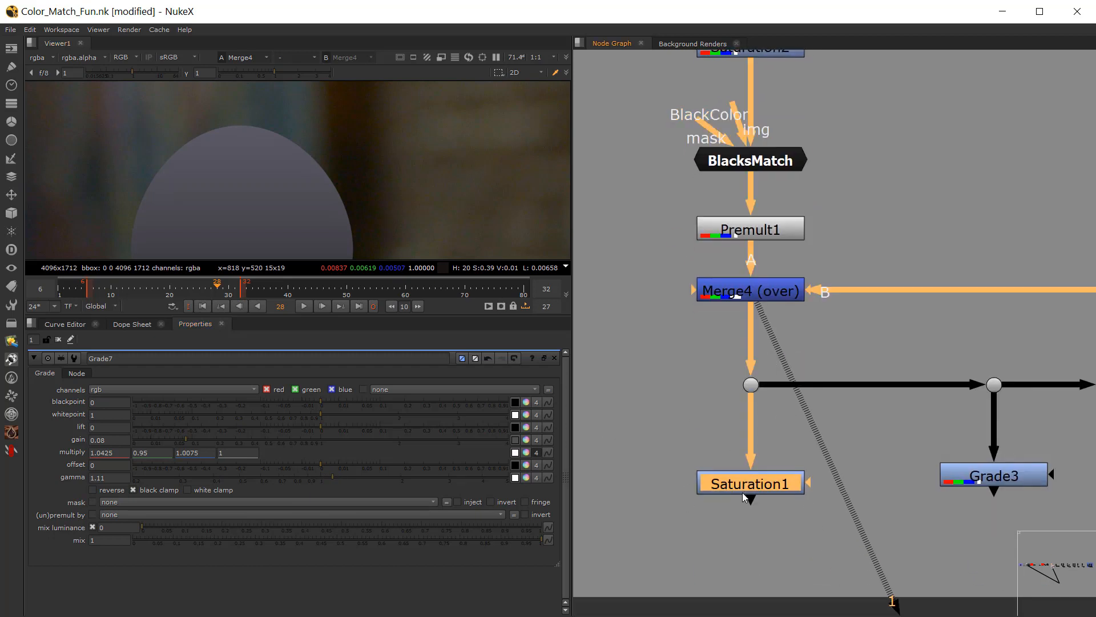
pyautogui.press('1')
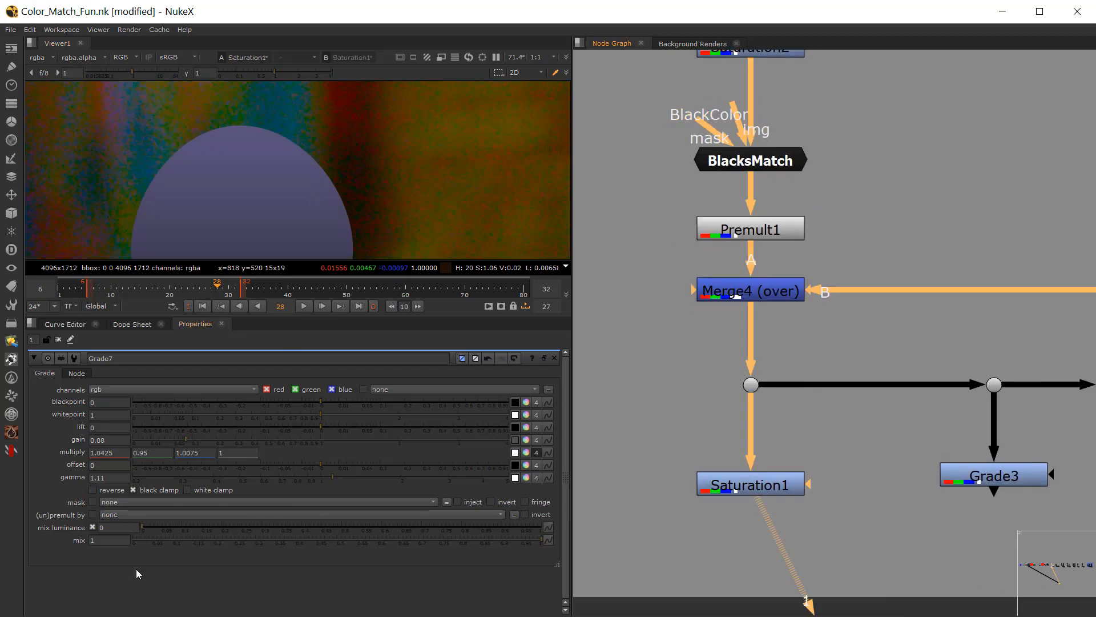
pyautogui.press('ctrl')
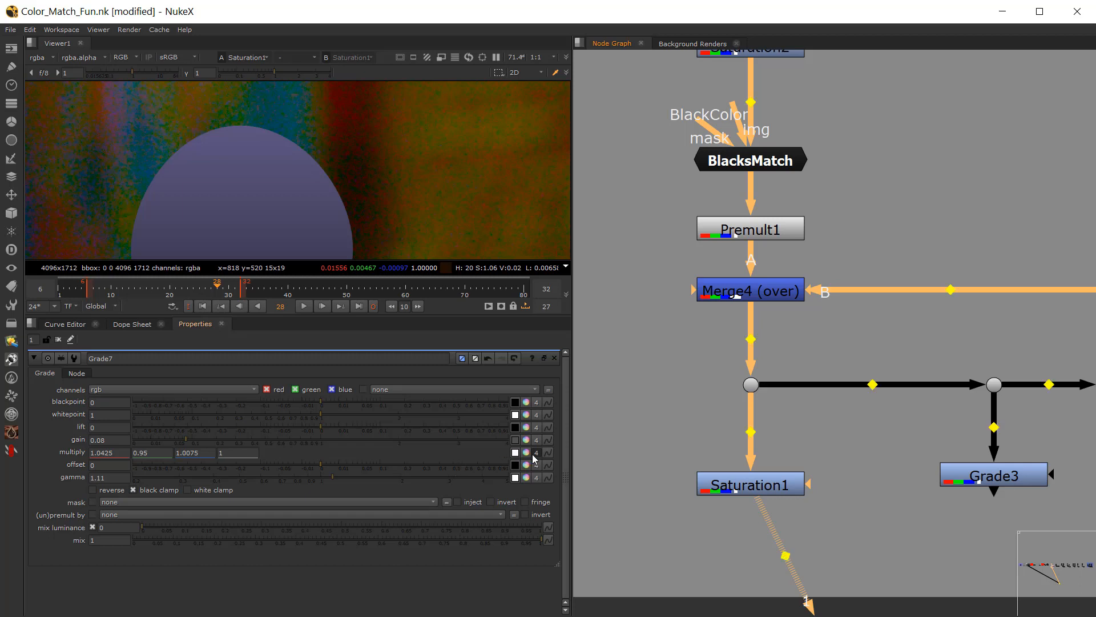
# Step: Retint Grade7's multiply to RGB 1.133333, 1.093333, 0.773333 using temperature -0.36 and magenta -0.14, and close the colour picker
pyautogui.keyDown('ctrl'); pyautogui.click(526, 452); pyautogui.keyUp('ctrl')
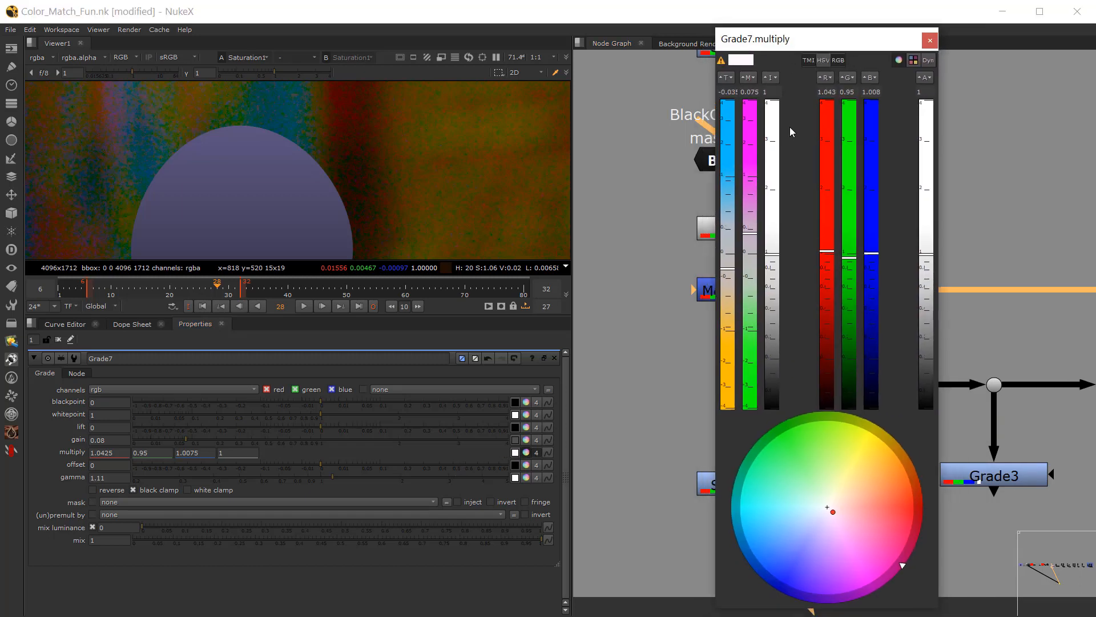
pyautogui.moveTo(728, 268); pyautogui.dragTo(728, 297)
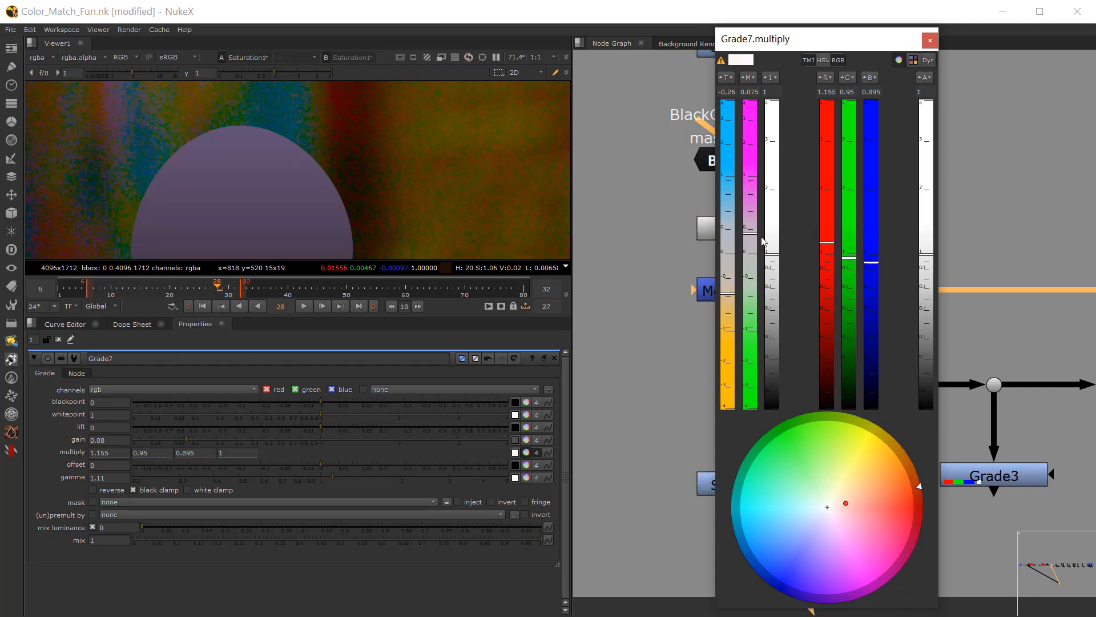
pyautogui.moveTo(751, 235); pyautogui.dragTo(749, 292)
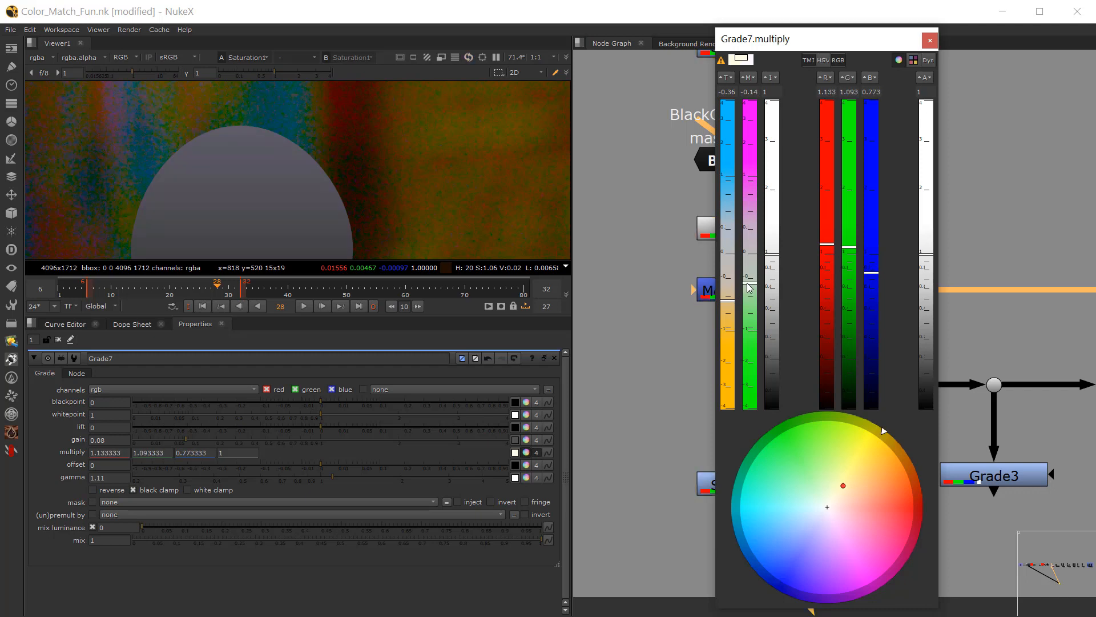
pyautogui.click(930, 40)
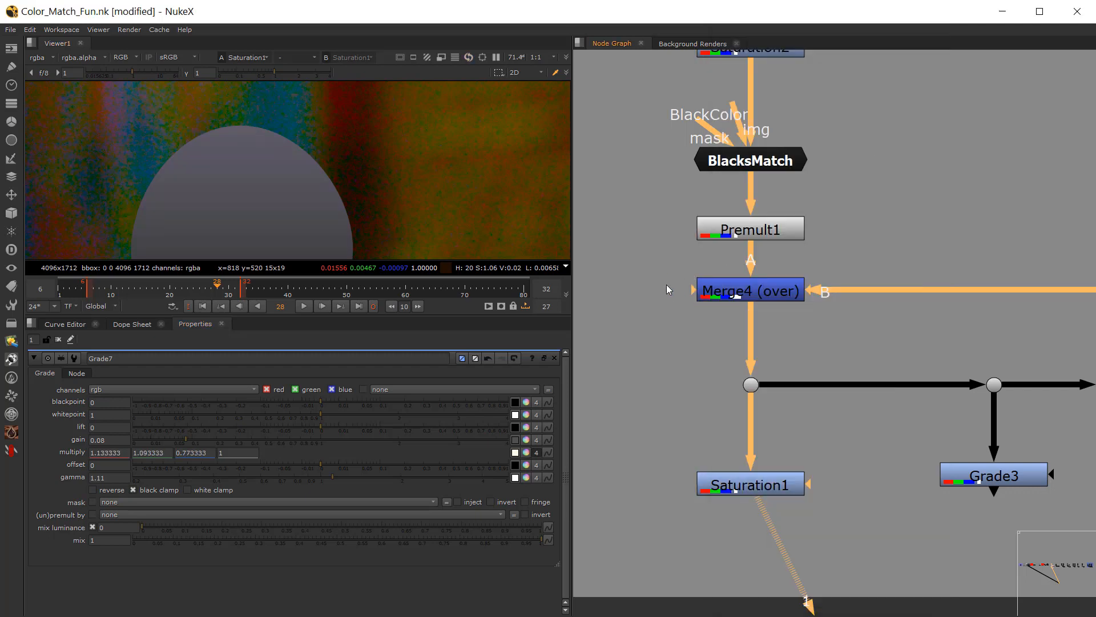
# Step: View the Merge4 output and darken the viewer gamma to check the egg against the plate, then reset the gamma
pyautogui.scroll(-3, 666, 285)
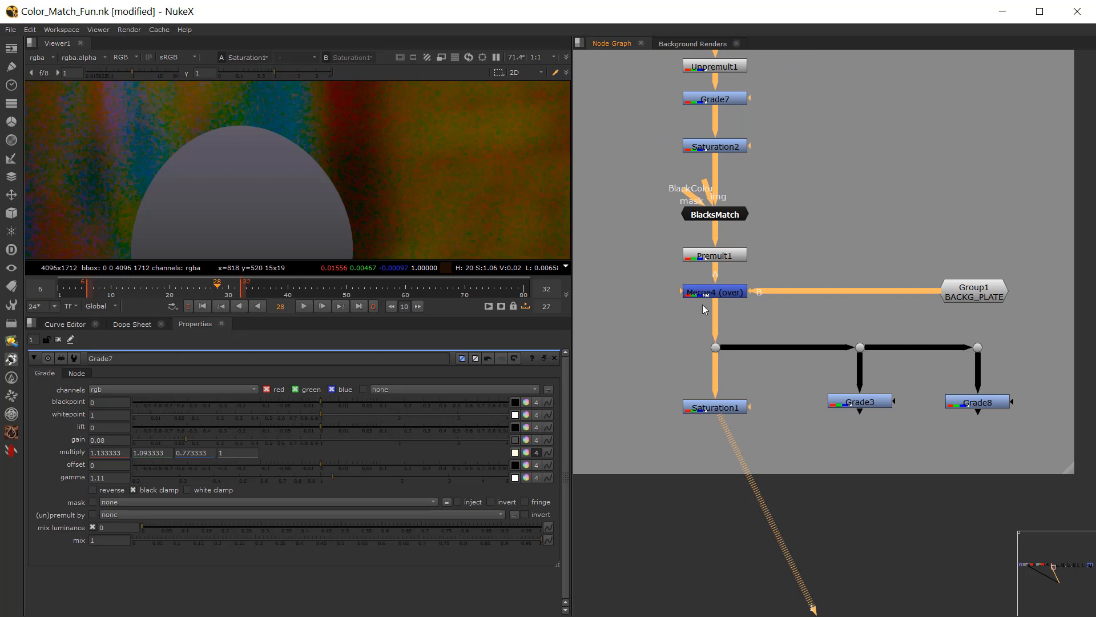
pyautogui.press('1')
pyautogui.scroll(-6, 285, 135)
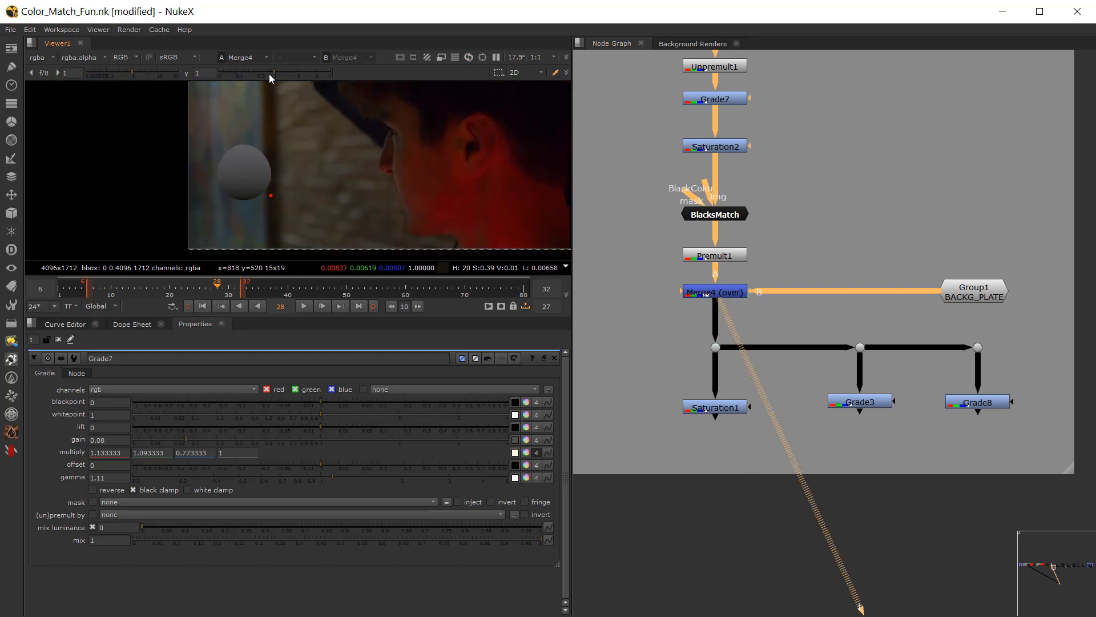
pyautogui.moveTo(280, 71); pyautogui.dragTo(255, 79)
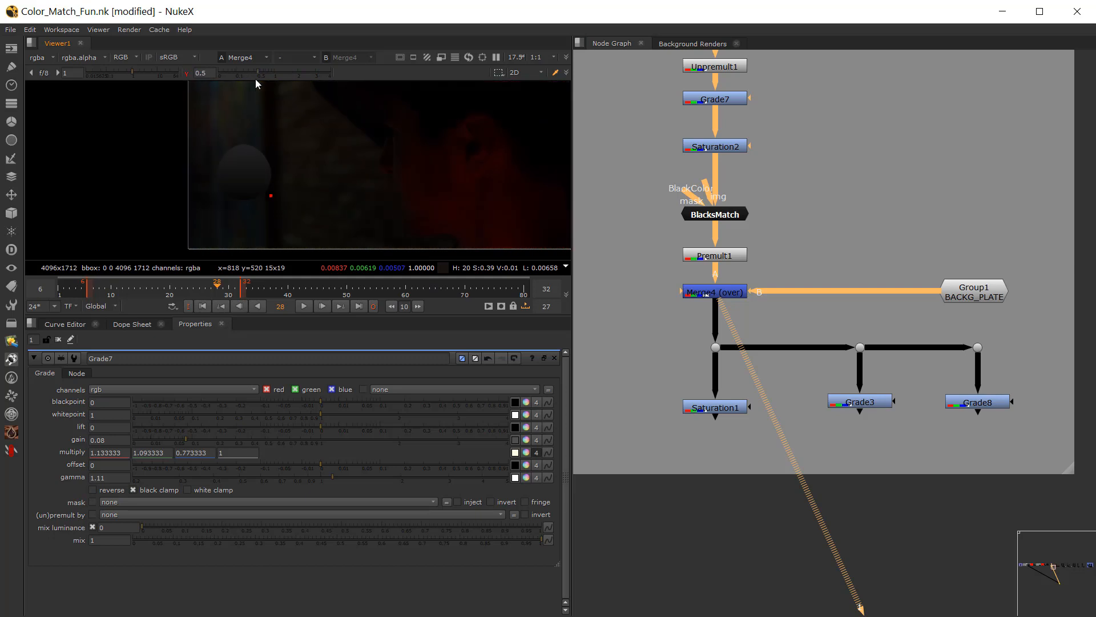
pyautogui.click(185, 73)
# Step: View the Grade3 output, open its settings and lower its gain to 0.115 to check the egg's highlights
pyautogui.scroll(3, 826, 454)
pyautogui.click(873, 402)
pyautogui.press('1')
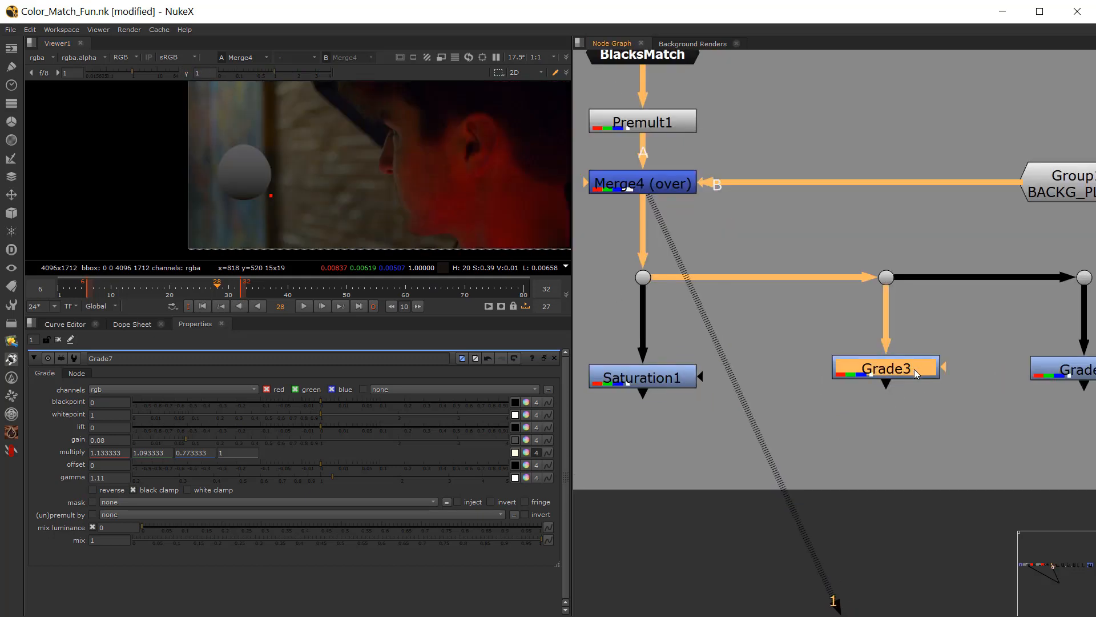
pyautogui.moveTo(945, 394); pyautogui.dragTo(803, 381, button='middle')
pyautogui.scroll(2, 803, 382)
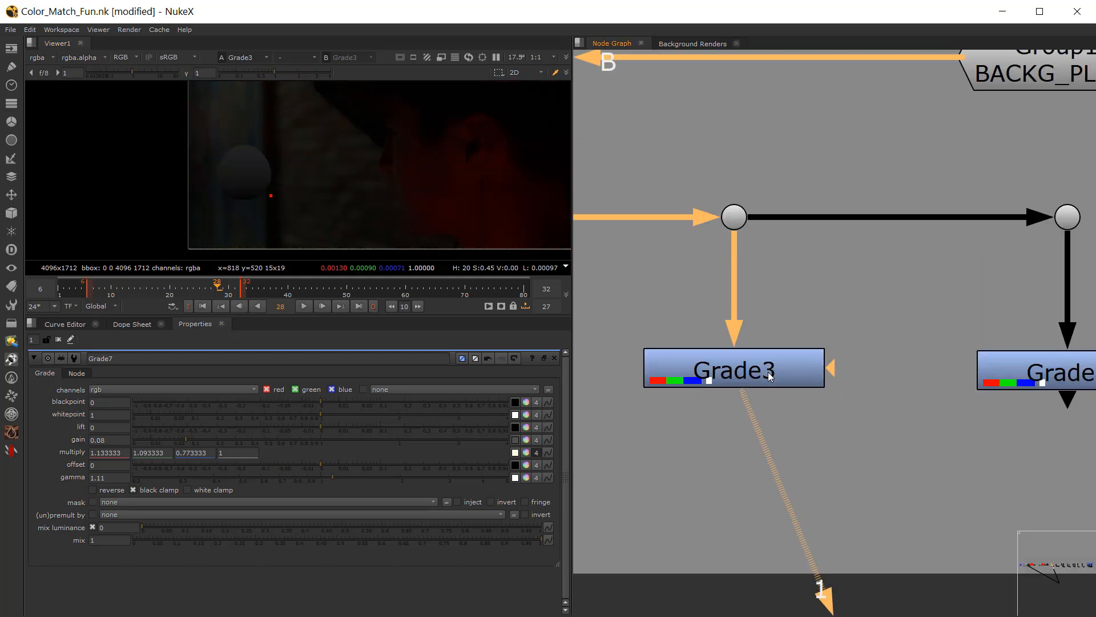
pyautogui.doubleClick(768, 375)
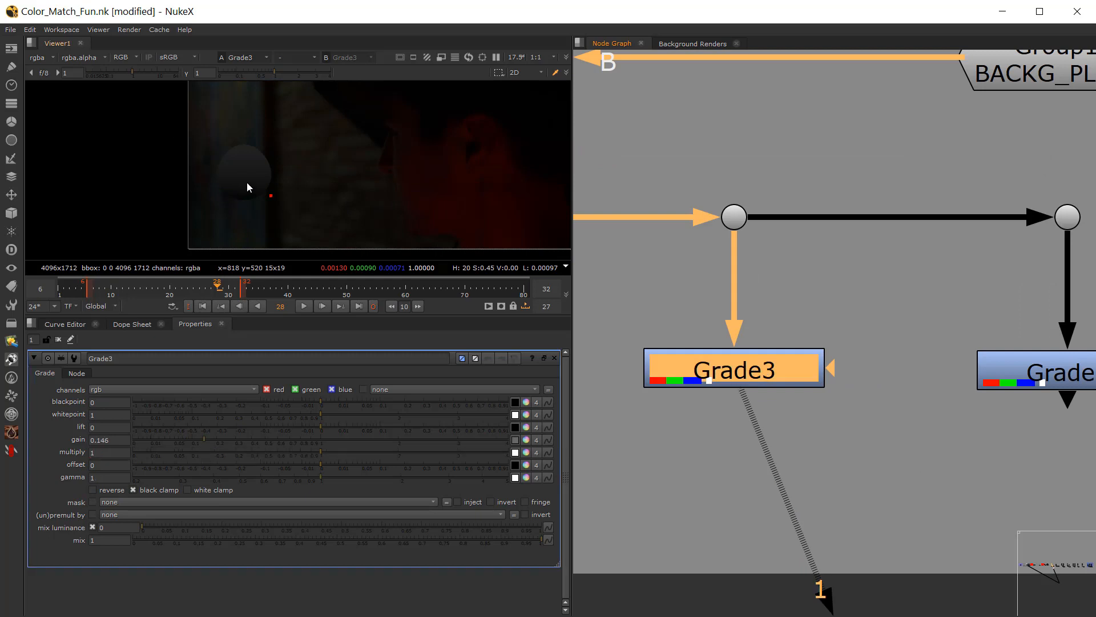
pyautogui.scroll(5, 254, 180)
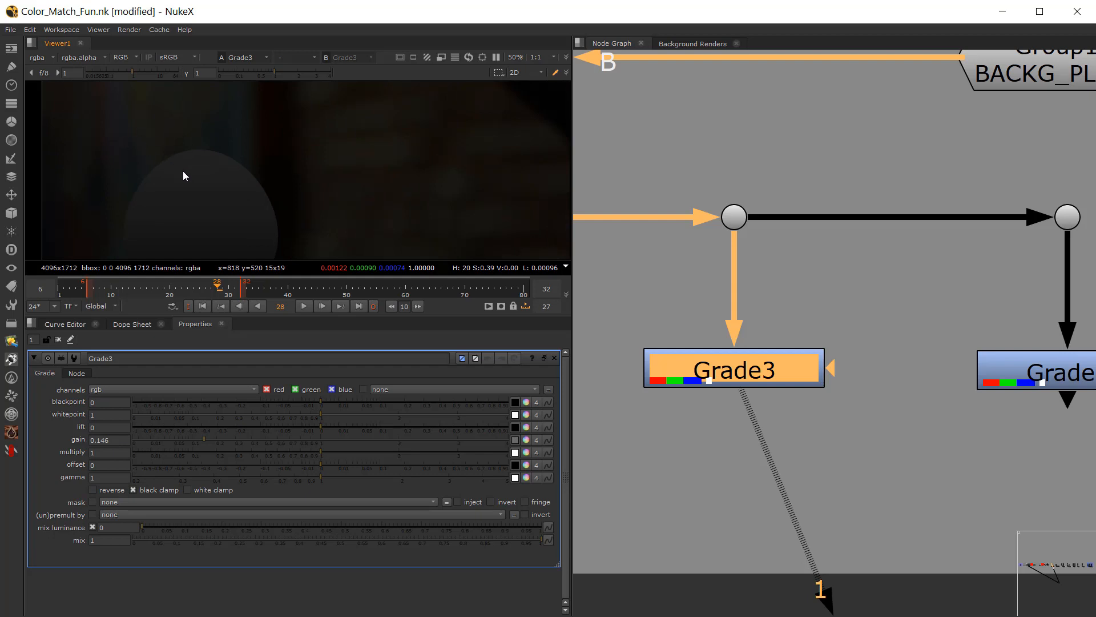
pyautogui.scroll(5, 123, 157)
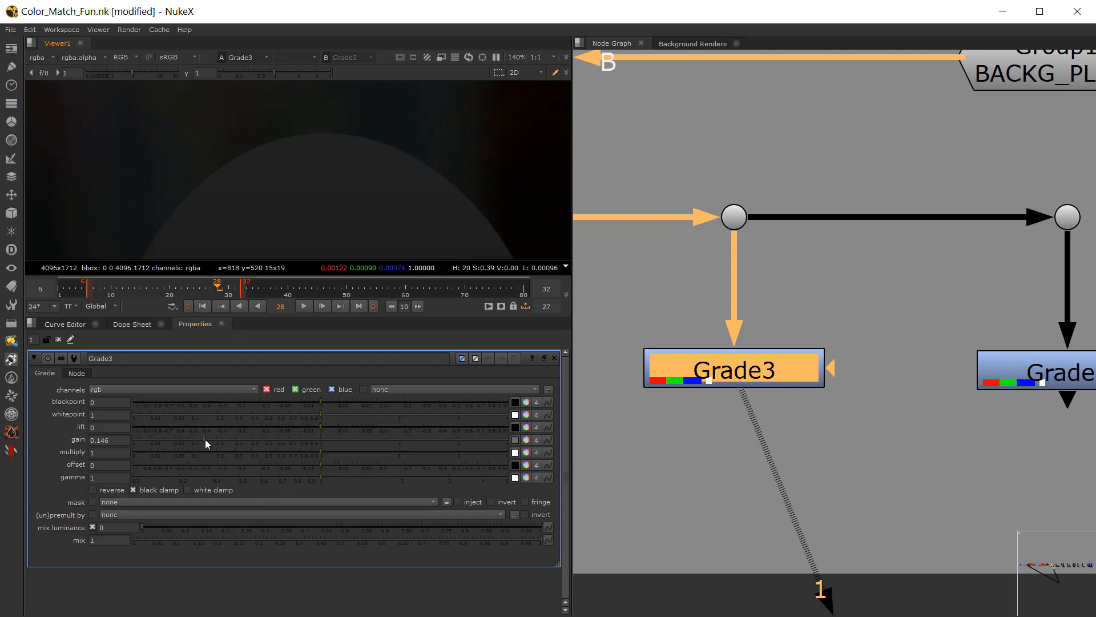
pyautogui.moveTo(203, 440); pyautogui.dragTo(197, 438)
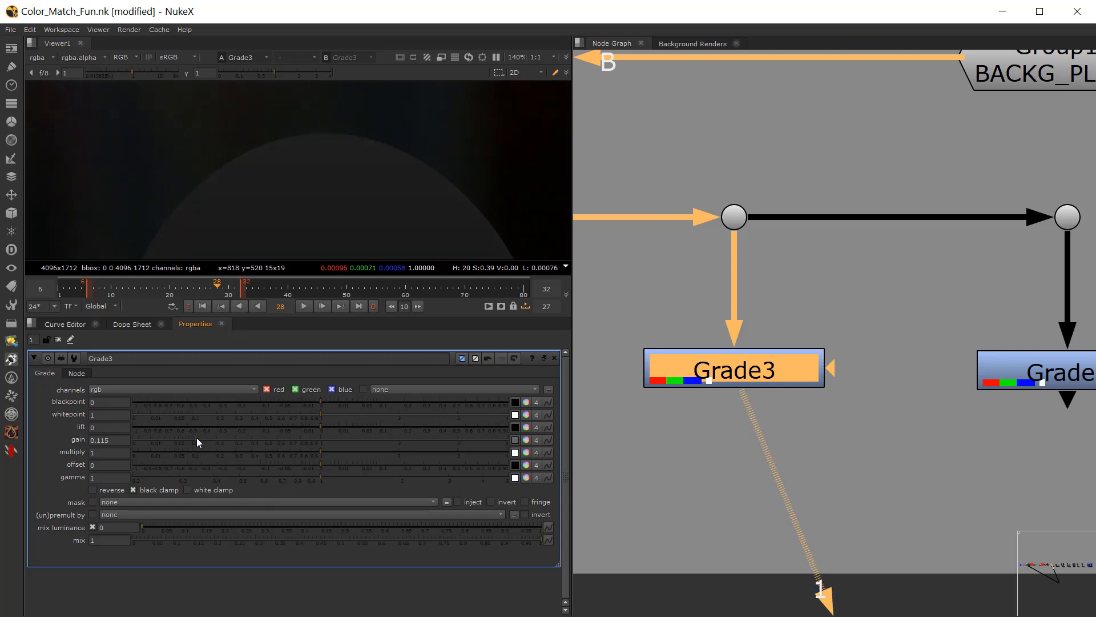
pyautogui.scroll(-5, 238, 209)
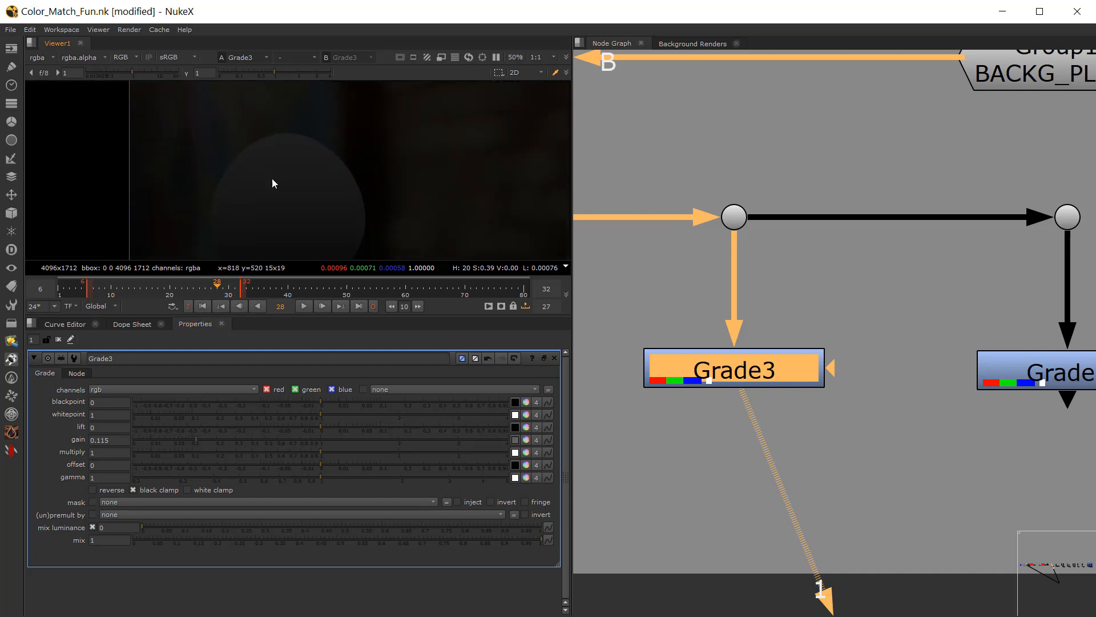
# Step: View the Grade8 output and open its settings
pyautogui.moveTo(882, 414); pyautogui.dragTo(663, 406, button='middle')
pyautogui.click(811, 377)
pyautogui.press('1')
pyautogui.scroll(-2, 379, 159)
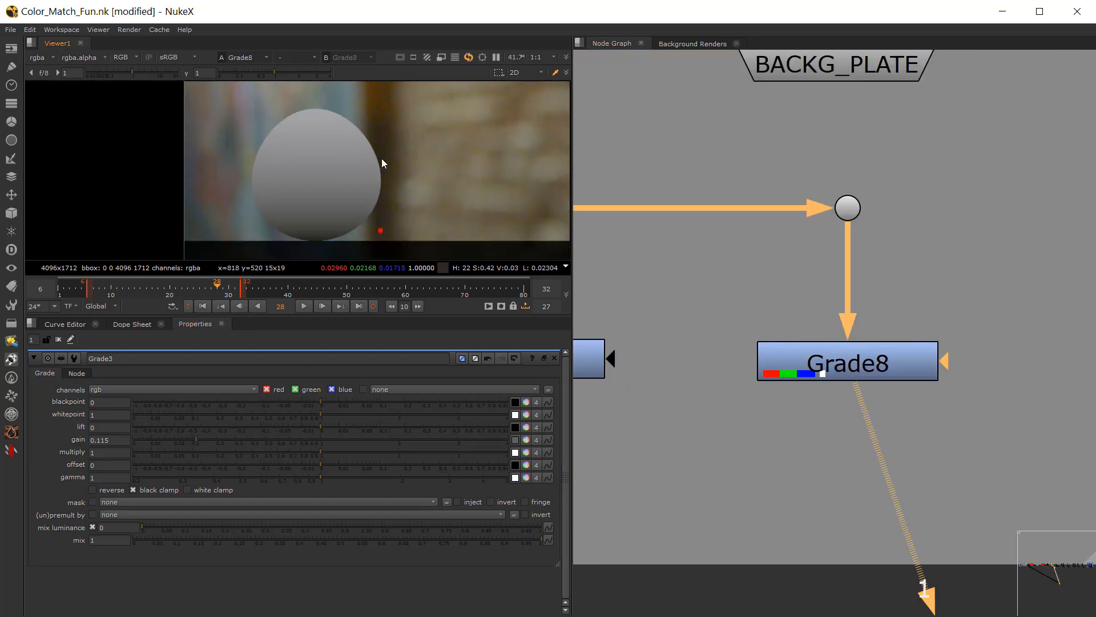
pyautogui.moveTo(847, 369); pyautogui.dragTo(845, 369)
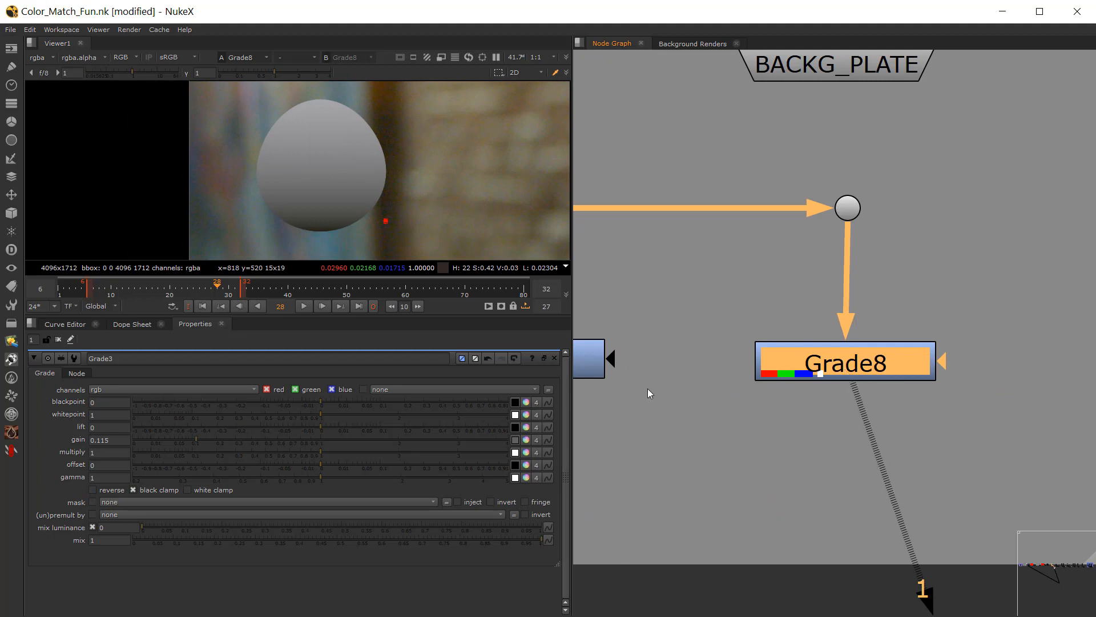
pyautogui.click(598, 368)
pyautogui.doubleClick(771, 369)
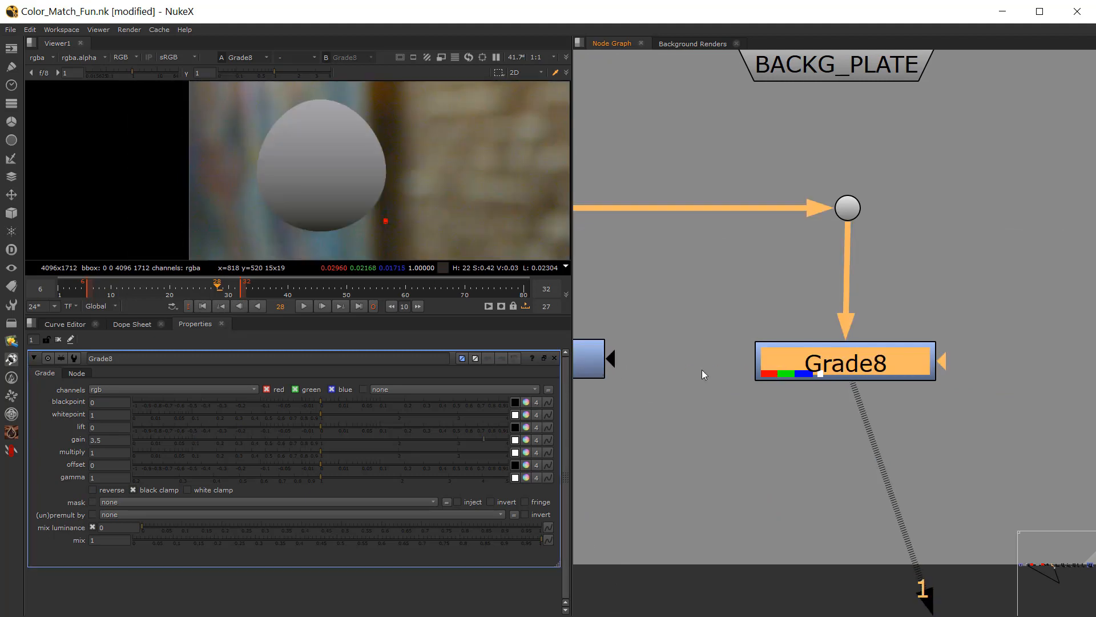
# Step: Set Grade8's gain to 12 and inspect the egg's bottom edge against the plate
pyautogui.moveTo(478, 440); pyautogui.dragTo(539, 436)
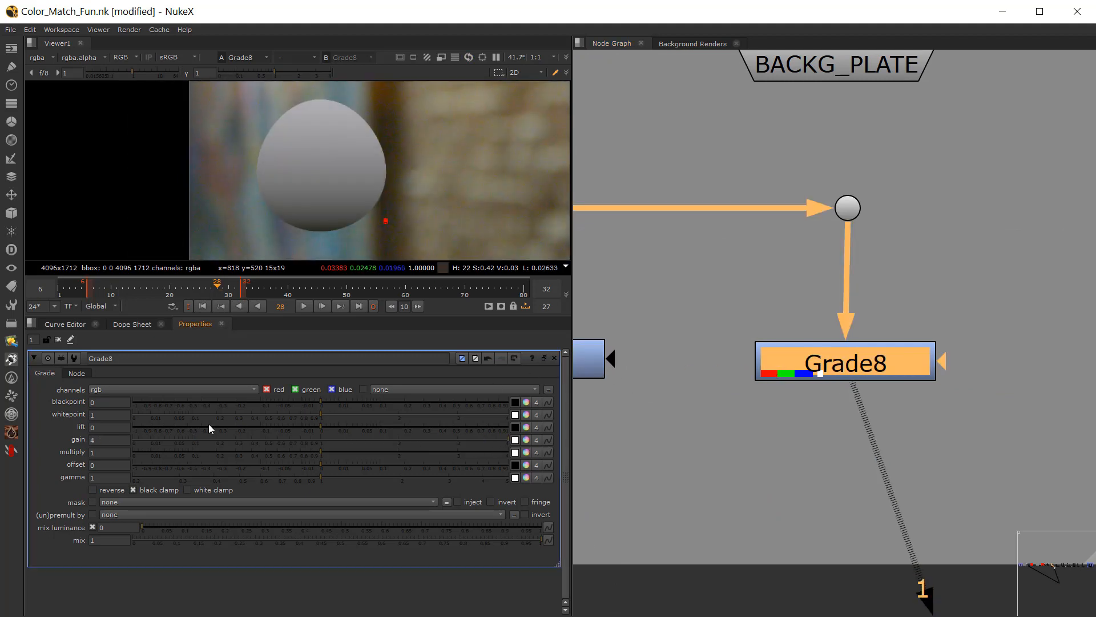
pyautogui.moveTo(107, 440); pyautogui.dragTo(77, 441)
pyautogui.write('15')
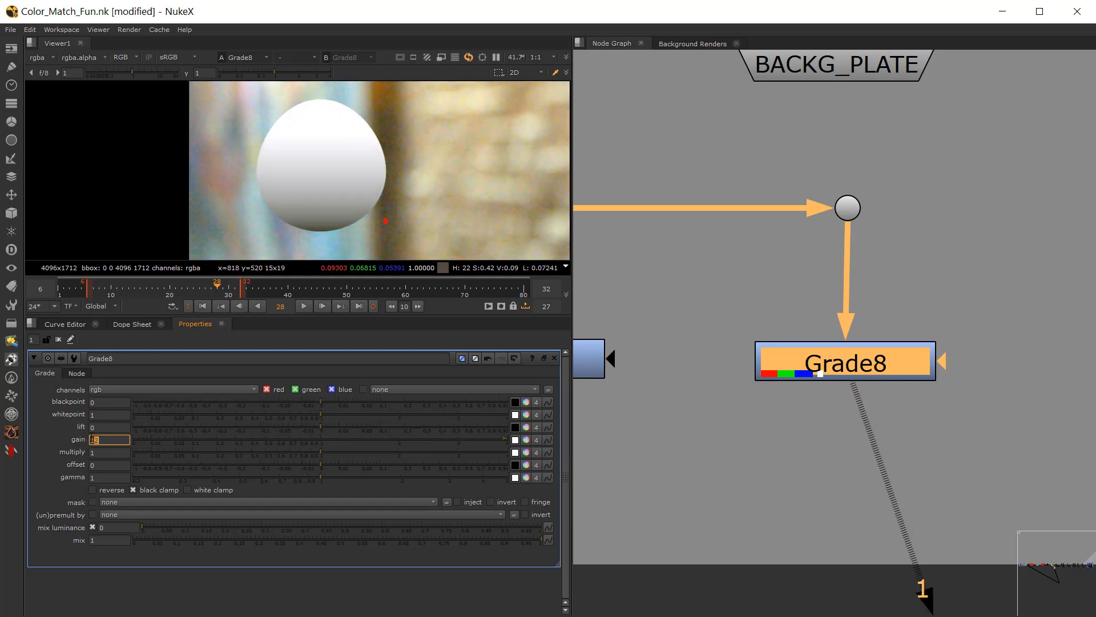
pyautogui.press('Down')
pyautogui.press('Down')
pyautogui.press('Down')
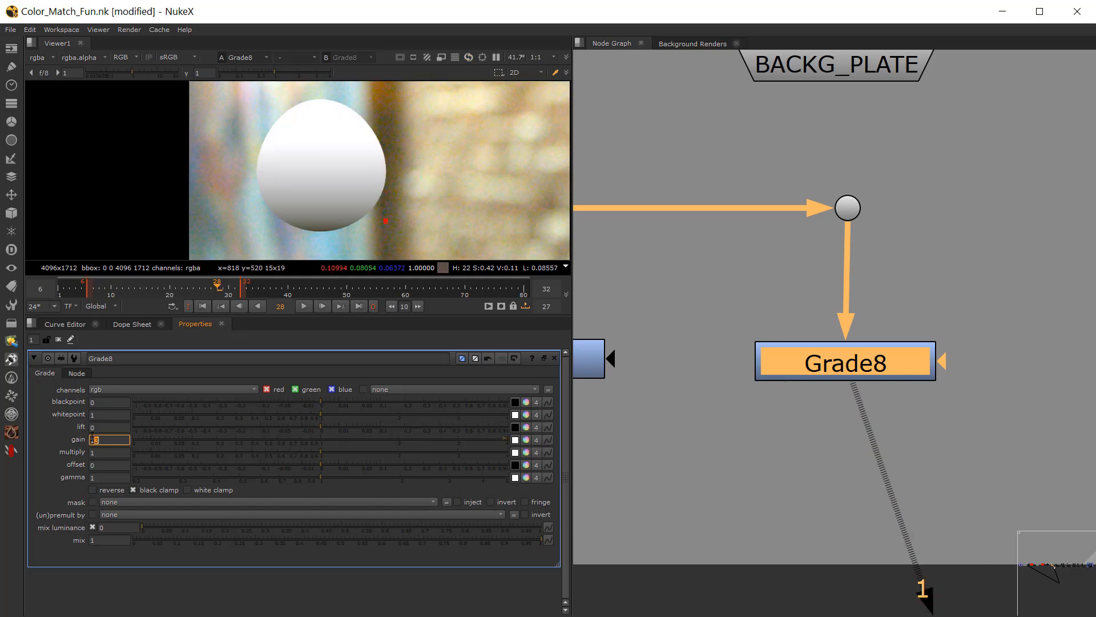
pyautogui.scroll(-2, 269, 179)
pyautogui.scroll(3, 311, 194)
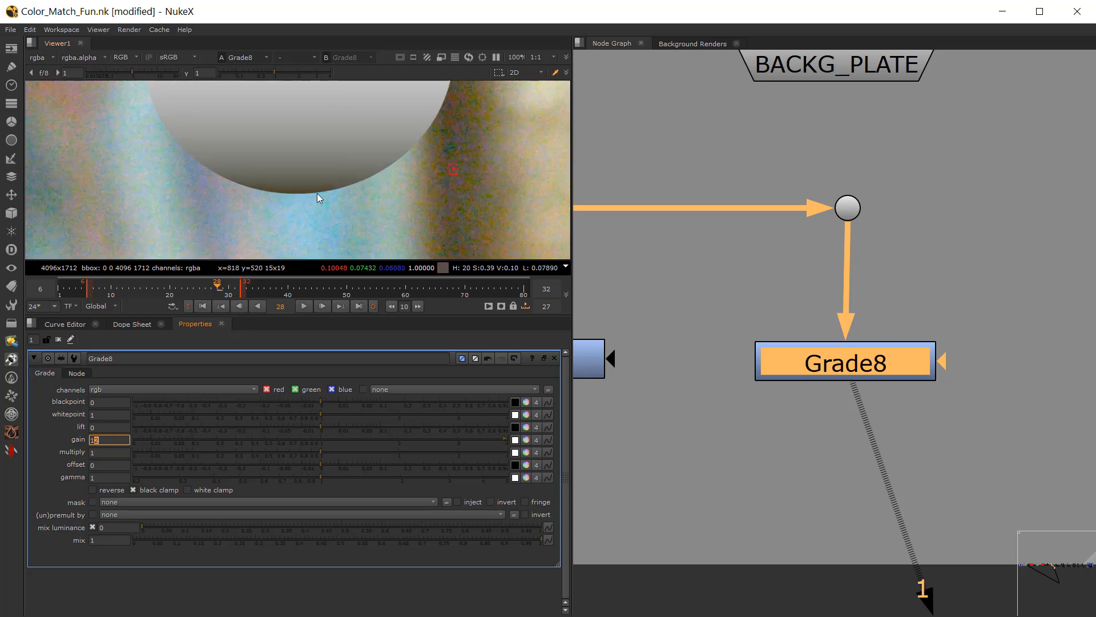
pyautogui.scroll(3, 248, 206)
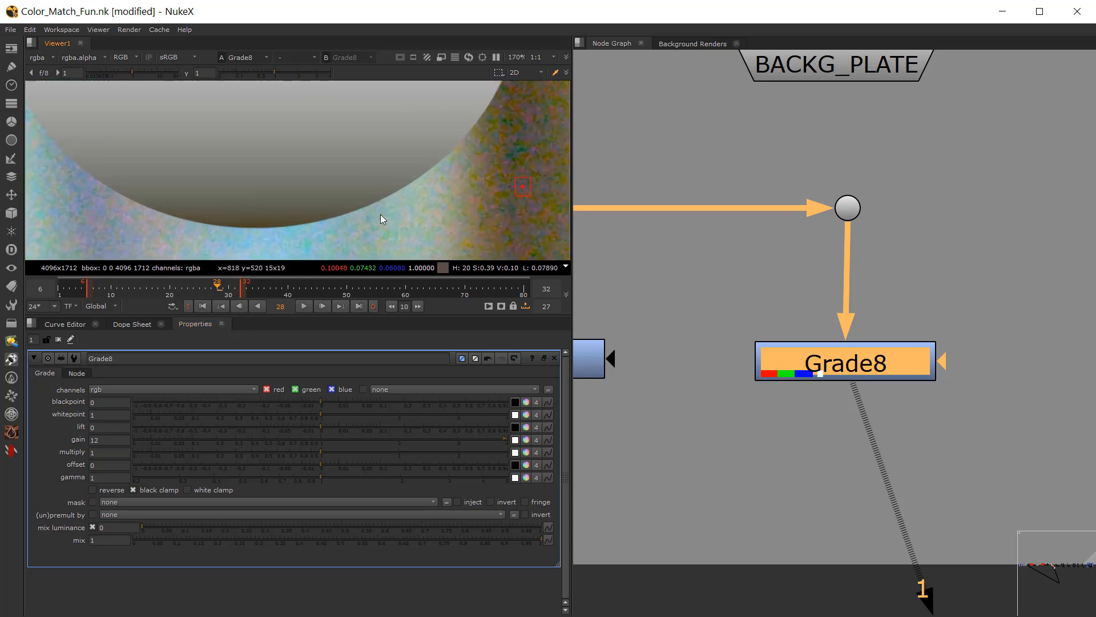
pyautogui.scroll(-2, 380, 214)
pyautogui.scroll(-3, 340, 181)
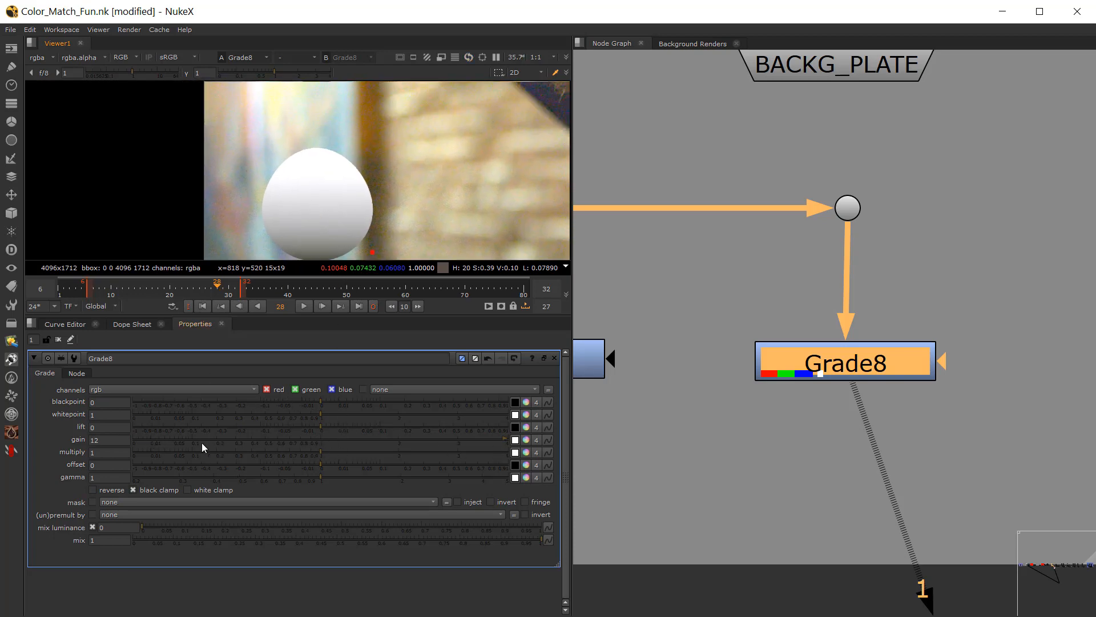
# Step: Open Grade7's settings, lower its gain to 0.054 and check the whole image
pyautogui.click(697, 270)
pyautogui.scroll(-4, 694, 272)
pyautogui.moveTo(656, 272); pyautogui.dragTo(904, 342, button='middle')
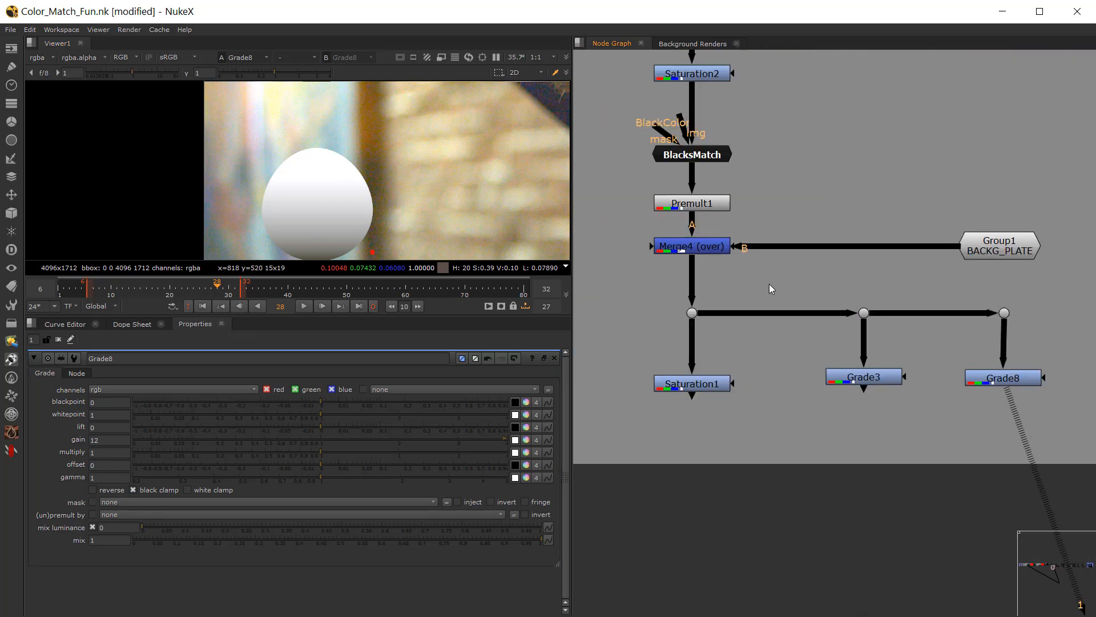
pyautogui.moveTo(732, 191); pyautogui.dragTo(717, 228, button='middle')
pyautogui.doubleClick(720, 174)
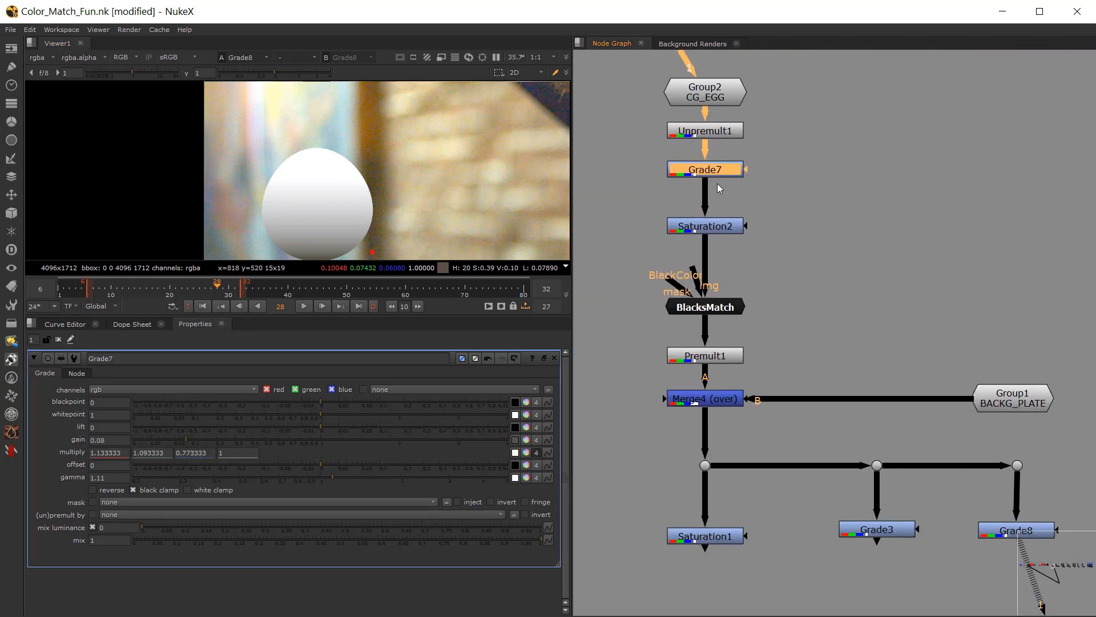
pyautogui.moveTo(186, 440); pyautogui.dragTo(178, 440)
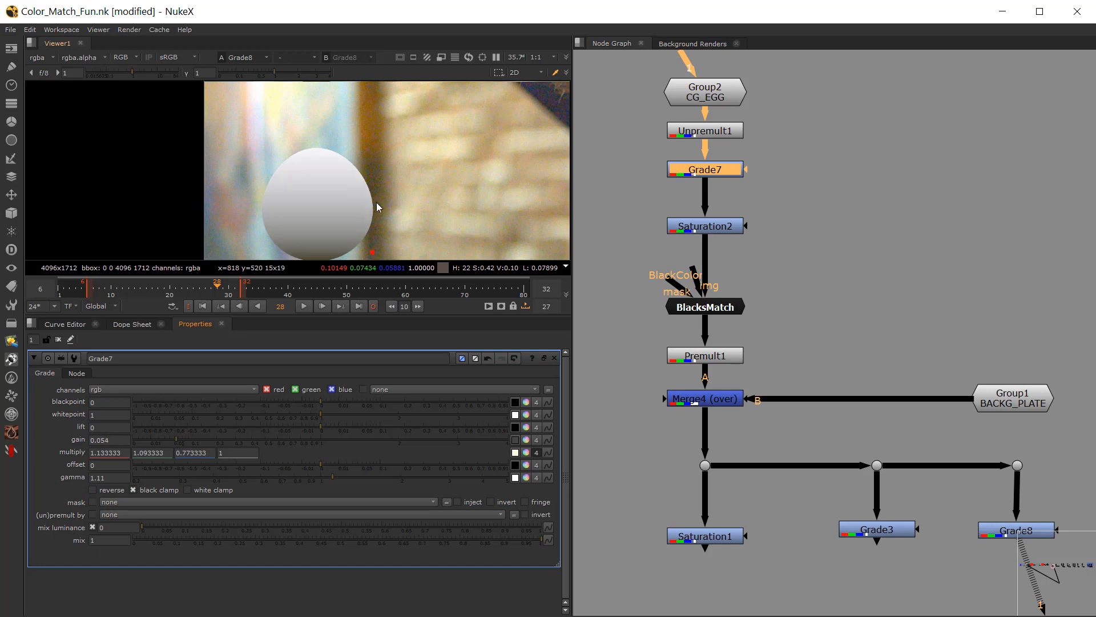
pyautogui.scroll(-5, 354, 200)
pyautogui.scroll(1, 305, 181)
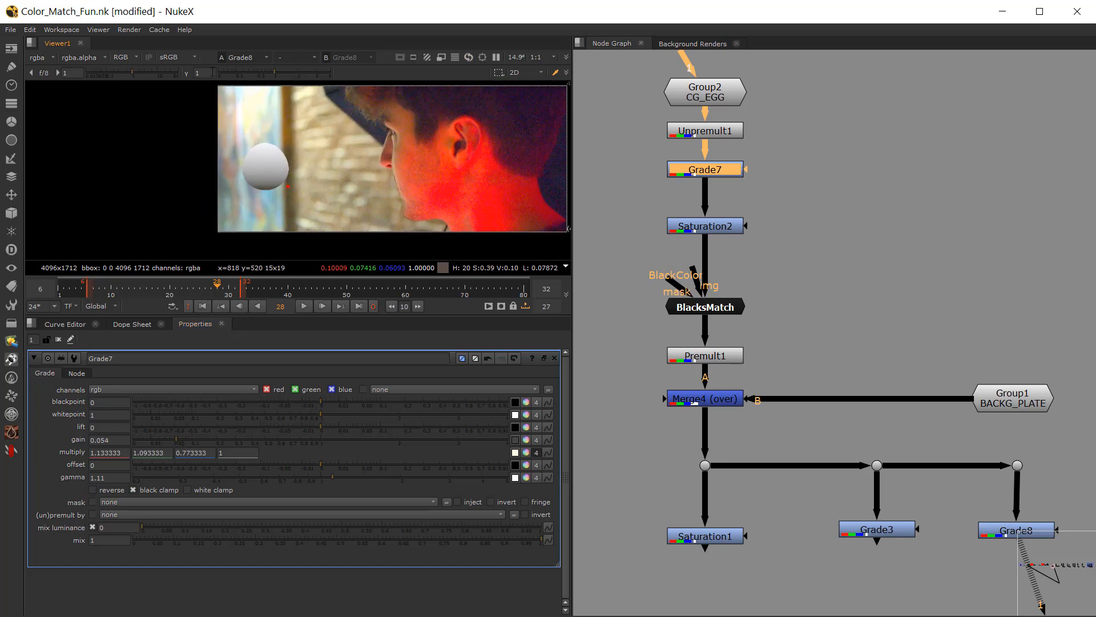
# Step: View Merge4, raise the viewer gain to 55 to inspect the egg's dark bottom edge, and reset the viewer gain
pyautogui.click(711, 403)
pyautogui.press('1')
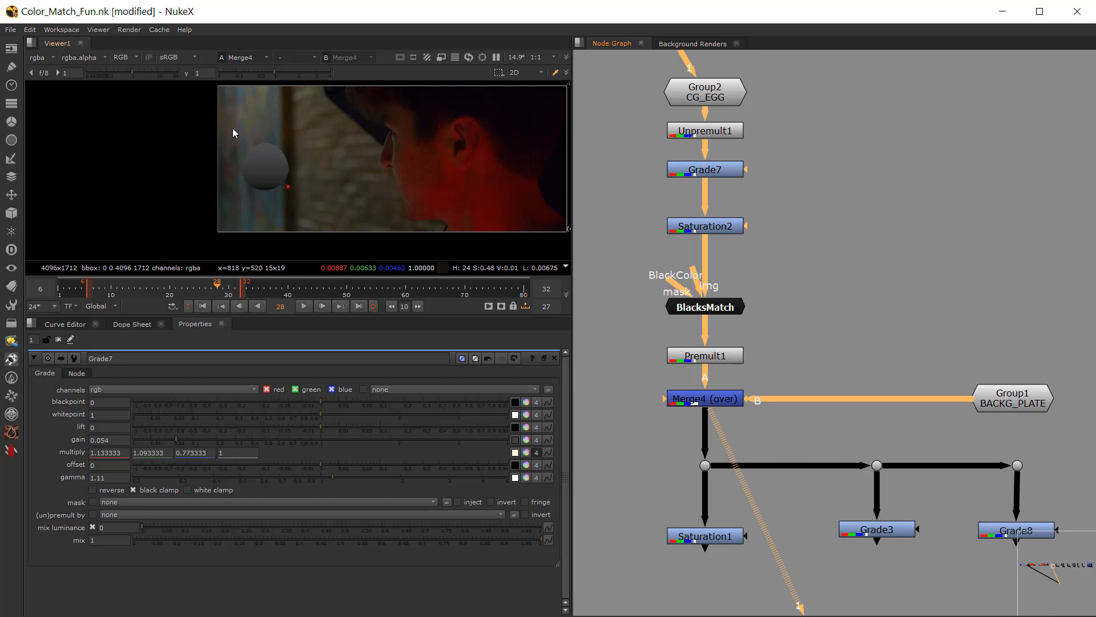
pyautogui.moveTo(330, 74)
pyautogui.mouseDown()
pyautogui.moveTo(290, 73)
pyautogui.moveTo(326, 73)
pyautogui.mouseUp()
pyautogui.click(185, 73)
pyautogui.moveTo(126, 74); pyautogui.dragTo(177, 74)
pyautogui.scroll(3, 263, 193)
pyautogui.scroll(4, 265, 196)
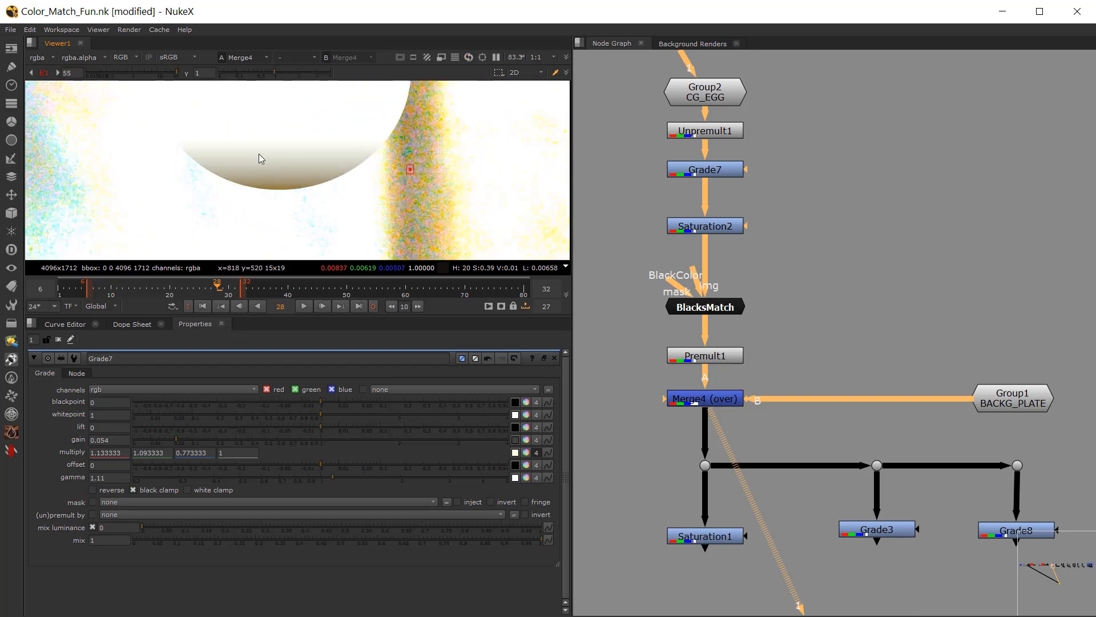
pyautogui.click(44, 73)
# Step: Fit the Merge4 image in the viewer and check the egg's match at frames 17 and 13
pyautogui.scroll(-4, 282, 148)
pyautogui.scroll(-5, 282, 149)
pyautogui.moveTo(283, 149); pyautogui.dragTo(246, 174, button='middle')
pyautogui.press('f')
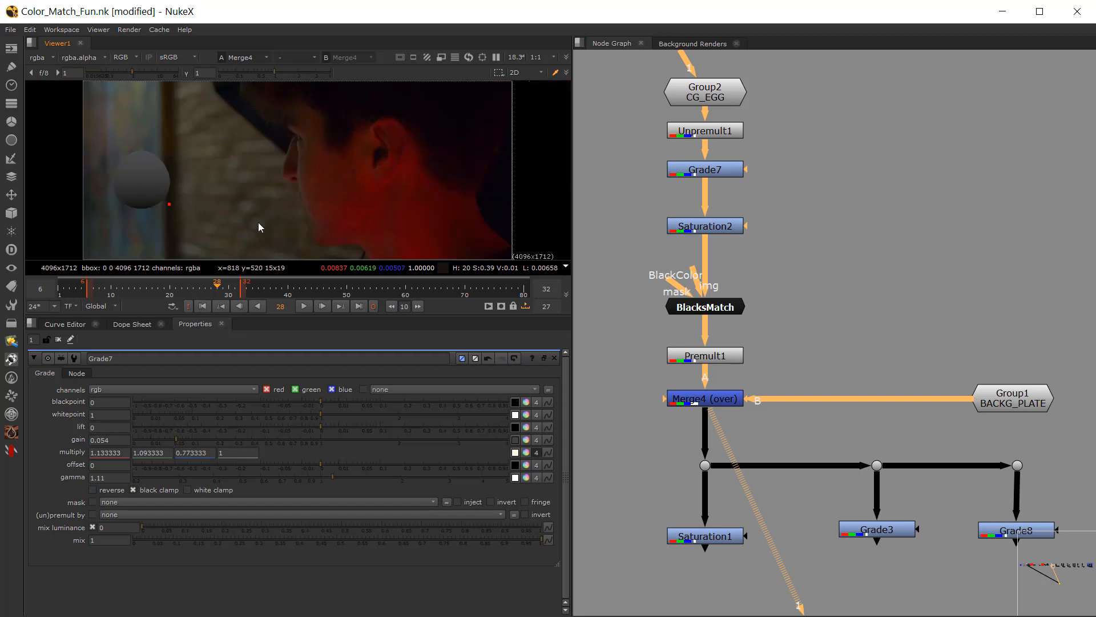
pyautogui.click(152, 290)
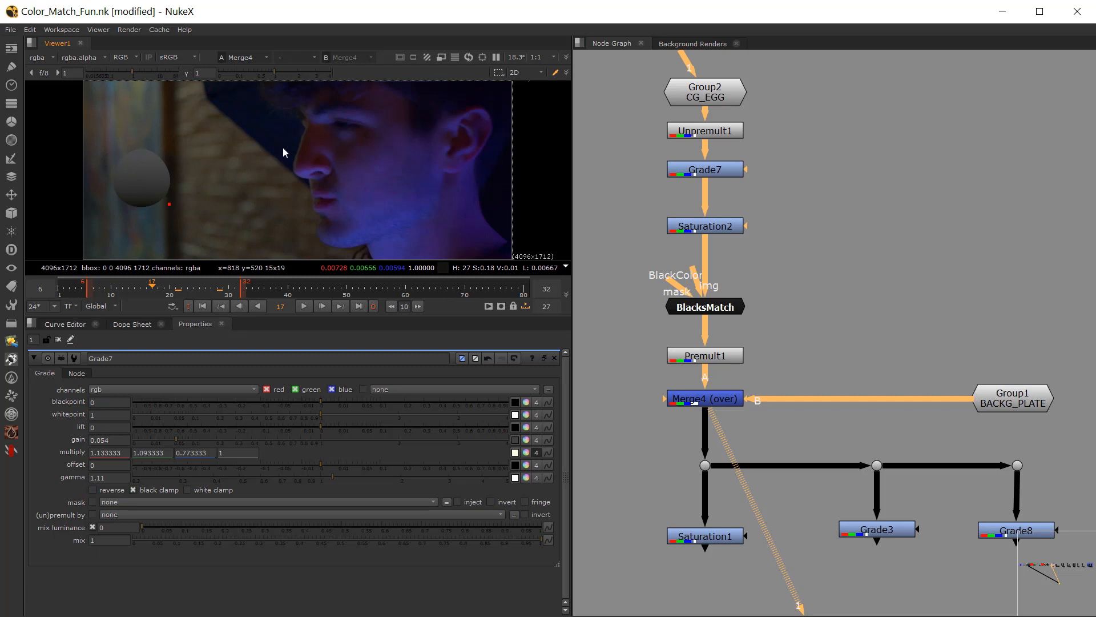
pyautogui.click(129, 290)
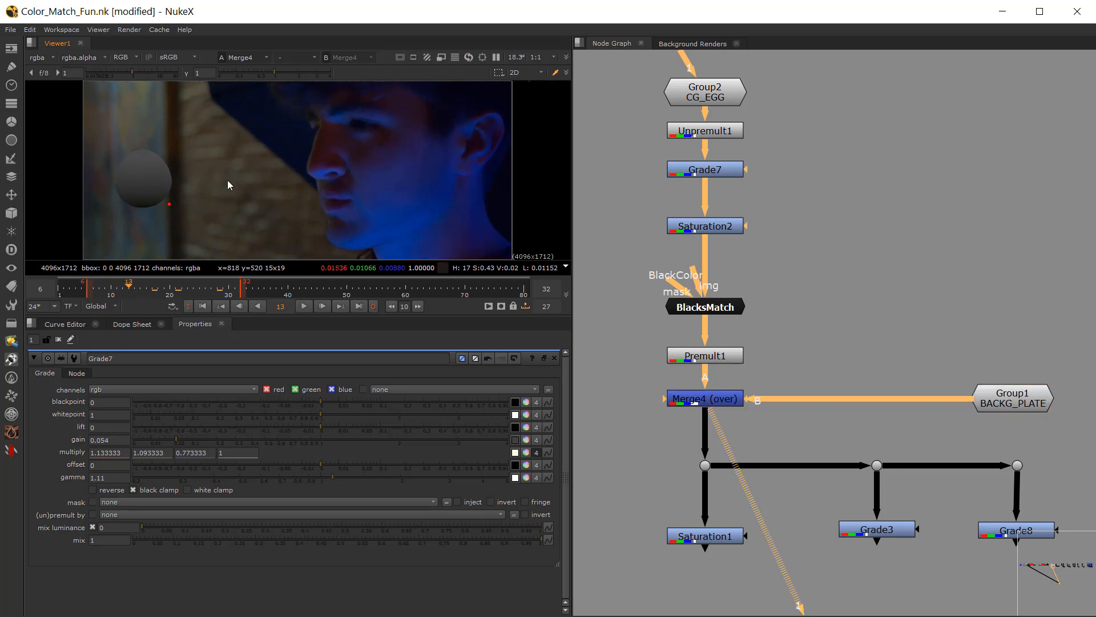
# Step: Select the nodes from Unpremult1 to Premult1 and toggle them off and on to compare the egg before and after
pyautogui.scroll(-5, 628, 354)
pyautogui.scroll(4, 643, 363)
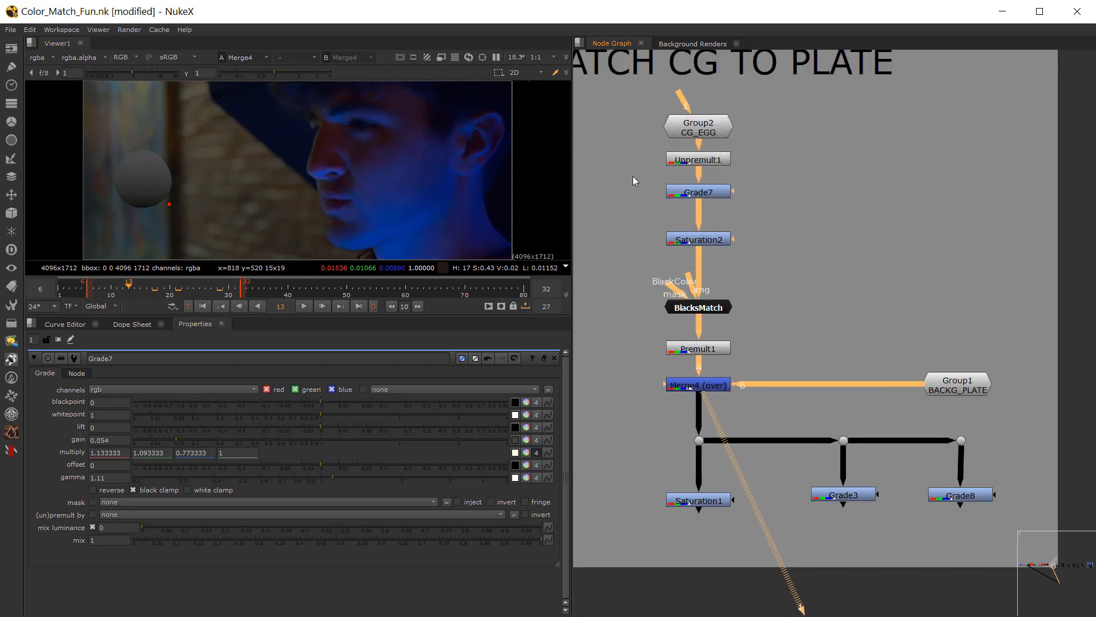
pyautogui.moveTo(633, 176); pyautogui.dragTo(754, 322)
pyautogui.moveTo(622, 149); pyautogui.dragTo(828, 366)
pyautogui.press('d')
pyautogui.press('d')
pyautogui.press('d')
pyautogui.press('d')
pyautogui.press('d')
pyautogui.press('d')
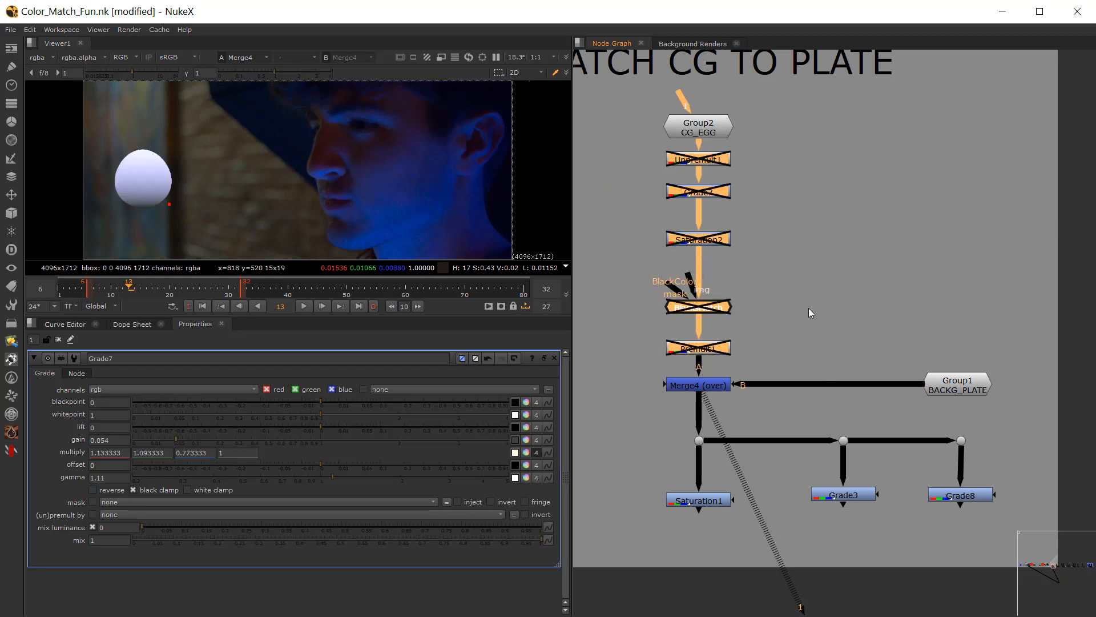
pyautogui.press('d')
pyautogui.press('d')
pyautogui.press('d')
pyautogui.press('d')
pyautogui.press('d')
pyautogui.press('d')
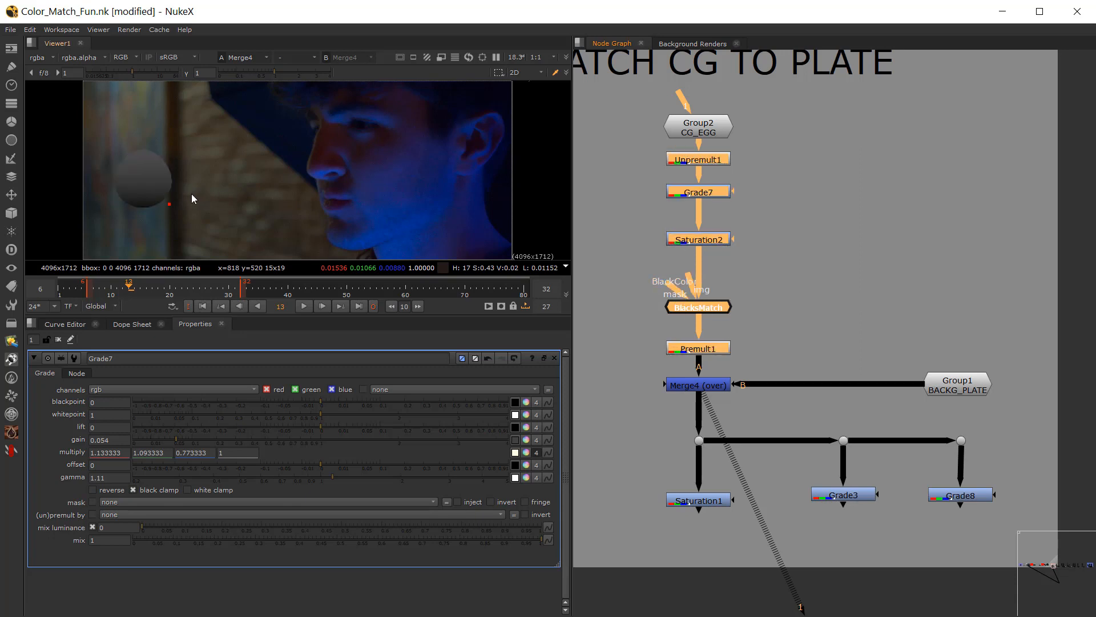
pyautogui.press('d')
pyautogui.press('d')
pyautogui.click(606, 251)
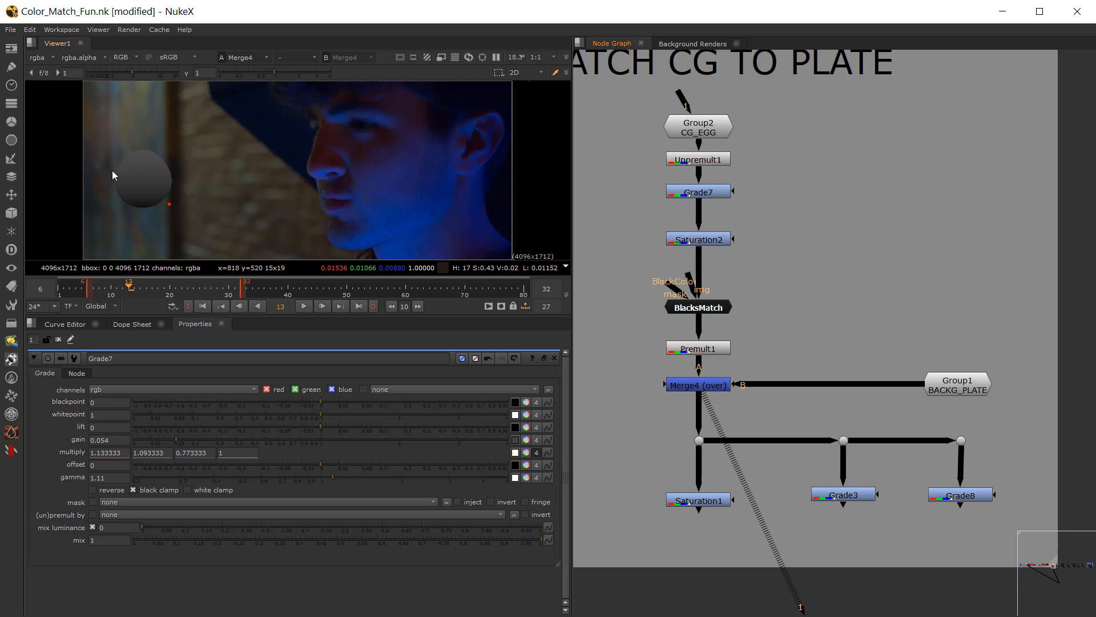
# Step: Raise Grade7's gain to 0.076 and deselect the node
pyautogui.click(696, 193)
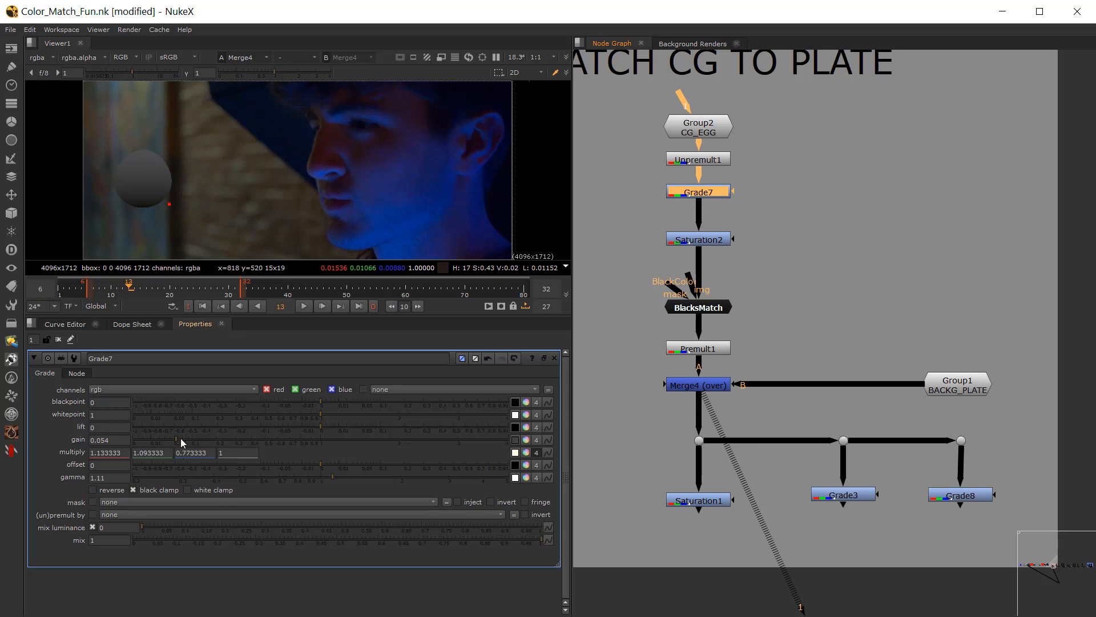
pyautogui.moveTo(182, 443); pyautogui.dragTo(185, 441)
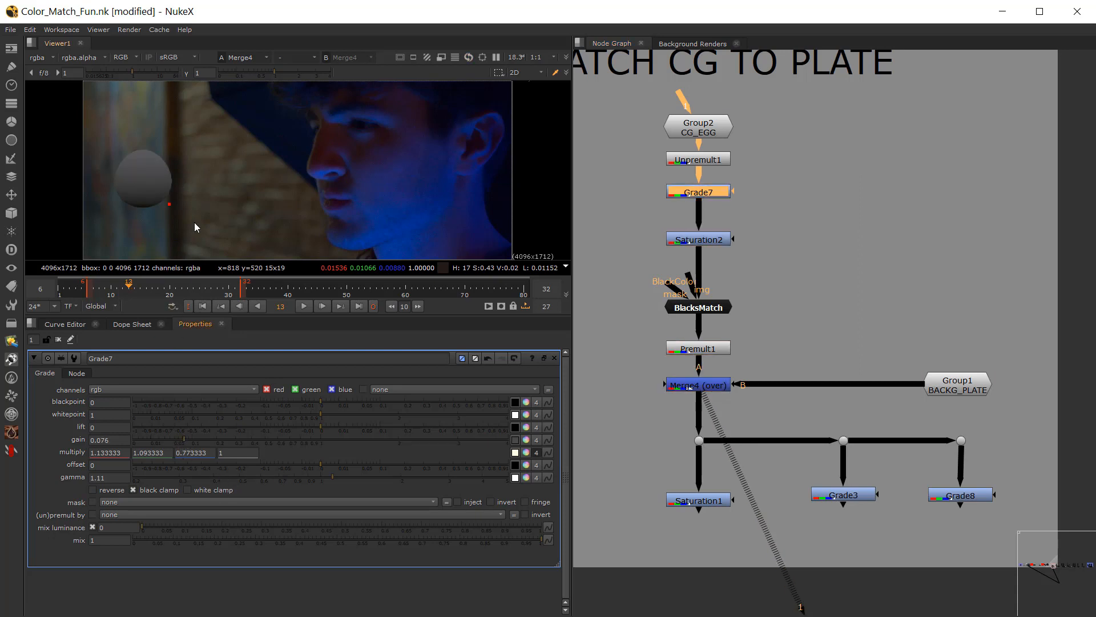
pyautogui.click(625, 227)
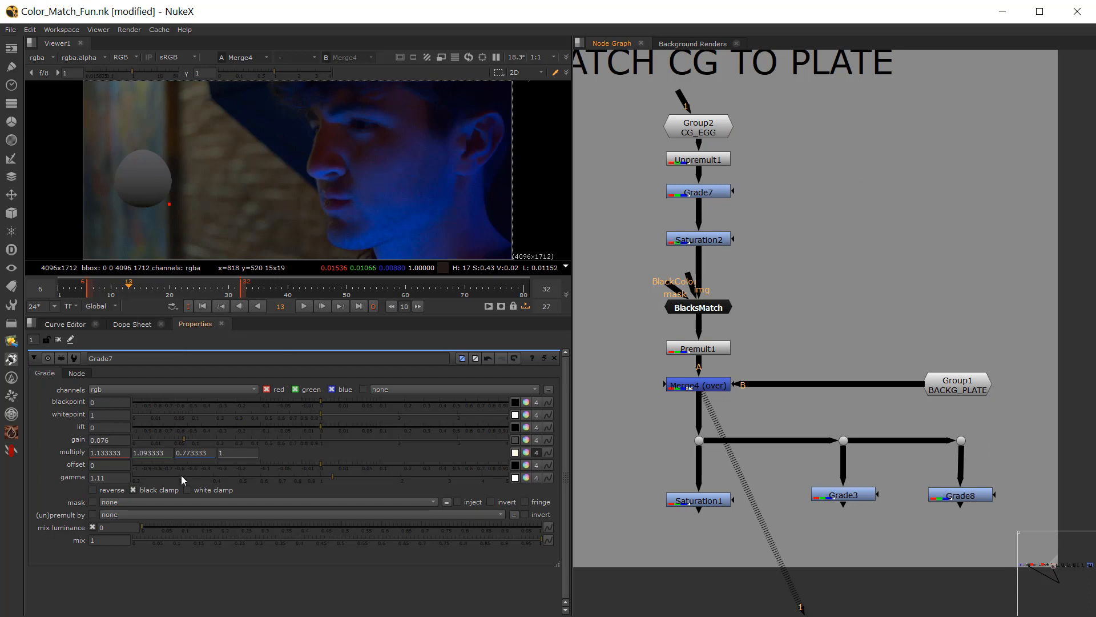
# Step: View Merge5 of the Loft Matching Exercise and inspect the masked foreground figure up close against the brick wall
pyautogui.scroll(-5, 708, 343)
pyautogui.moveTo(1010, 362); pyautogui.dragTo(808, 340, button='middle')
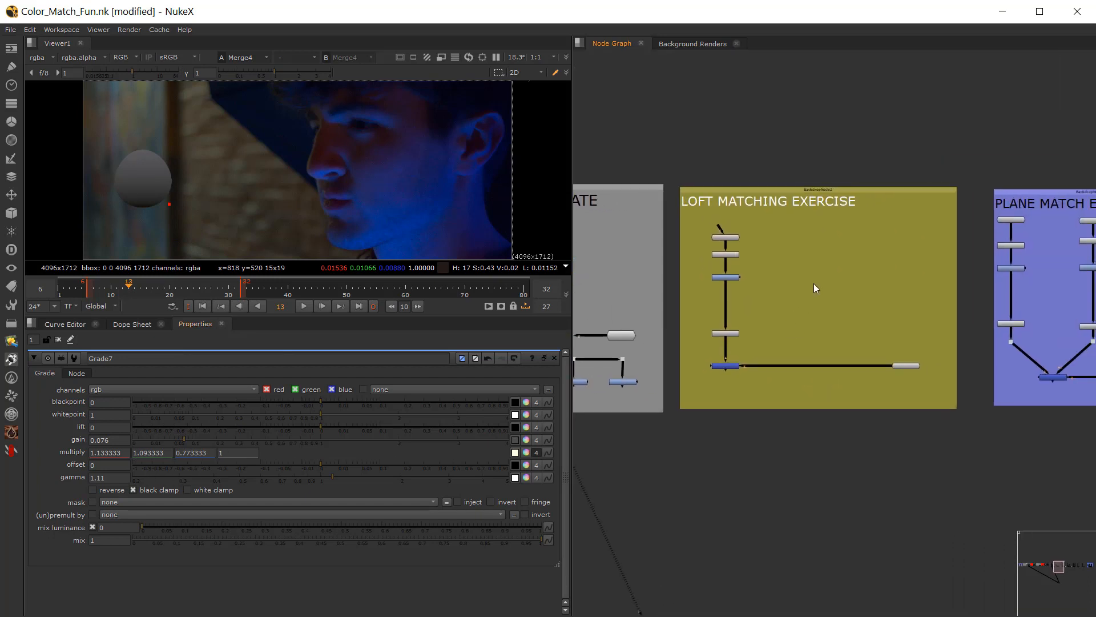
pyautogui.scroll(2, 814, 283)
pyautogui.click(674, 402)
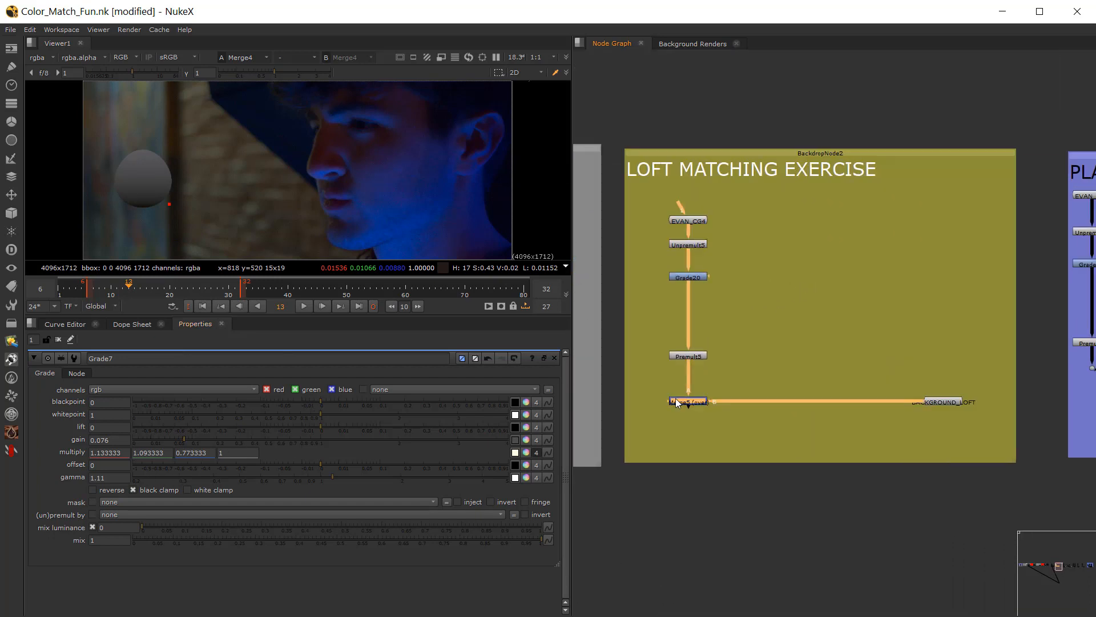
pyautogui.press('1')
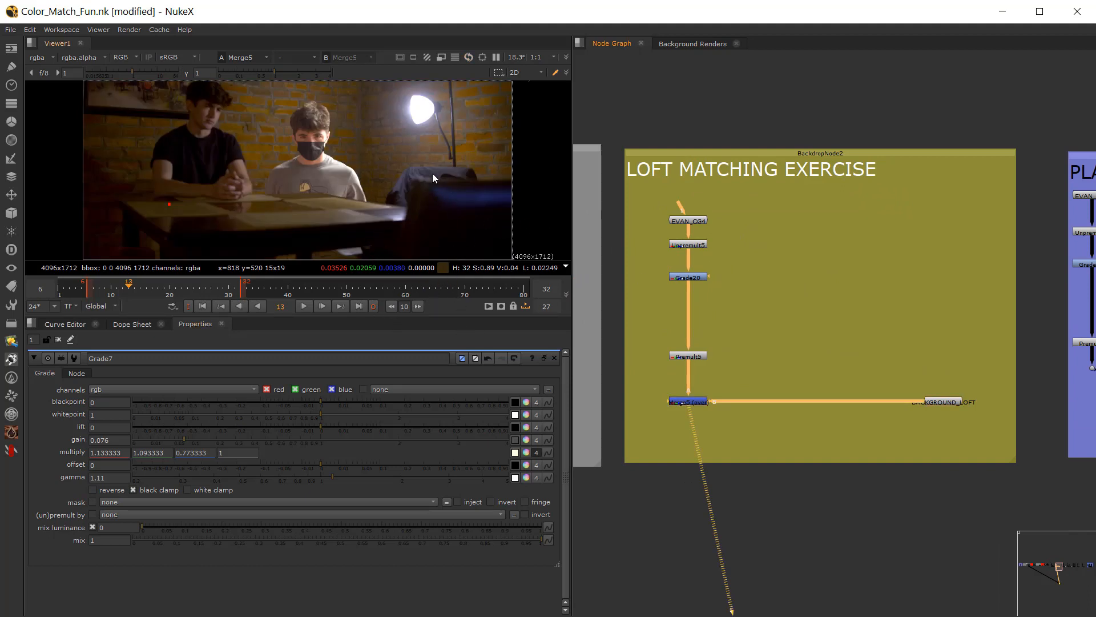
pyautogui.scroll(6, 327, 138)
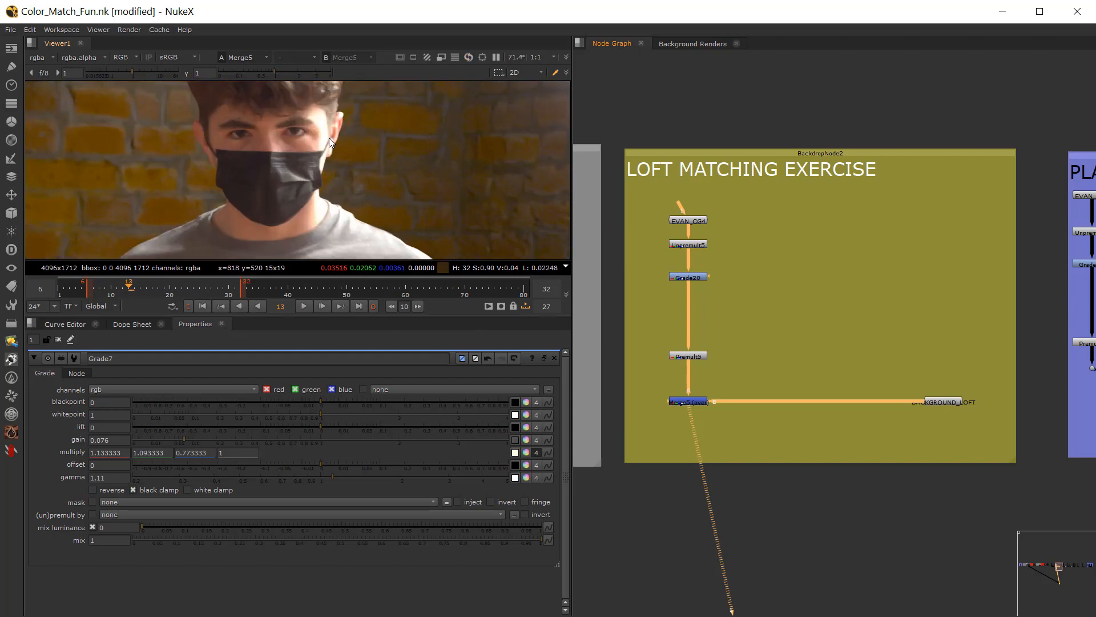
pyautogui.scroll(-6, 294, 167)
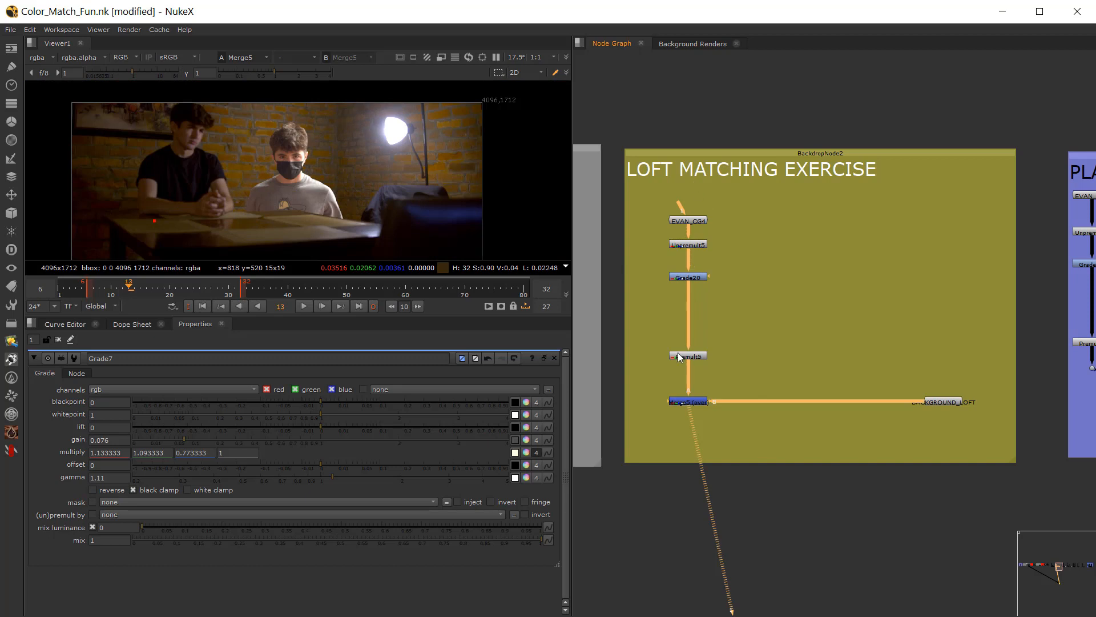
# Step: Examine the Loft exercise's node chain from Unpremult5 to Premult5, selecting and deselecting it, and view Merge5 again
pyautogui.scroll(3, 686, 314)
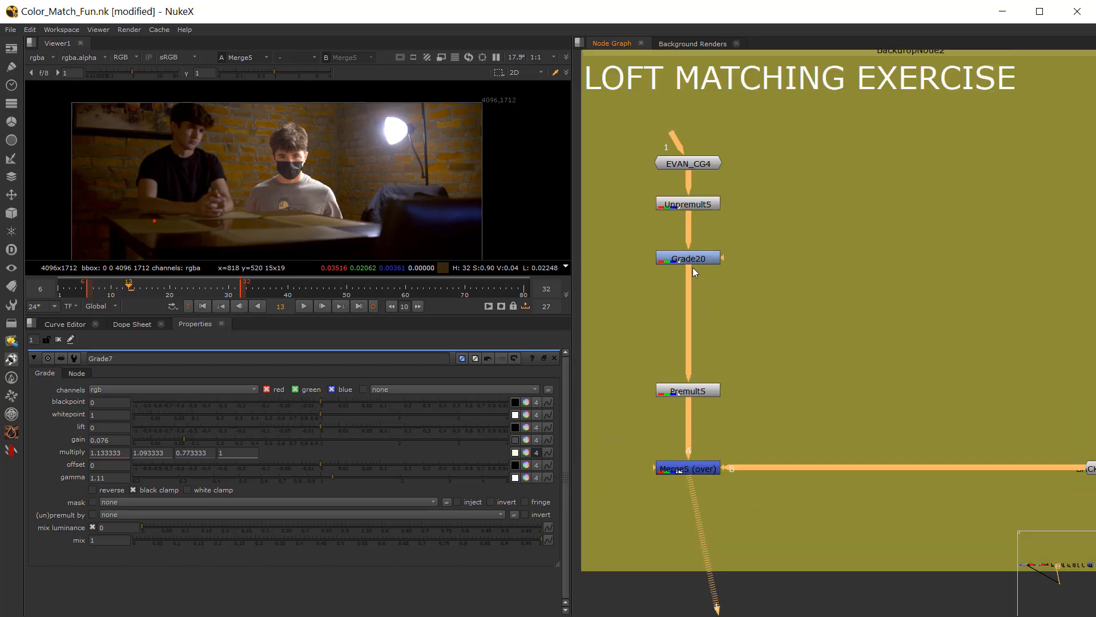
pyautogui.moveTo(635, 184); pyautogui.dragTo(748, 399)
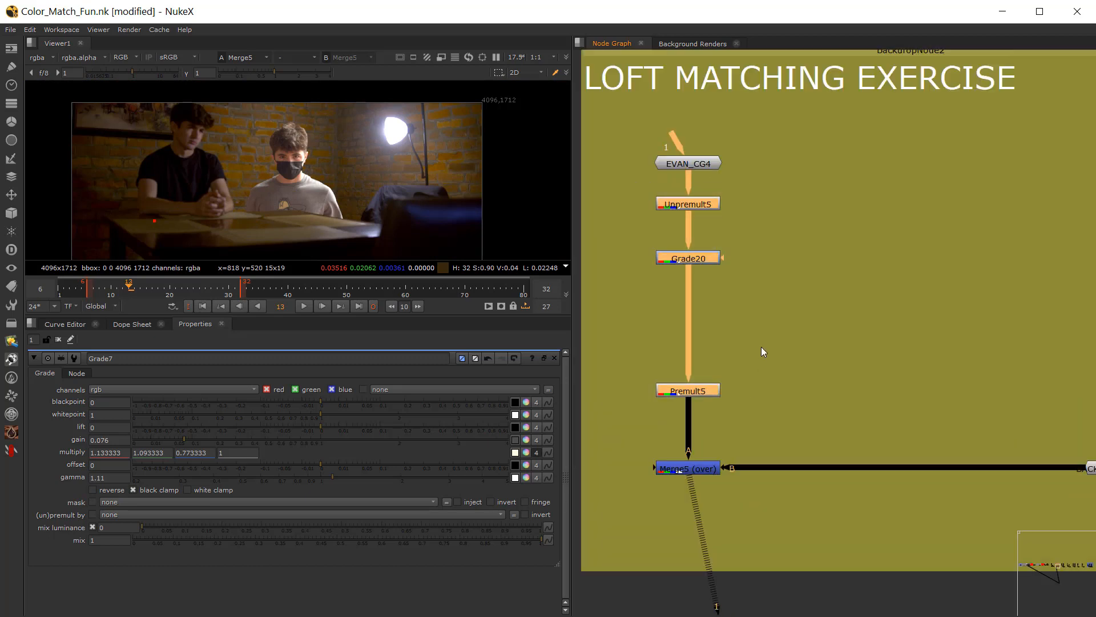
pyautogui.click(645, 293)
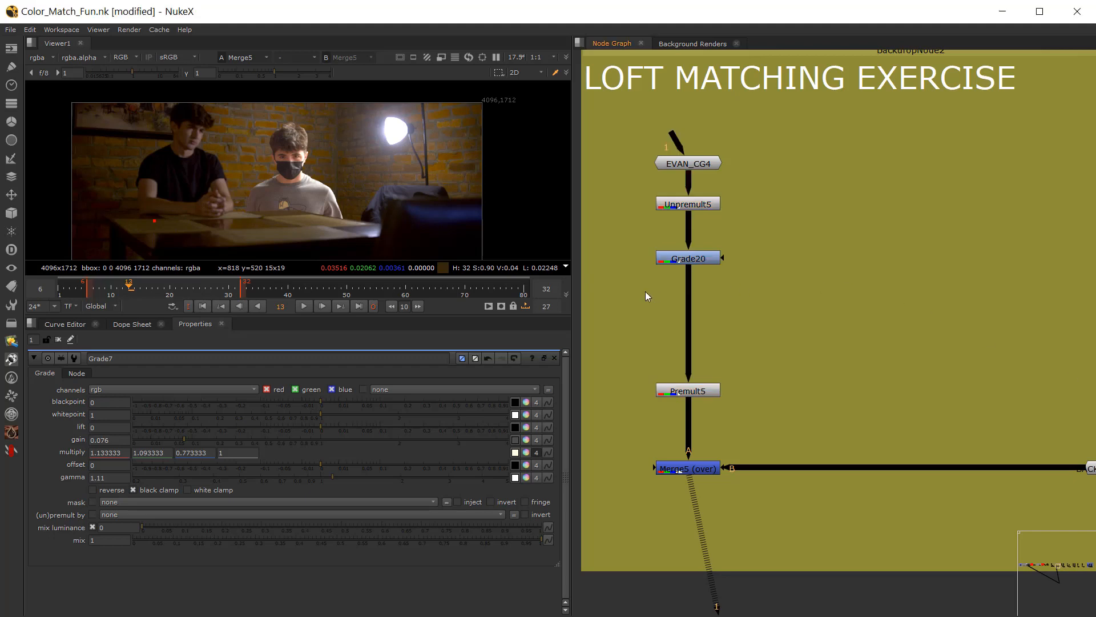
pyautogui.scroll(1, 653, 282)
pyautogui.scroll(-4, 687, 297)
pyautogui.scroll(-3, 687, 297)
pyautogui.moveTo(742, 347); pyautogui.dragTo(695, 346, button='middle')
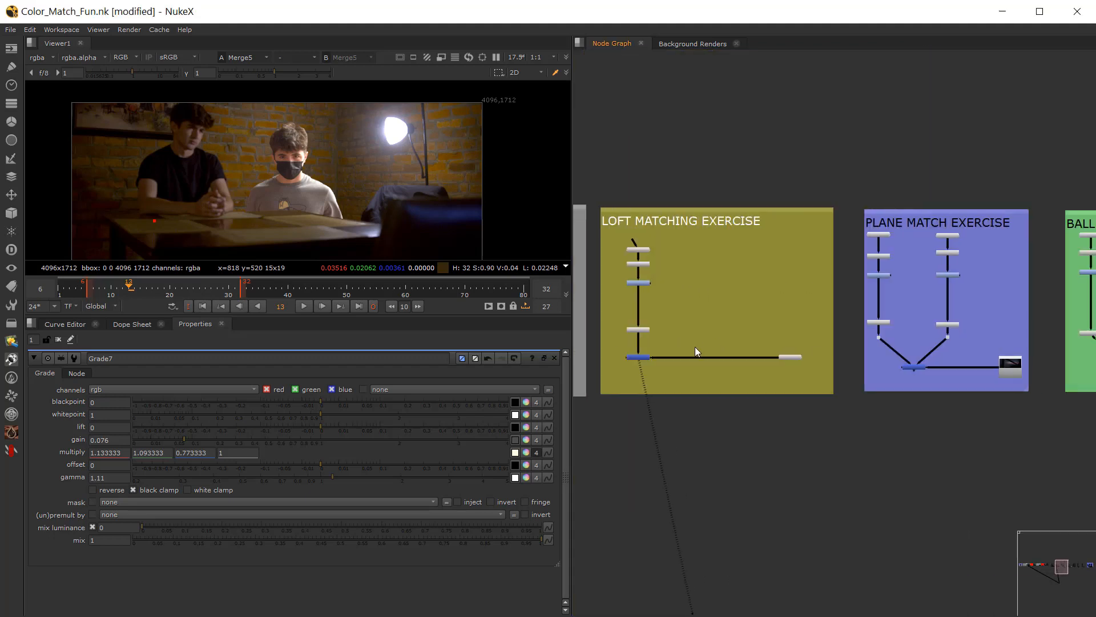
pyautogui.click(637, 360)
pyautogui.press('1')
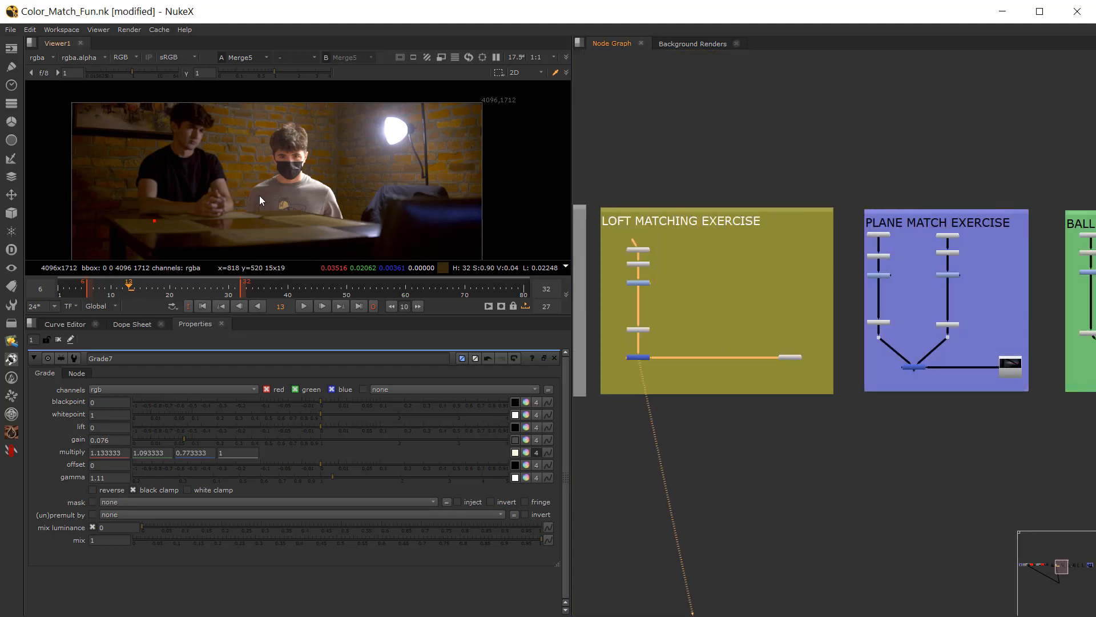
# Step: View Merge6 of the Plane Match Exercise and examine its two foreground figures against the sunset
pyautogui.click(915, 369)
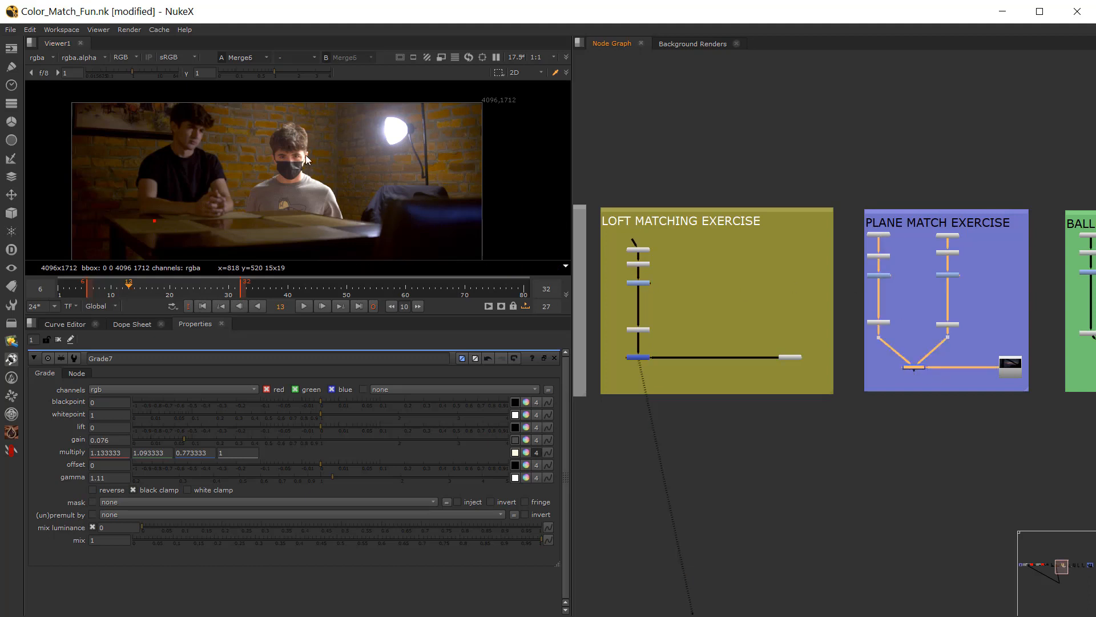
pyautogui.press('1')
pyautogui.moveTo(309, 218)
pyautogui.mouseDown(button='middle')
pyautogui.moveTo(279, 173)
pyautogui.moveTo(307, 203)
pyautogui.mouseUp(button='middle')
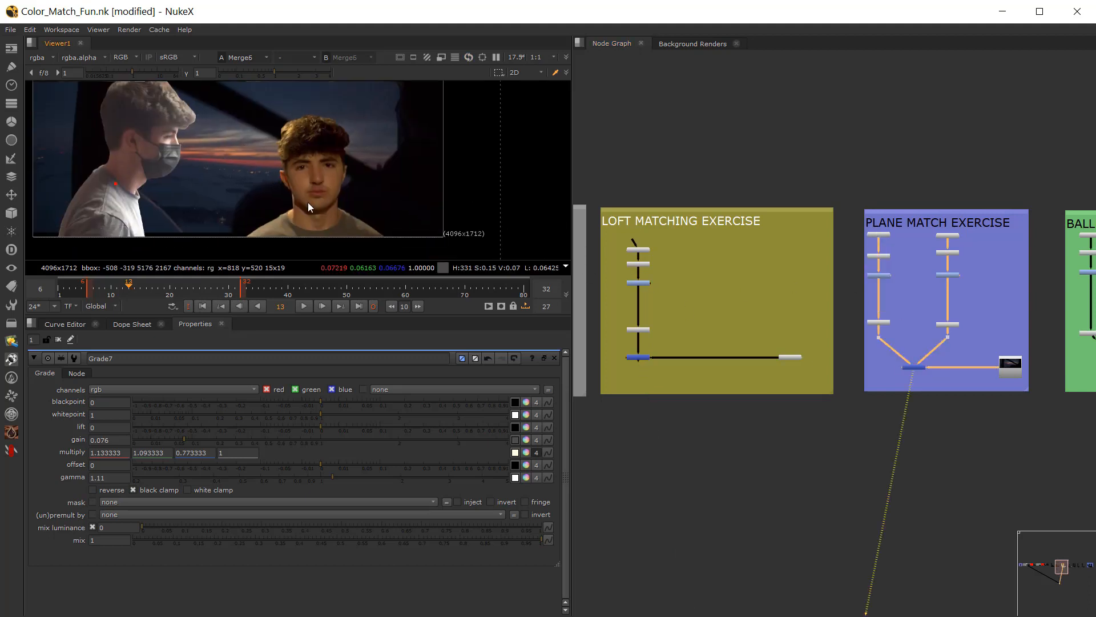
# Step: View Merge7 of the Ballroom Matching Exercise and examine its foreground figures against the plate
pyautogui.moveTo(885, 370); pyautogui.dragTo(628, 359, button='middle')
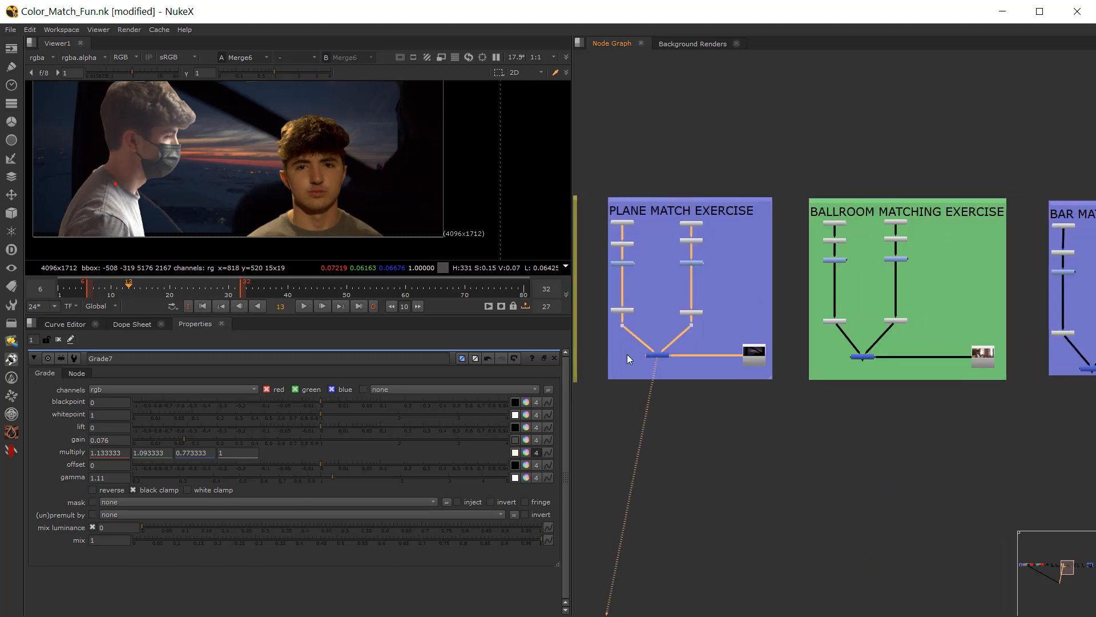
pyautogui.moveTo(838, 383); pyautogui.dragTo(769, 395, button='middle')
pyautogui.scroll(1, 770, 394)
pyautogui.click(794, 367)
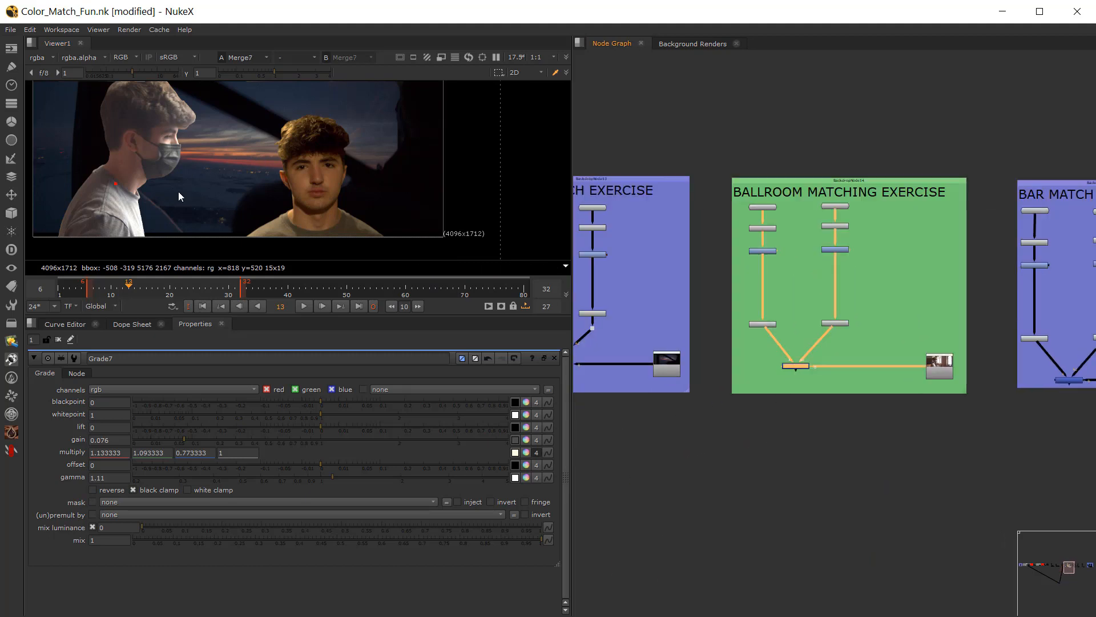
pyautogui.press('1')
pyautogui.moveTo(272, 173); pyautogui.dragTo(312, 175, button='middle')
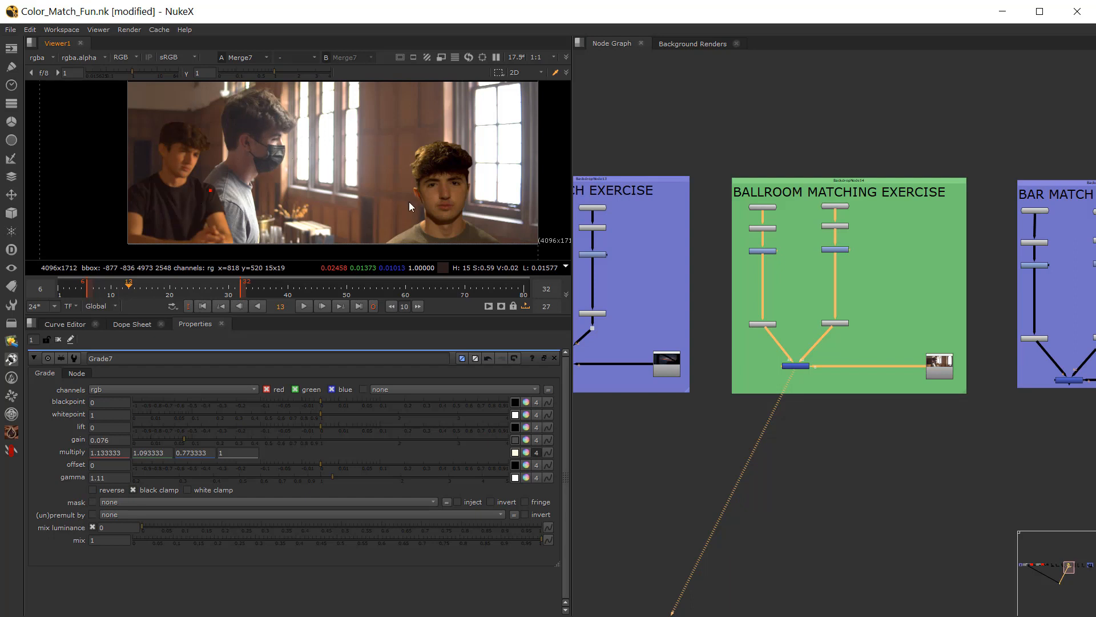
# Step: Look over the Bar Match Exercise's nodes, and view Merge9 of the Ugly Matching Exercise with its properties open
pyautogui.moveTo(822, 287); pyautogui.dragTo(630, 274, button='middle')
pyautogui.scroll(2, 804, 353)
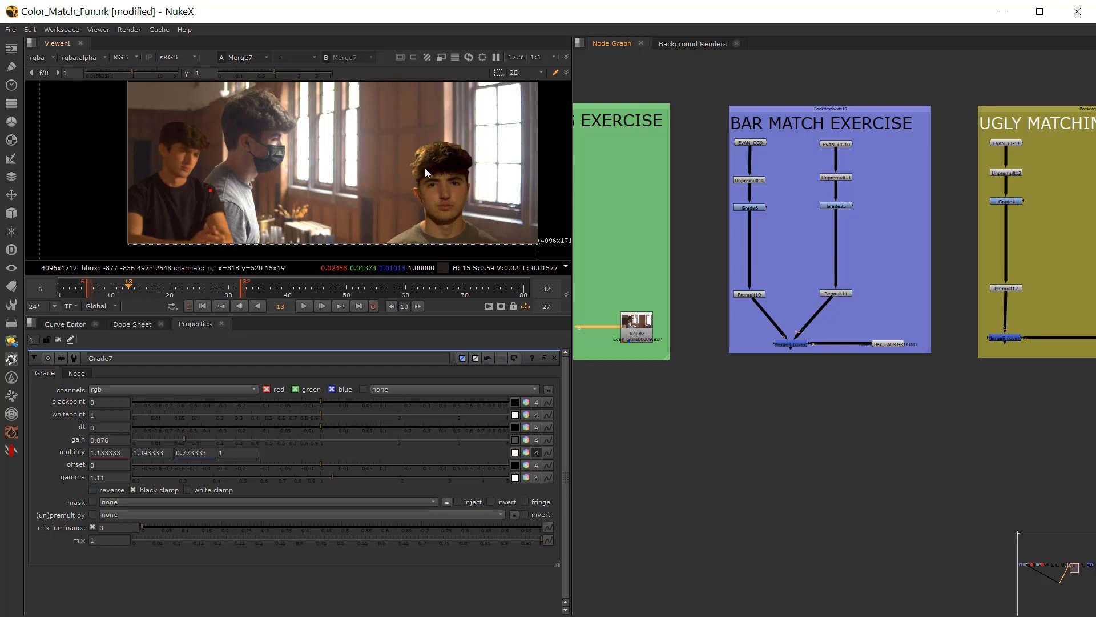
pyautogui.moveTo(849, 347); pyautogui.dragTo(746, 334, button='middle')
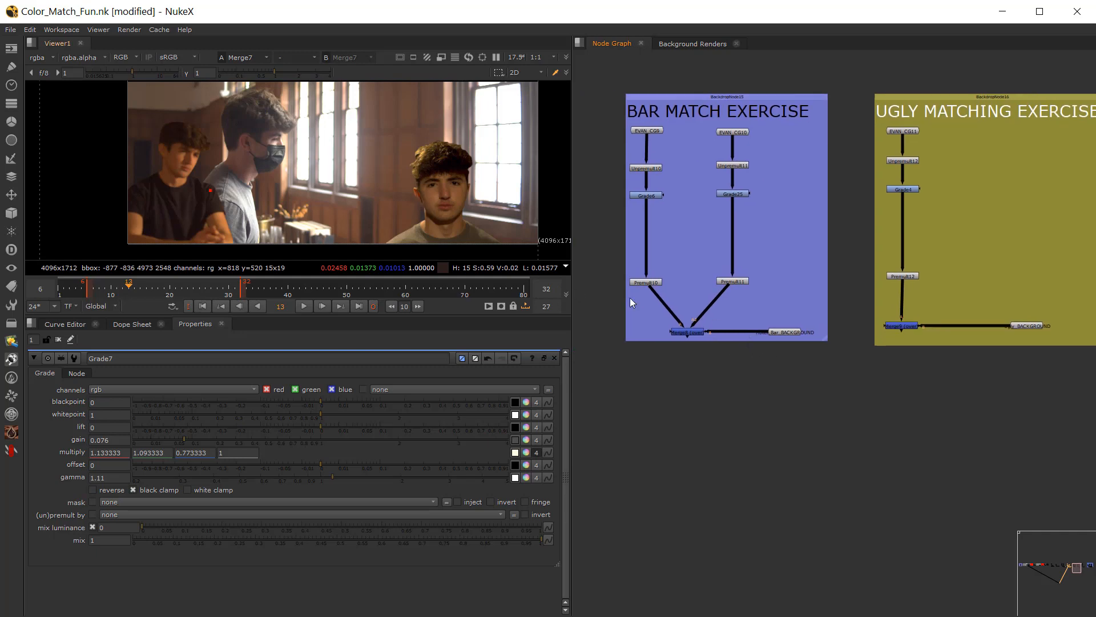
pyautogui.moveTo(871, 324); pyautogui.dragTo(797, 331, button='middle')
pyautogui.doubleClick(819, 333)
pyautogui.press('1')
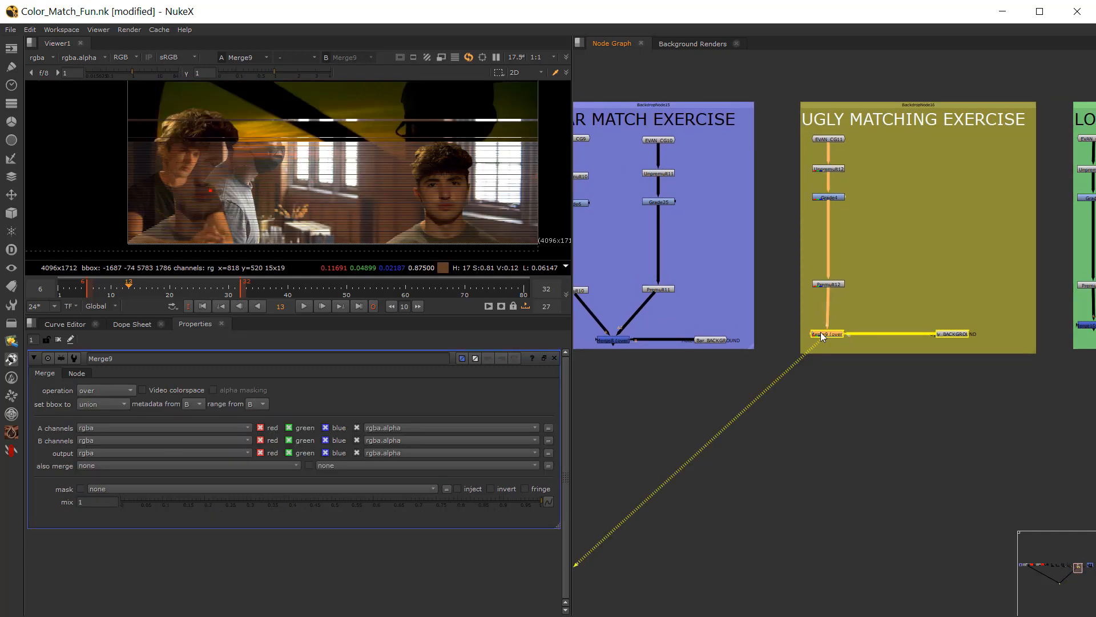
pyautogui.scroll(-1, 326, 176)
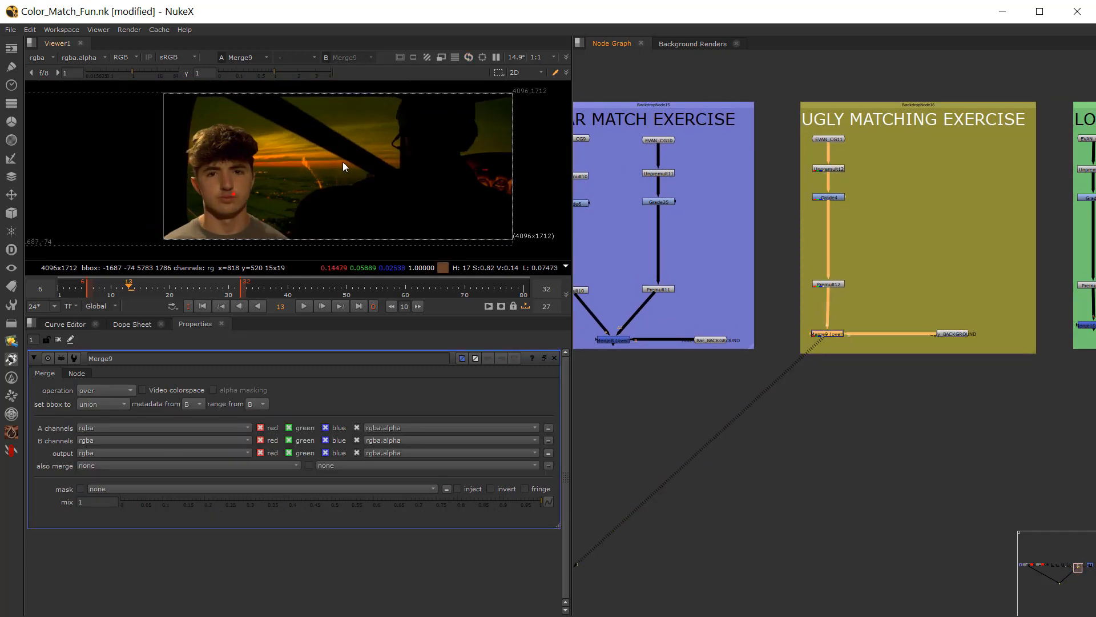
# Step: View Merge10 of the Lobby Matching Exercise and examine the masked figure against the bar background
pyautogui.moveTo(932, 310); pyautogui.dragTo(684, 306, button='middle')
pyautogui.scroll(2, 877, 323)
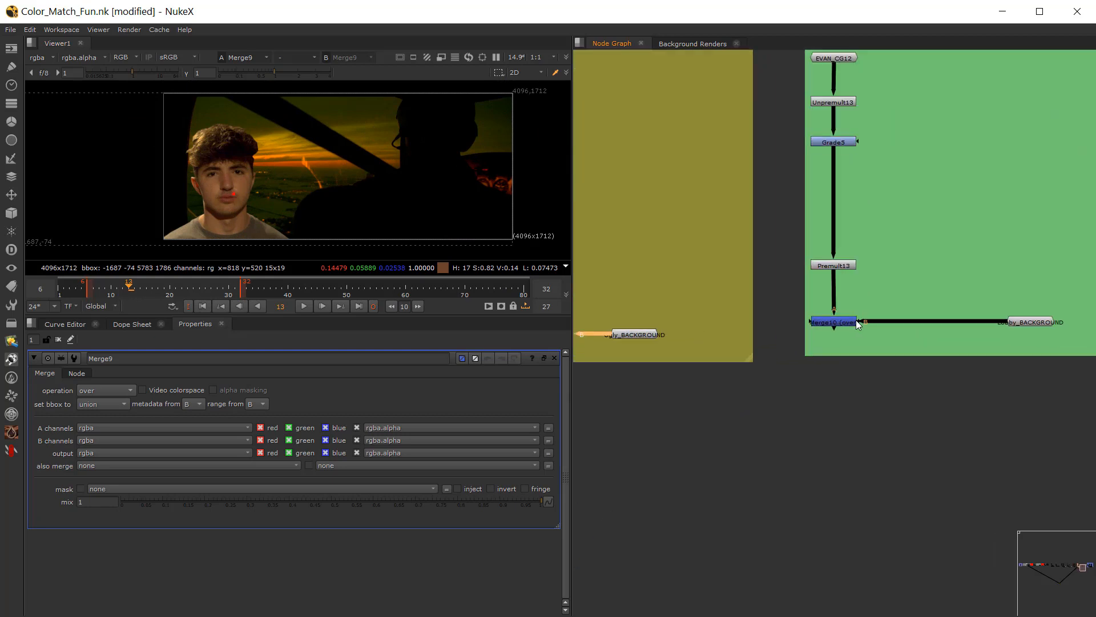
pyautogui.click(849, 321)
pyautogui.press('1')
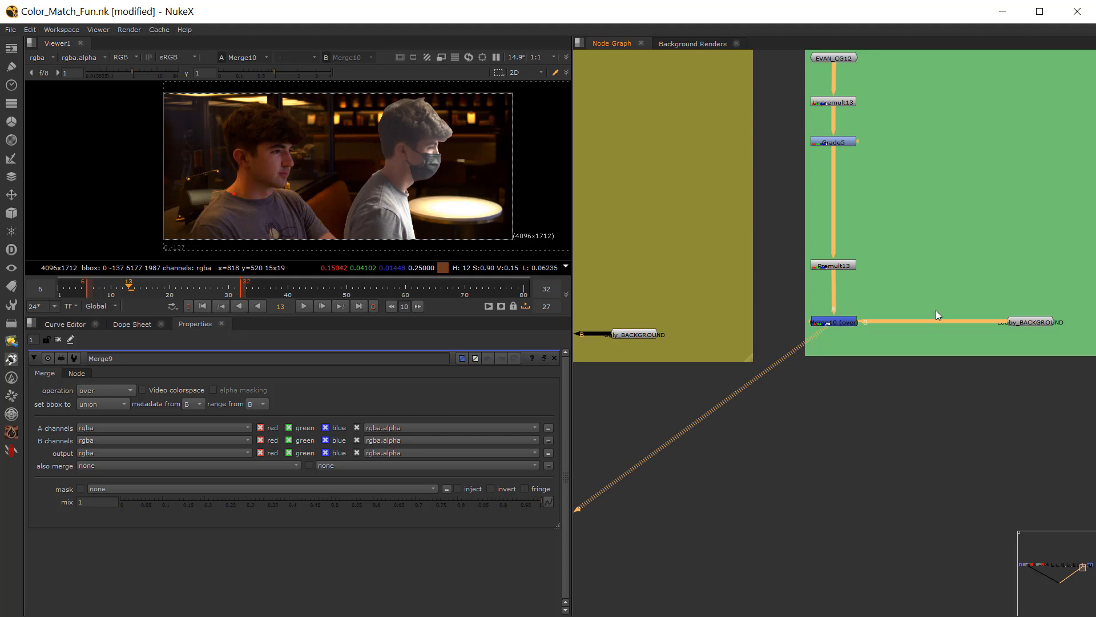
# Step: View Merge2 of the Atmosphere Fog Matching Exercise and enlarge the viewer area to examine all three figures
pyautogui.moveTo(937, 310); pyautogui.dragTo(786, 294, button='middle')
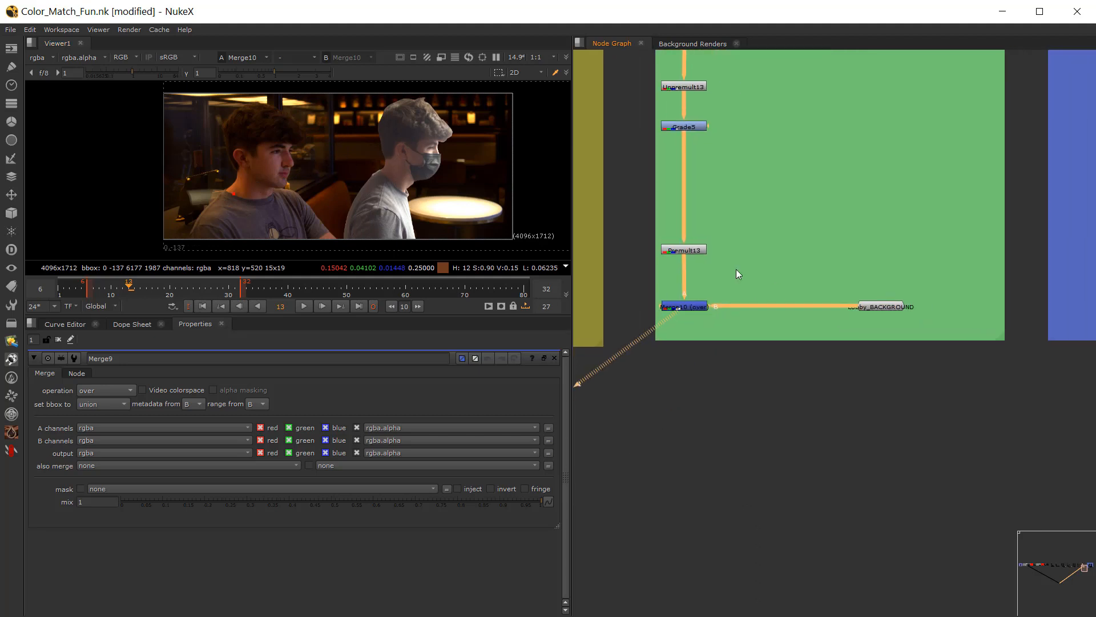
pyautogui.moveTo(923, 343); pyautogui.dragTo(672, 365, button='middle')
pyautogui.moveTo(830, 354); pyautogui.dragTo(640, 361, button='middle')
pyautogui.click(804, 340)
pyautogui.press('1')
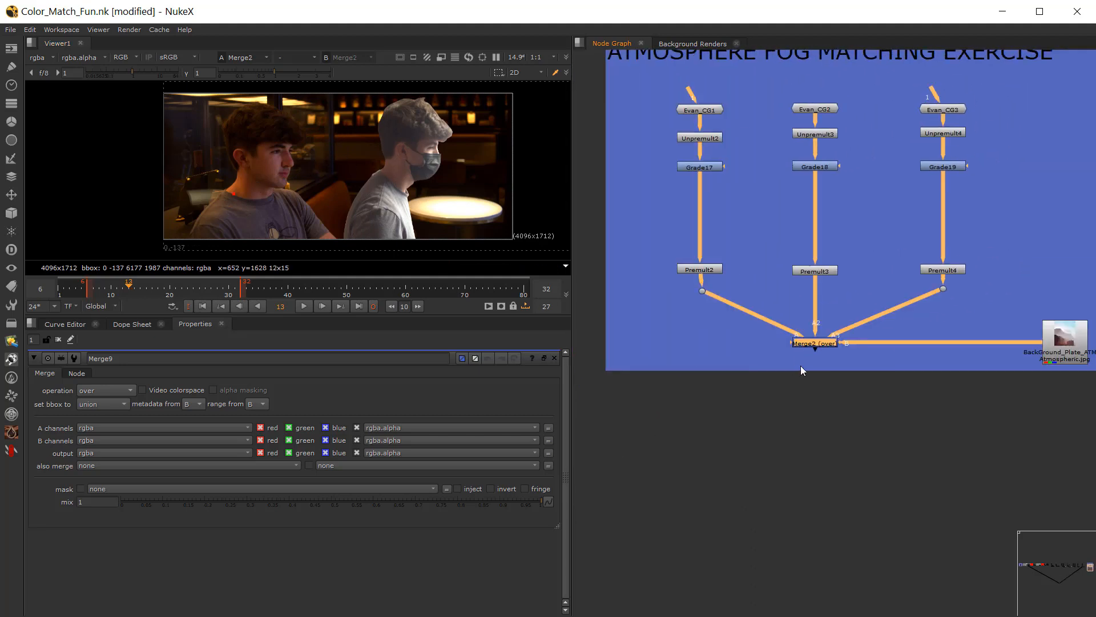
pyautogui.click(802, 370)
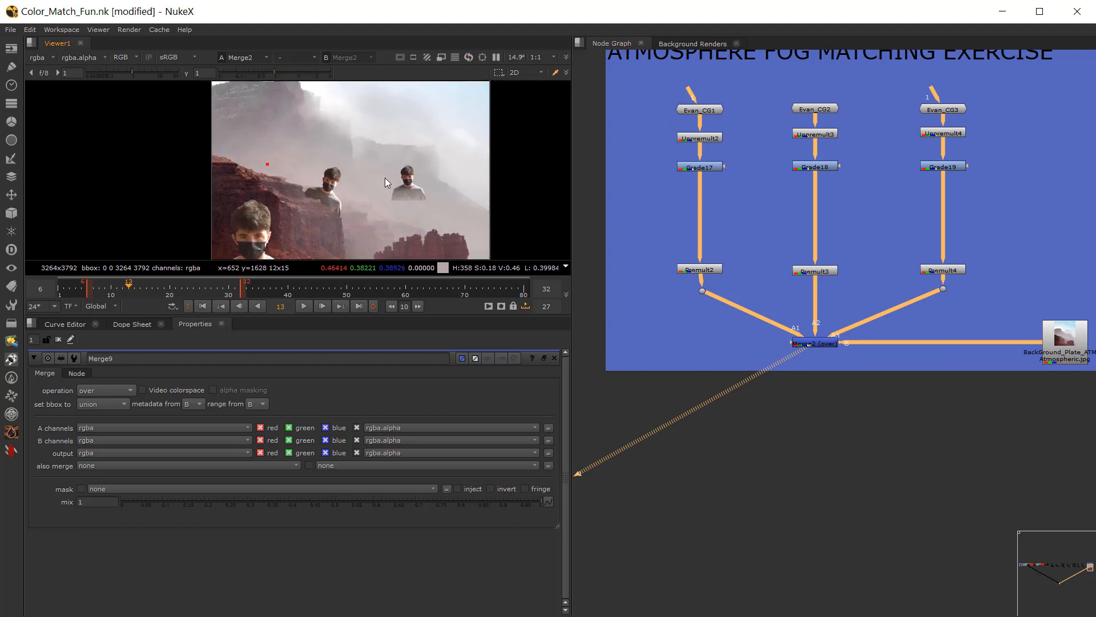
pyautogui.moveTo(323, 315); pyautogui.dragTo(331, 447)
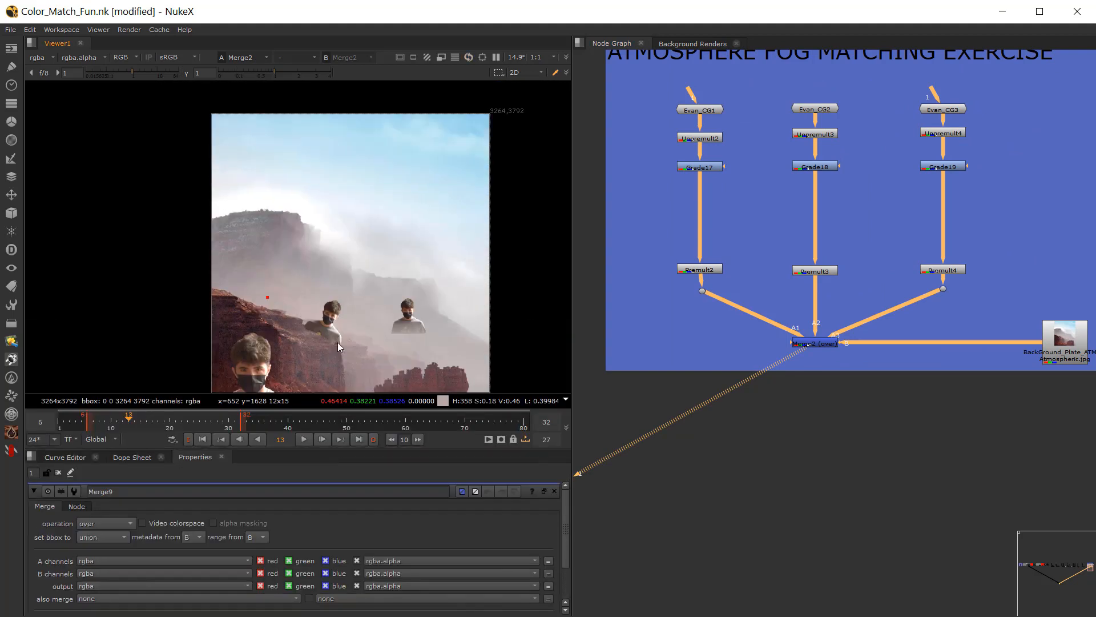
pyautogui.scroll(1, 339, 270)
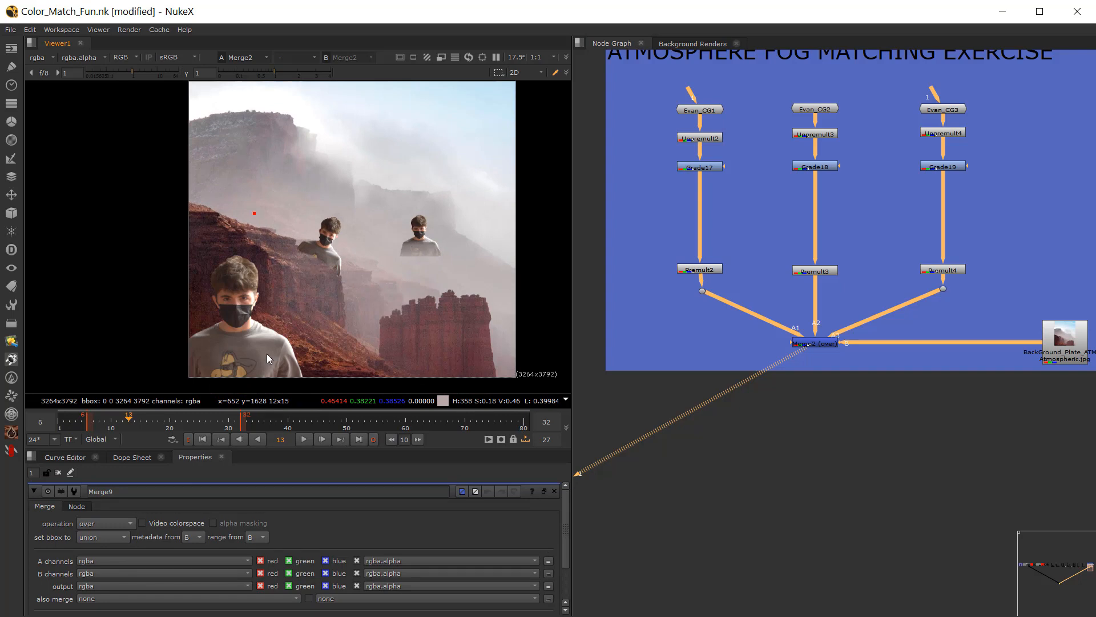
# Step: Return to the Loft Matching Exercise in the node graph and view its Merge5 composite
pyautogui.scroll(-2, 701, 244)
pyautogui.moveTo(702, 245); pyautogui.dragTo(793, 240, button='middle')
pyautogui.scroll(2, 789, 207)
pyautogui.moveTo(690, 148); pyautogui.dragTo(1016, 249)
pyautogui.scroll(-2, 765, 348)
pyautogui.moveTo(758, 345); pyautogui.dragTo(1077, 344, button='middle')
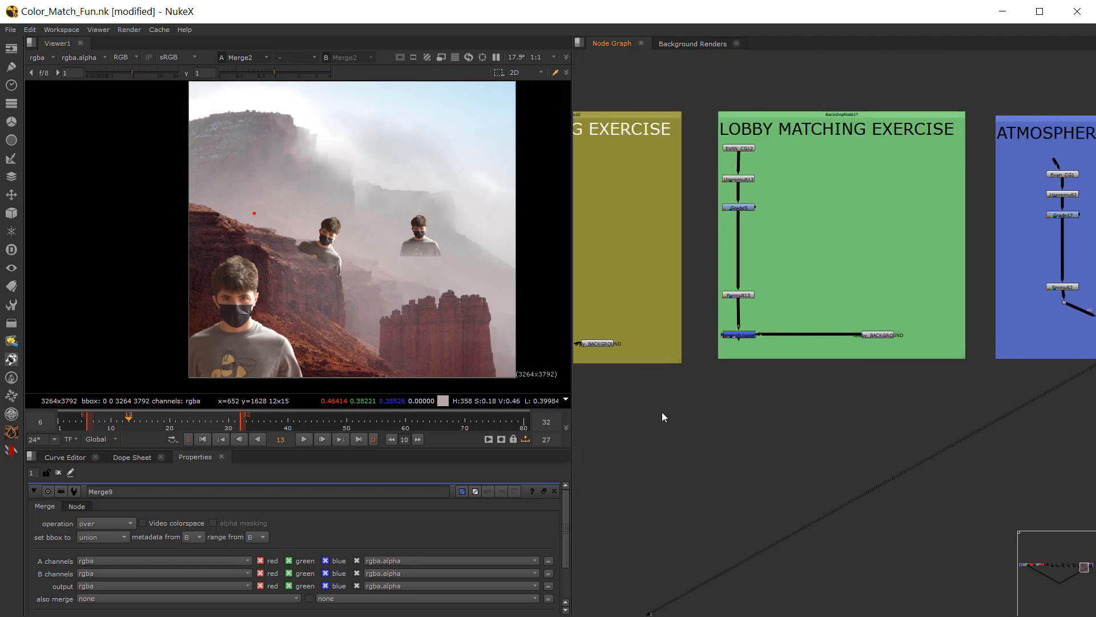
pyautogui.moveTo(599, 395); pyautogui.dragTo(1055, 401, button='middle')
pyautogui.scroll(-3, 822, 410)
pyautogui.moveTo(735, 419); pyautogui.dragTo(963, 413, button='middle')
pyautogui.moveTo(751, 400)
pyautogui.mouseDown(button='middle')
pyautogui.moveTo(811, 399)
pyautogui.moveTo(759, 397)
pyautogui.mouseUp(button='middle')
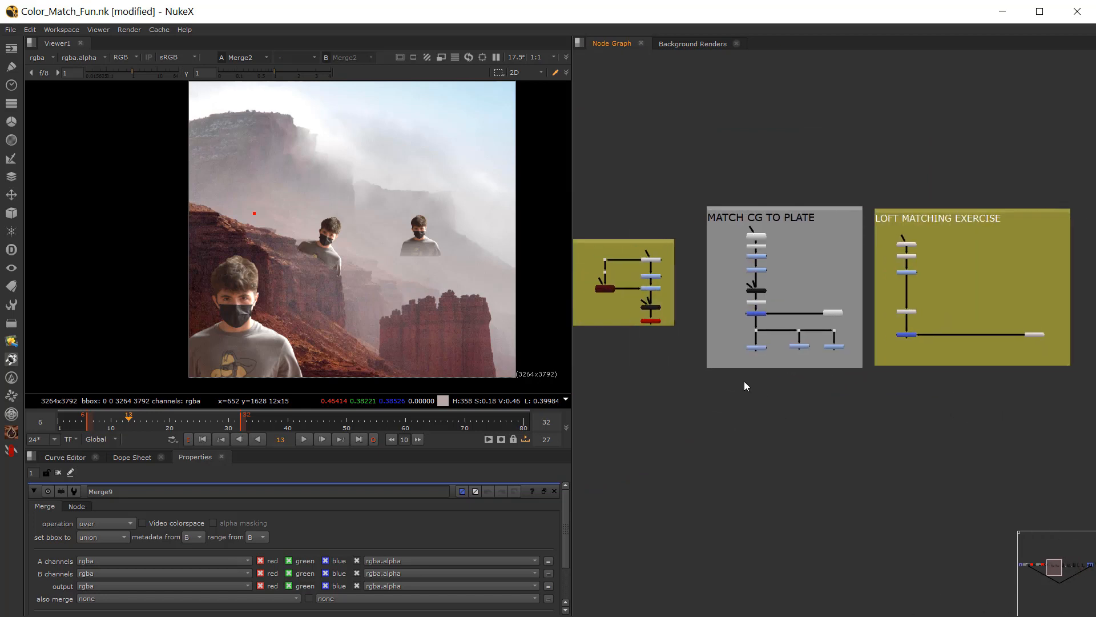
pyautogui.moveTo(873, 297); pyautogui.dragTo(794, 299, button='middle')
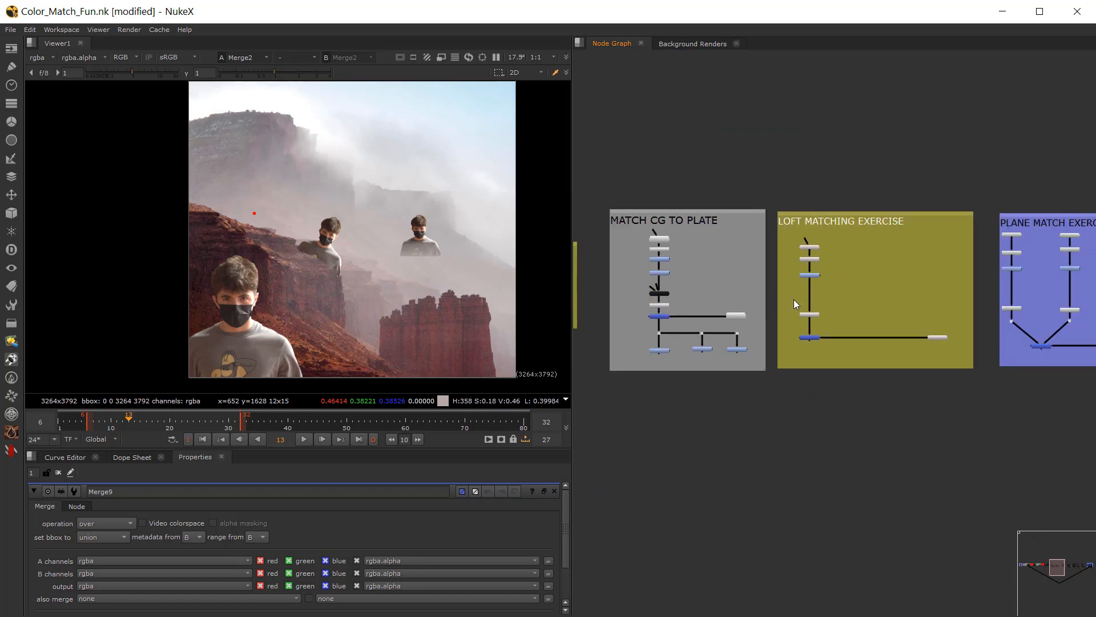
pyautogui.moveTo(829, 337); pyautogui.dragTo(756, 323, button='middle')
pyautogui.scroll(5, 756, 324)
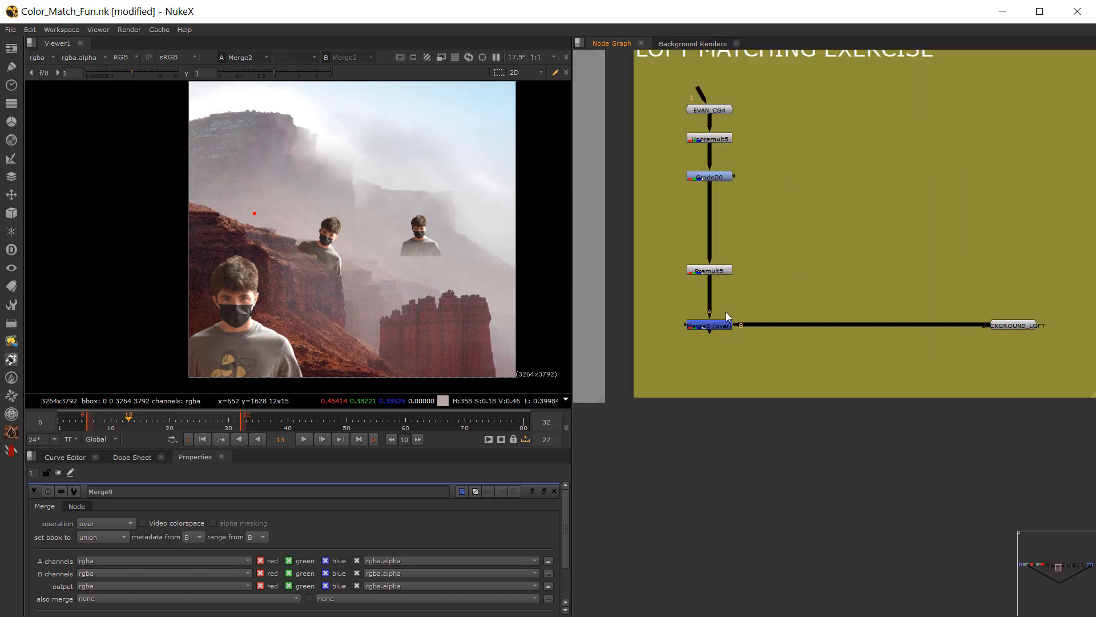
pyautogui.click(718, 326)
pyautogui.press('1')
pyautogui.scroll(2, 397, 159)
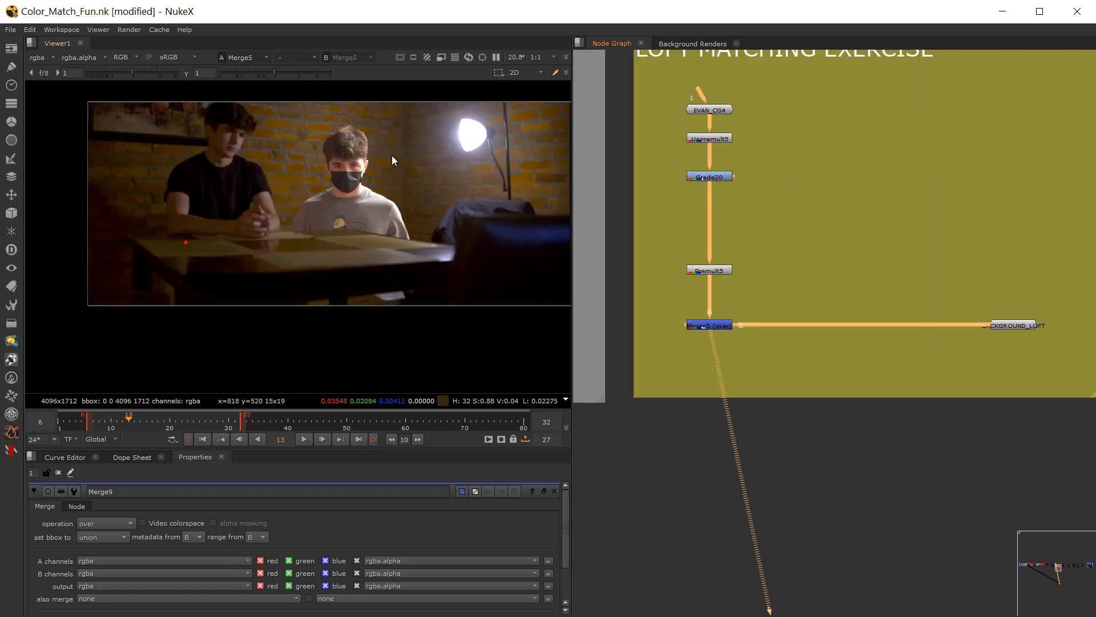
# Step: View Grade20's output on its own to check the isolated figure, and switch the view back to Merge5
pyautogui.scroll(4, 693, 200)
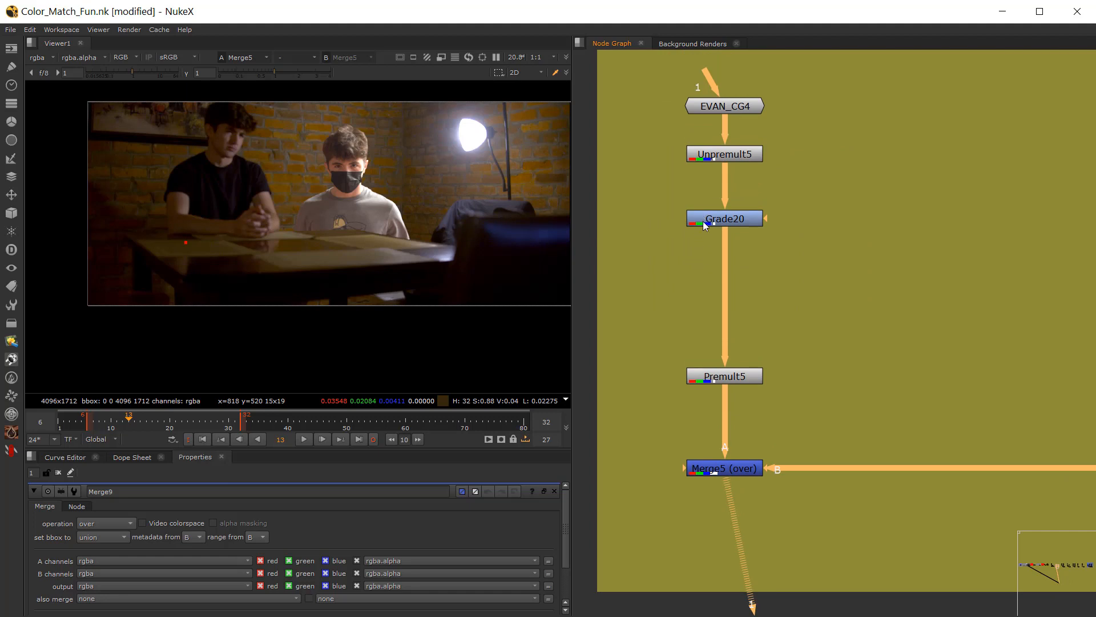
pyautogui.click(703, 208)
pyautogui.press('1')
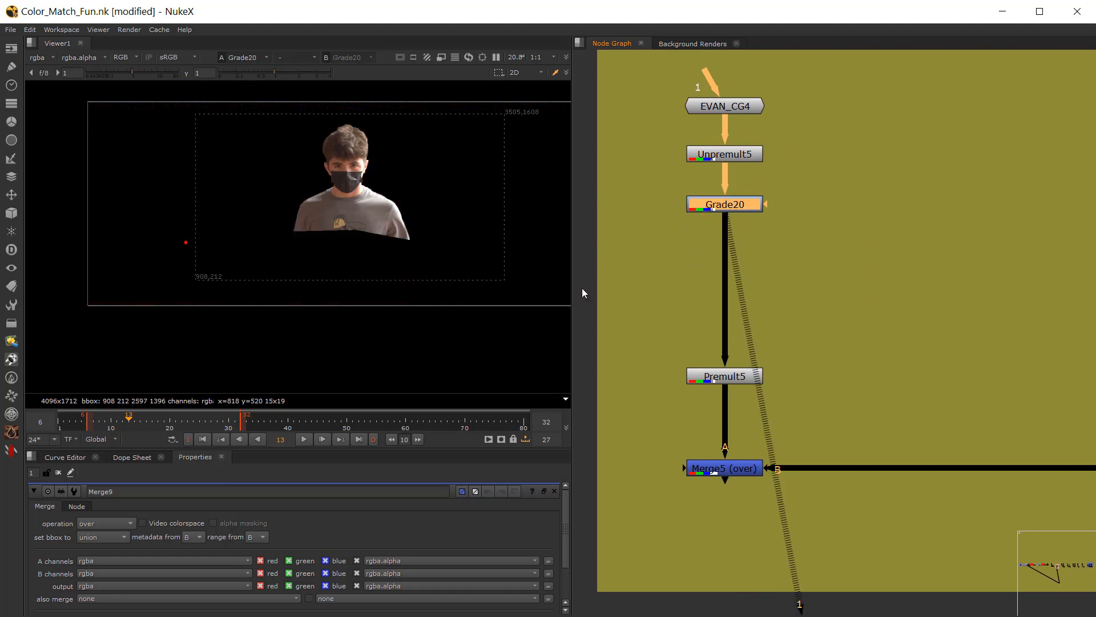
pyautogui.click(722, 467)
pyautogui.press('1')
# Step: Open Grade20's properties and, with the viewer showing luminance, set its gain to 0.16 and gamma to 1.09
pyautogui.doubleClick(725, 205)
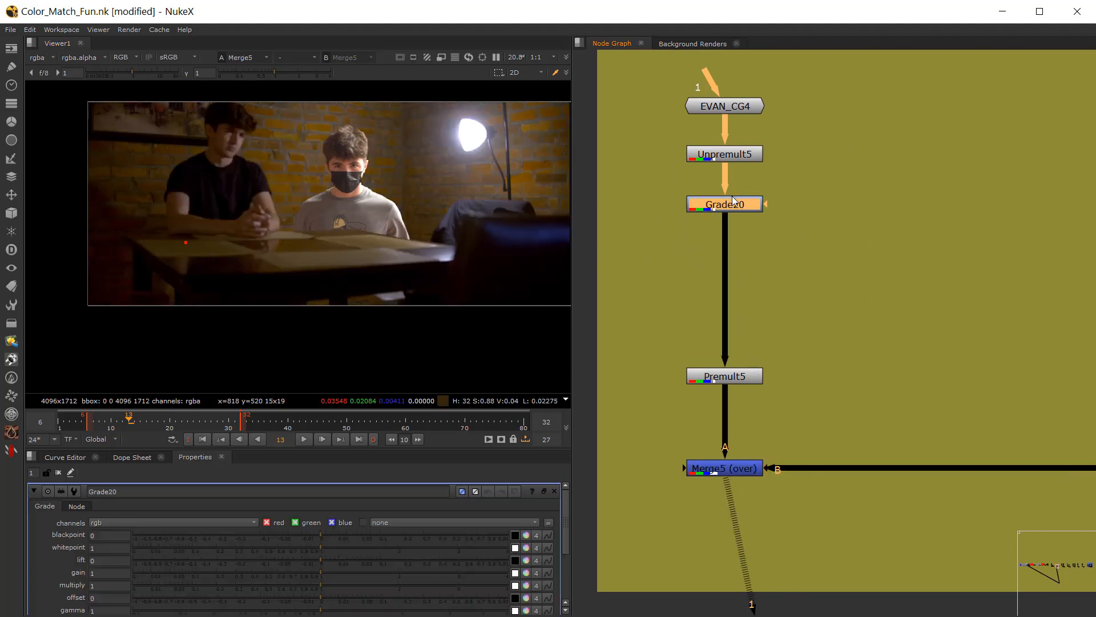
pyautogui.press('y')
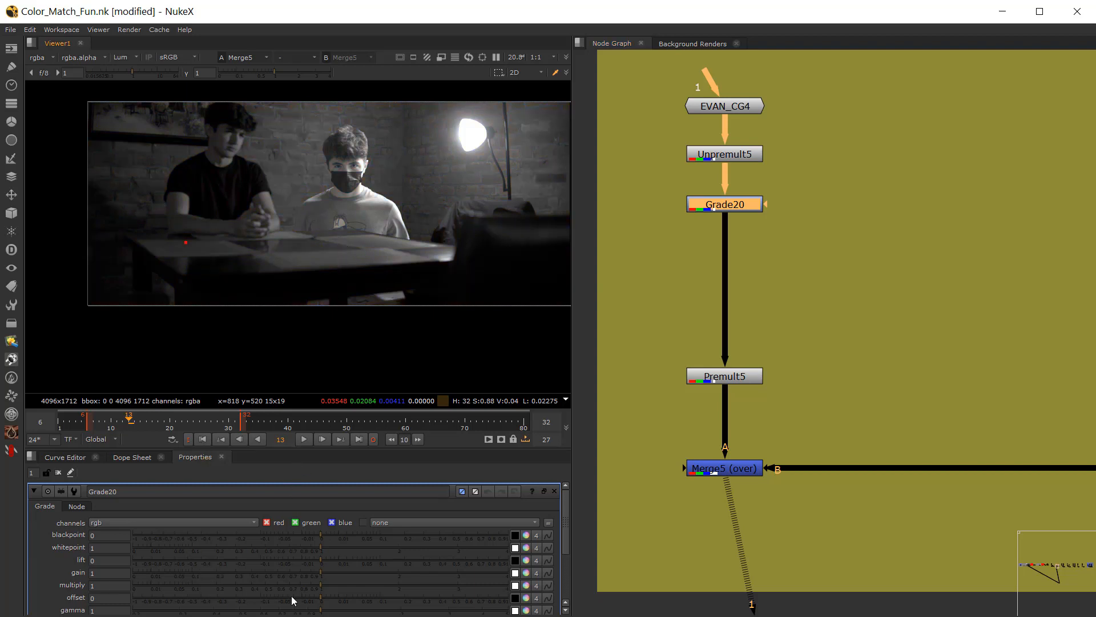
pyautogui.moveTo(318, 574); pyautogui.dragTo(251, 574)
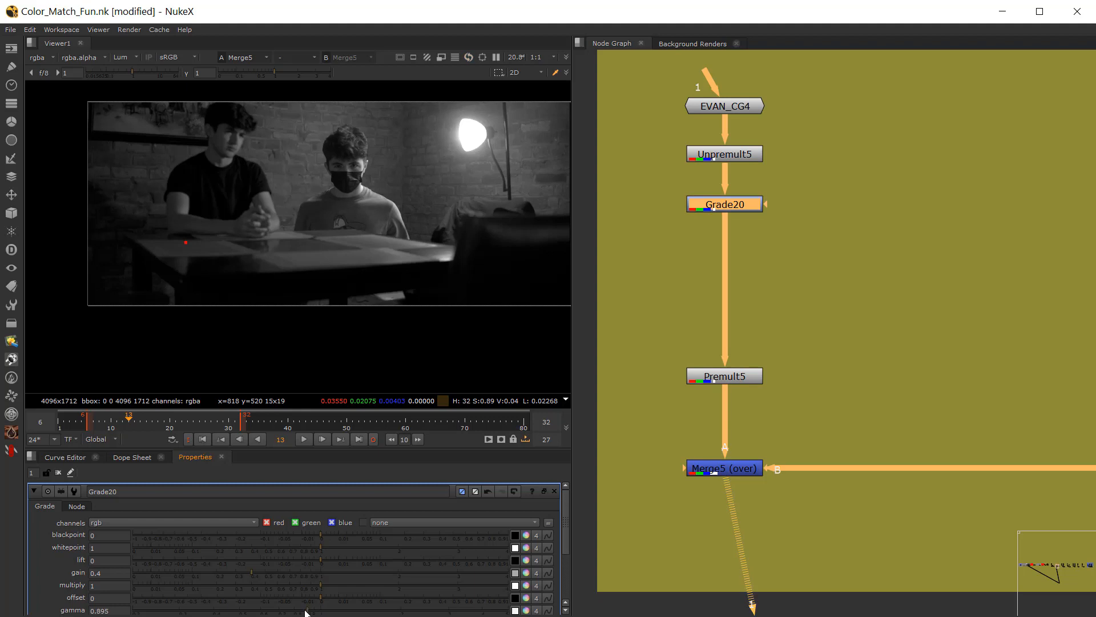
pyautogui.moveTo(321, 612); pyautogui.dragTo(310, 611)
pyautogui.moveTo(250, 573); pyautogui.dragTo(218, 573)
pyautogui.moveTo(310, 612); pyautogui.dragTo(330, 615)
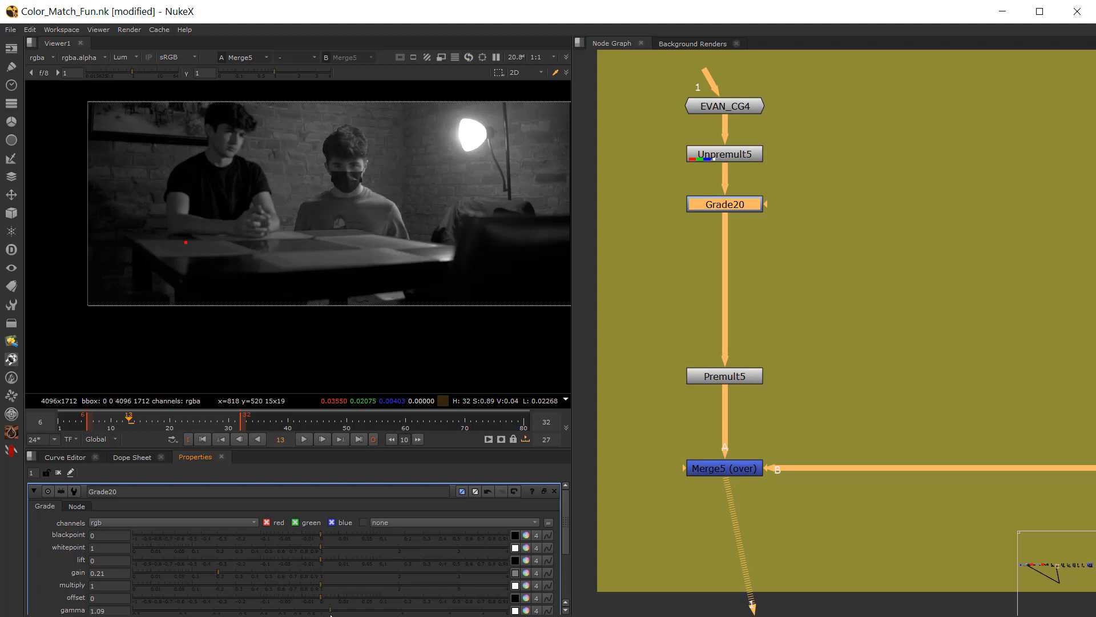
pyautogui.moveTo(216, 571); pyautogui.dragTo(207, 571)
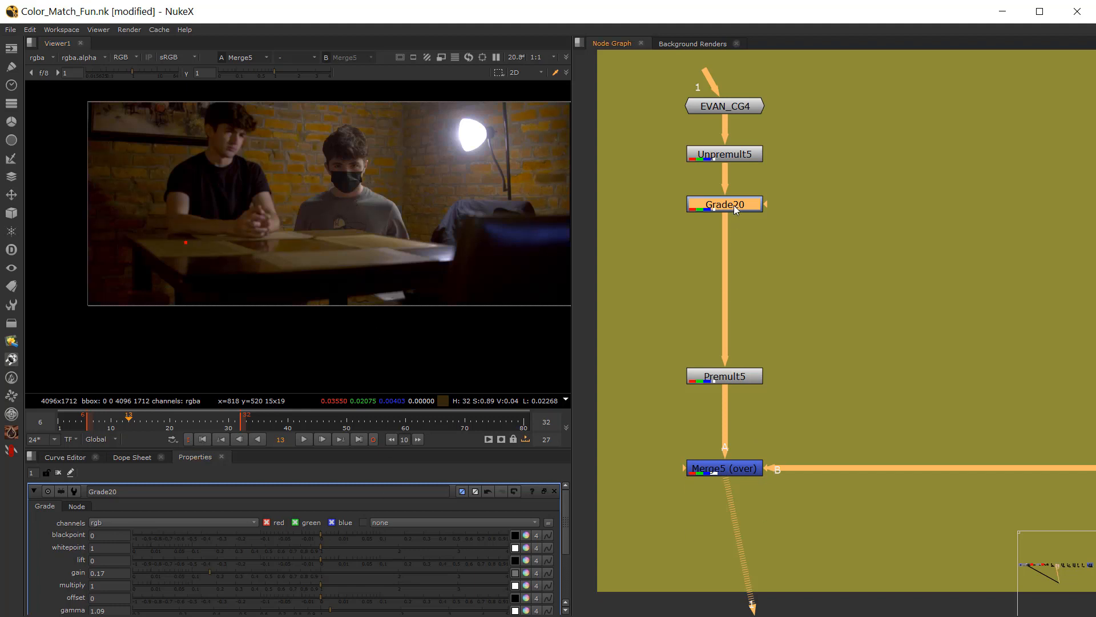
# Step: Toggle Grade20 off and on to compare the figure with and without the grade, and examine it closely against the plate's figure
pyautogui.press('d')
pyautogui.press('d')
pyautogui.press('d')
pyautogui.press('d')
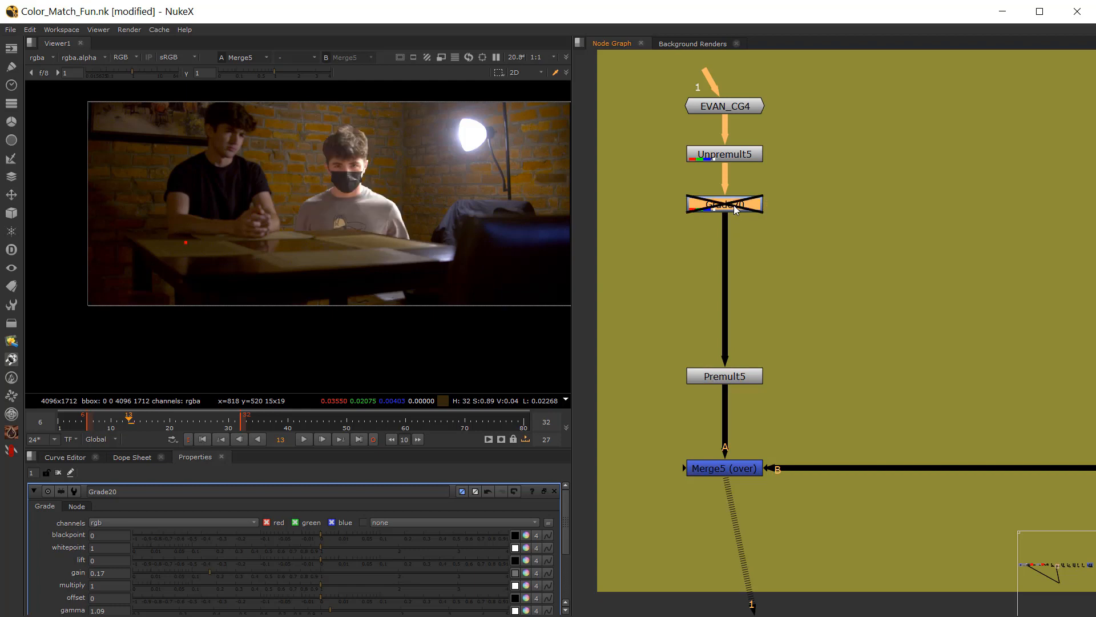
pyautogui.press('d')
pyautogui.press('d')
pyautogui.scroll(3, 328, 170)
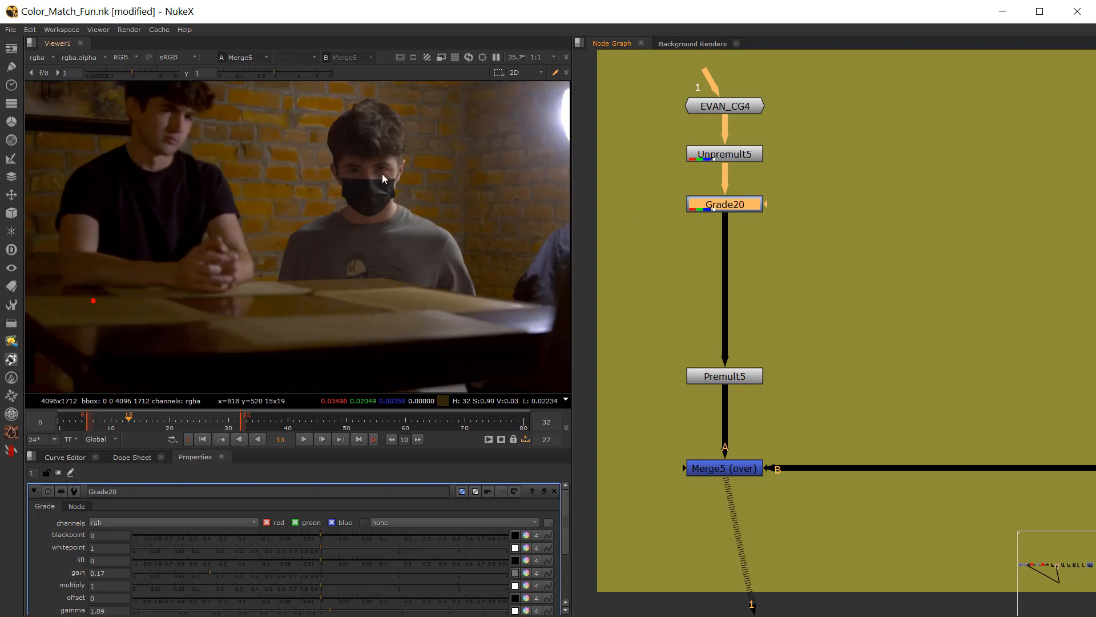
pyautogui.moveTo(437, 225); pyautogui.dragTo(404, 224, button='middle')
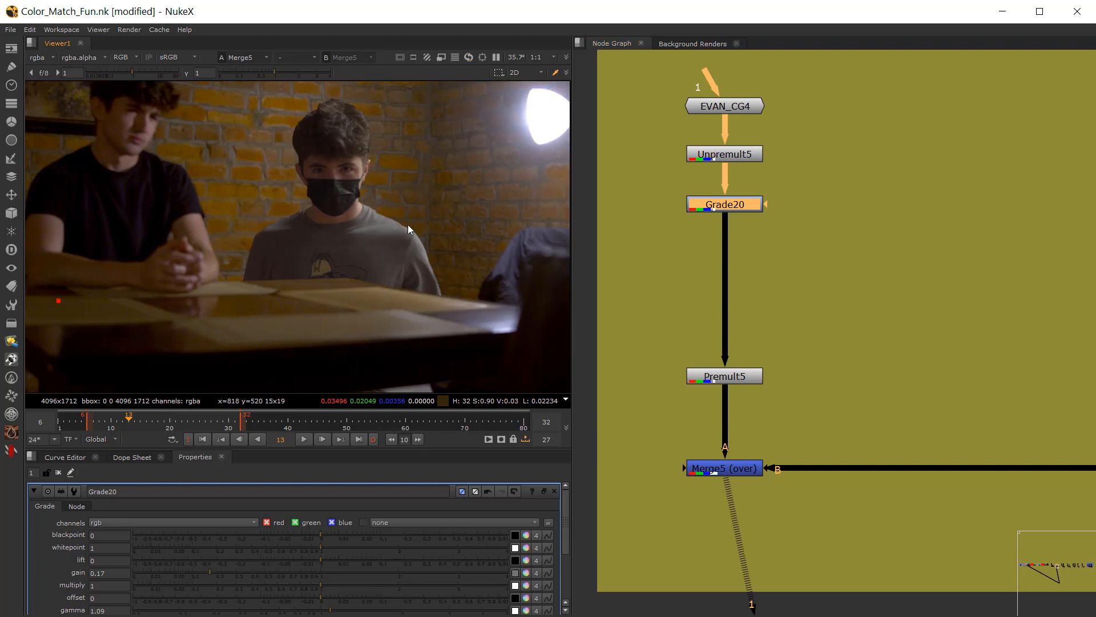
pyautogui.moveTo(343, 203); pyautogui.dragTo(404, 223, button='middle')
# Step: Copy the saturation and grade check nodes from the Match CG to Plate section, connect them below Merge5, and view Grade16
pyautogui.scroll(-3, 731, 407)
pyautogui.moveTo(745, 428); pyautogui.dragTo(804, 357, button='middle')
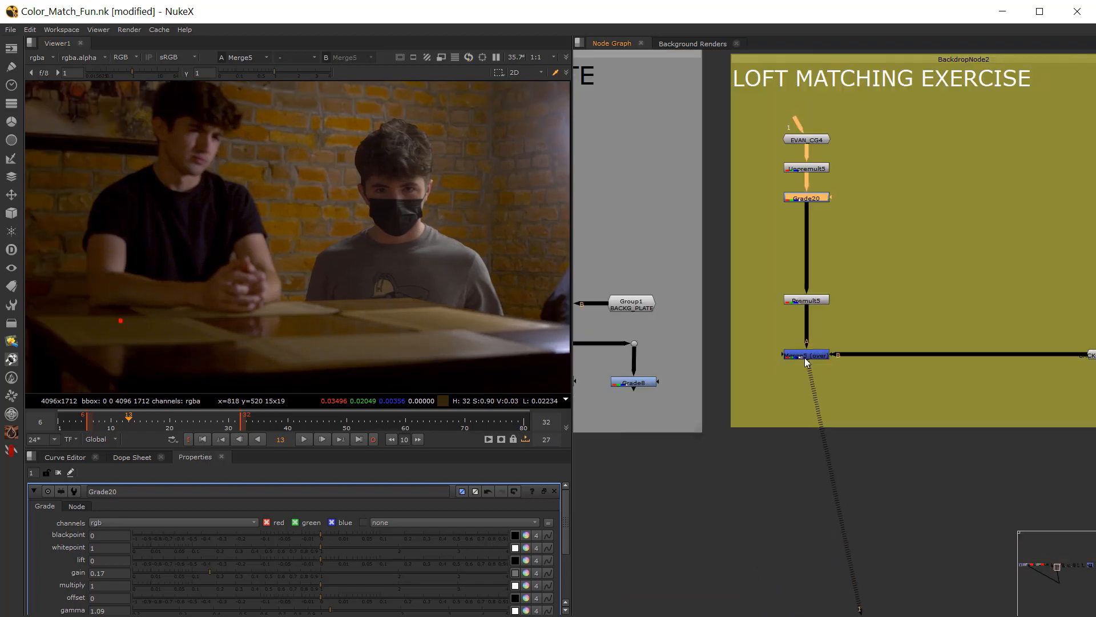
pyautogui.scroll(-2, 804, 377)
pyautogui.moveTo(636, 392); pyautogui.dragTo(813, 339)
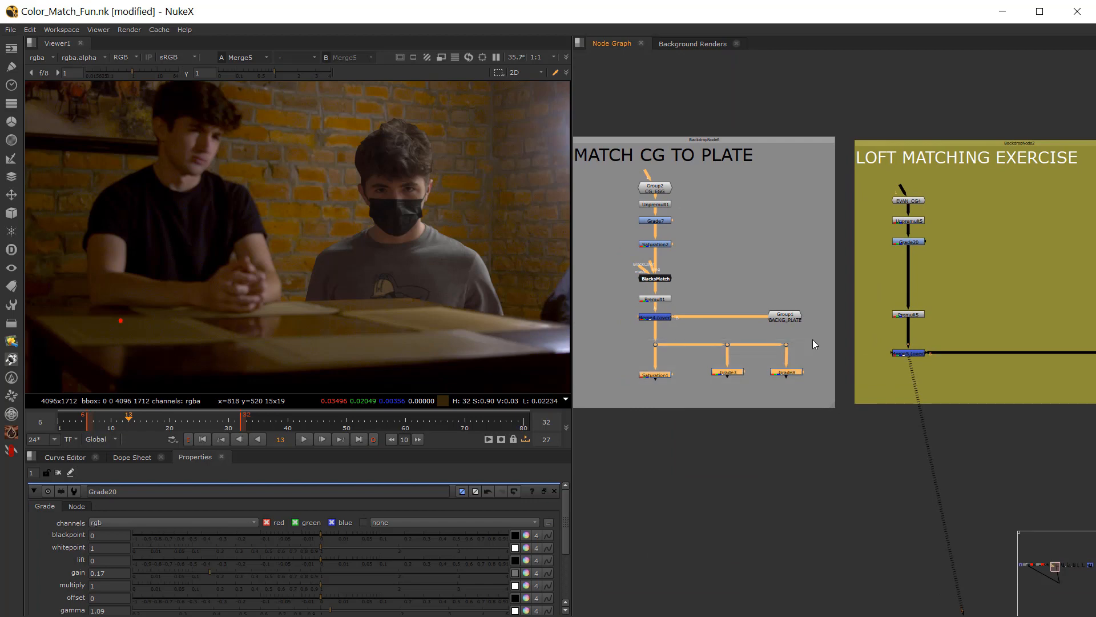
pyautogui.hotkey('ctrl', 'c')
pyautogui.click(964, 388)
pyautogui.hotkey('ctrl', 'v')
pyautogui.moveTo(963, 389); pyautogui.dragTo(706, 388, button='middle')
pyautogui.scroll(1, 775, 383)
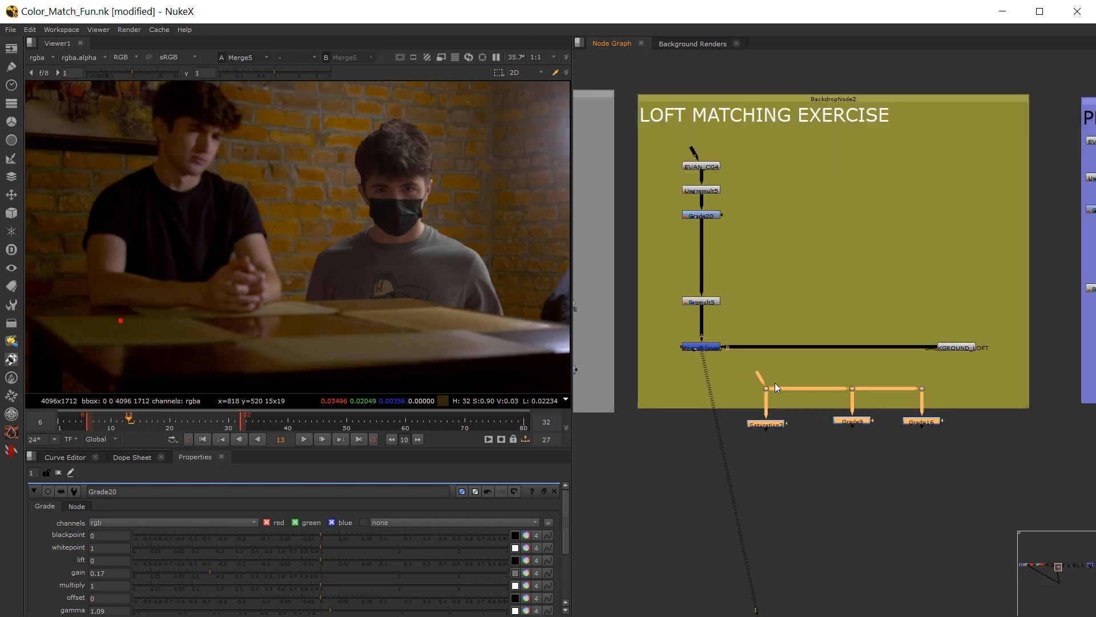
pyautogui.moveTo(766, 392); pyautogui.dragTo(705, 395)
pyautogui.click(679, 413)
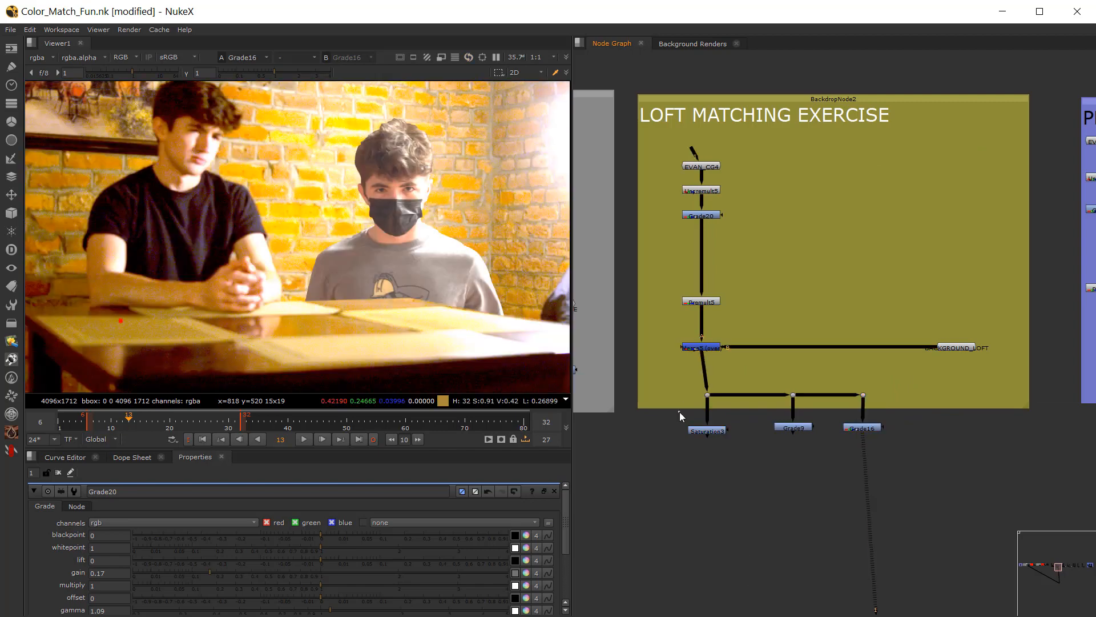
# Step: View Saturation3 and Premult5 in turn, and return the view to the Merge5 composite
pyautogui.click(708, 430)
pyautogui.press('1')
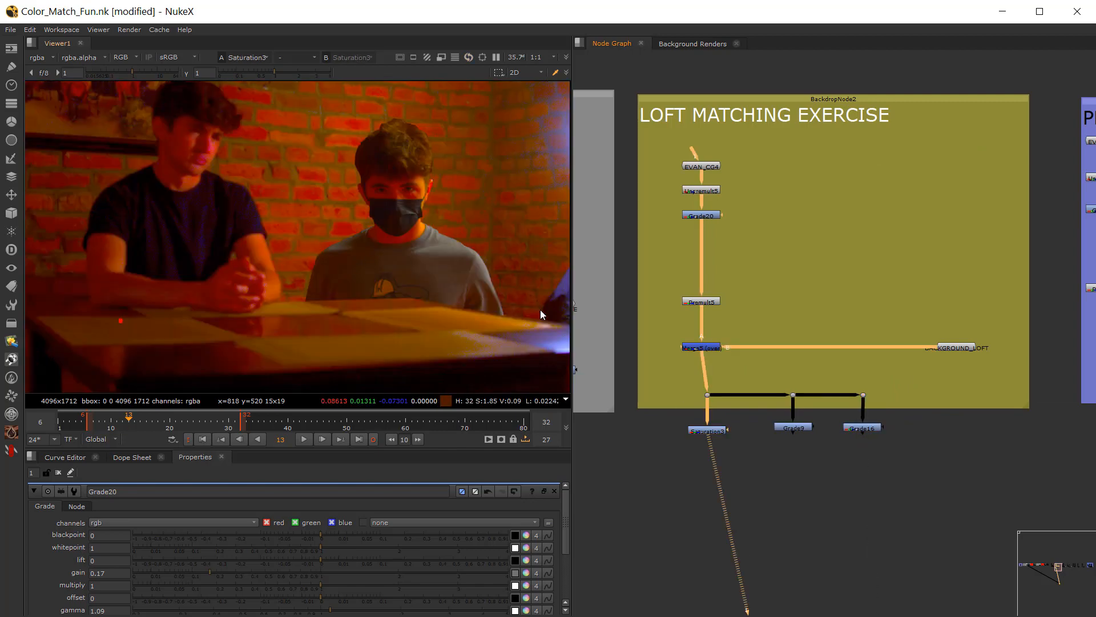
pyautogui.click(698, 302)
pyautogui.press('1')
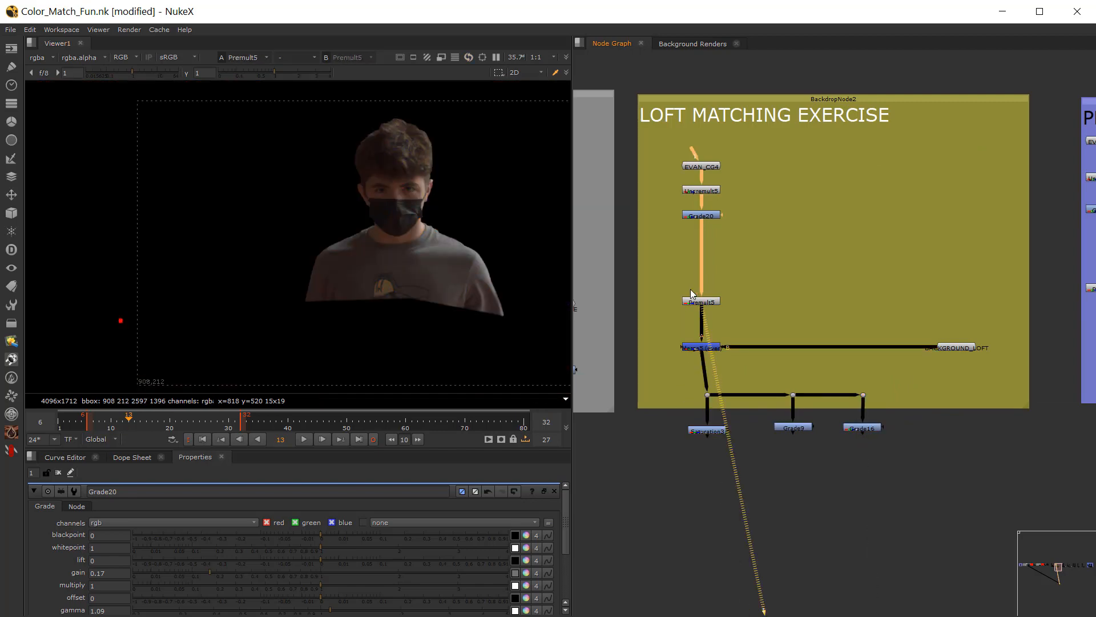
pyautogui.click(702, 346)
pyautogui.press('1')
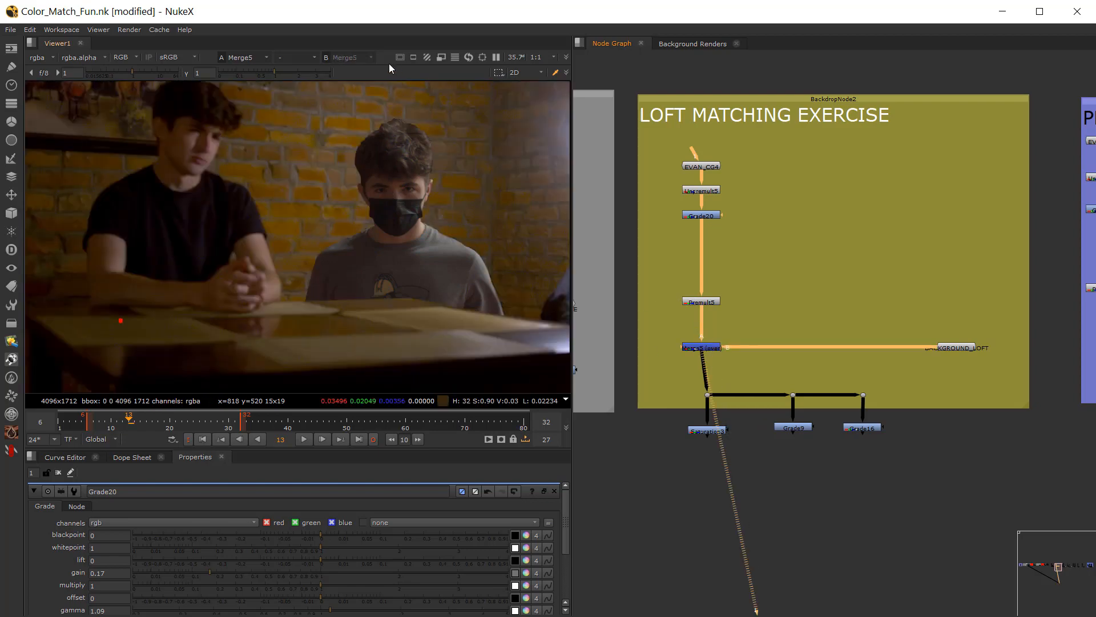
# Step: With the viewer gamma raised to 2.65 and the display switched to luminance, set Grade20's gamma to 0.815
pyautogui.moveTo(292, 73)
pyautogui.mouseDown()
pyautogui.moveTo(314, 73)
pyautogui.moveTo(244, 78)
pyautogui.moveTo(306, 84)
pyautogui.moveTo(310, 73)
pyautogui.mouseUp()
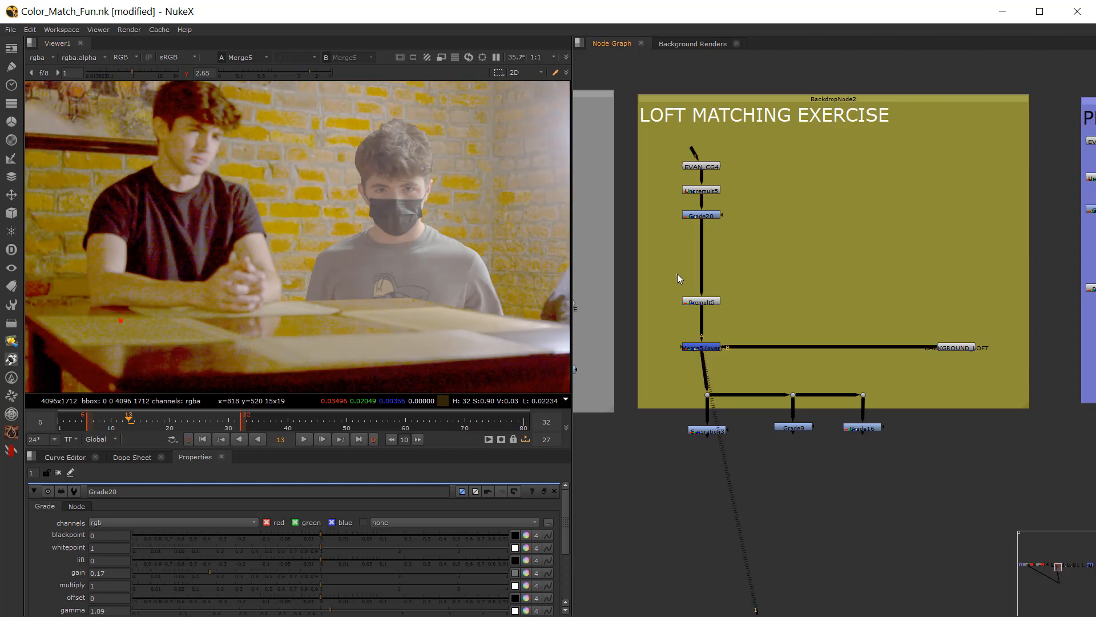
pyautogui.scroll(3, 686, 313)
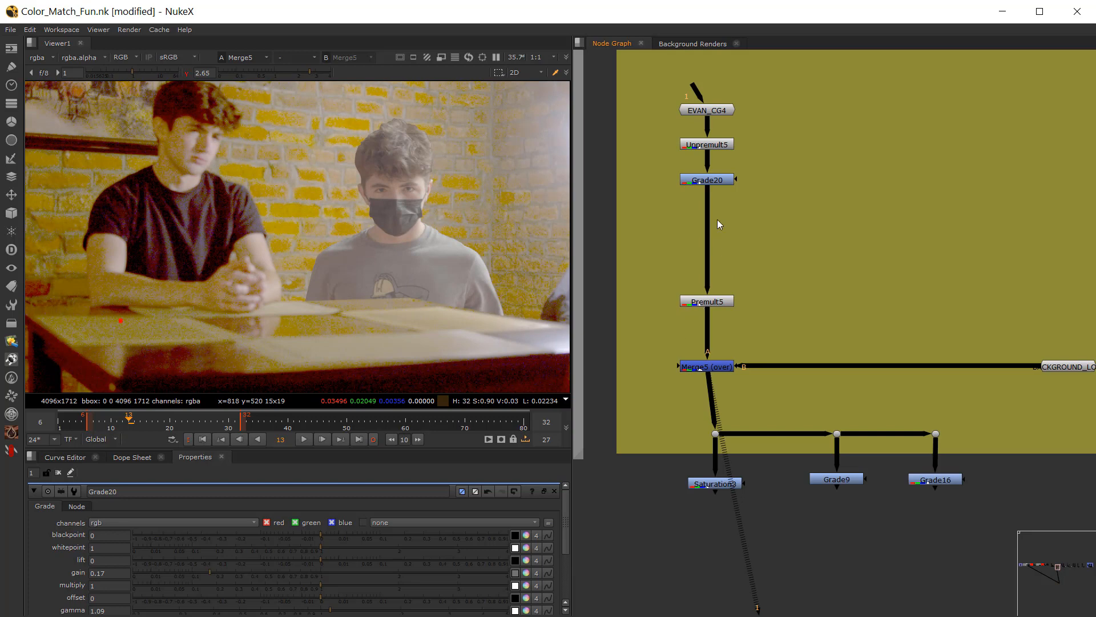
pyautogui.click(721, 181)
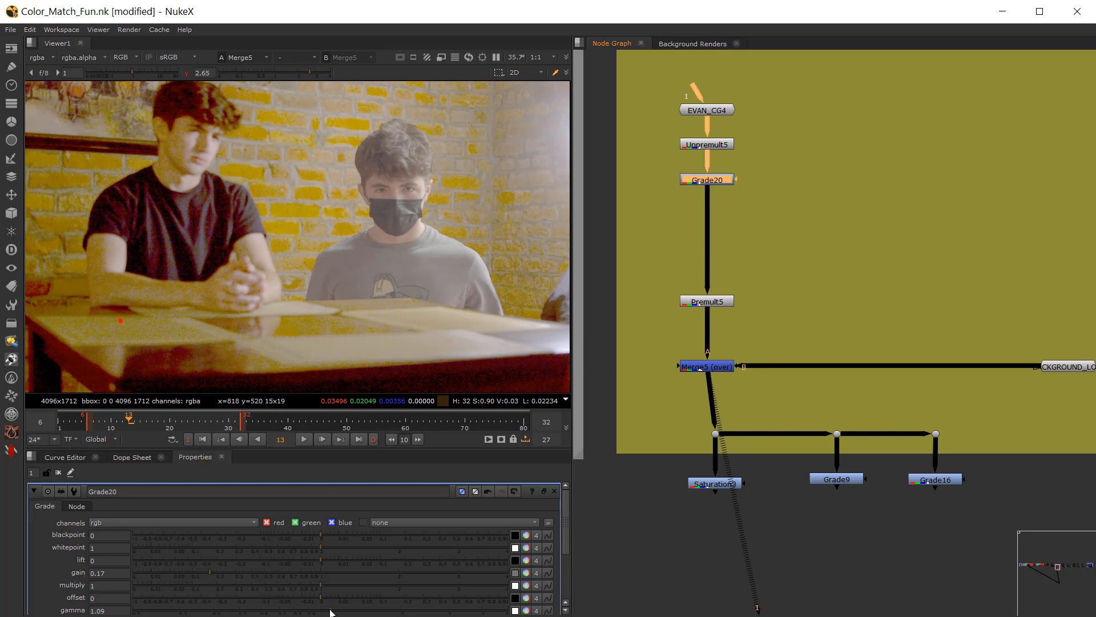
pyautogui.moveTo(330, 611); pyautogui.dragTo(301, 608)
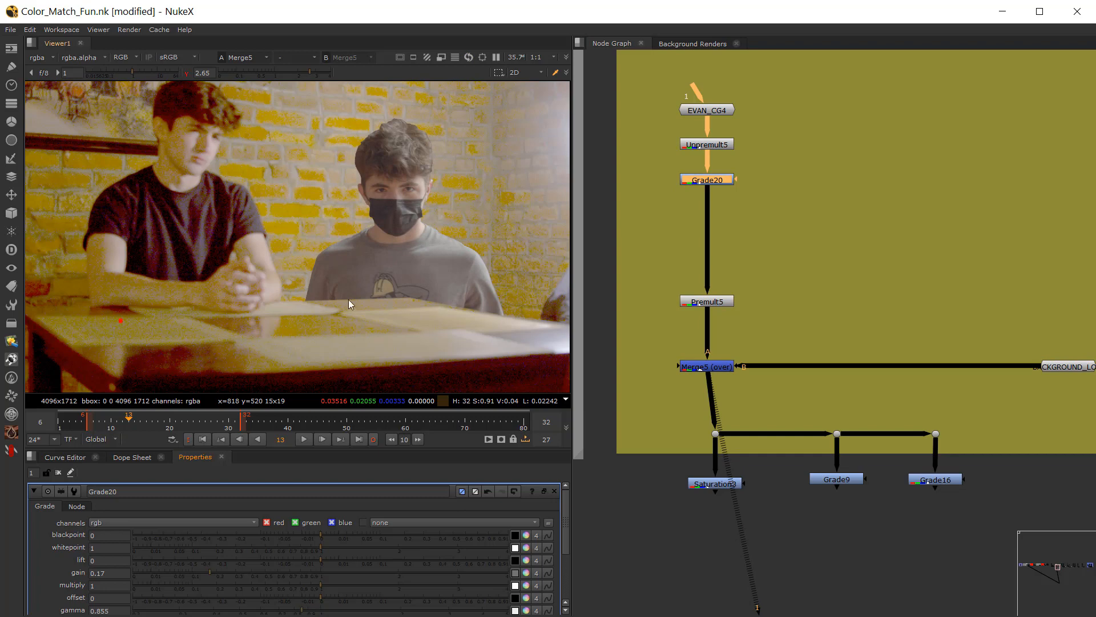
pyautogui.press('y')
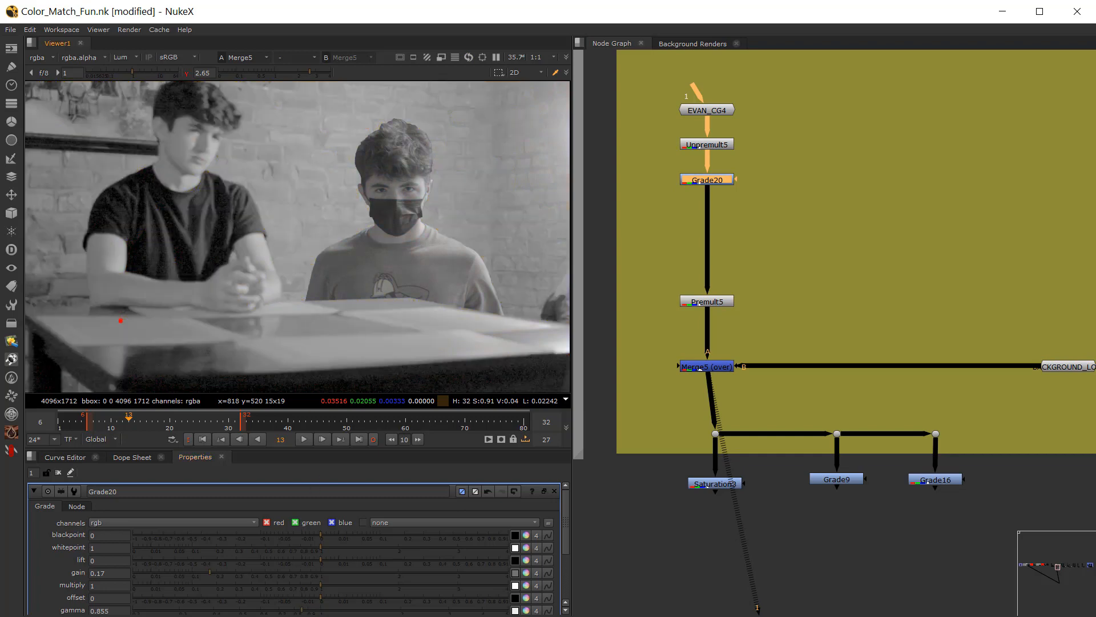
pyautogui.moveTo(302, 611); pyautogui.dragTo(296, 611)
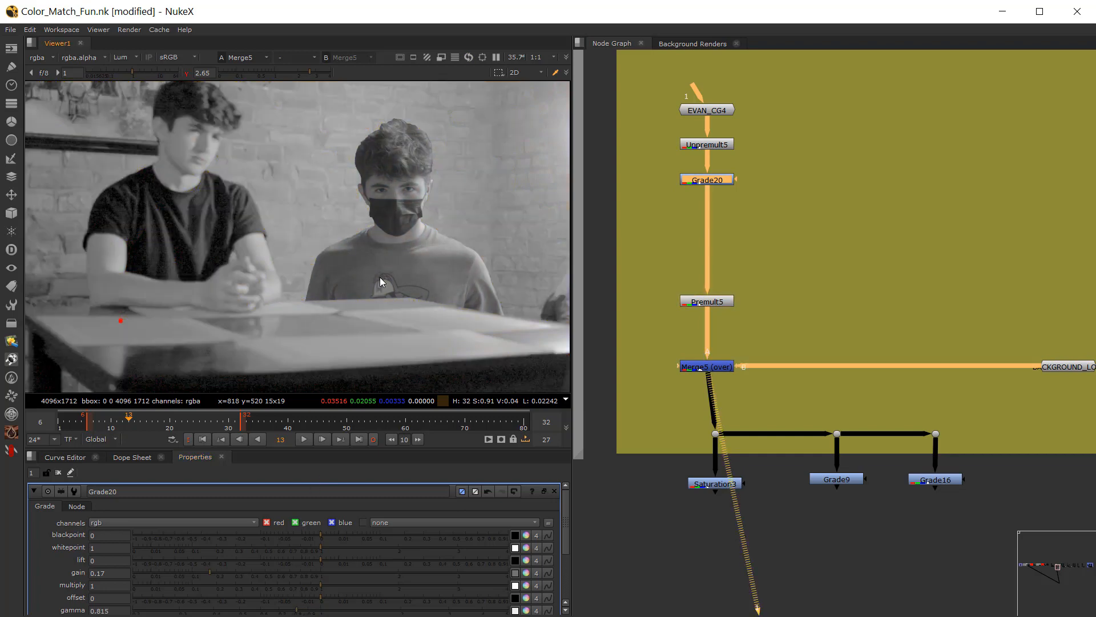
# Step: Return the viewer to RGB color, reset its gamma to 1, and look at the Merge5 composite up close
pyautogui.press('y')
pyautogui.press('y')
pyautogui.press('y')
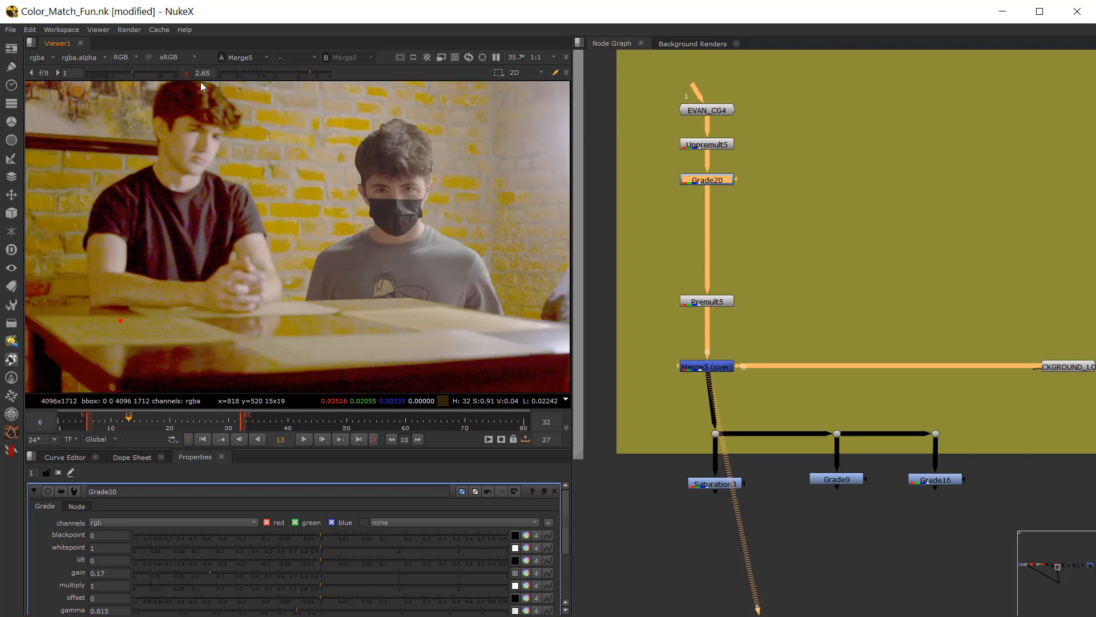
pyautogui.click(188, 72)
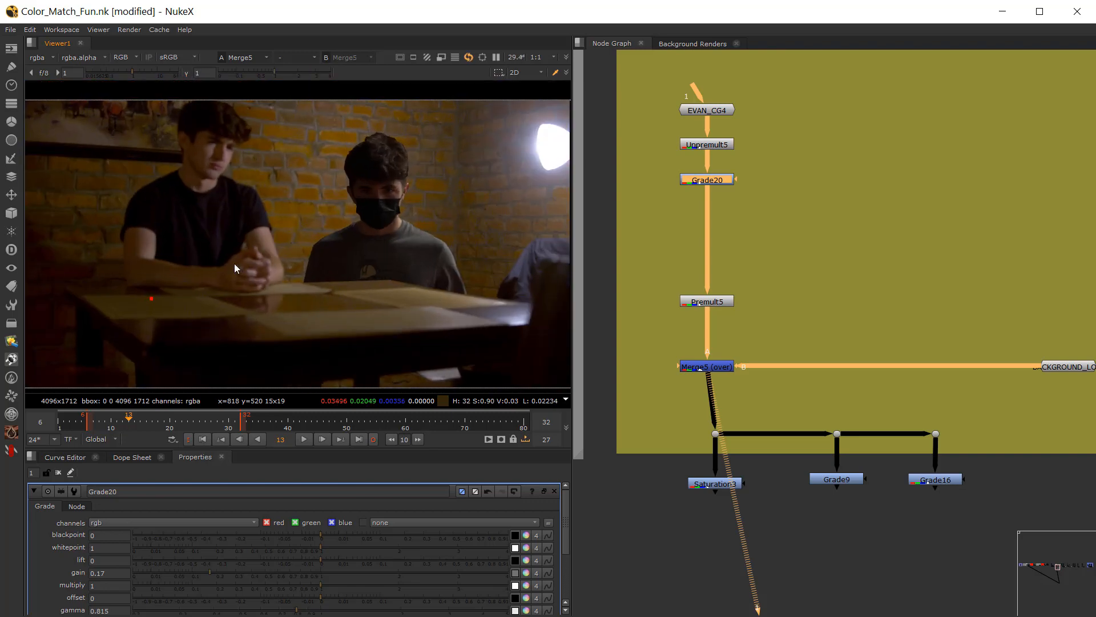
pyautogui.scroll(2, 375, 221)
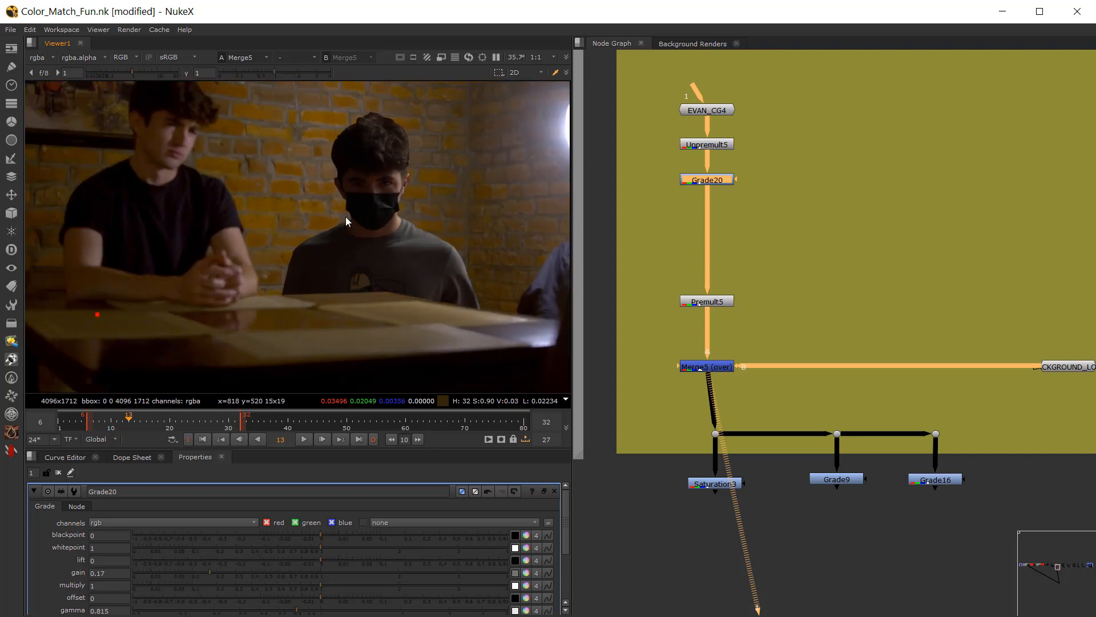
# Step: While viewing Saturation3, tint Grade20's gain to 0.161 red, 0.158 green and 0.191 blue with the color picker
pyautogui.click(652, 238)
pyautogui.moveTo(652, 238); pyautogui.dragTo(677, 254, button='middle')
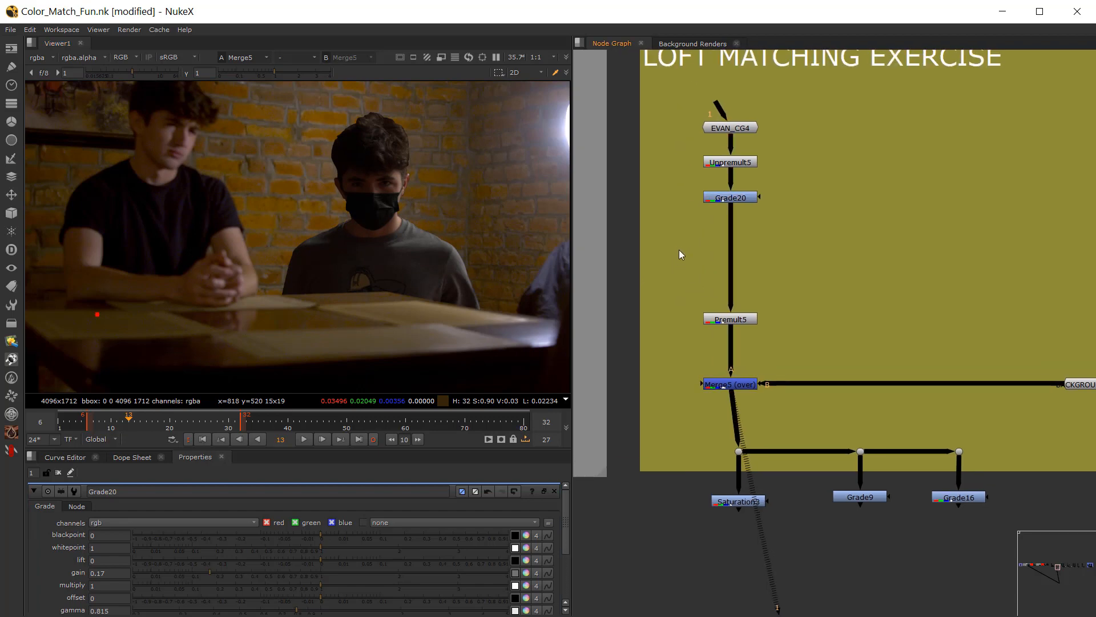
pyautogui.scroll(2, 683, 238)
pyautogui.click(739, 182)
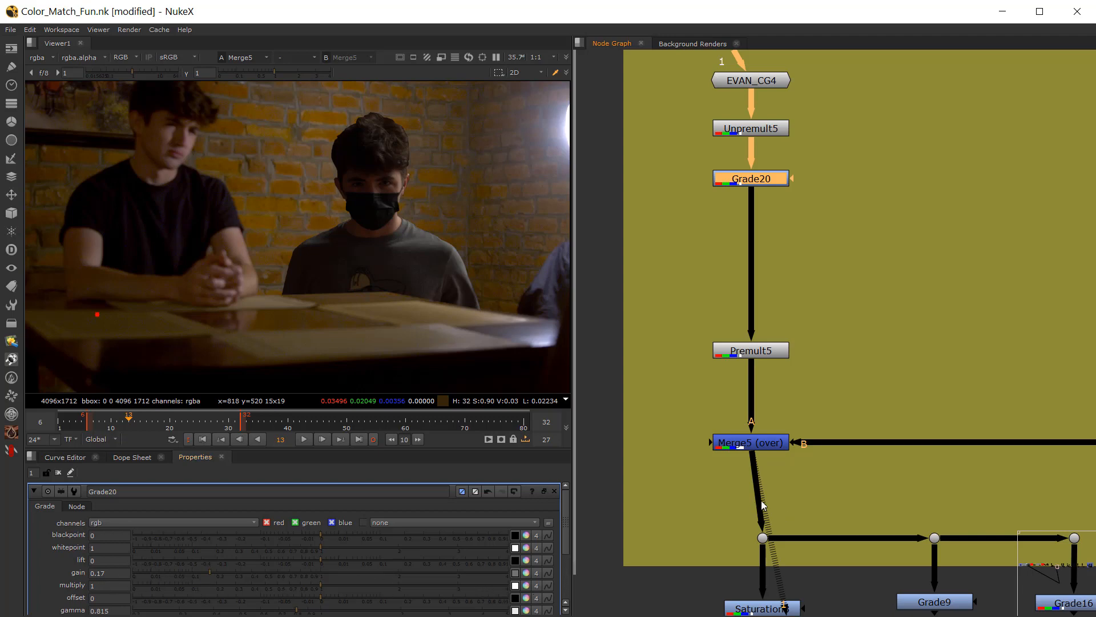
pyautogui.moveTo(759, 591); pyautogui.dragTo(758, 537, button='middle')
pyautogui.click(756, 550)
pyautogui.press('1')
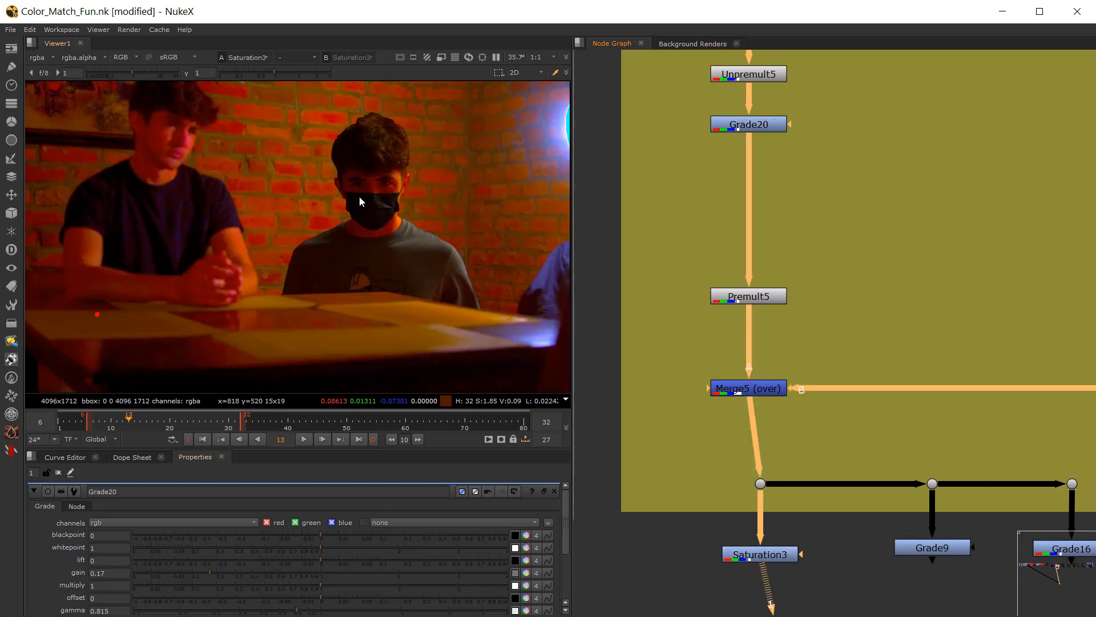
pyautogui.scroll(4, 228, 165)
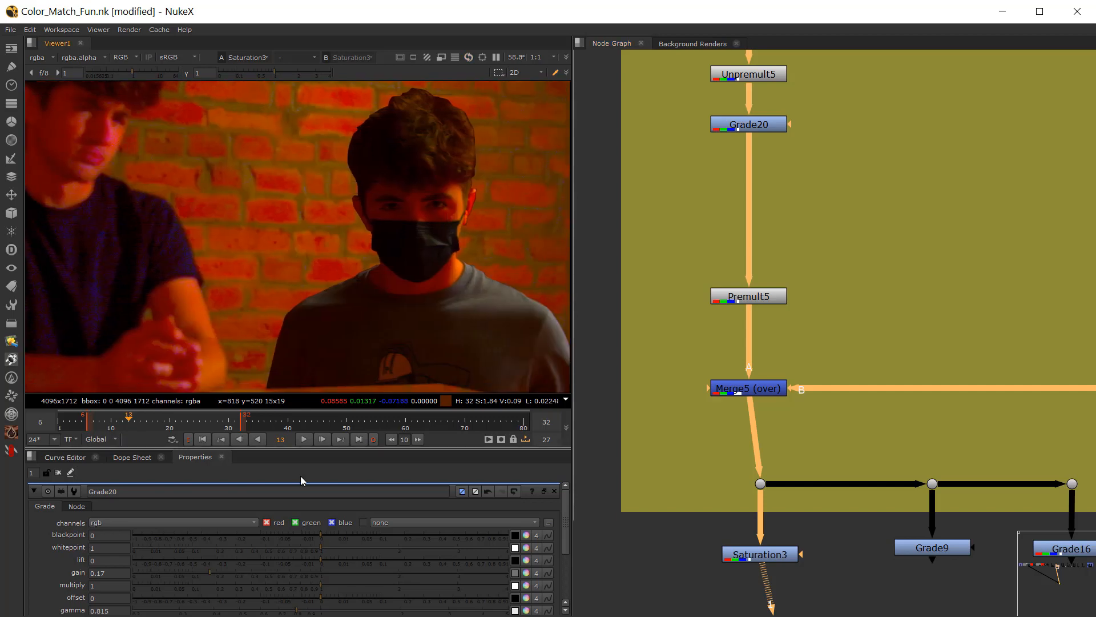
pyautogui.click(526, 573)
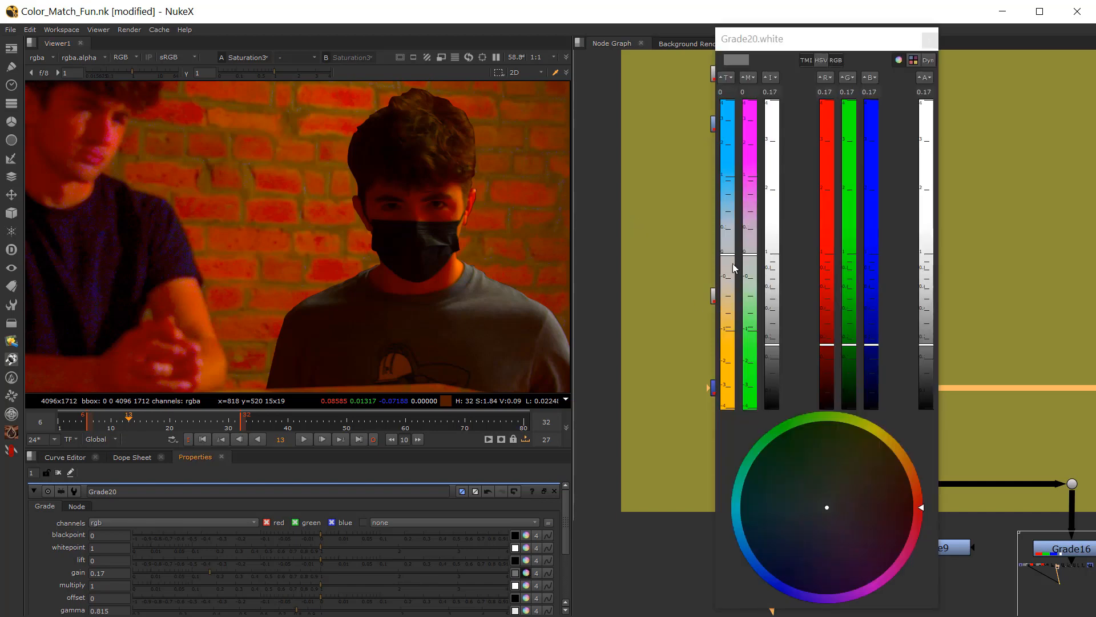
pyautogui.moveTo(728, 254)
pyautogui.mouseDown()
pyautogui.moveTo(735, 245)
pyautogui.moveTo(754, 261)
pyautogui.moveTo(753, 248)
pyautogui.mouseUp()
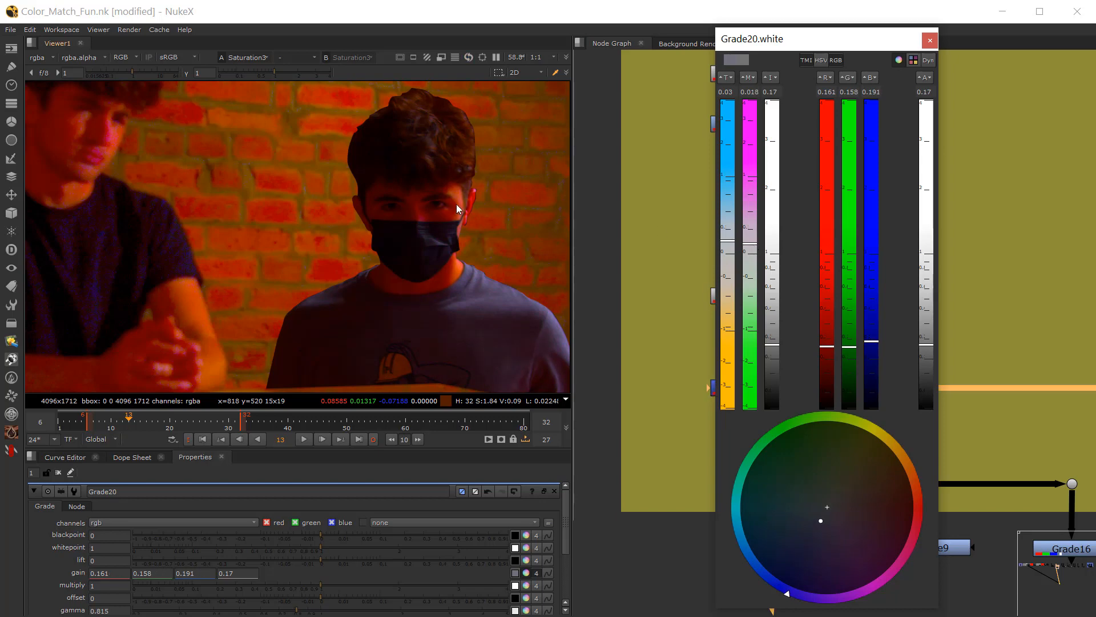
pyautogui.click(928, 40)
# Step: View the Merge5 composite to compare the tinted figure with the plate's figure in normal color
pyautogui.press('1')
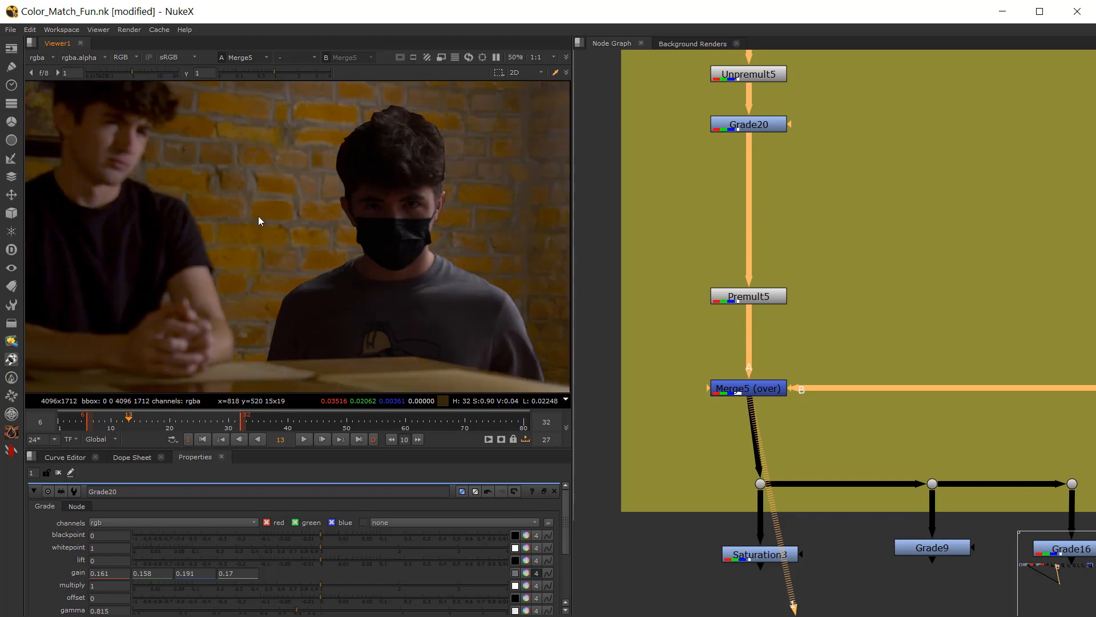
pyautogui.scroll(-2, 321, 232)
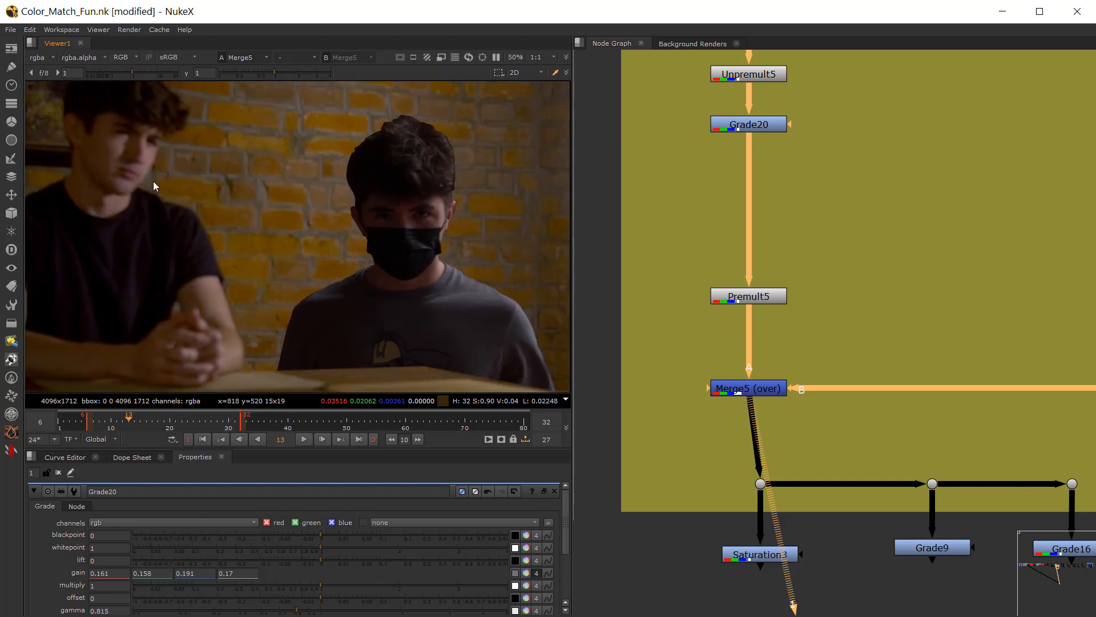
pyautogui.scroll(-3, 704, 175)
# Step: Add a BlacksMatch node and insert it between Grade20 and Premult5
pyautogui.moveTo(736, 129); pyautogui.dragTo(728, 185, button='middle')
pyautogui.scroll(3, 728, 185)
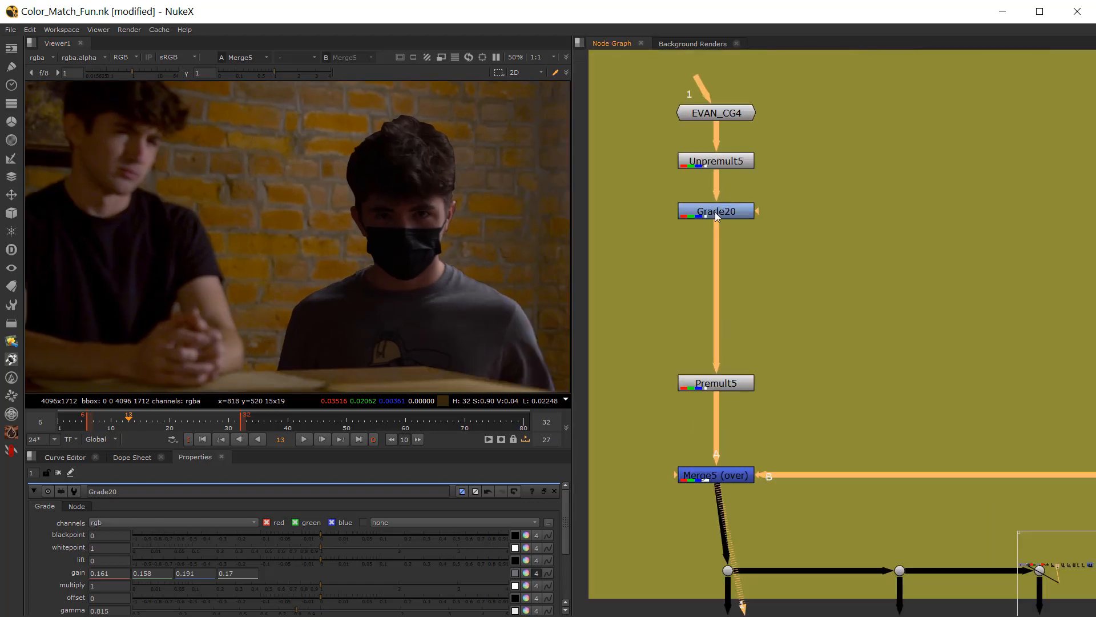
pyautogui.click(707, 212)
pyautogui.click(666, 271)
pyautogui.press('Tab')
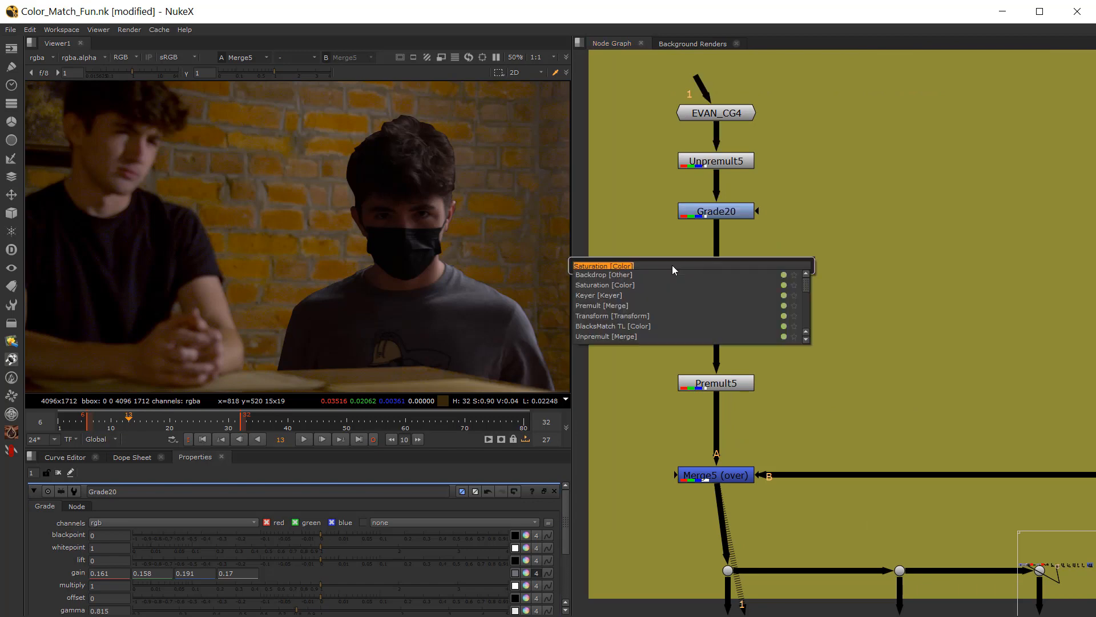
pyautogui.write('bal')
pyautogui.press('Return')
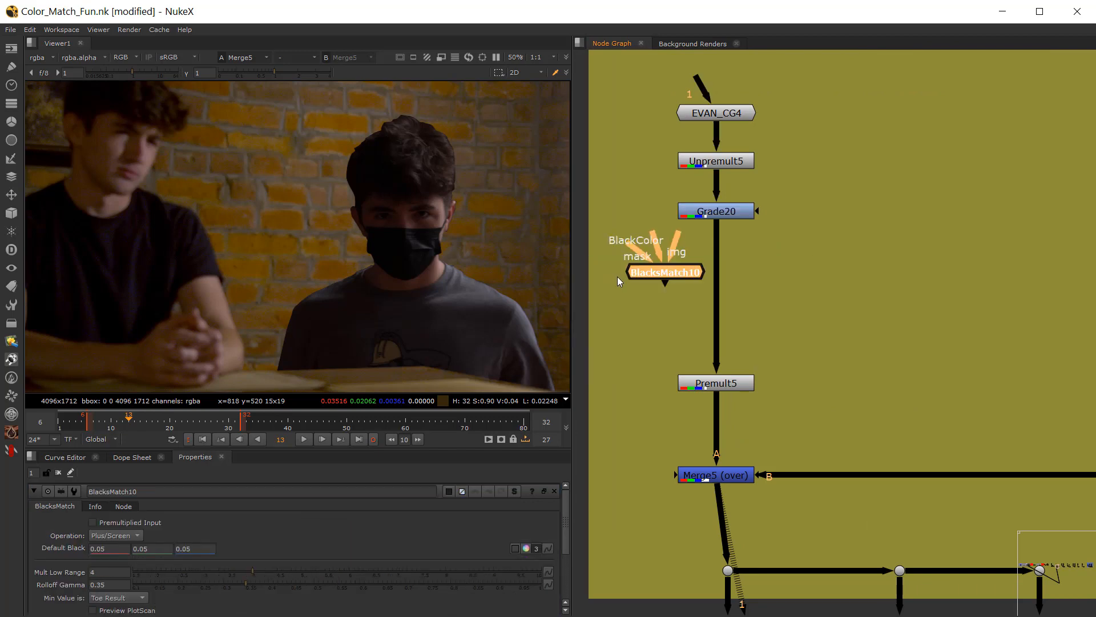
pyautogui.moveTo(624, 277); pyautogui.dragTo(706, 331)
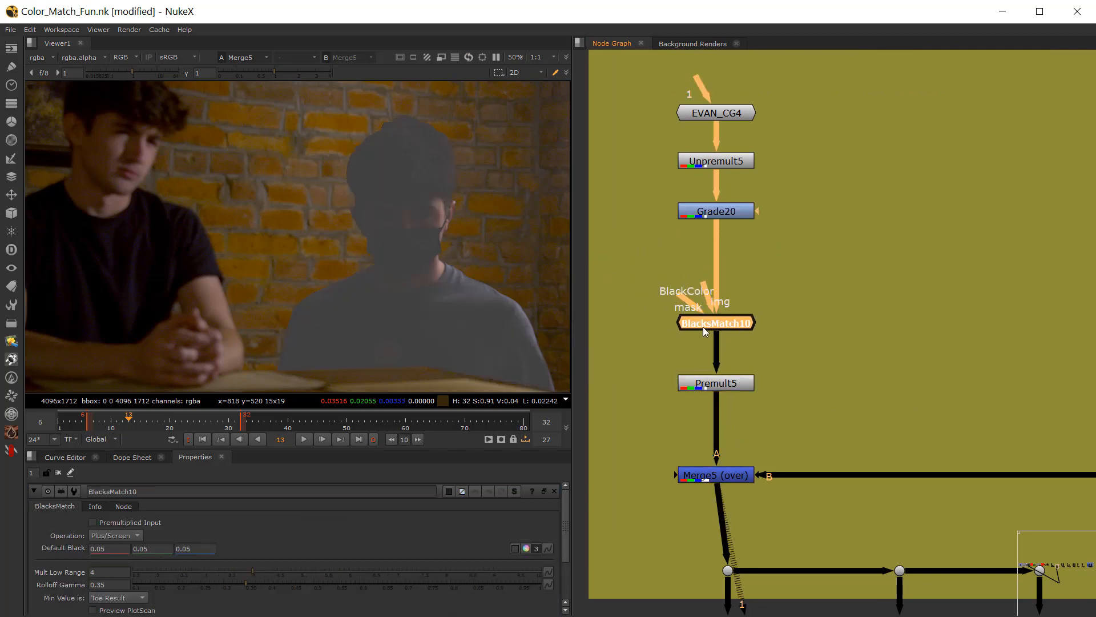
# Step: View the composite through Saturation3 and examine the color of the figure's blacks against the dark areas of the plate
pyautogui.moveTo(202, 246); pyautogui.dragTo(228, 235, button='middle')
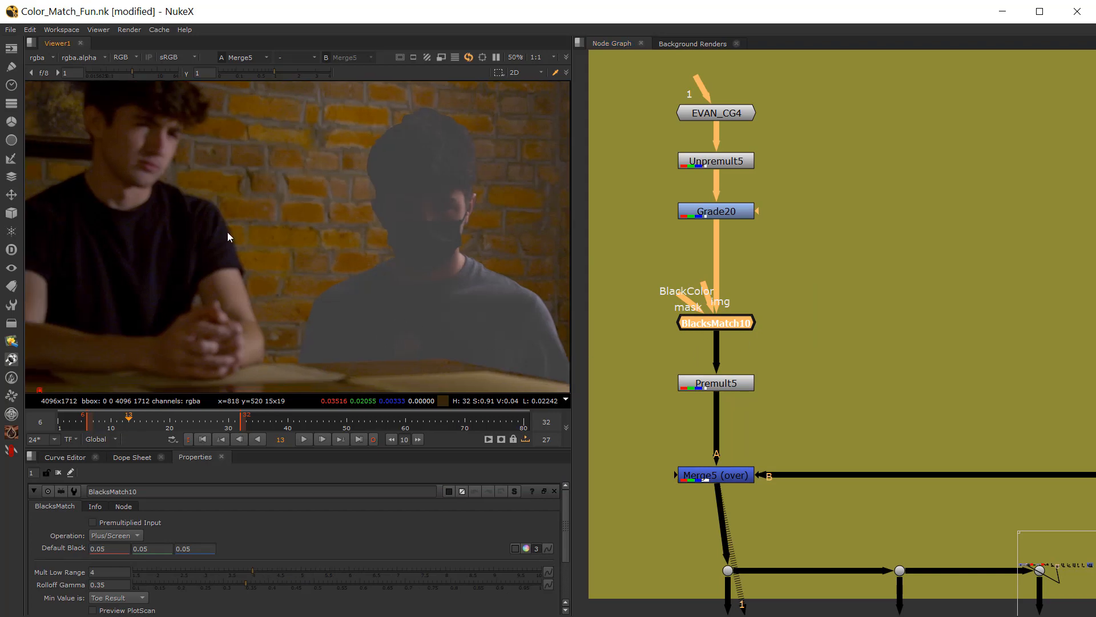
pyautogui.moveTo(720, 511); pyautogui.dragTo(704, 395, button='middle')
pyautogui.moveTo(677, 525); pyautogui.dragTo(673, 526)
pyautogui.press('1')
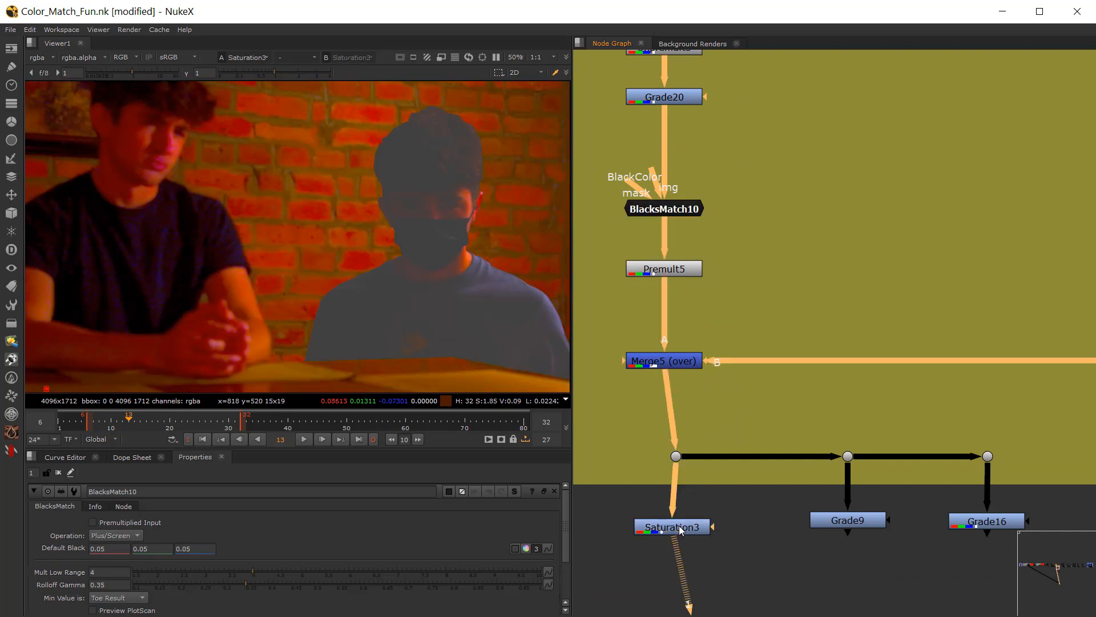
pyautogui.press('f')
pyautogui.moveTo(305, 294); pyautogui.dragTo(283, 229, button='middle')
pyautogui.scroll(2, 346, 308)
pyautogui.moveTo(344, 309); pyautogui.dragTo(525, 312, button='middle')
pyautogui.scroll(-2, 514, 308)
pyautogui.scroll(5, 412, 246)
pyautogui.moveTo(413, 249); pyautogui.dragTo(291, 285, button='middle')
pyautogui.scroll(-1, 334, 291)
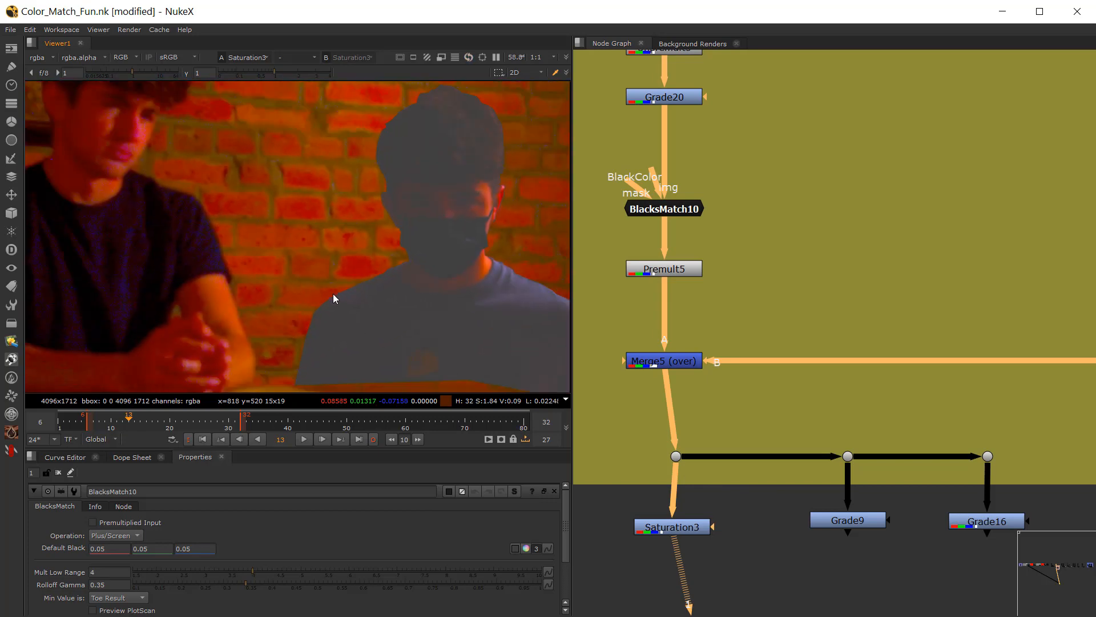
pyautogui.moveTo(675, 248); pyautogui.dragTo(692, 293, button='middle')
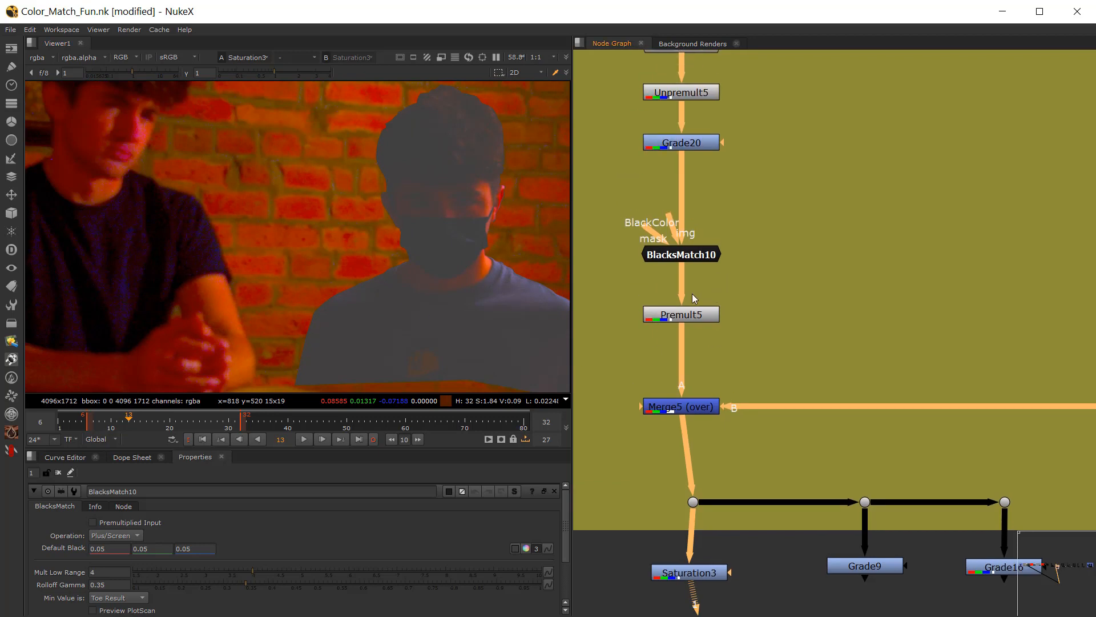
# Step: Sample BlacksMatch10's default black from a small area of the plate figure's dark shirt, giving 0.001136, -0.000259, 0.000116
pyautogui.click(671, 253)
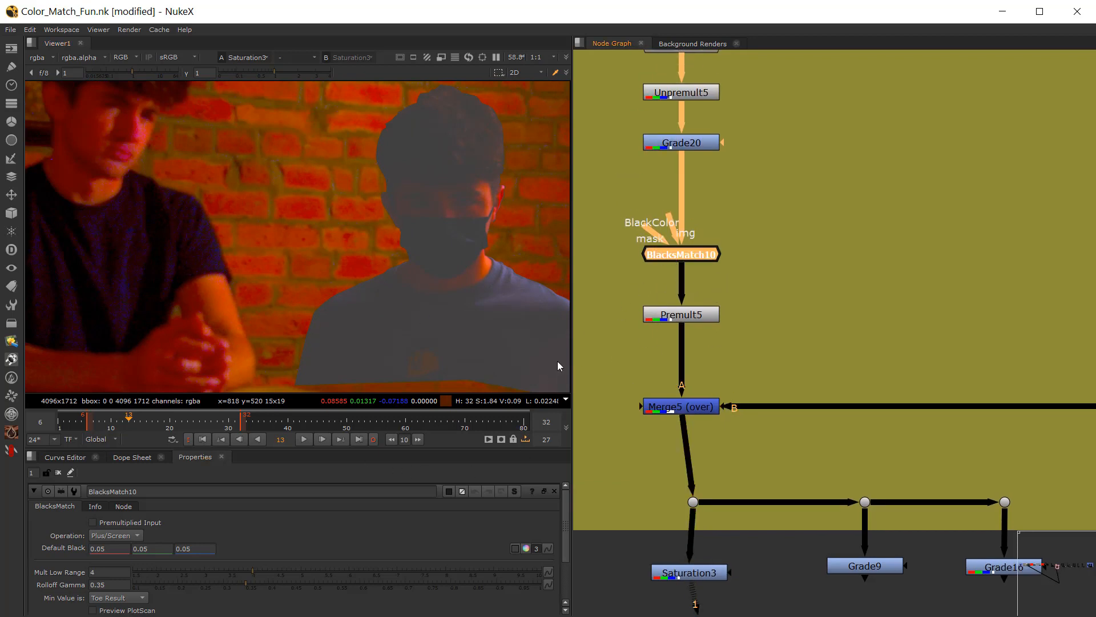
pyautogui.click(517, 551)
pyautogui.keyDown('ctrl'); pyautogui.click(155, 268); pyautogui.keyUp('ctrl')
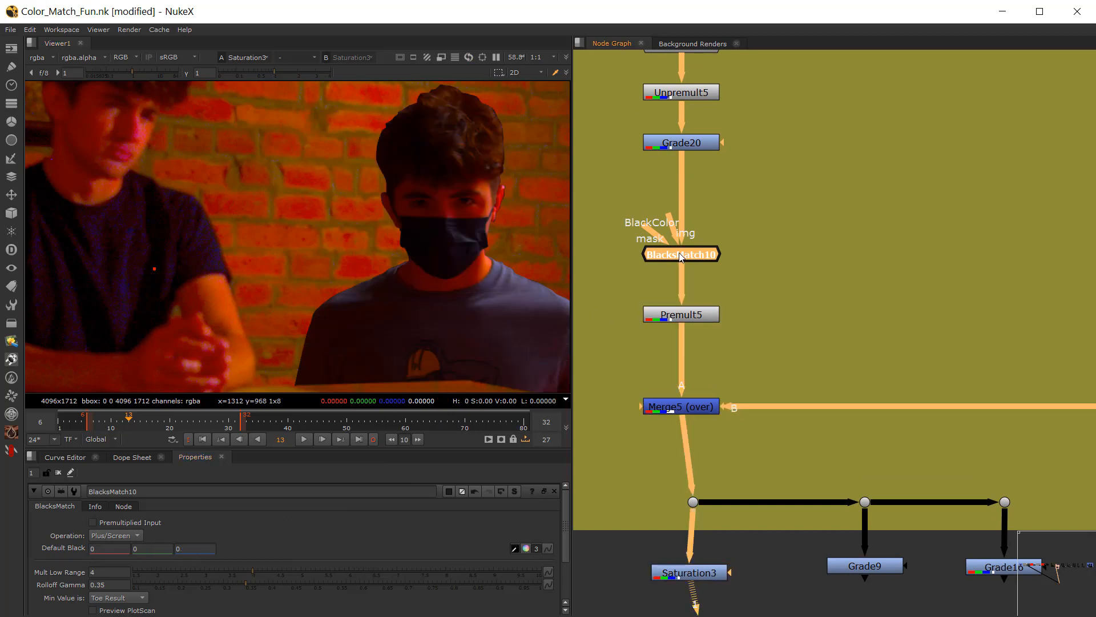
pyautogui.scroll(8, 417, 234)
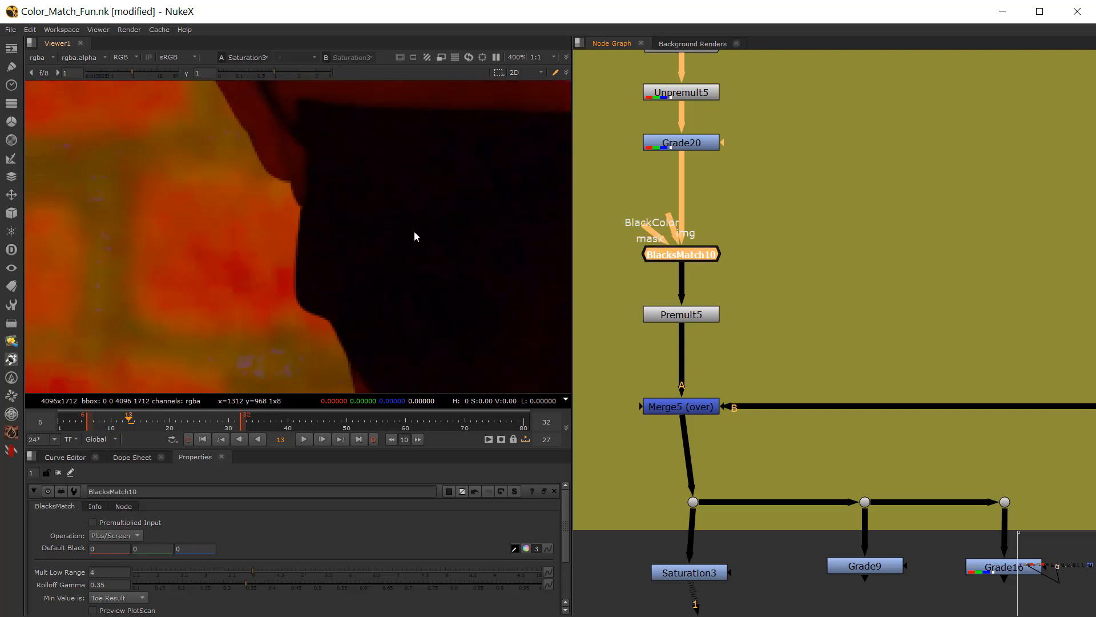
pyautogui.scroll(-10, 414, 234)
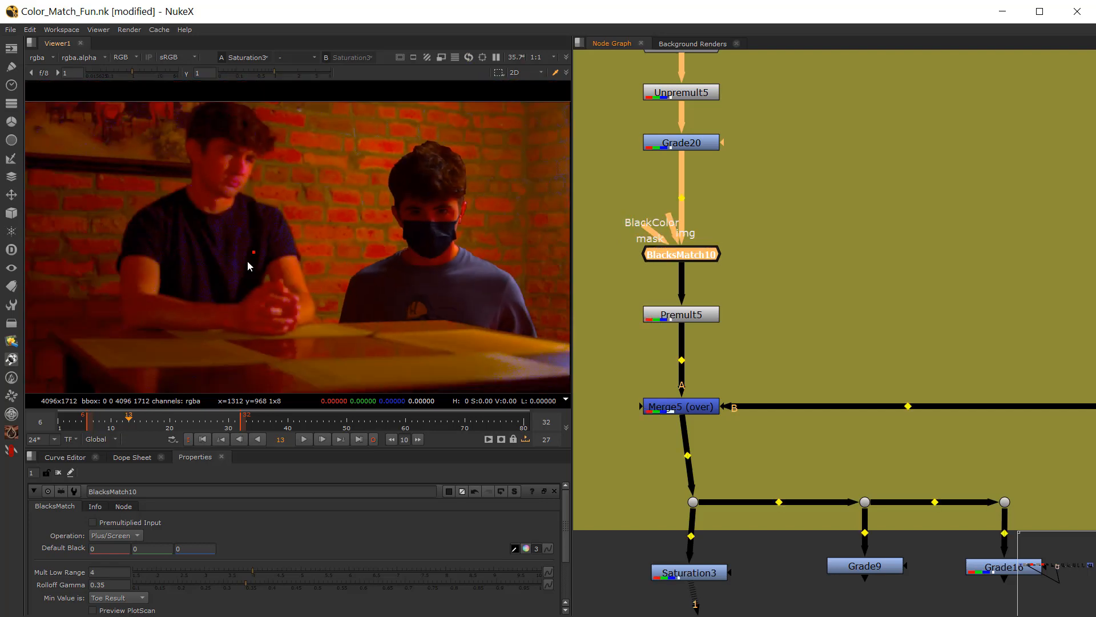
pyautogui.keyDown('ctrl'); pyautogui.click(246, 263); pyautogui.keyUp('ctrl')
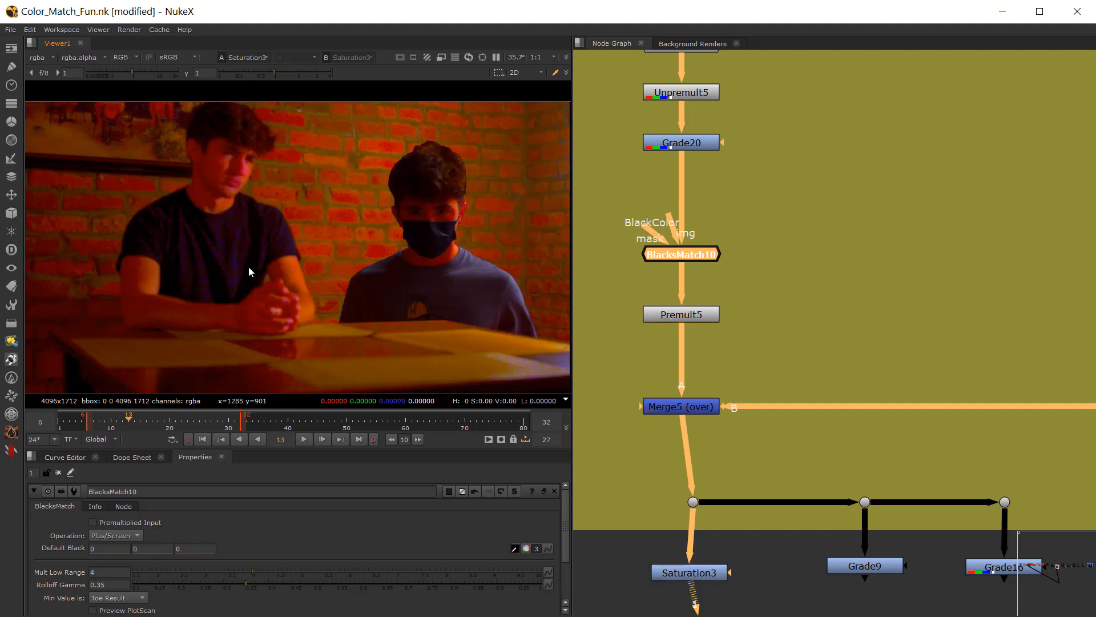
pyautogui.keyDown('ctrl'); pyautogui.keyDown('shift'); pyautogui.moveTo(249, 266); pyautogui.dragTo(253, 255); pyautogui.keyUp('shift'); pyautogui.keyUp('ctrl')
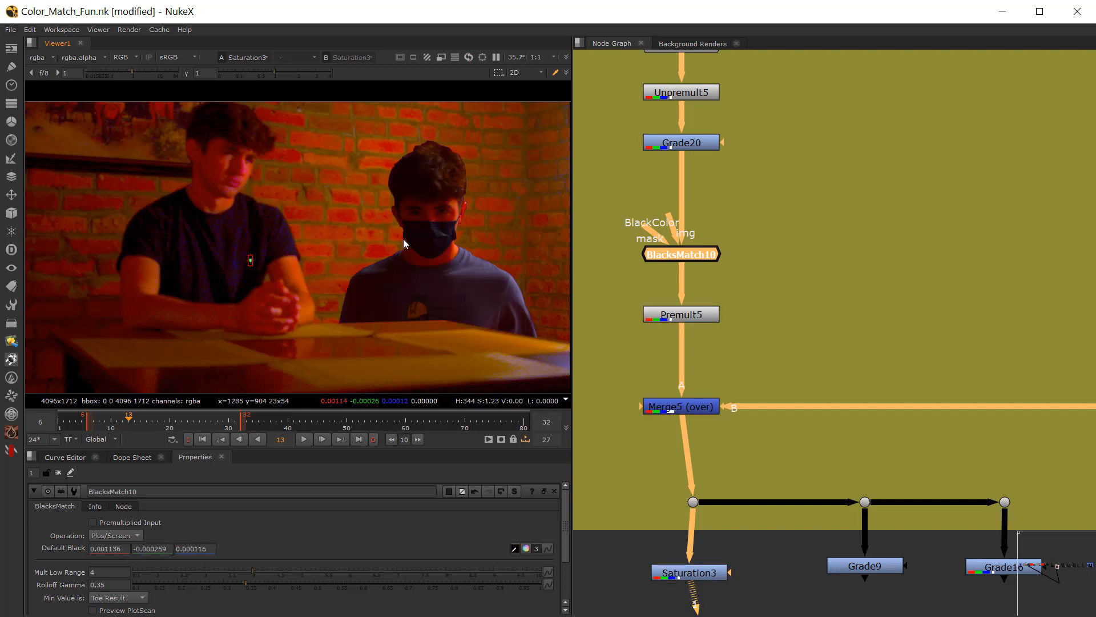
# Step: Toggle BlacksMatch10 off and on to compare the blacks in the figure's mask with and without it
pyautogui.scroll(2, 403, 239)
pyautogui.press('d')
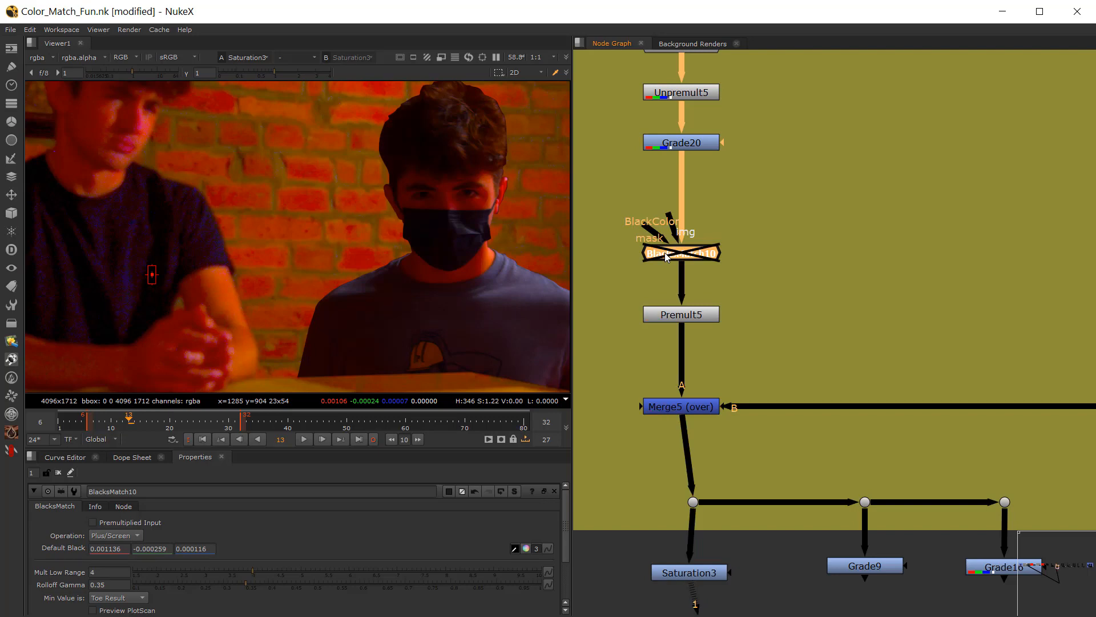
pyautogui.scroll(5, 425, 223)
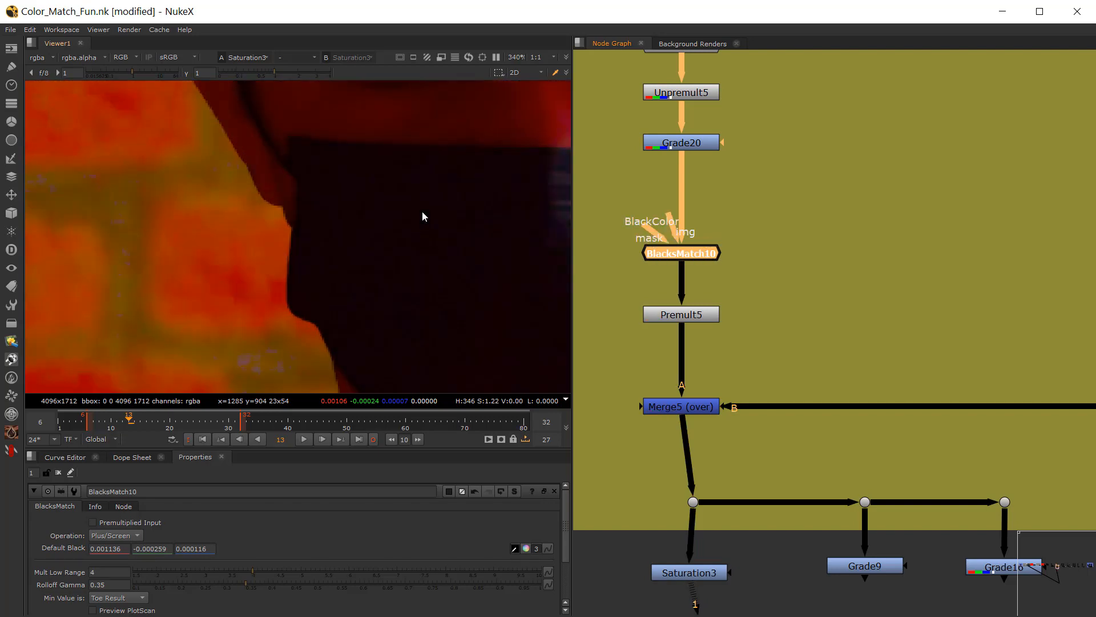
pyautogui.scroll(-6, 423, 211)
pyautogui.scroll(2, 372, 250)
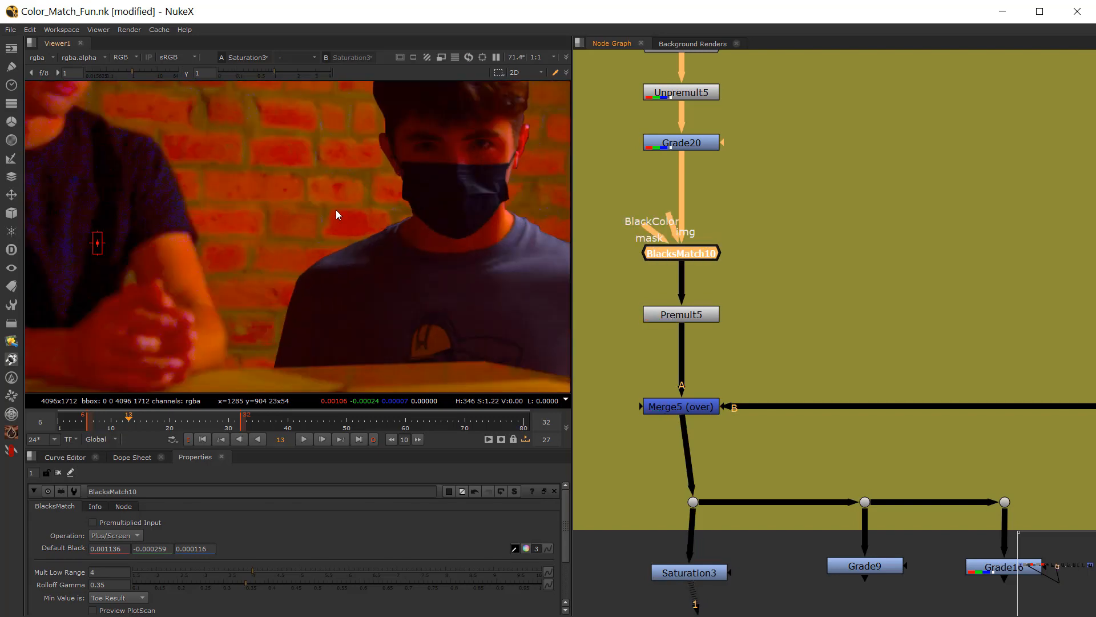
pyautogui.press('d')
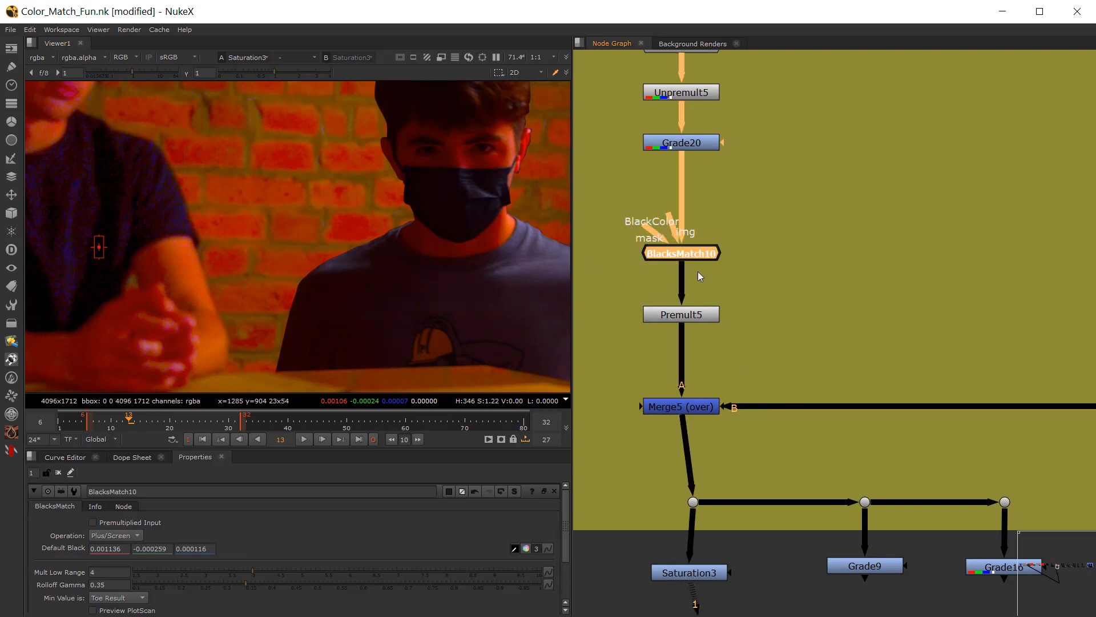
# Step: Open the color picker for BlacksMatch10's default black and raise the viewer gamma to 2.25 to compare the figure's blacks with the plate
pyautogui.click(526, 548)
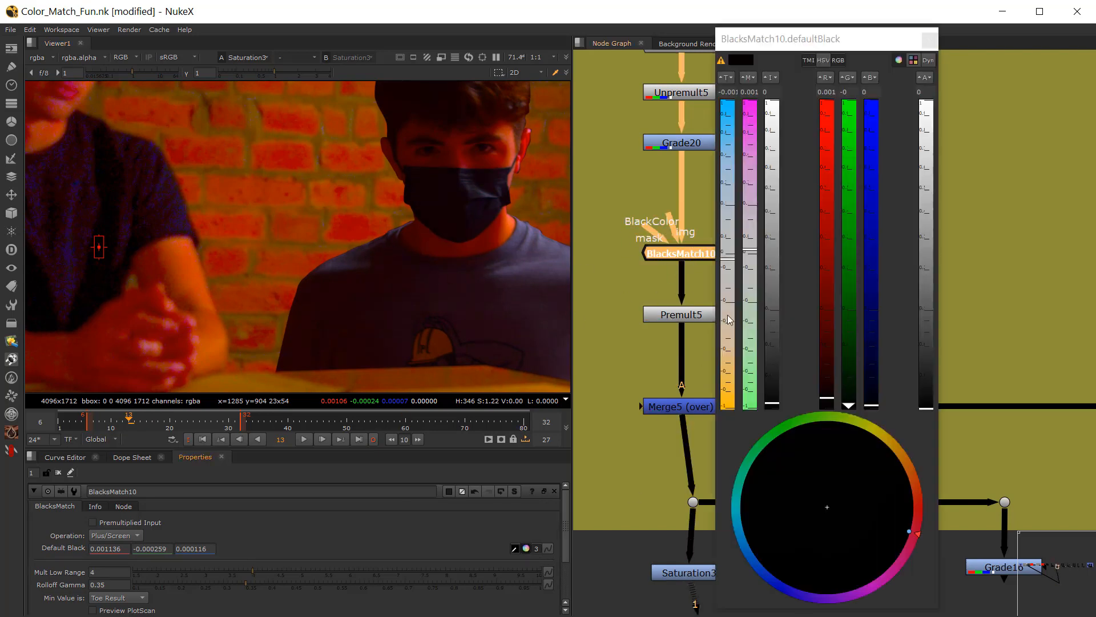
pyautogui.moveTo(779, 35); pyautogui.dragTo(786, 15)
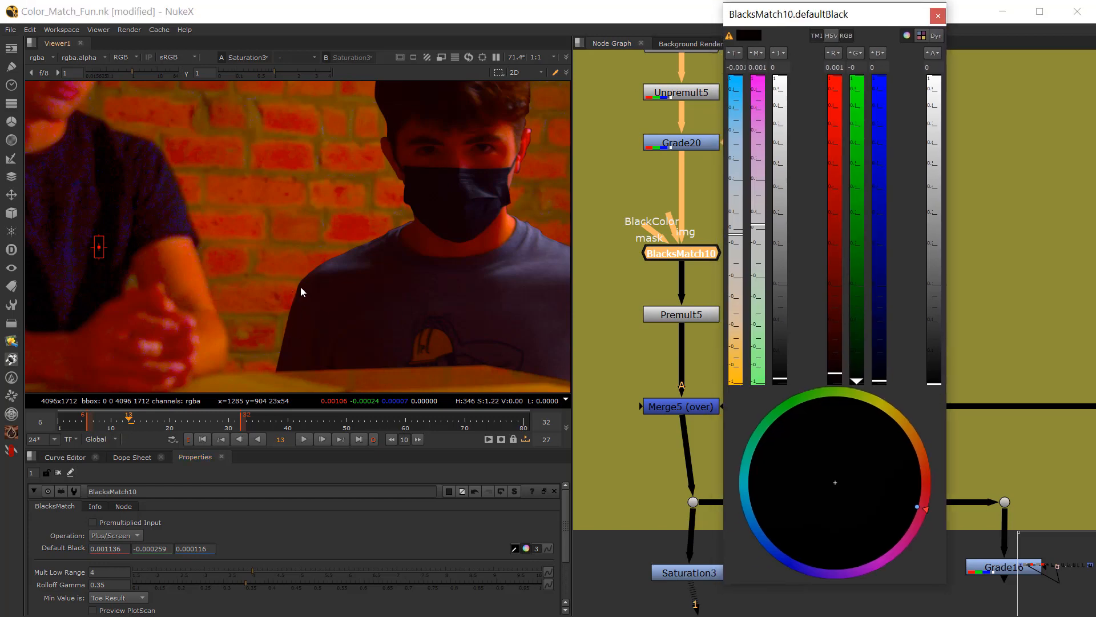
pyautogui.moveTo(273, 75); pyautogui.dragTo(304, 72)
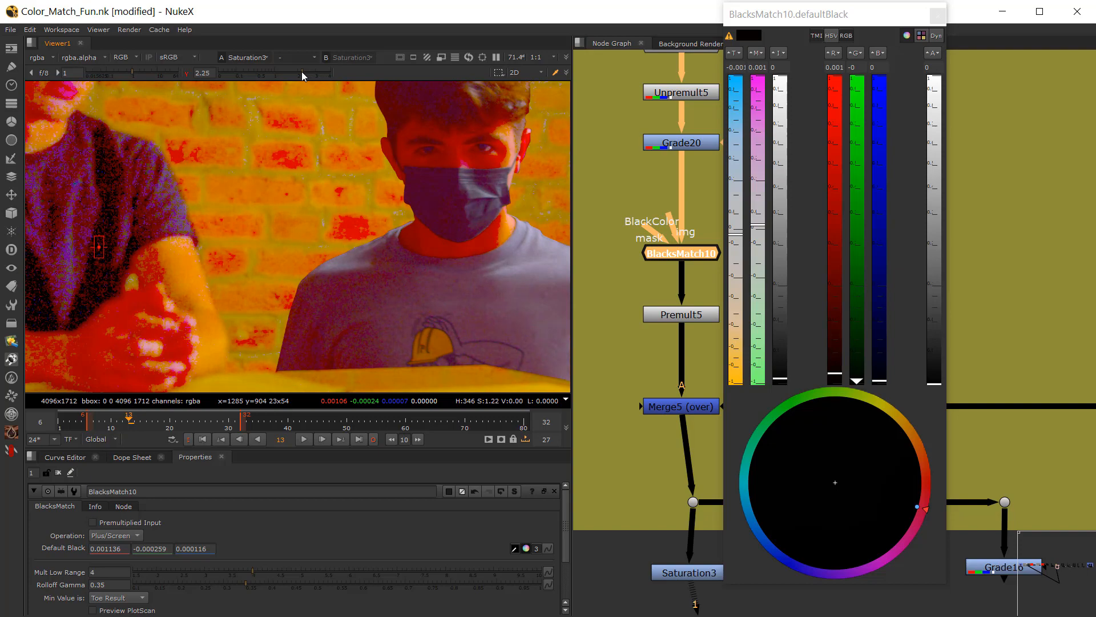
pyautogui.scroll(-2, 292, 267)
pyautogui.moveTo(292, 268); pyautogui.dragTo(172, 200, button='middle')
pyautogui.scroll(-2, 317, 287)
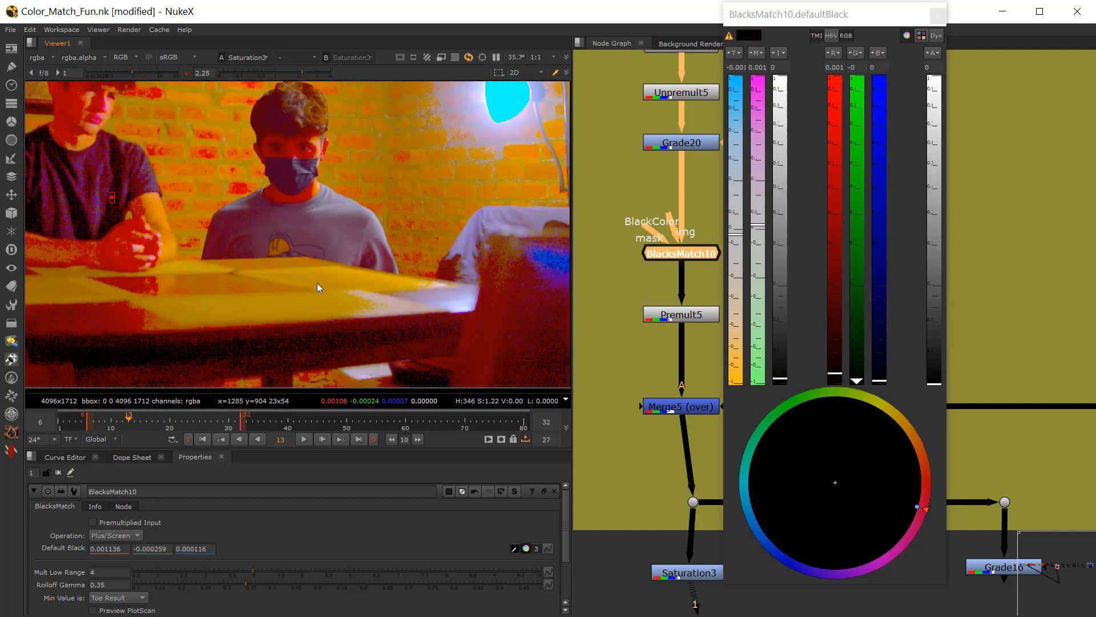
pyautogui.moveTo(317, 287); pyautogui.dragTo(348, 273, button='middle')
pyautogui.scroll(4, 348, 273)
pyautogui.scroll(2, 278, 328)
pyautogui.scroll(-8, 277, 331)
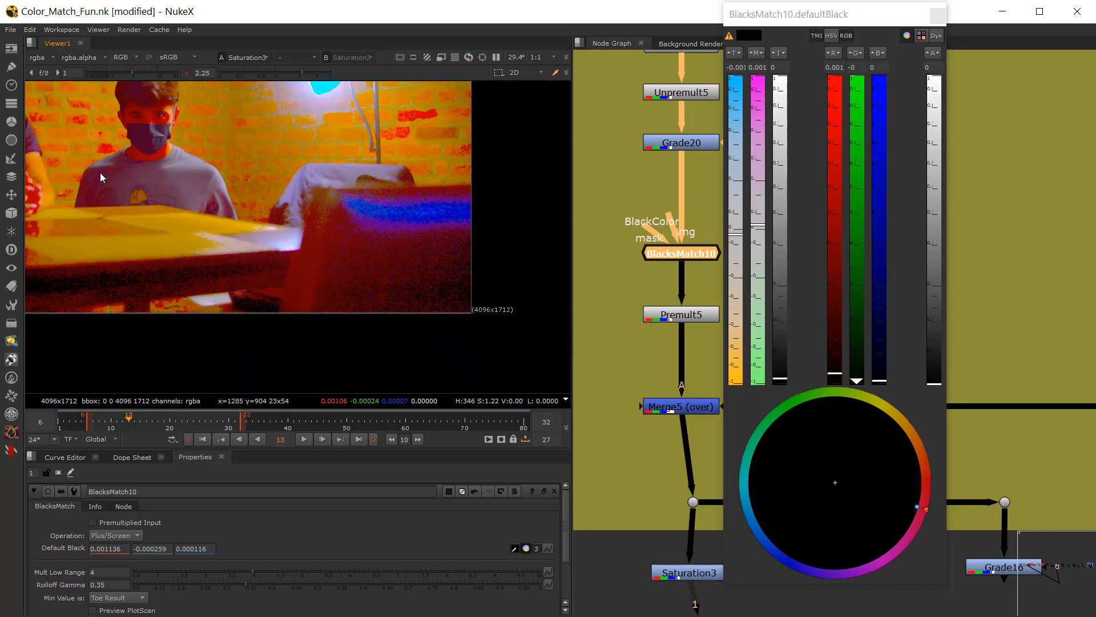
pyautogui.moveTo(101, 173); pyautogui.dragTo(231, 274, button='middle')
pyautogui.scroll(8, 257, 185)
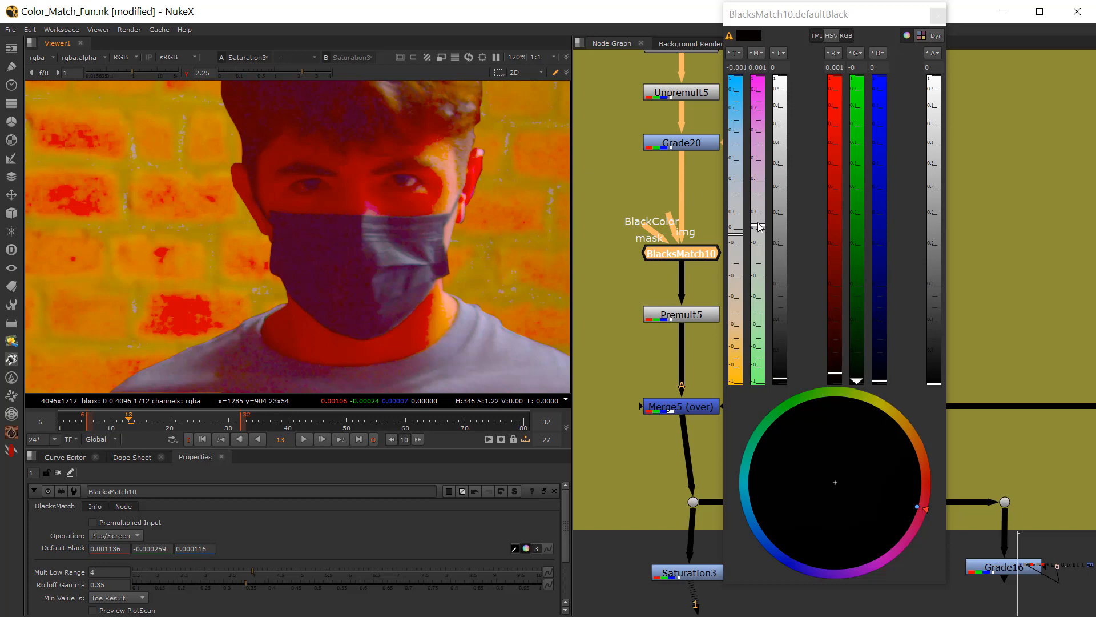
# Step: Shift BlacksMatch10's default black towards green to 0.000908, 0.000198, -0.000113, and reset the viewer gamma to 1
pyautogui.moveTo(762, 239); pyautogui.dragTo(761, 231)
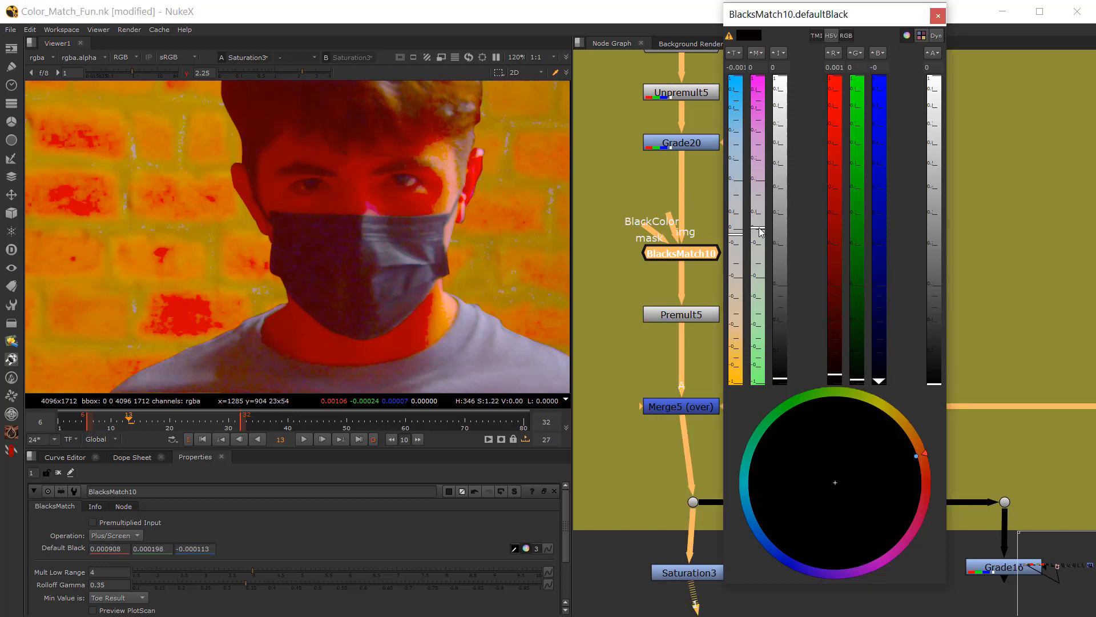
pyautogui.click(187, 73)
pyautogui.scroll(-6, 286, 152)
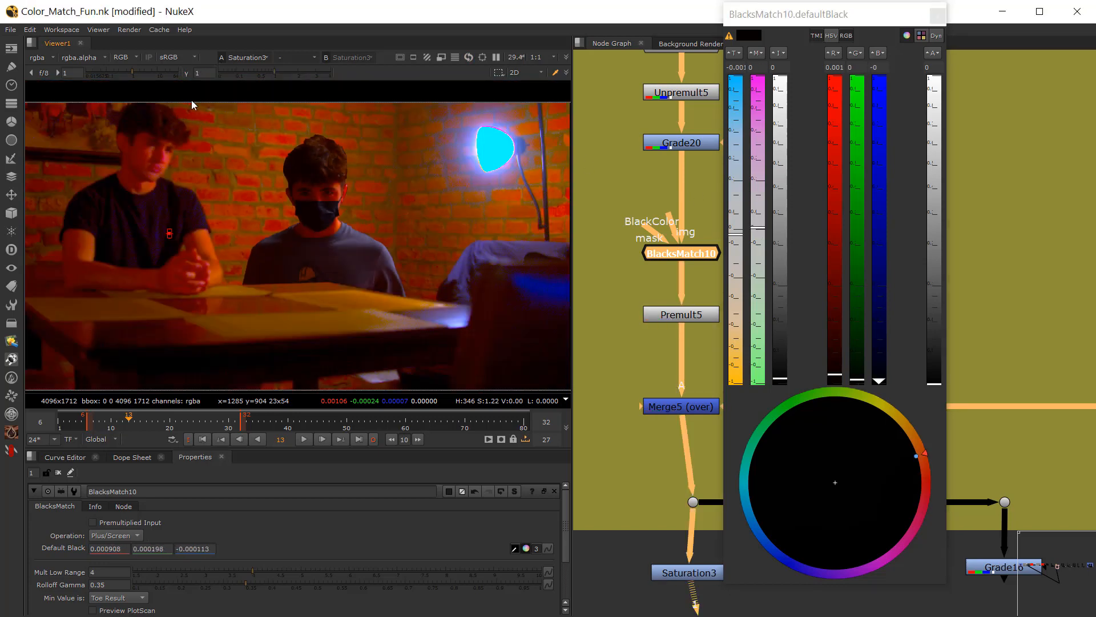
pyautogui.scroll(2, 225, 196)
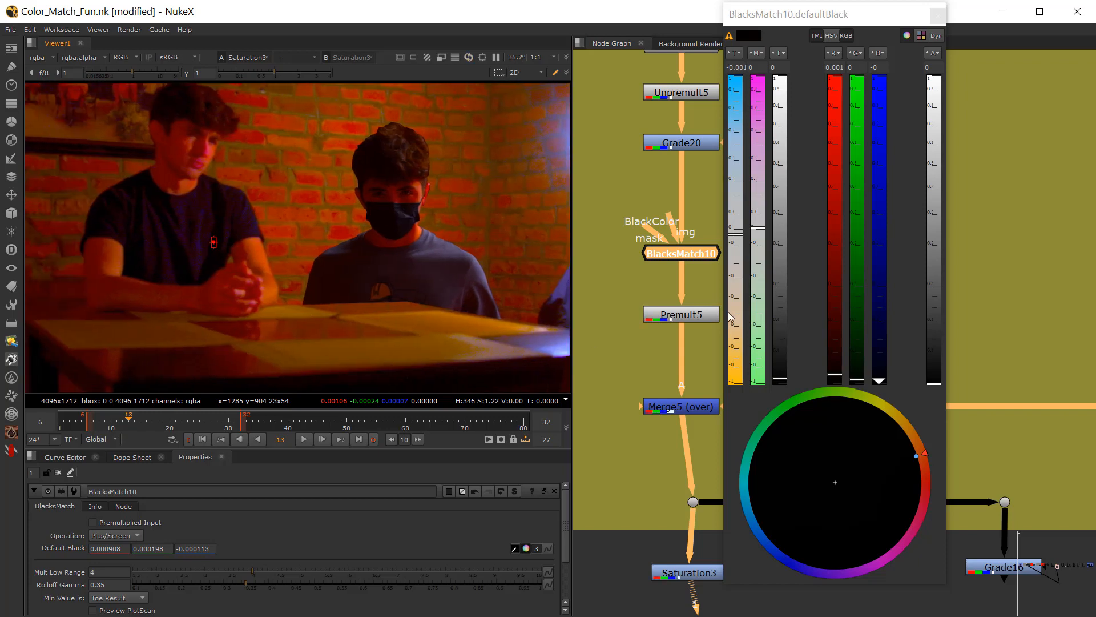
pyautogui.click(938, 15)
# Step: View the Merge5 composite and compare the figure's black-matched look with the plate in normal color
pyautogui.click(681, 406)
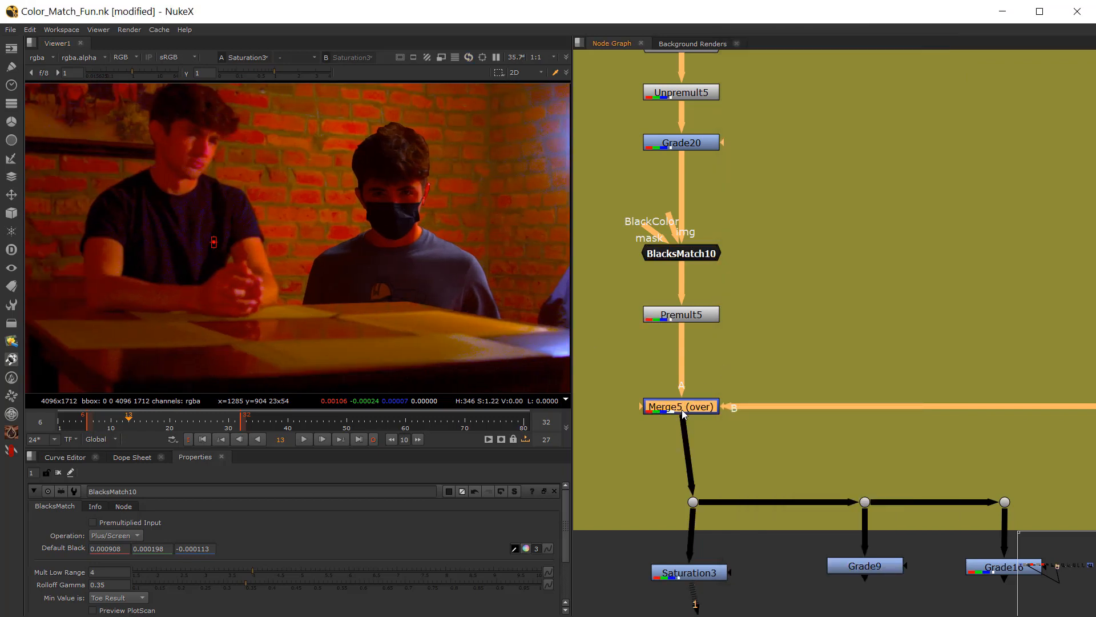
pyautogui.press('1')
pyautogui.click(692, 464)
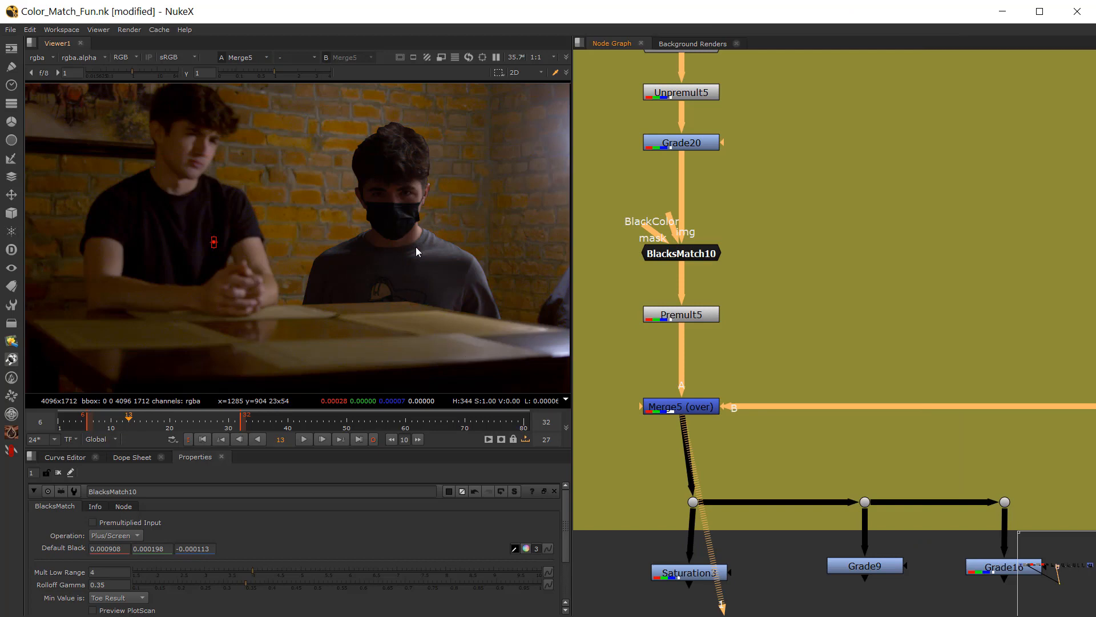
pyautogui.scroll(-2, 445, 285)
pyautogui.moveTo(404, 246); pyautogui.dragTo(366, 251, button='middle')
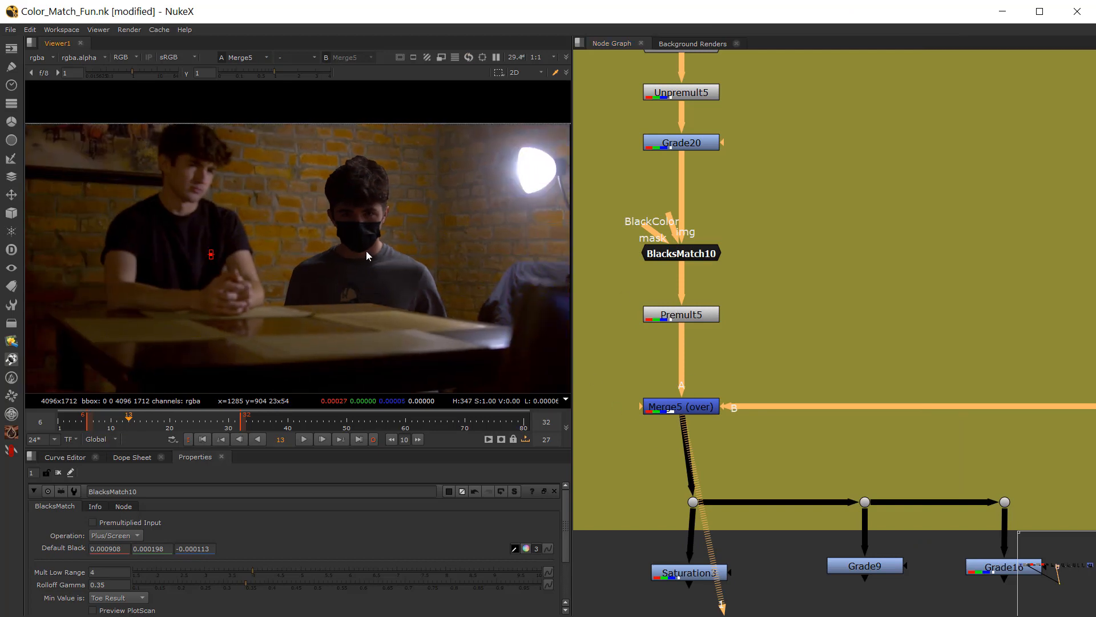
pyautogui.scroll(2, 437, 256)
# Step: Brighten the figure by setting Grade20's multiply to 1.08 and gamma to 0.87
pyautogui.doubleClick(683, 144)
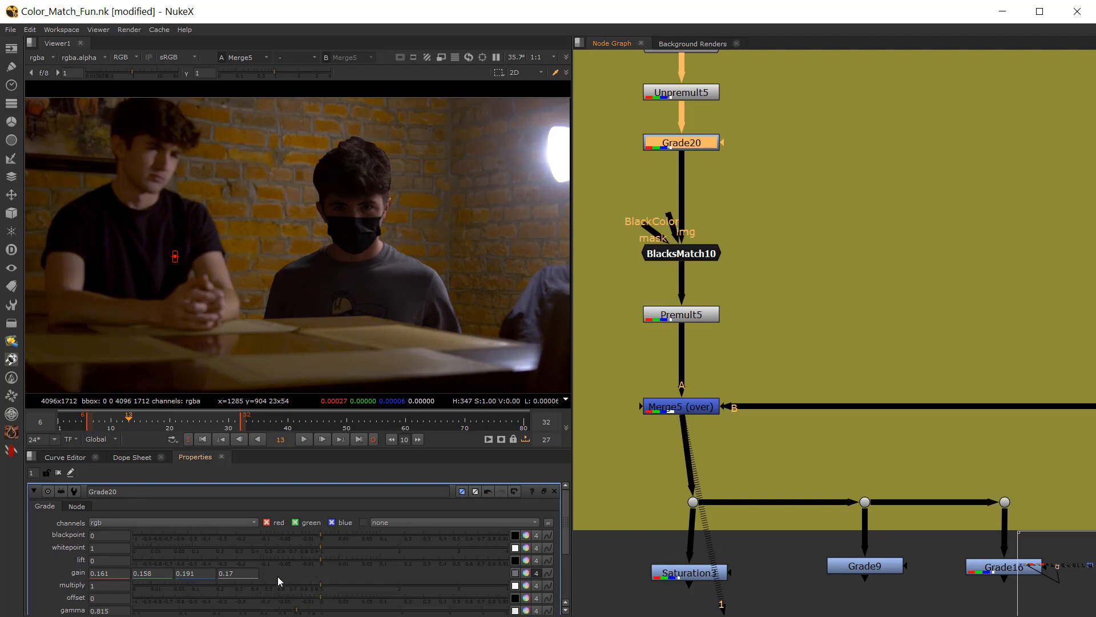
pyautogui.moveTo(321, 586)
pyautogui.mouseDown()
pyautogui.moveTo(341, 585)
pyautogui.moveTo(327, 585)
pyautogui.mouseUp()
pyautogui.scroll(-3, 293, 584)
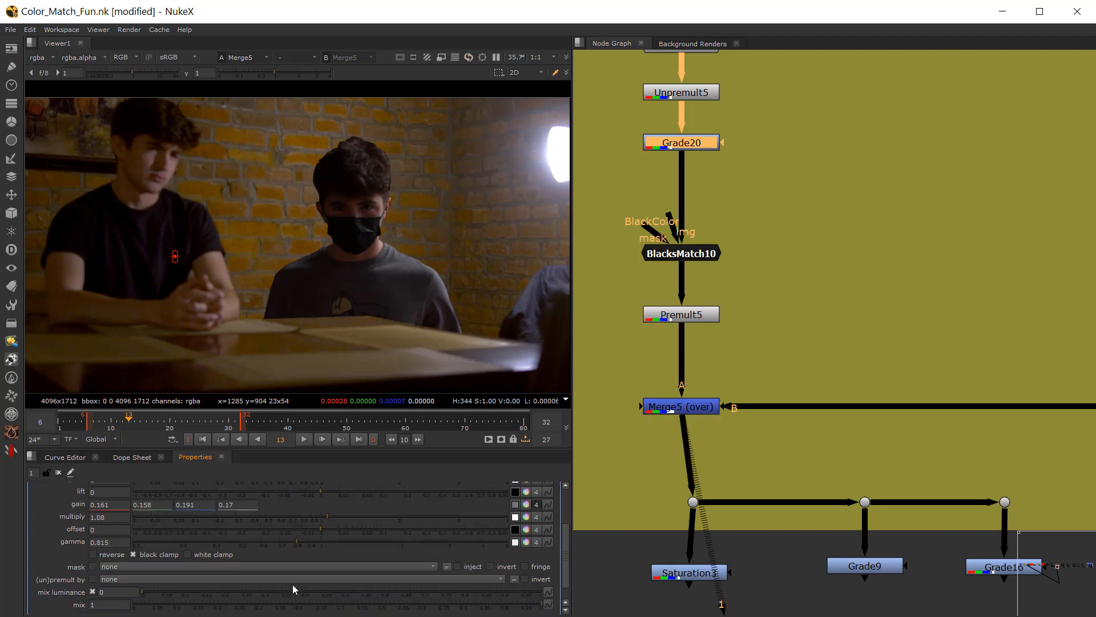
pyautogui.moveTo(296, 544); pyautogui.dragTo(304, 541)
# Step: Examine the figure's brightness and tint against the plate, both close up and in the wider frame
pyautogui.scroll(-2, 361, 252)
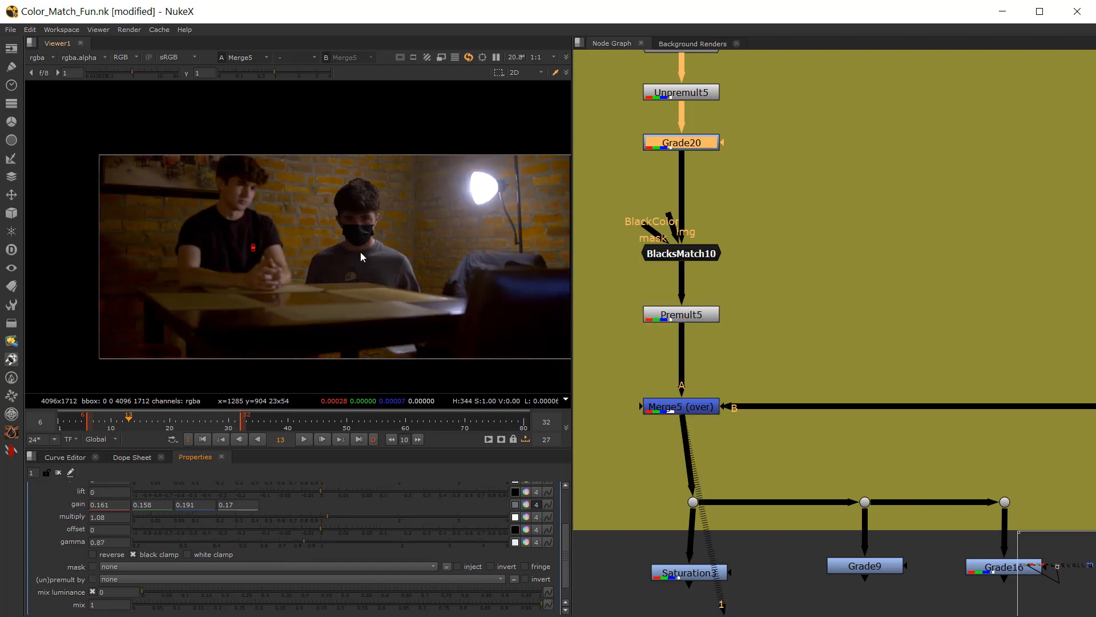
pyautogui.scroll(4, 377, 243)
pyautogui.scroll(-2, 402, 208)
pyautogui.moveTo(402, 208); pyautogui.dragTo(312, 228, button='middle')
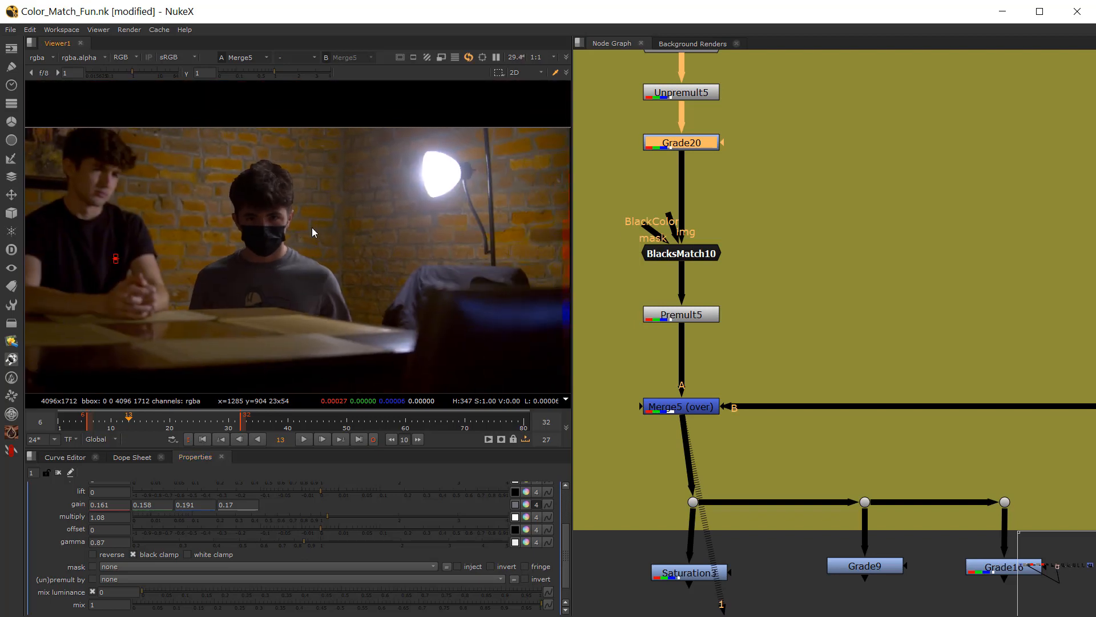
pyautogui.scroll(2, 275, 222)
pyautogui.scroll(2, 276, 226)
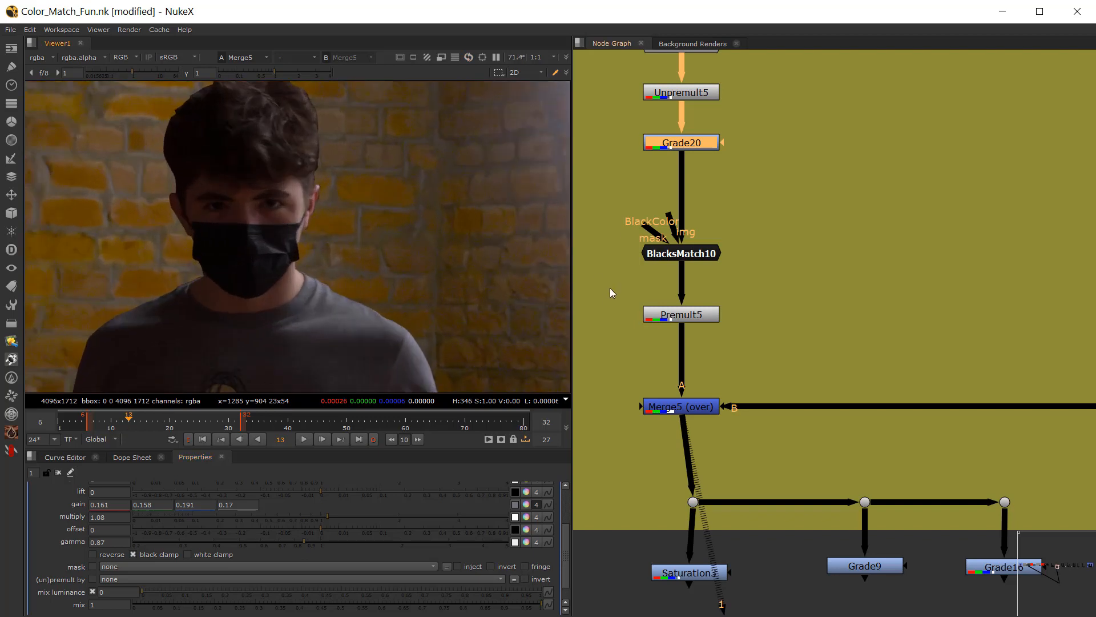
pyautogui.click(629, 250)
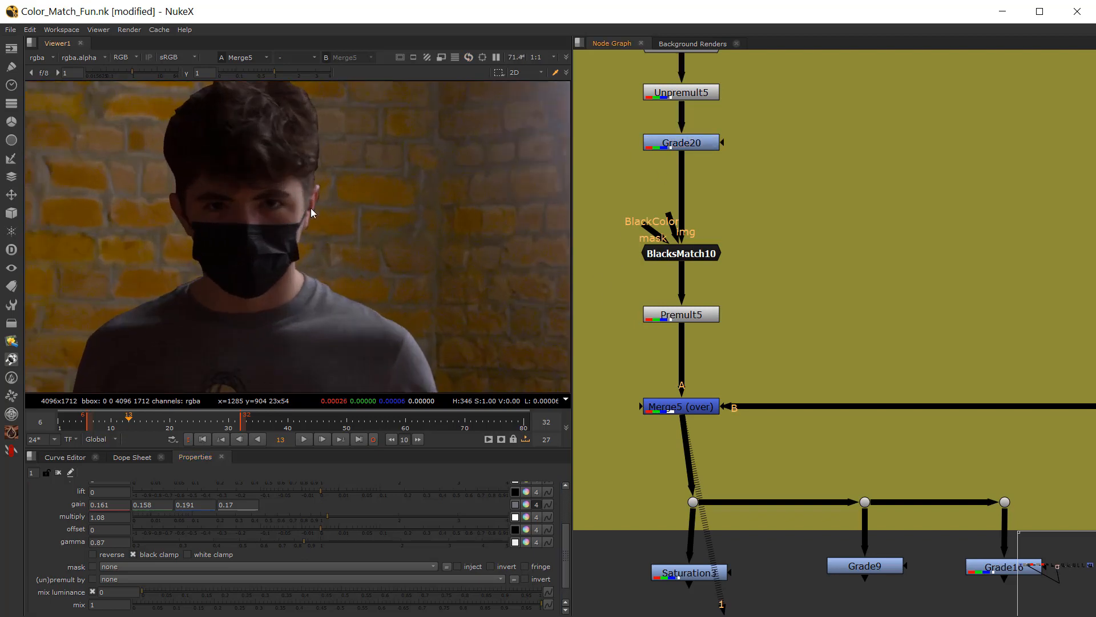
pyautogui.scroll(-4, 302, 244)
# Step: Cool Grade20's gain to 0.146 red, 0.158 green and 0.206 blue with the color picker's temperature control
pyautogui.doubleClick(663, 144)
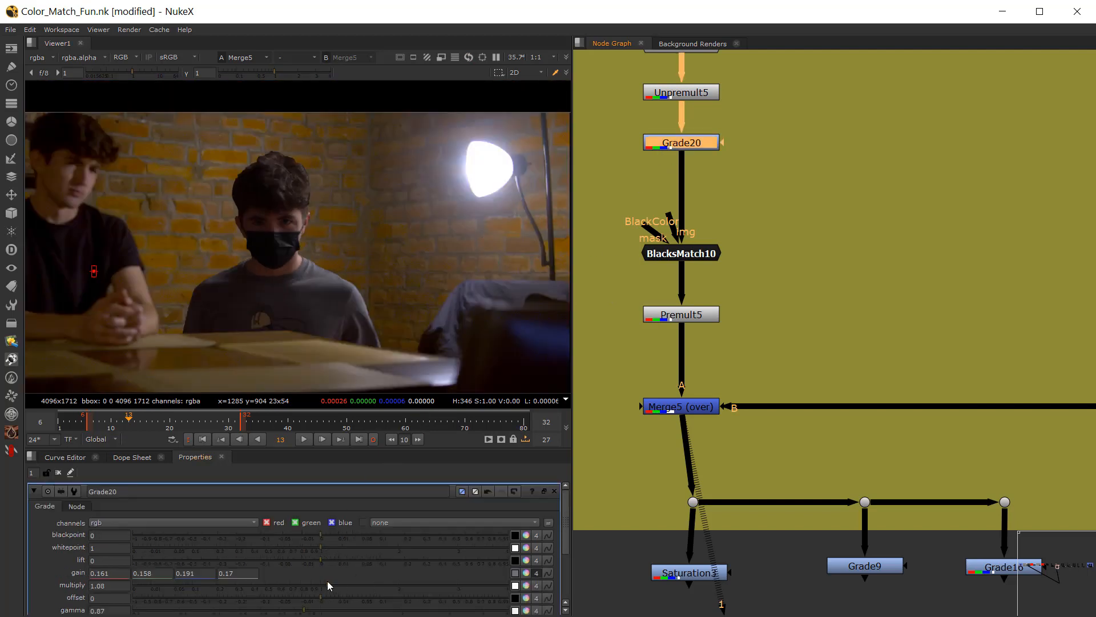
pyautogui.click(526, 573)
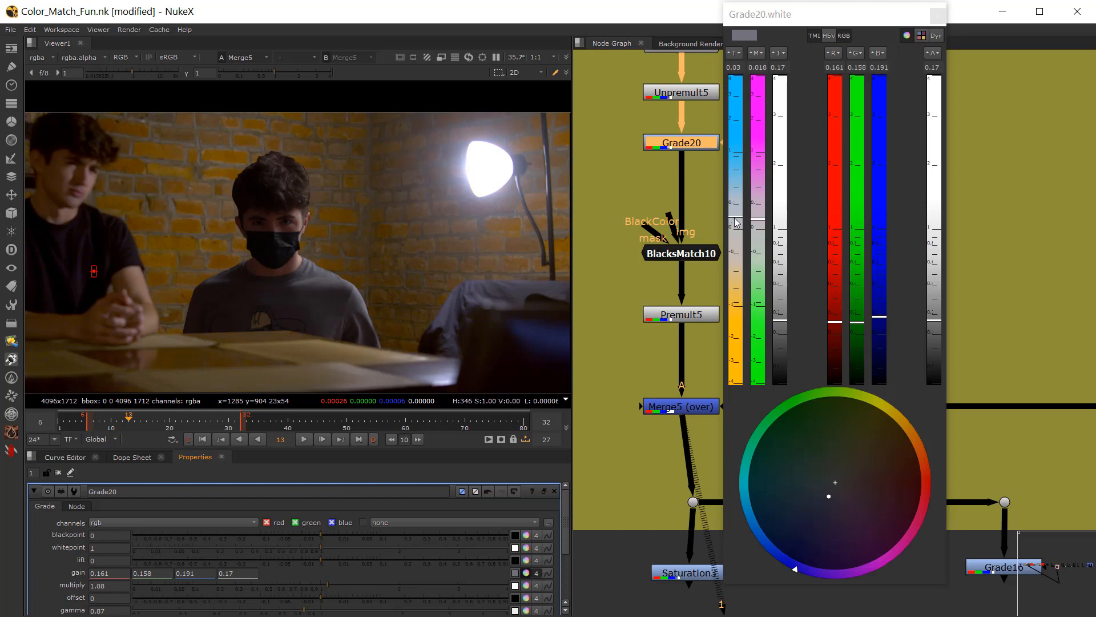
pyautogui.moveTo(737, 219); pyautogui.dragTo(738, 214)
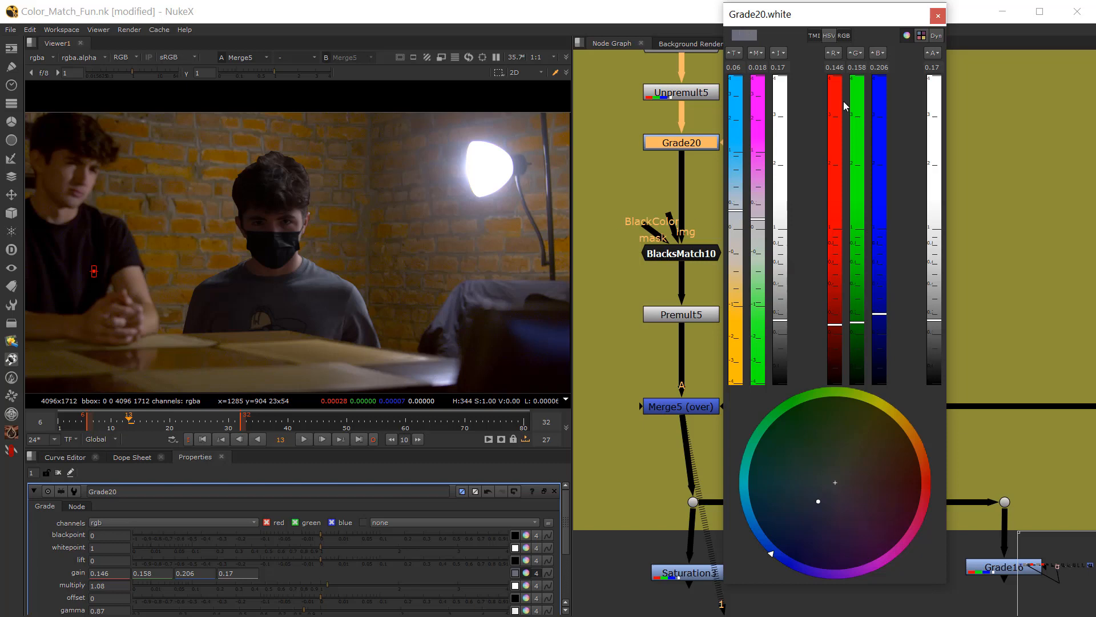
pyautogui.click(938, 15)
pyautogui.click(791, 195)
# Step: Toggle all nodes from Unpremult5 to Premult5 off and on to compare the full frame before and after the color match
pyautogui.scroll(-3, 313, 235)
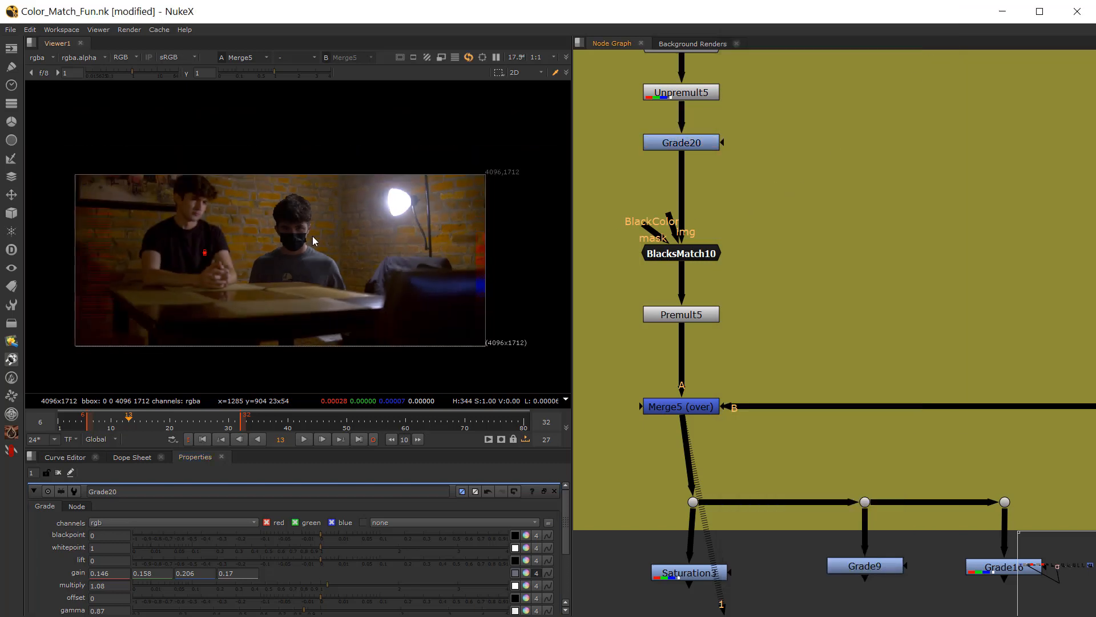
pyautogui.moveTo(653, 229); pyautogui.dragTo(697, 241, button='middle')
pyautogui.moveTo(652, 118); pyautogui.dragTo(651, 153, button='middle')
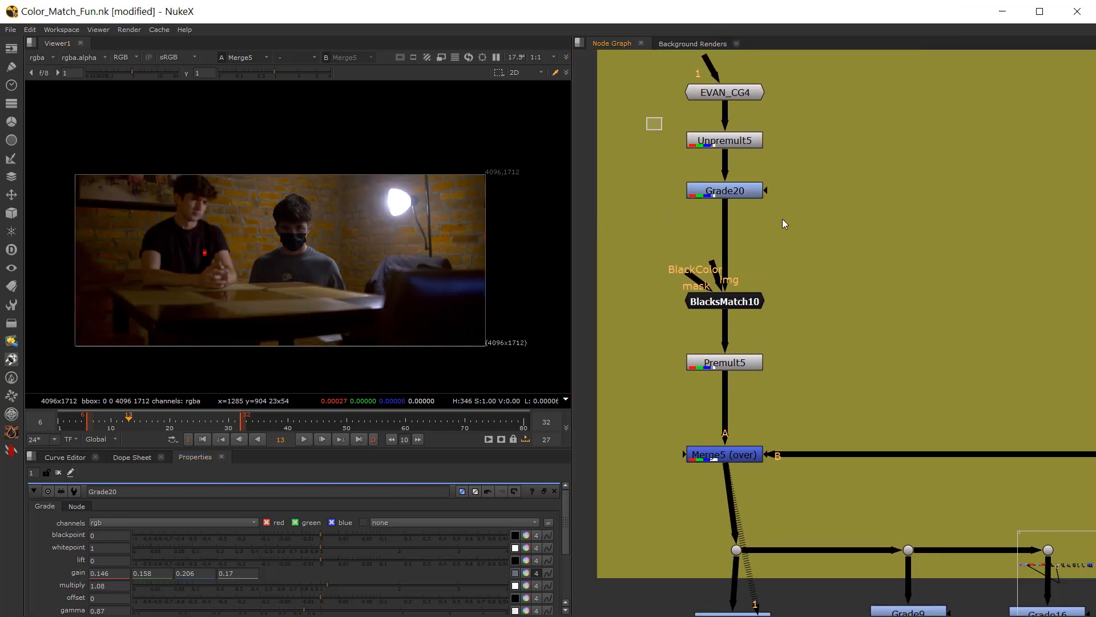
pyautogui.moveTo(782, 218); pyautogui.dragTo(828, 373)
pyautogui.press('d')
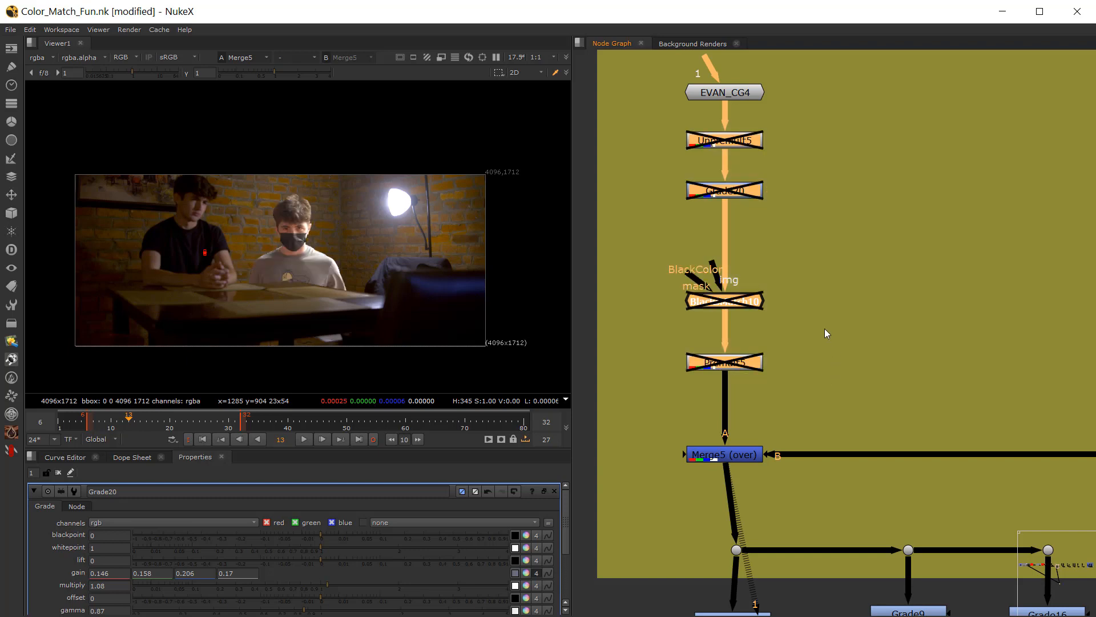
pyautogui.press('d')
pyautogui.press('d')
pyautogui.press('d')
pyautogui.press('d')
pyautogui.press('d')
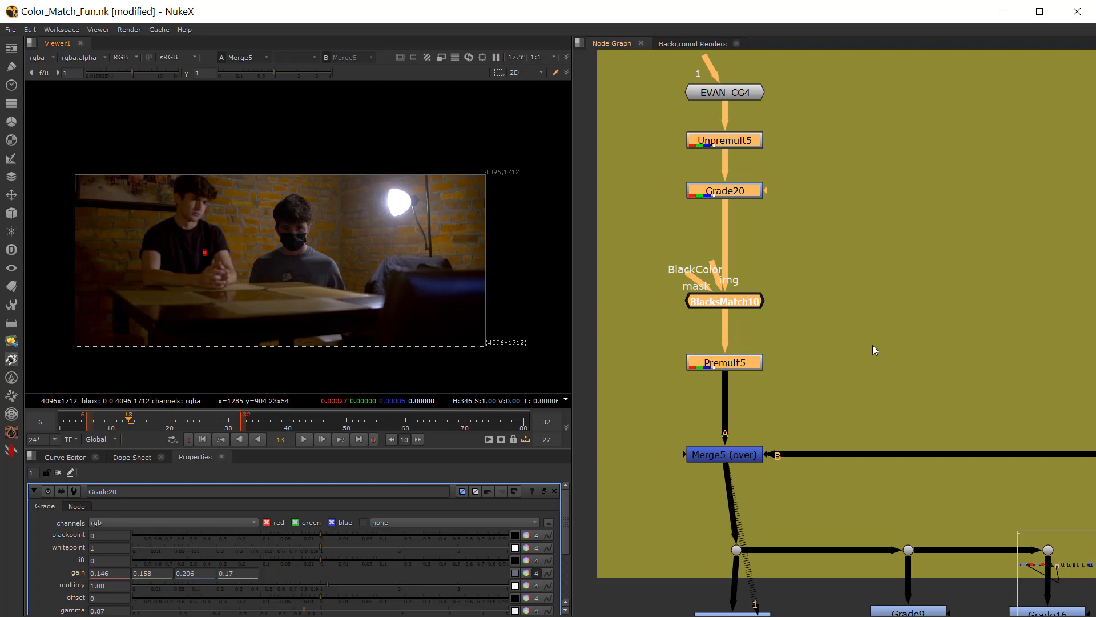
# Step: Detach the Saturation3, Grade9 and Grade16 check nodes from the Loft exercise's Merge5 and move them below the Plane Match Exercise
pyautogui.scroll(-3, 818, 381)
pyautogui.moveTo(817, 382); pyautogui.dragTo(675, 389, button='middle')
pyautogui.moveTo(845, 402); pyautogui.dragTo(939, 383, button='middle')
pyautogui.moveTo(687, 380); pyautogui.dragTo(974, 532)
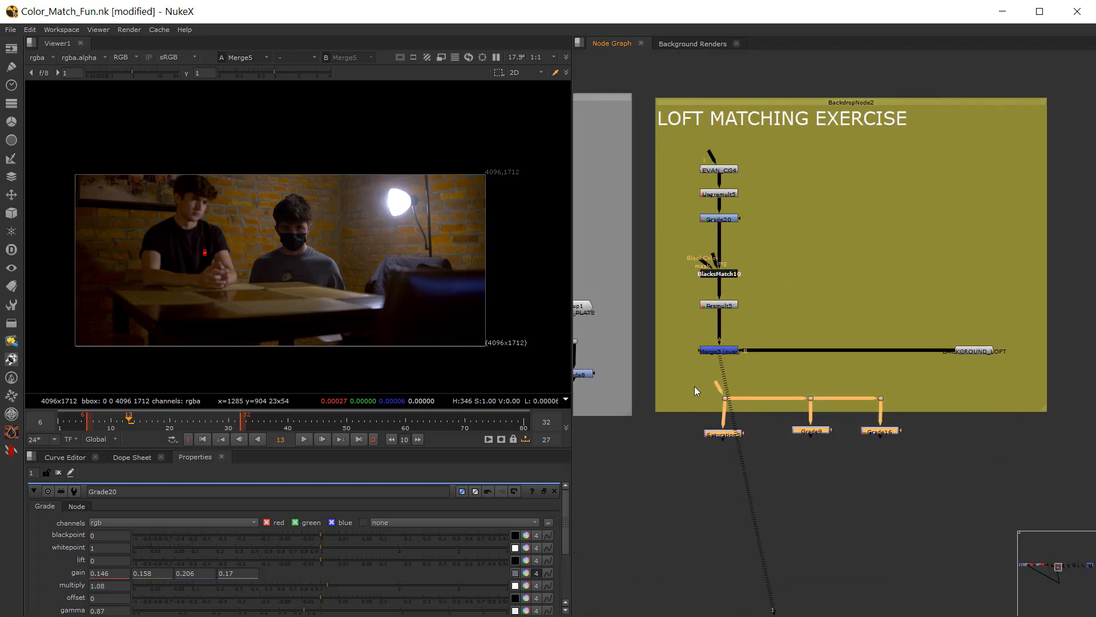
pyautogui.moveTo(694, 386); pyautogui.dragTo(972, 466)
pyautogui.moveTo(859, 414); pyautogui.dragTo(734, 421, button='middle')
pyautogui.moveTo(687, 407); pyautogui.dragTo(1018, 468)
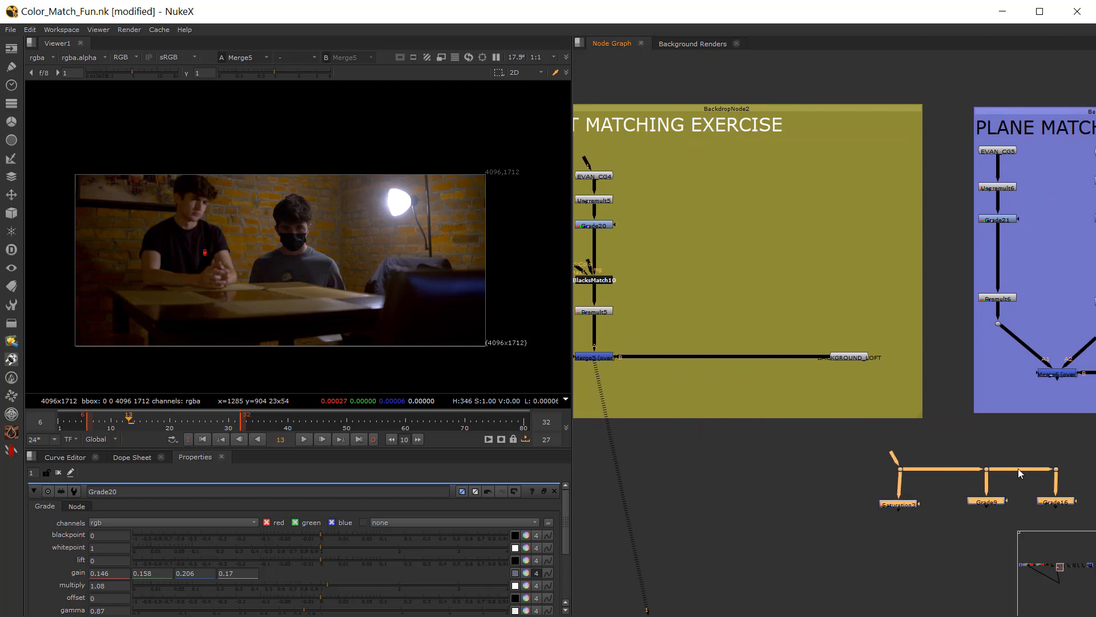
pyautogui.moveTo(1019, 468); pyautogui.dragTo(713, 457, button='middle')
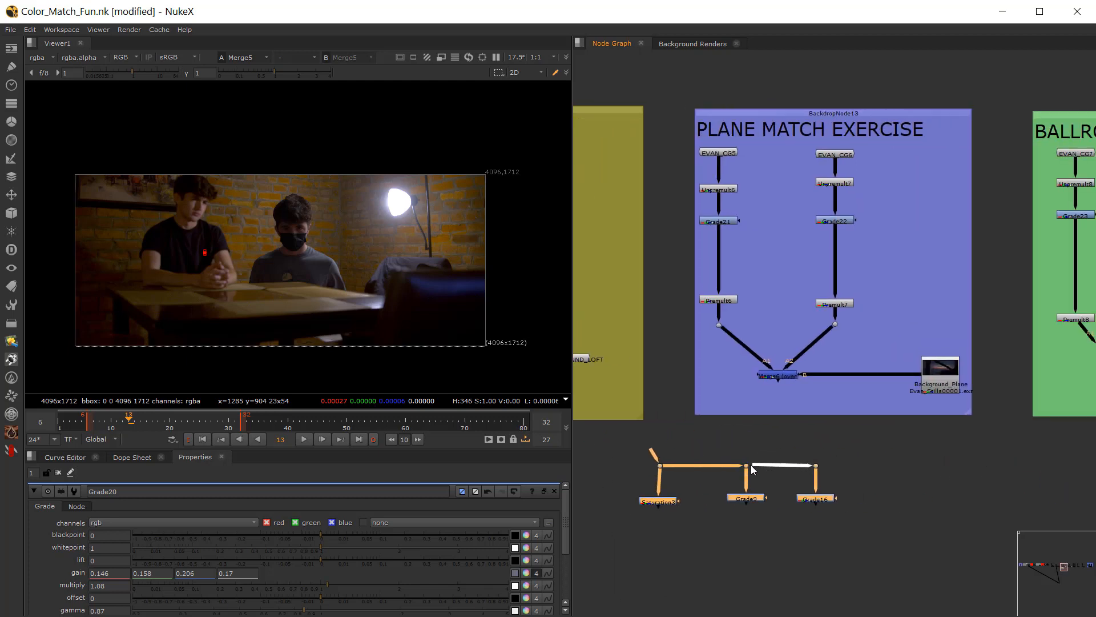
pyautogui.moveTo(751, 465)
pyautogui.mouseDown()
pyautogui.moveTo(827, 451)
pyautogui.moveTo(793, 472)
pyautogui.moveTo(748, 466)
pyautogui.mouseUp()
# Step: View the Plane exercise's Merge6 and connect the Saturation3, Grade9 and Grade16 check branch to its output
pyautogui.click(790, 383)
pyautogui.press('1')
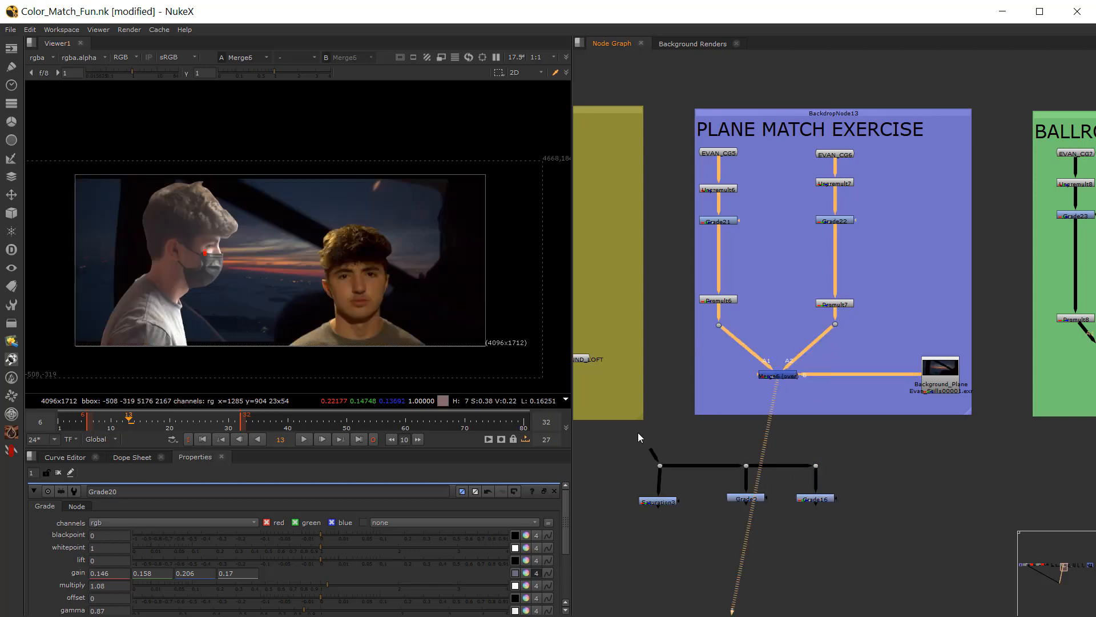
pyautogui.moveTo(602, 446); pyautogui.dragTo(846, 522)
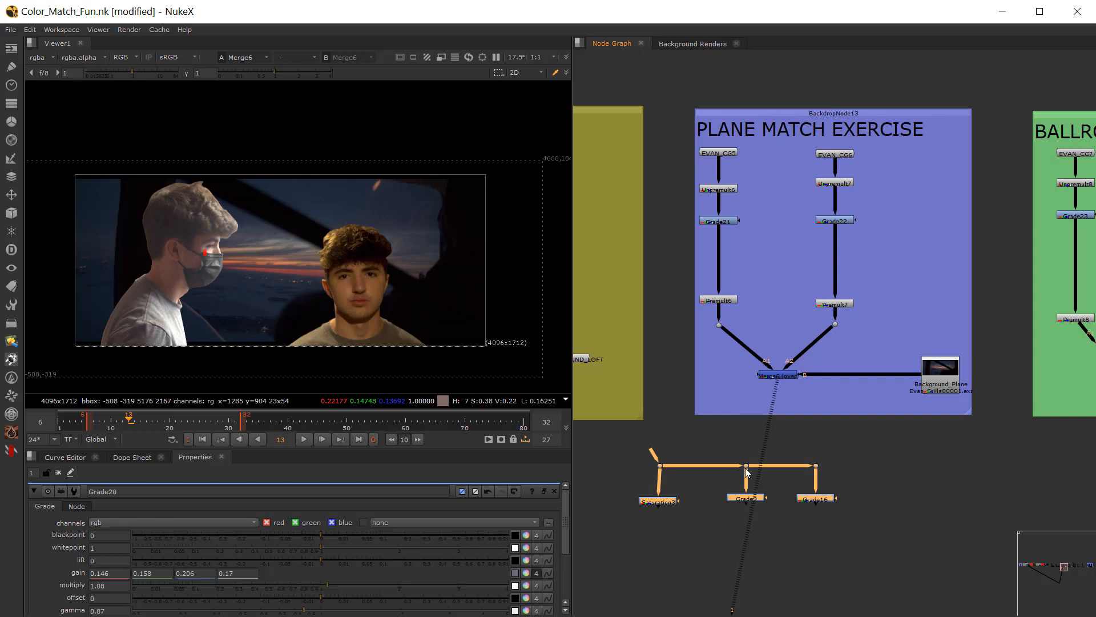
pyautogui.moveTo(745, 467); pyautogui.dragTo(885, 448)
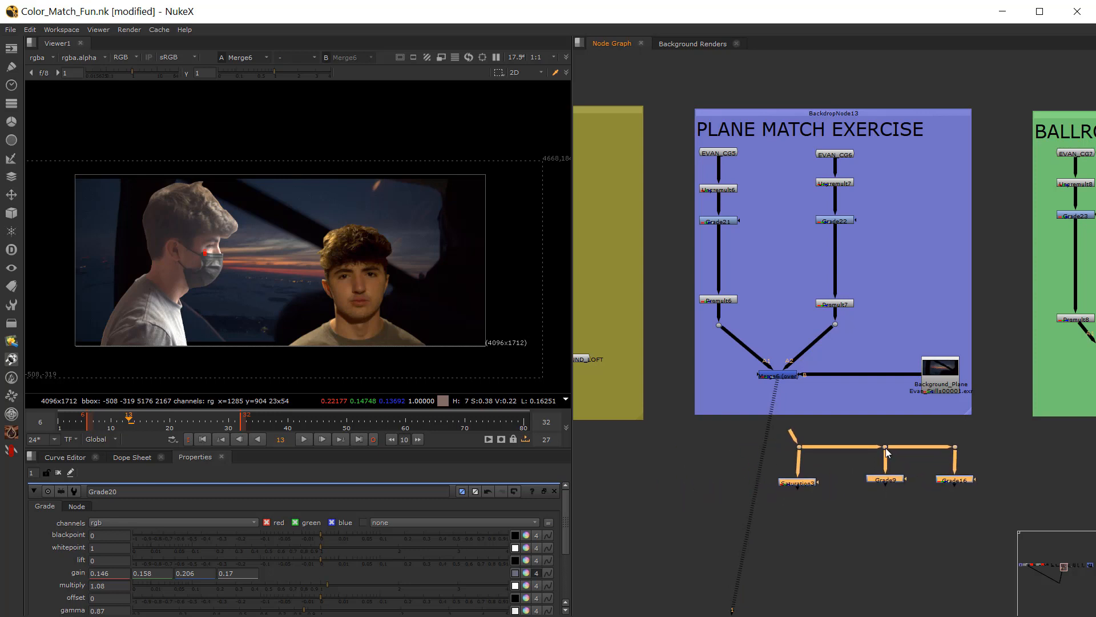
pyautogui.scroll(3, 839, 427)
pyautogui.moveTo(783, 454); pyautogui.dragTo(774, 454)
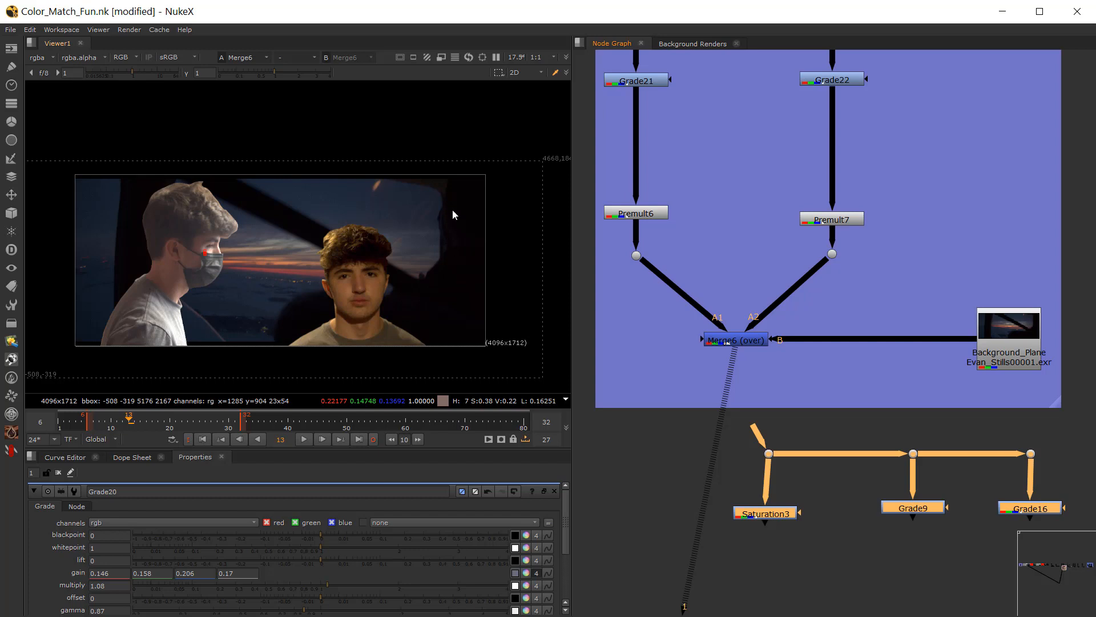
pyautogui.moveTo(748, 436); pyautogui.dragTo(735, 341)
pyautogui.scroll(-3, 687, 227)
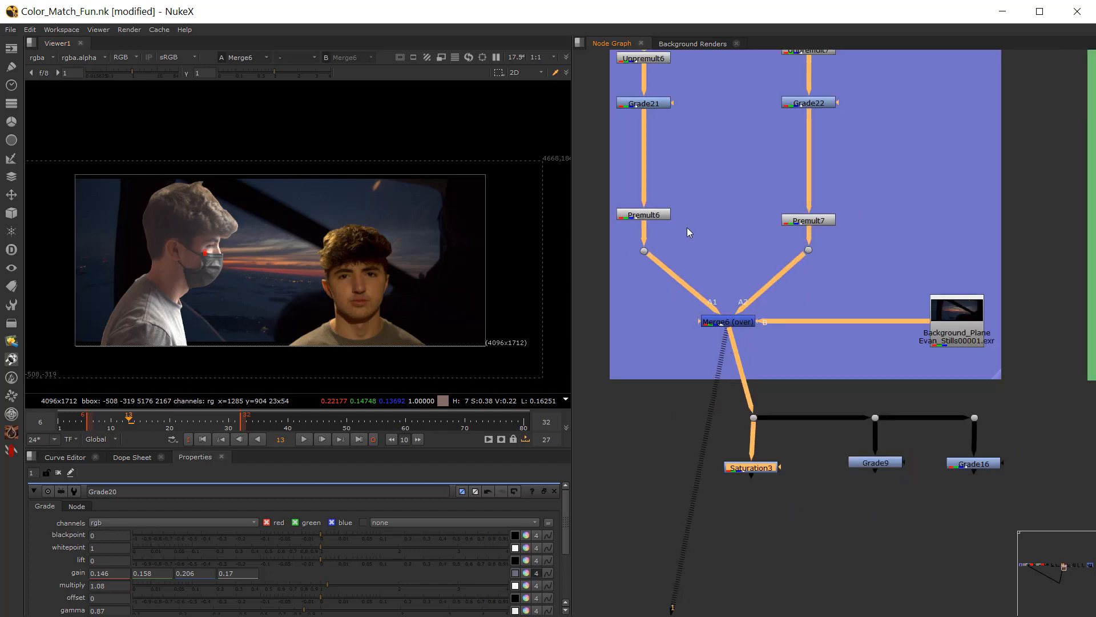
# Step: Darken the masked figure in the luminance view by setting Grade21's gain to 0.036, and return to the color view
pyautogui.scroll(5, 699, 197)
pyautogui.click(685, 155)
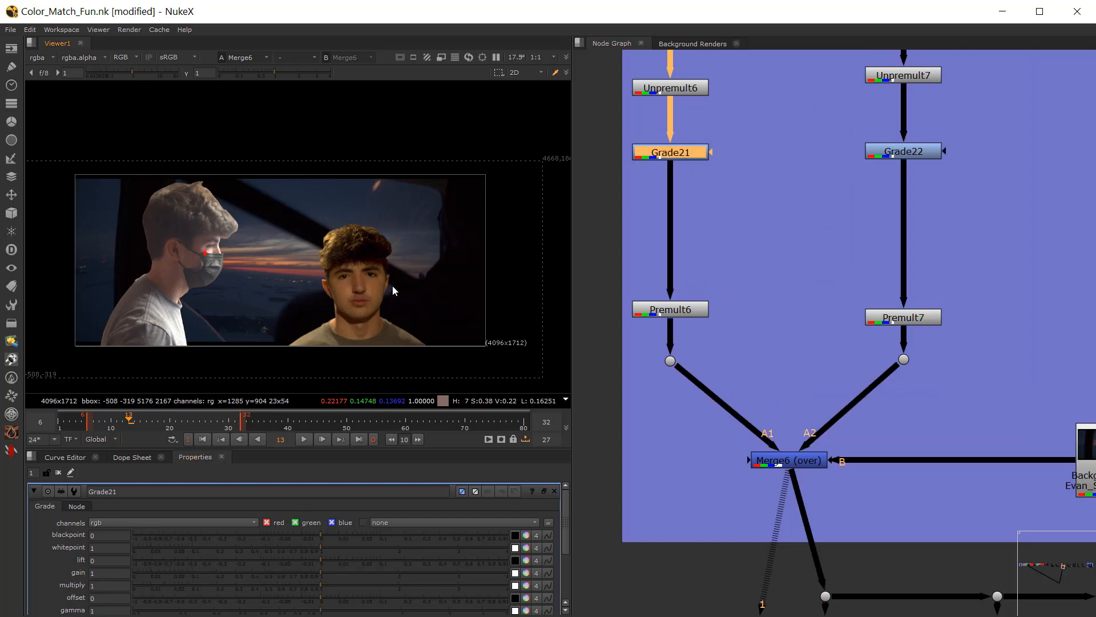
pyautogui.press('y')
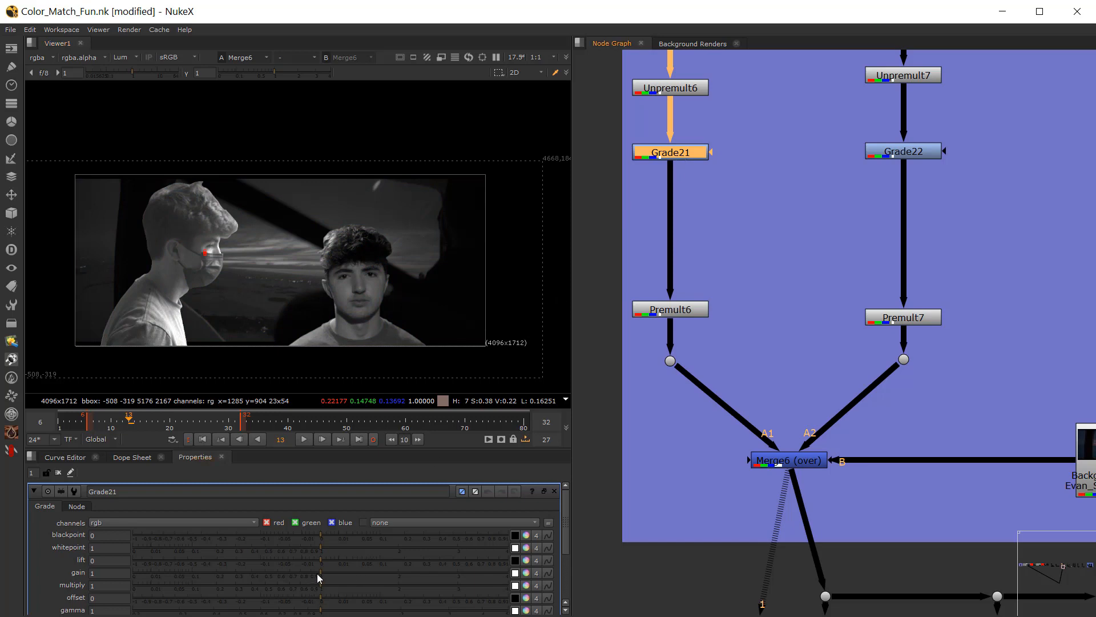
pyautogui.moveTo(314, 574); pyautogui.dragTo(163, 591)
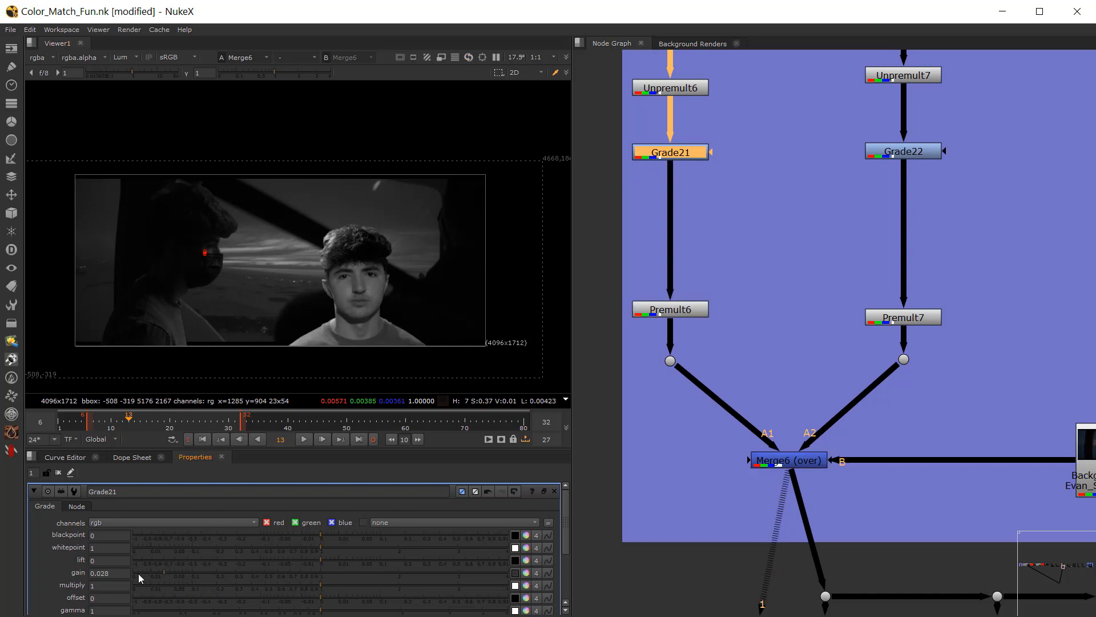
pyautogui.moveTo(163, 573); pyautogui.dragTo(169, 573)
pyautogui.press('y')
# Step: Set Grade21's gamma to 0.865 under a temporary viewer gamma of 3.55, and toggle Grade21 off and on to compare
pyautogui.moveTo(271, 72); pyautogui.dragTo(299, 73)
pyautogui.moveTo(133, 73)
pyautogui.mouseDown()
pyautogui.moveTo(107, 71)
pyautogui.moveTo(138, 72)
pyautogui.mouseUp()
pyautogui.click(185, 74)
pyautogui.click(45, 73)
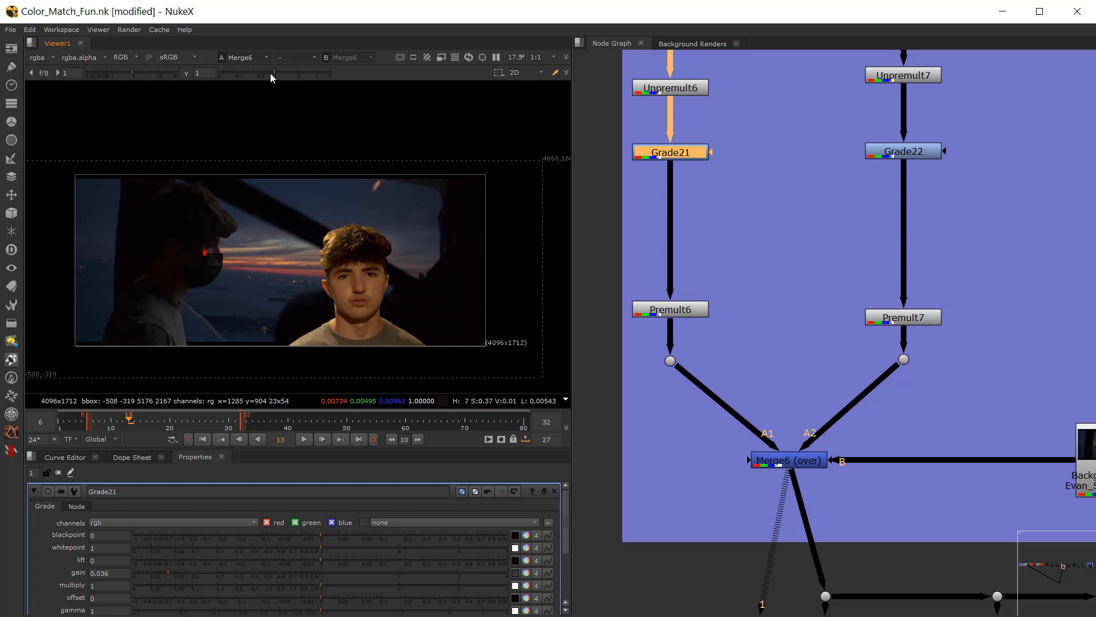
pyautogui.moveTo(275, 74); pyautogui.dragTo(324, 73)
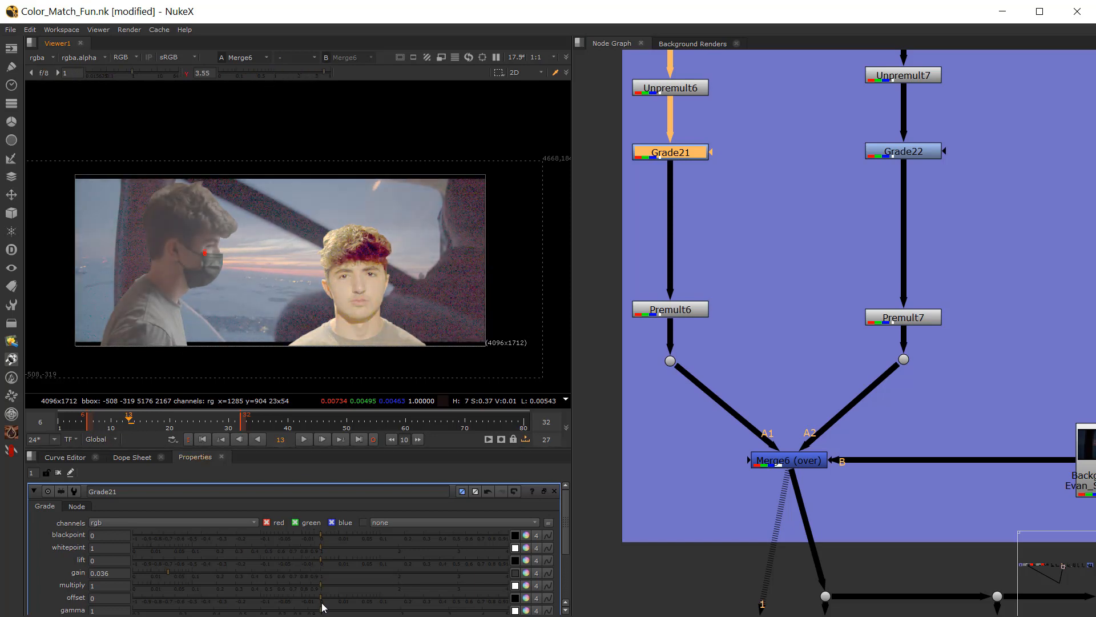
pyautogui.moveTo(321, 611); pyautogui.dragTo(304, 612)
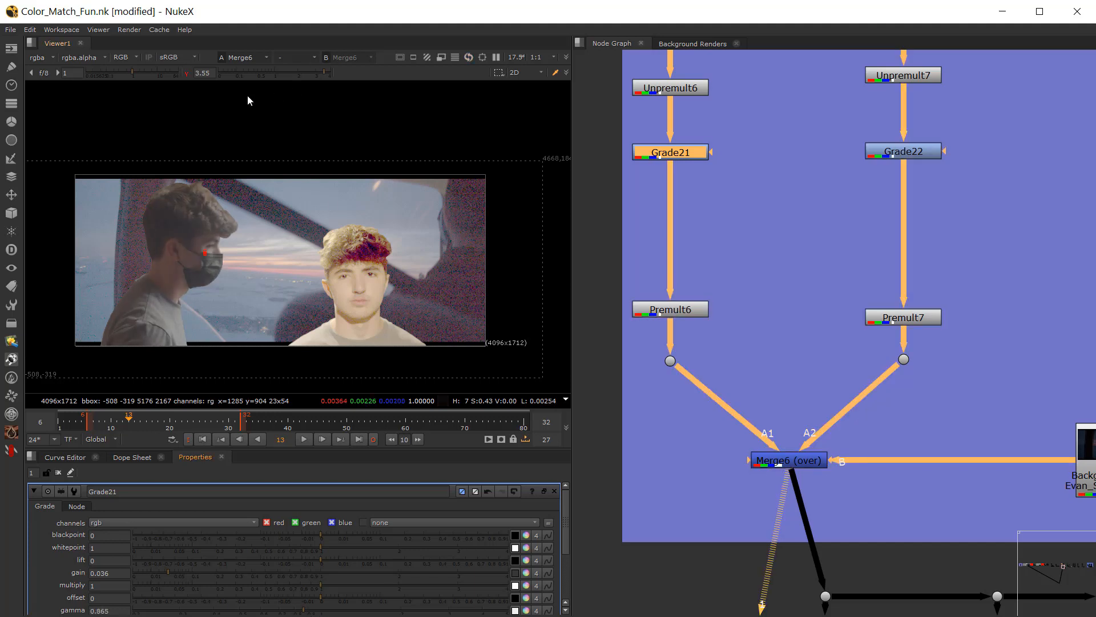
pyautogui.click(187, 73)
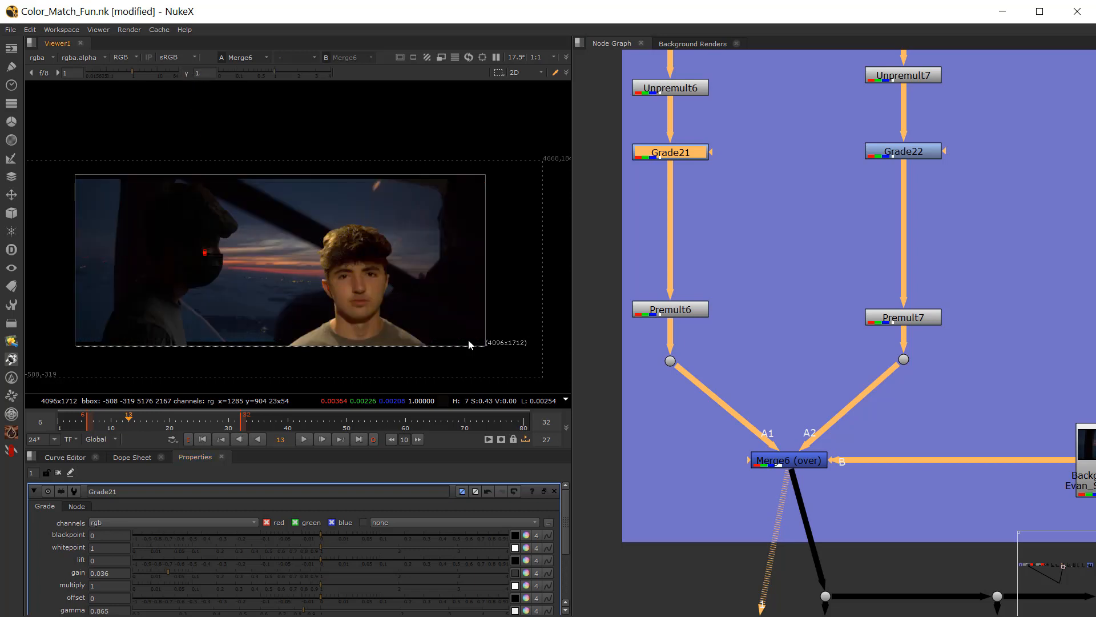
pyautogui.press('d')
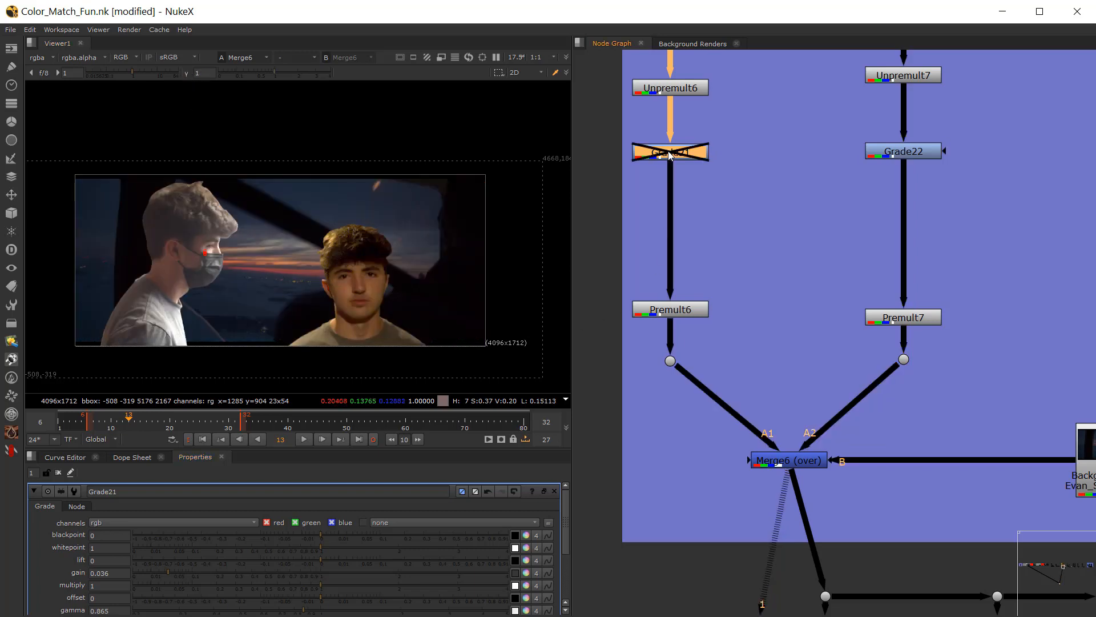
pyautogui.press('d')
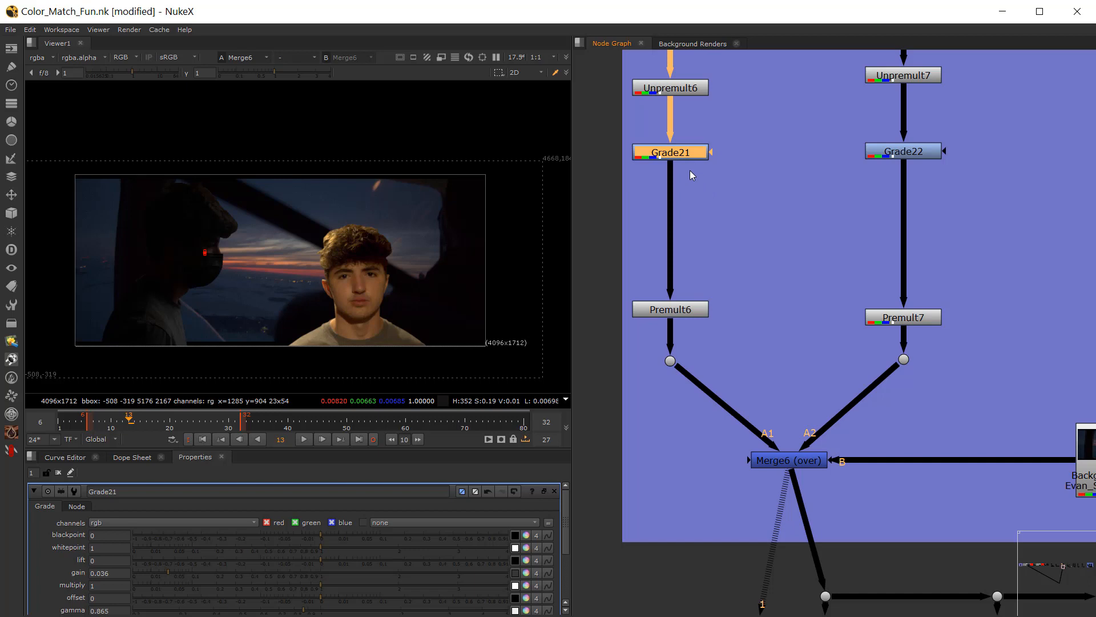
# Step: Insert a BlacksMatch TL node between Grade21 and Premult6
pyautogui.click(721, 197)
pyautogui.press('Tab')
pyautogui.write('black')
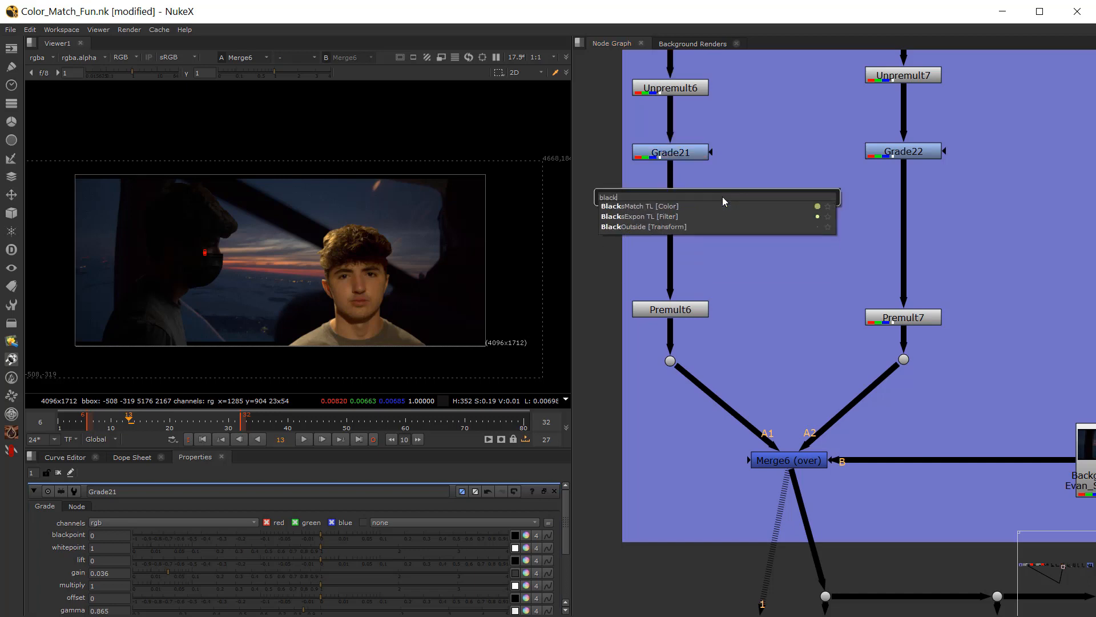
pyautogui.click(649, 204)
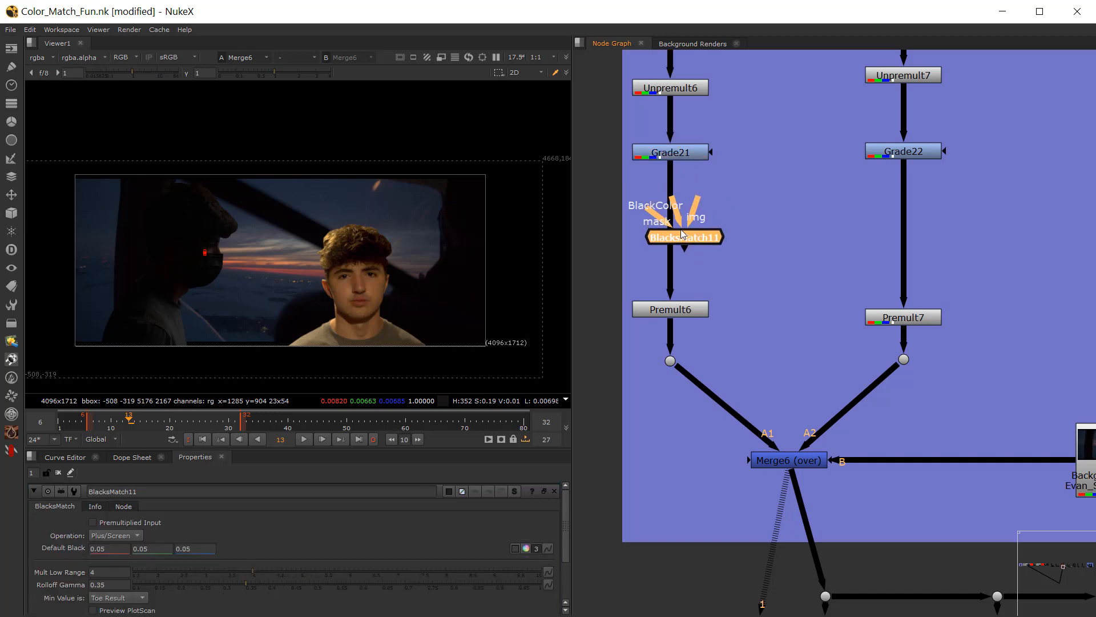
pyautogui.click(671, 257)
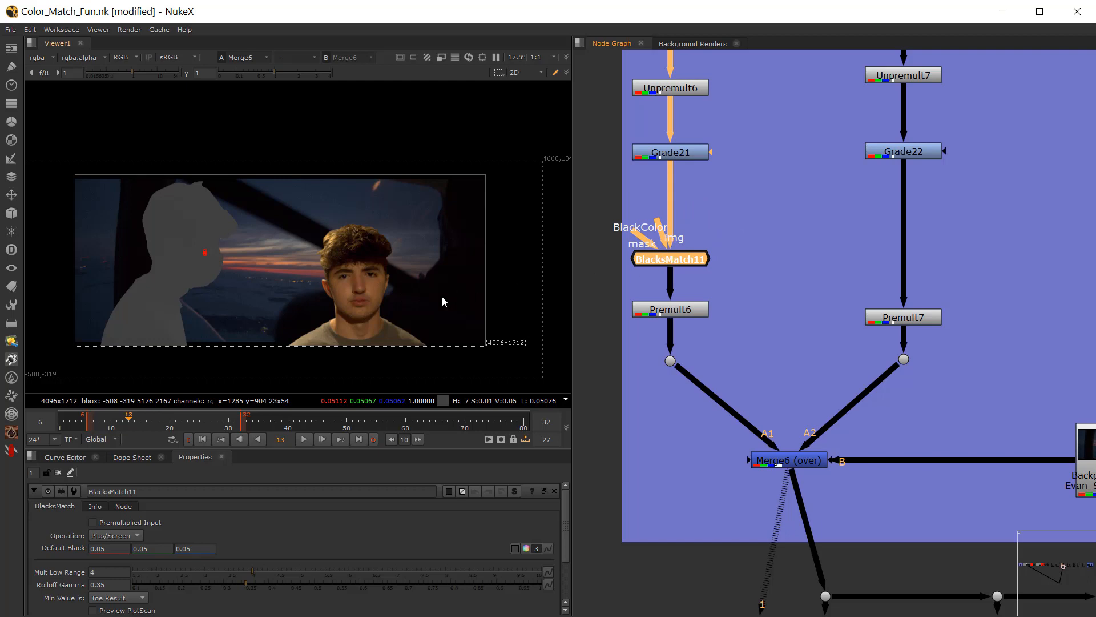
# Step: Set BlacksMatch11's default black to 0, mult low range to 4.38 and rolloff gamma to 0.23
pyautogui.click(526, 548)
pyautogui.keyDown('ctrl'); pyautogui.click(445, 293); pyautogui.keyUp('ctrl')
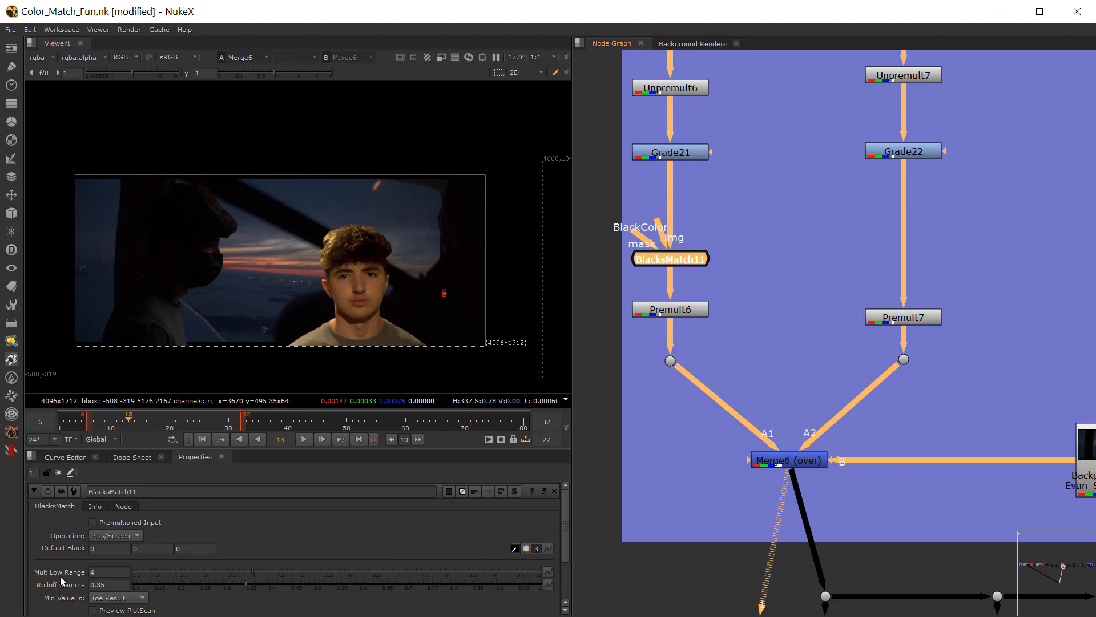
pyautogui.click(252, 571)
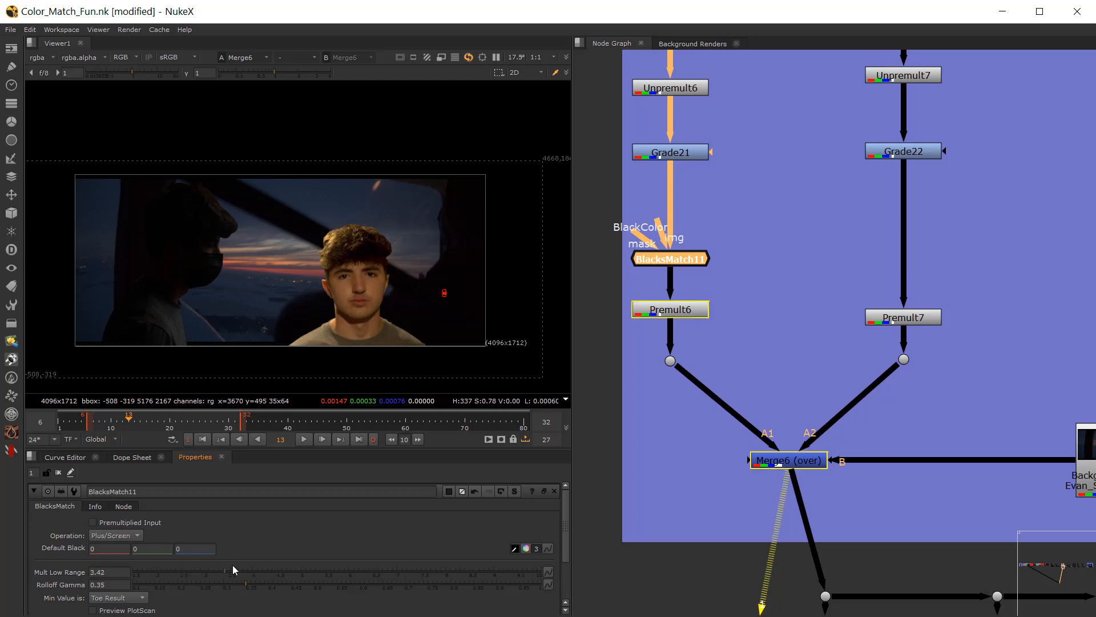
pyautogui.moveTo(230, 584); pyautogui.dragTo(271, 571)
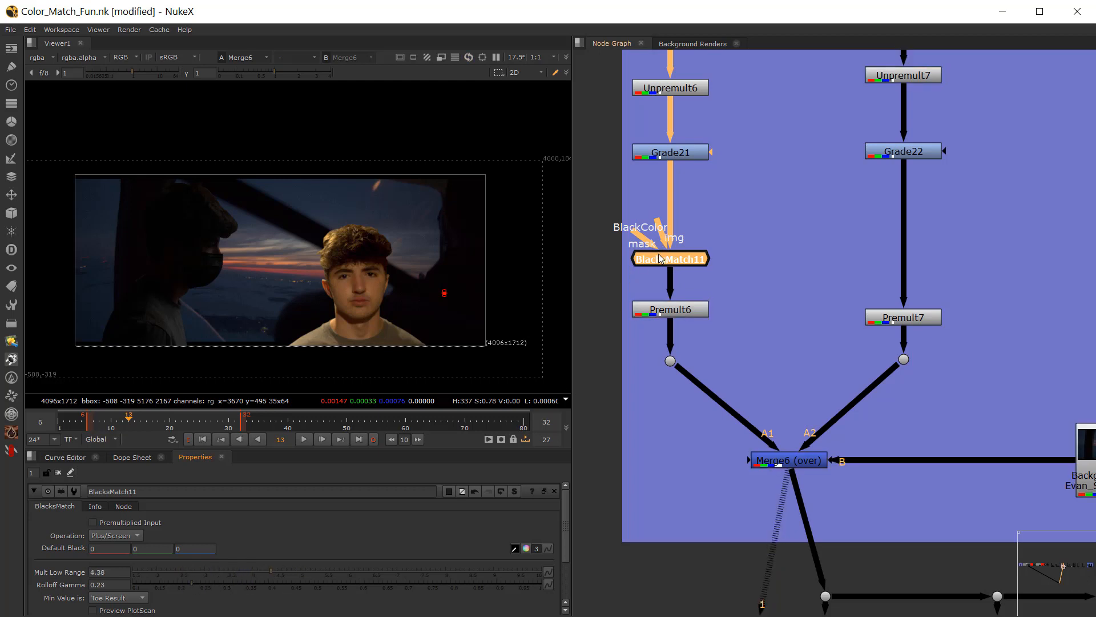
pyautogui.moveTo(660, 257); pyautogui.dragTo(659, 259)
# Step: Open the default black's color picker and inspect the composite through Saturation3 with the viewer gamma raised to 2.15
pyautogui.click(525, 549)
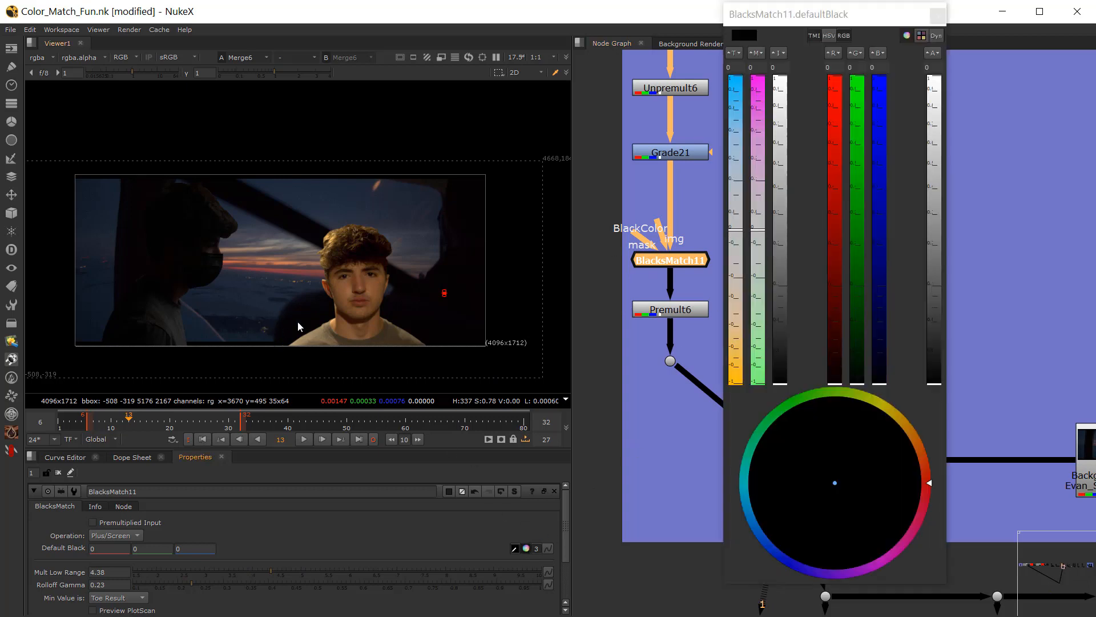
pyautogui.scroll(1, 321, 306)
pyautogui.scroll(-2, 675, 489)
pyautogui.moveTo(667, 432); pyautogui.dragTo(591, 333, button='middle')
pyautogui.click(694, 518)
pyautogui.press('1')
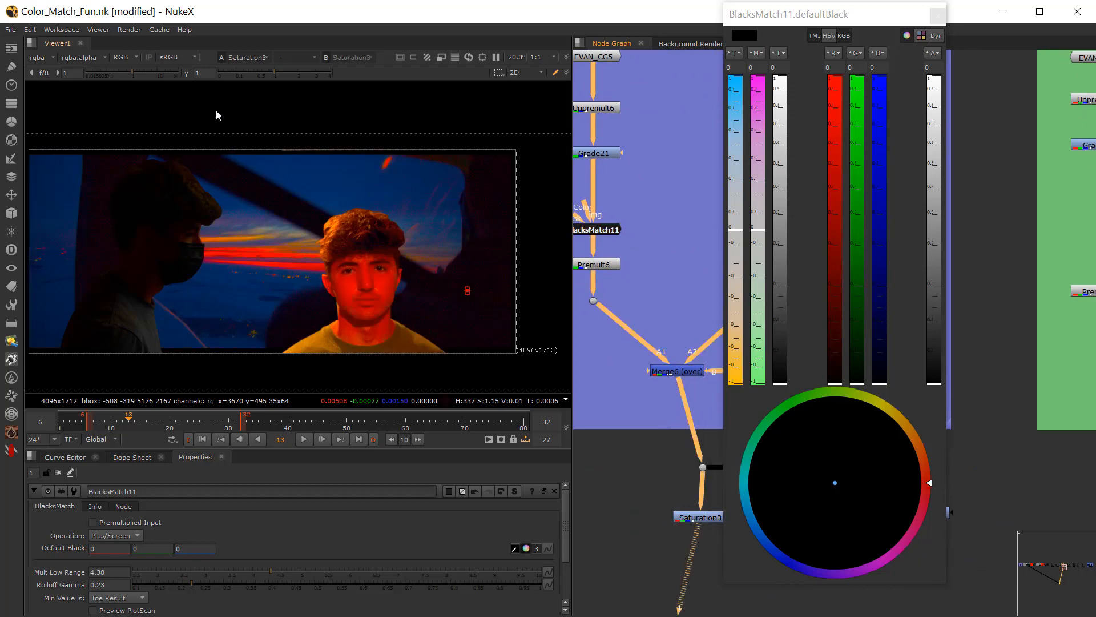
pyautogui.moveTo(276, 72); pyautogui.dragTo(301, 72)
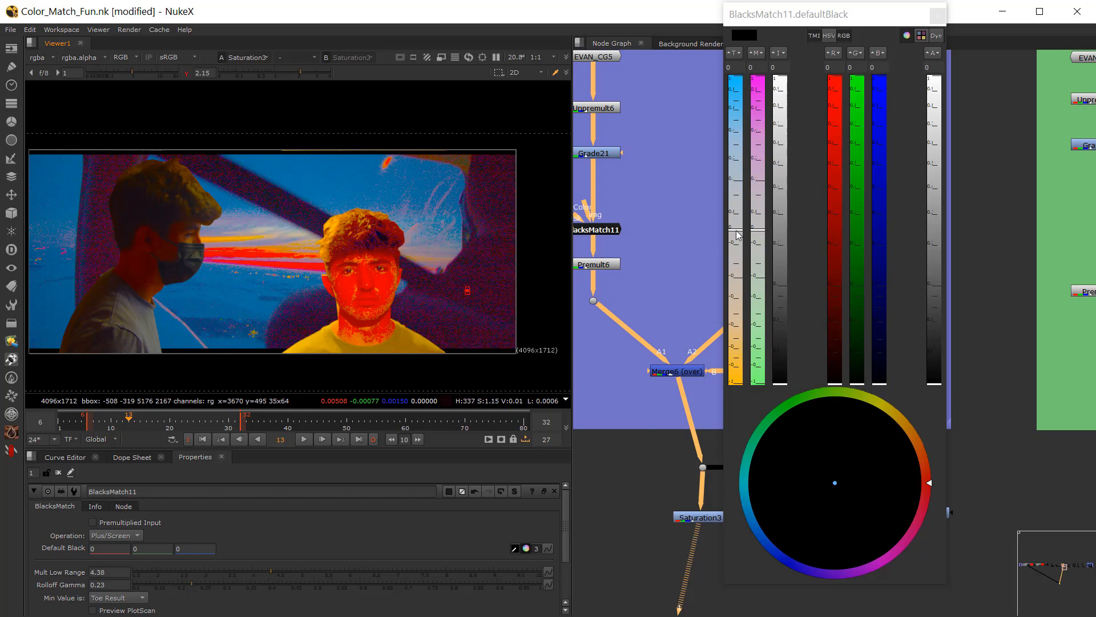
# Step: Try shifting BlacksMatch11's default black slightly toward magenta, undo it and close the color picker
pyautogui.click(756, 231)
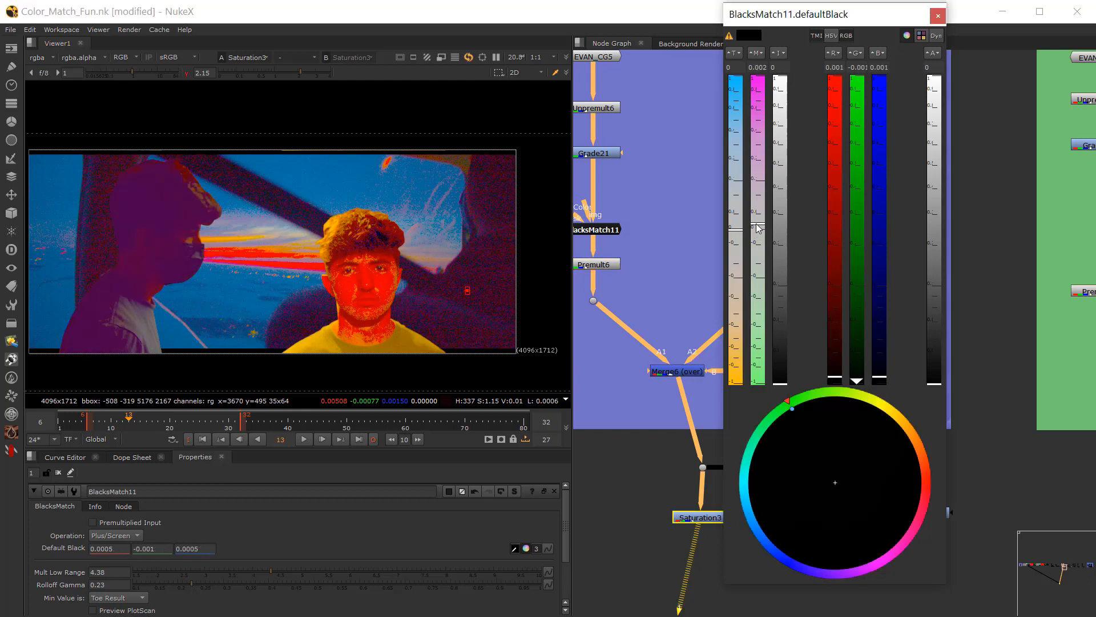
pyautogui.hotkey('ctrl', 'z')
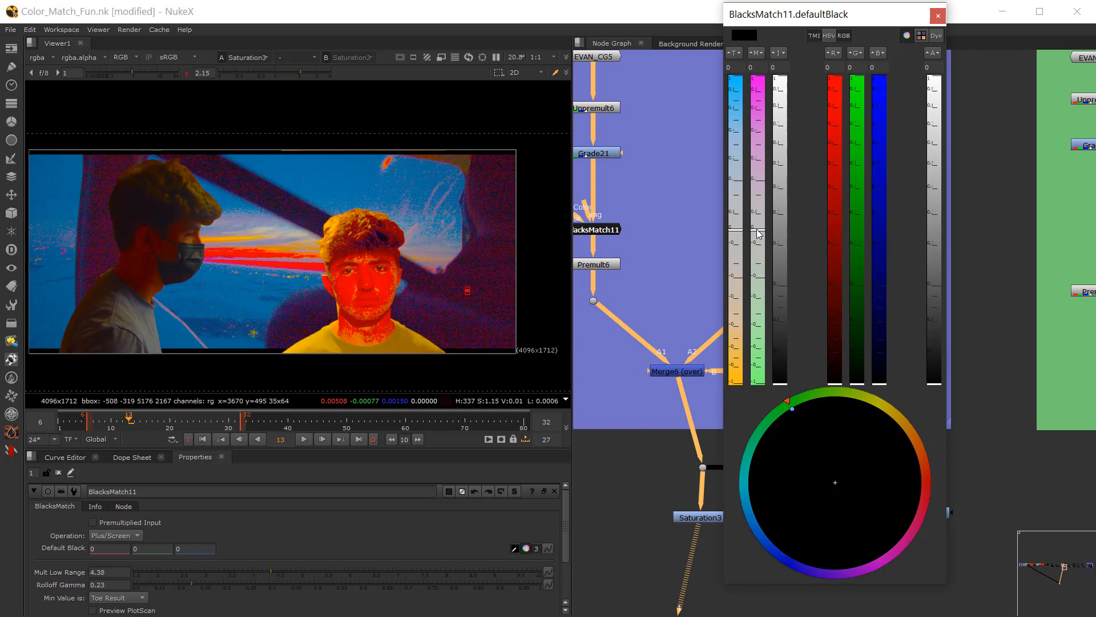
pyautogui.click(938, 16)
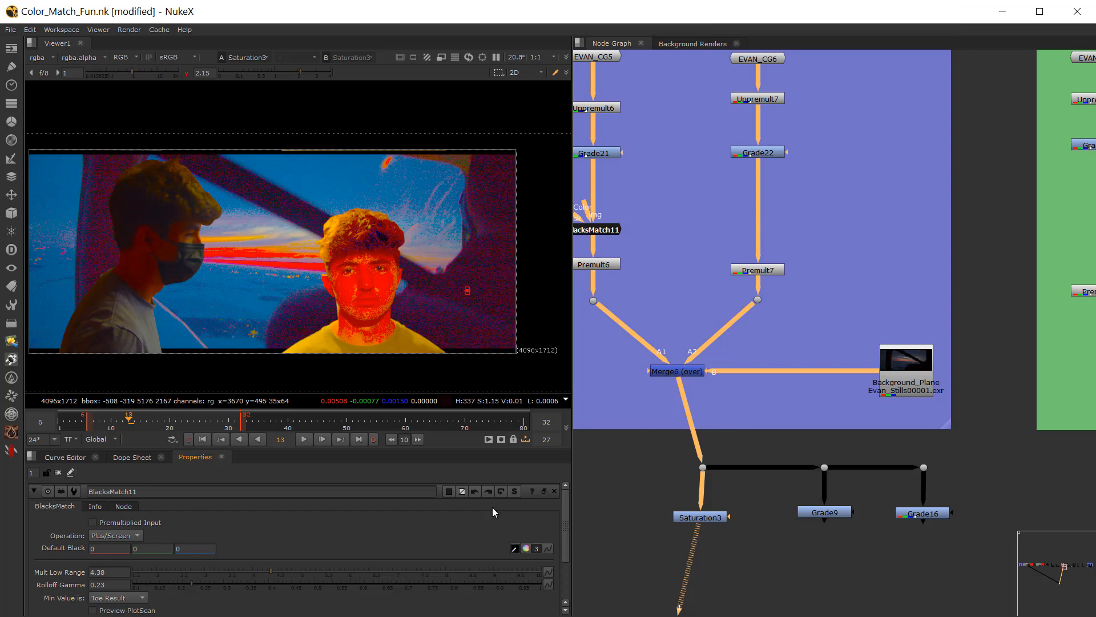
# Step: Sample BlacksMatch11's default black from the plane's dark interior beside the front-facing figure, and reset the viewer gamma
pyautogui.keyDown('ctrl'); pyautogui.click(482, 282); pyautogui.keyUp('ctrl')
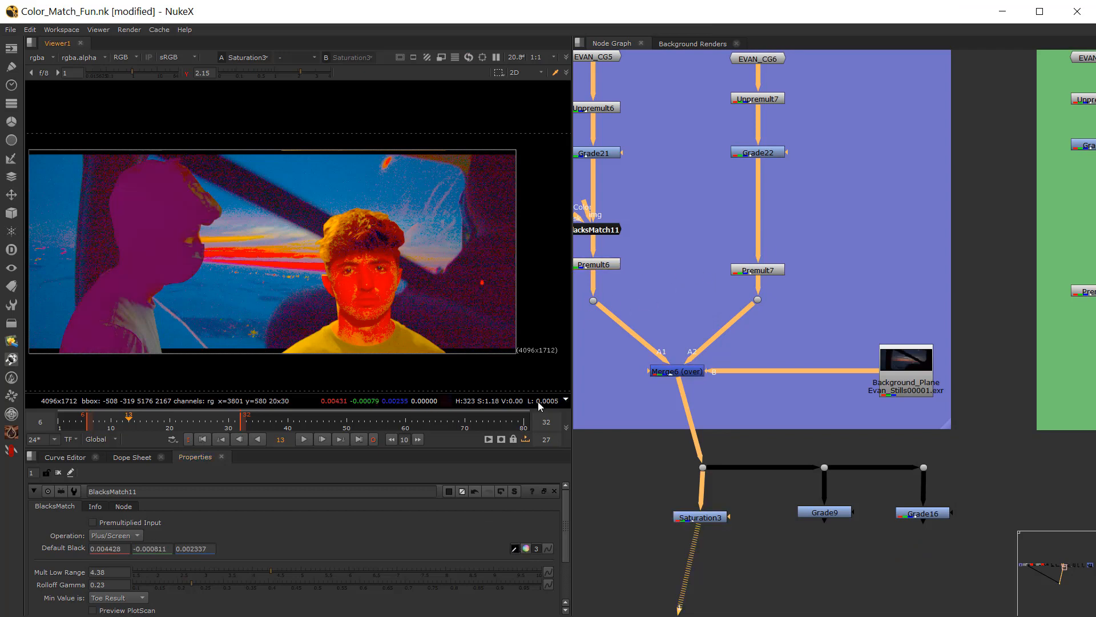
pyautogui.keyDown('ctrl'); pyautogui.click(490, 311); pyautogui.keyUp('ctrl')
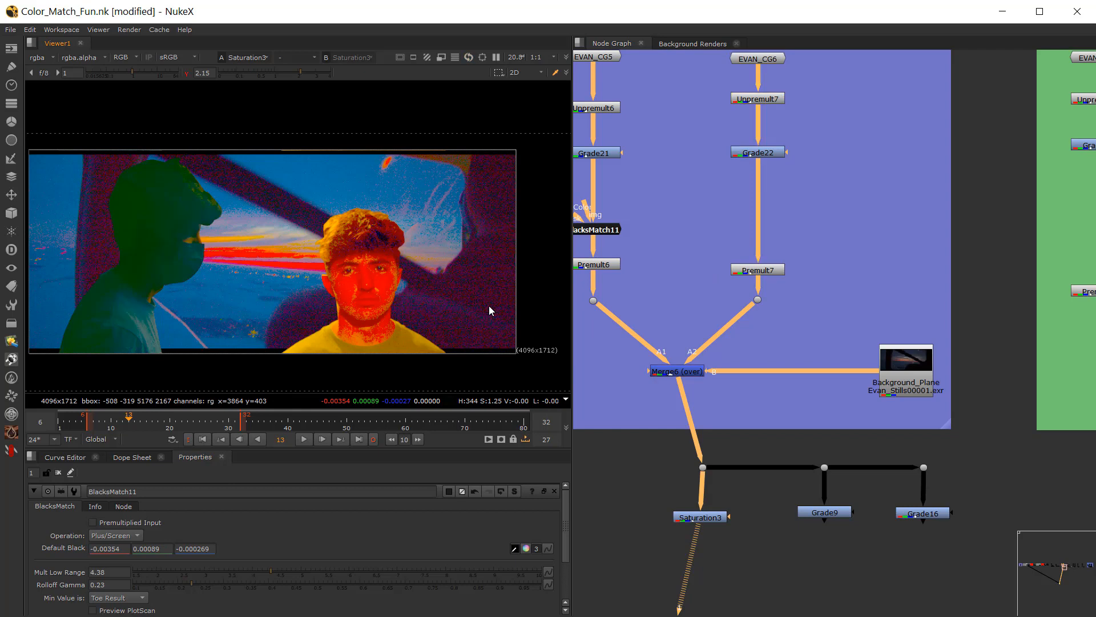
pyautogui.click(185, 74)
pyautogui.keyDown('ctrl'); pyautogui.click(482, 295); pyautogui.keyUp('ctrl')
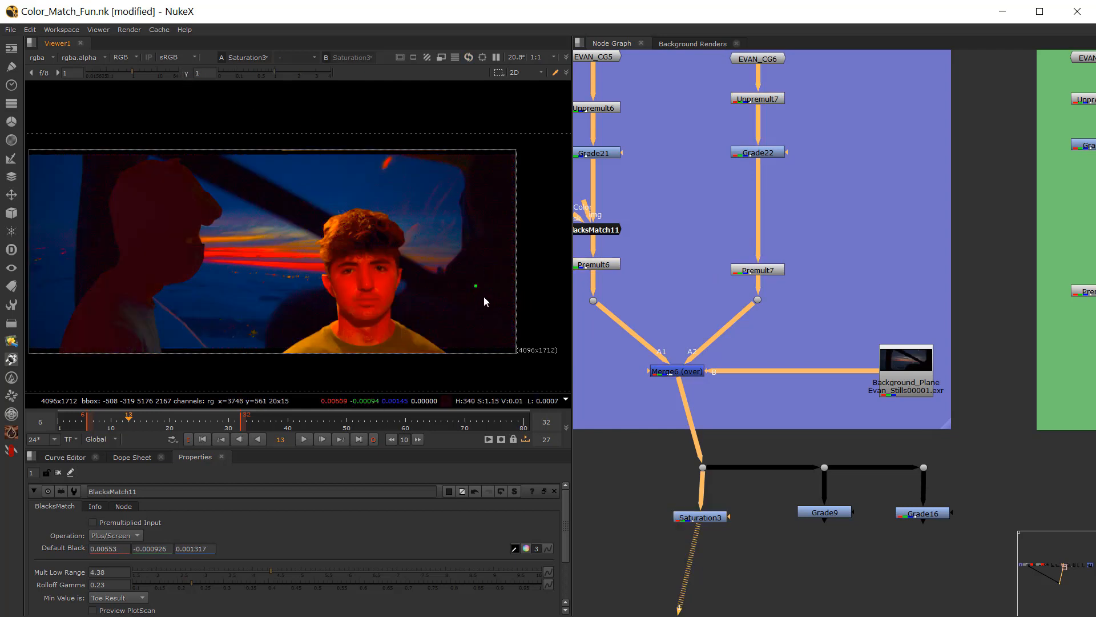
pyautogui.keyDown('ctrl'); pyautogui.click(492, 288); pyautogui.keyUp('ctrl')
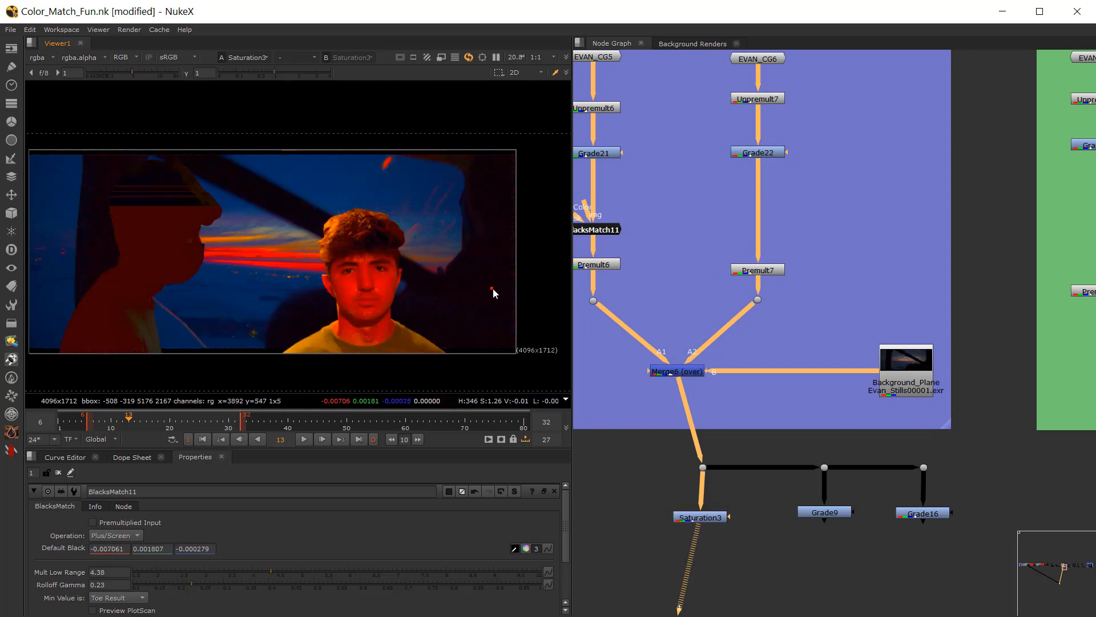
pyautogui.click(656, 247)
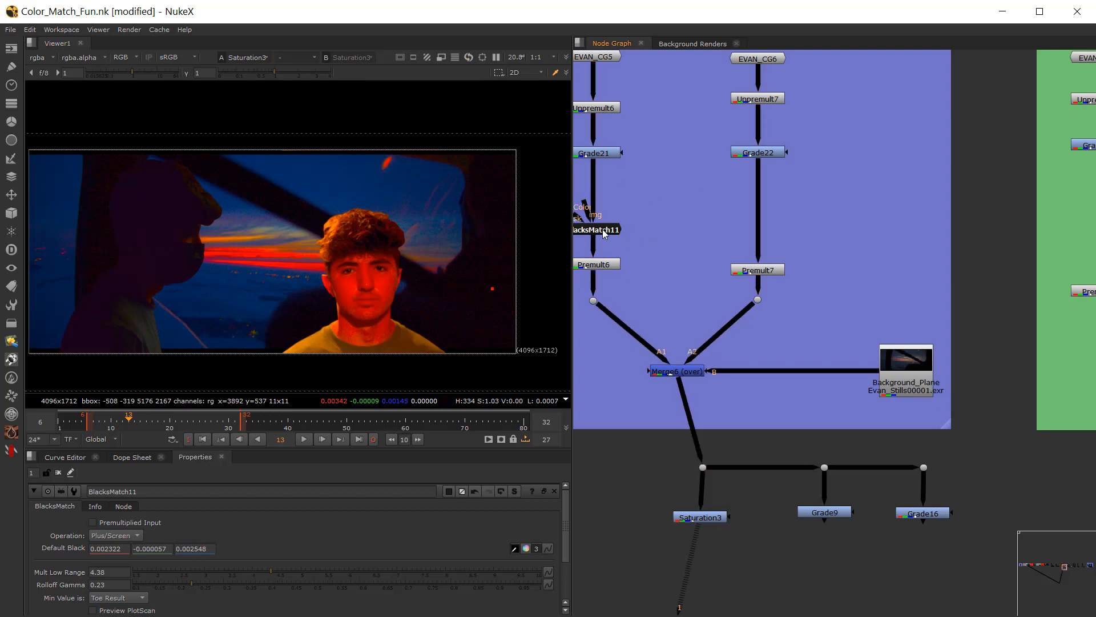
# Step: Adjust BlacksMatch11's default black to red 0.00025, green -0.0003 and blue 0.00035, and close its color picker
pyautogui.click(604, 231)
pyautogui.click(526, 548)
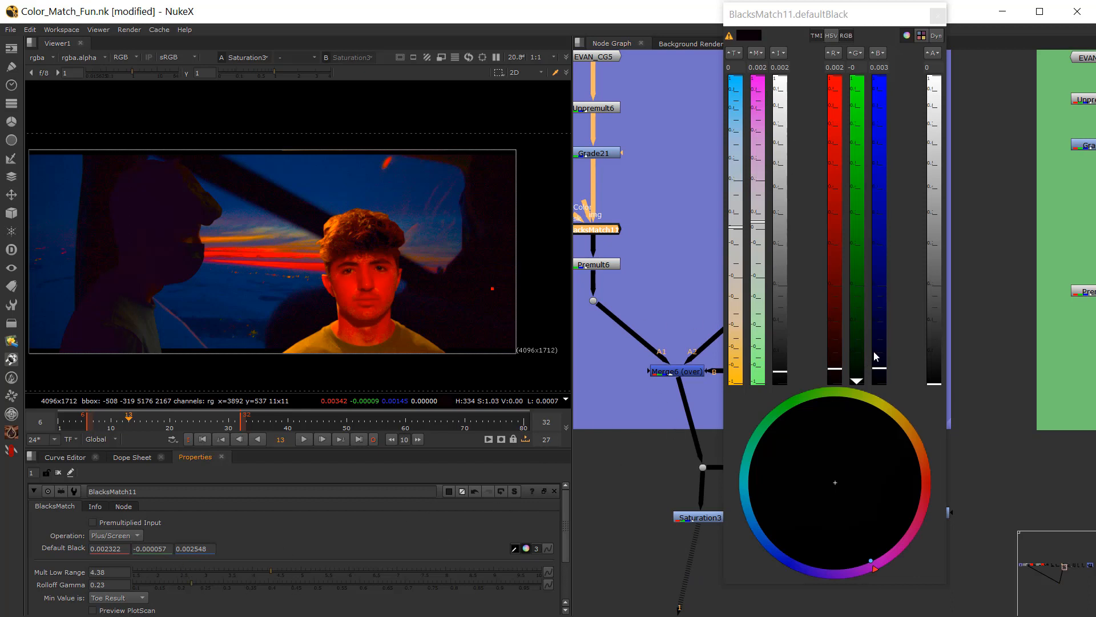
pyautogui.moveTo(778, 380); pyautogui.dragTo(776, 379)
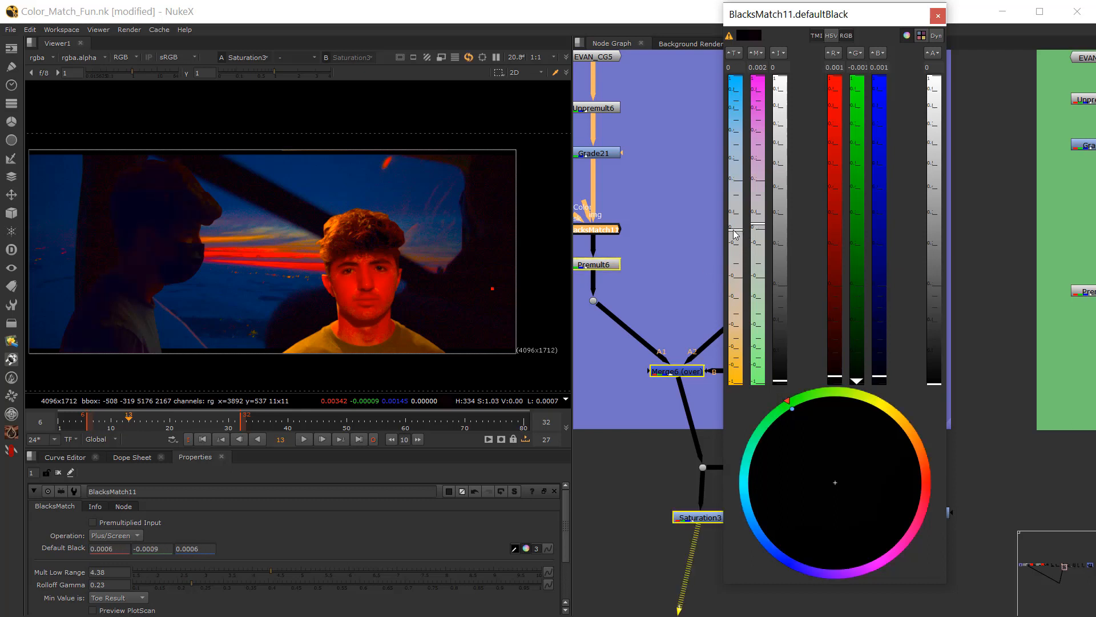
pyautogui.moveTo(737, 231); pyautogui.dragTo(758, 230)
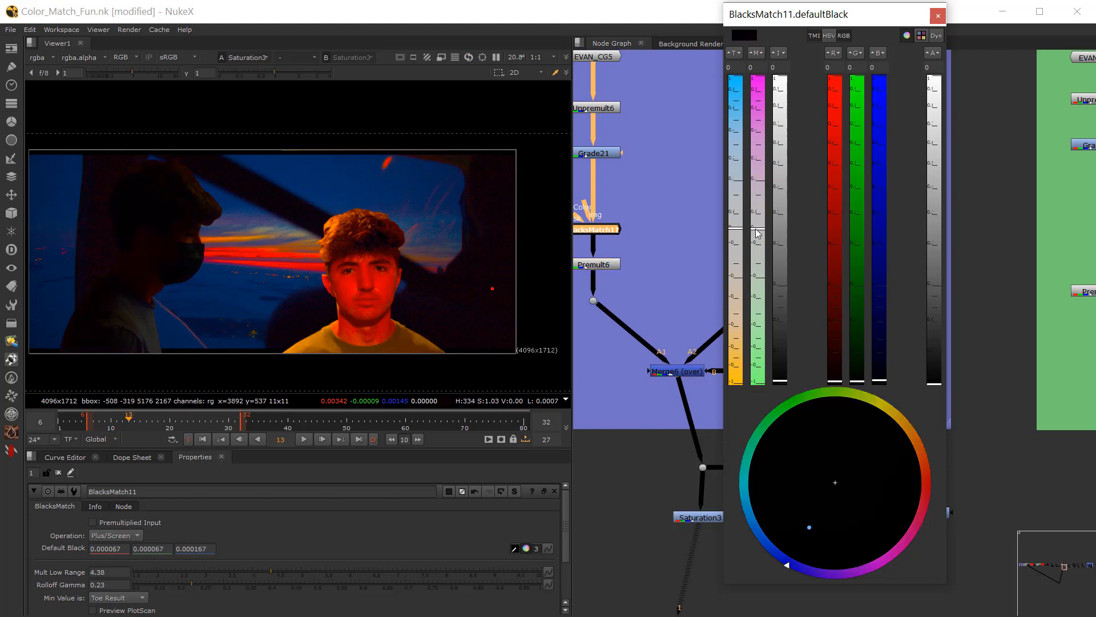
pyautogui.scroll(1, 178, 248)
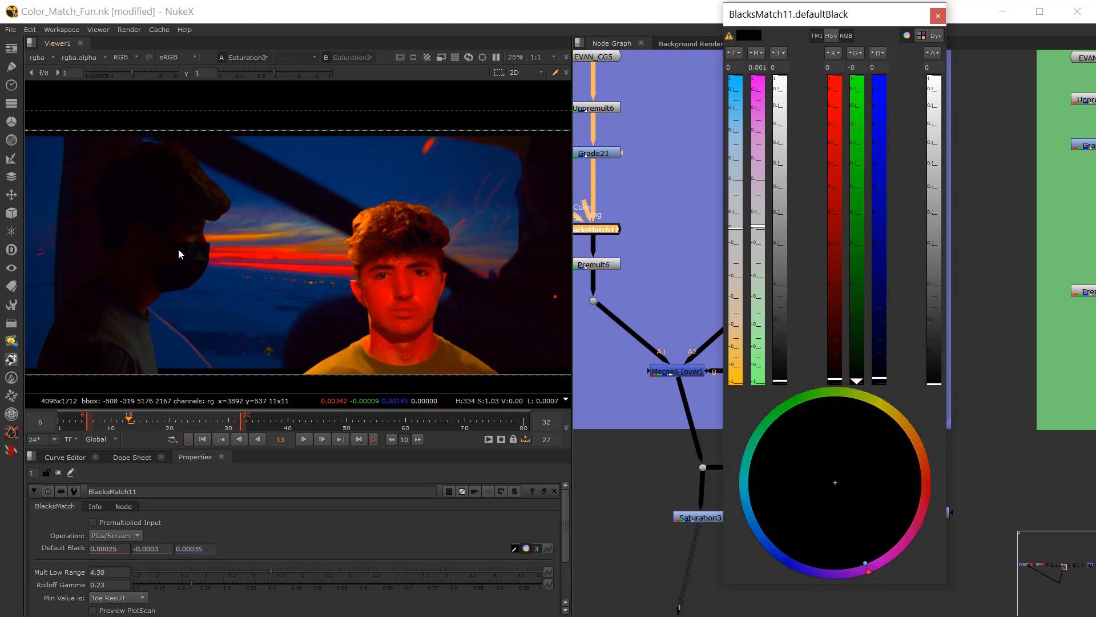
pyautogui.click(699, 516)
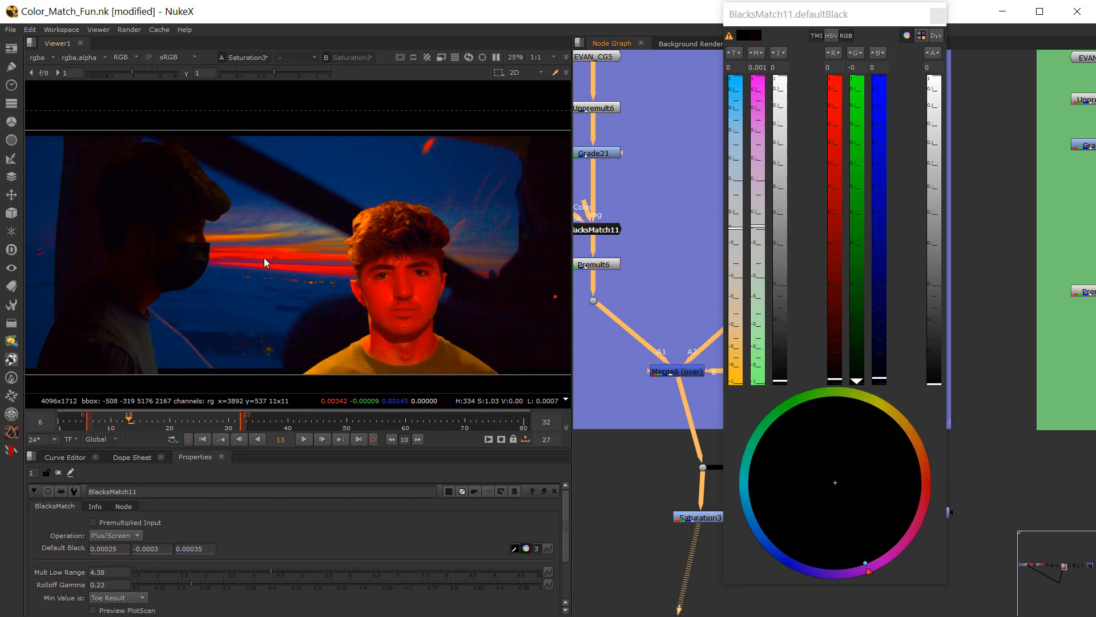
pyautogui.moveTo(693, 513); pyautogui.dragTo(695, 514)
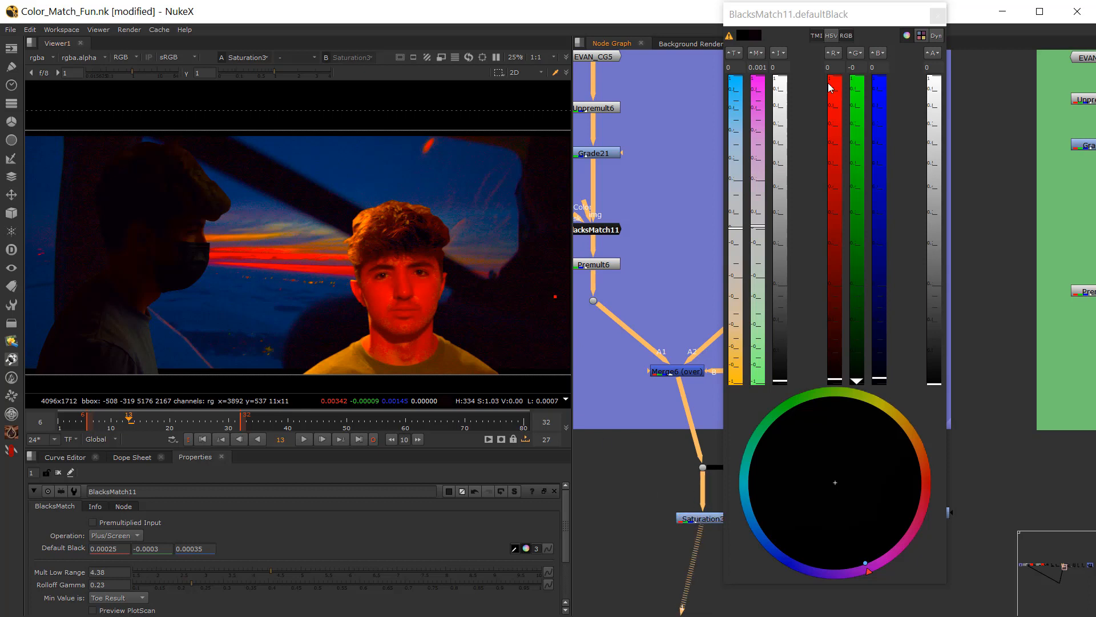
pyautogui.click(938, 16)
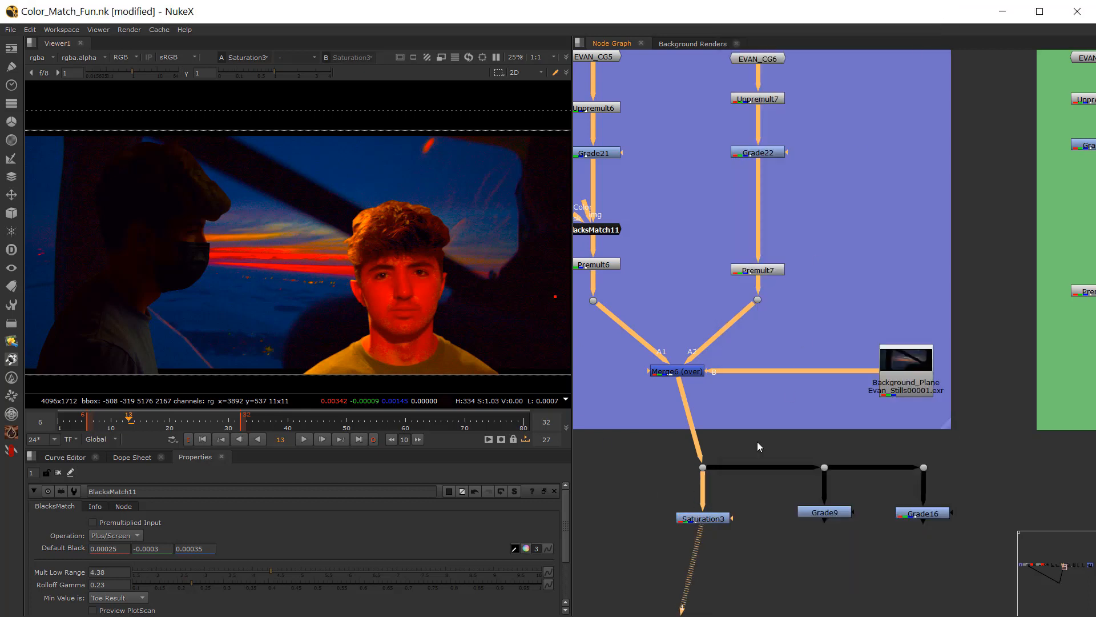
# Step: Inspect the composite's blacks with the viewer gamma at 2.85, reset it to compare, and raise it again to 2
pyautogui.click(675, 511)
pyautogui.moveTo(269, 77); pyautogui.dragTo(312, 70)
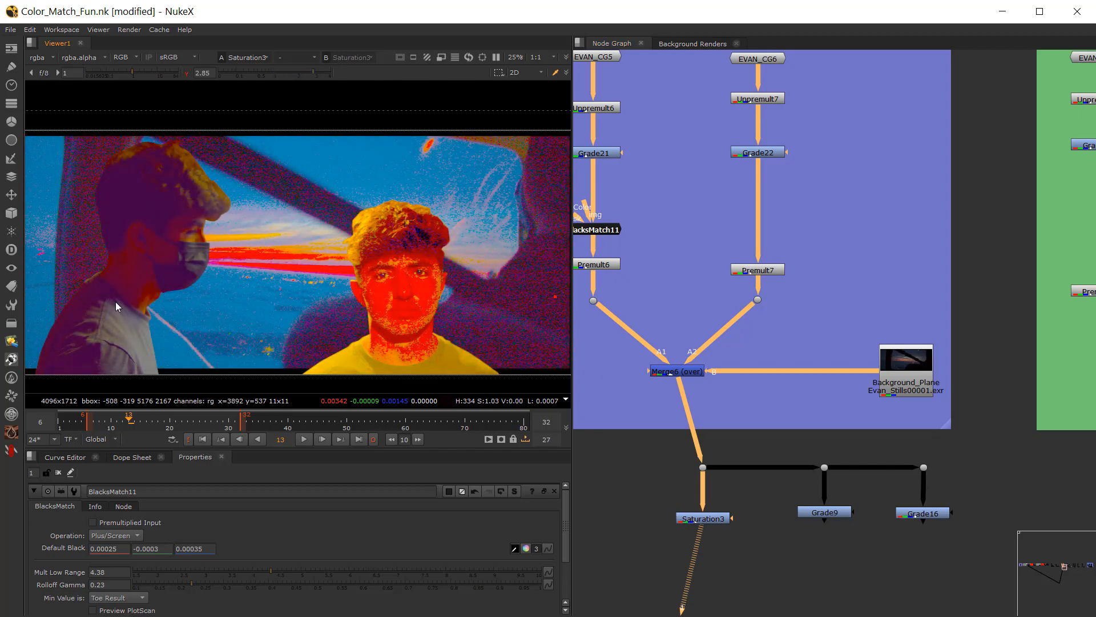
pyautogui.click(186, 72)
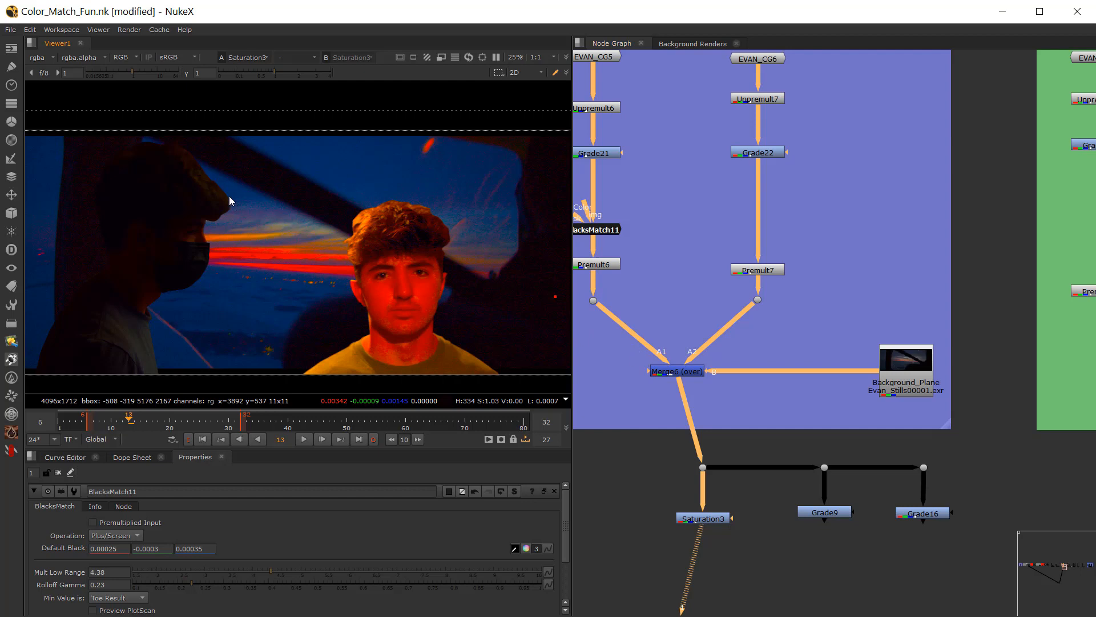
pyautogui.moveTo(279, 72); pyautogui.dragTo(297, 72)
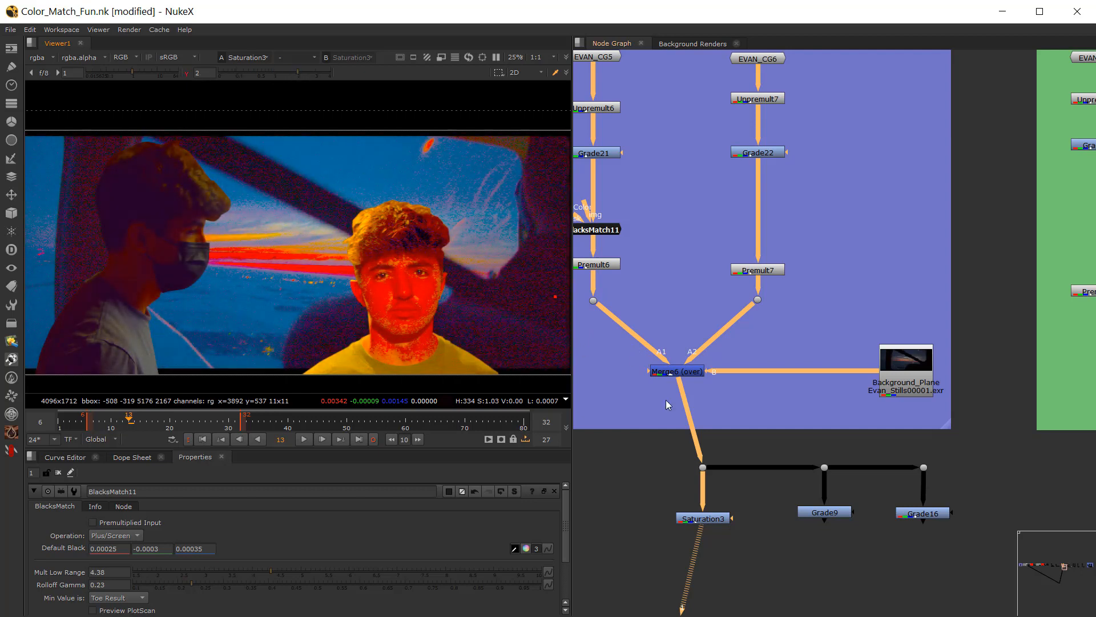
# Step: Shift Grade21's multiply toward blue and magenta, to red 0.883333, green 0.983333 and blue 1.133333, and close the color picker
pyautogui.moveTo(647, 459); pyautogui.dragTo(713, 518, button='middle')
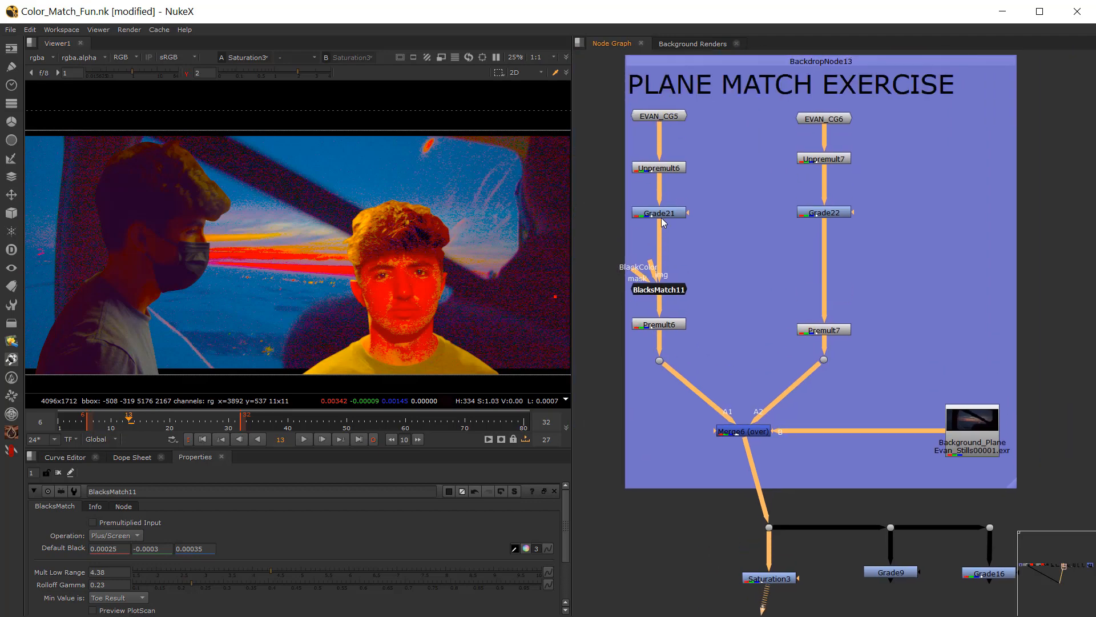
pyautogui.doubleClick(661, 217)
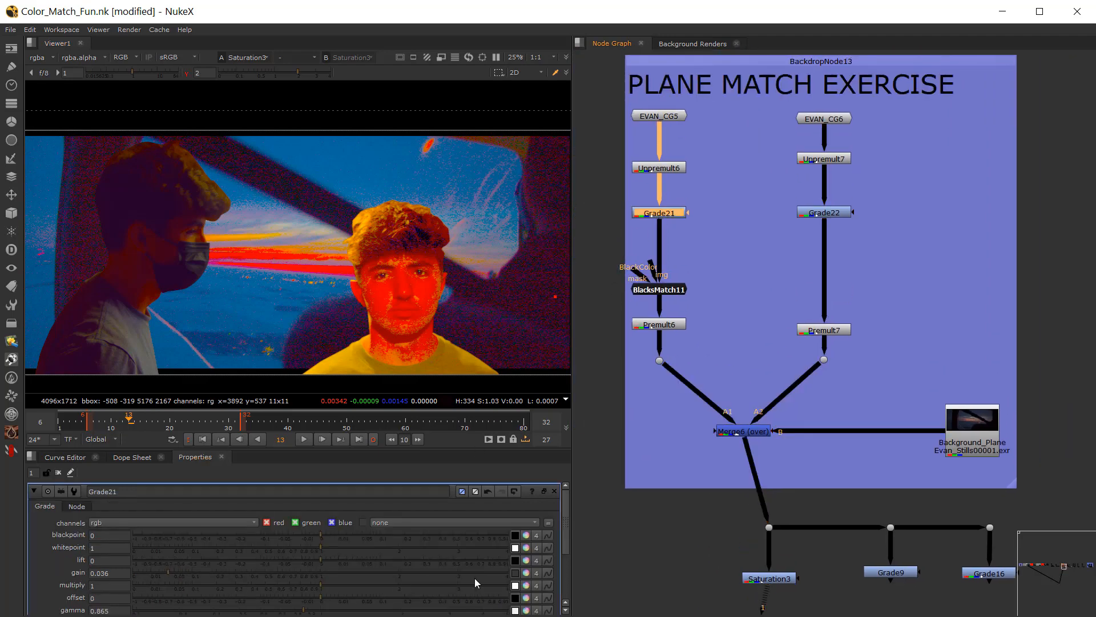
pyautogui.click(526, 585)
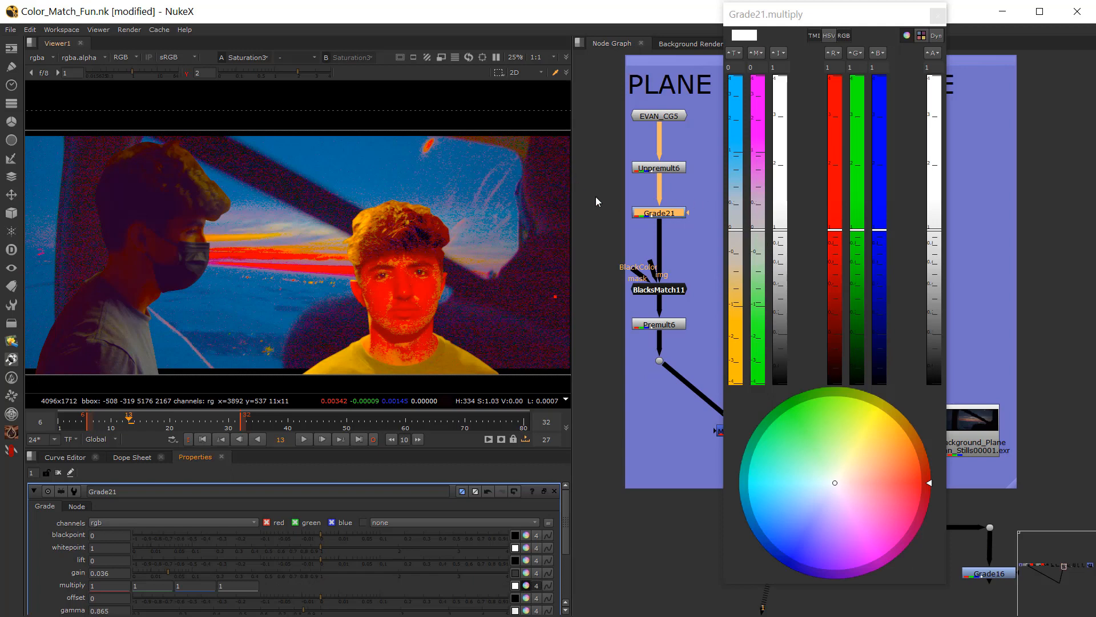
pyautogui.moveTo(755, 238)
pyautogui.mouseDown()
pyautogui.moveTo(769, 204)
pyautogui.moveTo(769, 221)
pyautogui.moveTo(737, 232)
pyautogui.moveTo(737, 254)
pyautogui.moveTo(747, 200)
pyautogui.mouseUp()
pyautogui.scroll(2, 233, 171)
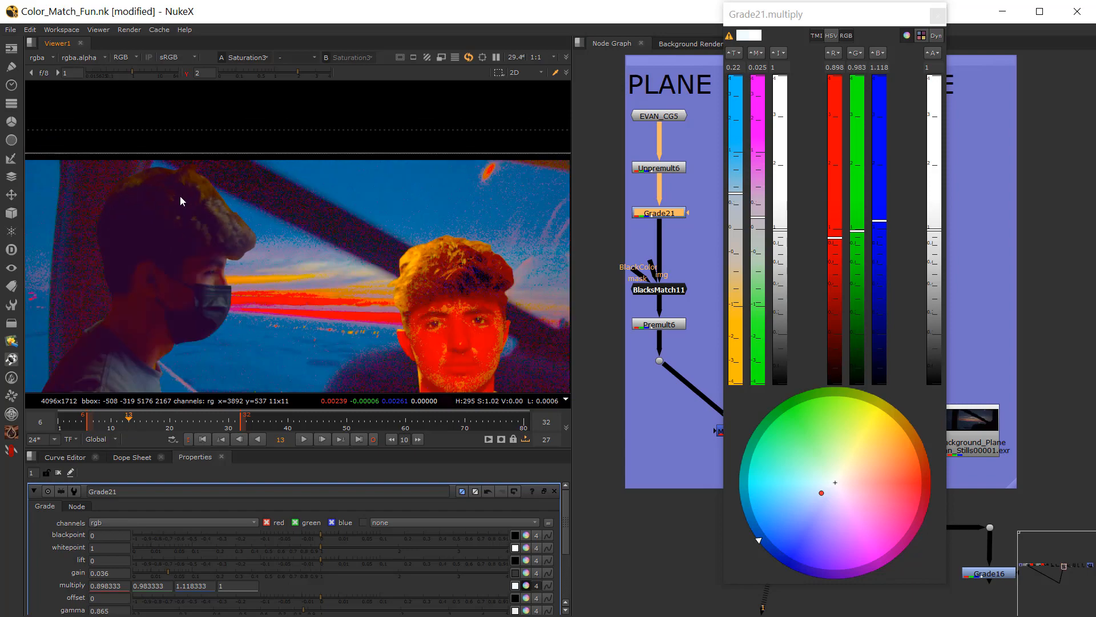
pyautogui.scroll(4, 203, 220)
pyautogui.scroll(-7, 245, 172)
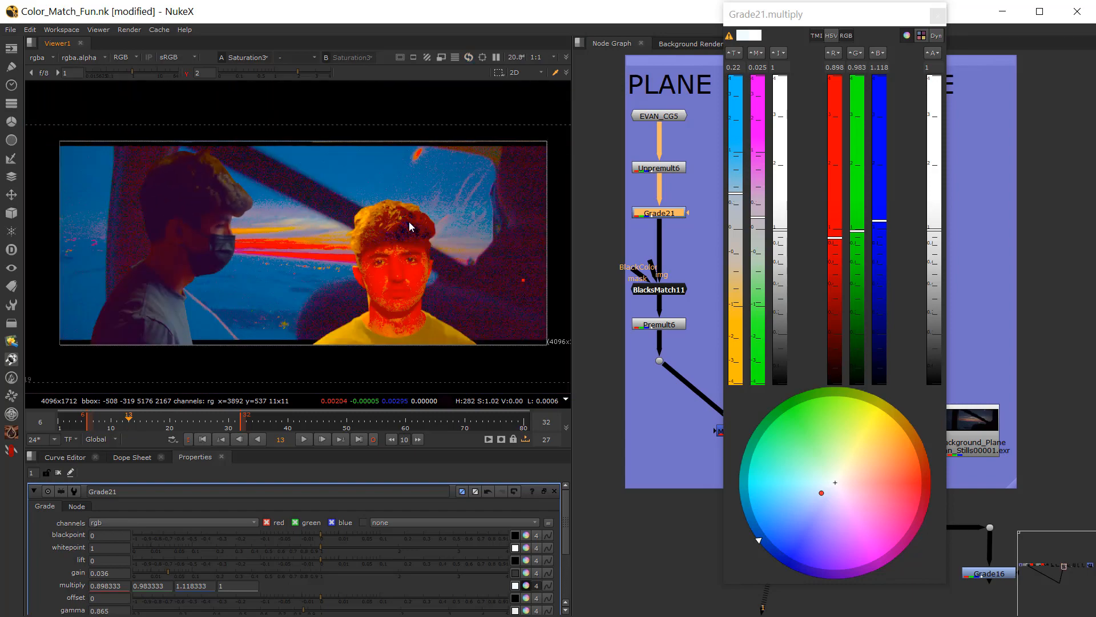
pyautogui.moveTo(741, 197)
pyautogui.mouseDown()
pyautogui.moveTo(744, 173)
pyautogui.moveTo(741, 195)
pyautogui.mouseUp()
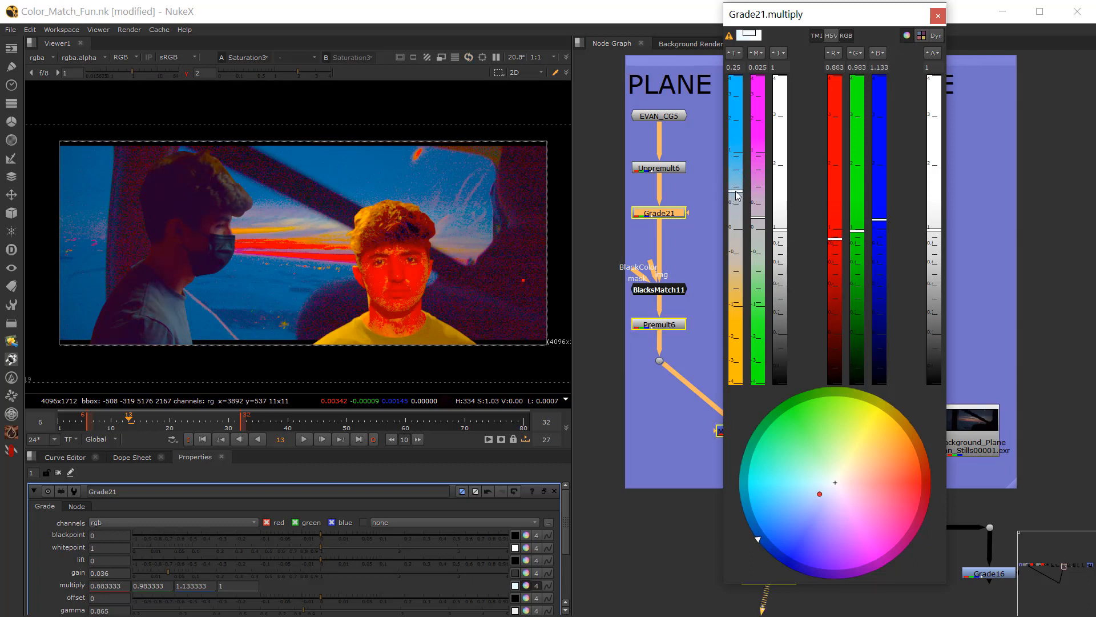
pyautogui.click(938, 16)
# Step: Make room below Grade21 and insert a new Grade node between it and BlacksMatch11
pyautogui.moveTo(668, 293); pyautogui.dragTo(670, 298)
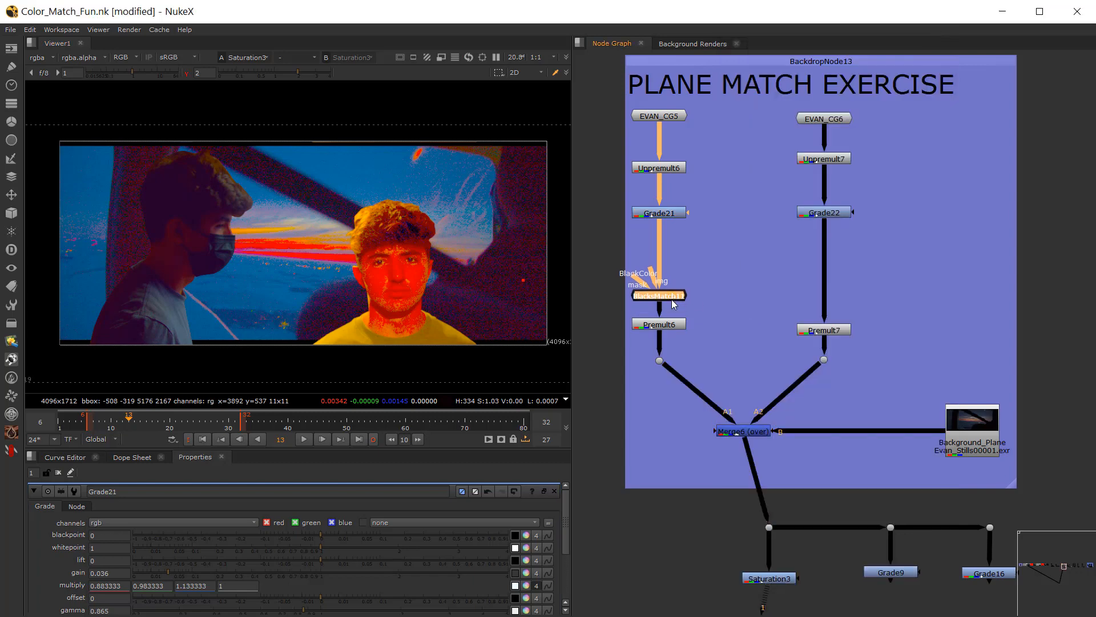
pyautogui.moveTo(706, 240); pyautogui.dragTo(752, 292, button='middle')
pyautogui.click(751, 292)
pyautogui.press('g')
pyautogui.moveTo(752, 291); pyautogui.dragTo(706, 299)
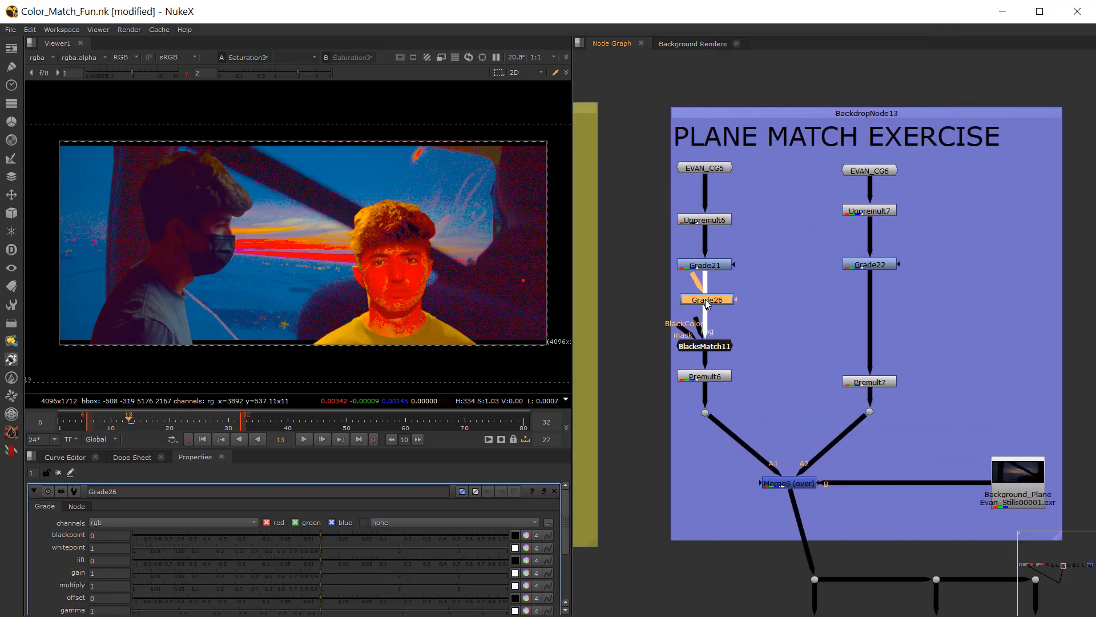
# Step: Add a luminance Keyer node fed by EVAN_CG5 and view its alpha
pyautogui.press('Tab')
pyautogui.write('ke')
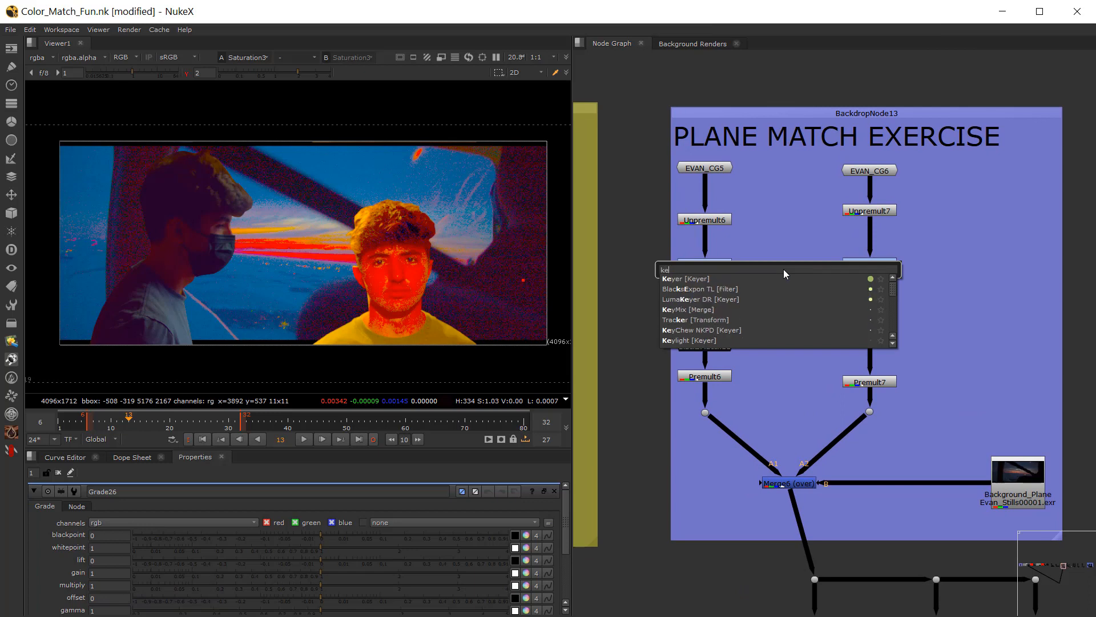
pyautogui.write('yer')
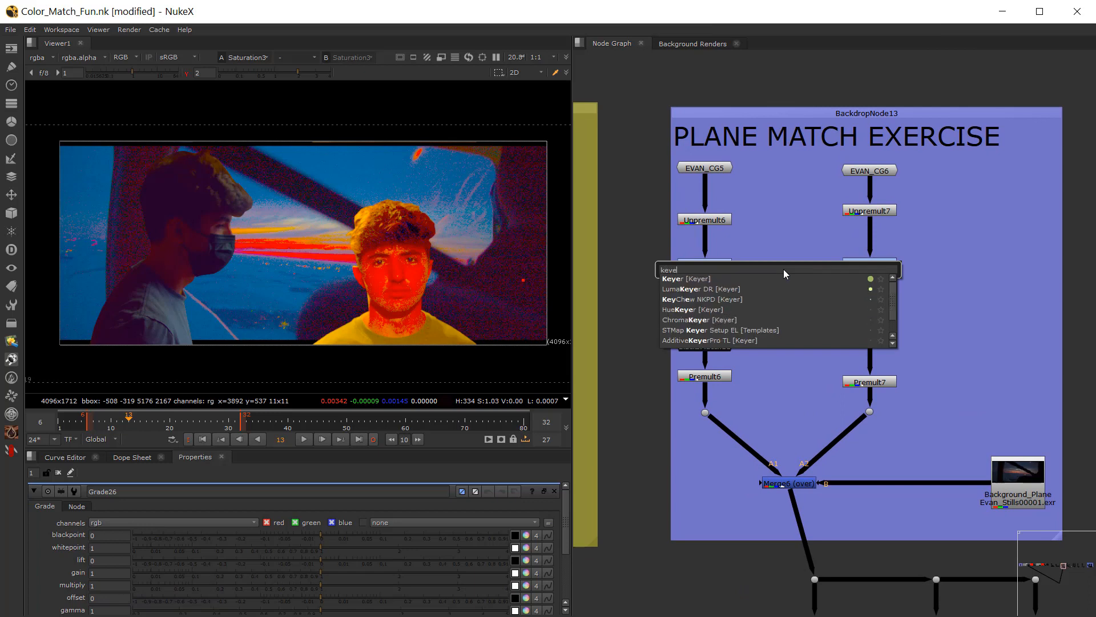
pyautogui.click(697, 279)
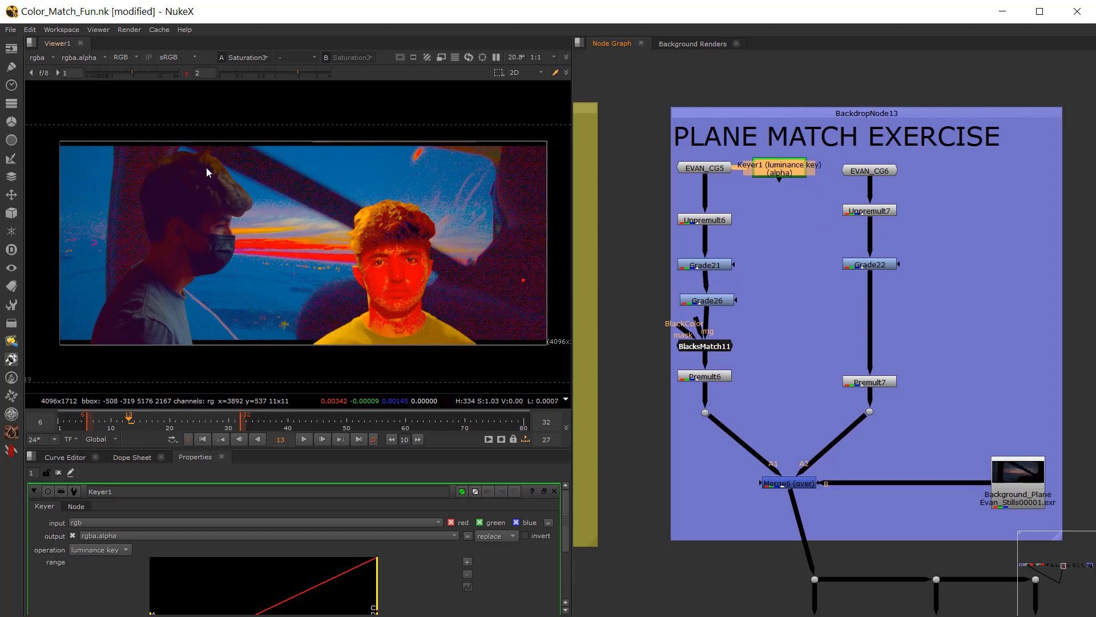
pyautogui.click(663, 168)
pyautogui.press('1')
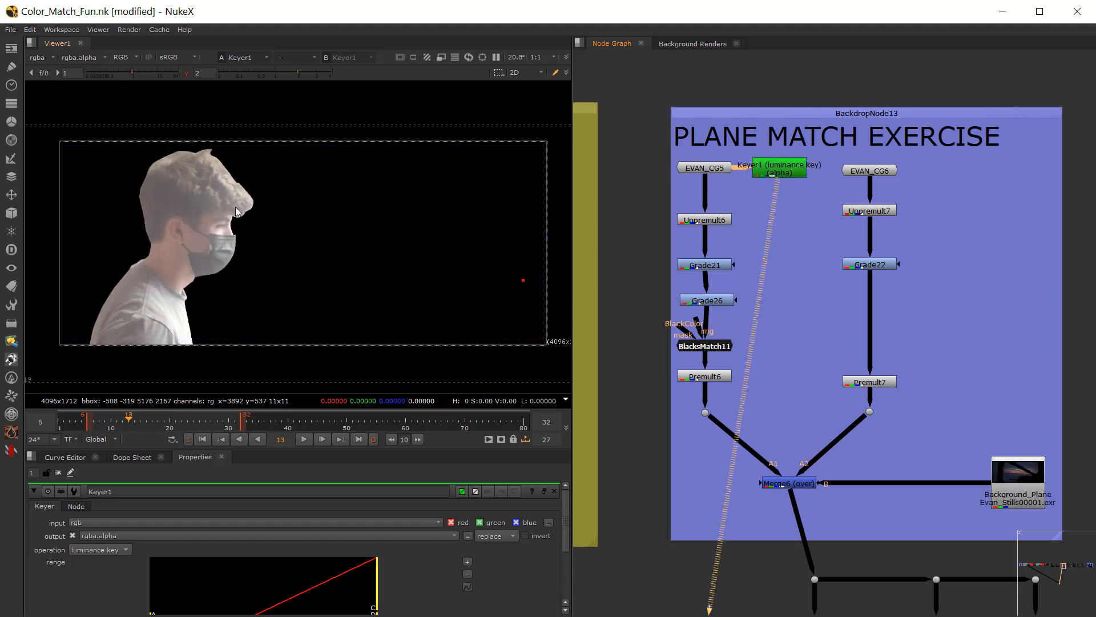
# Step: Isolate the masked figure's highlights by setting the Keyer range to about A 0.042, B 0.209, C 0.587 and D 0.995
pyautogui.click(783, 164)
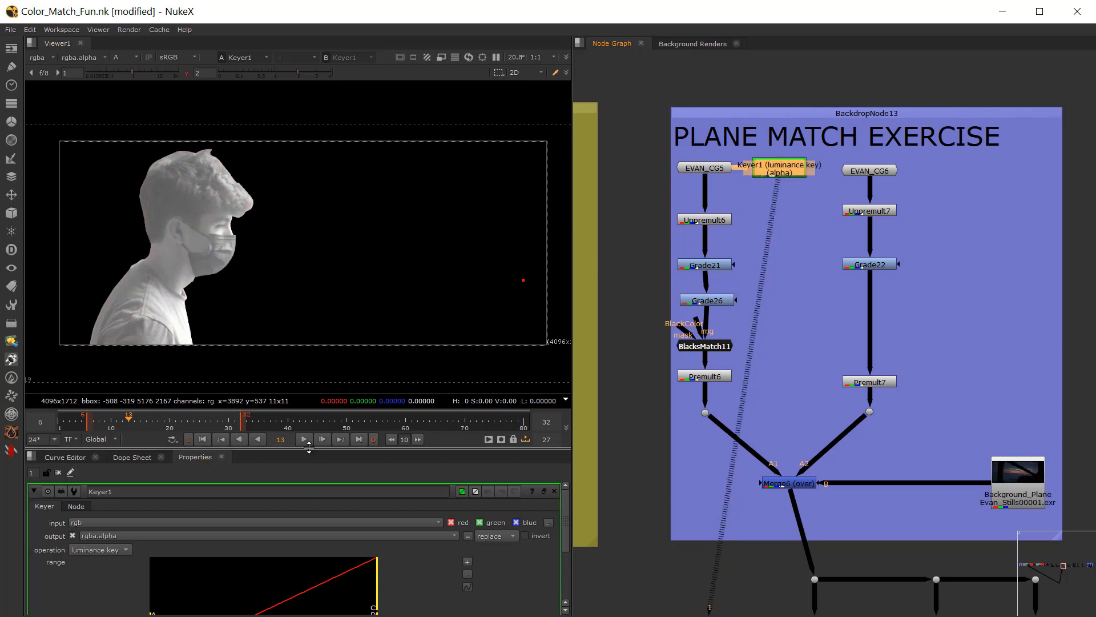
pyautogui.moveTo(311, 449); pyautogui.dragTo(311, 359)
pyautogui.scroll(-2, 190, 138)
pyautogui.scroll(4, 190, 139)
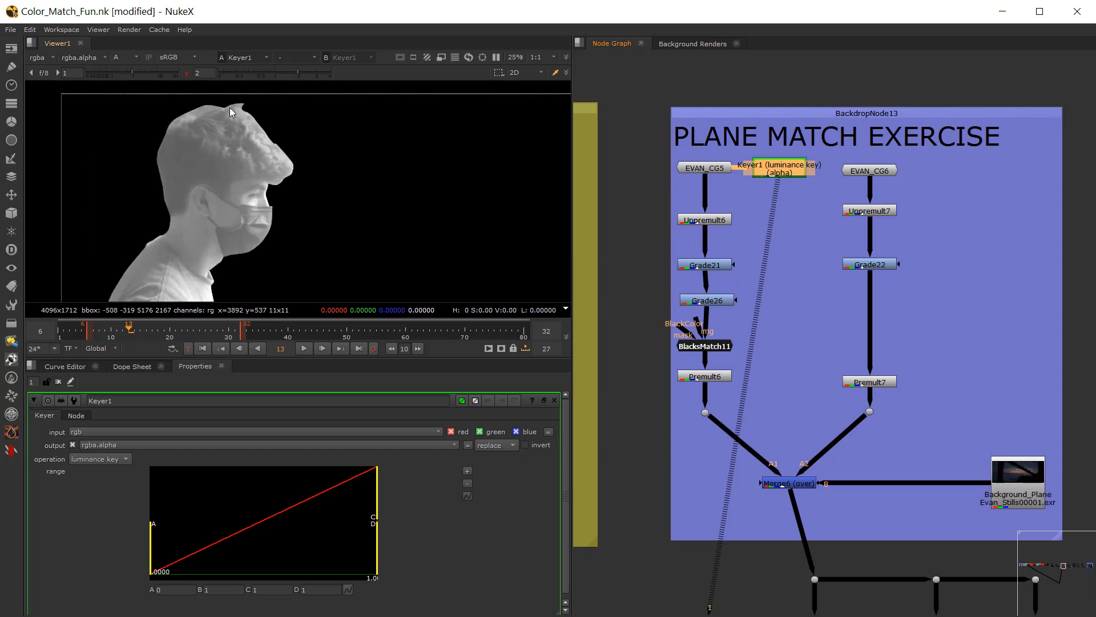
pyautogui.moveTo(152, 542); pyautogui.dragTo(203, 536)
pyautogui.moveTo(377, 495); pyautogui.dragTo(320, 511)
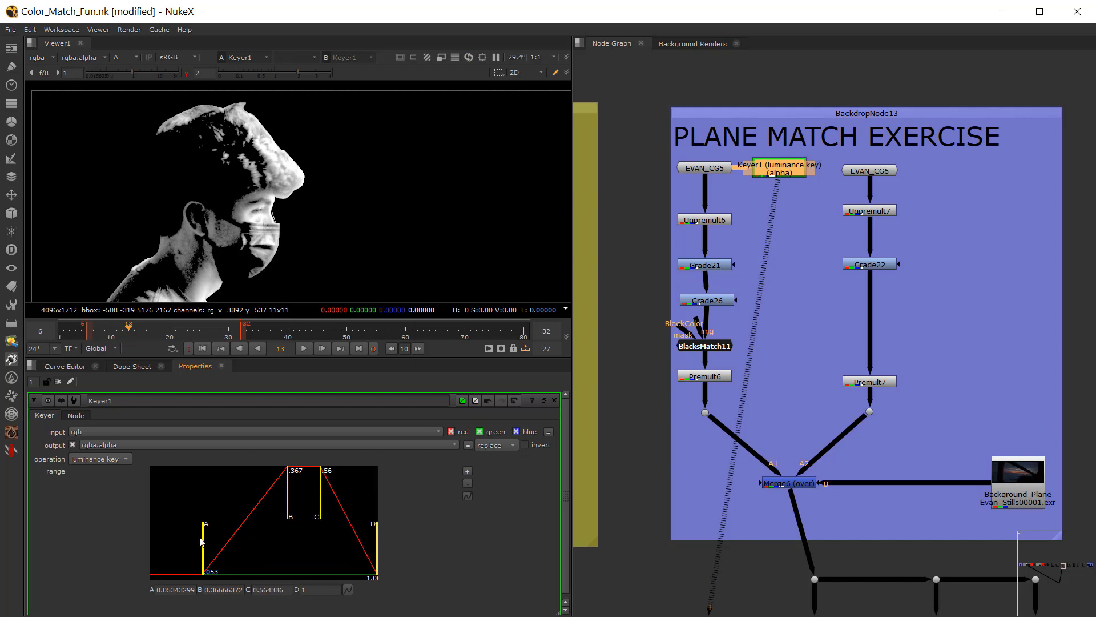
pyautogui.moveTo(203, 540)
pyautogui.mouseDown()
pyautogui.moveTo(183, 543)
pyautogui.moveTo(251, 545)
pyautogui.moveTo(216, 546)
pyautogui.mouseUp()
pyautogui.moveTo(293, 513); pyautogui.dragTo(339, 515)
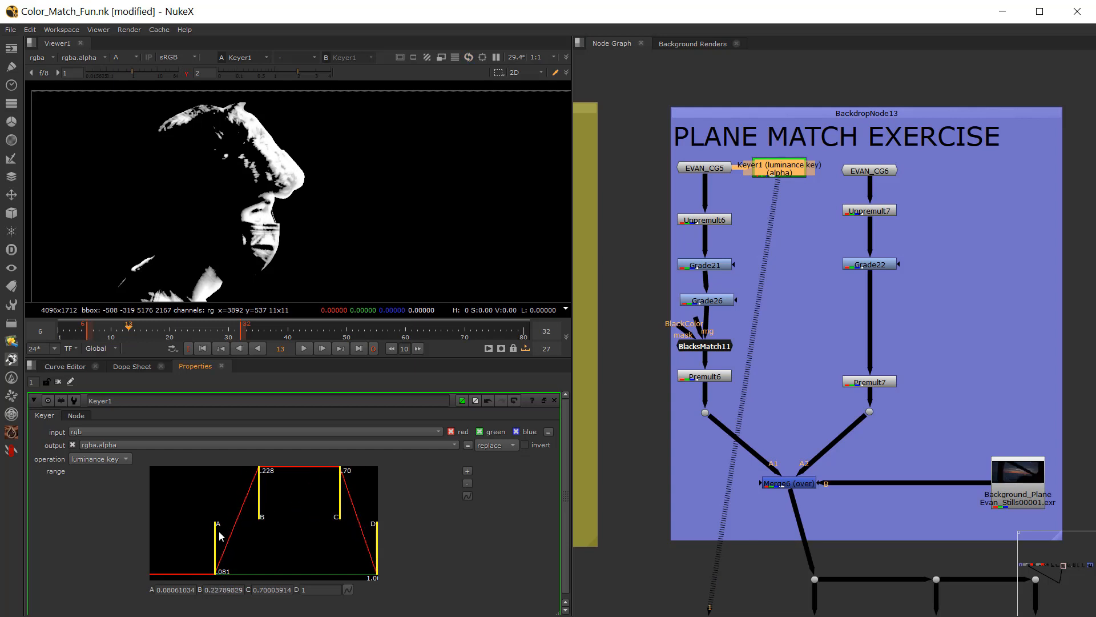
pyautogui.moveTo(218, 539); pyautogui.dragTo(198, 539)
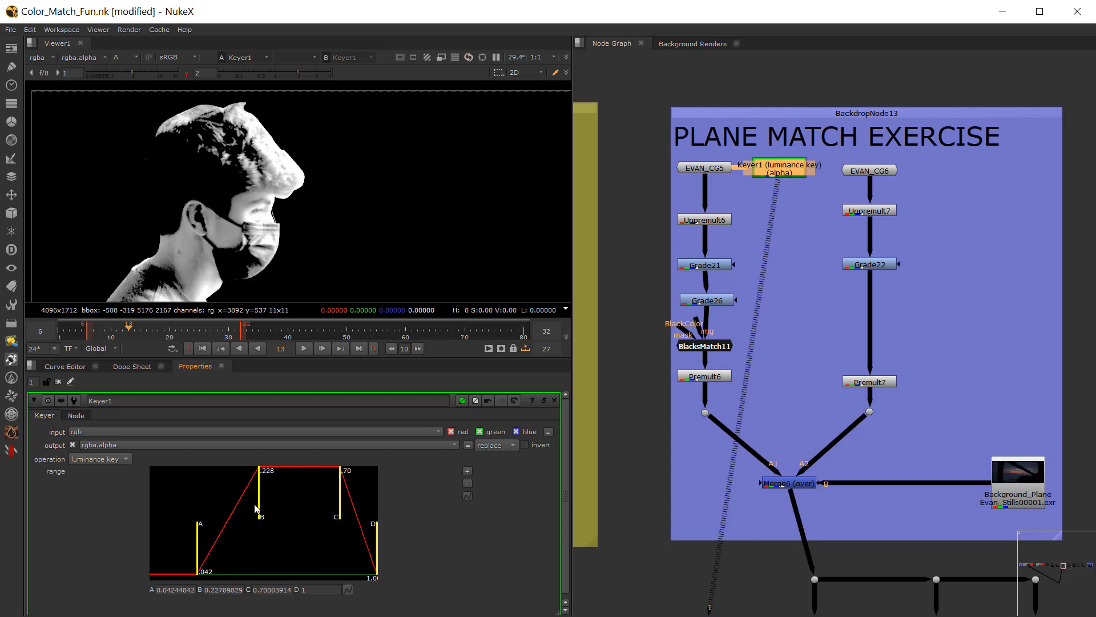
pyautogui.moveTo(257, 509)
pyautogui.mouseDown()
pyautogui.moveTo(275, 510)
pyautogui.moveTo(266, 510)
pyautogui.mouseUp()
pyautogui.moveTo(378, 543); pyautogui.dragTo(323, 516)
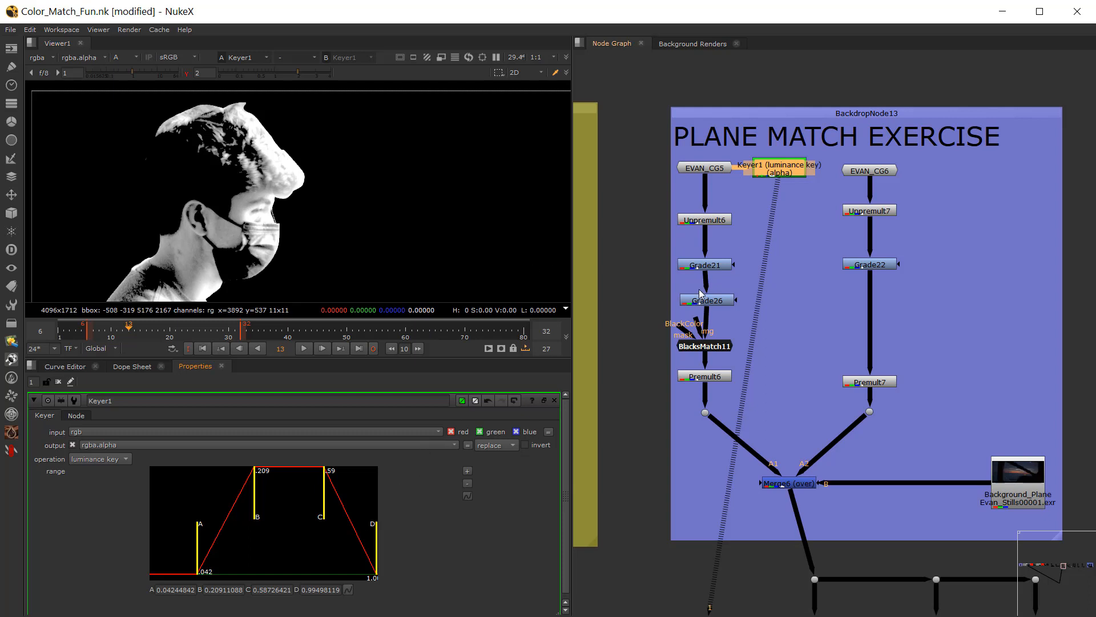
pyautogui.click(748, 221)
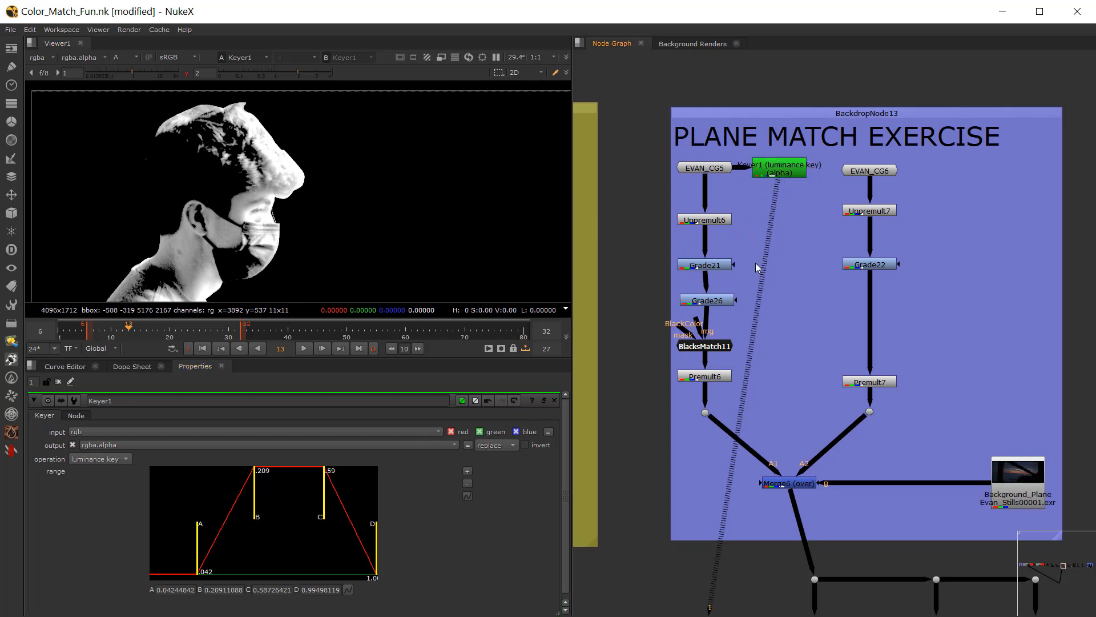
pyautogui.press('g')
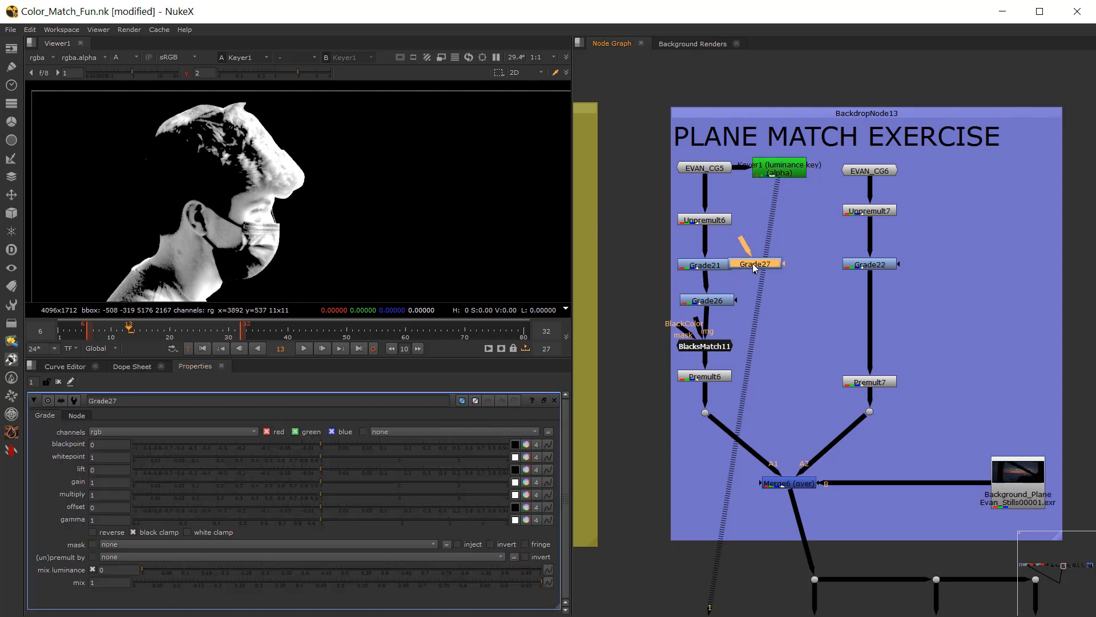
pyautogui.press('Delete')
# Step: Connect Grade26's mask input to Keyer1 and route the connection through a dot beside the grade
pyautogui.click(710, 301)
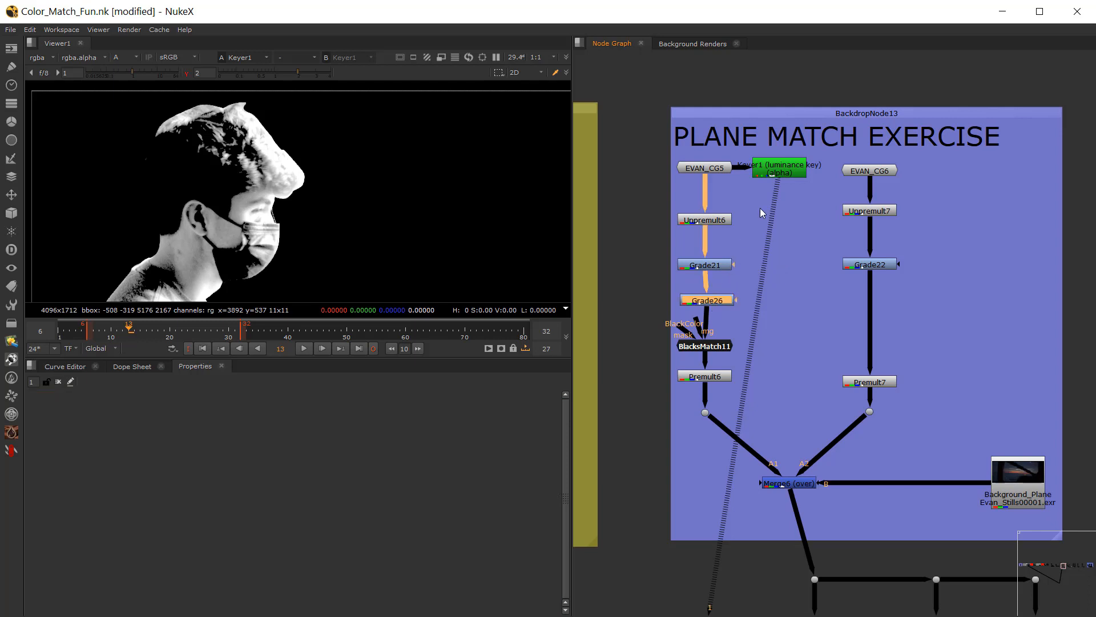
pyautogui.moveTo(738, 300); pyautogui.dragTo(775, 171)
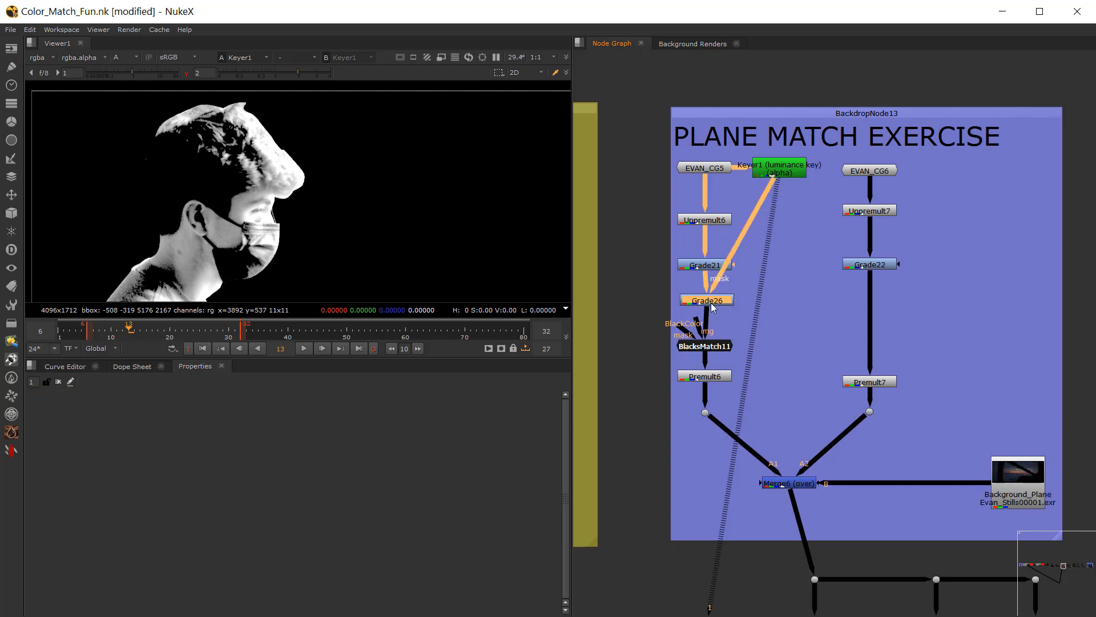
pyautogui.keyDown('ctrl'); pyautogui.moveTo(742, 236); pyautogui.dragTo(780, 299); pyautogui.keyUp('ctrl')
# Step: View Grade26's output in full color and switch the viewer to the Merge6 composite
pyautogui.press('1')
pyautogui.press('a')
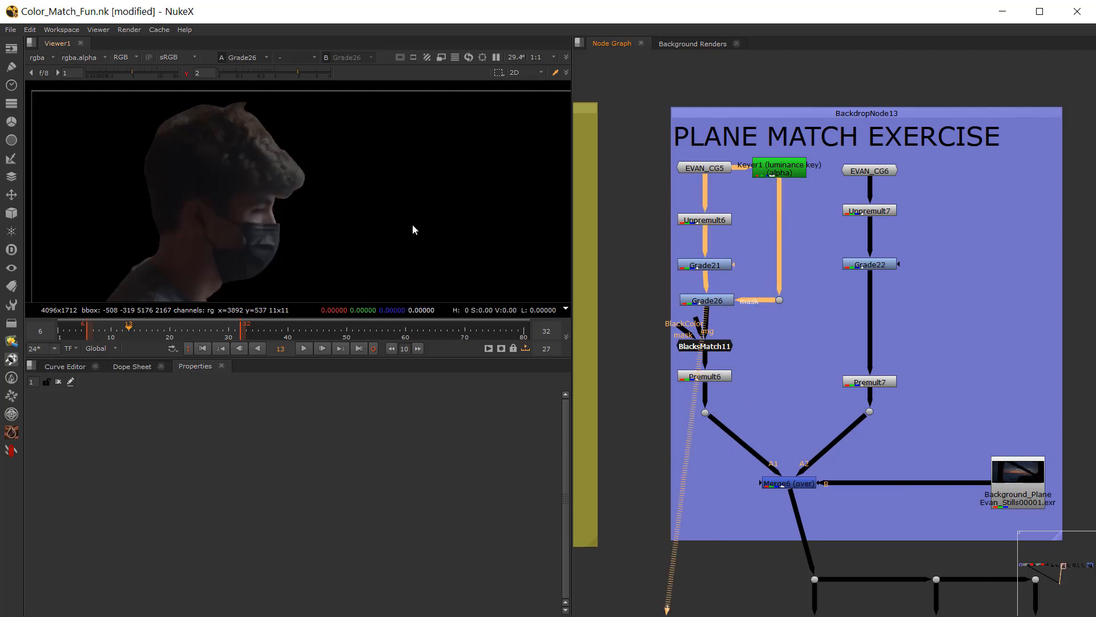
pyautogui.click(799, 485)
pyautogui.press('1')
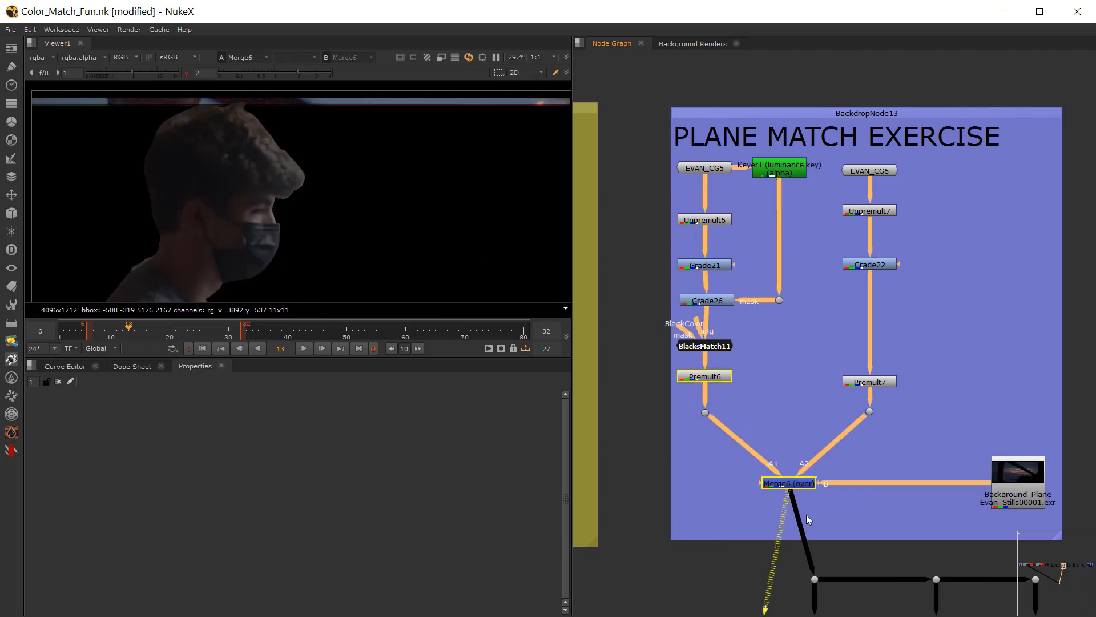
# Step: Tint Grade26's gamma slightly magenta, setting red 1.017, green 0.967 and blue 1.017, and check the full composite
pyautogui.doubleClick(704, 303)
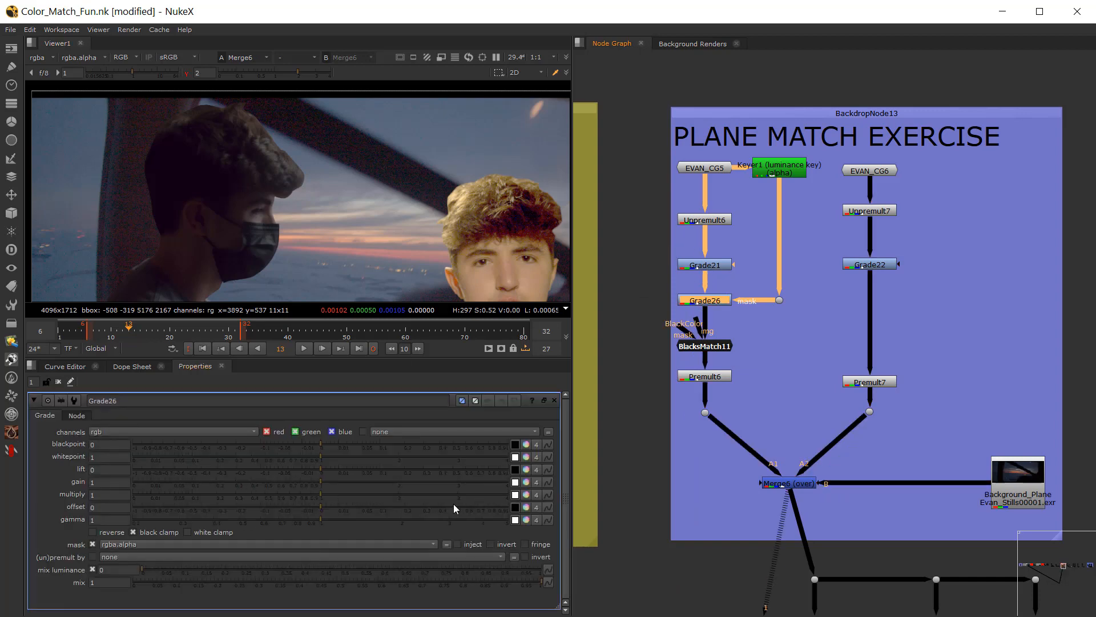
pyautogui.press('ctrl')
pyautogui.keyDown('ctrl'); pyautogui.click(526, 521); pyautogui.keyUp('ctrl')
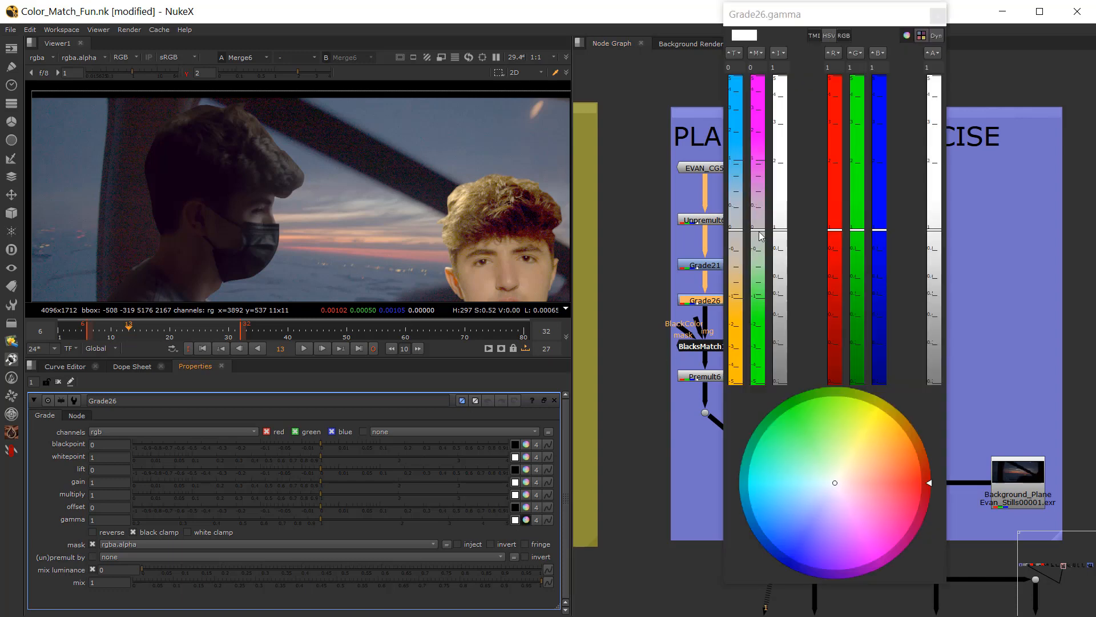
pyautogui.moveTo(760, 235); pyautogui.dragTo(763, 219)
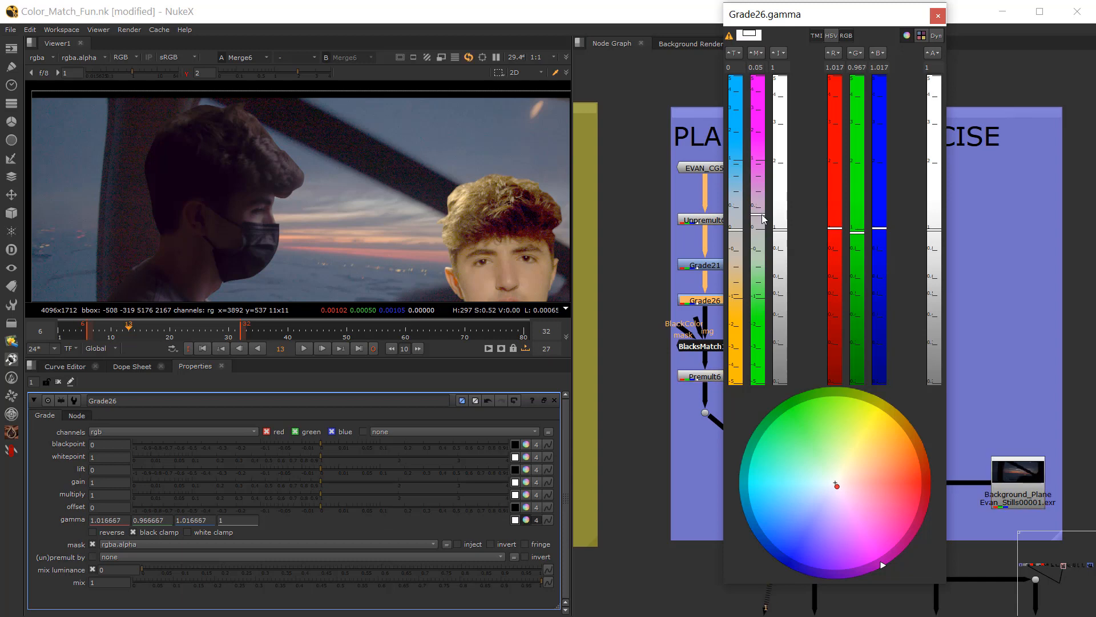
pyautogui.click(938, 16)
pyautogui.scroll(-2, 319, 186)
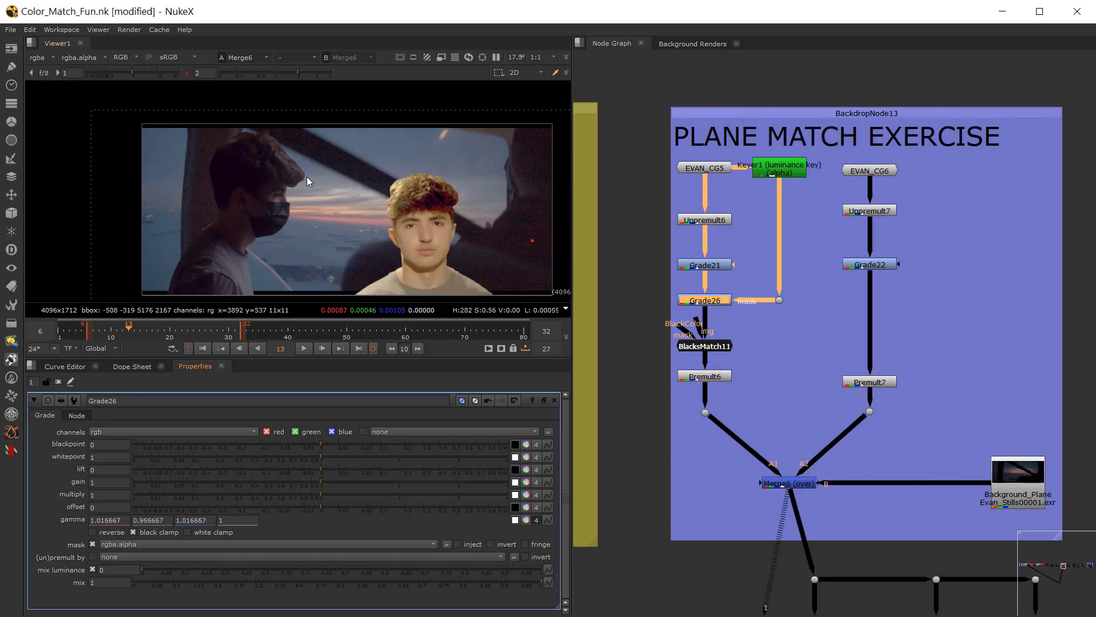
pyautogui.moveTo(327, 201); pyautogui.dragTo(262, 180, button='middle')
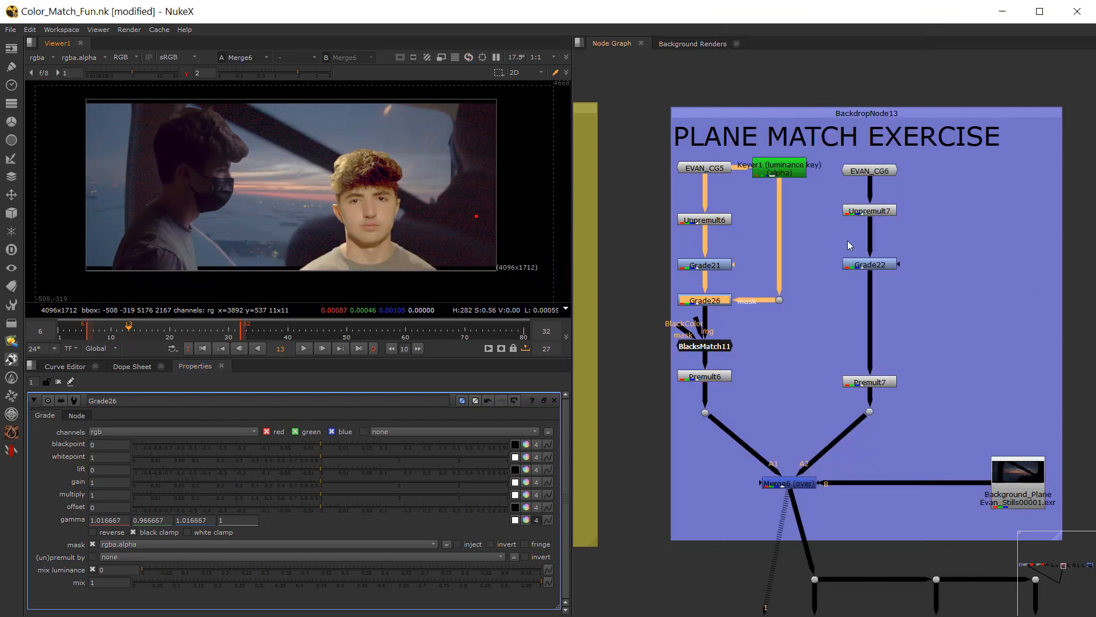
# Step: Disable and re-enable the masked figure's whole correction chain, Unpremult6 through Premult6, to compare before and after
pyautogui.moveTo(644, 205); pyautogui.dragTo(777, 416)
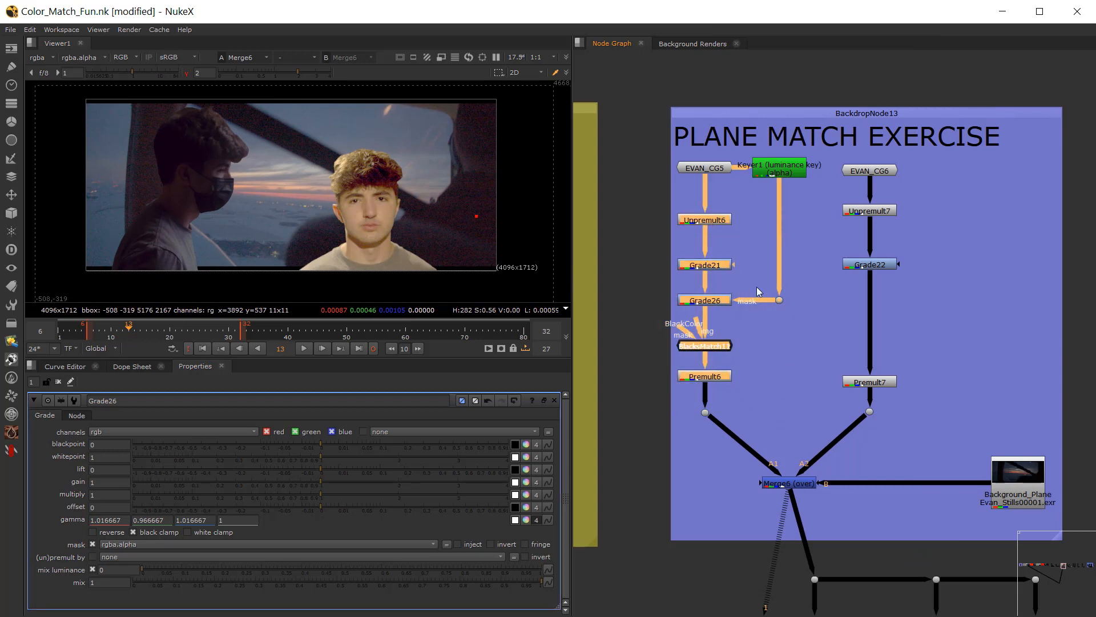
pyautogui.press('d')
pyautogui.press('d')
pyautogui.press('d')
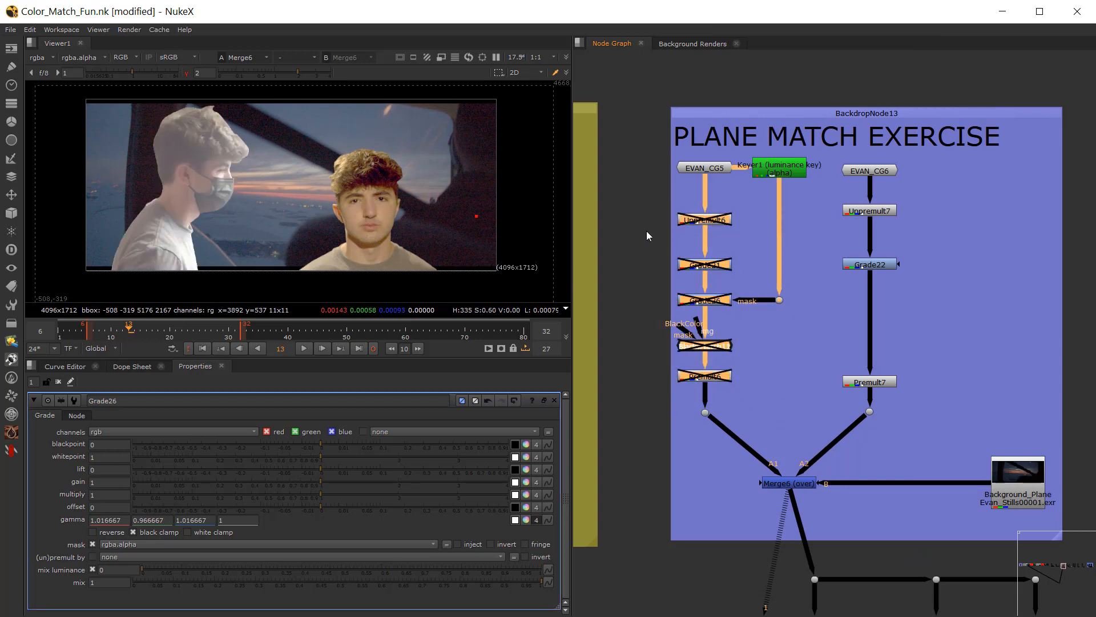
pyautogui.press('d')
pyautogui.click(648, 226)
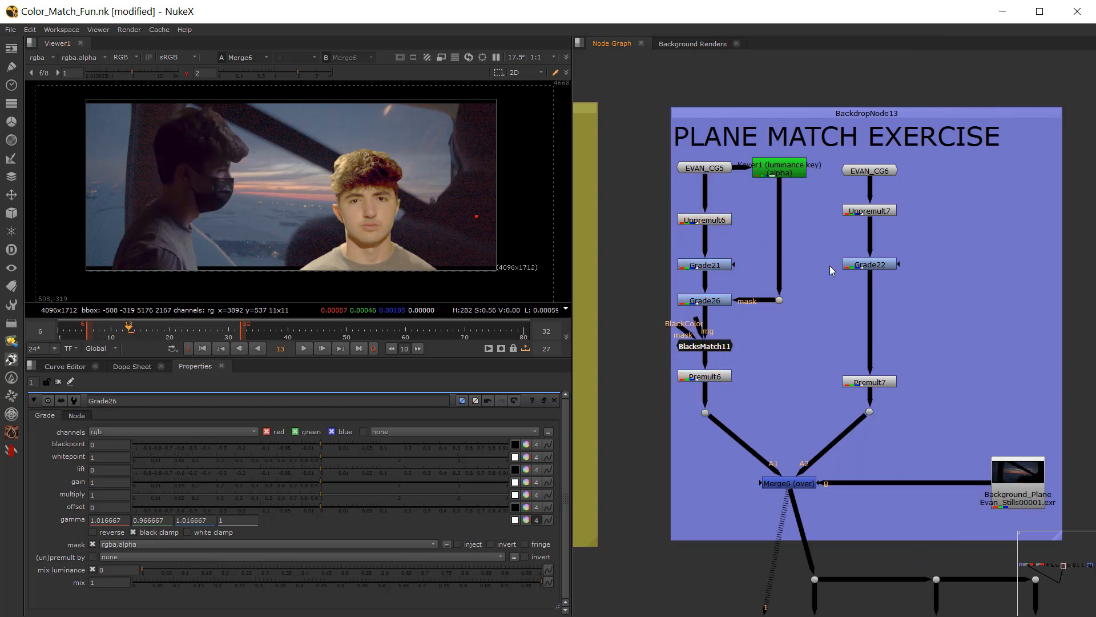
# Step: Look over the ballroom, bar and other matching exercise setups in the node graph
pyautogui.moveTo(830, 268); pyautogui.dragTo(796, 250, button='middle')
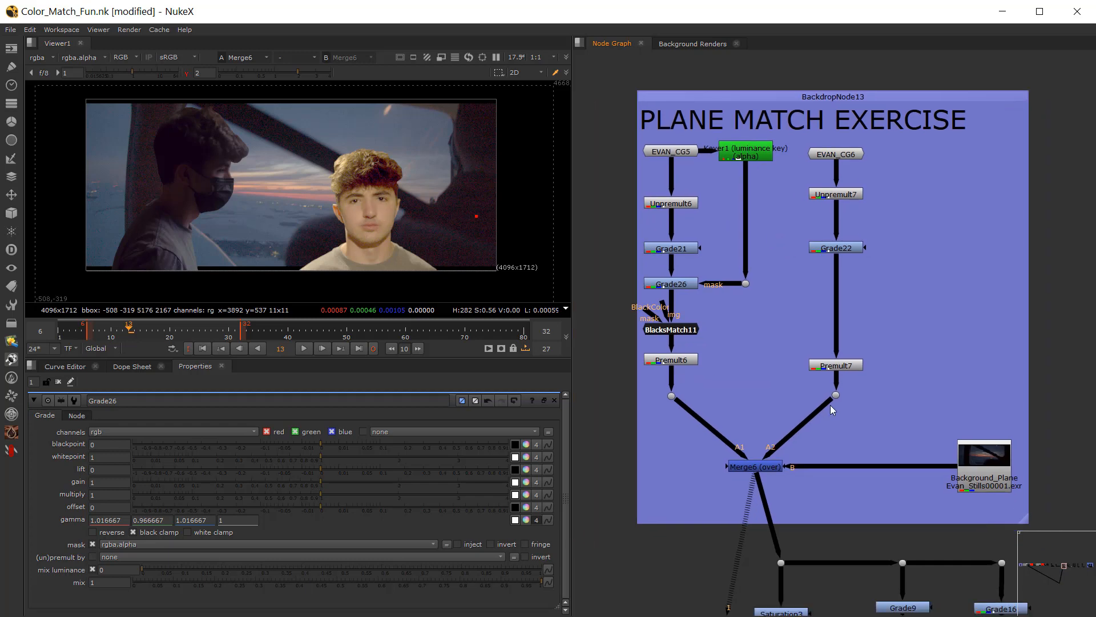
pyautogui.scroll(-3, 830, 405)
pyautogui.moveTo(977, 431); pyautogui.dragTo(678, 386, button='middle')
pyautogui.moveTo(874, 430); pyautogui.dragTo(787, 420, button='middle')
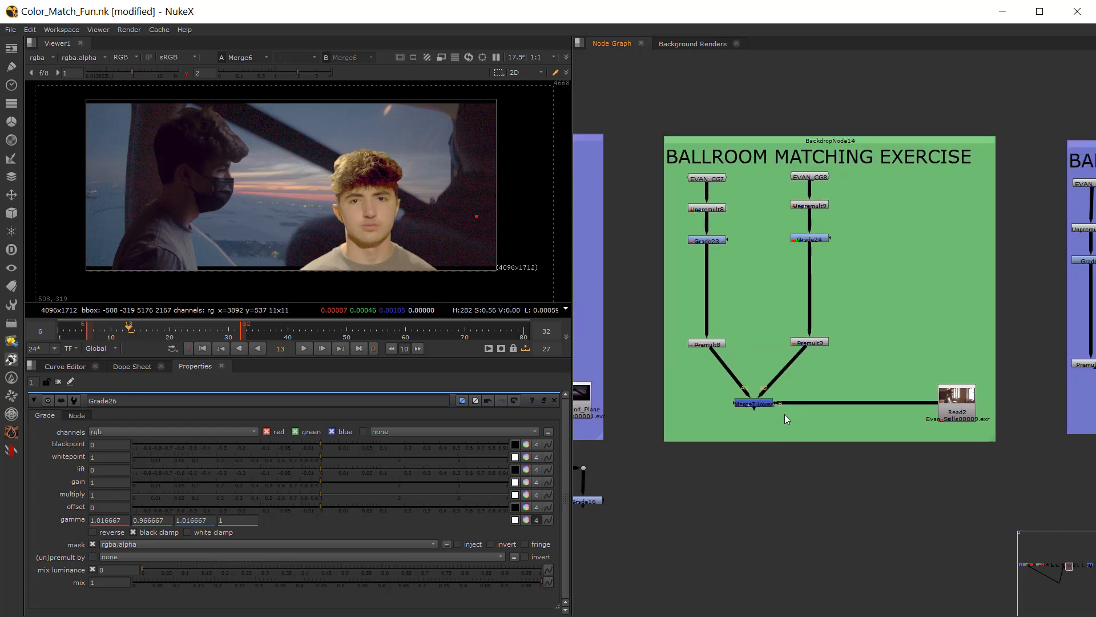
pyautogui.moveTo(823, 385); pyautogui.dragTo(714, 362, button='middle')
pyautogui.moveTo(931, 388); pyautogui.dragTo(715, 388, button='middle')
pyautogui.moveTo(818, 413); pyautogui.dragTo(726, 413, button='middle')
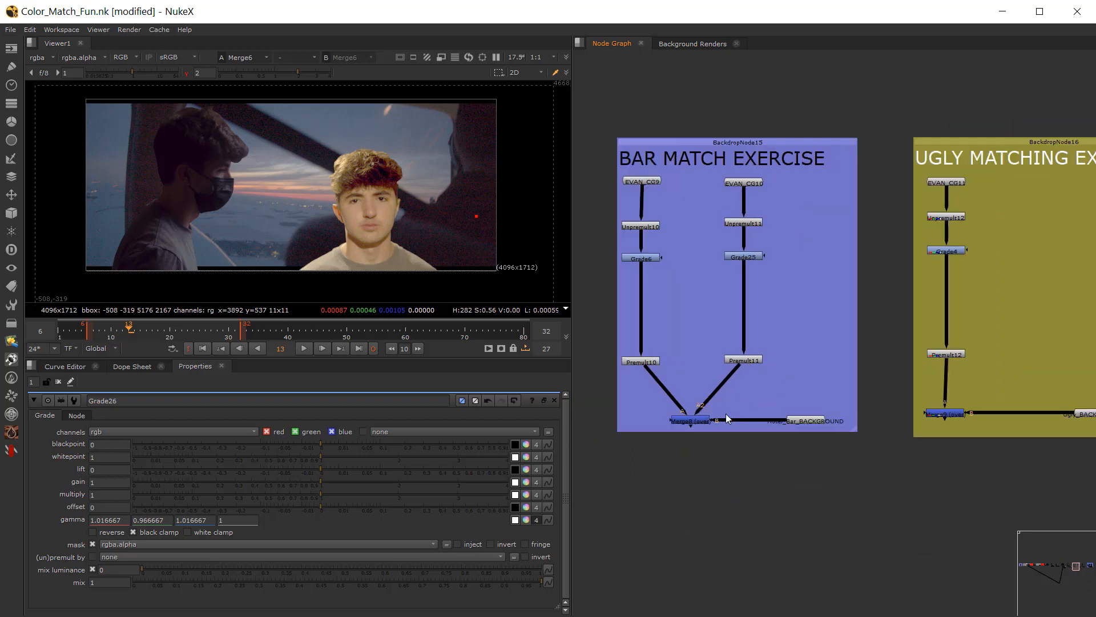
pyautogui.moveTo(894, 386); pyautogui.dragTo(680, 385, button='middle')
pyautogui.moveTo(899, 419); pyautogui.dragTo(682, 407, button='middle')
pyautogui.moveTo(890, 403); pyautogui.dragTo(499, 398, button='middle')
pyautogui.moveTo(883, 397); pyautogui.dragTo(729, 380, button='middle')
pyautogui.scroll(-3, 733, 381)
pyautogui.moveTo(622, 434); pyautogui.dragTo(1077, 374, button='middle')
pyautogui.moveTo(645, 373); pyautogui.dragTo(1061, 384, button='middle')
pyautogui.scroll(3, 725, 374)
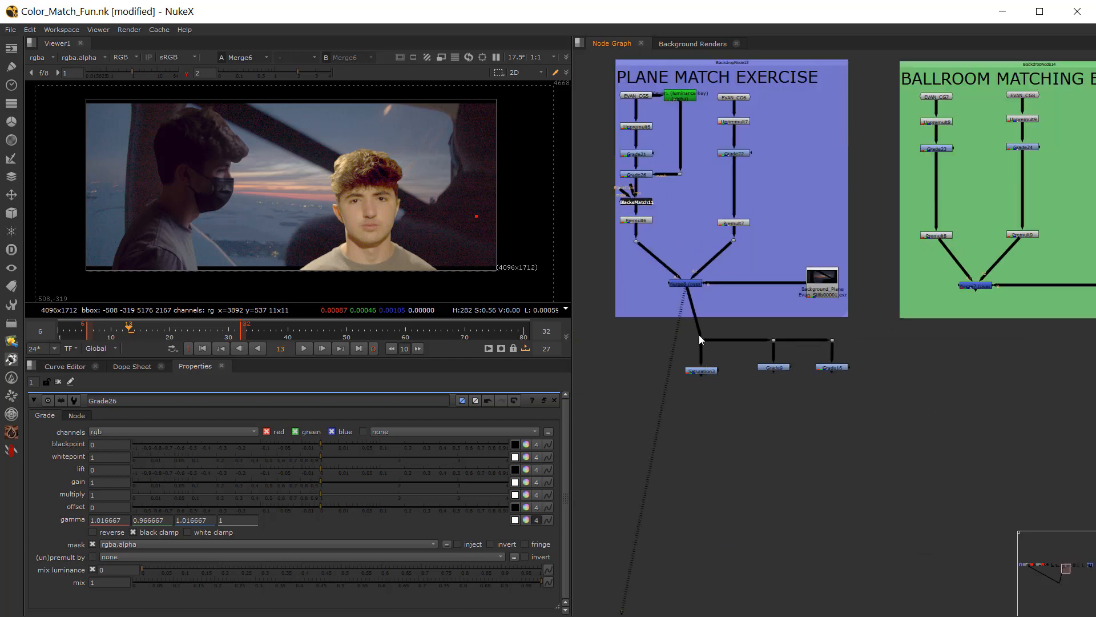
# Step: Move the Saturation3, Grade9 and Grade16 check nodes with their dots under the atmosphere fog exercise and feed them from Merge2
pyautogui.moveTo(678, 330); pyautogui.dragTo(904, 413)
pyautogui.scroll(-4, 726, 400)
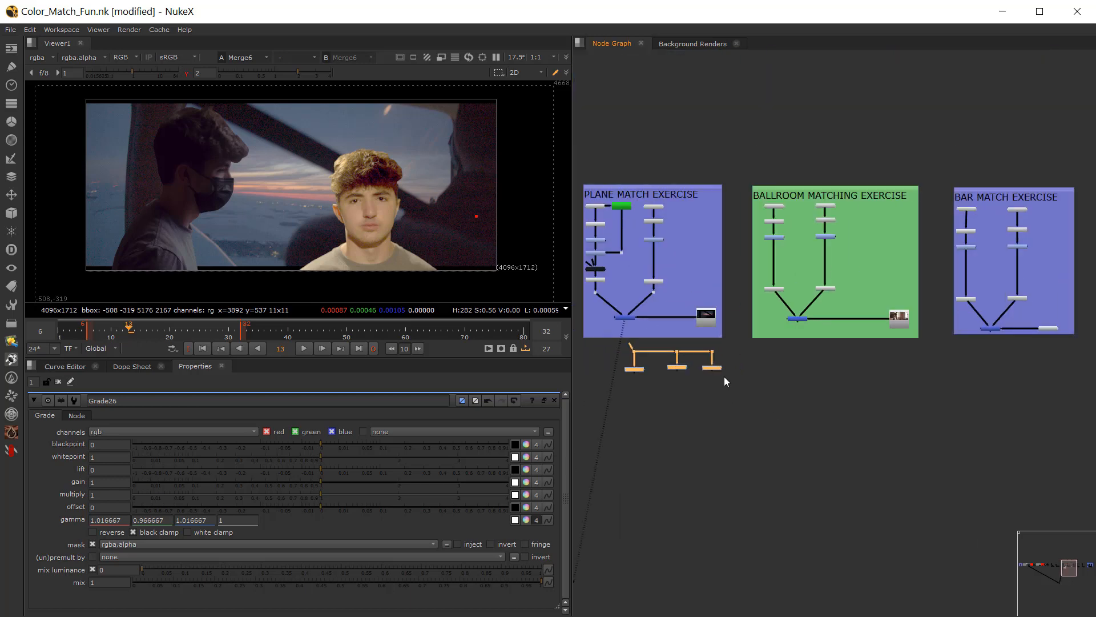
pyautogui.moveTo(943, 378); pyautogui.dragTo(554, 400, button='middle')
pyautogui.scroll(-3, 632, 397)
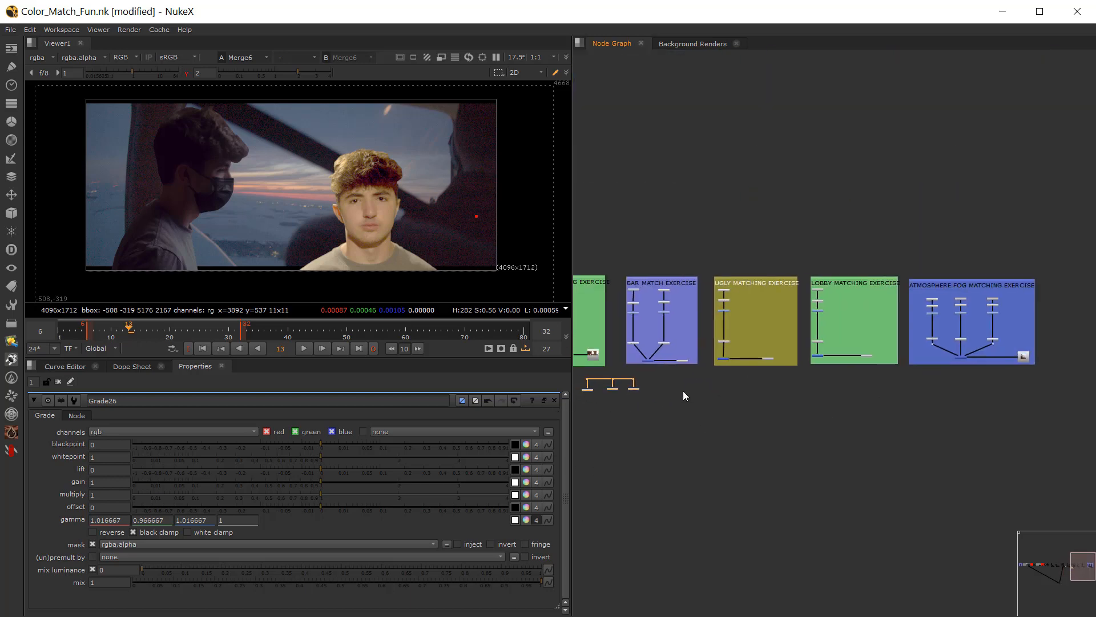
pyautogui.moveTo(635, 393); pyautogui.dragTo(961, 355)
pyautogui.scroll(5, 961, 355)
pyautogui.moveTo(931, 416); pyautogui.dragTo(823, 413, button='middle')
pyautogui.moveTo(843, 431); pyautogui.dragTo(847, 386)
# Step: View the Merge2 fog composite and reset the viewer gamma to 1
pyautogui.click(834, 382)
pyautogui.press('1')
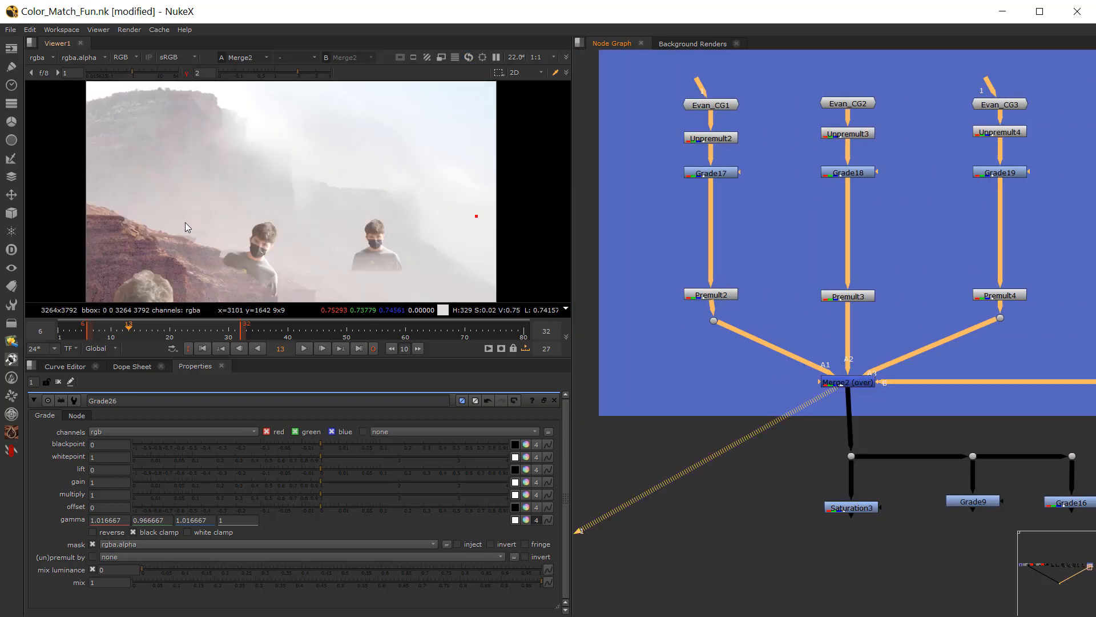
pyautogui.click(186, 73)
pyautogui.scroll(3, 398, 161)
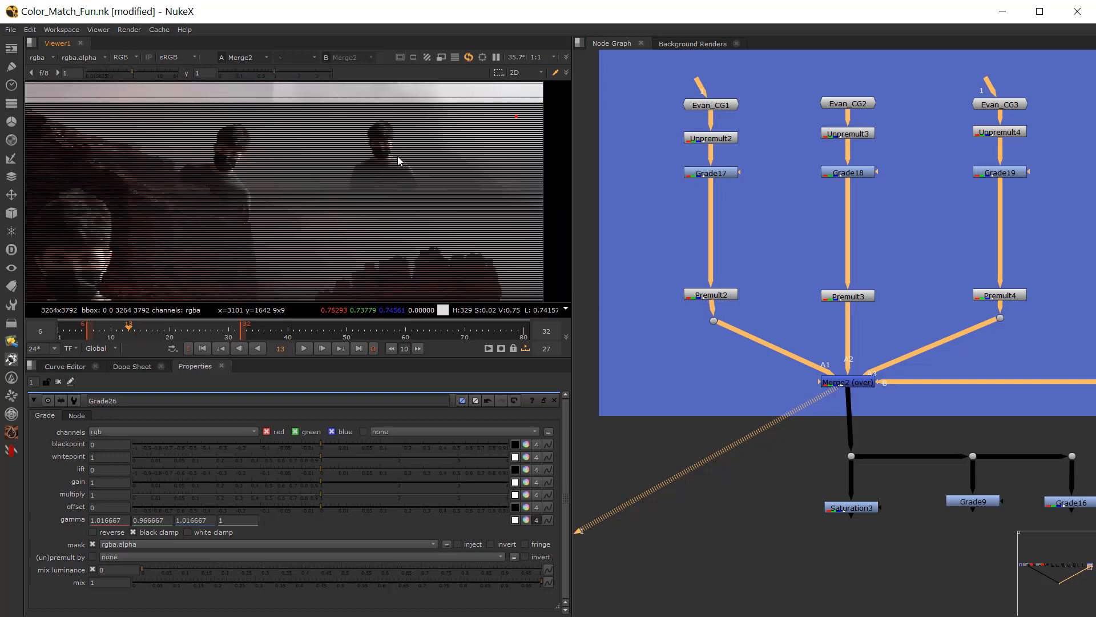
pyautogui.scroll(1, 398, 161)
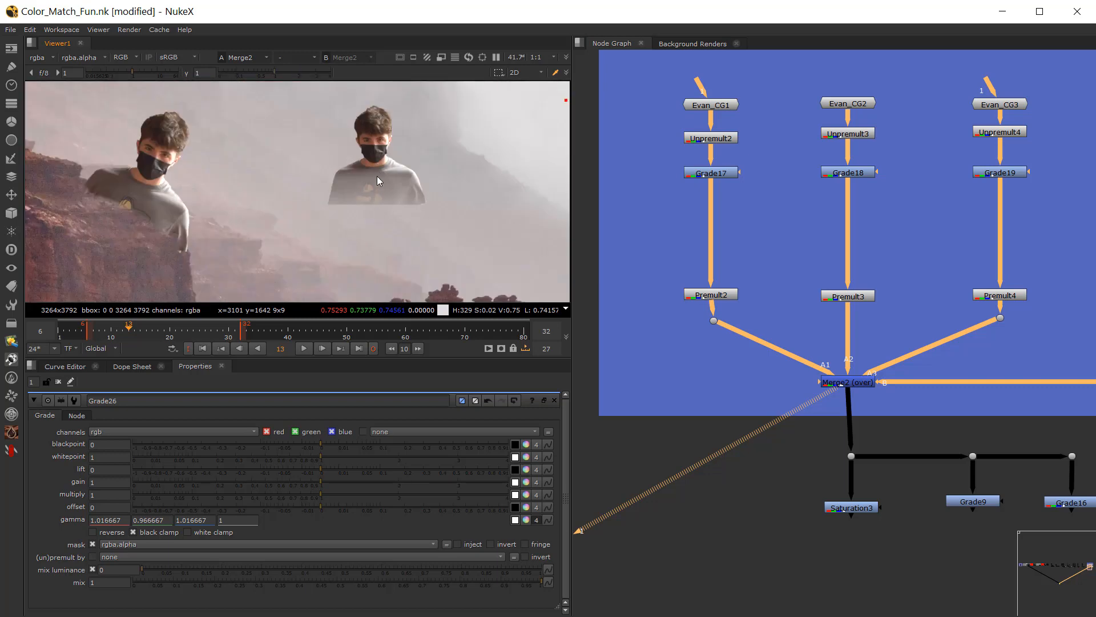
pyautogui.scroll(2, 377, 176)
pyautogui.press('f')
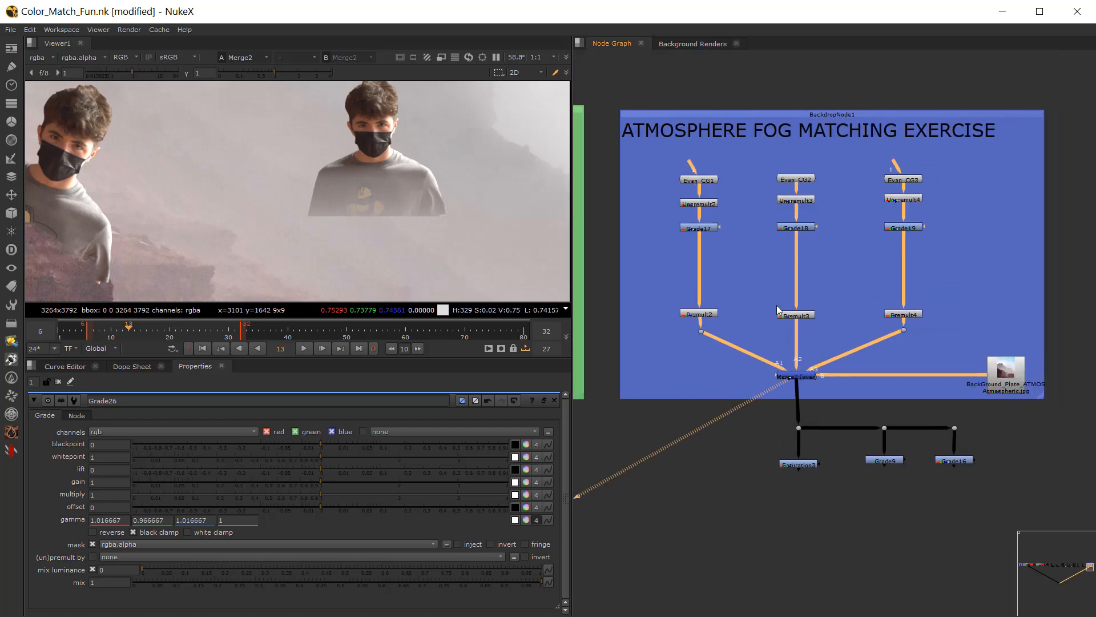
# Step: Open Grade17 and compare the figures with the foggy plate in the viewer's luminance display
pyautogui.scroll(3, 702, 234)
pyautogui.click(694, 229)
pyautogui.scroll(2, 407, 111)
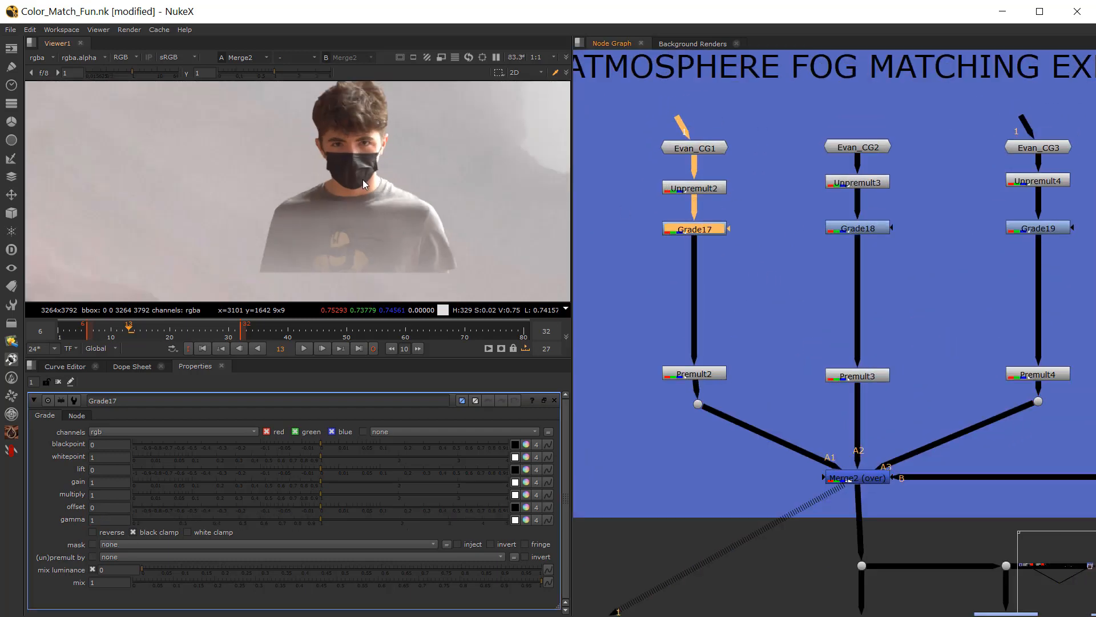
pyautogui.scroll(-7, 367, 188)
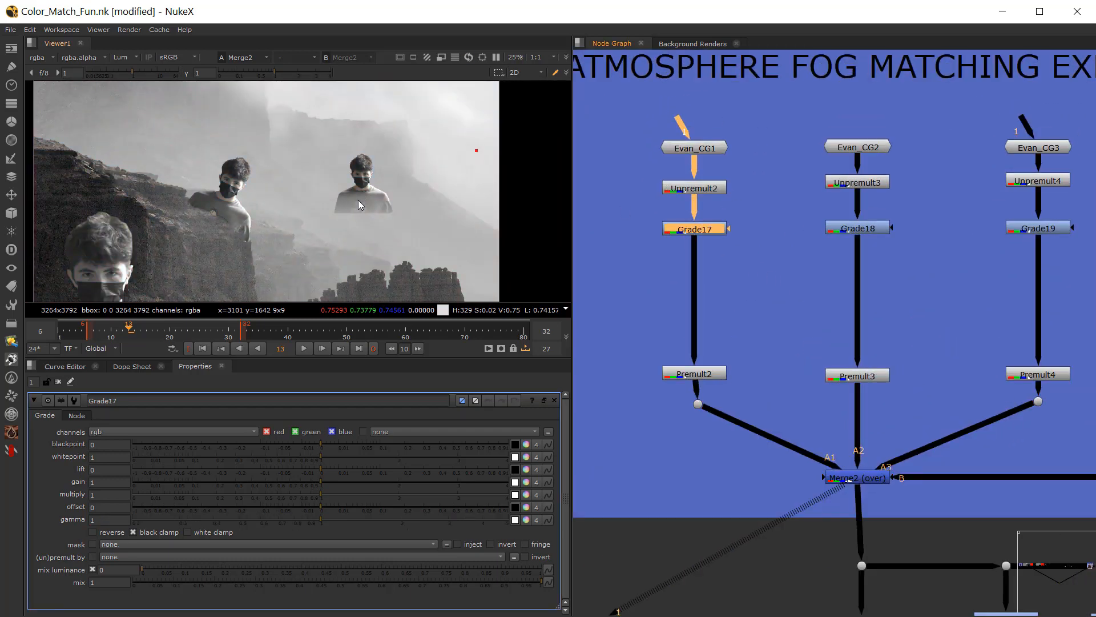
pyautogui.scroll(6, 358, 200)
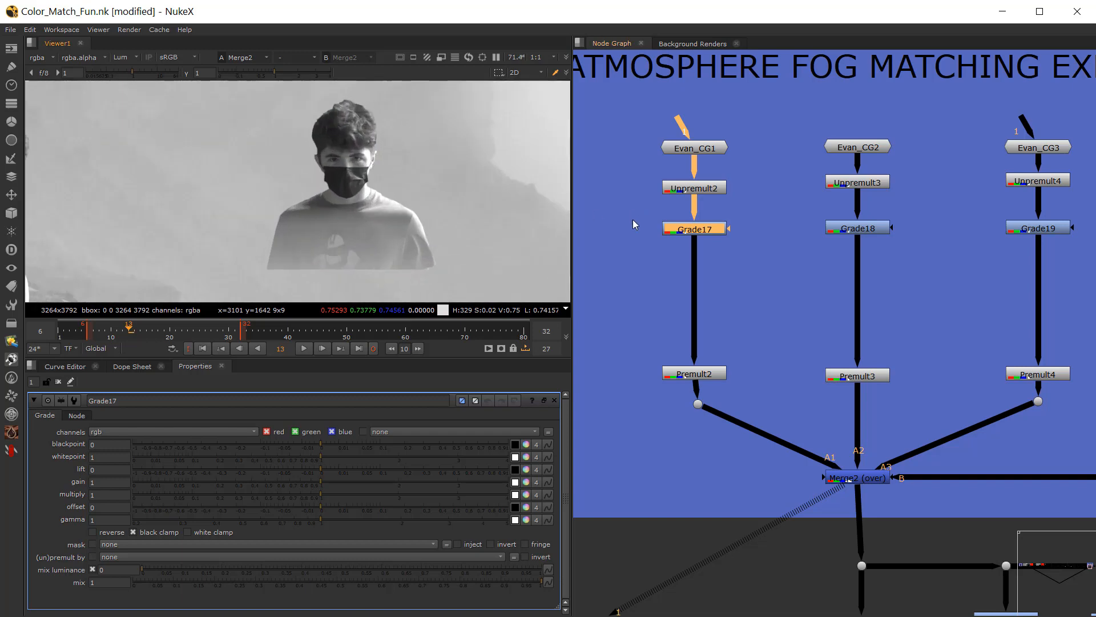
pyautogui.scroll(-3, 351, 198)
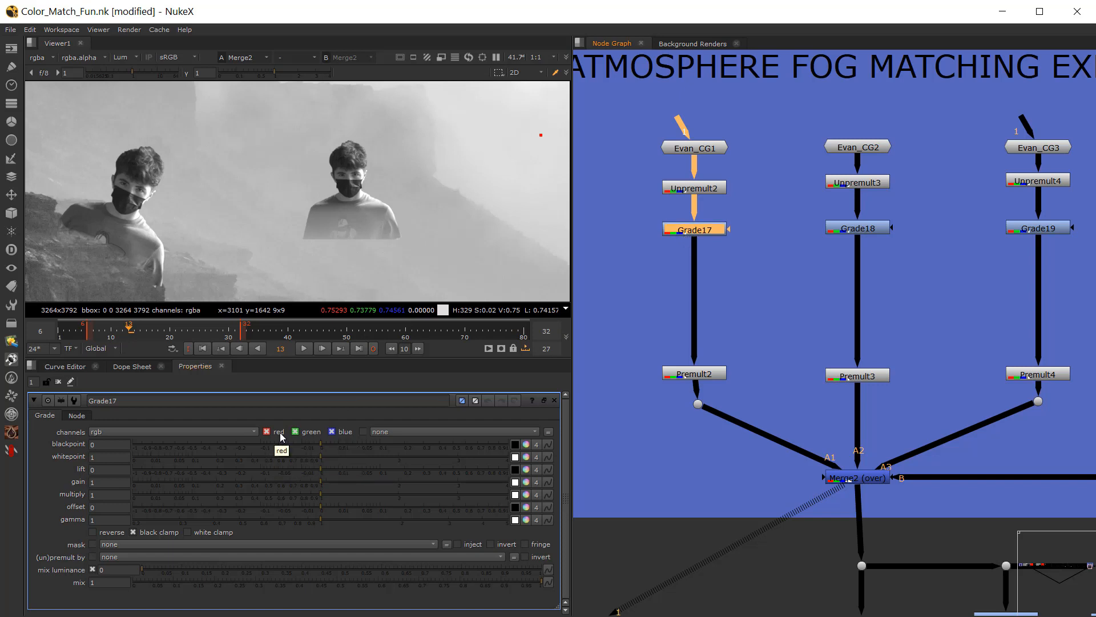
# Step: Try a gain of 0.625 on Grade17, and undo that change
pyautogui.click(649, 238)
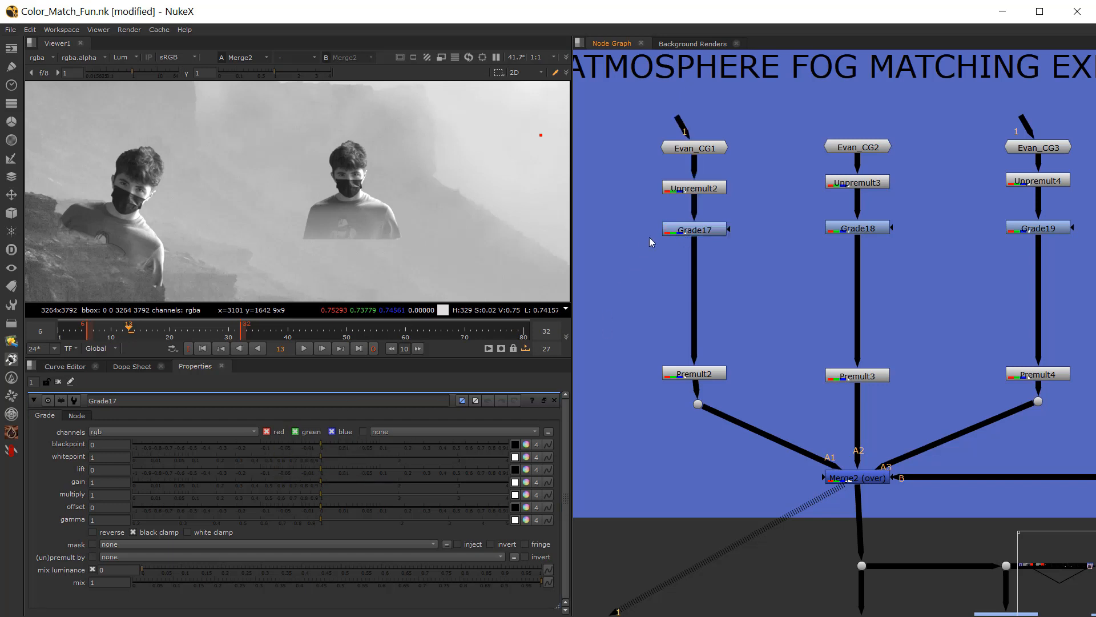
pyautogui.click(673, 224)
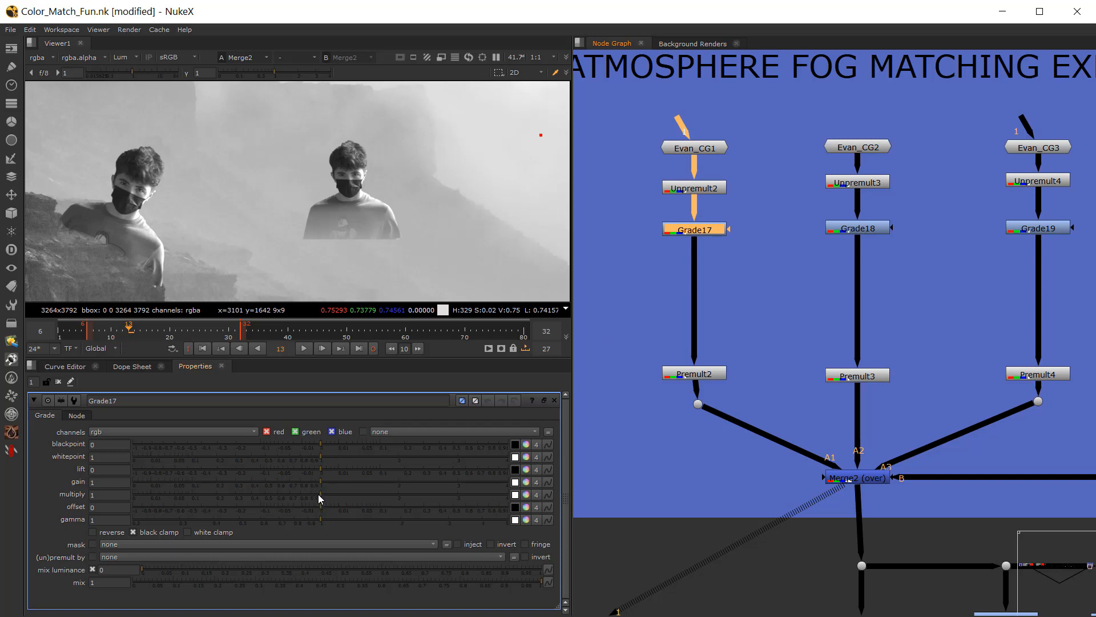
pyautogui.moveTo(310, 481); pyautogui.dragTo(281, 481)
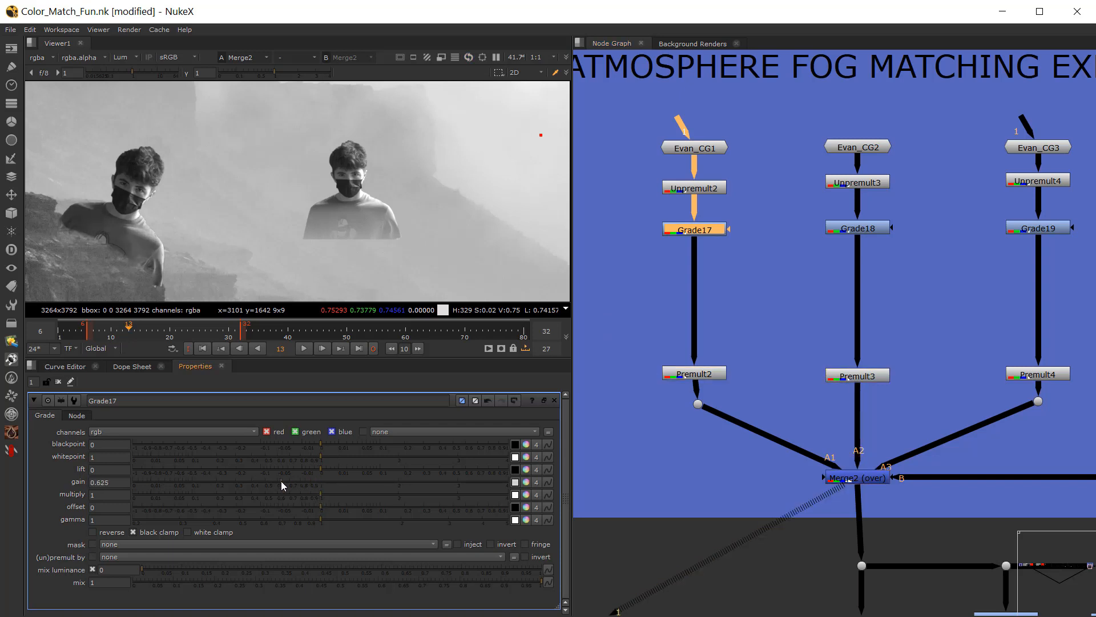
pyautogui.hotkey('ctrl', 'z')
# Step: Toggle Premult3, Evan_CG2 and Evan_CG3 off and on to identify which branch holds the most distant figure
pyautogui.keyDown('ctrl'); pyautogui.click(861, 375); pyautogui.keyUp('ctrl')
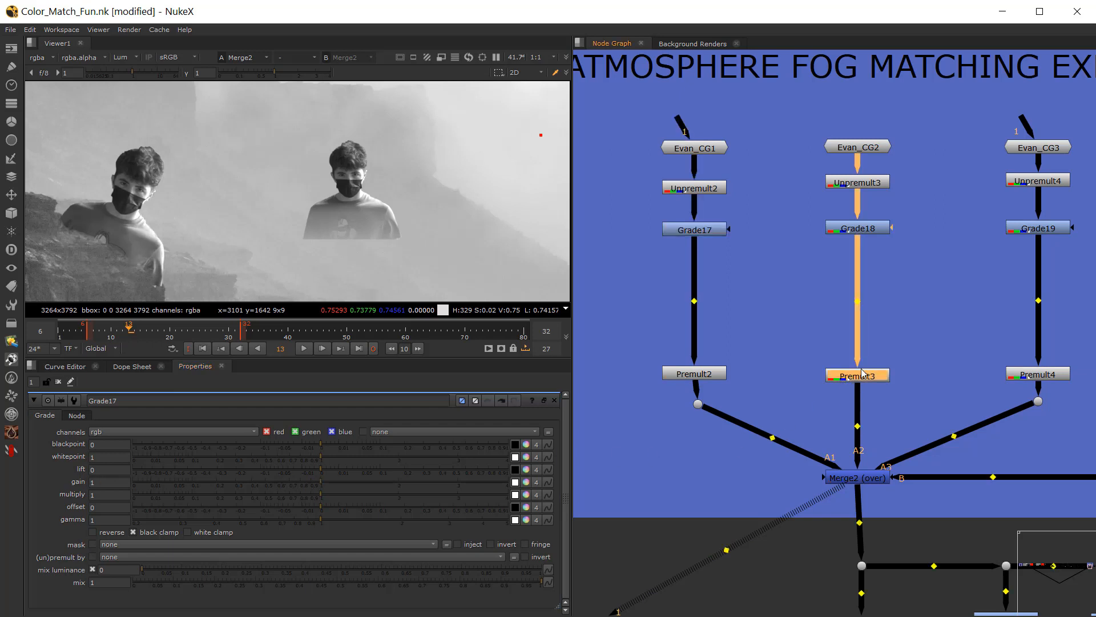
pyautogui.doubleClick(845, 228)
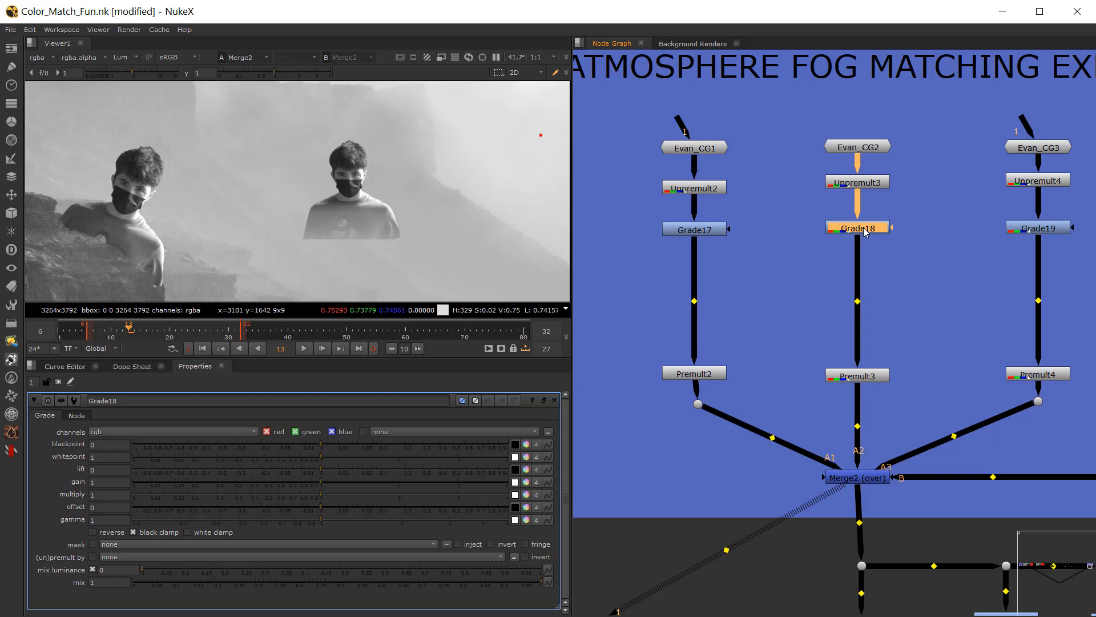
pyautogui.click(852, 377)
pyautogui.press('d')
pyautogui.press('d')
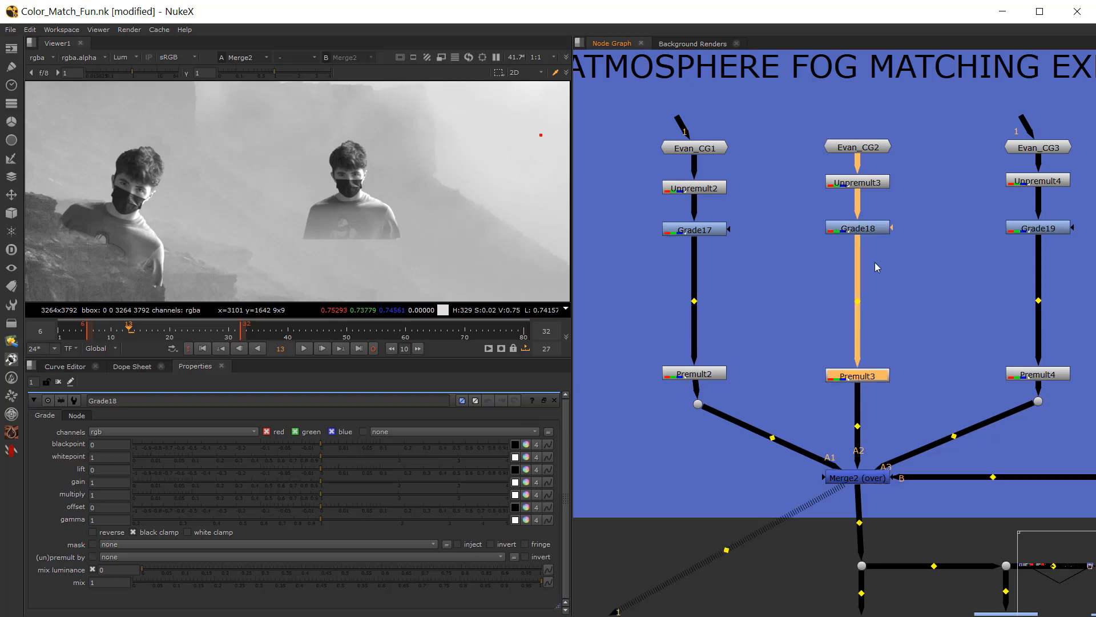
pyautogui.click(865, 150)
pyautogui.press('d')
pyautogui.press('d')
pyautogui.click(1027, 150)
pyautogui.press('d')
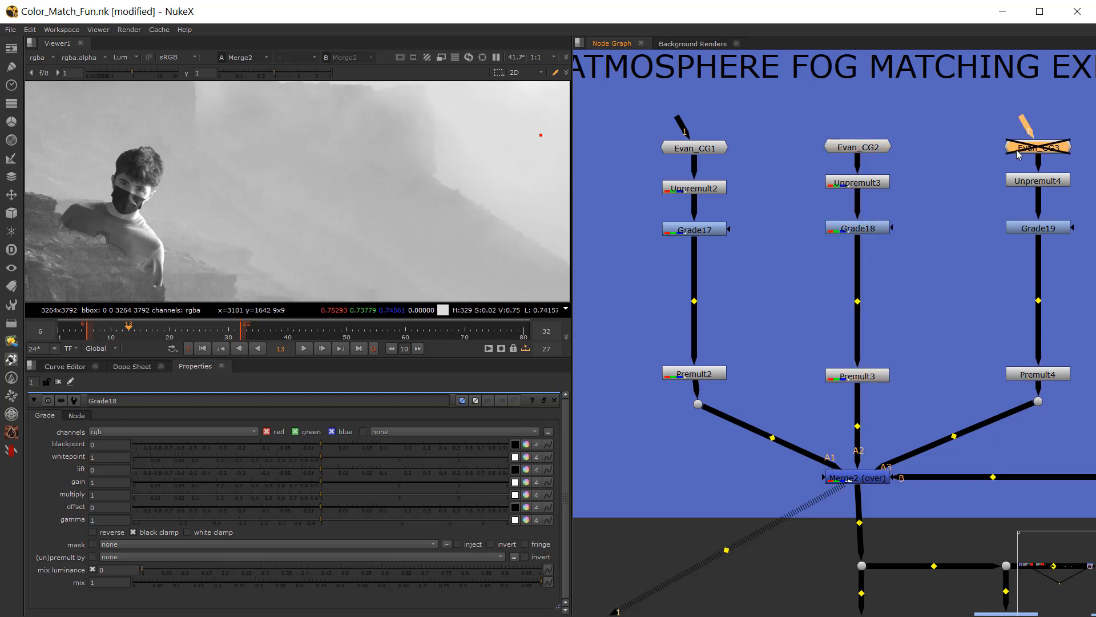
pyautogui.press('d')
# Step: Lift the distant figure into the fog by setting Grade19's multiply to 0.68 and gamma to 2.72
pyautogui.moveTo(1026, 229); pyautogui.dragTo(908, 231, button='middle')
pyautogui.doubleClick(909, 231)
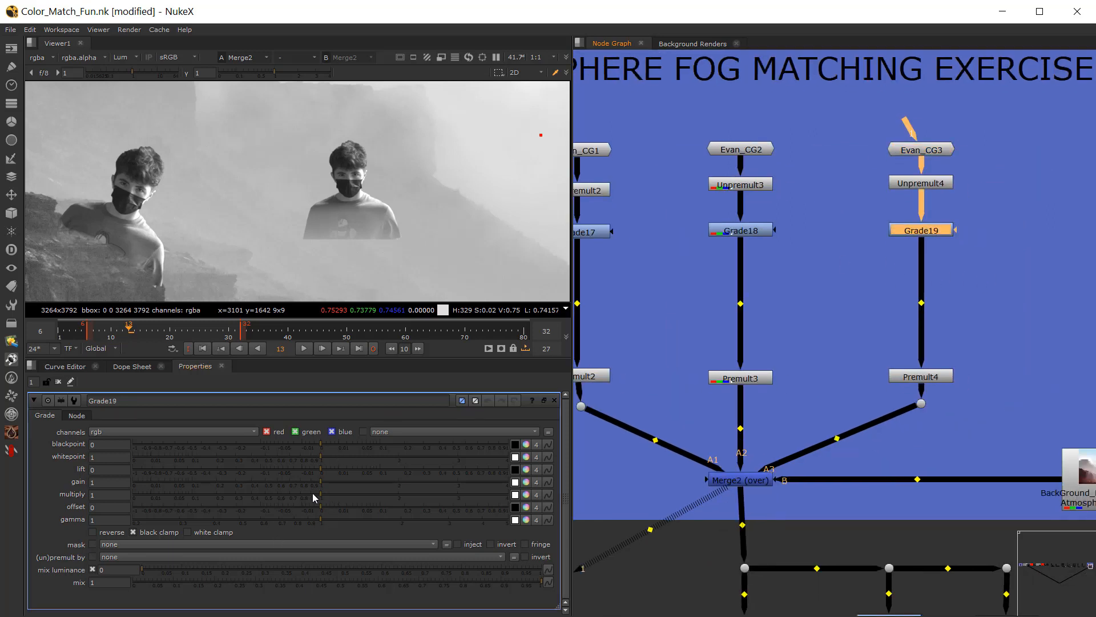
pyautogui.moveTo(290, 499); pyautogui.dragTo(409, 519)
pyautogui.moveTo(327, 498); pyautogui.dragTo(287, 496)
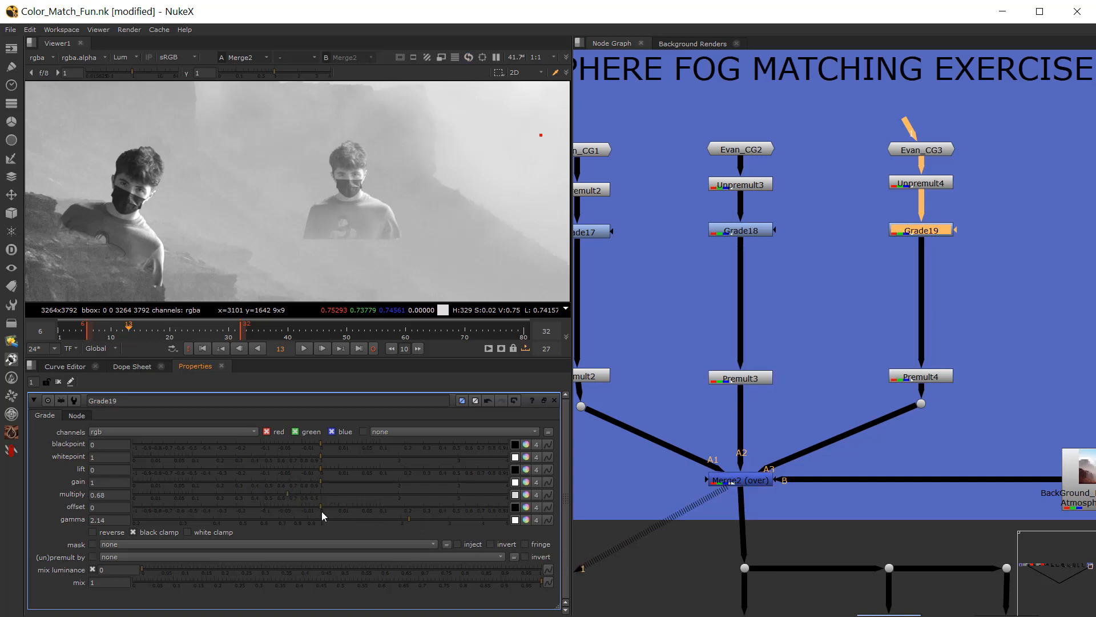
pyautogui.moveTo(420, 518); pyautogui.dragTo(436, 518)
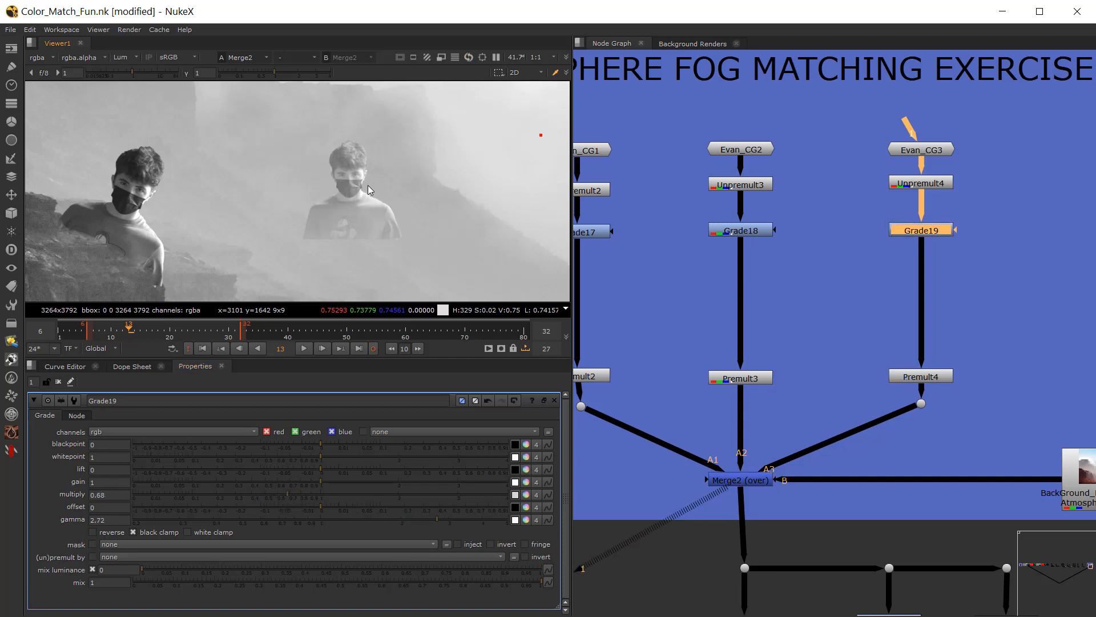
# Step: Return the viewer to full color and refine Grade19 to multiply 0.475 and gamma 2.5
pyautogui.press('y')
pyautogui.scroll(1, 379, 208)
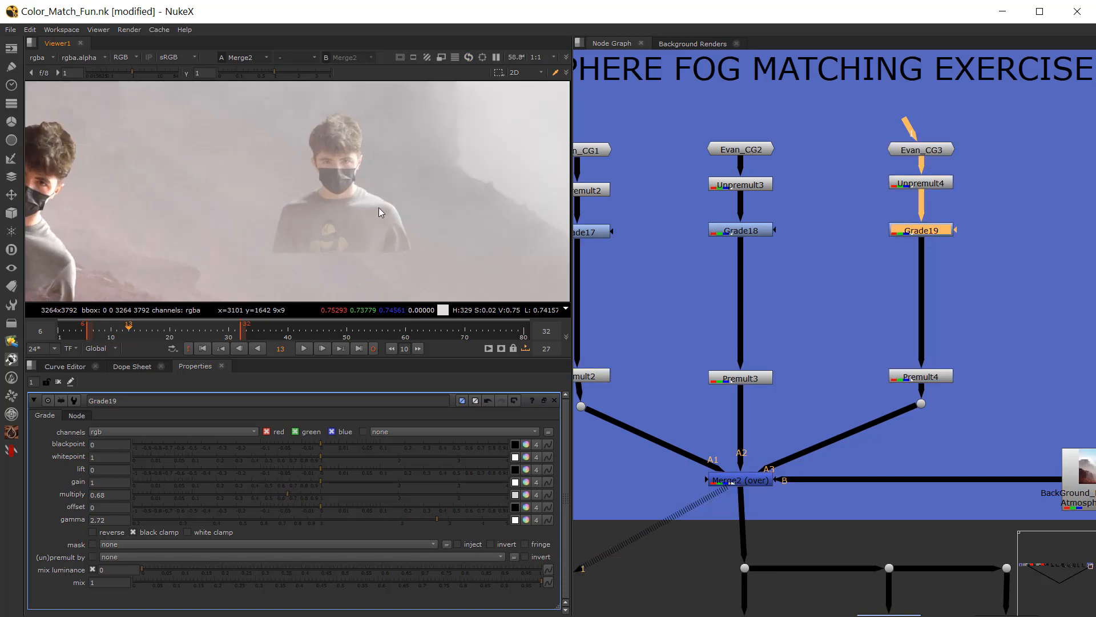
pyautogui.moveTo(289, 494); pyautogui.dragTo(262, 496)
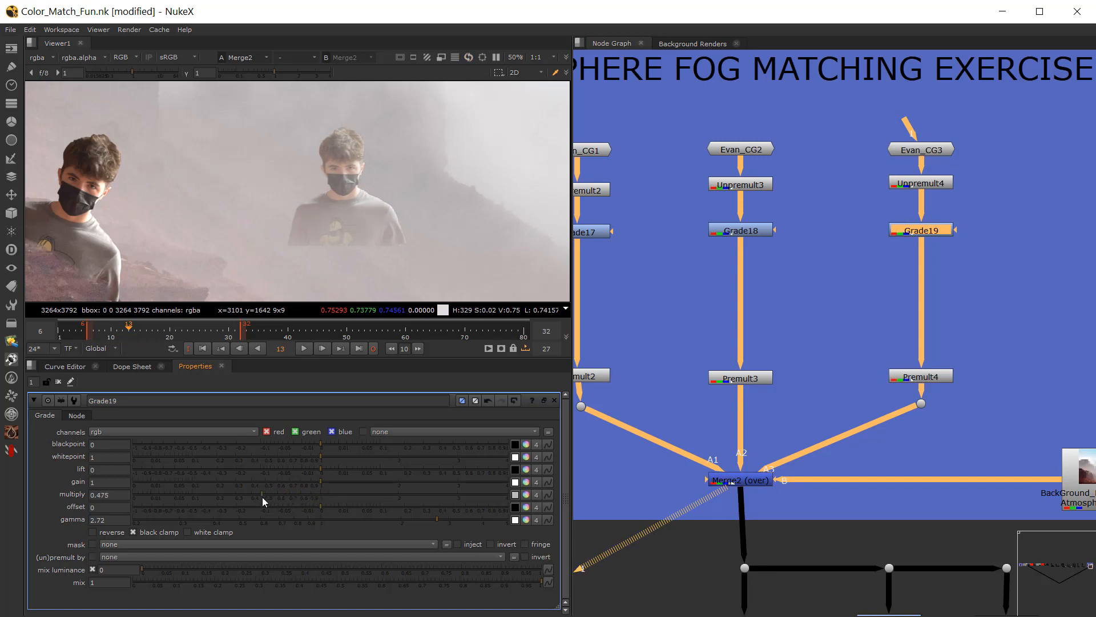
pyautogui.moveTo(433, 518)
pyautogui.mouseDown()
pyautogui.moveTo(419, 519)
pyautogui.moveTo(453, 520)
pyautogui.moveTo(423, 518)
pyautogui.mouseUp()
pyautogui.click(805, 311)
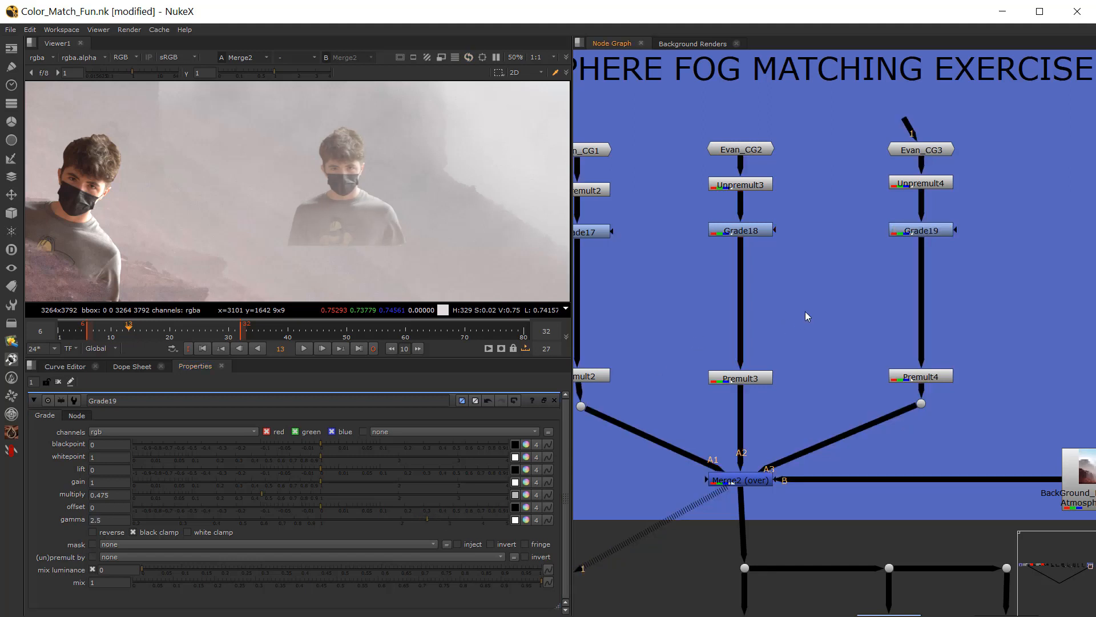
pyautogui.moveTo(789, 307); pyautogui.dragTo(705, 287, button='middle')
pyautogui.press('Tab')
pyautogui.write('black')
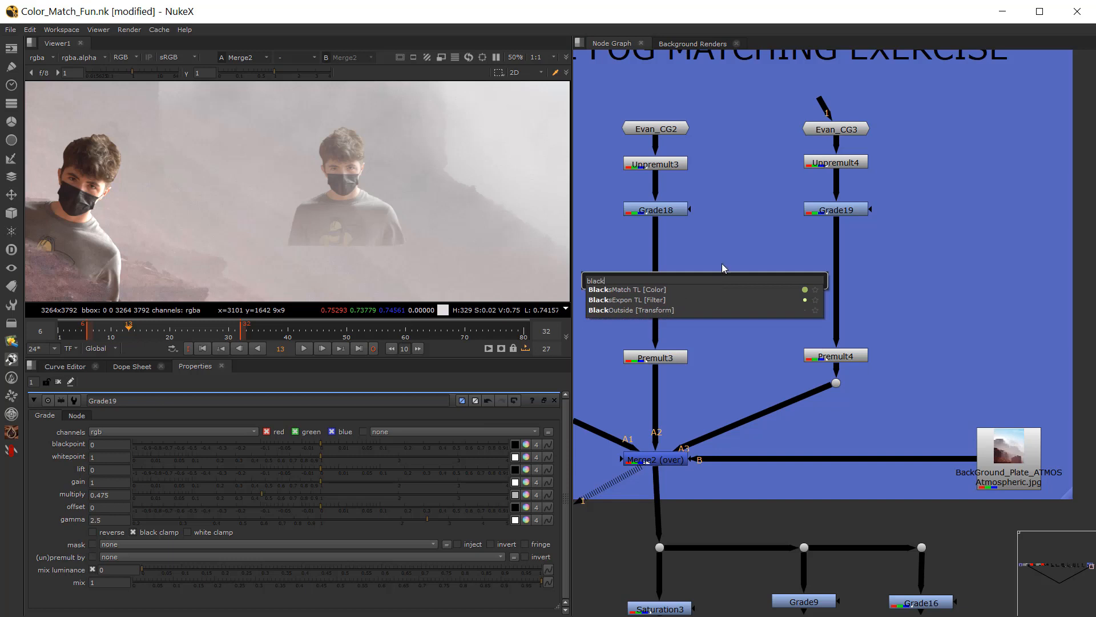
pyautogui.press('Escape')
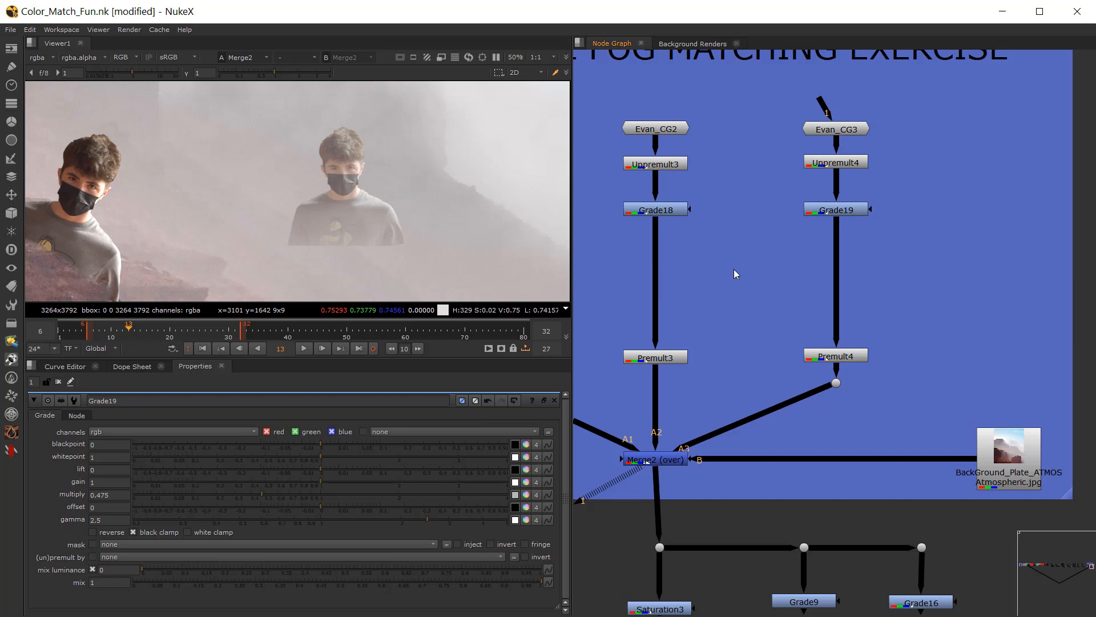
# Step: Add a Toe node and insert it between Grade19 and Premult4 in the Evan_CG3 branch
pyautogui.press('Tab')
pyautogui.write('toe')
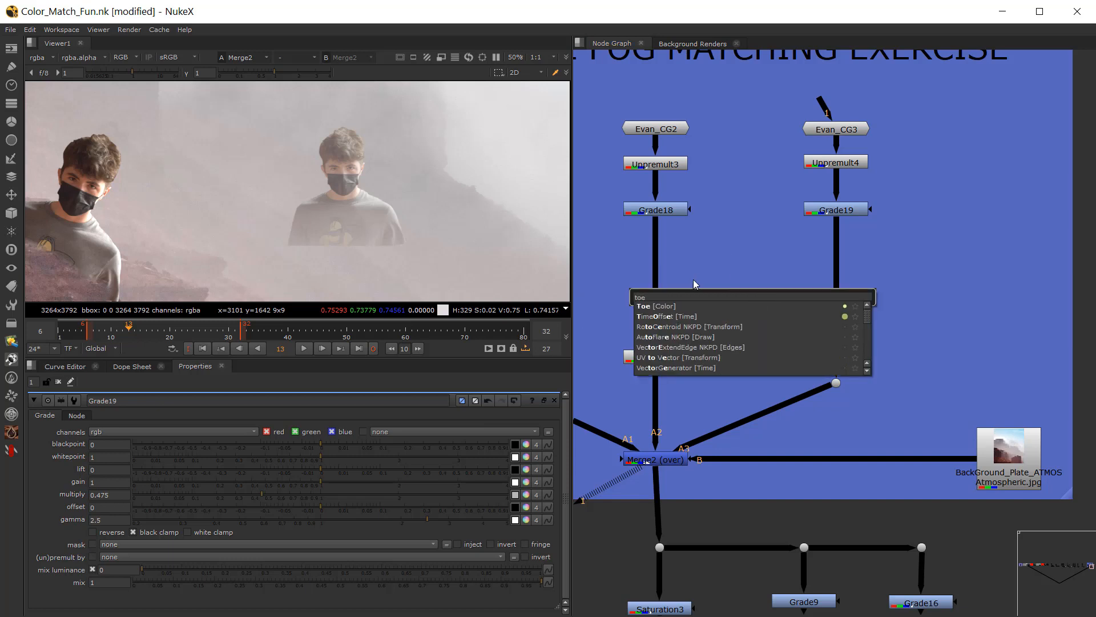
pyautogui.click(676, 306)
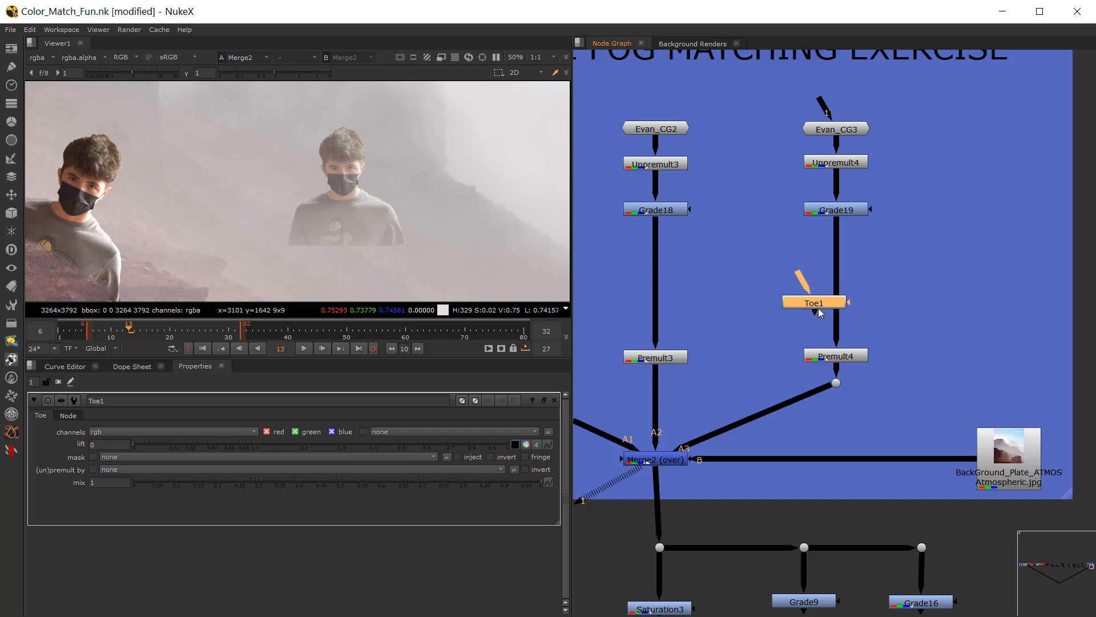
pyautogui.click(834, 309)
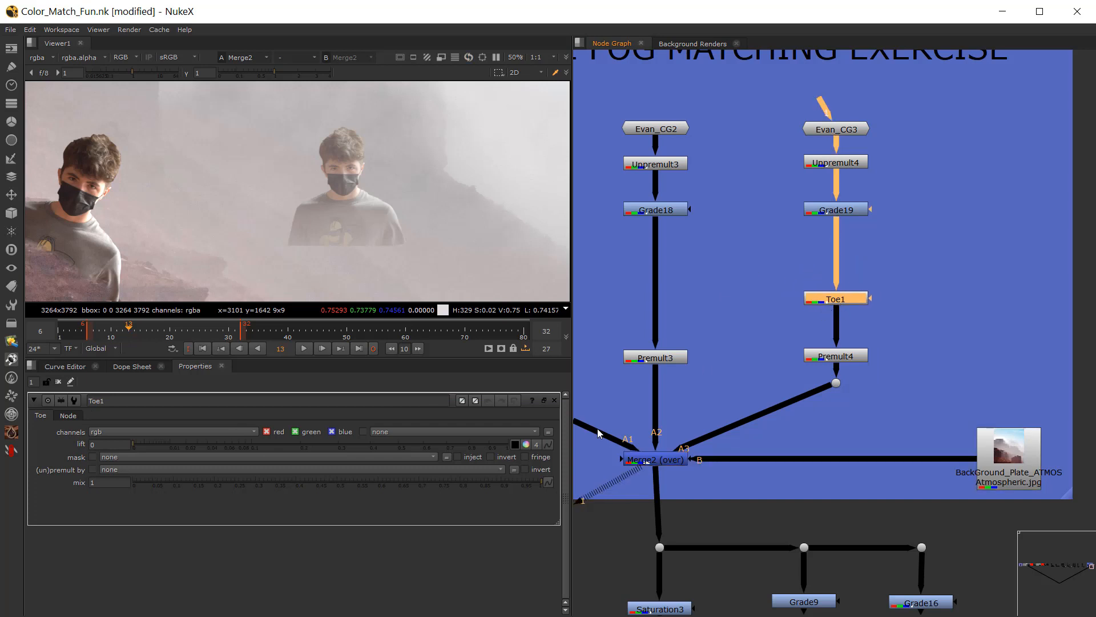
# Step: Set Toe1's lift to 0.098 in red, green and blue to raise the distant figure's blacks
pyautogui.click(538, 445)
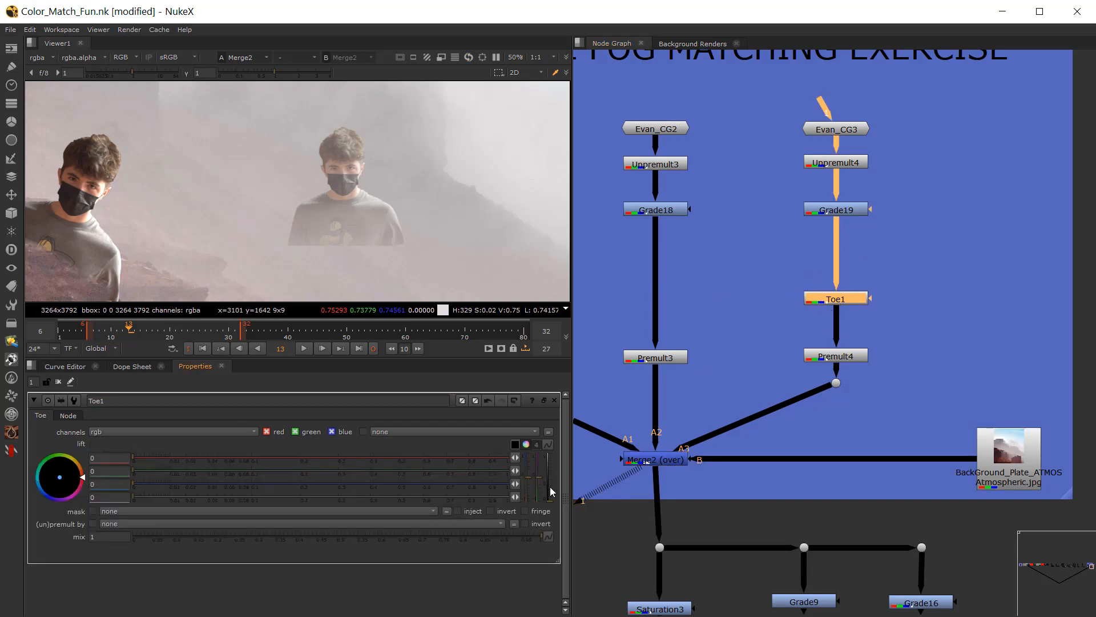
pyautogui.click(528, 445)
pyautogui.keyDown('ctrl'); pyautogui.click(526, 446); pyautogui.keyUp('ctrl')
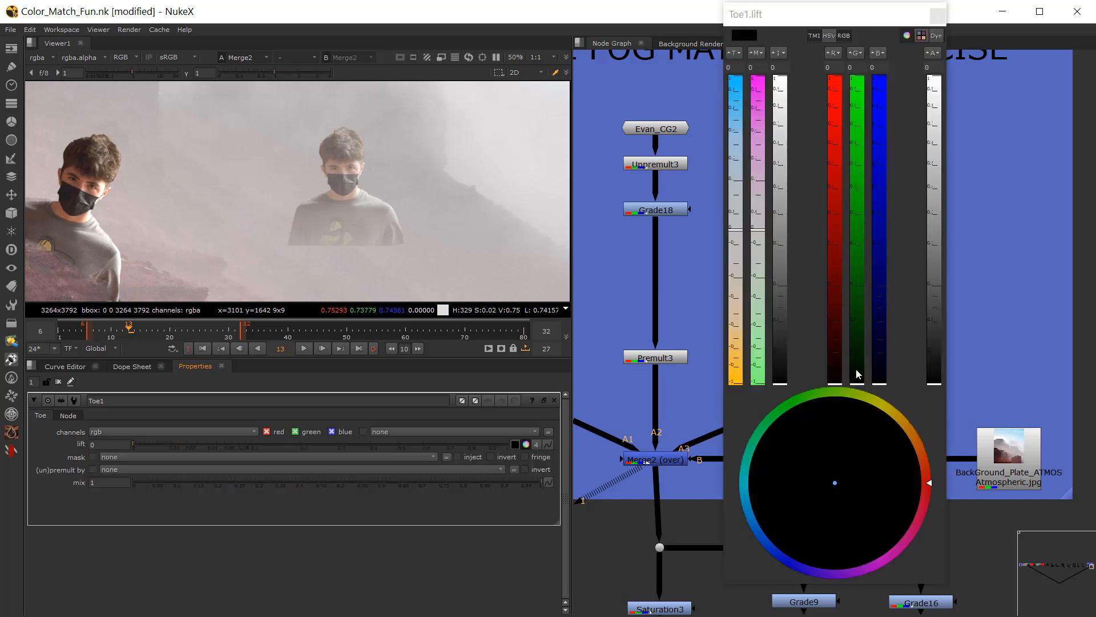
pyautogui.moveTo(780, 376); pyautogui.dragTo(777, 287)
pyautogui.click(938, 17)
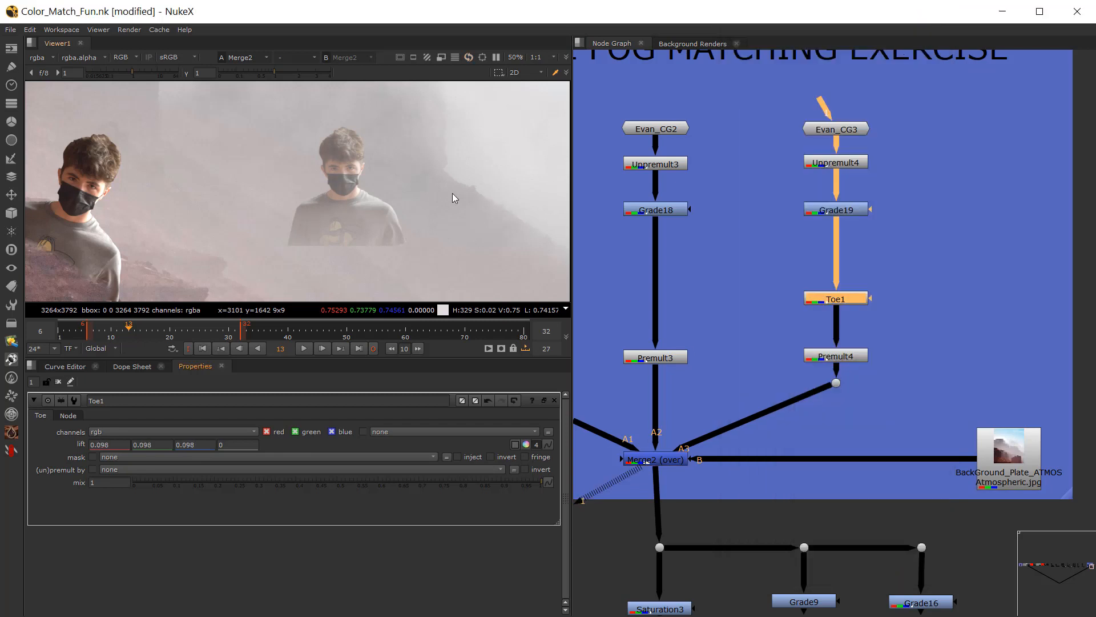
# Step: View the composite through Saturation3 and set Grade19's gain to red 1.063333, green 0.813333 and blue 1.123333
pyautogui.scroll(-3, 766, 445)
pyautogui.click(664, 545)
pyautogui.press('1')
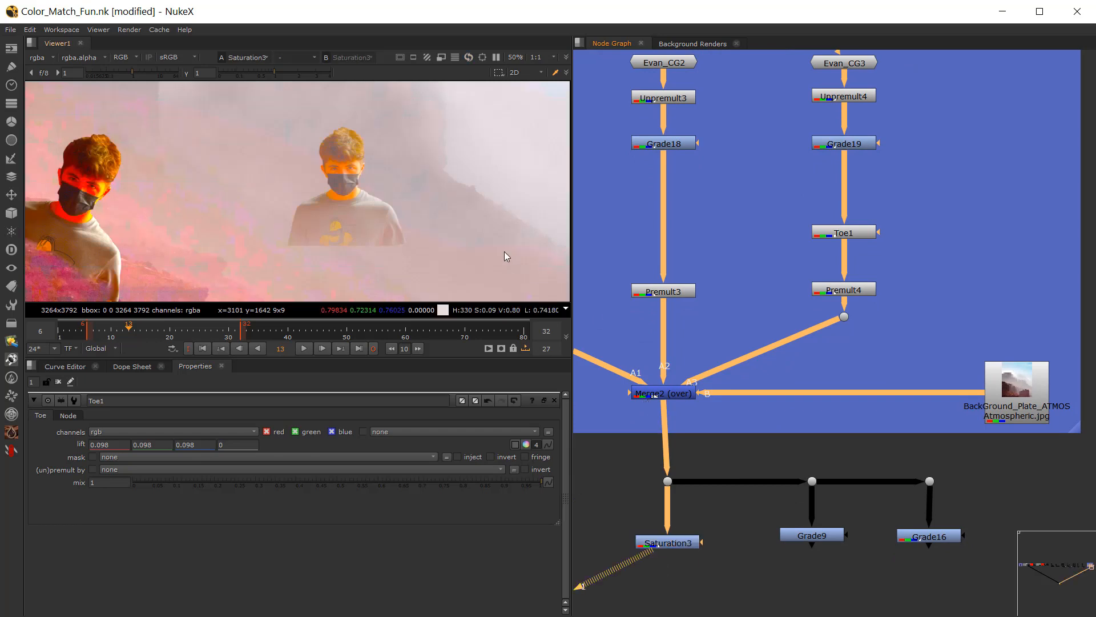
pyautogui.scroll(-4, 350, 219)
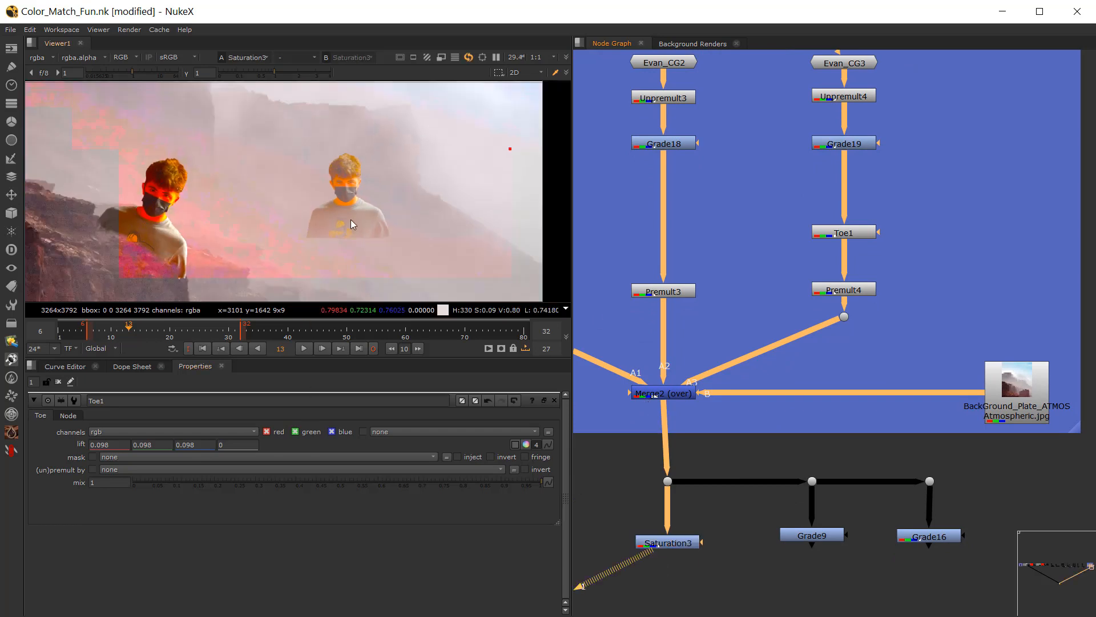
pyautogui.scroll(3, 355, 211)
pyautogui.scroll(2, 355, 213)
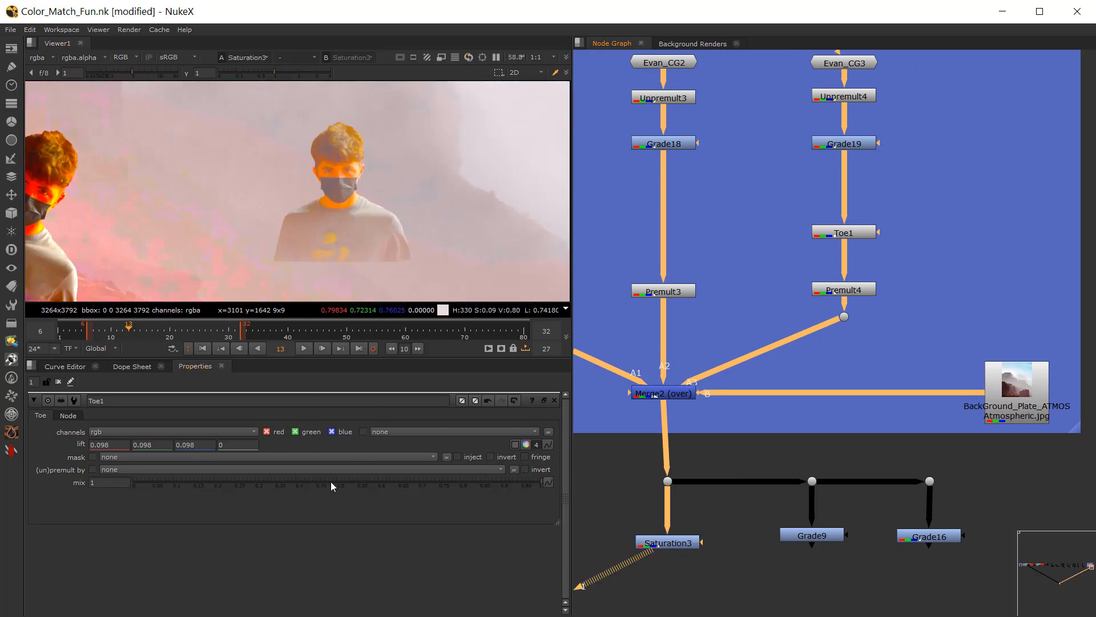
pyautogui.click(706, 221)
pyautogui.doubleClick(824, 145)
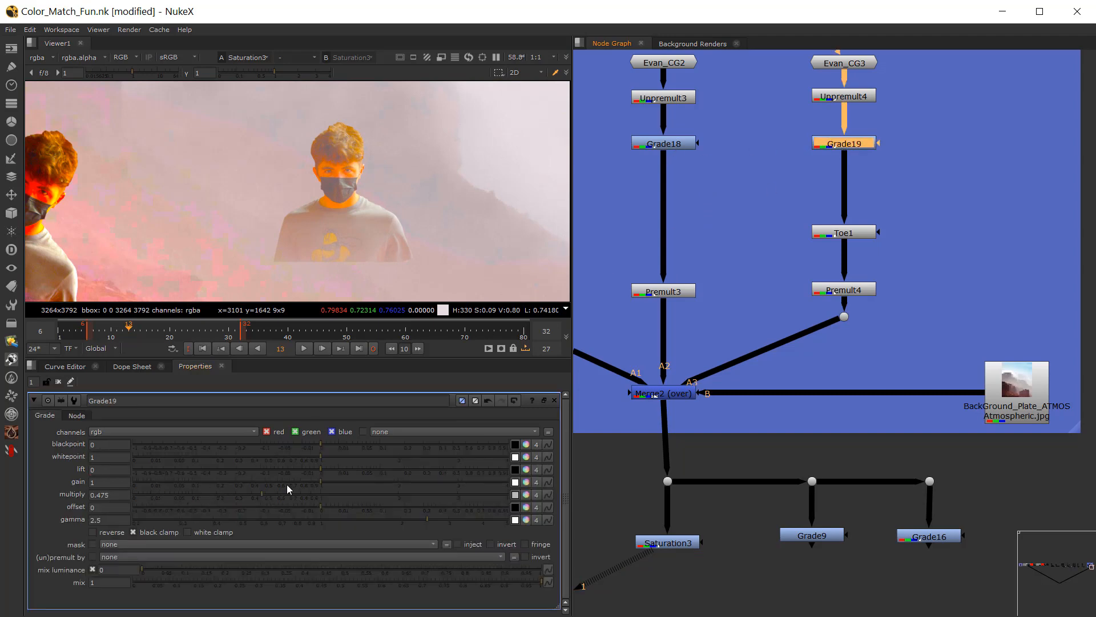
pyautogui.click(524, 483)
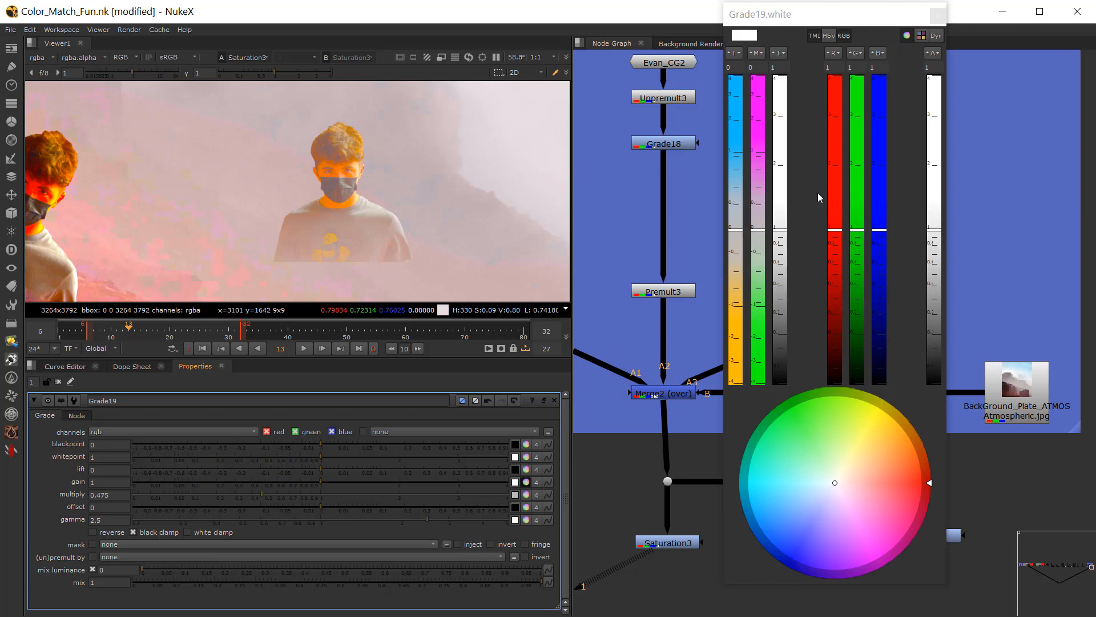
pyautogui.moveTo(745, 238); pyautogui.dragTo(759, 189)
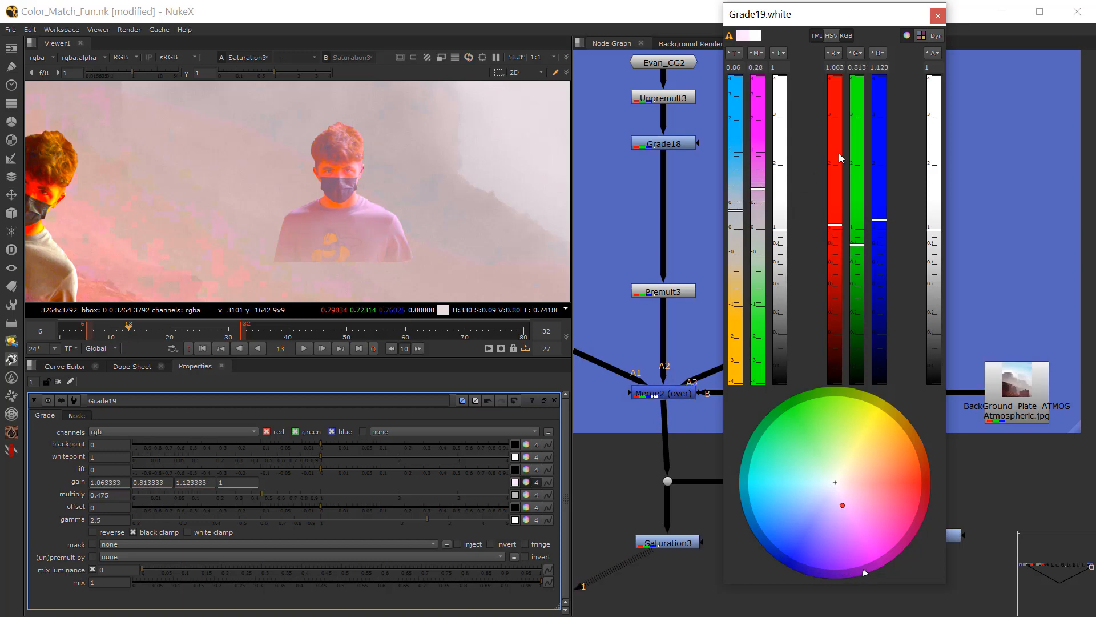
pyautogui.click(937, 16)
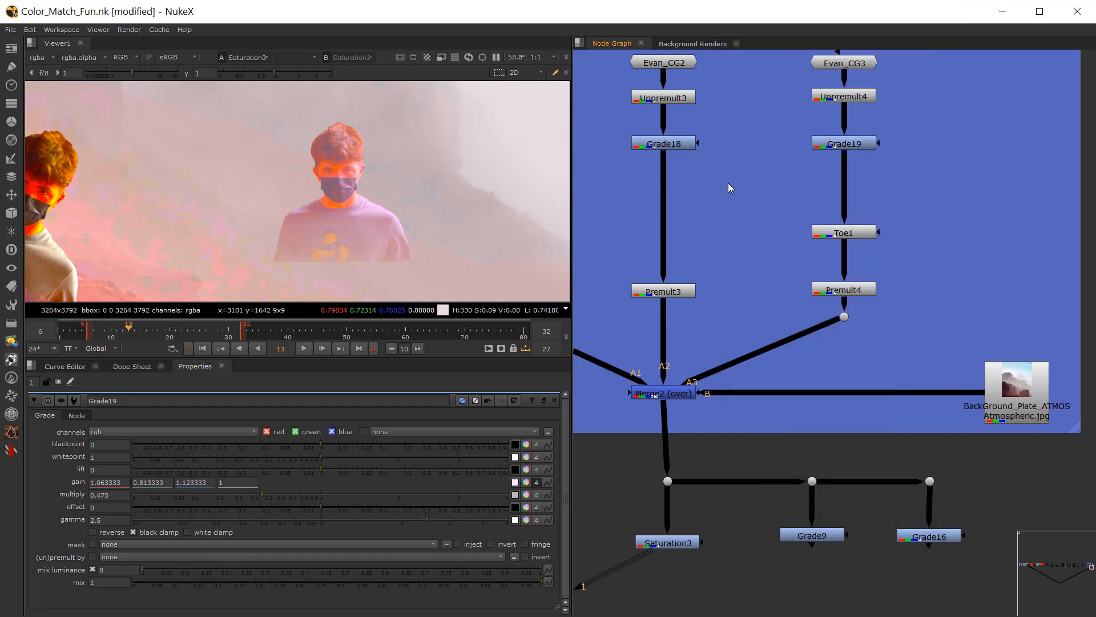
# Step: Insert a Saturation node between Grade19 and Toe1 and set its saturation to 0.31
pyautogui.press('Tab')
pyautogui.write('sat')
pyautogui.click(675, 201)
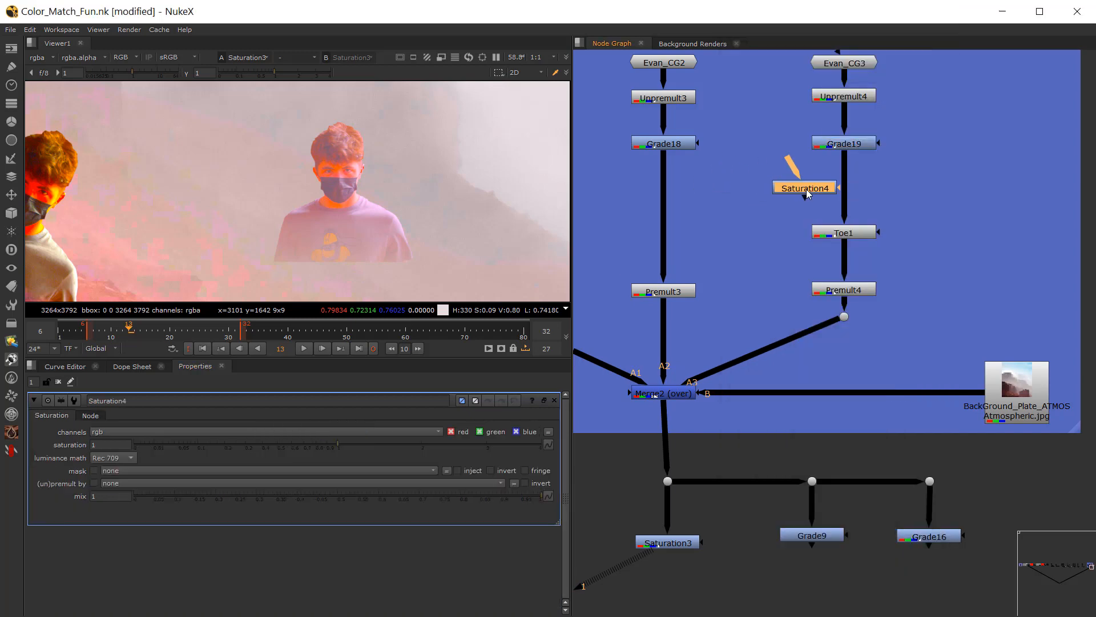
pyautogui.click(845, 180)
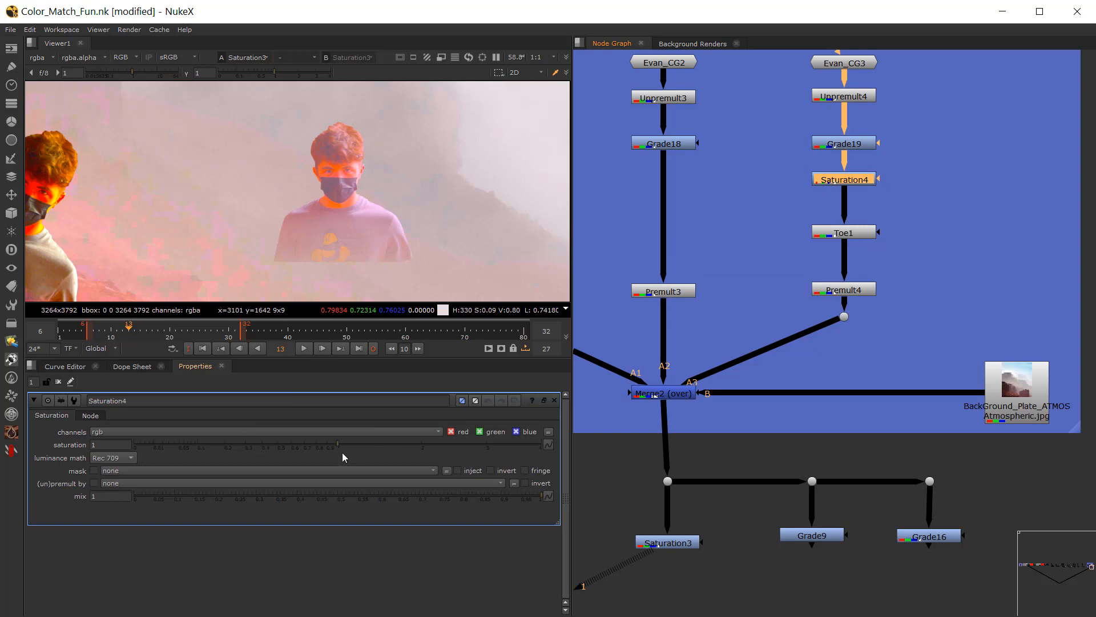
pyautogui.moveTo(343, 457); pyautogui.dragTo(245, 454)
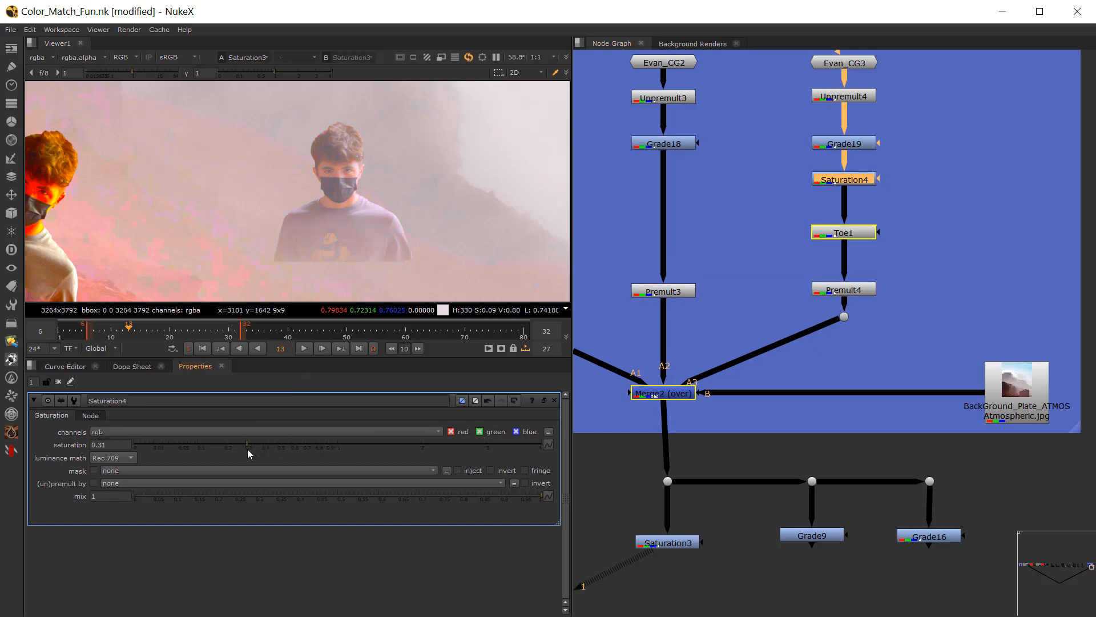
# Step: Return the viewer to Merge2 and set Saturation4's saturation to 0.88
pyautogui.scroll(-3, 262, 238)
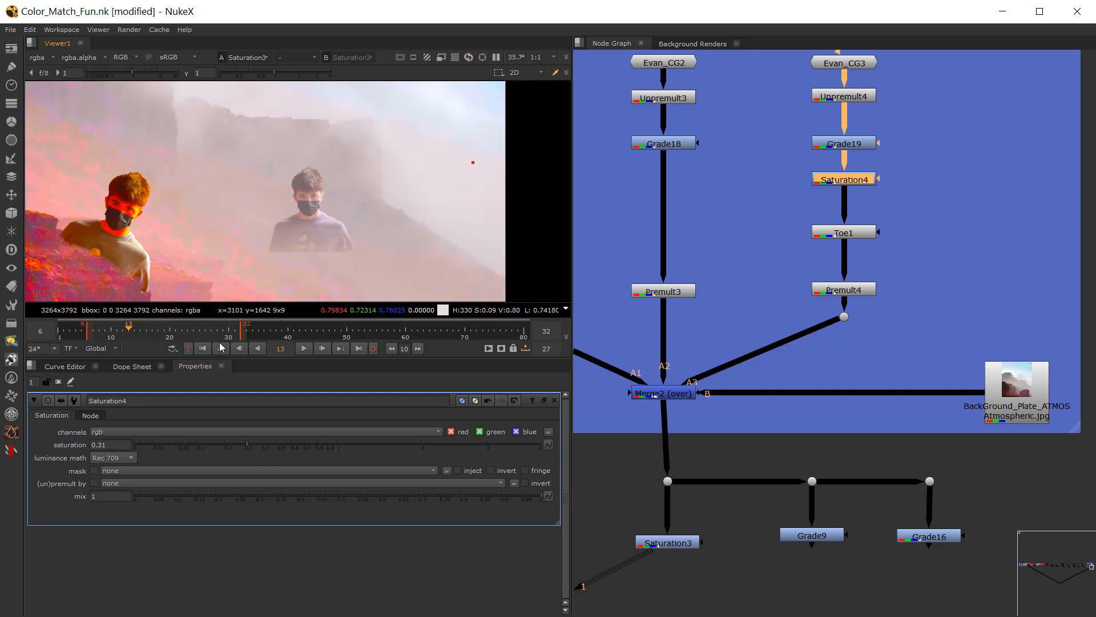
pyautogui.click(662, 393)
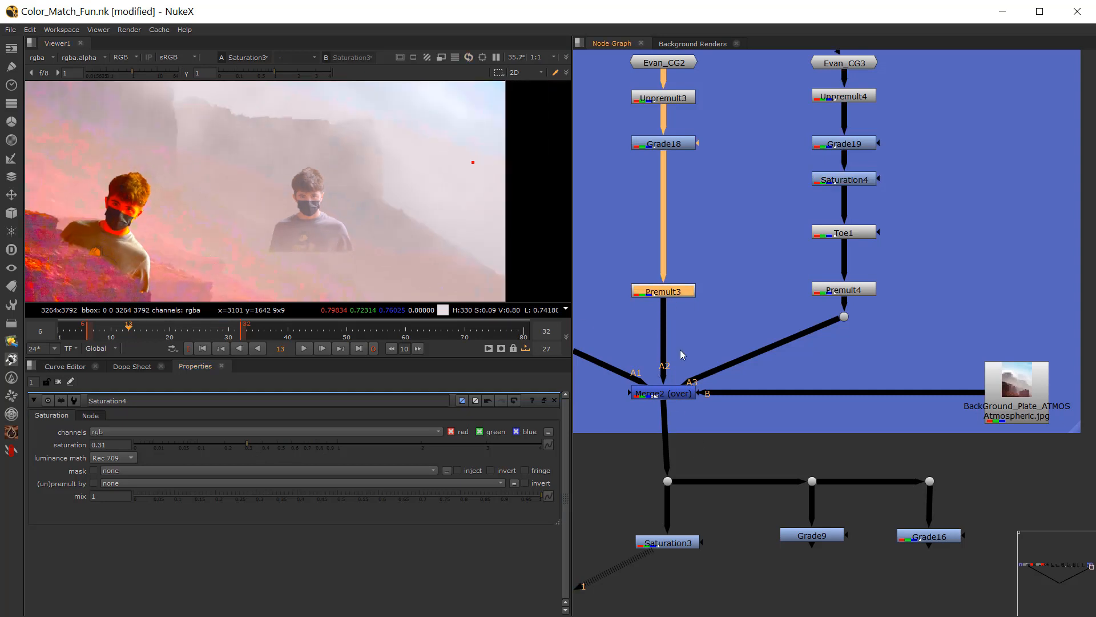
pyautogui.press('1')
pyautogui.press('r')
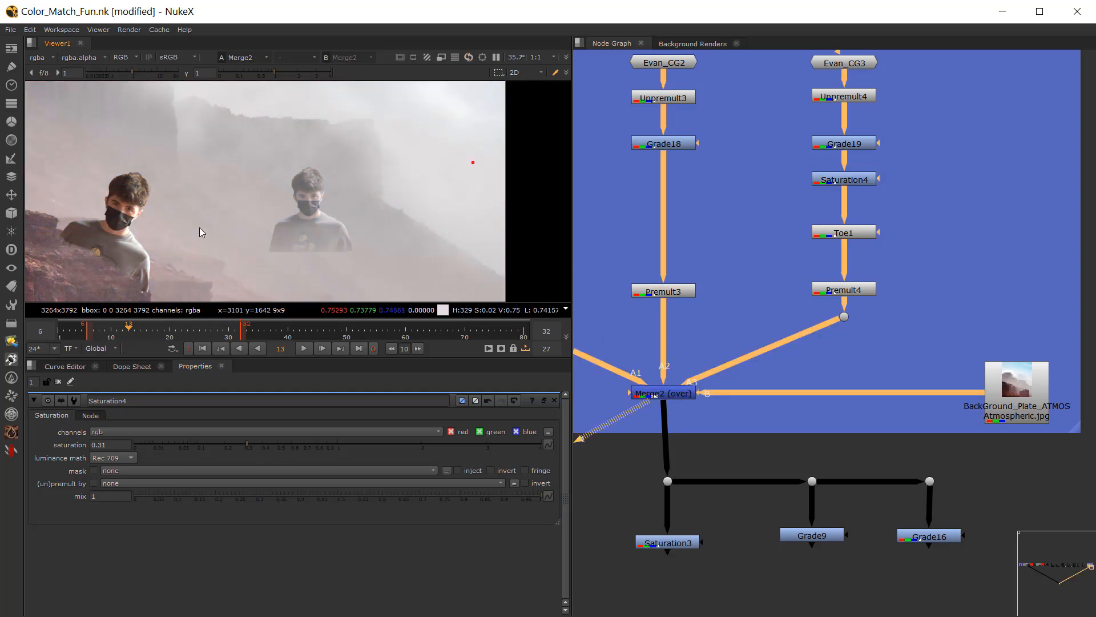
pyautogui.press('r')
pyautogui.scroll(-3, 227, 231)
pyautogui.scroll(1, 258, 219)
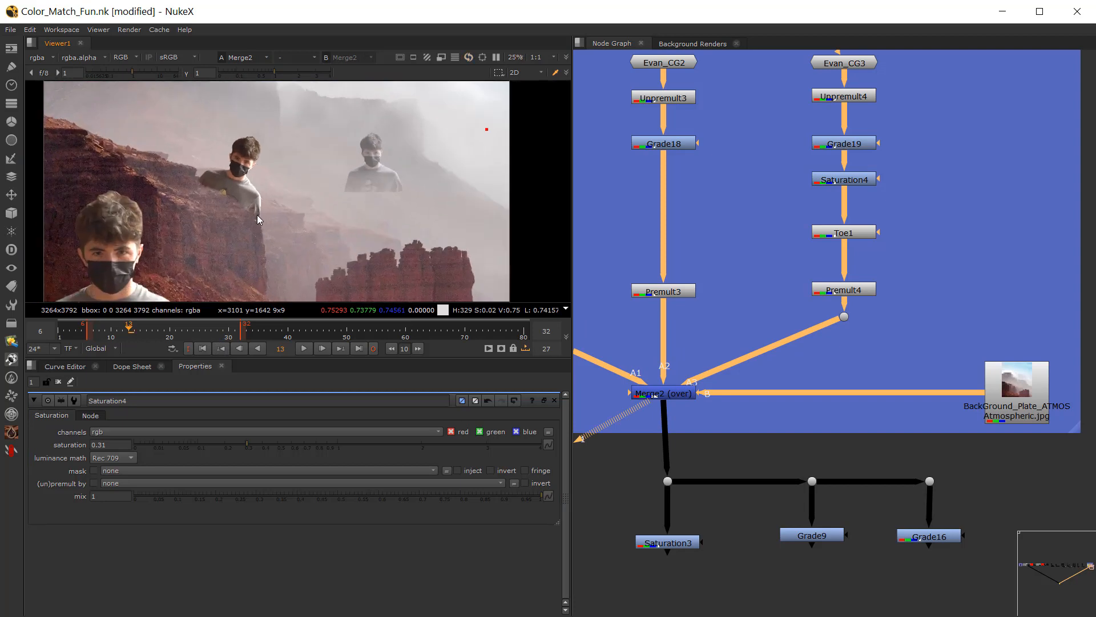
pyautogui.moveTo(763, 168); pyautogui.dragTo(752, 187, button='middle')
pyautogui.click(837, 203)
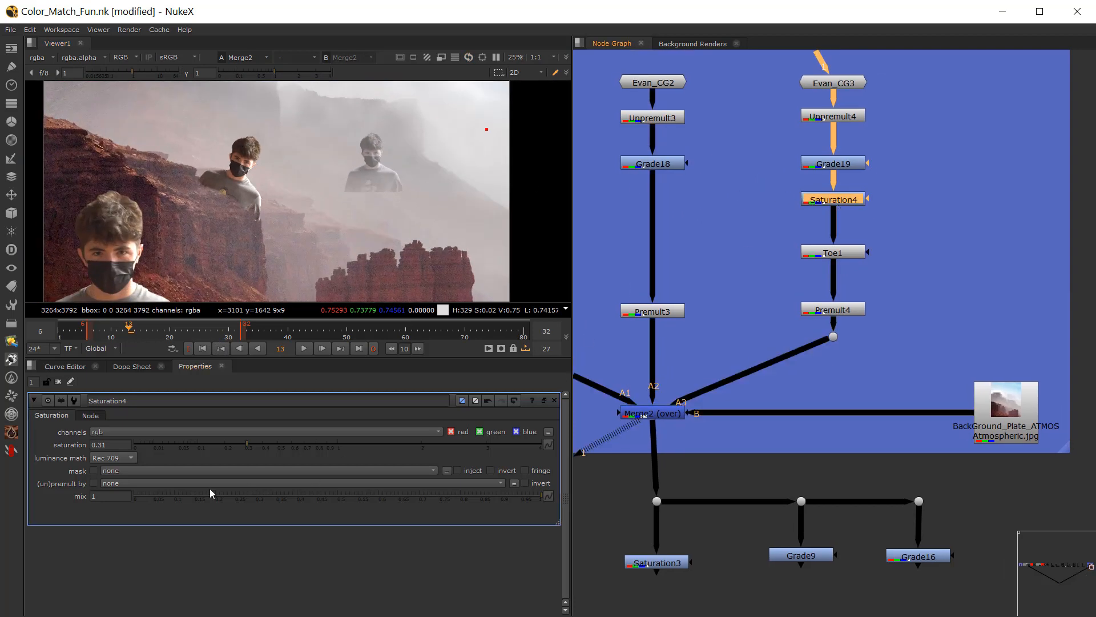
pyautogui.moveTo(255, 446); pyautogui.dragTo(325, 441)
pyautogui.scroll(2, 349, 202)
# Step: Compare the distant figure with Unpremult4, Grade19, Saturation4 and Toe1 disabled and enabled, and examine it up close with Grade19's settings open
pyautogui.click(767, 129)
pyautogui.moveTo(767, 130); pyautogui.dragTo(745, 138, button='middle')
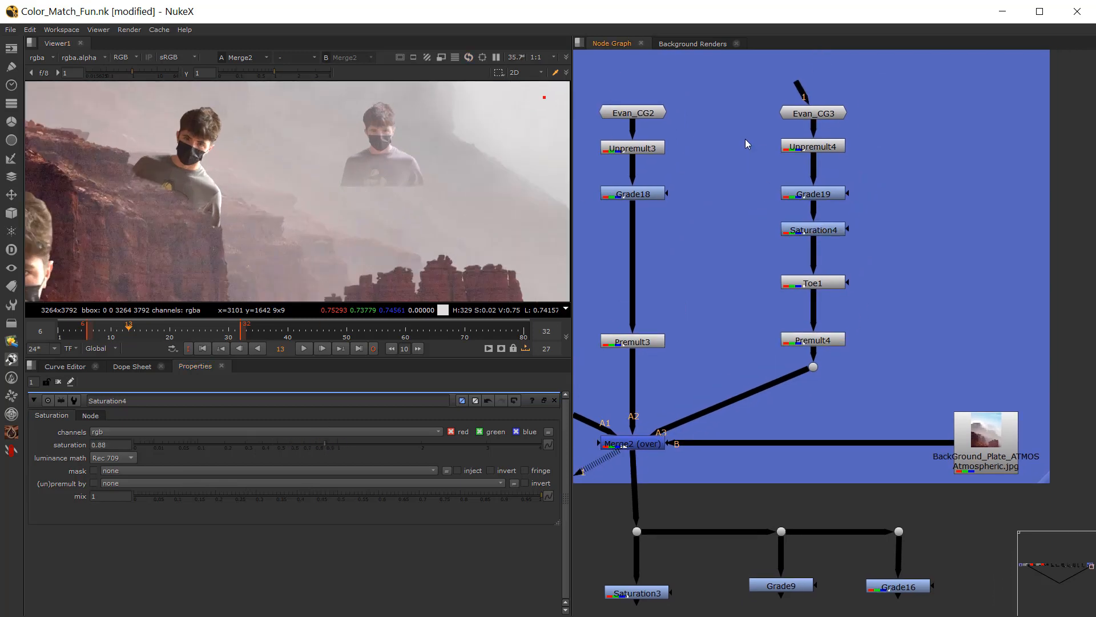
pyautogui.moveTo(747, 130); pyautogui.dragTo(920, 307)
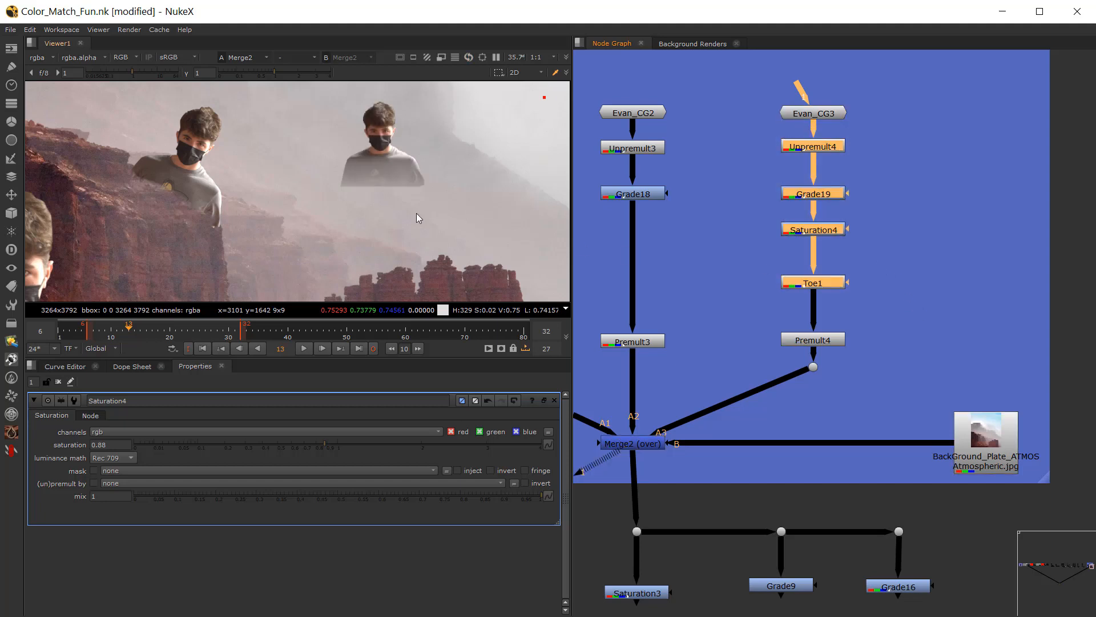
pyautogui.press('d')
pyautogui.press('d')
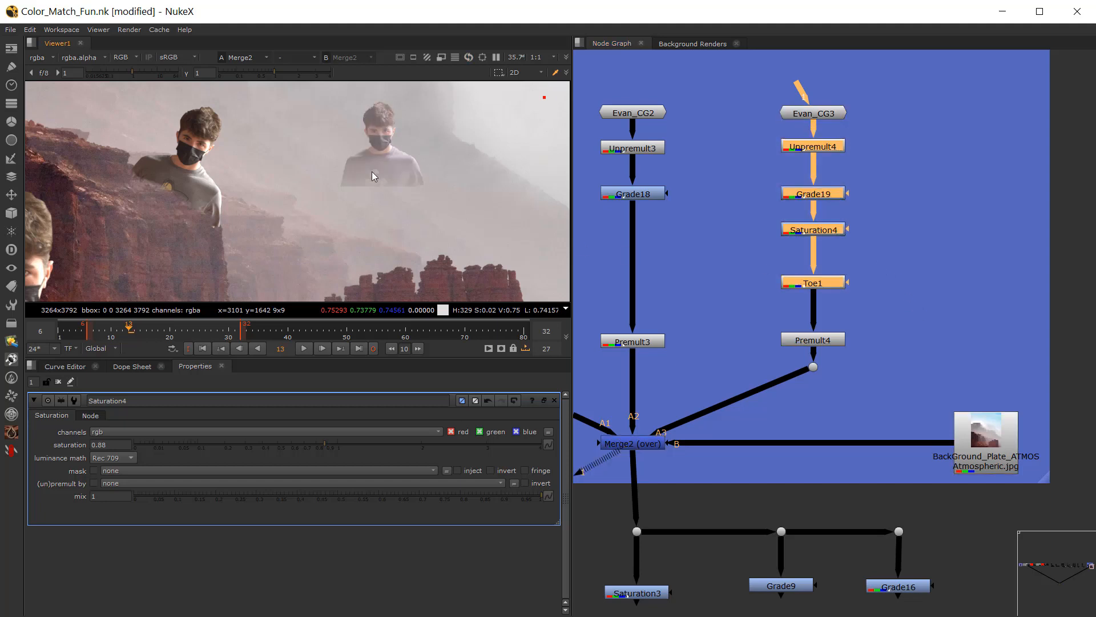
pyautogui.scroll(5, 372, 172)
pyautogui.click(672, 228)
pyautogui.moveTo(671, 228); pyautogui.dragTo(663, 254, button='middle')
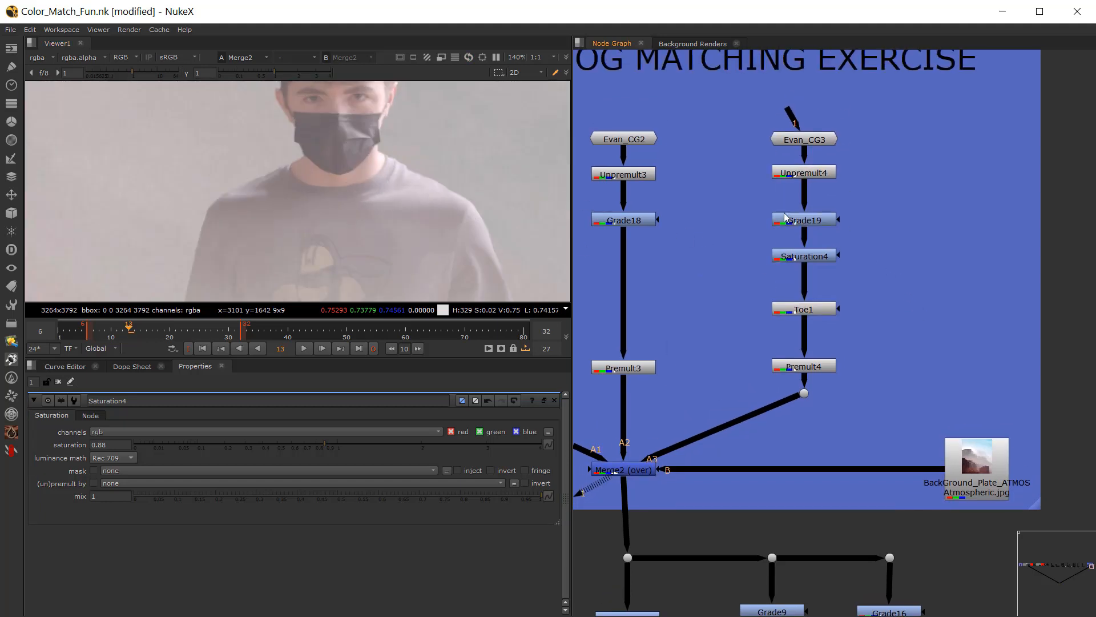
pyautogui.click(785, 218)
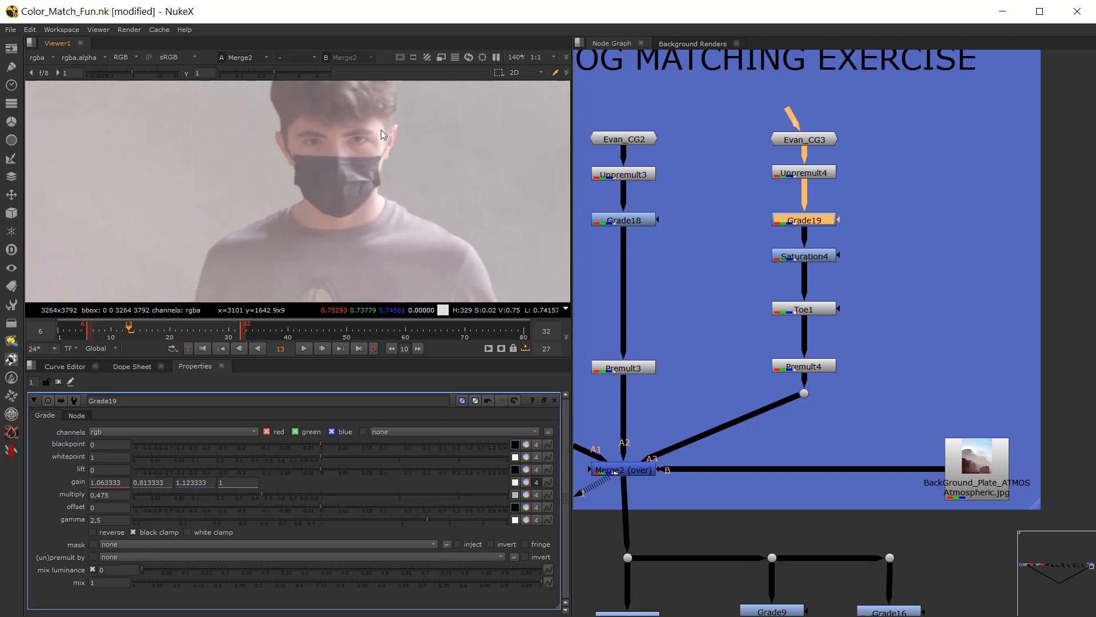
pyautogui.scroll(-1, 422, 183)
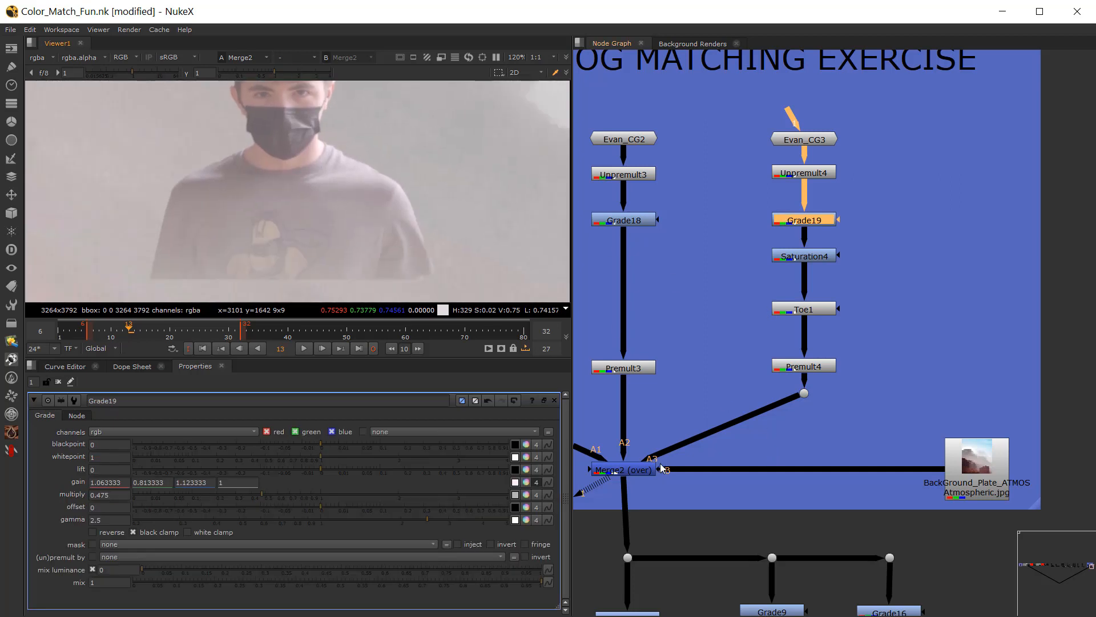
# Step: Inspect the composite through the Grade9 and Grade16 check nodes, open Grade16's settings, and return the viewer to Merge2
pyautogui.moveTo(829, 614); pyautogui.dragTo(842, 513, button='middle')
pyautogui.scroll(-3, 450, 220)
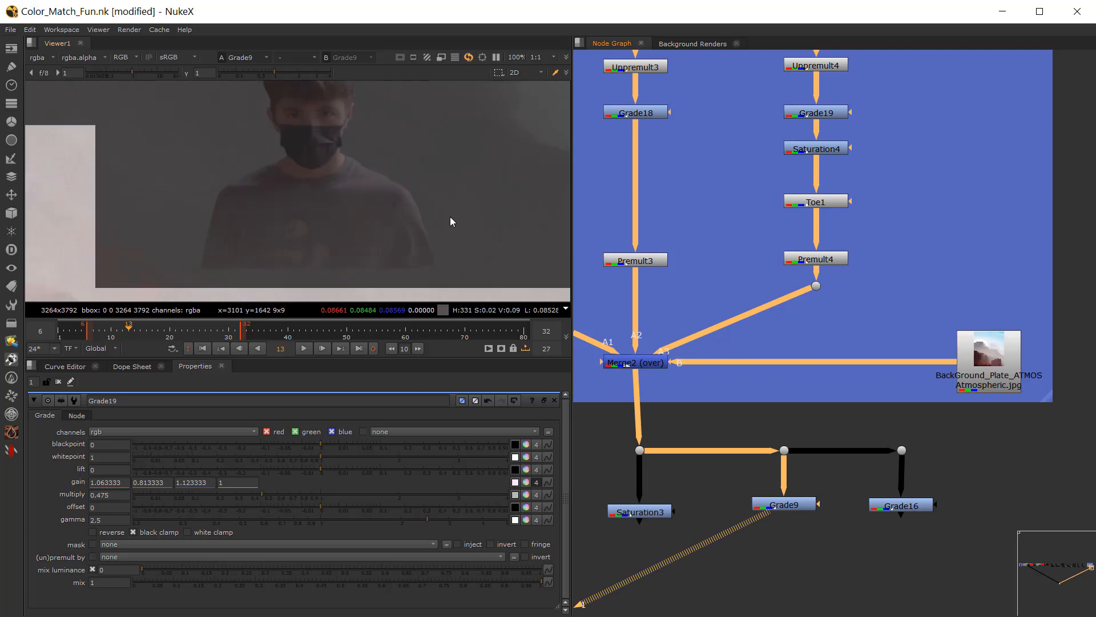
pyautogui.click(882, 506)
pyautogui.press('1')
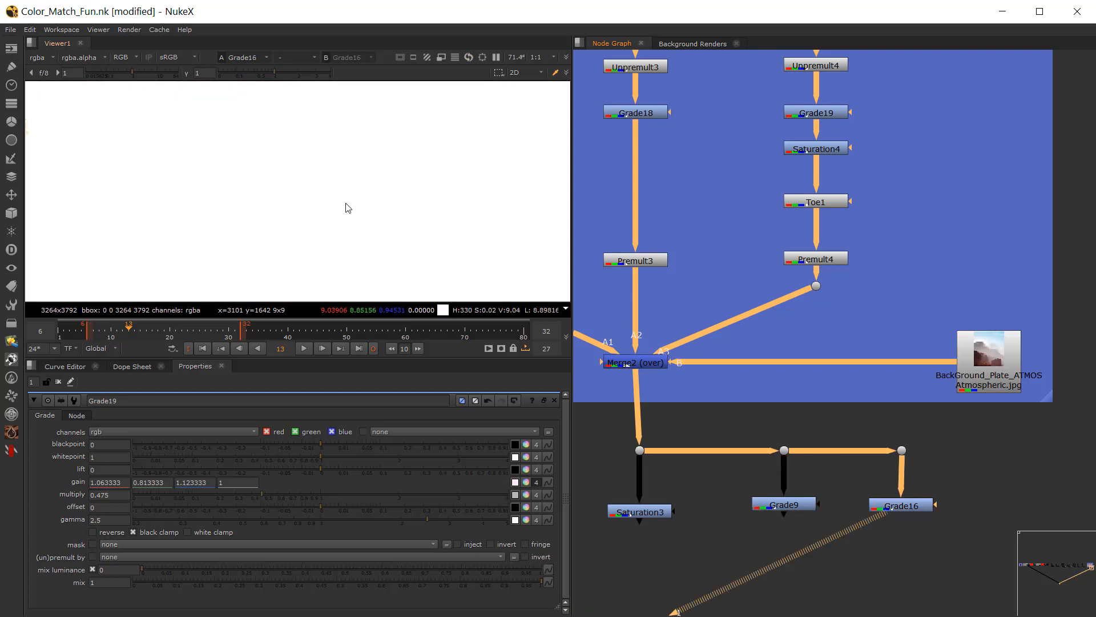
pyautogui.scroll(-4, 347, 208)
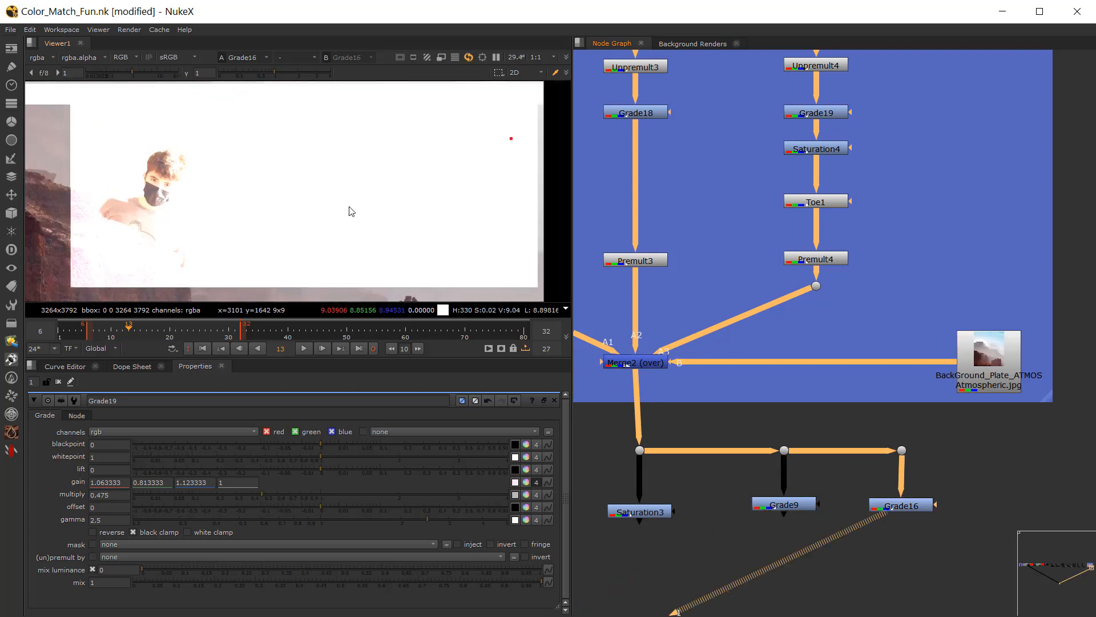
pyautogui.doubleClick(902, 506)
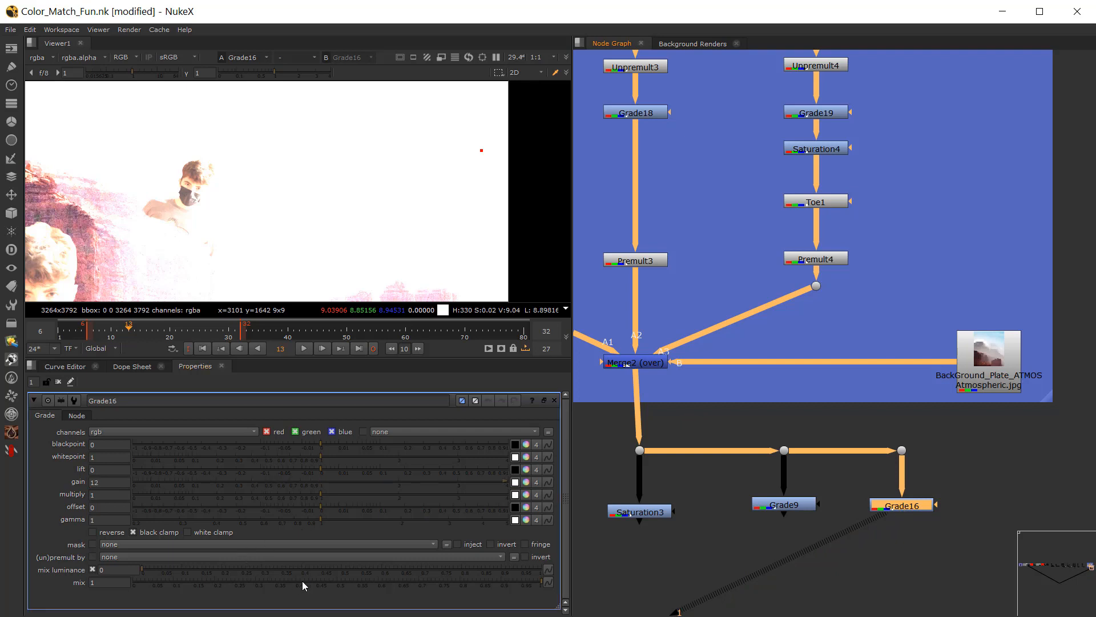
pyautogui.moveTo(302, 585); pyautogui.dragTo(520, 606)
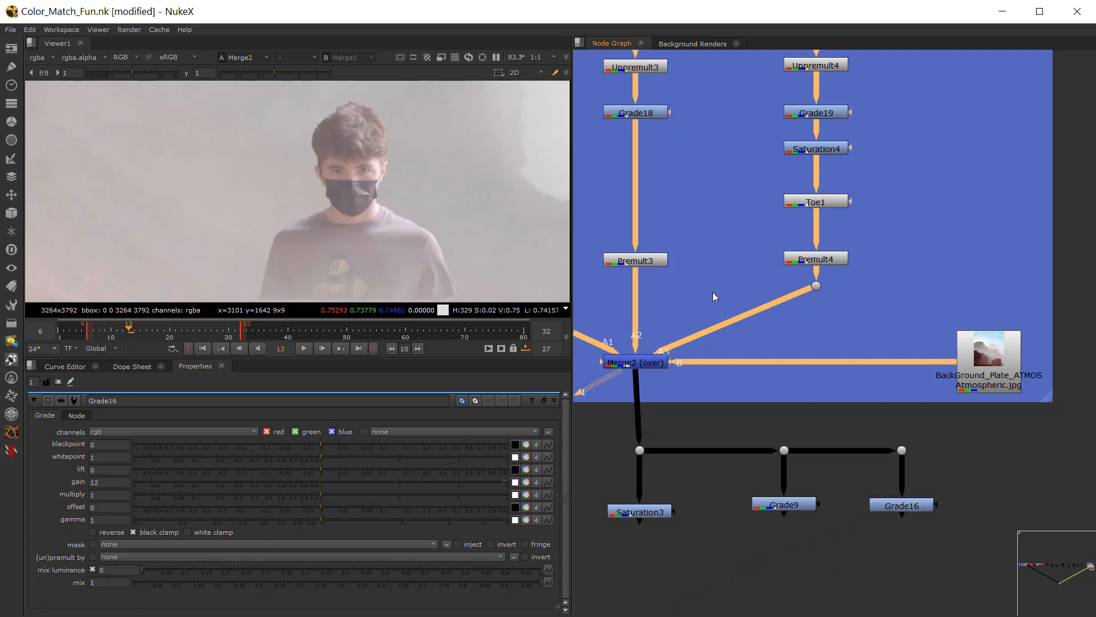
pyautogui.click(713, 293)
pyautogui.moveTo(755, 263); pyautogui.dragTo(721, 311, button='middle')
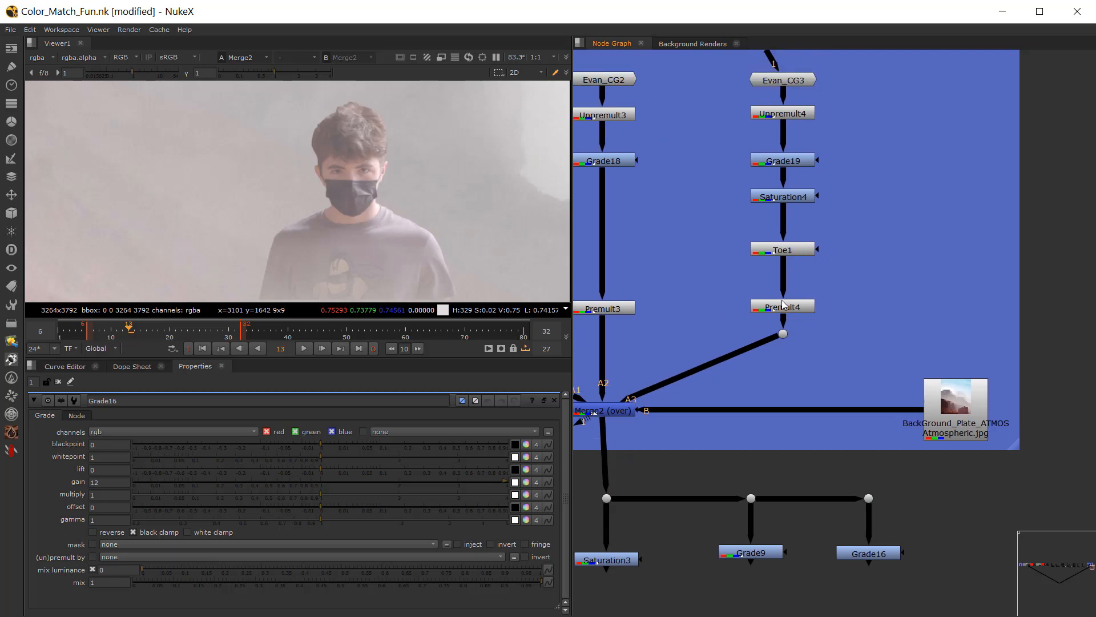
# Step: Raise Toe1's lift and tint it magenta, setting red to 0.150667, green to 0.100667 and blue to 0.150667
pyautogui.moveTo(744, 166); pyautogui.dragTo(729, 229, button='middle')
pyautogui.scroll(1, 766, 223)
pyautogui.moveTo(748, 276); pyautogui.dragTo(869, 272, button='middle')
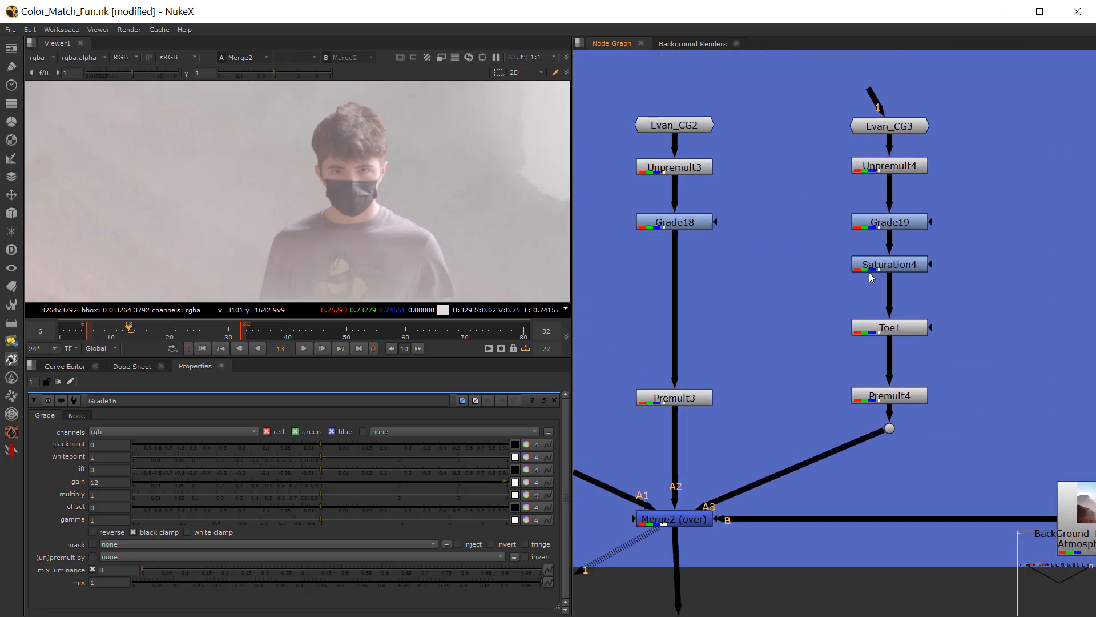
pyautogui.doubleClick(896, 329)
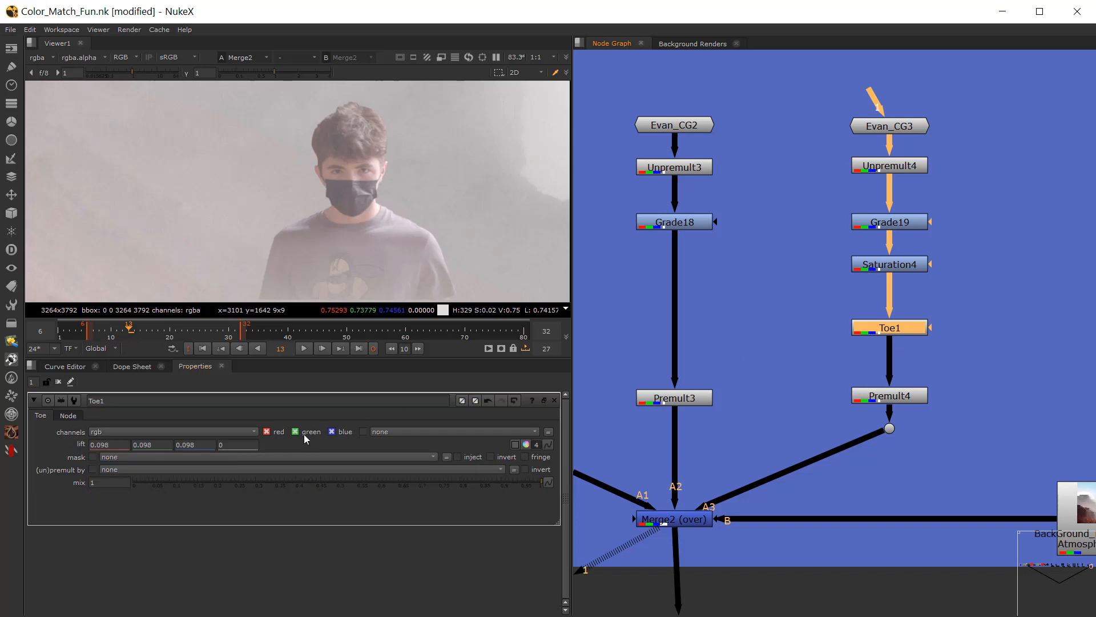
pyautogui.click(526, 445)
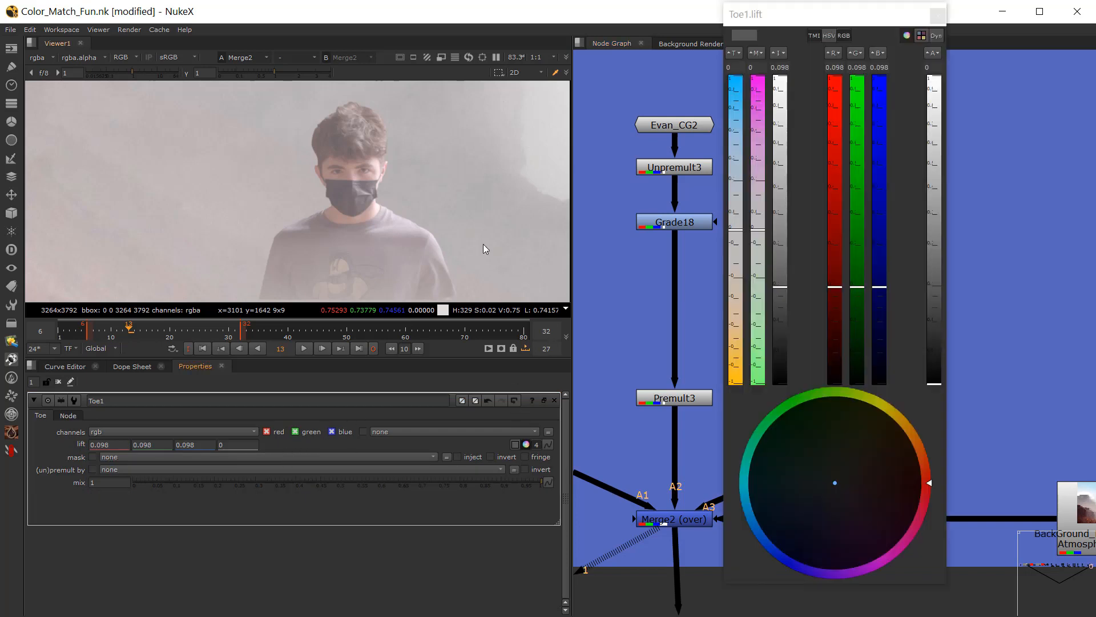
pyautogui.moveTo(780, 286); pyautogui.dragTo(782, 272)
pyautogui.moveTo(761, 235); pyautogui.dragTo(514, 195)
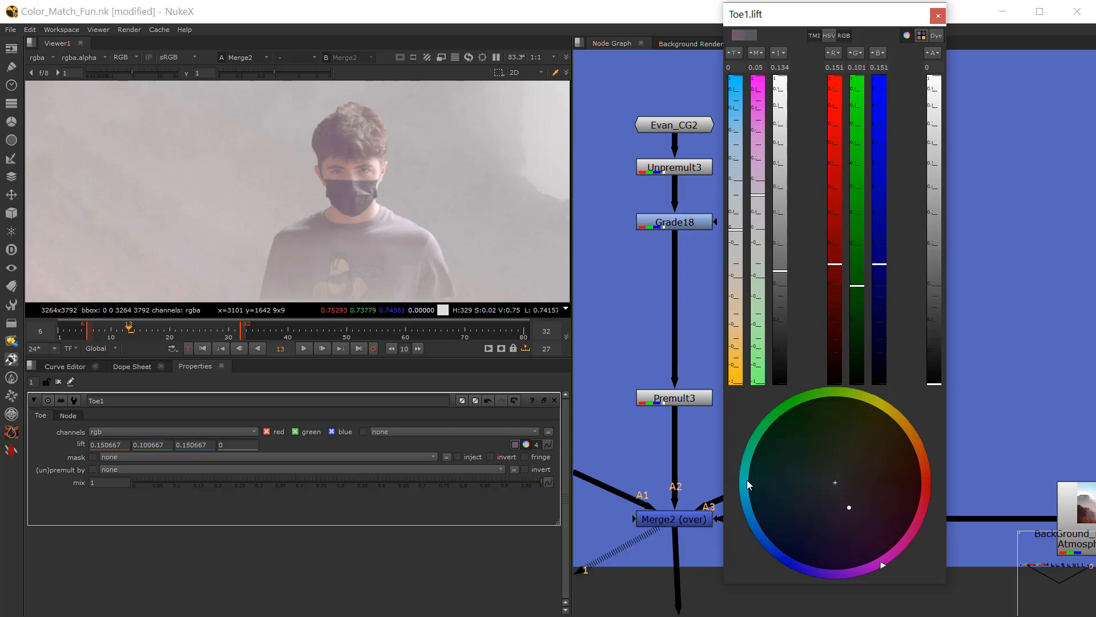
pyautogui.click(938, 16)
# Step: View the composite through the Saturation3 check node and review the settings of Saturation4 and Grade19
pyautogui.scroll(-2, 819, 331)
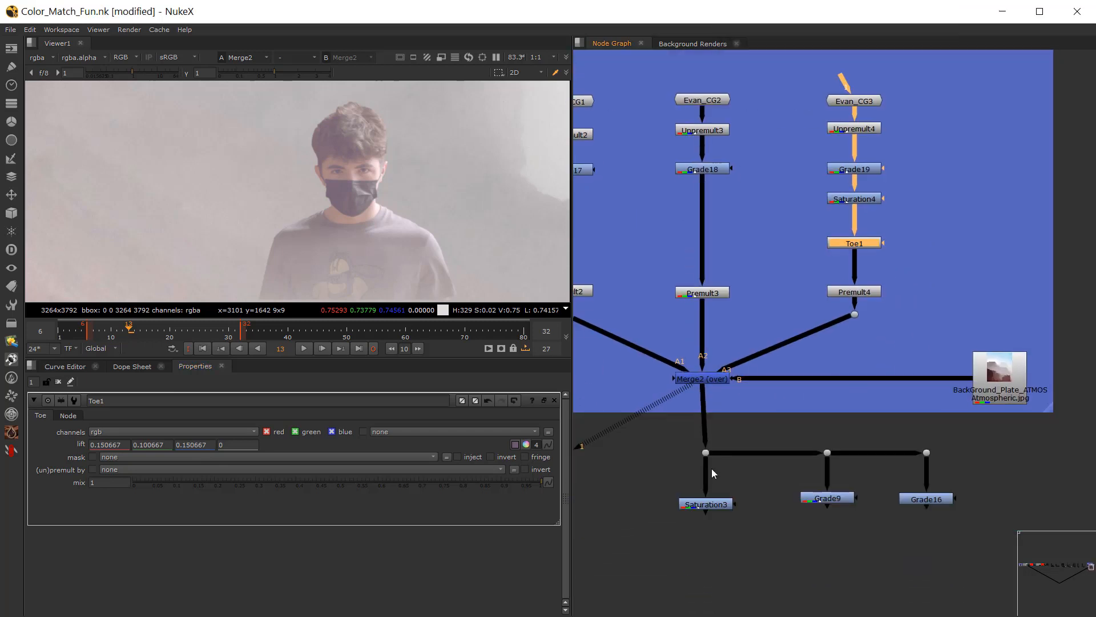
pyautogui.click(706, 504)
pyautogui.press('1')
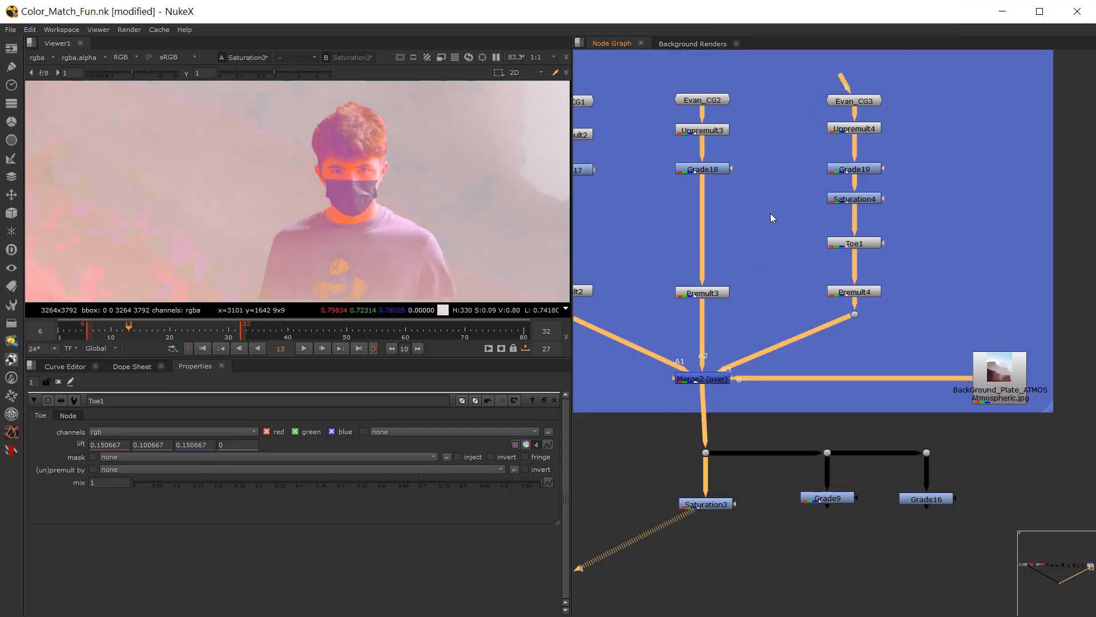
pyautogui.doubleClick(855, 200)
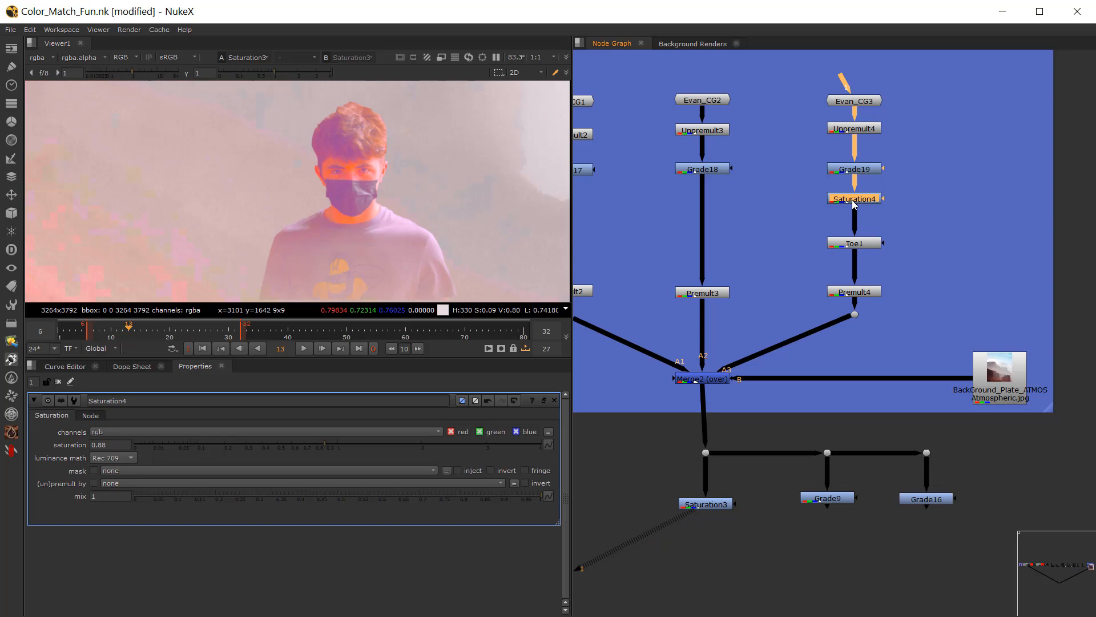
pyautogui.doubleClick(850, 168)
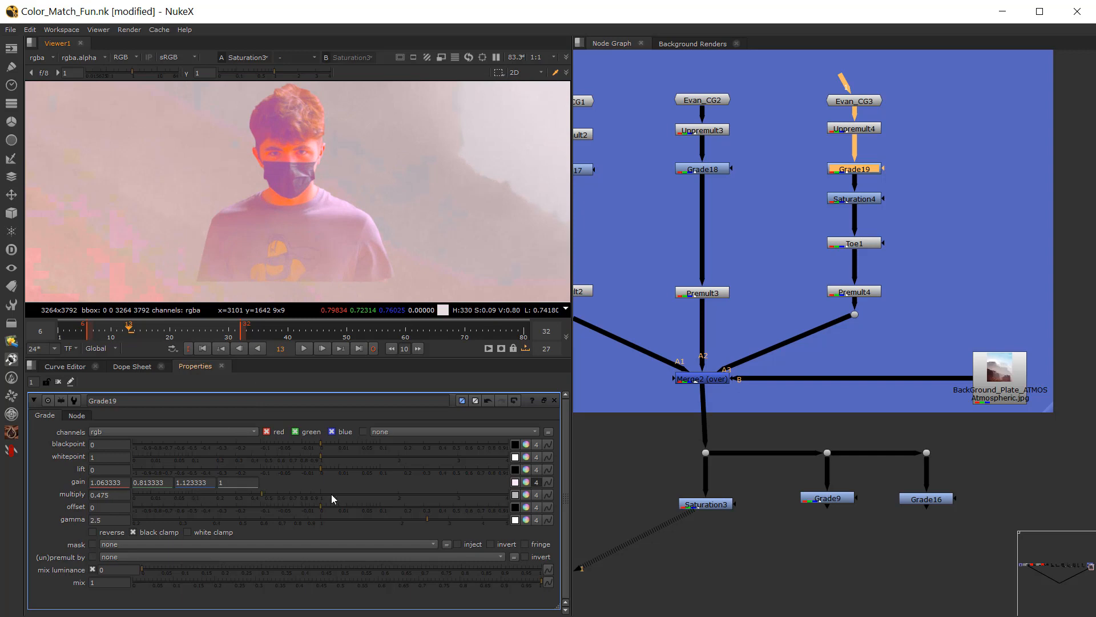
# Step: Try a different magenta tint in Toe1's lift and undo the change
pyautogui.doubleClick(847, 244)
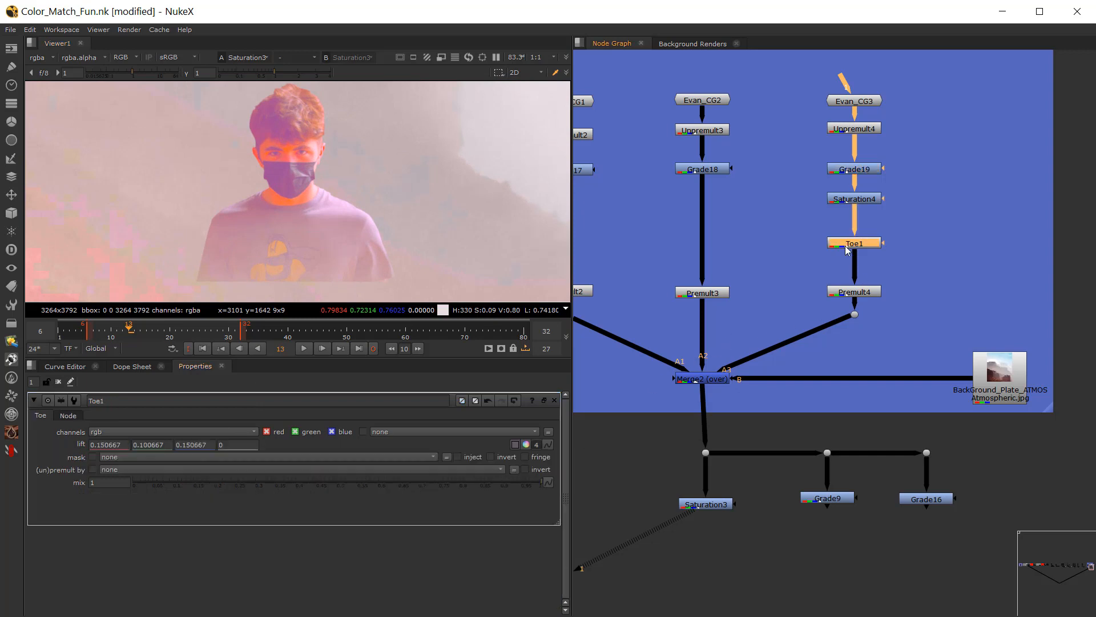
pyautogui.click(525, 444)
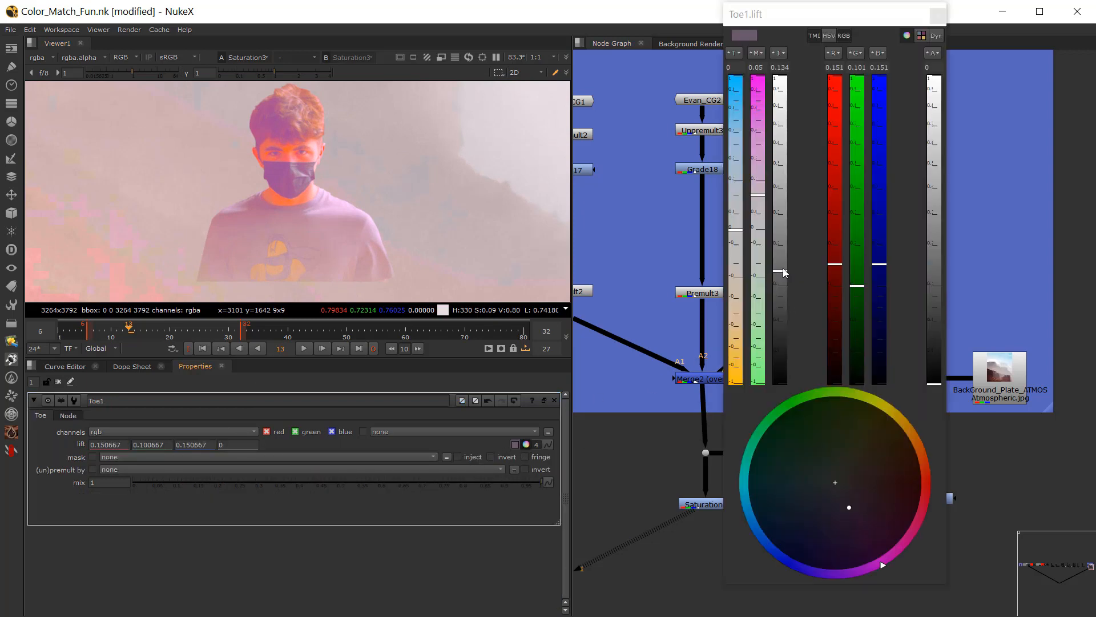
pyautogui.moveTo(758, 195); pyautogui.dragTo(749, 164)
pyautogui.hotkey('ctrl', 'z')
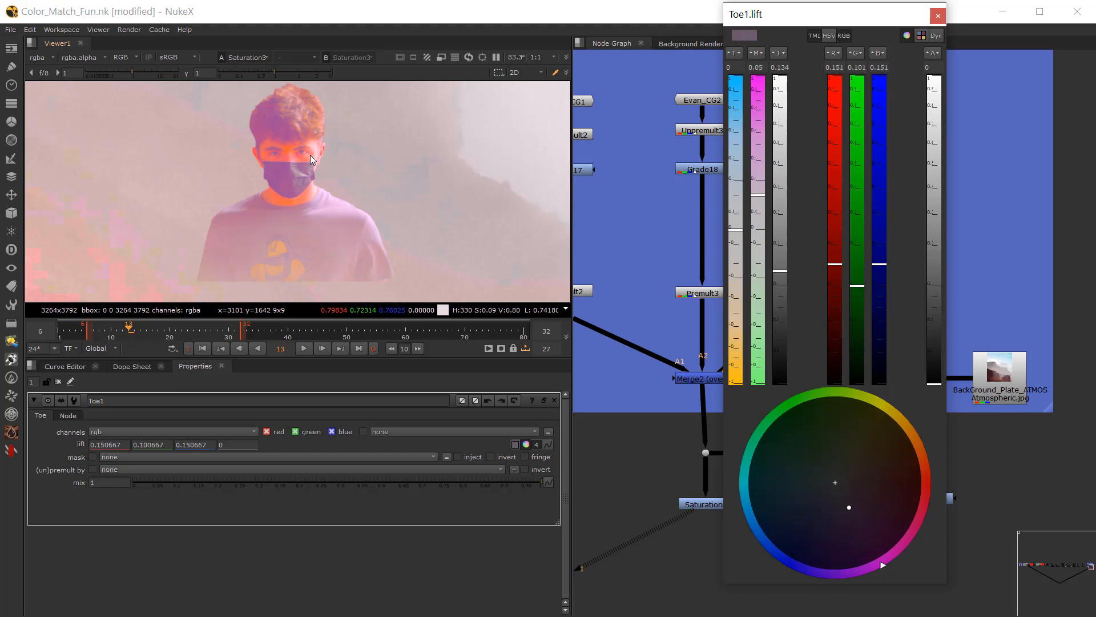
pyautogui.click(938, 15)
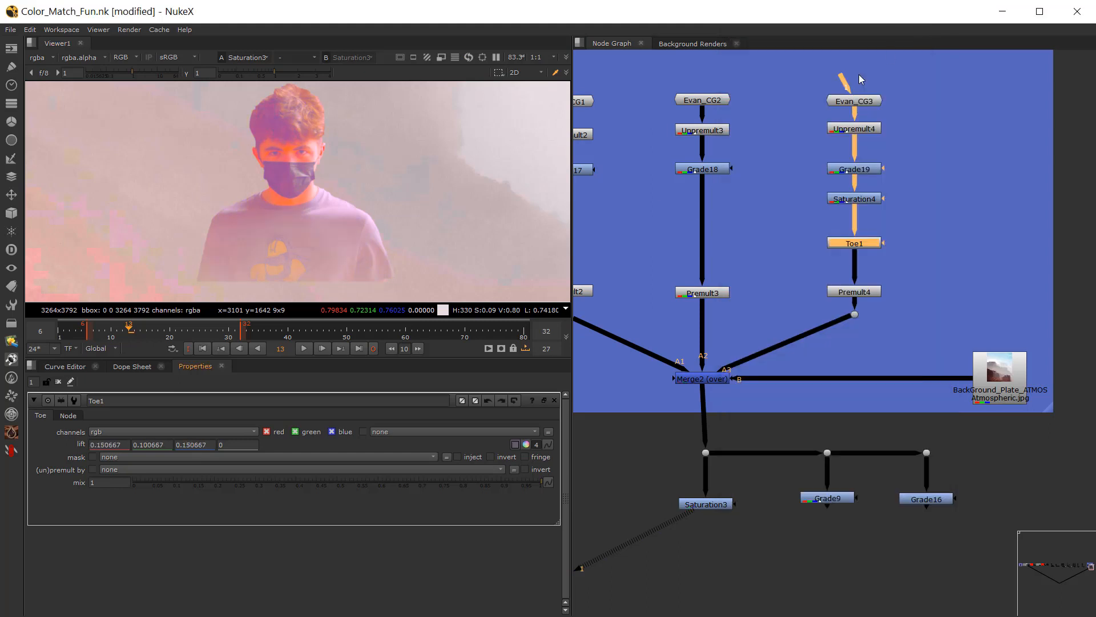
# Step: Cool Grade19's gamma slightly, setting red to 2.418333, green to 2.513333 and blue to 2.568333
pyautogui.click(786, 269)
pyautogui.doubleClick(843, 171)
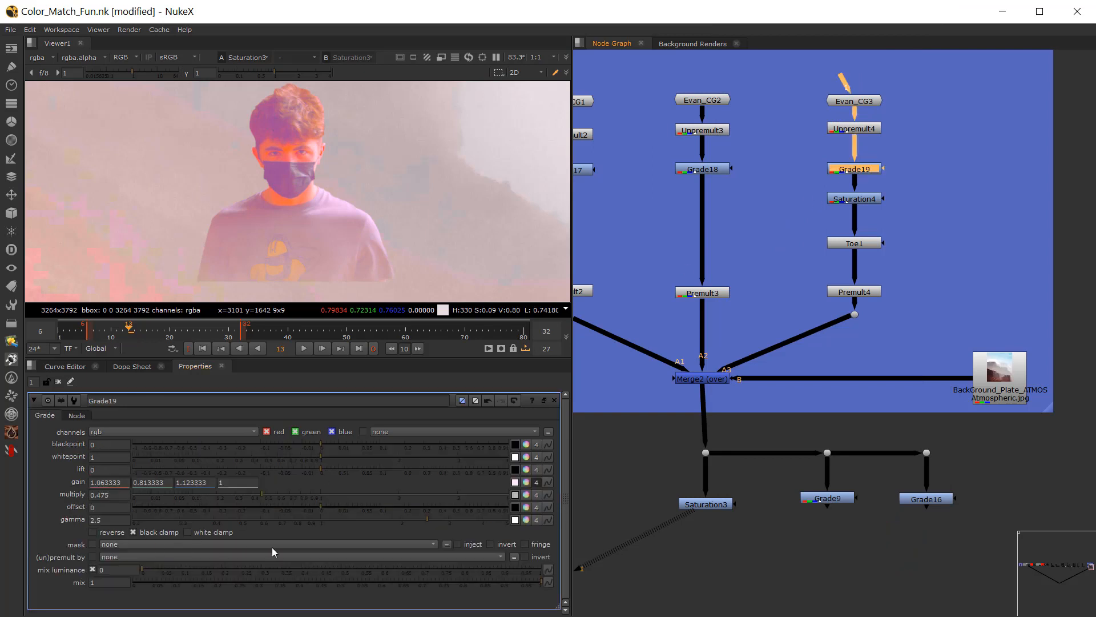
pyautogui.click(526, 519)
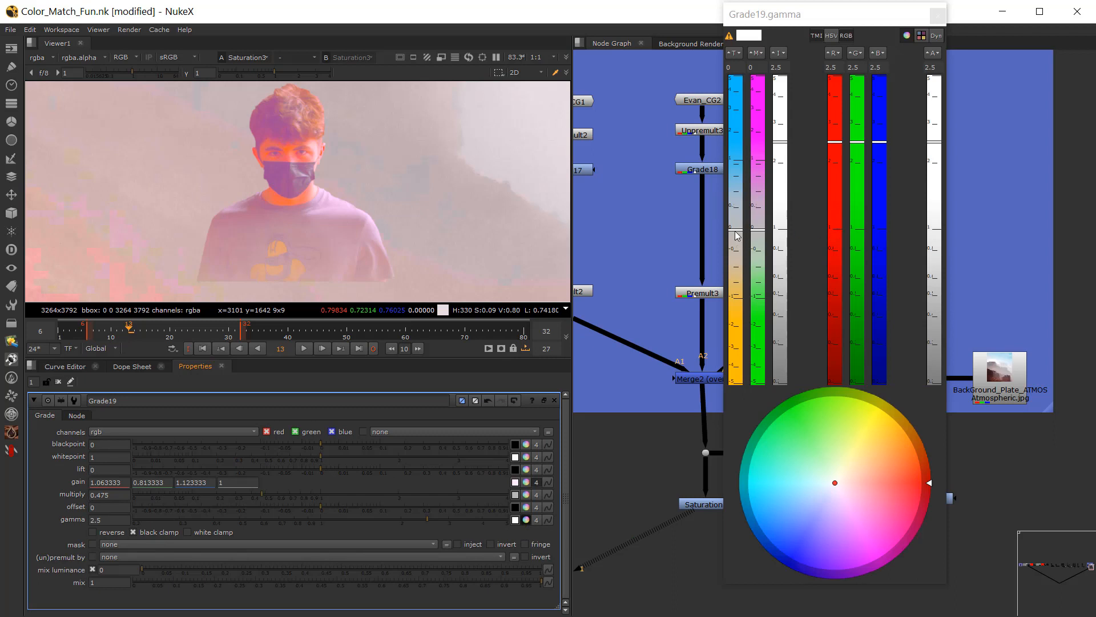
pyautogui.moveTo(737, 235); pyautogui.dragTo(744, 207)
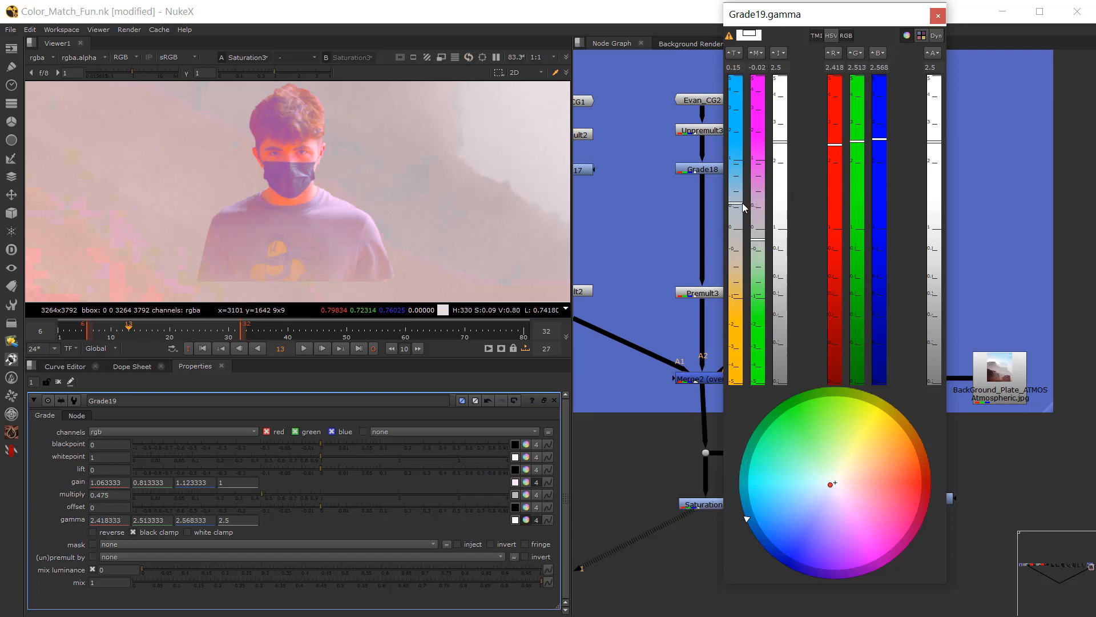
pyautogui.click(932, 19)
# Step: View Merge2 at a viewer gamma of 0.13 and set Grade19's multiply to 0.3
pyautogui.scroll(-2, 727, 315)
pyautogui.scroll(-7, 269, 182)
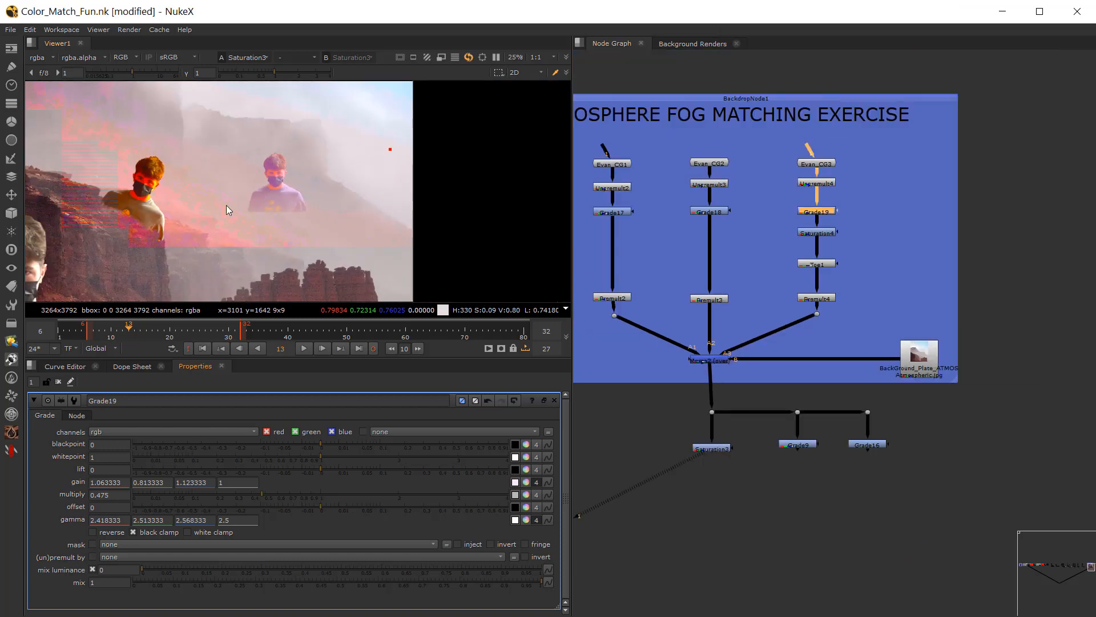
pyautogui.scroll(1, 226, 205)
pyautogui.click(710, 360)
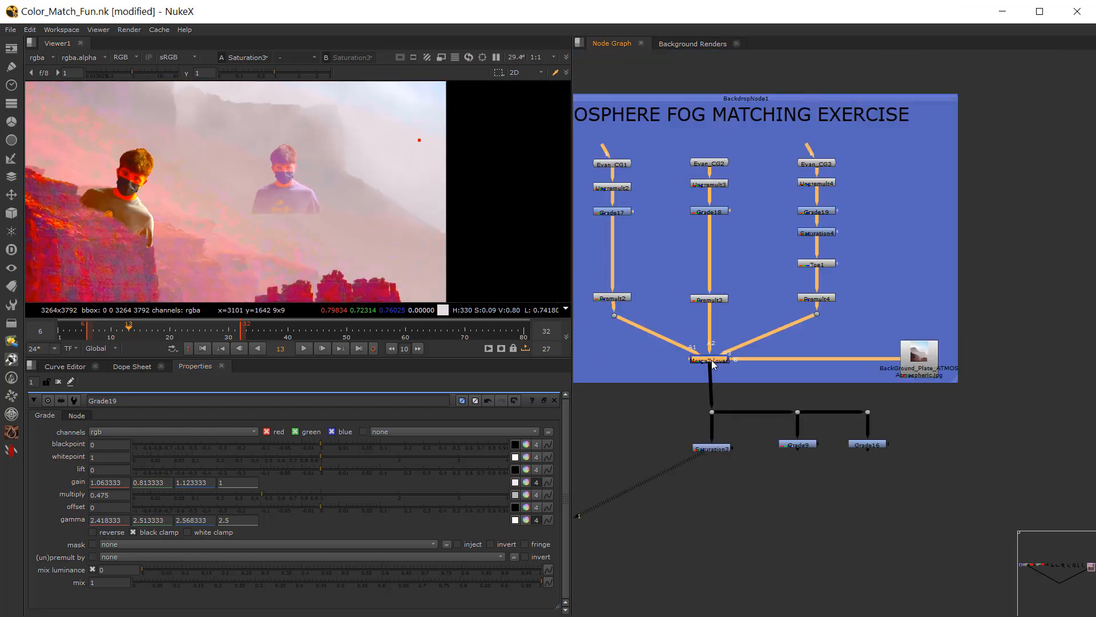
pyautogui.press('1')
pyautogui.moveTo(256, 186); pyautogui.dragTo(344, 178, button='middle')
pyautogui.moveTo(314, 73); pyautogui.dragTo(239, 91)
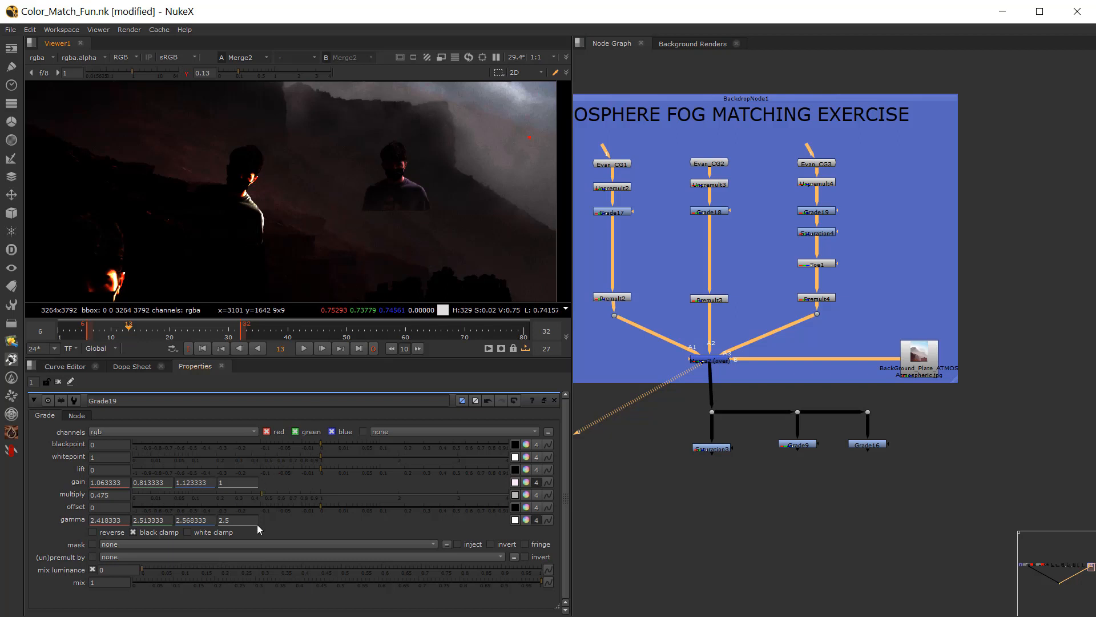
pyautogui.moveTo(252, 492); pyautogui.dragTo(235, 494)
# Step: Check the composite at viewer gain 0.7 and viewer gamma 1.5, and reset the viewer gain to 1
pyautogui.click(187, 73)
pyautogui.moveTo(139, 72)
pyautogui.mouseDown()
pyautogui.moveTo(97, 73)
pyautogui.moveTo(153, 74)
pyautogui.moveTo(127, 77)
pyautogui.mouseUp()
pyautogui.moveTo(244, 71); pyautogui.dragTo(289, 81)
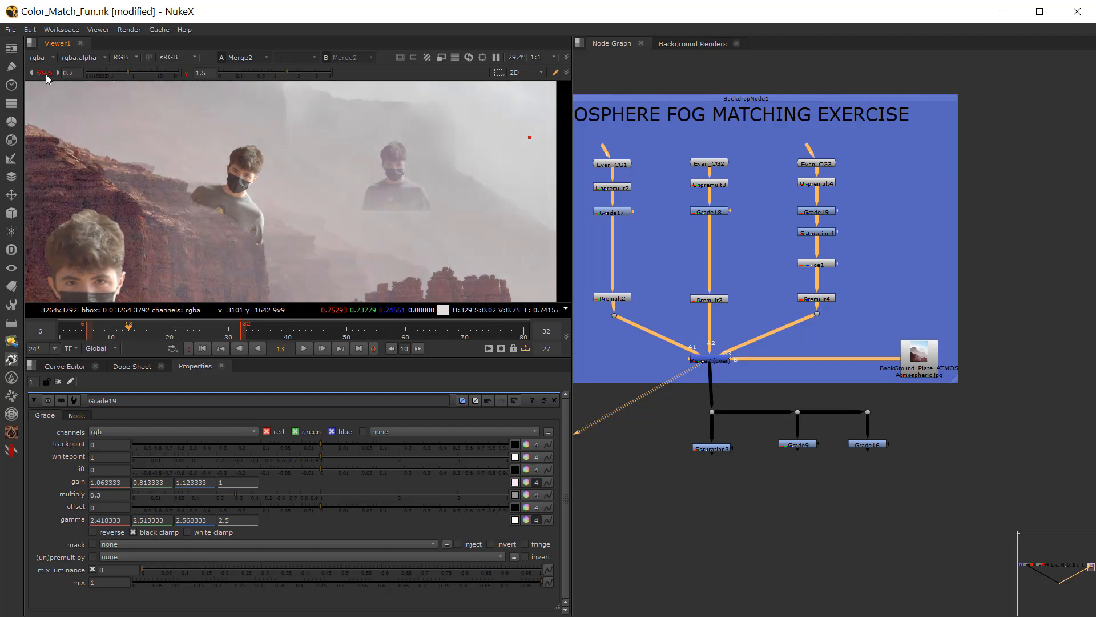
pyautogui.click(46, 75)
# Step: Survey the row of exercise backdrops across the whole node graph, focusing on the Plane, Ballroom and Bar exercises
pyautogui.scroll(-6, 717, 502)
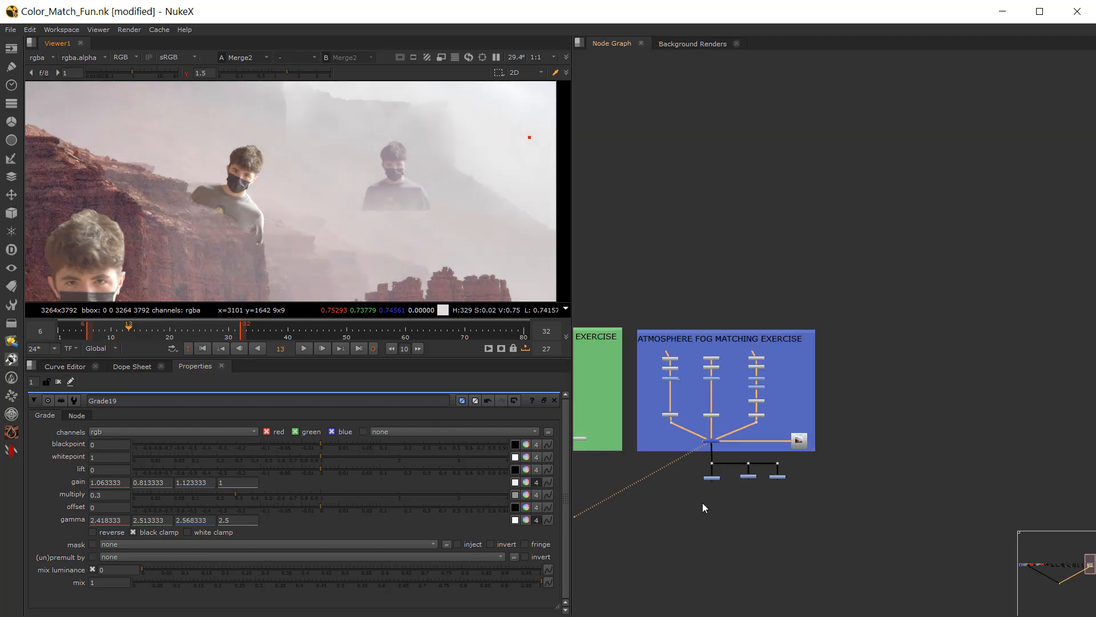
pyautogui.moveTo(702, 502); pyautogui.dragTo(907, 393, button='middle')
pyautogui.scroll(-5, 754, 457)
pyautogui.moveTo(730, 395); pyautogui.dragTo(918, 388, button='middle')
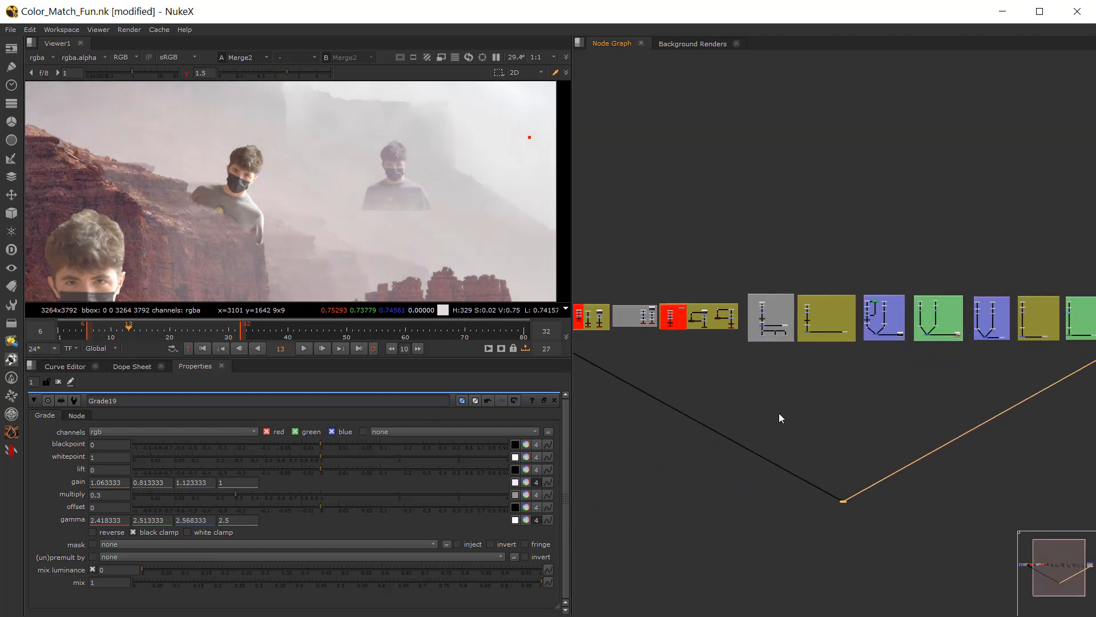
pyautogui.moveTo(797, 524); pyautogui.dragTo(900, 489, button='middle')
pyautogui.moveTo(931, 468); pyautogui.dragTo(675, 350)
pyautogui.scroll(-2, 702, 359)
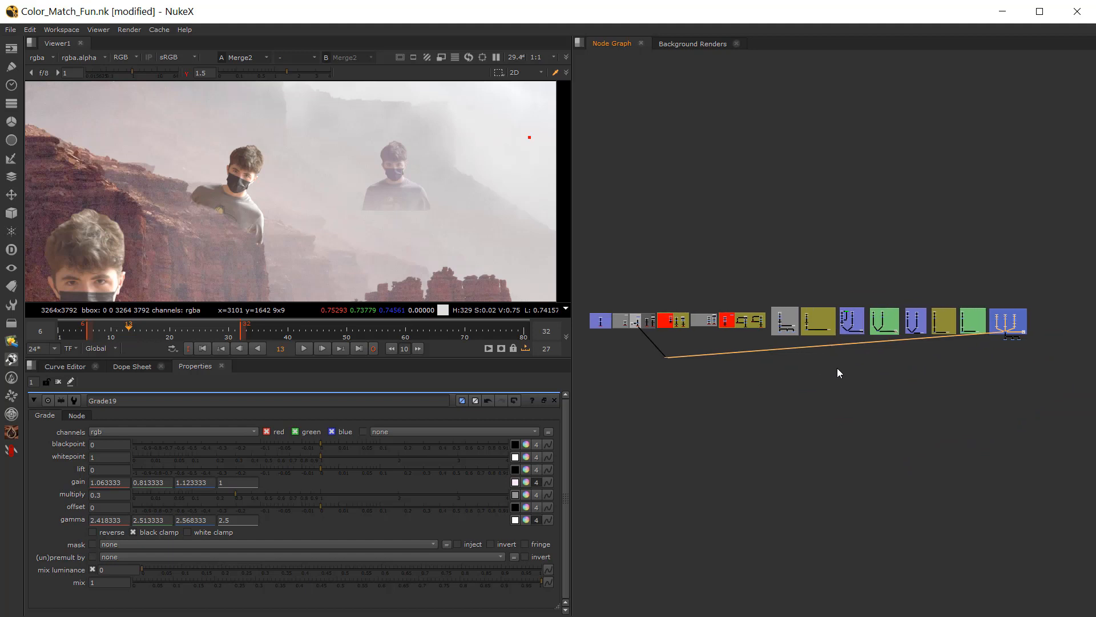
pyautogui.scroll(6, 913, 340)
pyautogui.scroll(3, 771, 243)
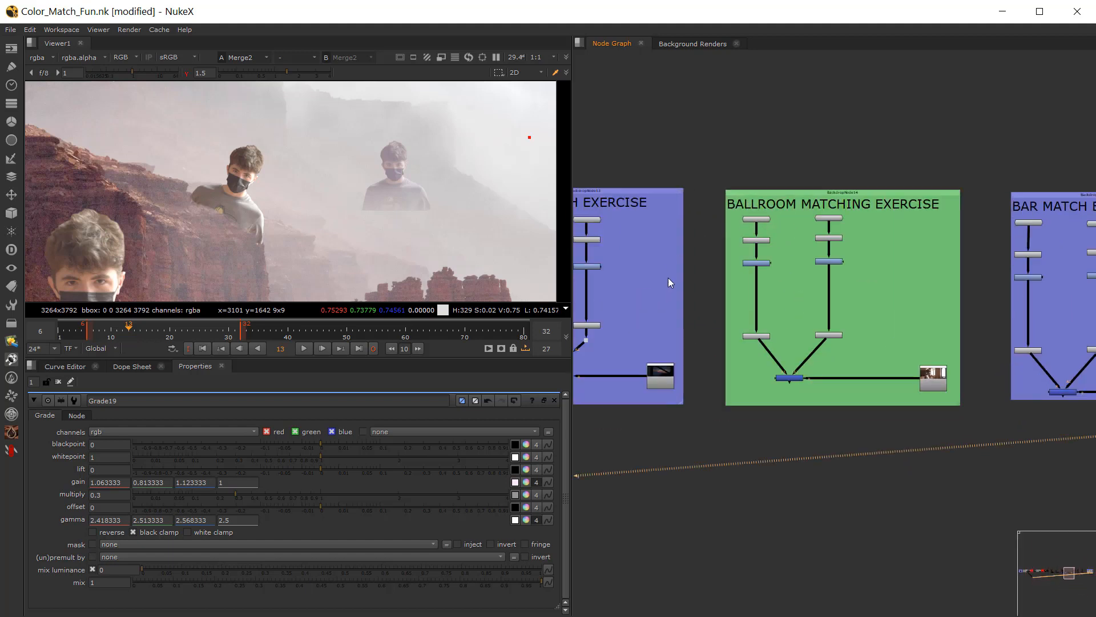
pyautogui.scroll(-3, 737, 331)
pyautogui.moveTo(758, 334); pyautogui.dragTo(822, 324, button='middle')
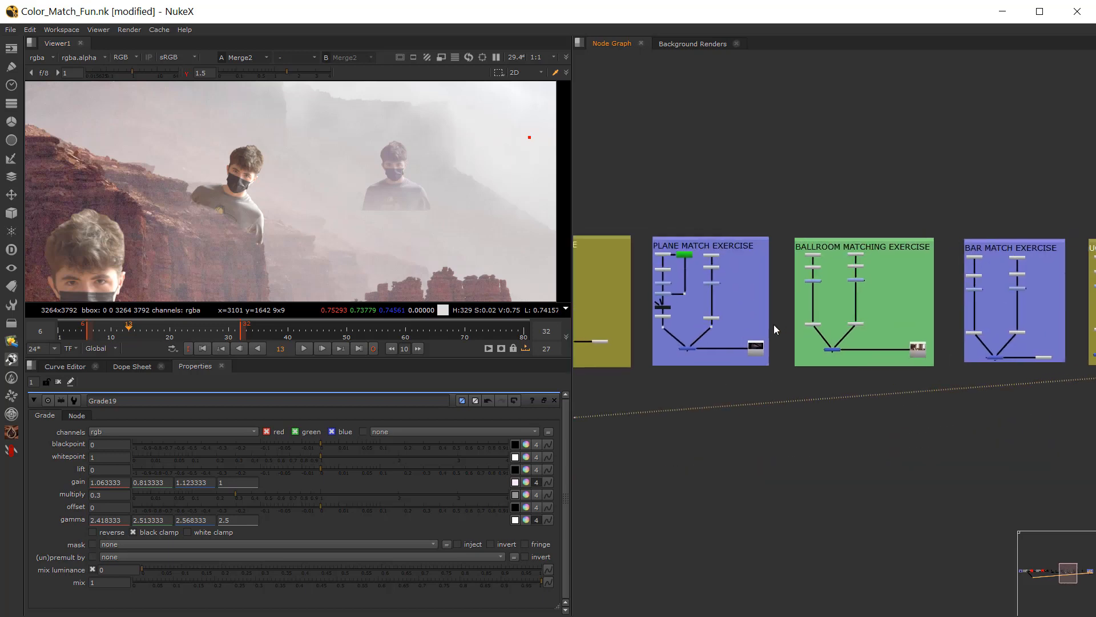
pyautogui.scroll(4, 733, 311)
pyautogui.scroll(-3, 732, 307)
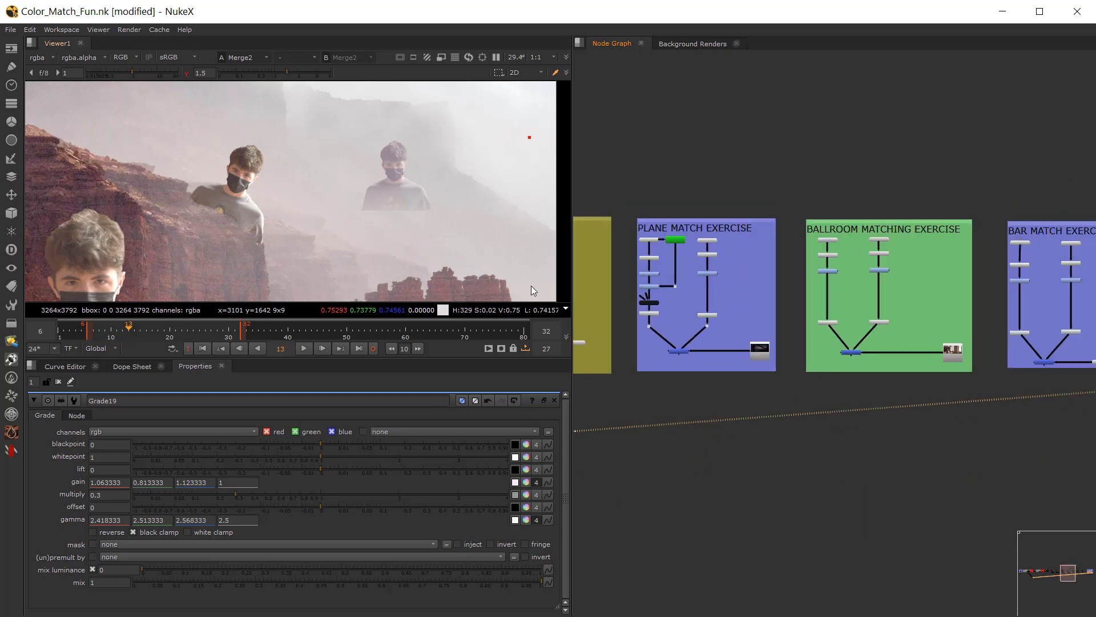
# Step: View the merged composites of the Plane, Ballroom and Bar match exercises one after another
pyautogui.click(683, 351)
pyautogui.press('1')
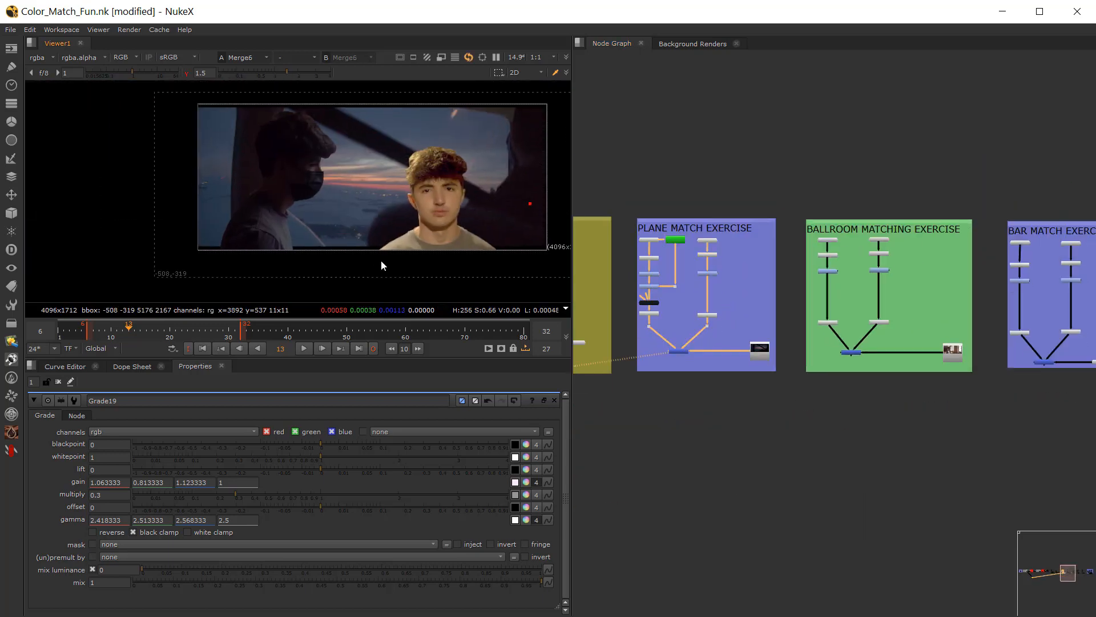
pyautogui.click(851, 352)
pyautogui.press('1')
pyautogui.moveTo(998, 342); pyautogui.dragTo(809, 342, button='middle')
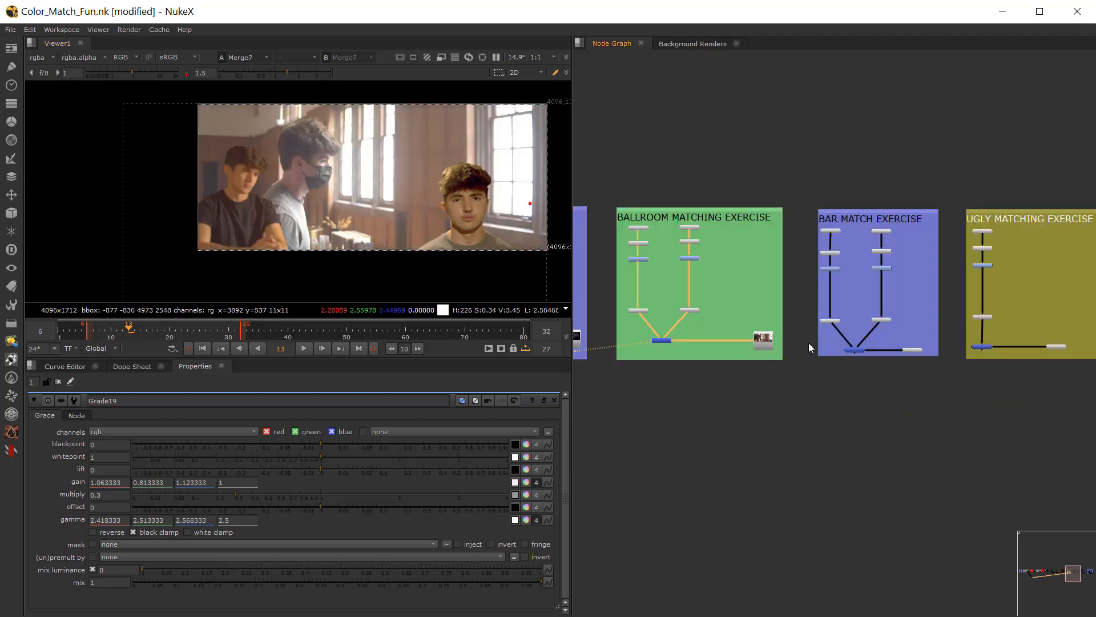
pyautogui.click(855, 350)
pyautogui.press('1')
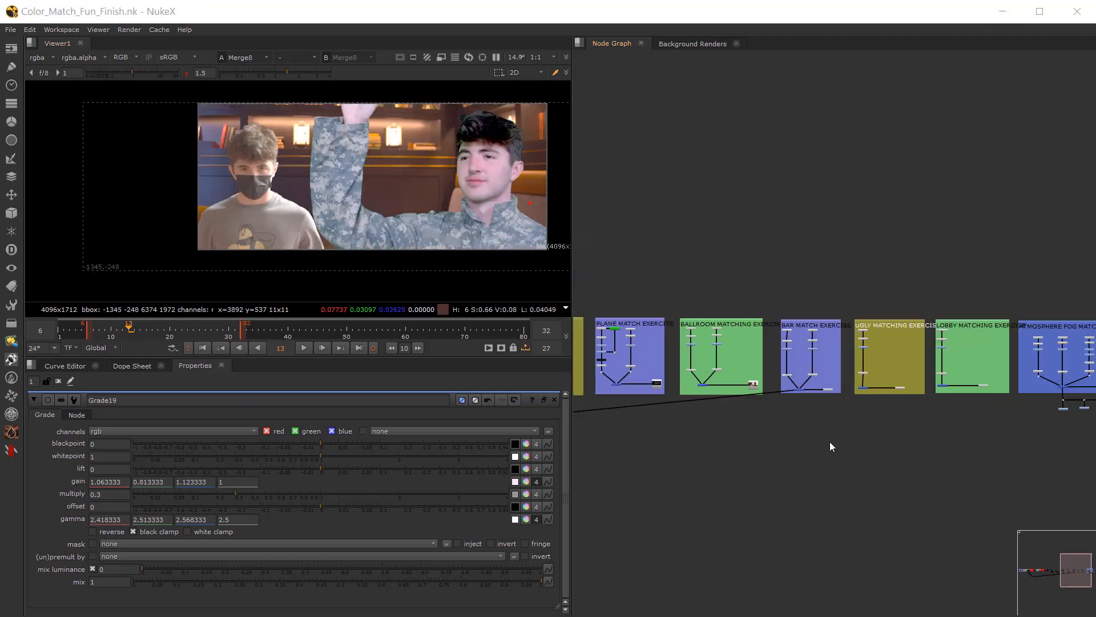
# Step: Add an Exposure node in the empty space below the Lobby Matching Exercise backdrop in Color_Match_Fun_Finish.nk
pyautogui.moveTo(821, 422); pyautogui.dragTo(677, 398, button='middle')
pyautogui.scroll(-1, 850, 390)
pyautogui.scroll(5, 835, 397)
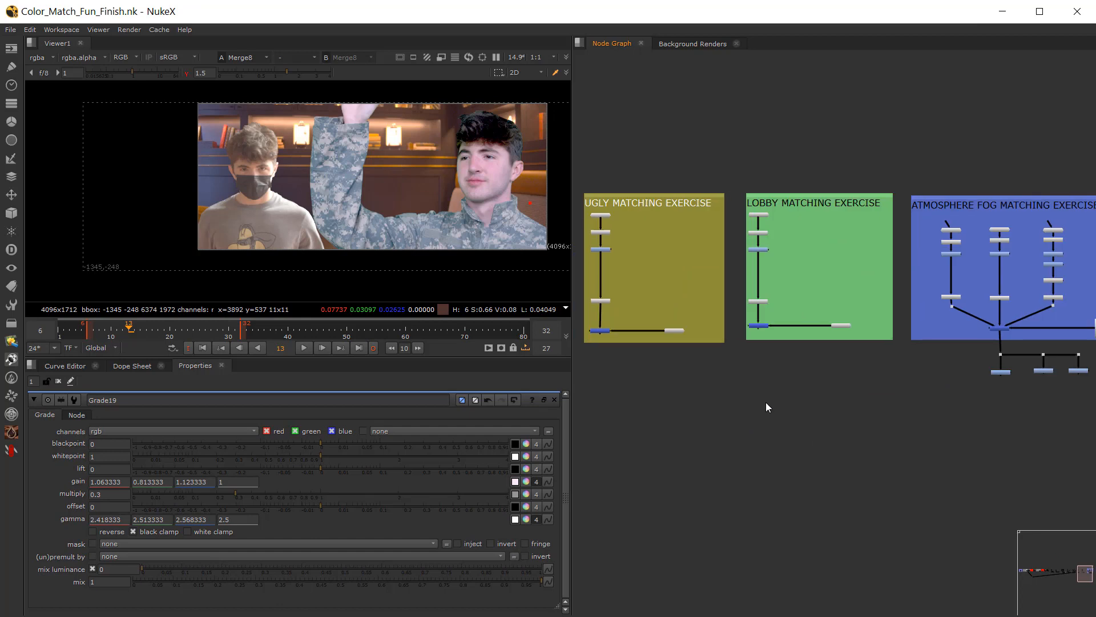
pyautogui.moveTo(766, 402); pyautogui.dragTo(742, 416, button='middle')
pyautogui.press('Tab')
pyautogui.write('exp')
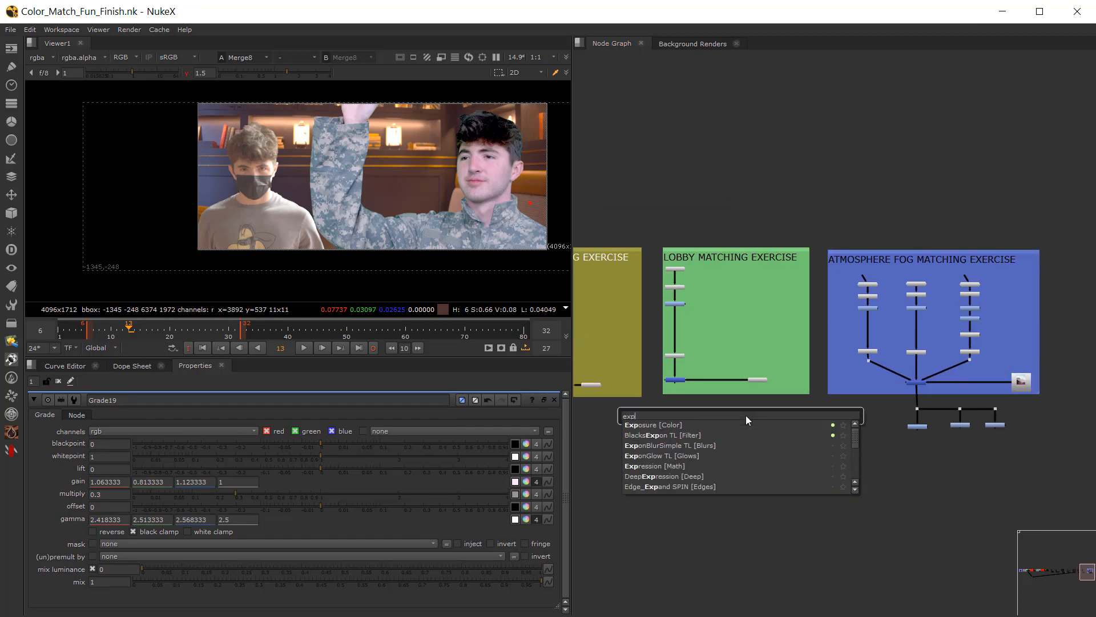
pyautogui.click(666, 423)
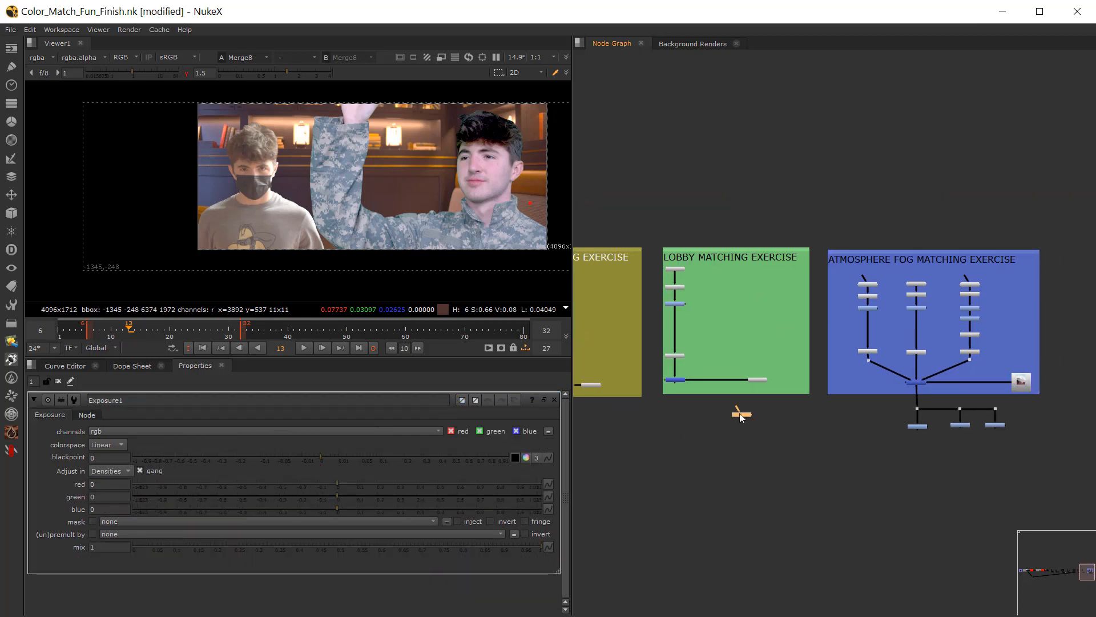
# Step: Move the Exposure node past the other exercises and place it just below the Atmosphere Fog Matching Exercise backdrop, beside its Merge output
pyautogui.moveTo(770, 427); pyautogui.dragTo(912, 442, button='middle')
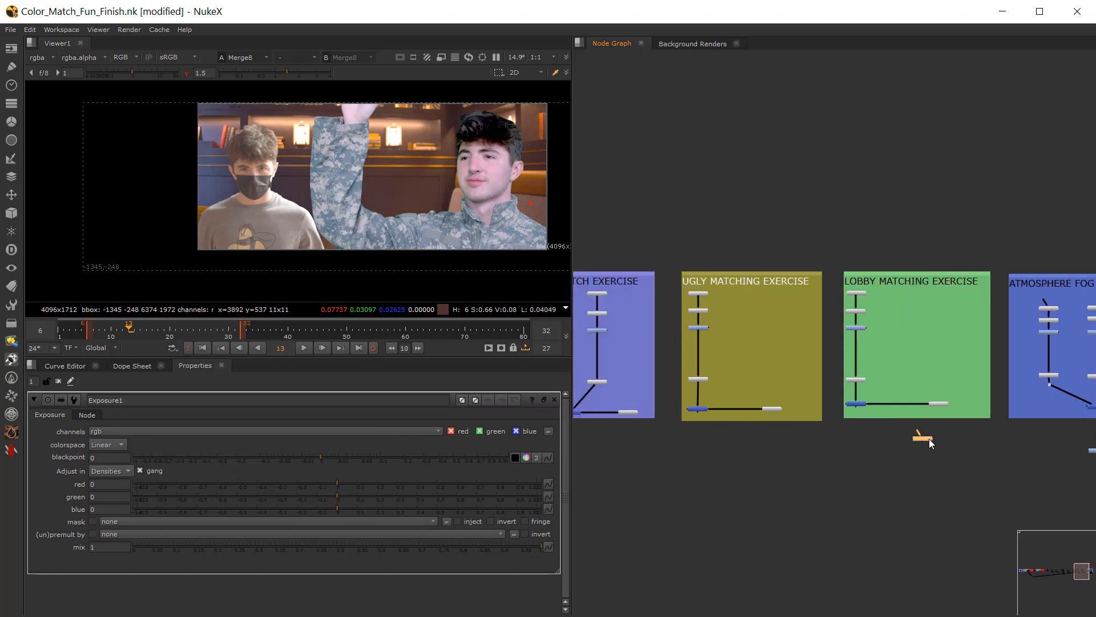
pyautogui.moveTo(930, 439); pyautogui.dragTo(655, 468)
pyautogui.moveTo(655, 469); pyautogui.dragTo(851, 479, button='middle')
pyautogui.moveTo(778, 483); pyautogui.dragTo(1000, 475, button='middle')
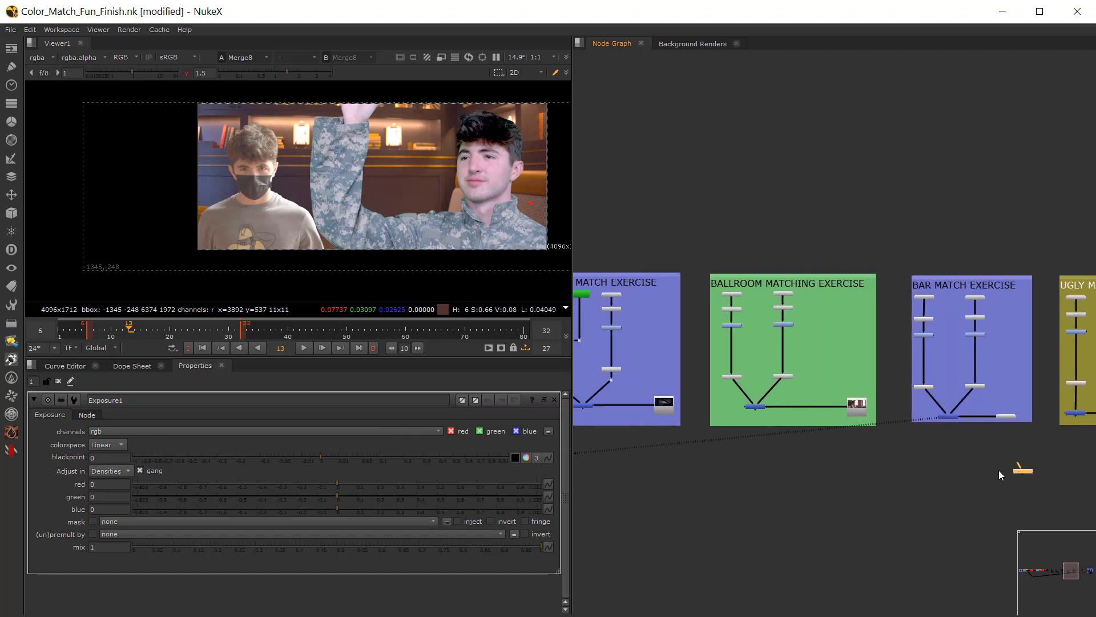
pyautogui.moveTo(1023, 477); pyautogui.dragTo(655, 481)
pyautogui.moveTo(655, 482); pyautogui.dragTo(735, 482, button='middle')
pyautogui.scroll(-5, 930, 484)
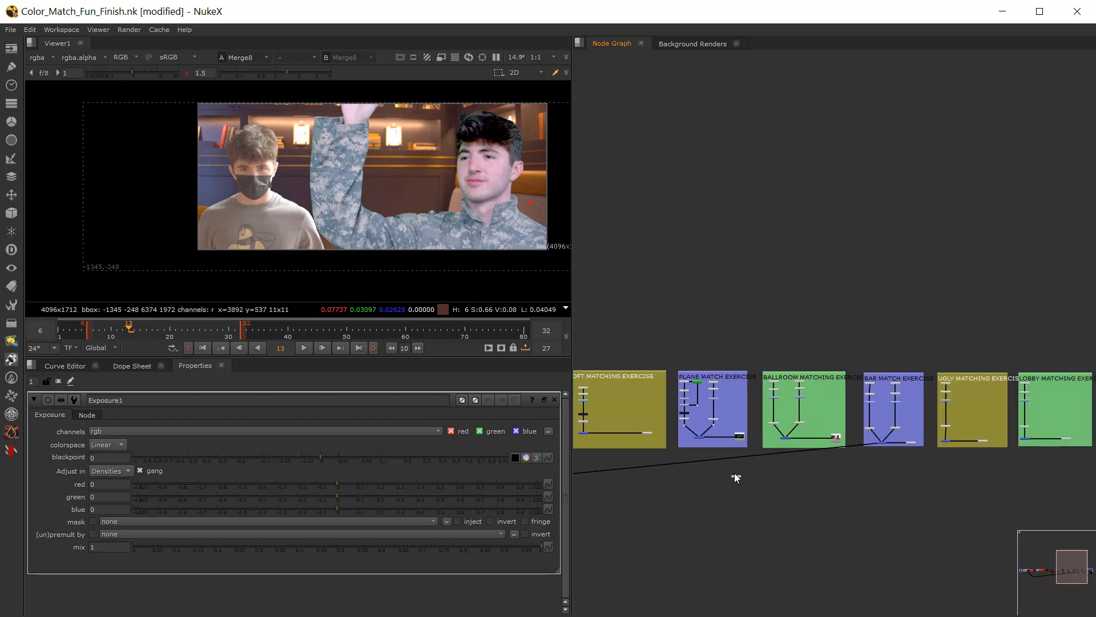
pyautogui.moveTo(738, 477); pyautogui.dragTo(1037, 463)
pyautogui.moveTo(1039, 463); pyautogui.dragTo(706, 474, button='middle')
pyautogui.scroll(5, 708, 473)
pyautogui.scroll(3, 708, 476)
pyautogui.moveTo(664, 489); pyautogui.dragTo(942, 452)
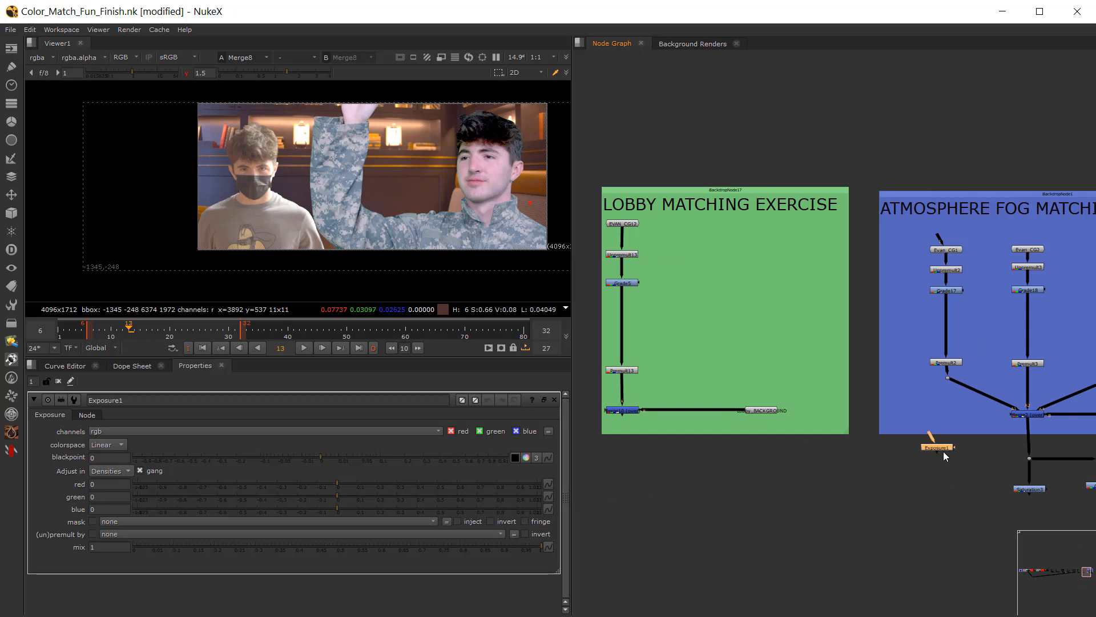
# Step: Set the Exposure node to adjust in Stops, try values of 1 and -1 on the ganged channels, and reset them to 0
pyautogui.moveTo(930, 459); pyautogui.dragTo(820, 480, button='middle')
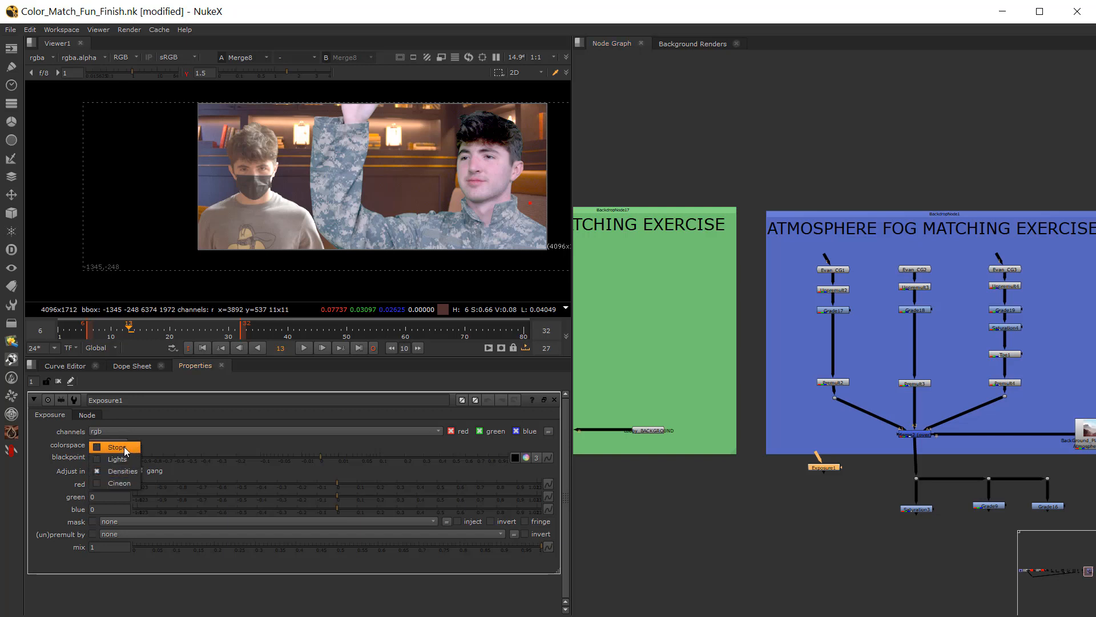
pyautogui.click(125, 446)
pyautogui.click(93, 484)
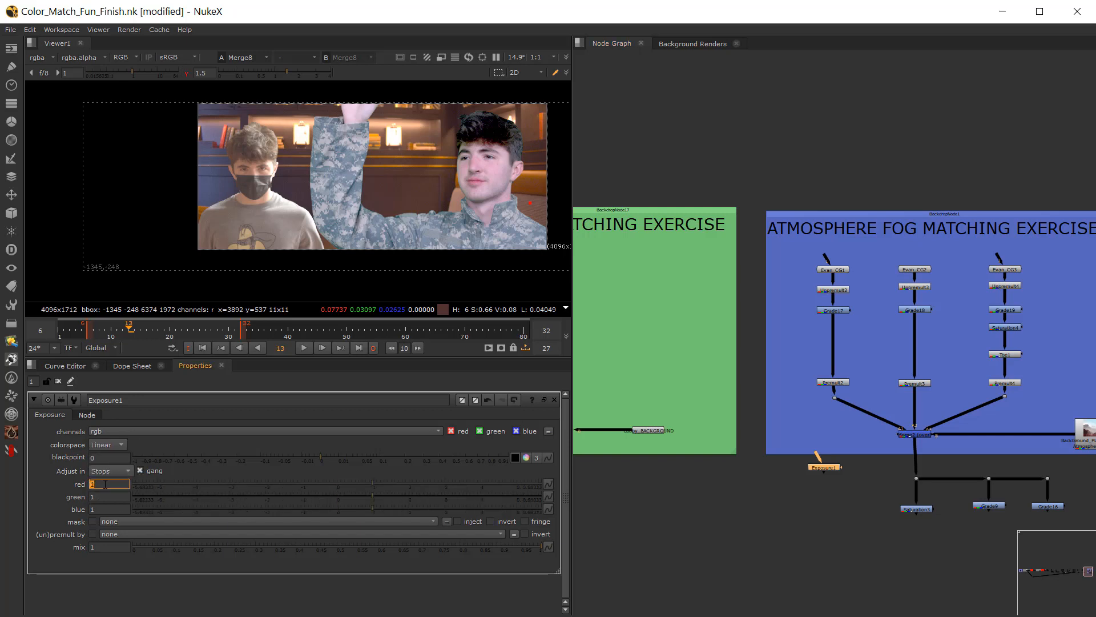
pyautogui.write('-1')
# Step: Move Exposure1 inside the Atmosphere Fog backdrop, shift Toe1 down towards Premult4, and view the Merge2 composite with all three figures framed
pyautogui.moveTo(824, 472); pyautogui.dragTo(826, 426)
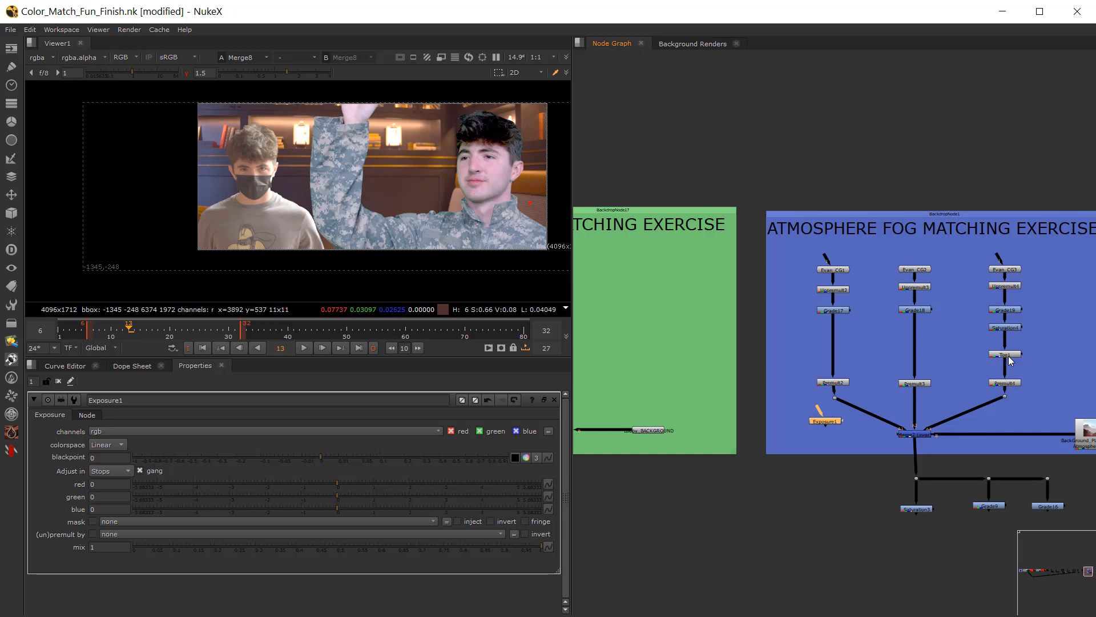
pyautogui.moveTo(1011, 360)
pyautogui.mouseDown()
pyautogui.moveTo(1010, 350)
pyautogui.moveTo(997, 369)
pyautogui.mouseUp()
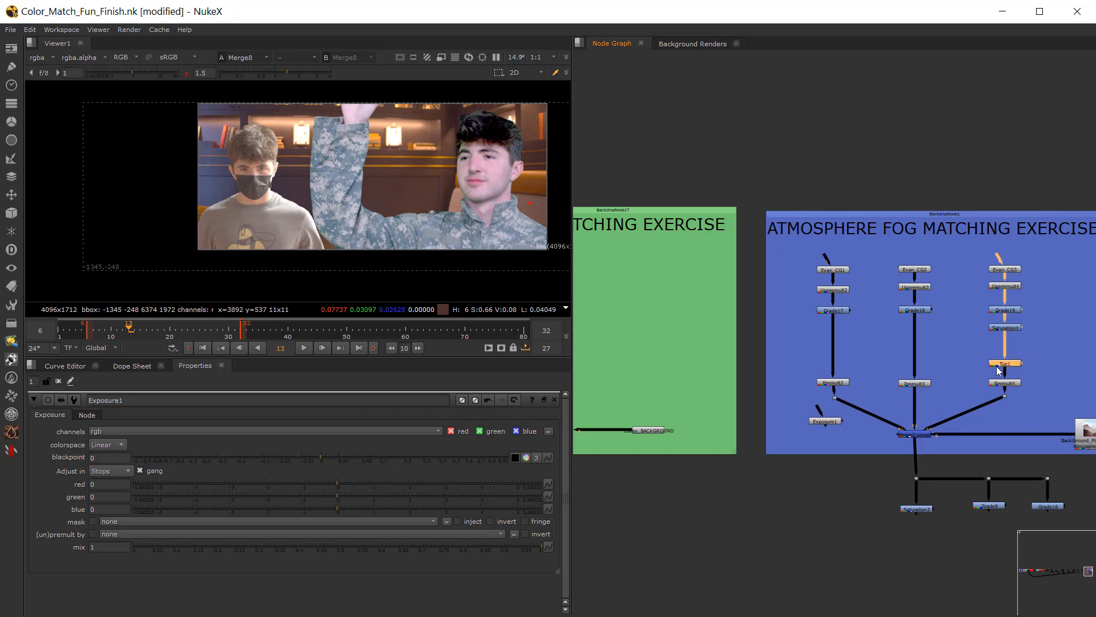
pyautogui.moveTo(994, 371); pyautogui.dragTo(924, 374, button='middle')
pyautogui.moveTo(761, 423); pyautogui.dragTo(890, 351)
pyautogui.scroll(3, 885, 351)
pyautogui.scroll(1, 883, 347)
pyautogui.moveTo(883, 347); pyautogui.dragTo(776, 338, button='middle')
pyautogui.click(684, 478)
pyautogui.press('1')
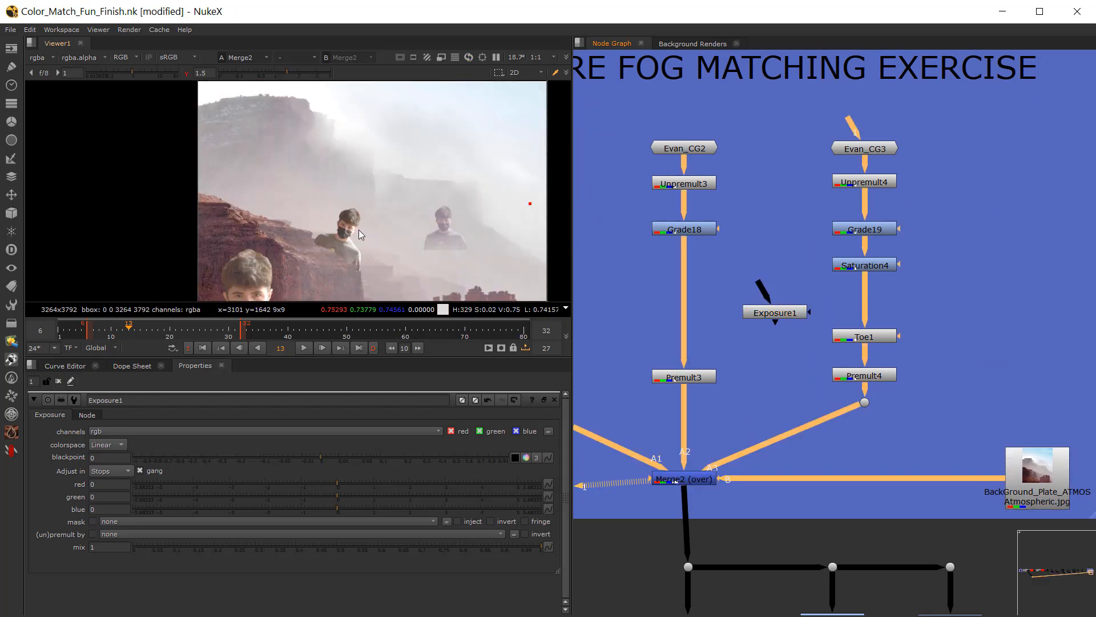
pyautogui.moveTo(471, 249); pyautogui.dragTo(403, 209, button='middle')
pyautogui.scroll(1, 403, 209)
# Step: Insert Exposure1 between Saturation4 and Toe1 and try exposures of -1, 0 and 1 stops on the distant figure
pyautogui.moveTo(786, 317); pyautogui.dragTo(862, 306)
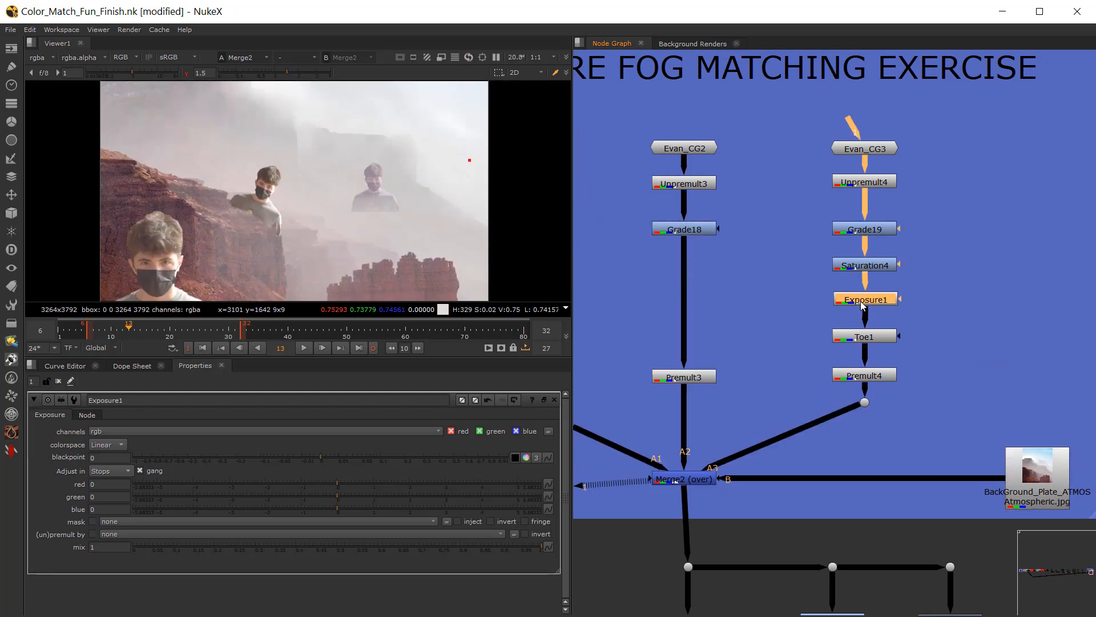
pyautogui.click(92, 484)
pyautogui.write('1-1')
pyautogui.press('Return')
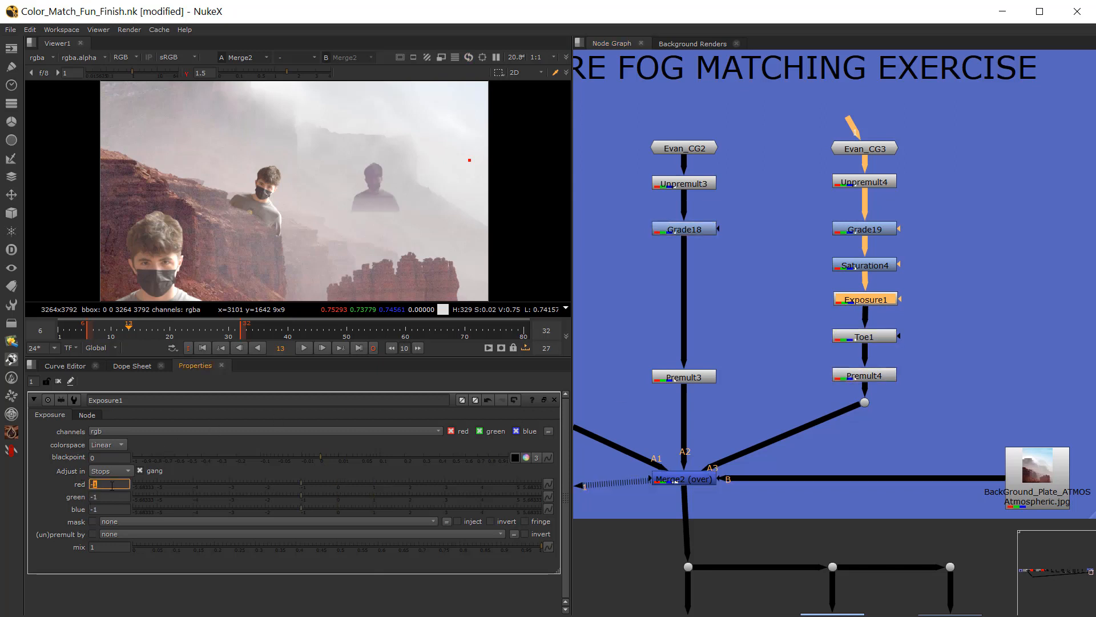
pyautogui.write('0')
pyautogui.press('Return')
pyautogui.write('1')
pyautogui.press('Return')
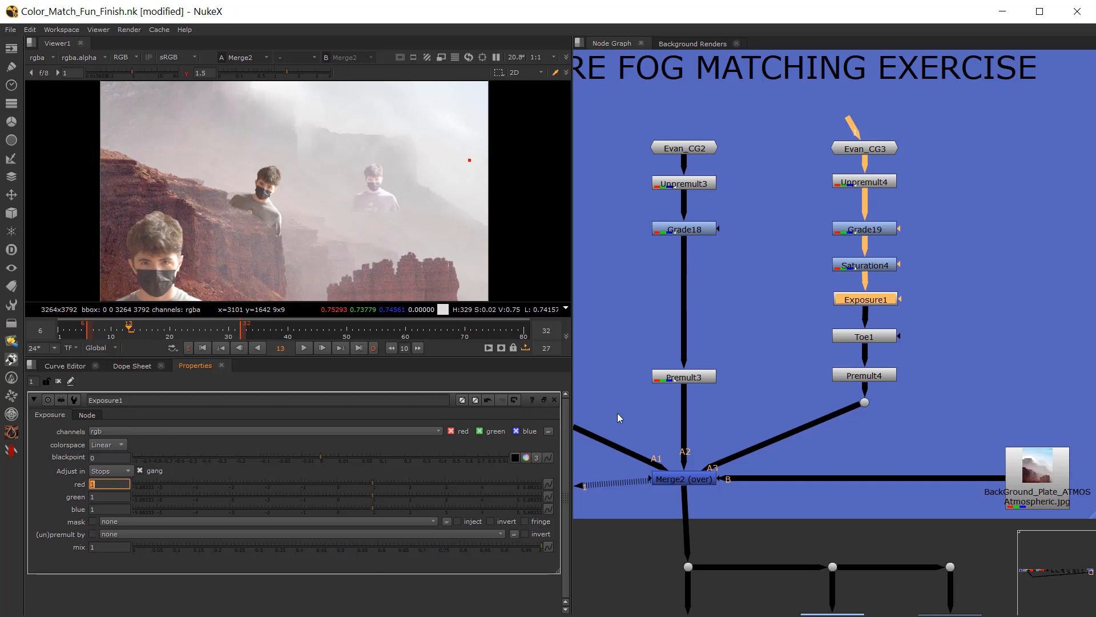
# Step: Shift Exposure1 aside from the Evan_CG3 chain, delete it, and undo the deletion
pyautogui.moveTo(861, 304); pyautogui.dragTo(928, 306)
pyautogui.press('Delete')
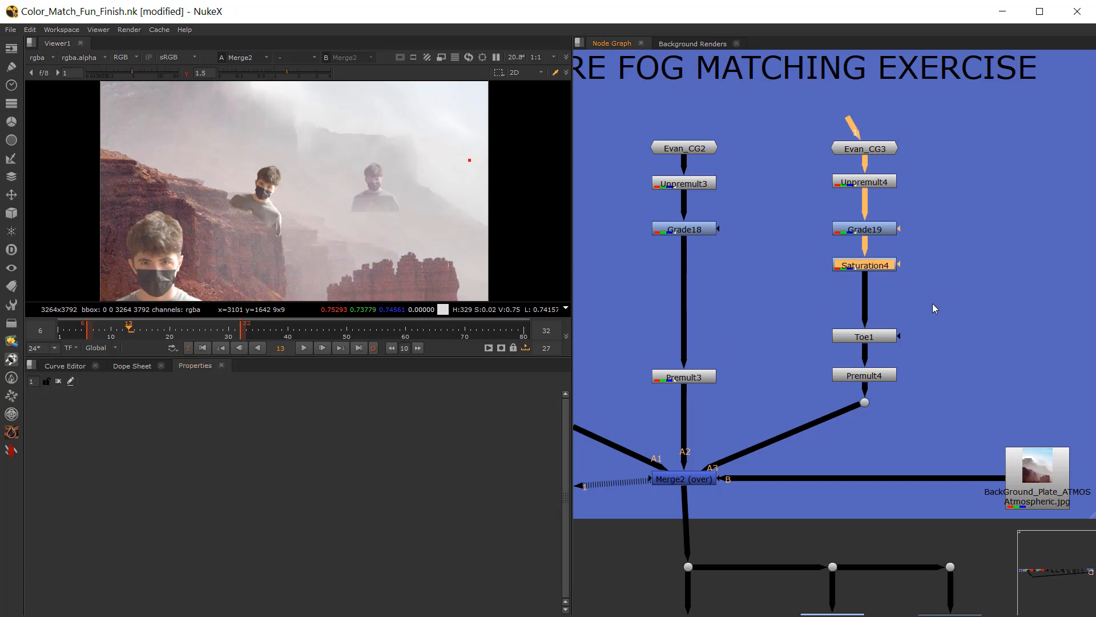
pyautogui.hotkey('ctrl', 'z')
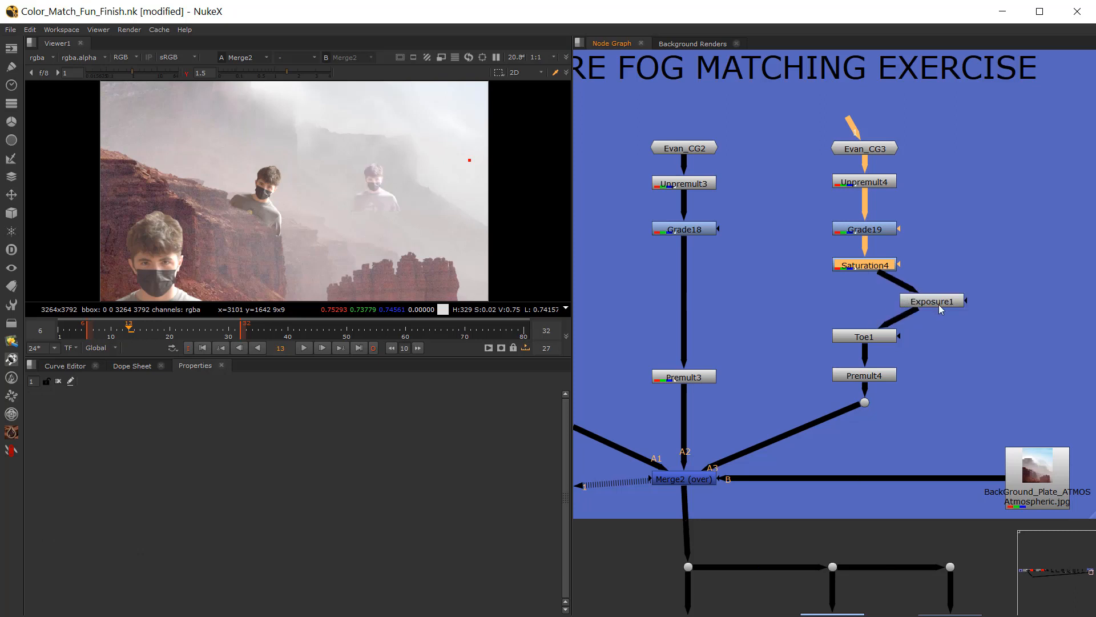
# Step: Align Exposure1 with the Evan_CG3 chain, offset it again, delete it, and move Toe1 down to just above Premult4
pyautogui.moveTo(937, 301); pyautogui.dragTo(869, 300)
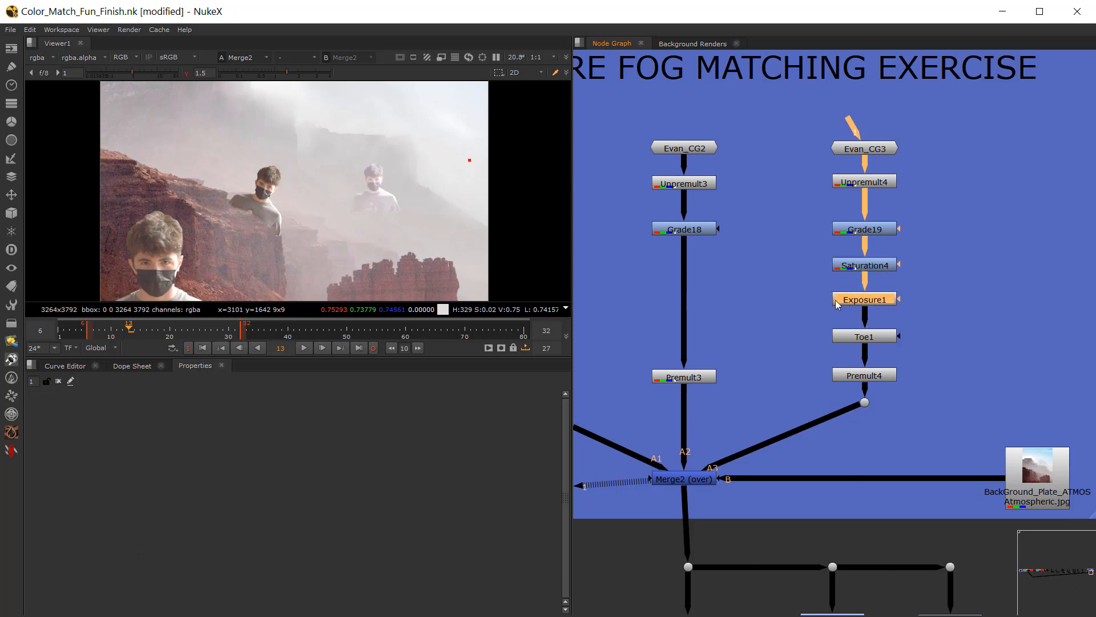
pyautogui.moveTo(866, 300); pyautogui.dragTo(915, 301)
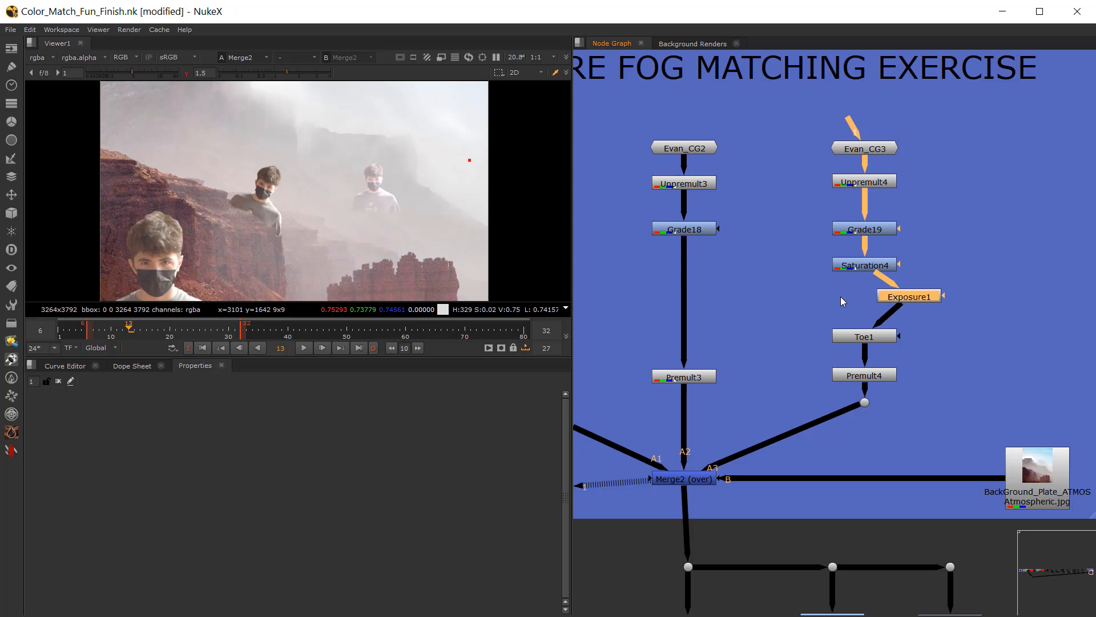
pyautogui.moveTo(910, 299)
pyautogui.mouseDown()
pyautogui.moveTo(916, 308)
pyautogui.moveTo(899, 304)
pyautogui.mouseUp()
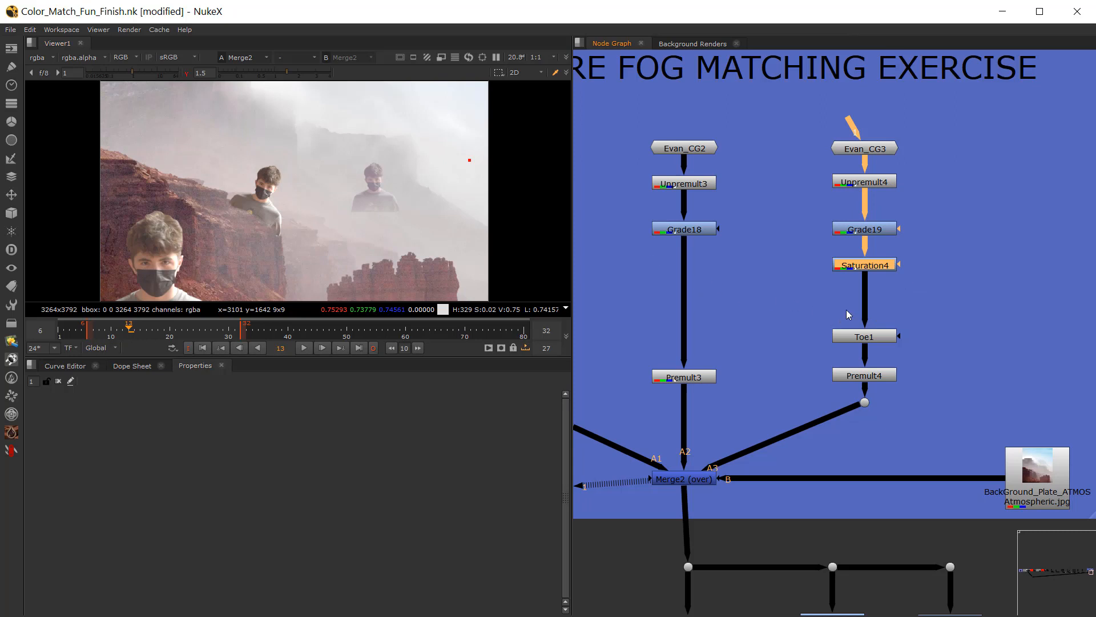
pyautogui.moveTo(864, 336); pyautogui.dragTo(864, 352)
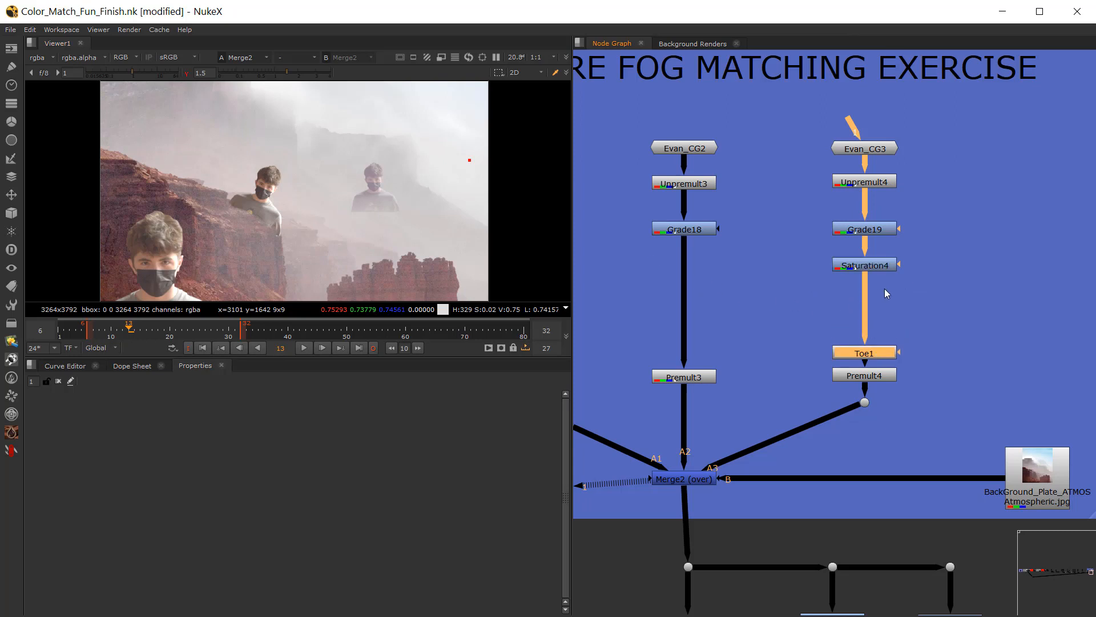